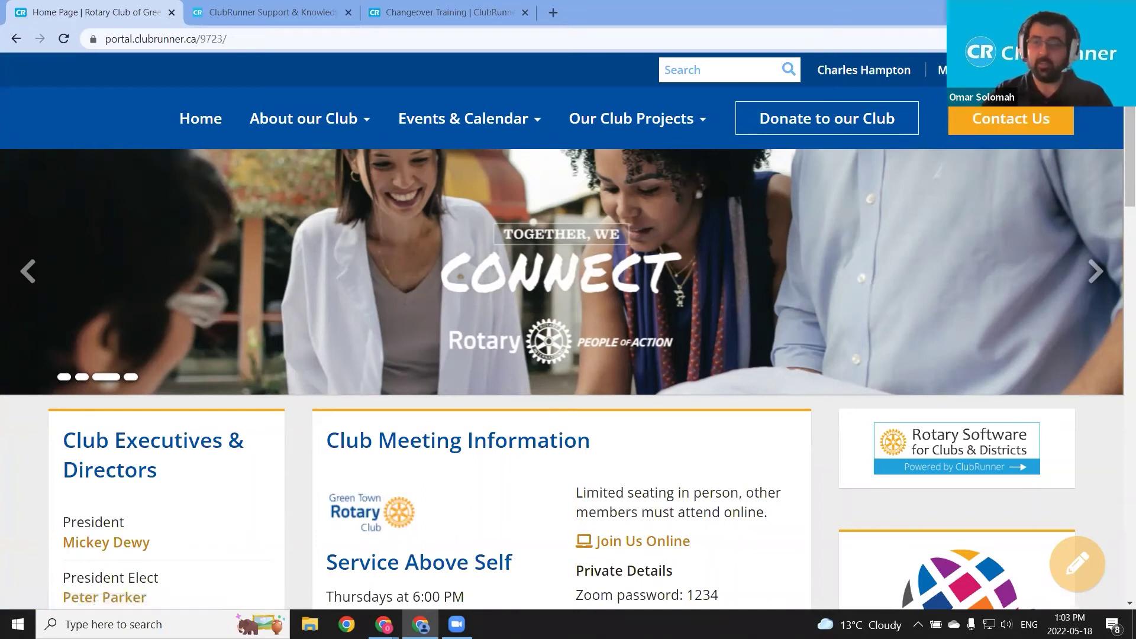
Sign out, then log back in with the administrator's username and password
click(1065, 70)
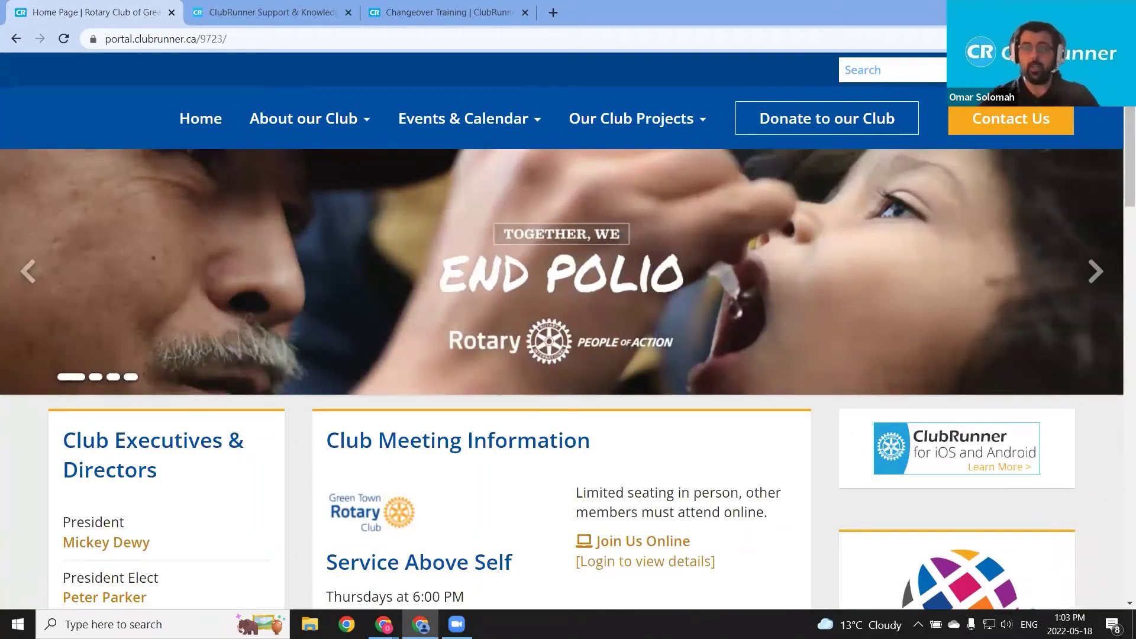
click(1101, 70)
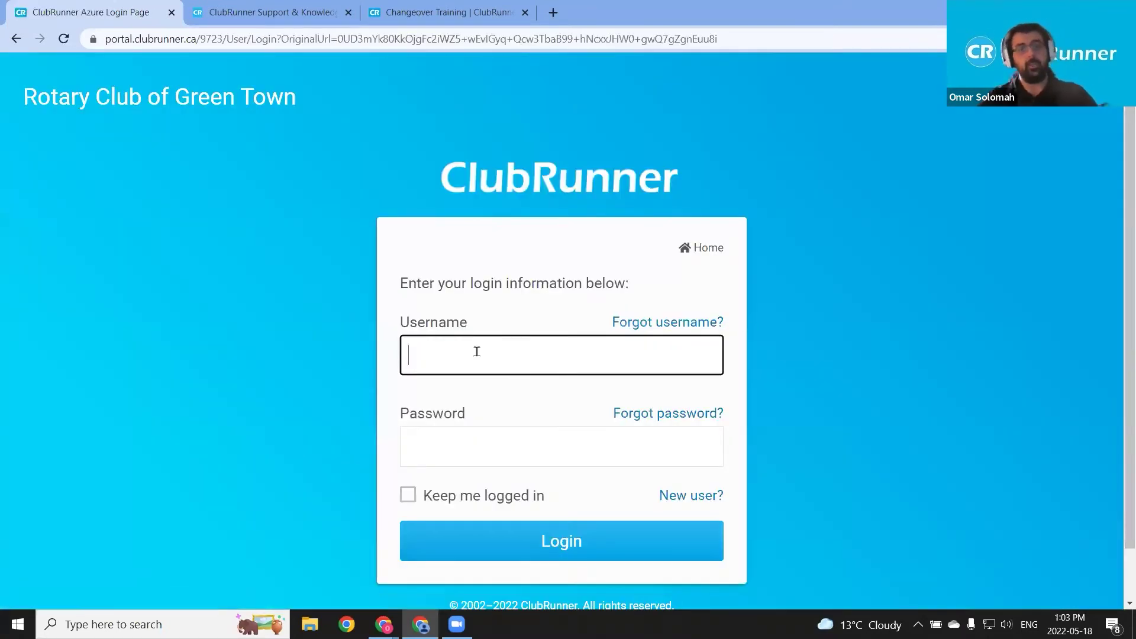
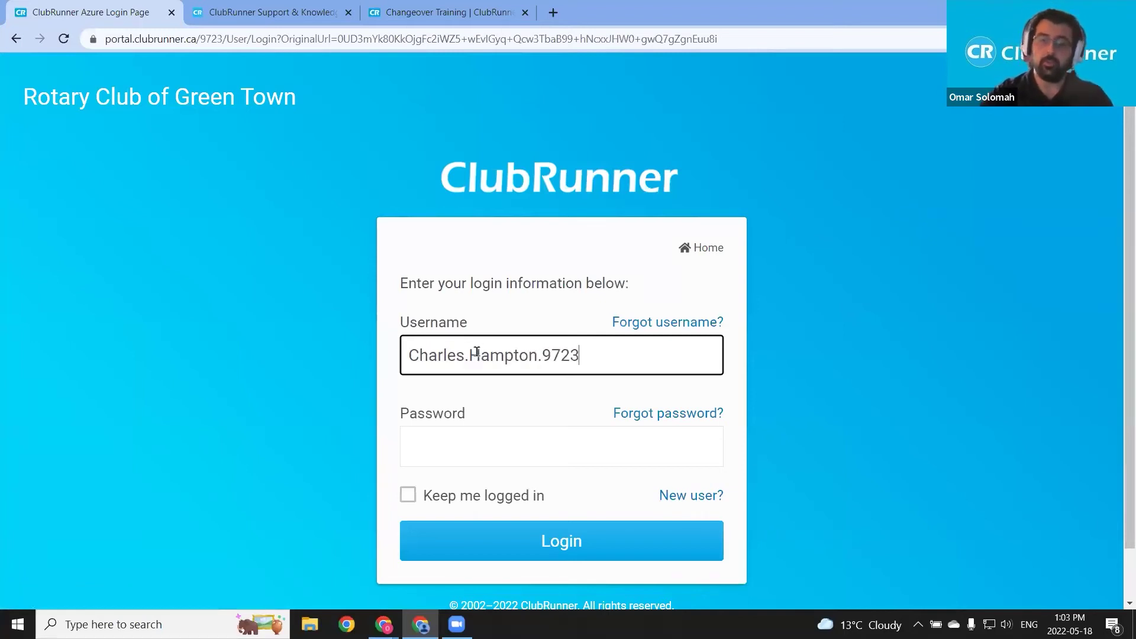
key(Tab)
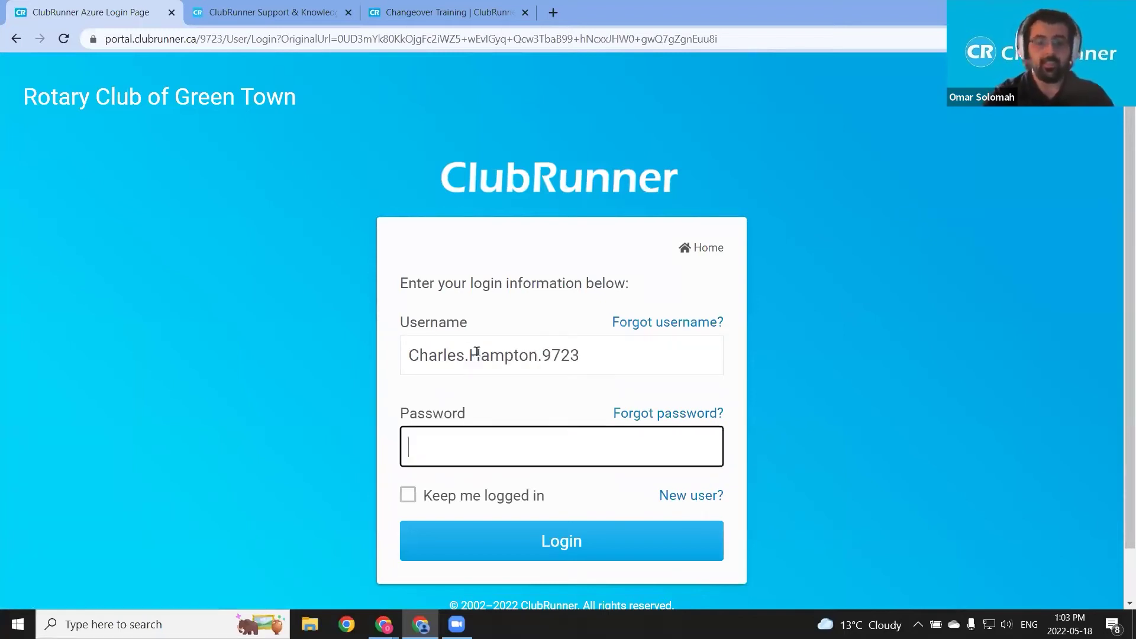
text(•••••••••)
key(BackSpace)
key(BackSpace)
key(BackSpace)
key(BackSpace)
key(BackSpace)
key(BackSpace)
key(BackSpace)
text(•••••••)
key(Return)
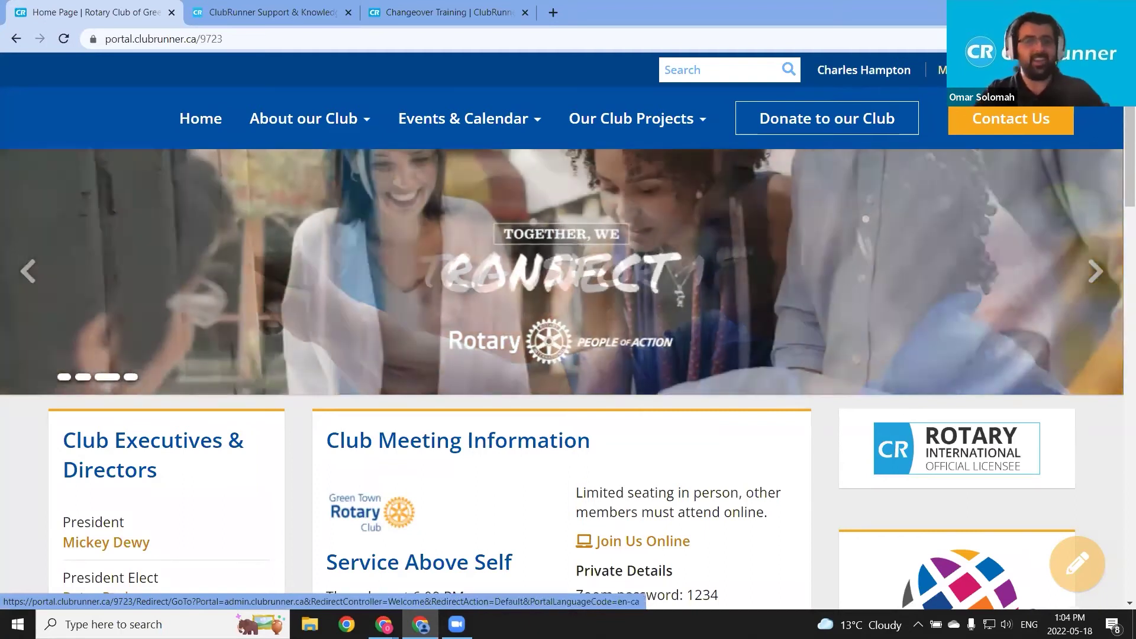
Open the Site Administrators dashboard on its Website tab and scroll through its sections
click(942, 70)
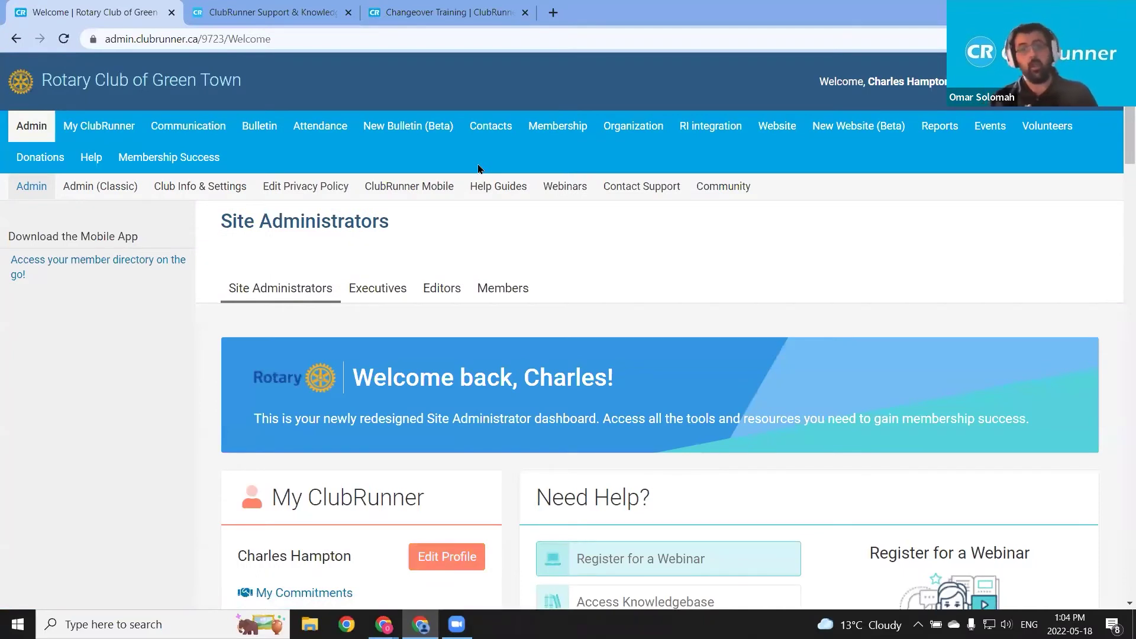
click(788, 132)
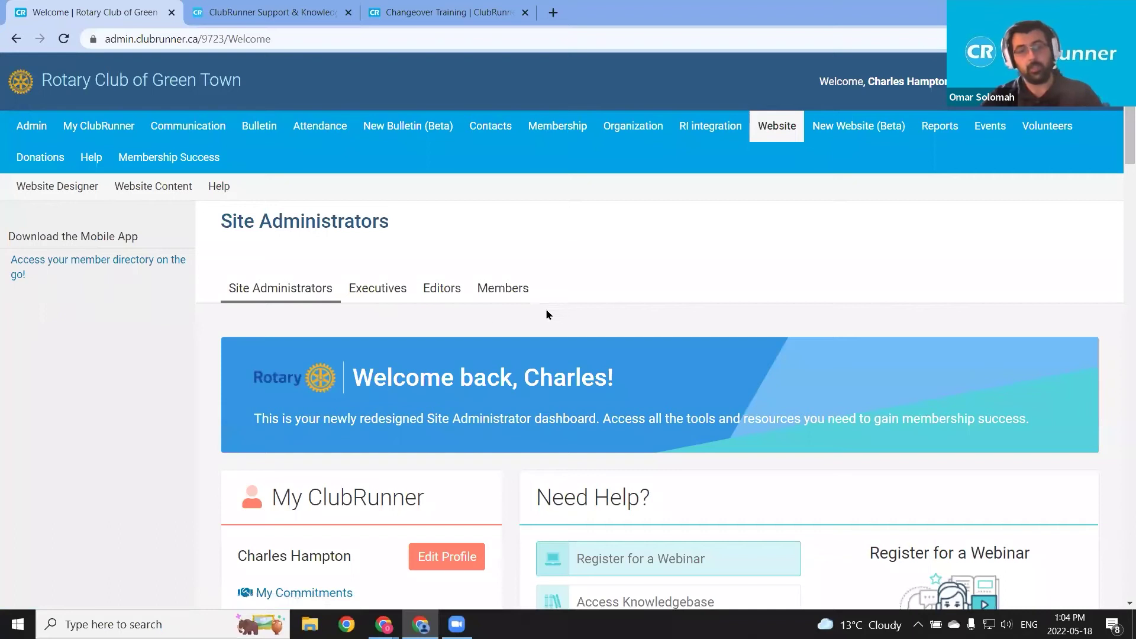
scroll(659, 238, down, 12)
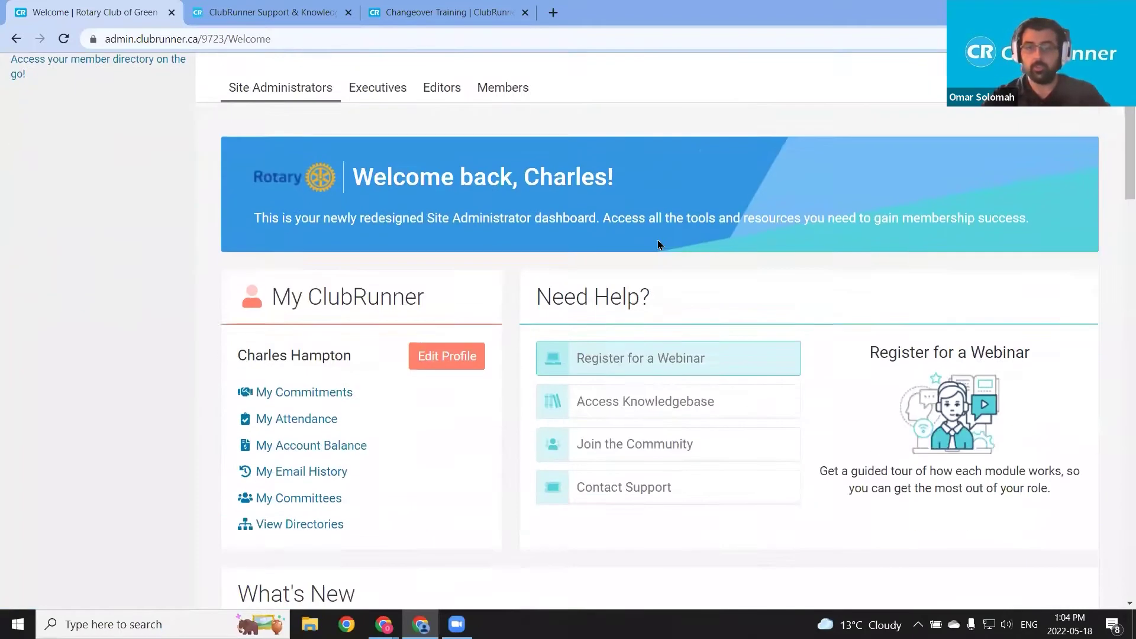
scroll(663, 267, down, 15)
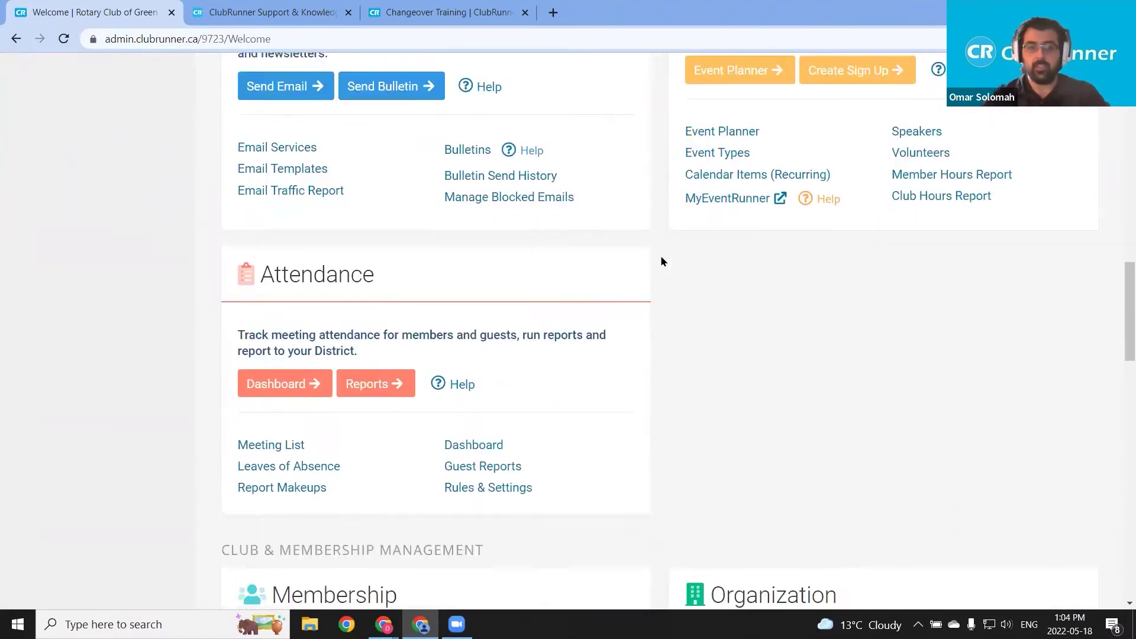
scroll(667, 275, down, 10)
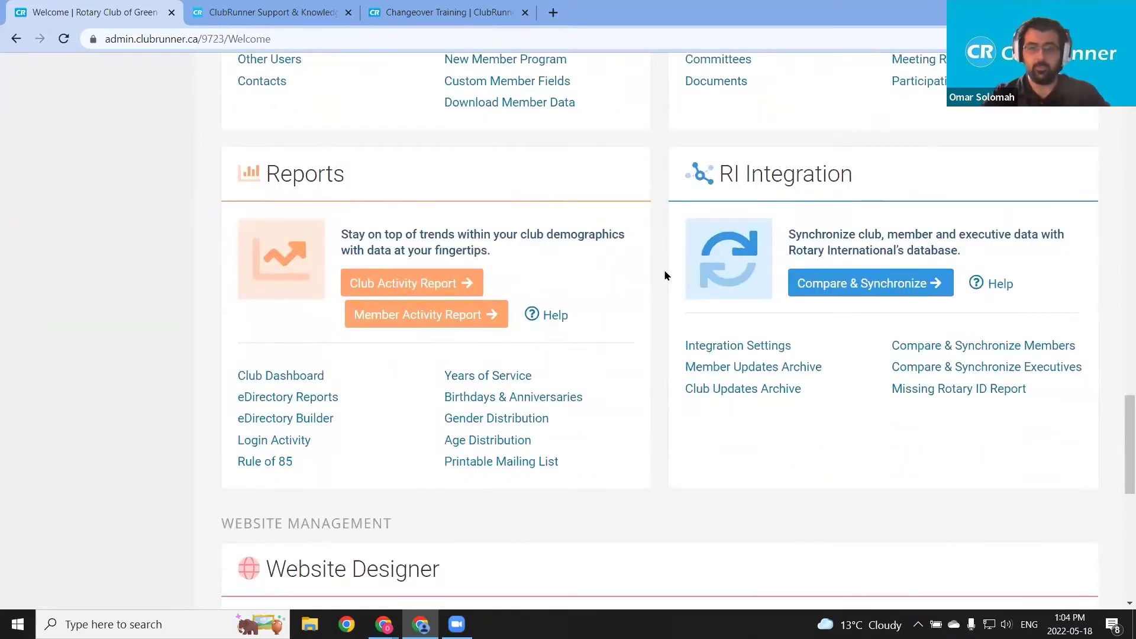
scroll(441, 357, down, 3)
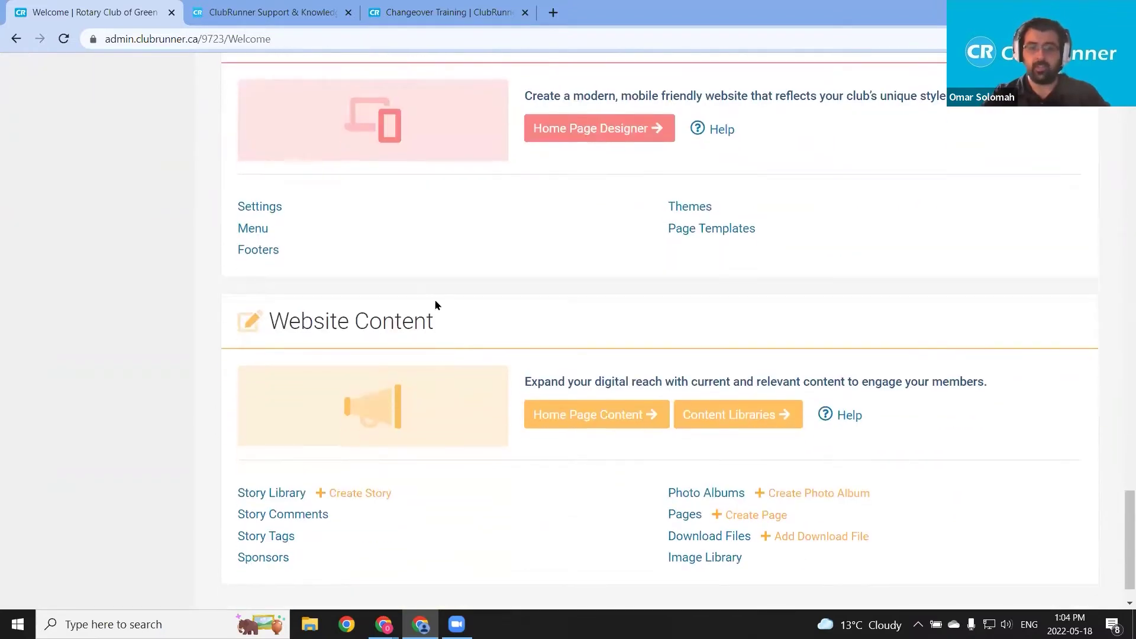
drag(441, 272, 267, 290)
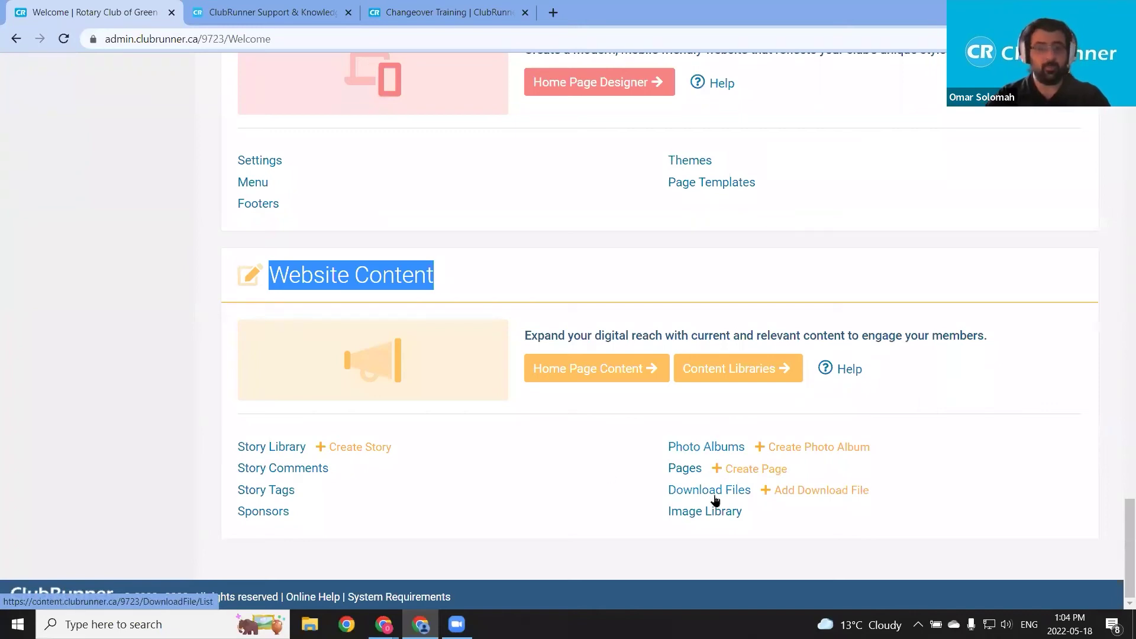
scroll(685, 496, up, 3)
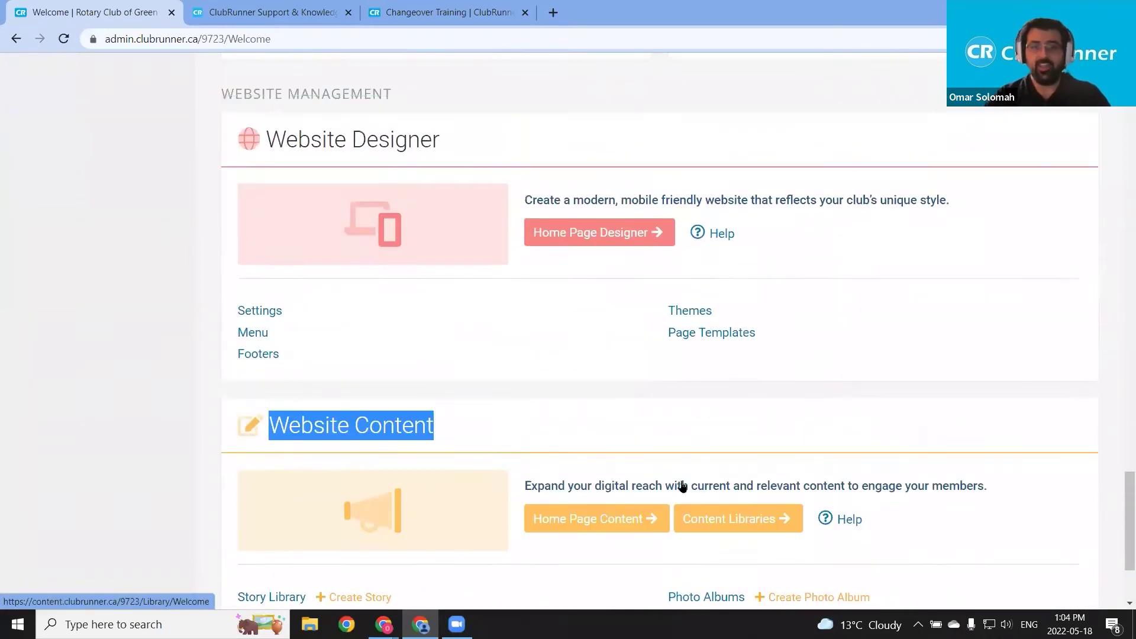
scroll(683, 486, up, 10)
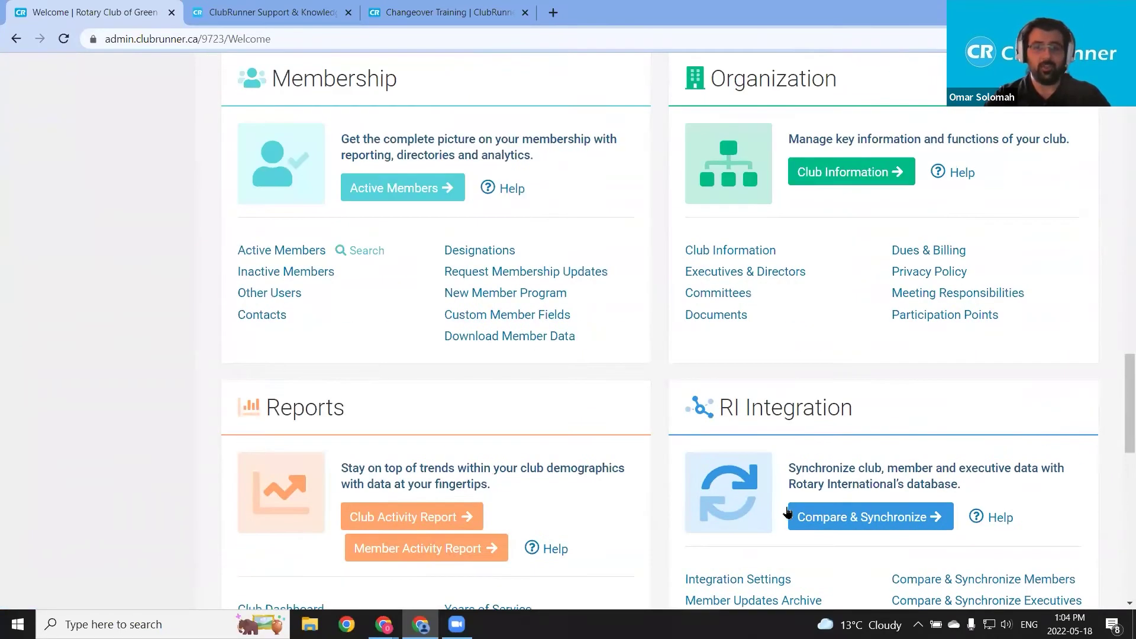
scroll(788, 512, up, 3)
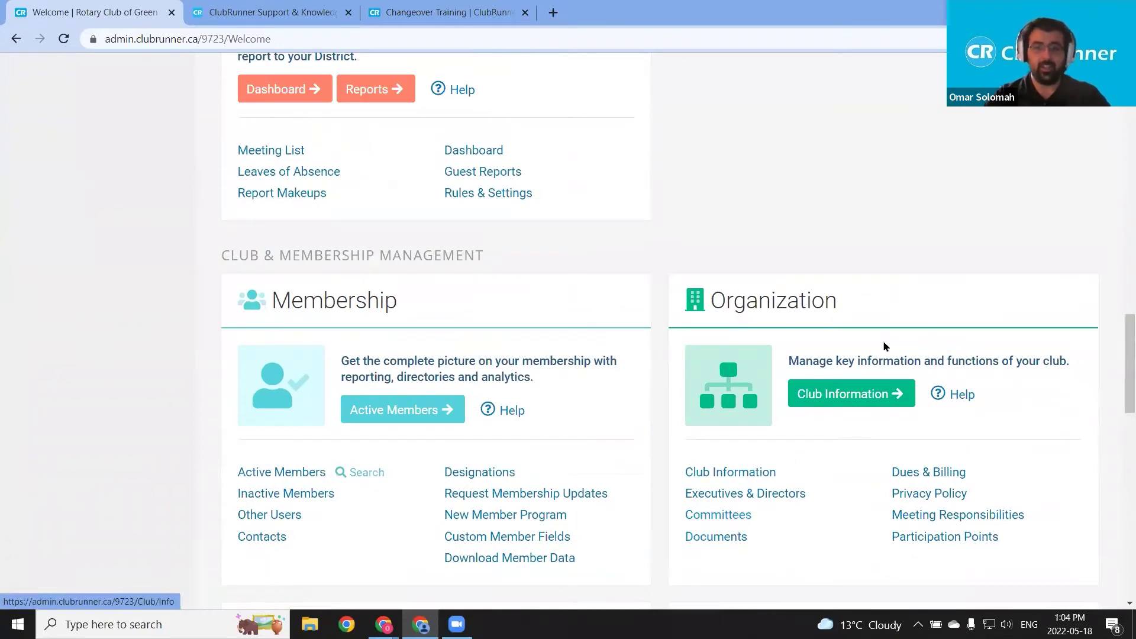
scroll(723, 484, up, 6)
scroll(719, 387, up, 12)
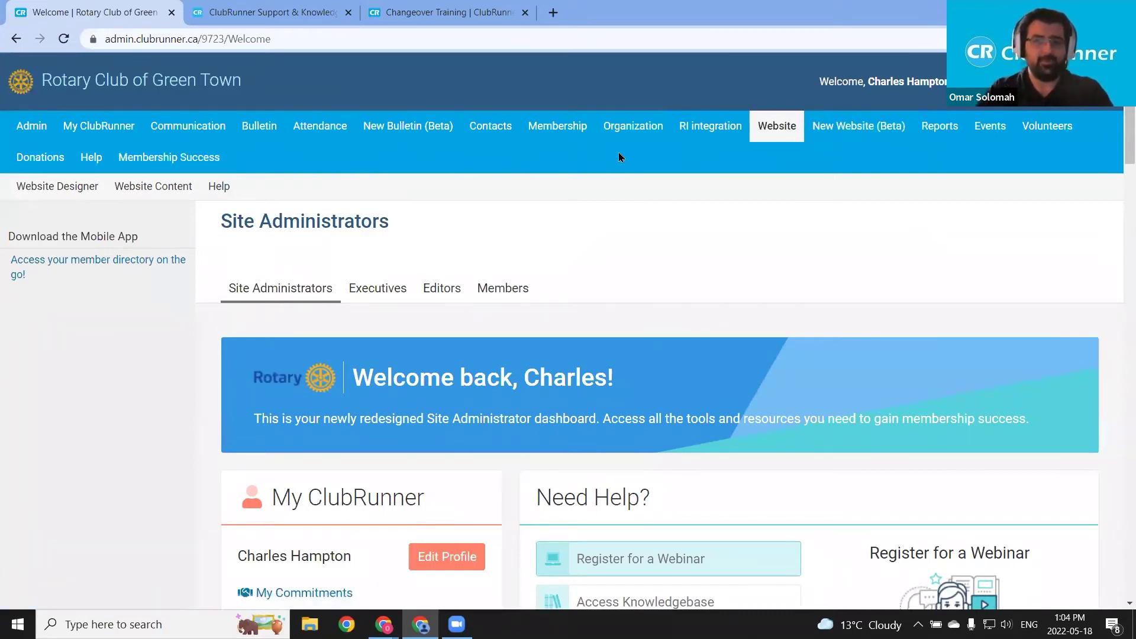
mouse_move(637, 123)
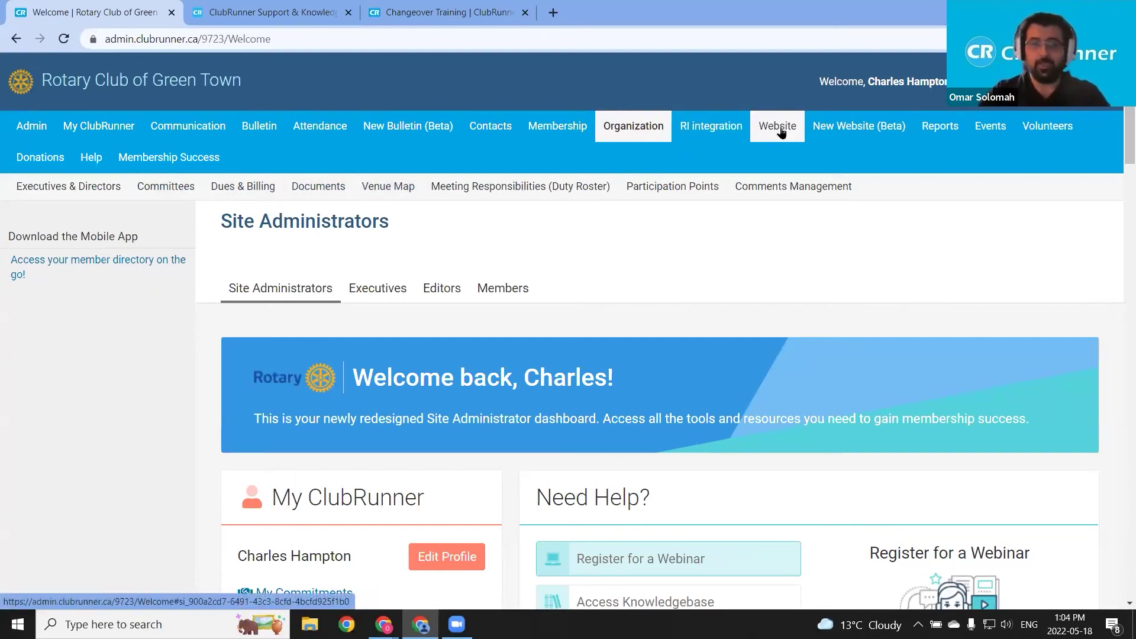
mouse_move(781, 131)
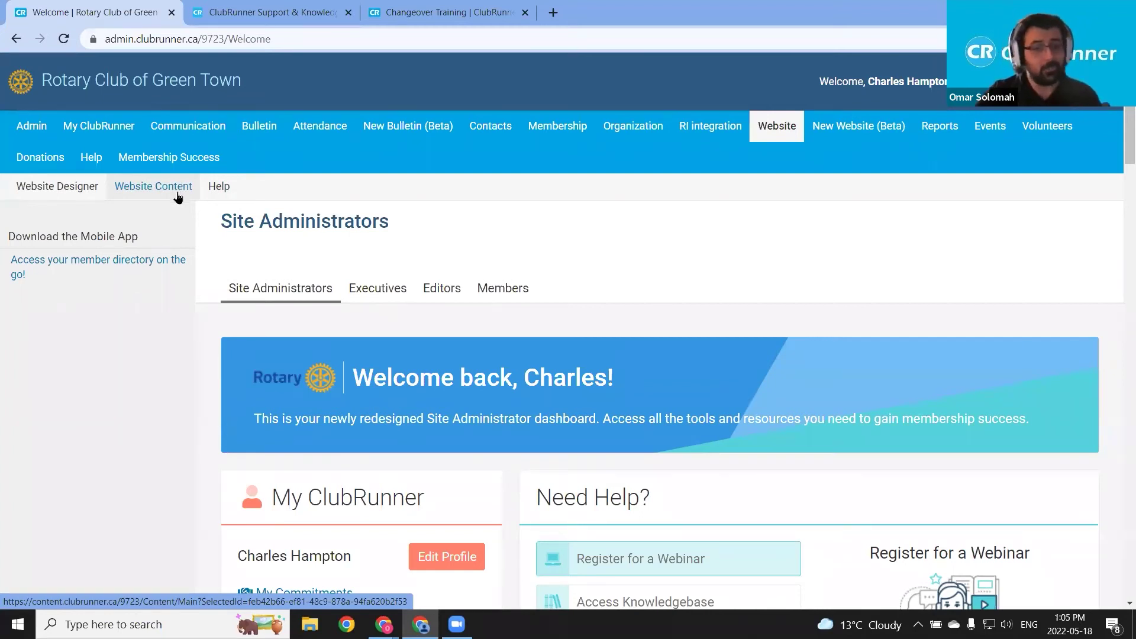
Open Website Content to view the Home Page Content getting-started overview
click(177, 193)
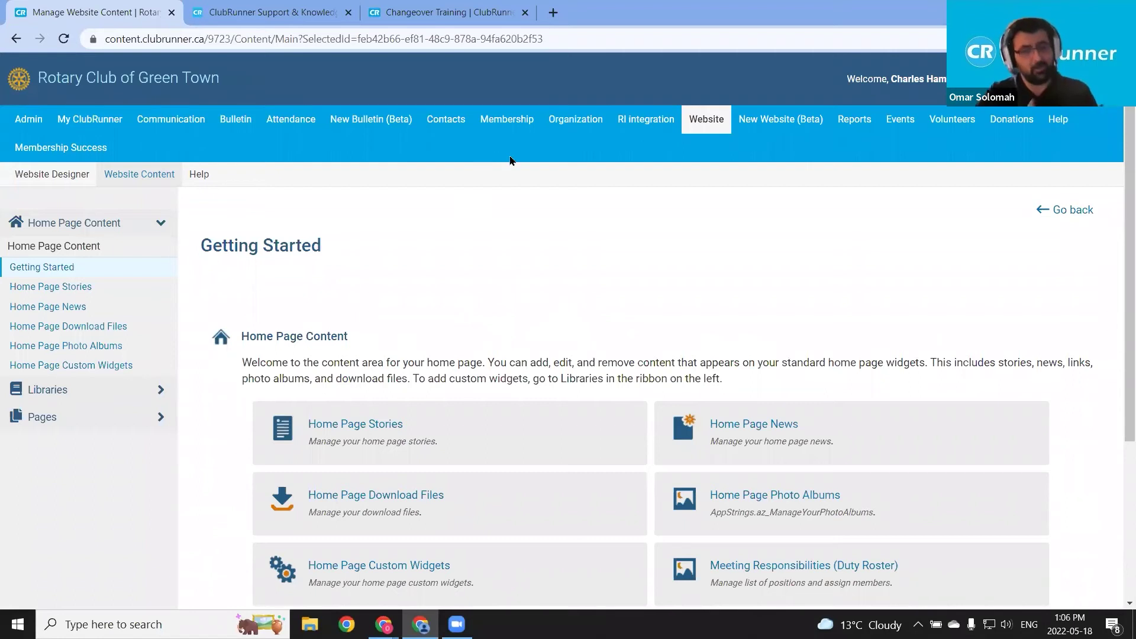
mouse_move(573, 130)
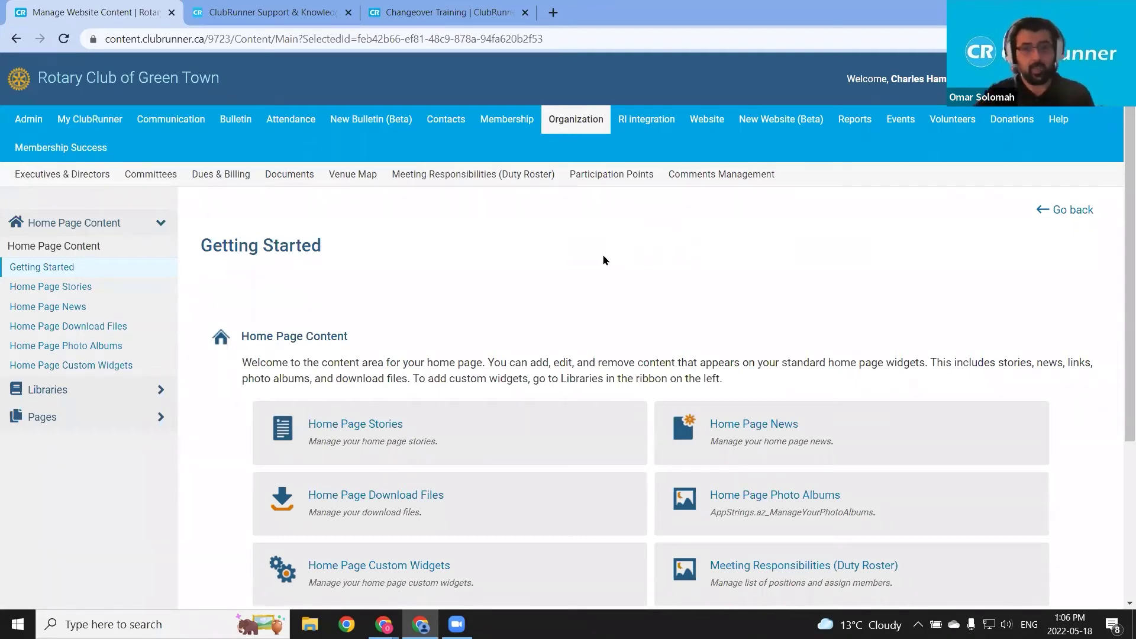
scroll(604, 260, down, 1)
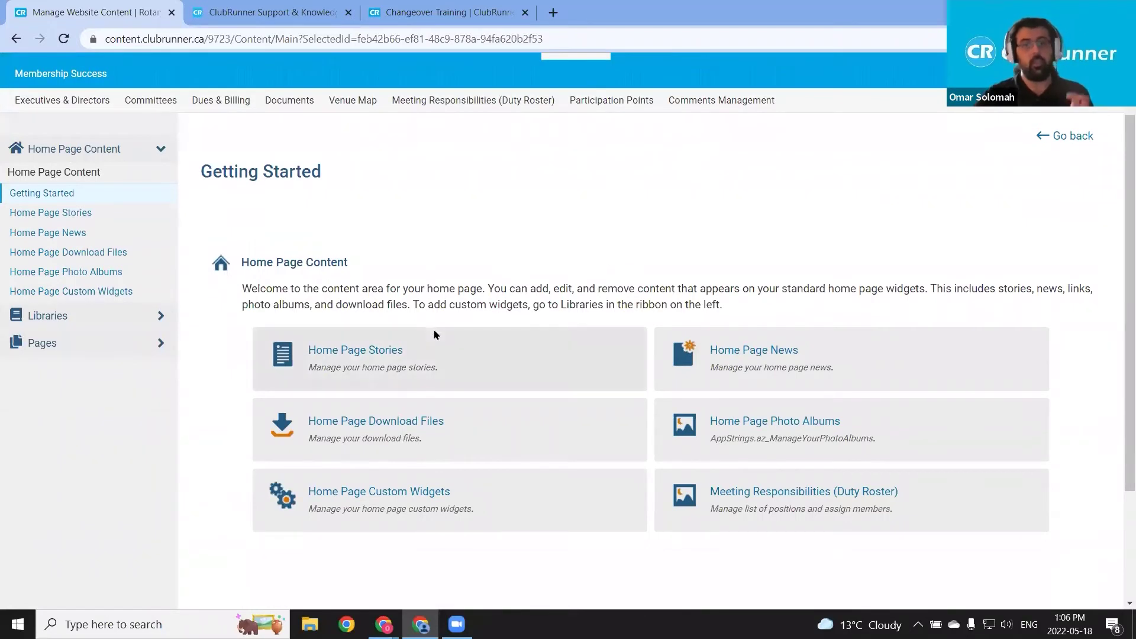
scroll(431, 345, up, 1)
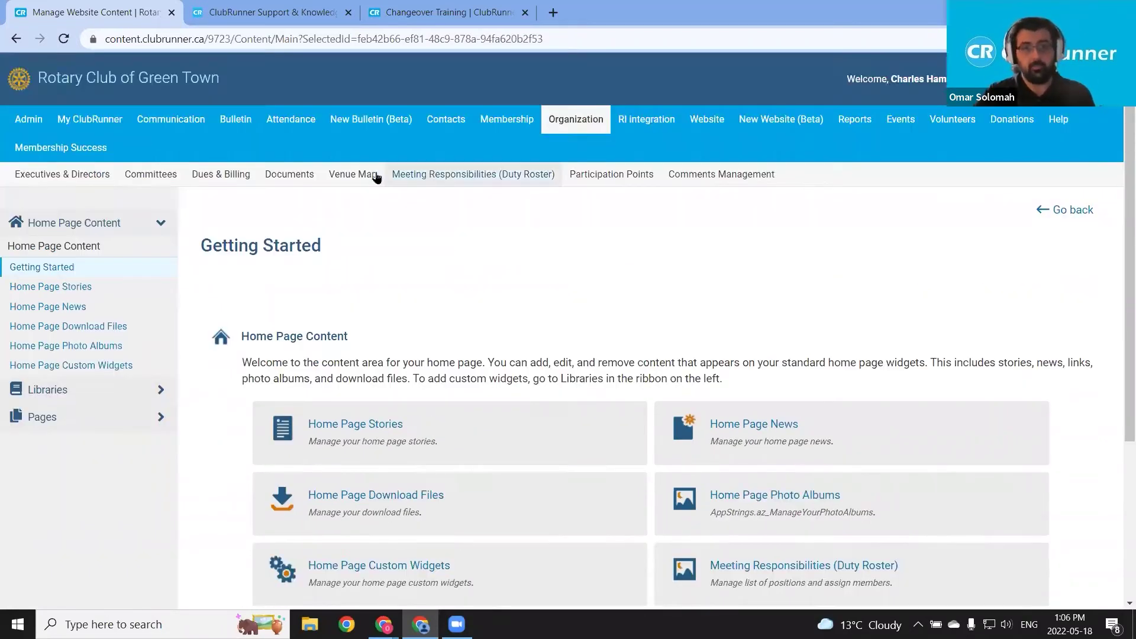
mouse_move(707, 121)
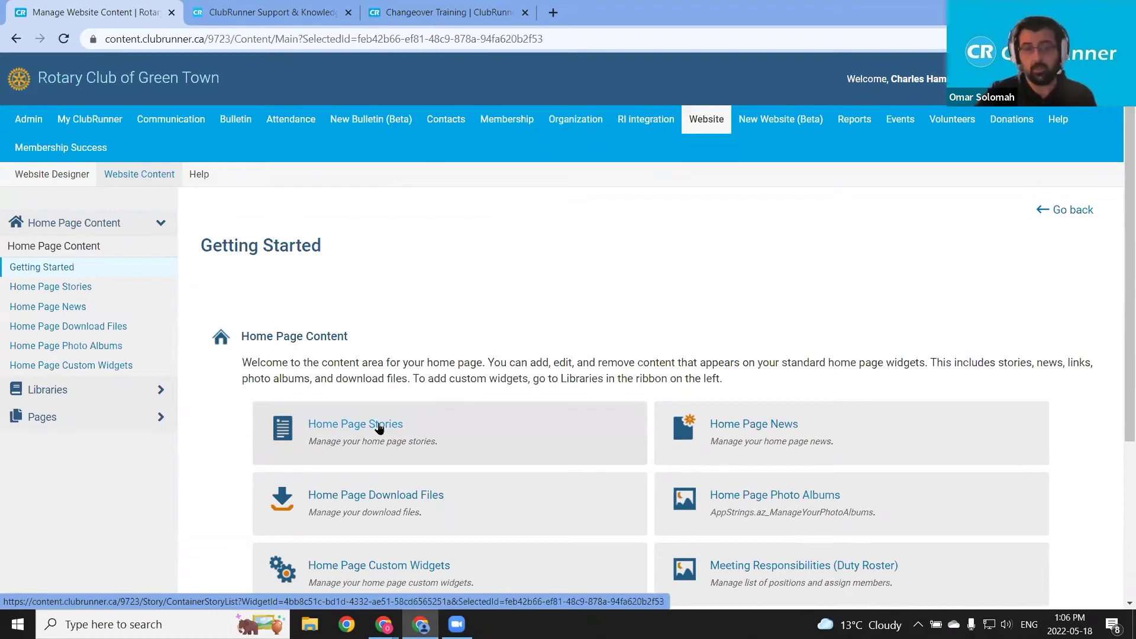
click(70, 396)
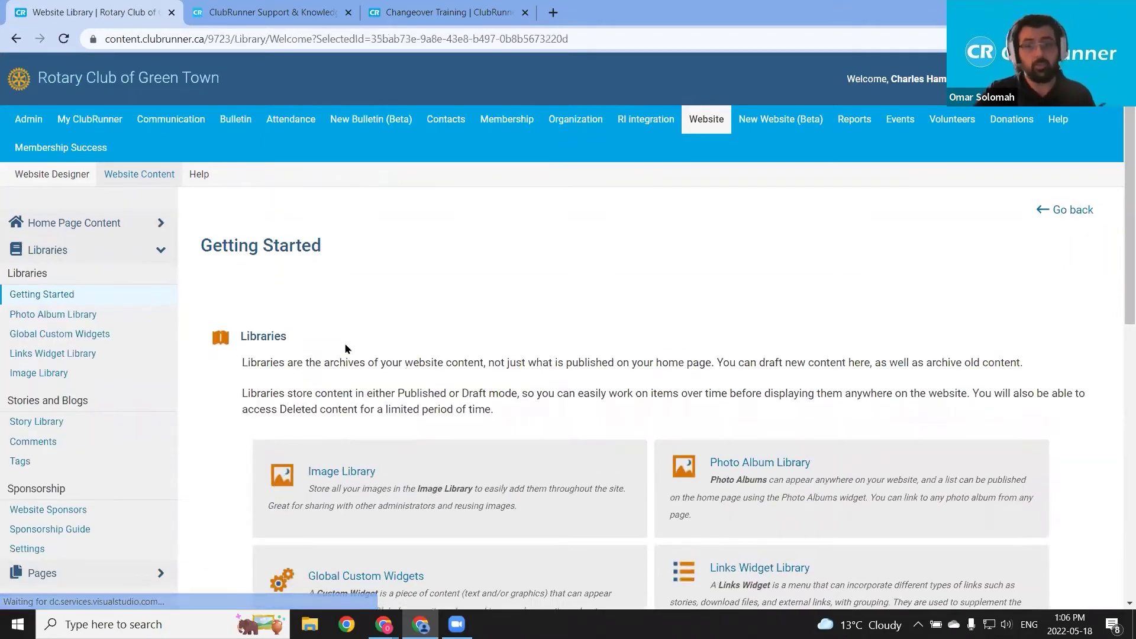
scroll(653, 339, down, 1)
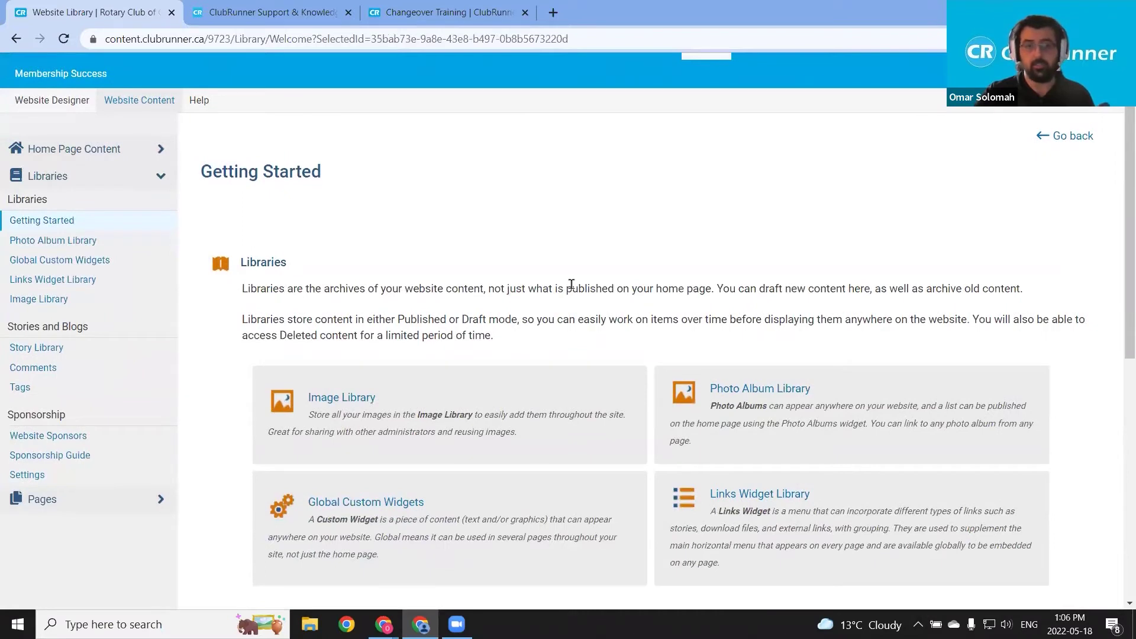
scroll(558, 285, down, 1)
scroll(558, 285, down, 2)
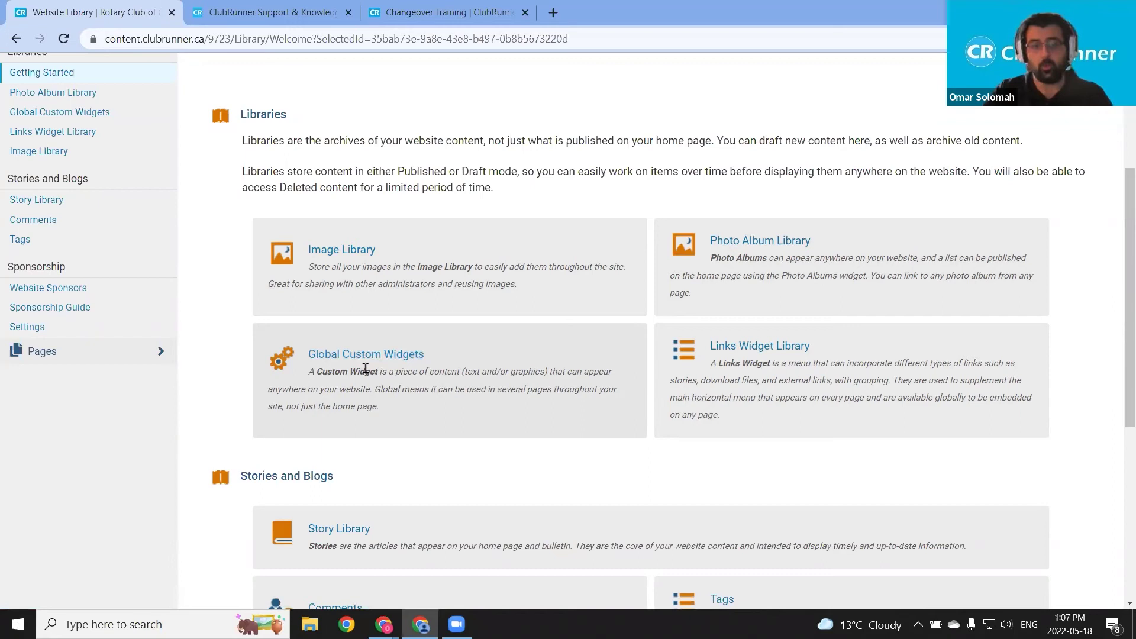
scroll(365, 368, down, 3)
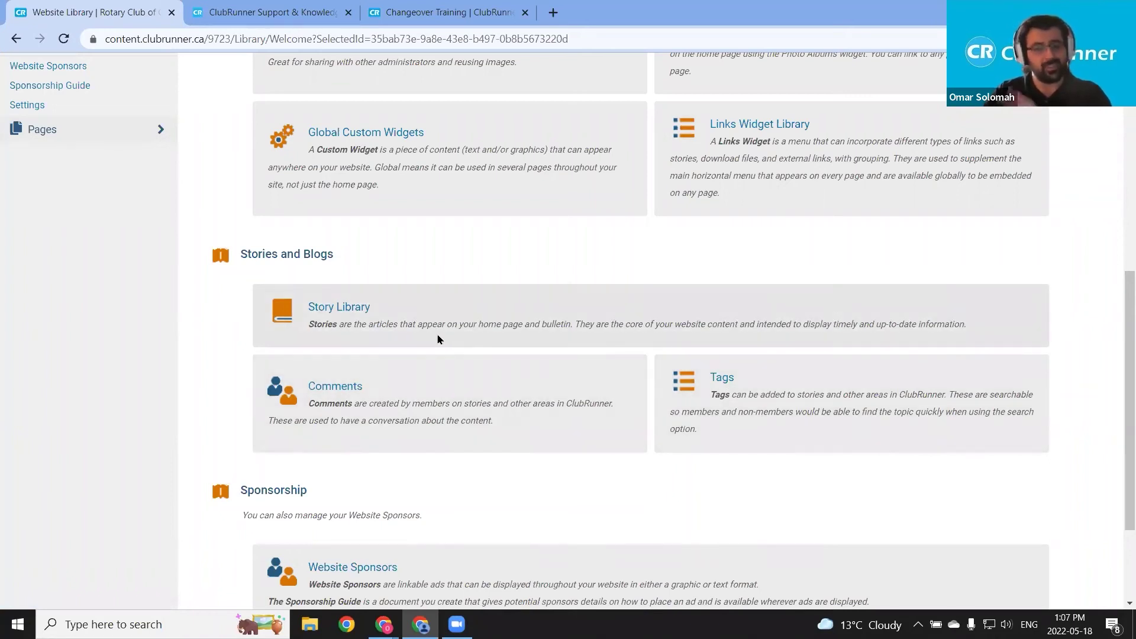
scroll(430, 339, down, 1)
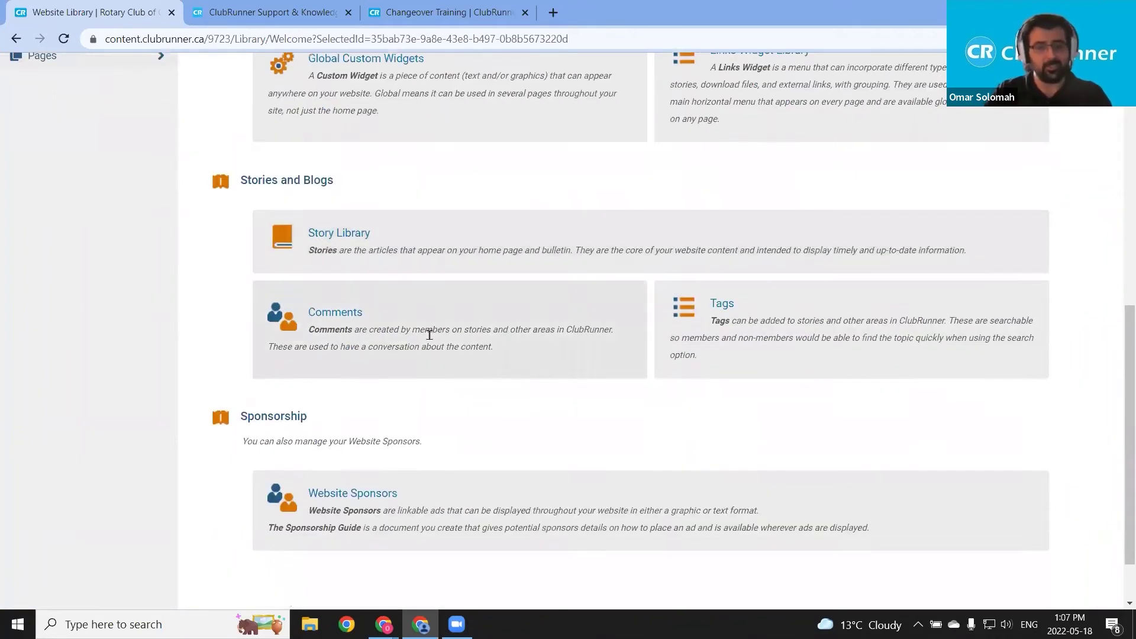
scroll(426, 328, up, 1)
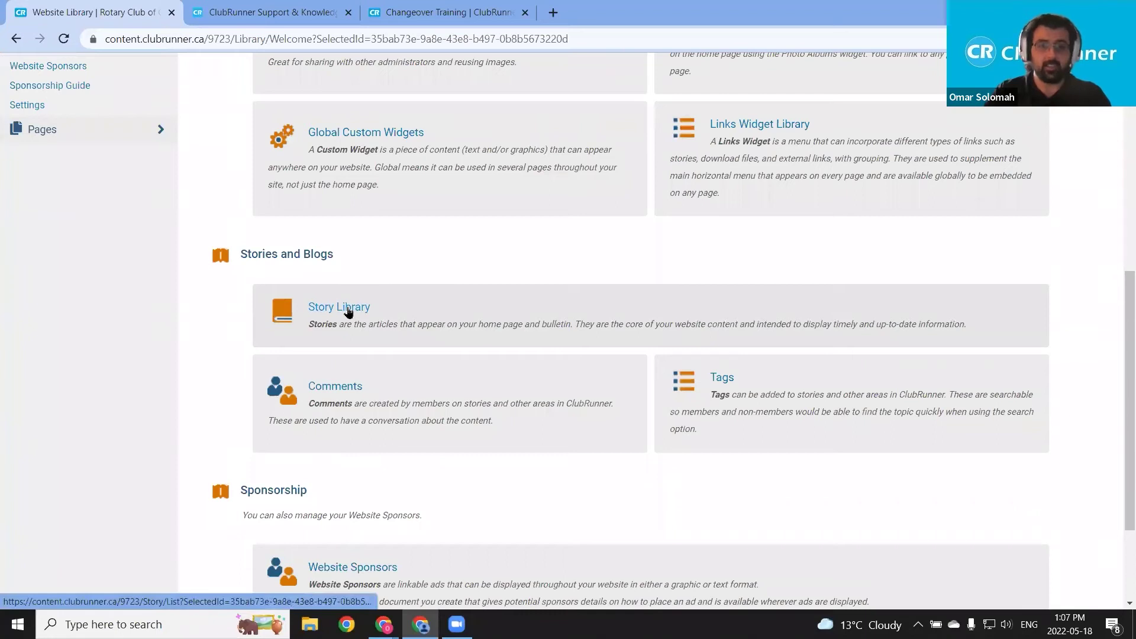
Open the Story Library of published stories, stopping an accidental overview reload
click(348, 309)
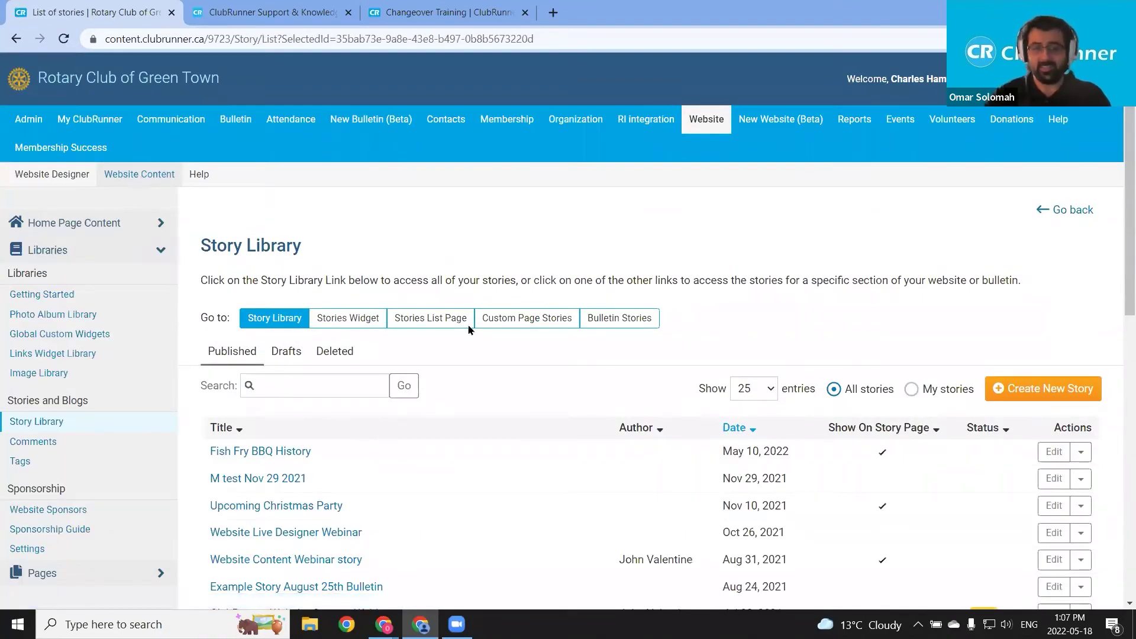
click(149, 181)
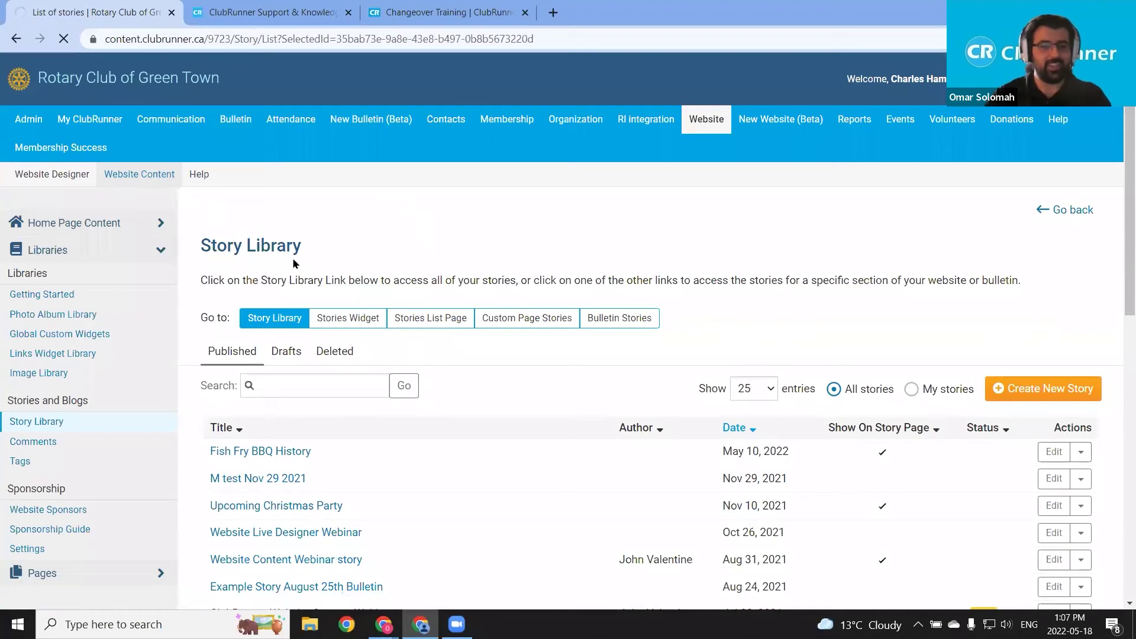
scroll(345, 262, down, 1)
scroll(200, 283, up, 1)
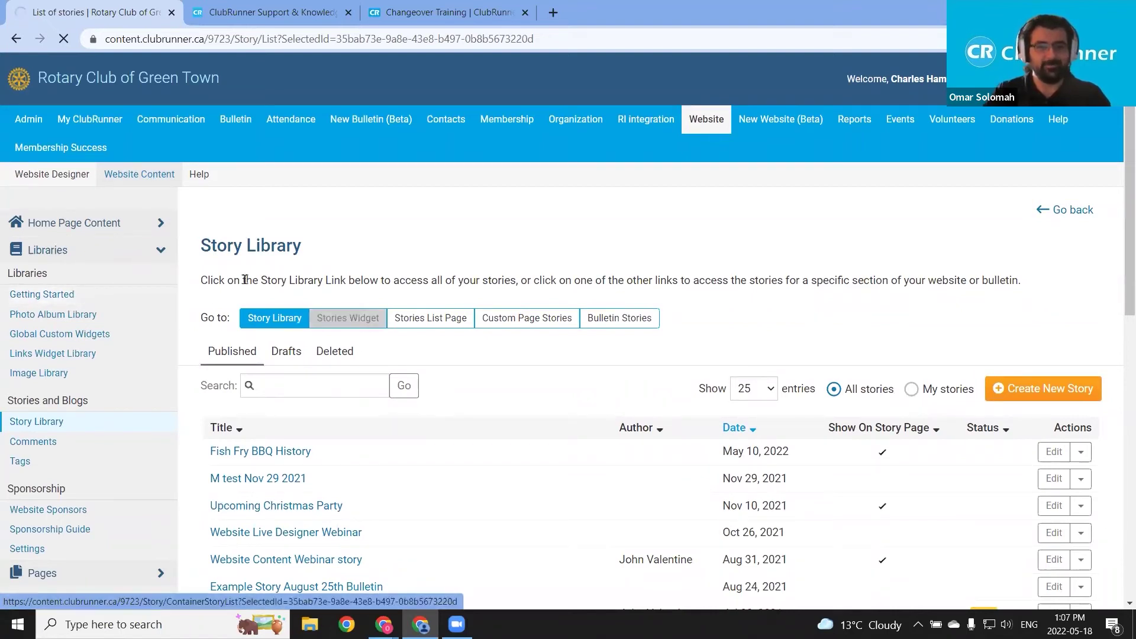
click(65, 46)
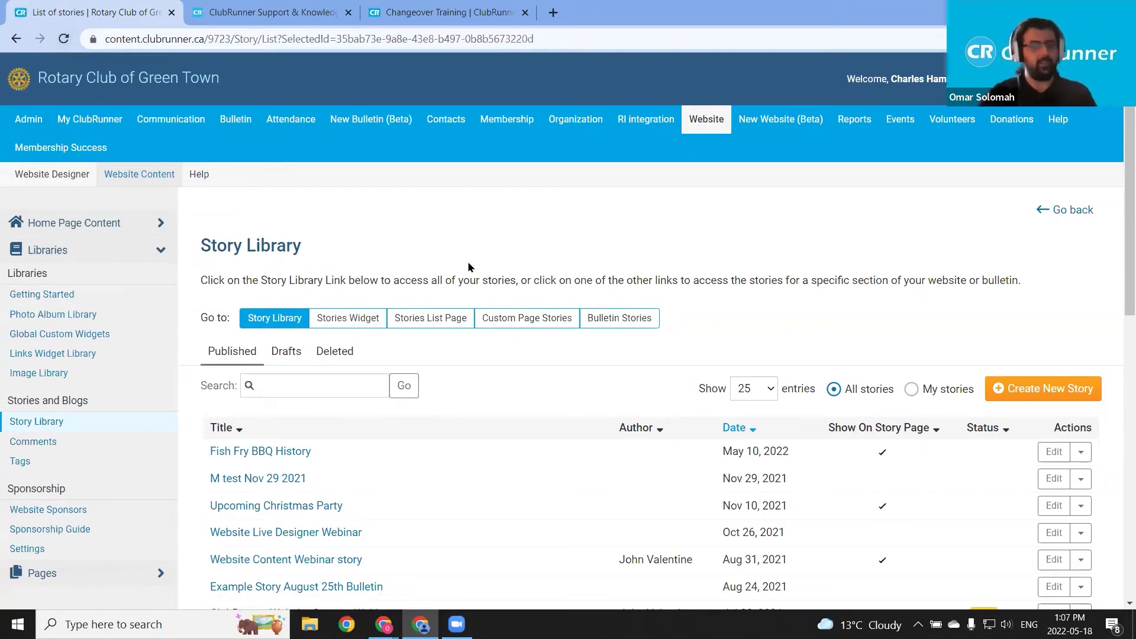
scroll(468, 264, down, 1)
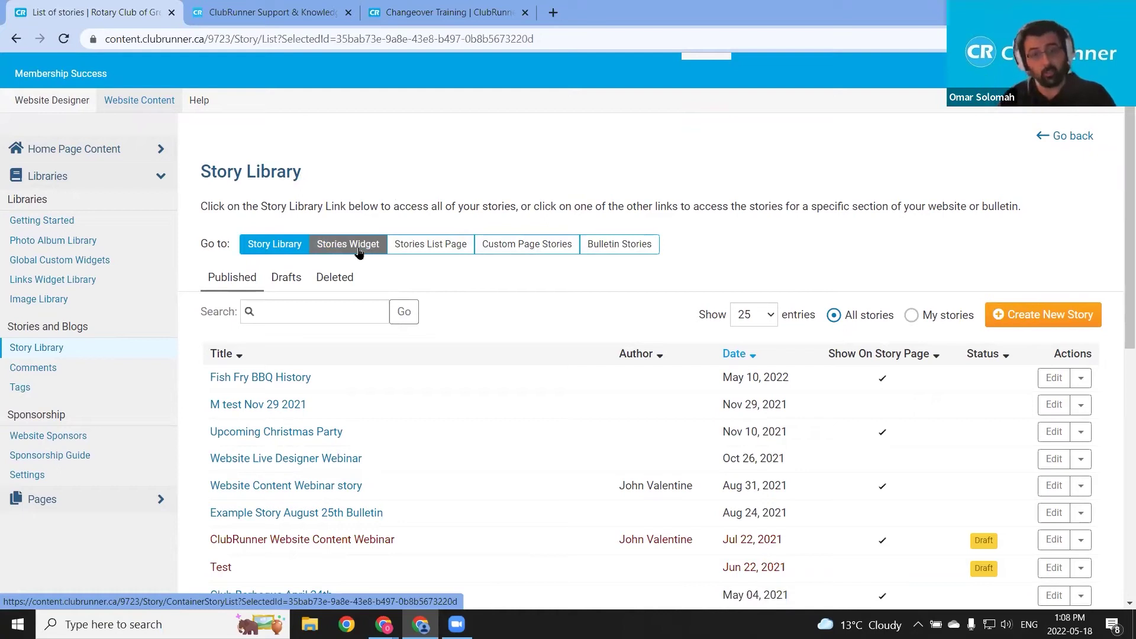
Open the Stories for Home Page list, then load the club's public home page in a new tab
click(350, 247)
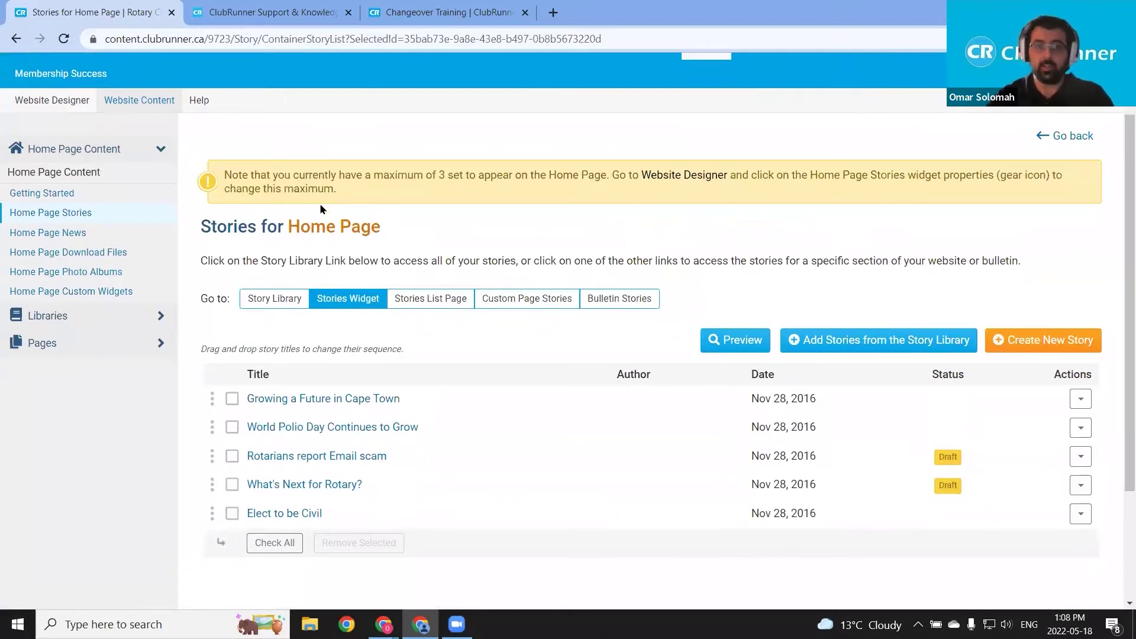
scroll(320, 177, up, 1)
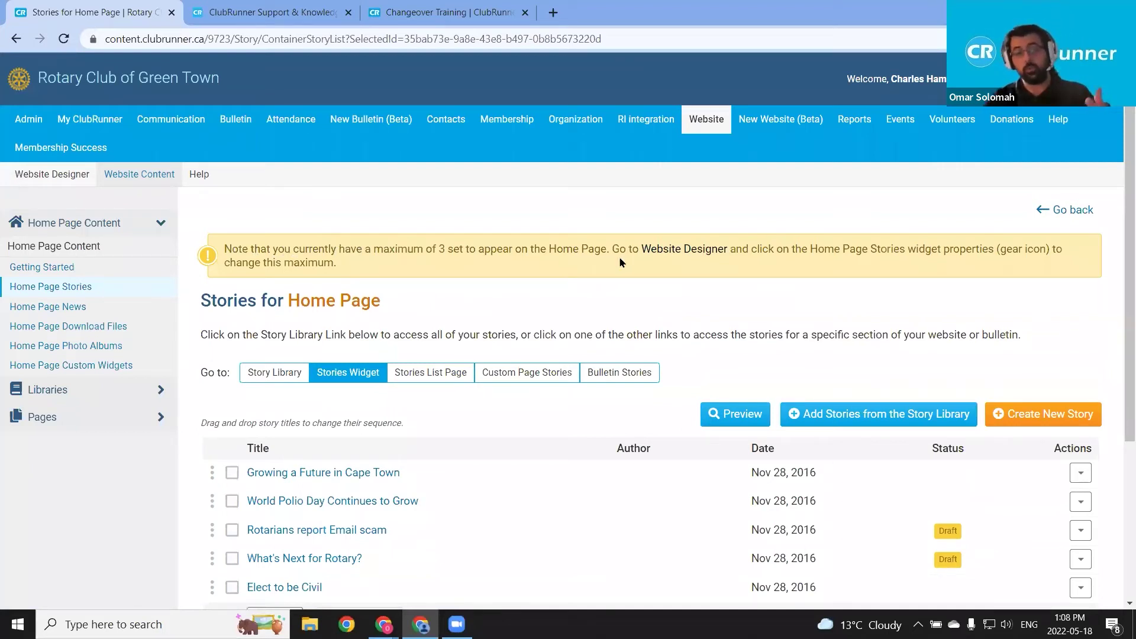
scroll(621, 263, down, 1)
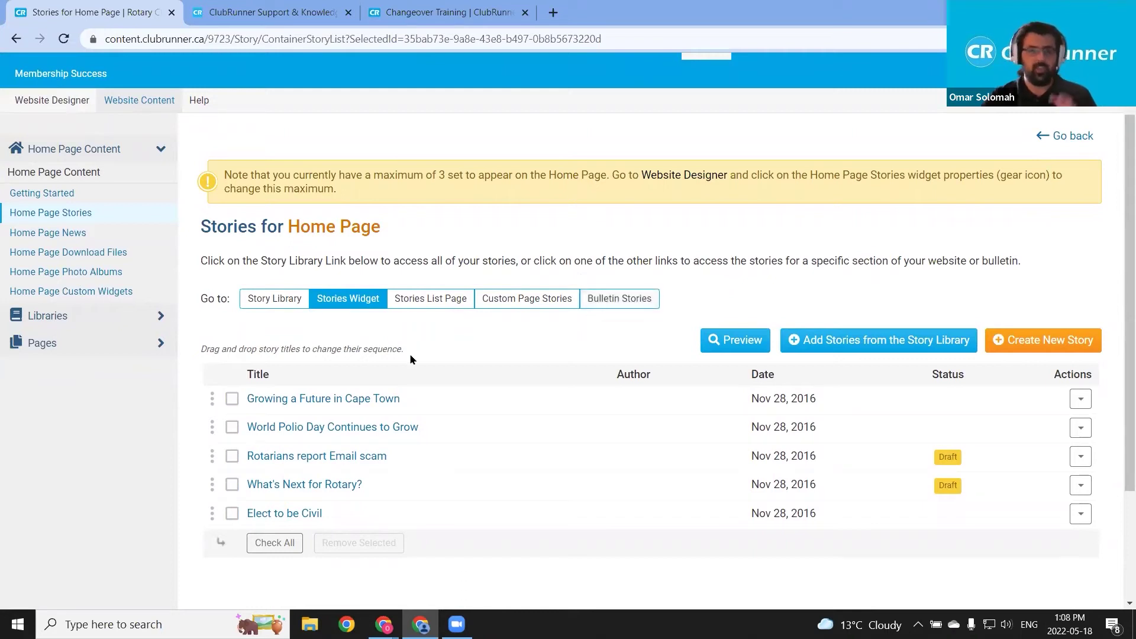
scroll(412, 359, up, 1)
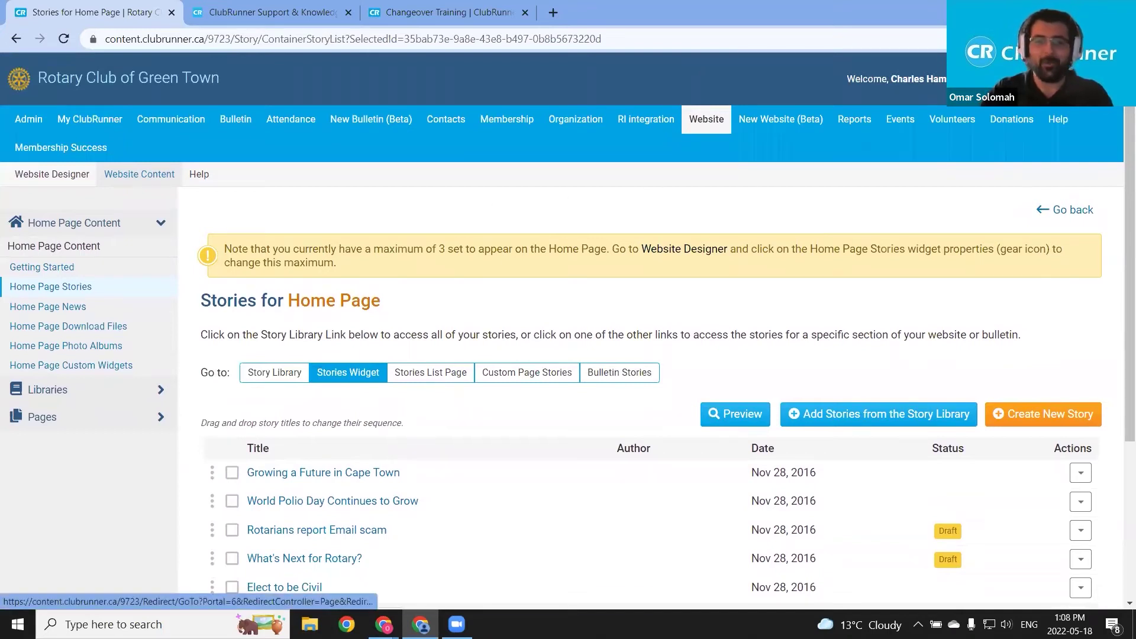
right_click(1007, 86)
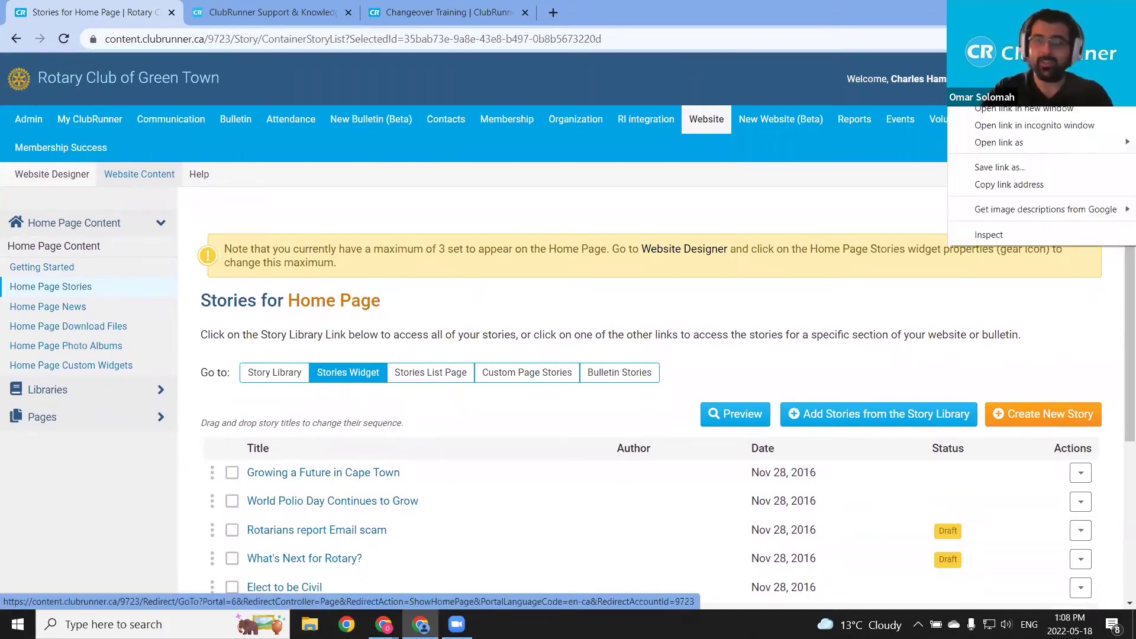
click(1018, 92)
On the public home page, find Club Stories & Projects and advance its carousel twice
click(288, 9)
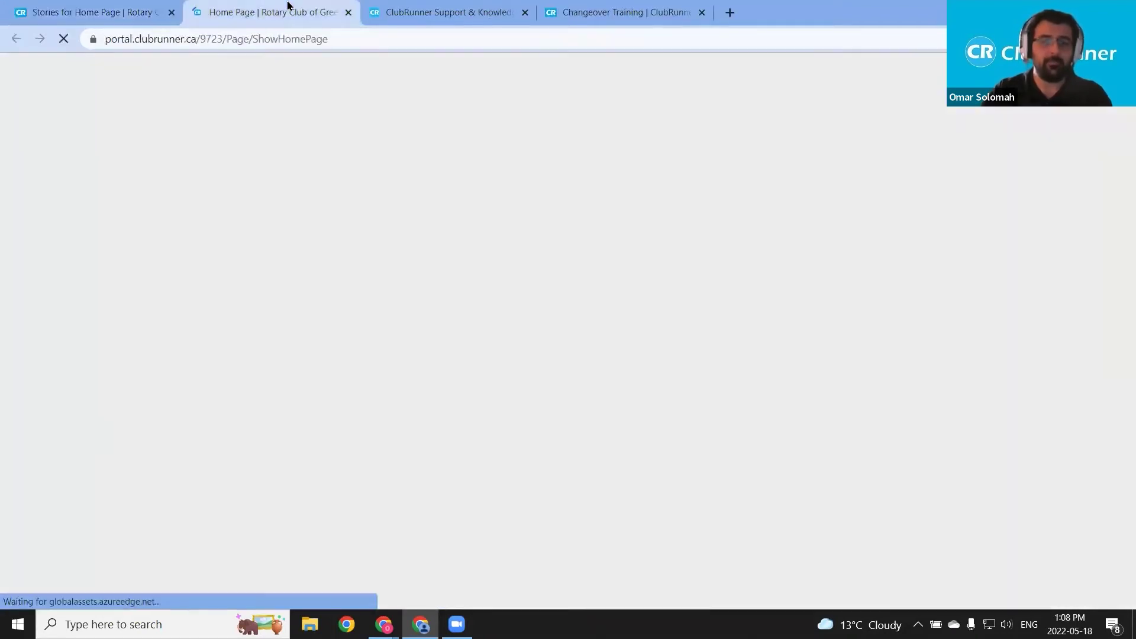
scroll(643, 282, down, 2)
scroll(657, 280, down, 10)
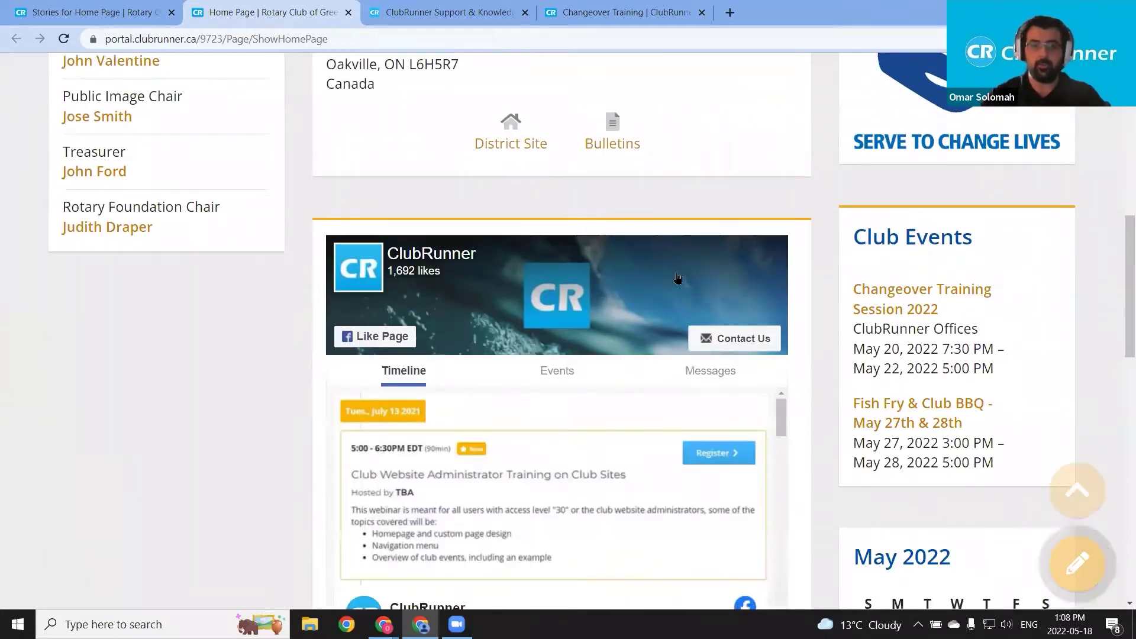
scroll(679, 278, down, 10)
drag(599, 201, 309, 214)
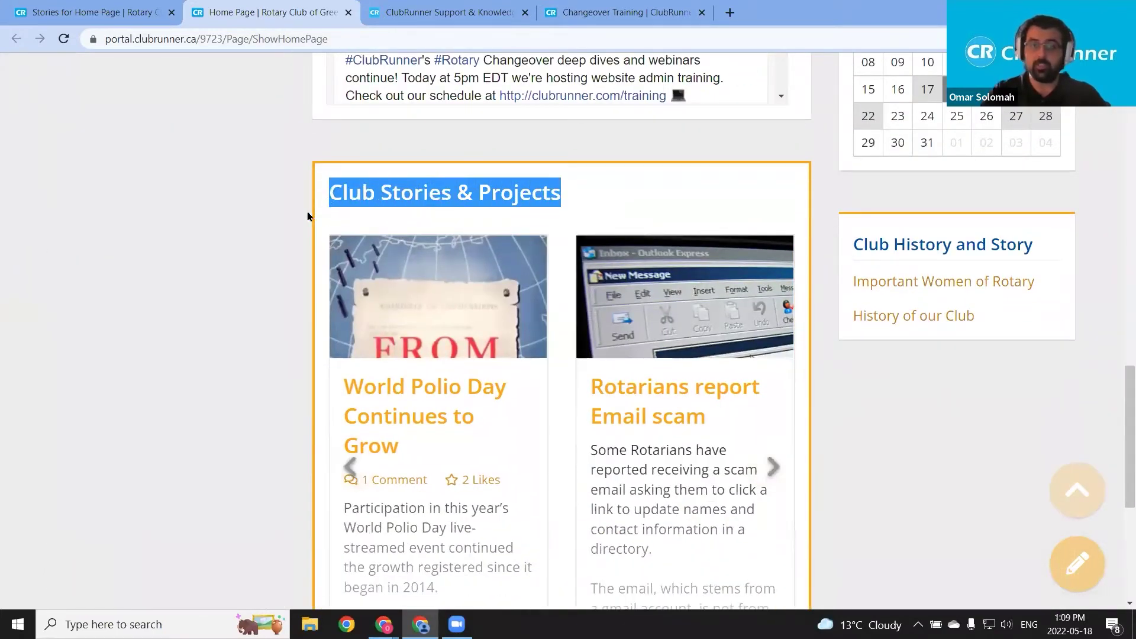
click(154, 348)
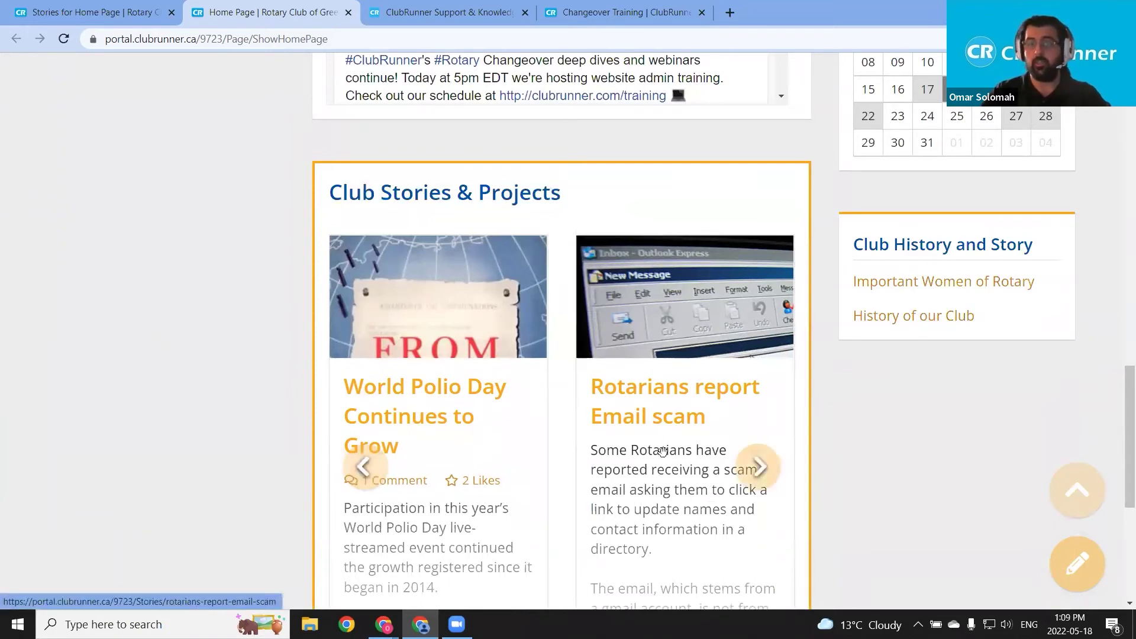
click(755, 472)
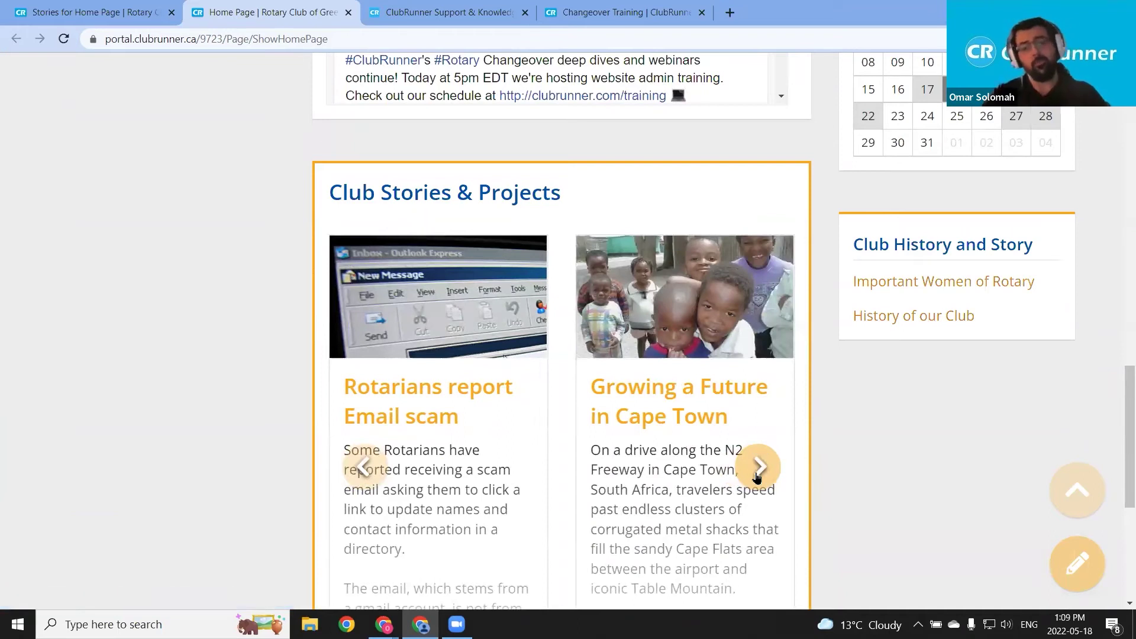
click(757, 477)
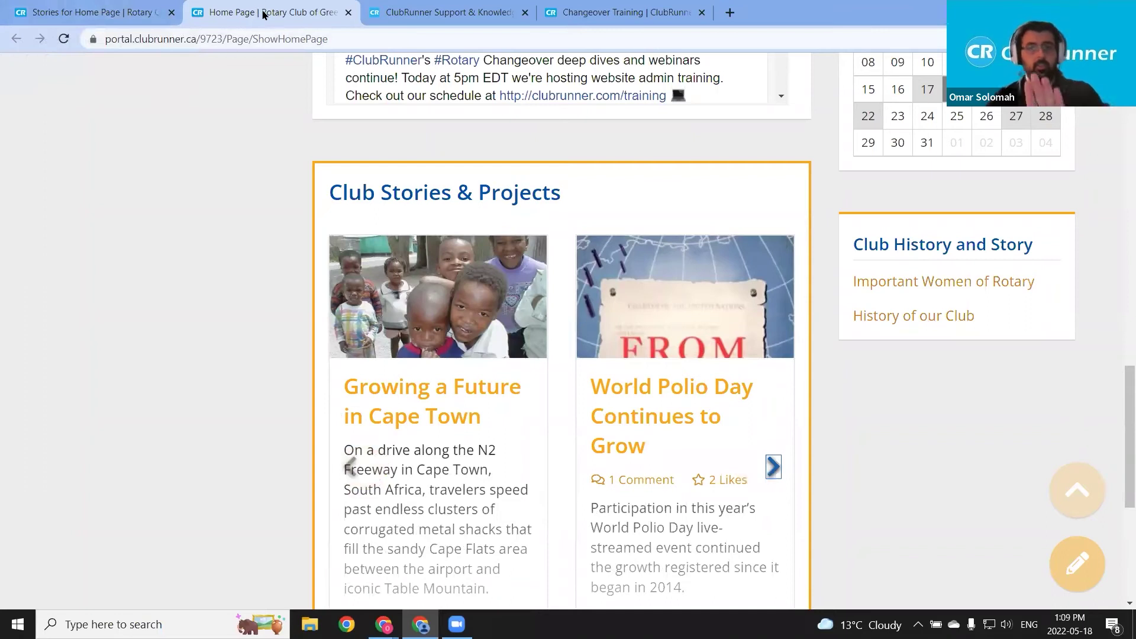
scroll(364, 160, up, 4)
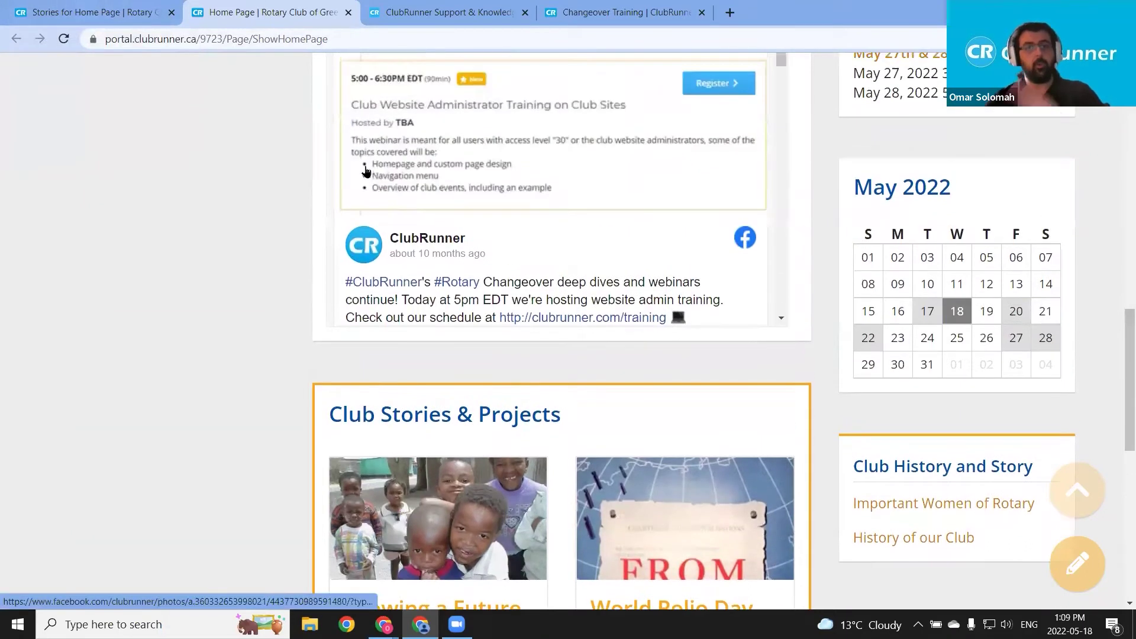
click(94, 11)
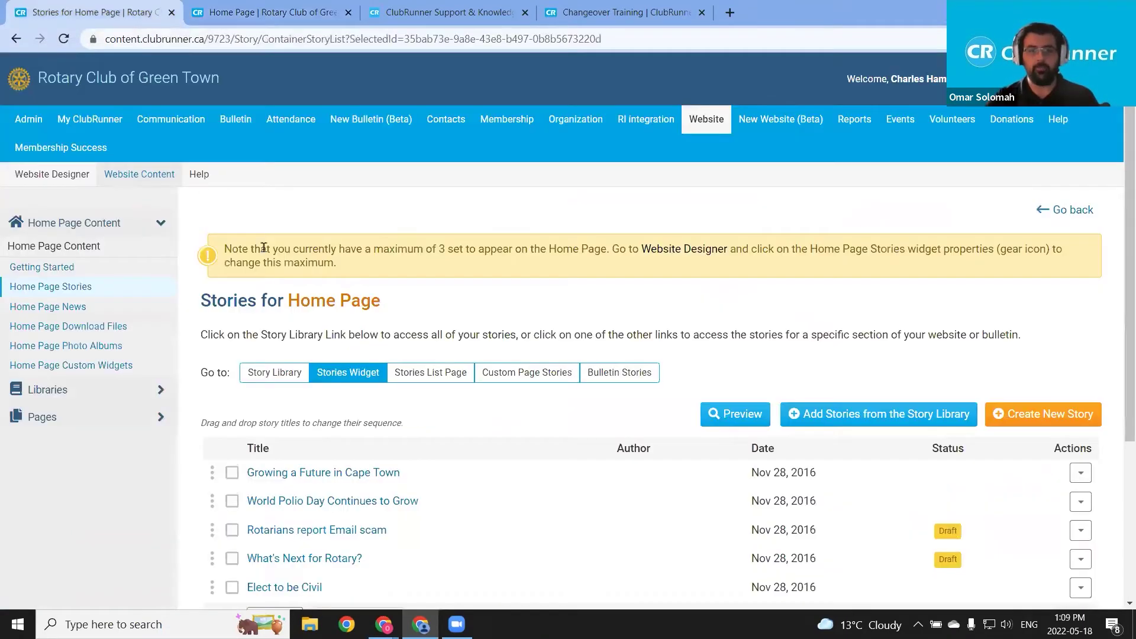
scroll(355, 284, down, 1)
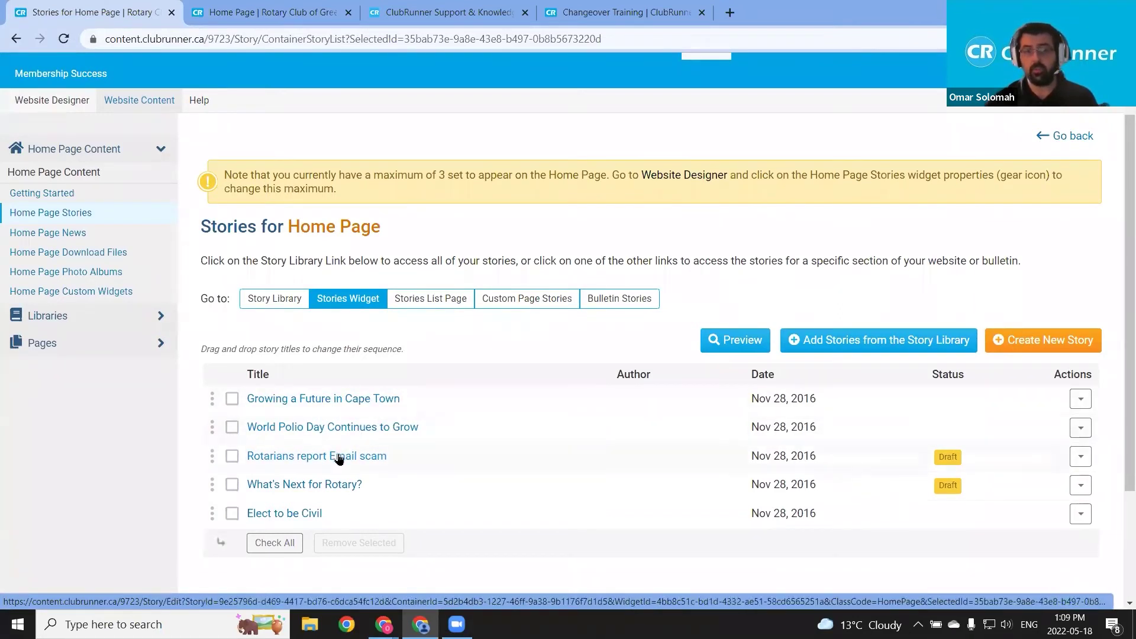
scroll(384, 467, up, 2)
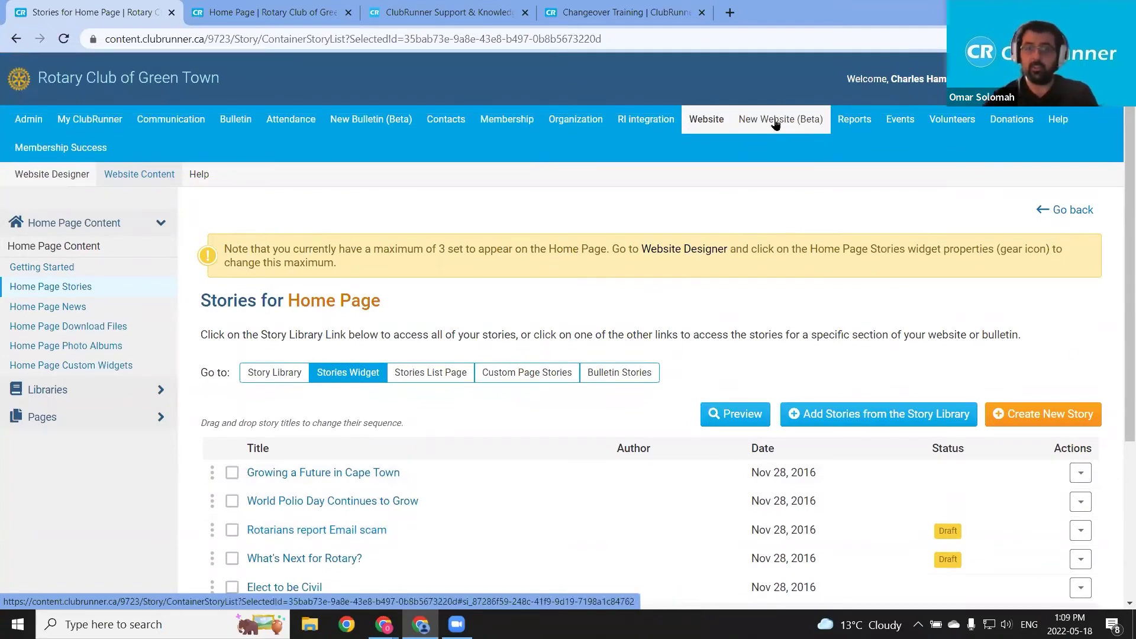
mouse_move(776, 122)
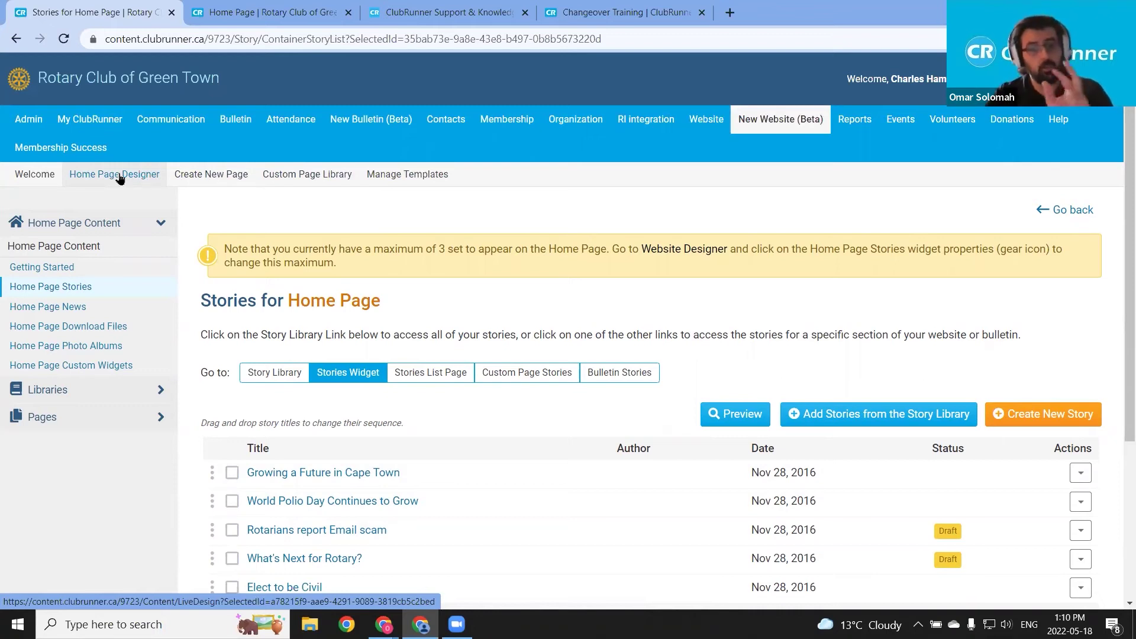
In the home page design editor, replace the Club Stories & Projects widget with a new Home Page Stories widget
click(119, 178)
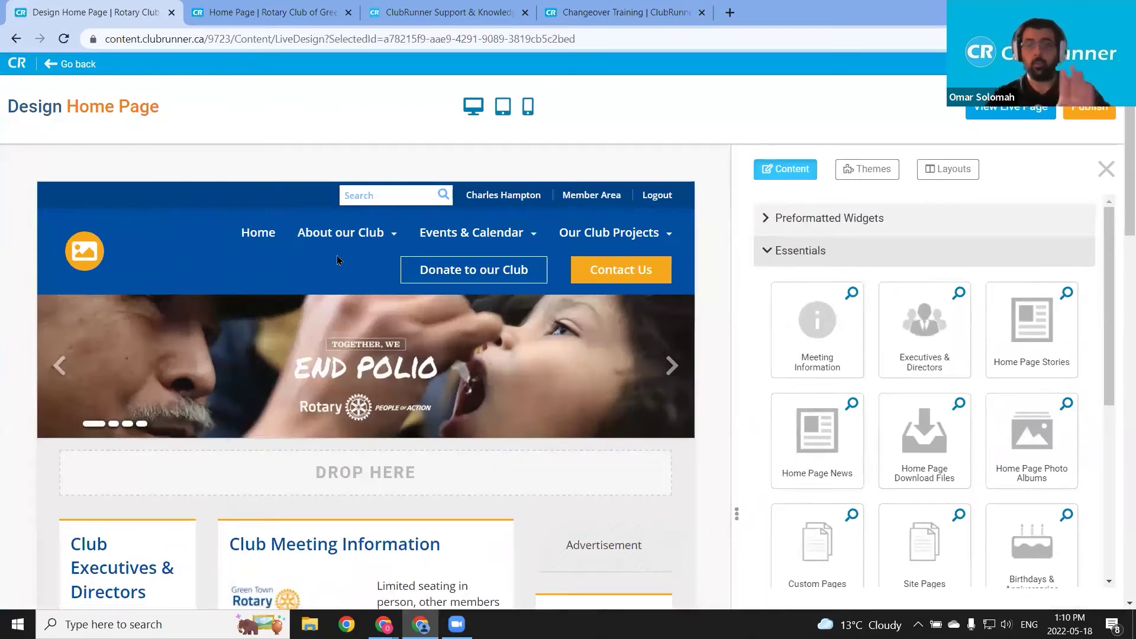
scroll(497, 217, down, 6)
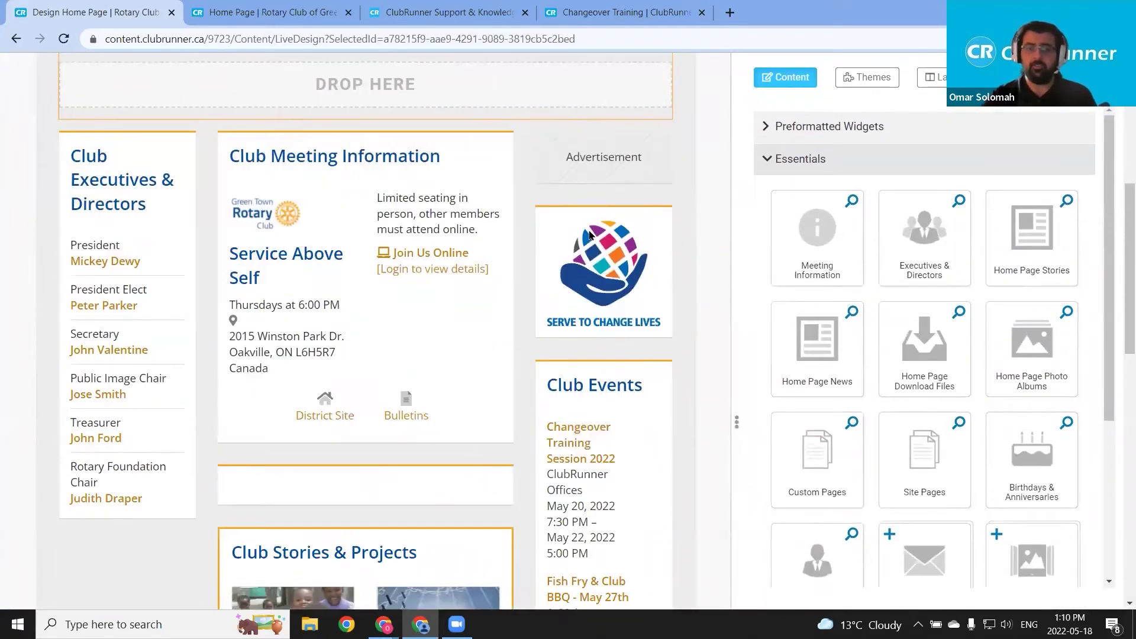
scroll(590, 235, down, 5)
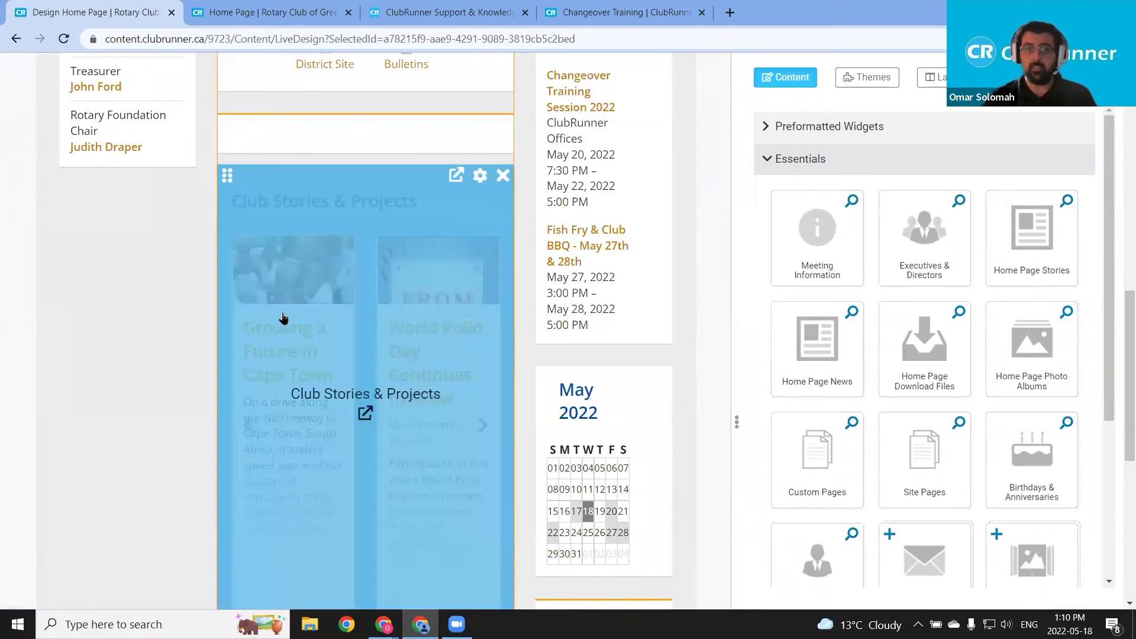
scroll(95, 343, down, 1)
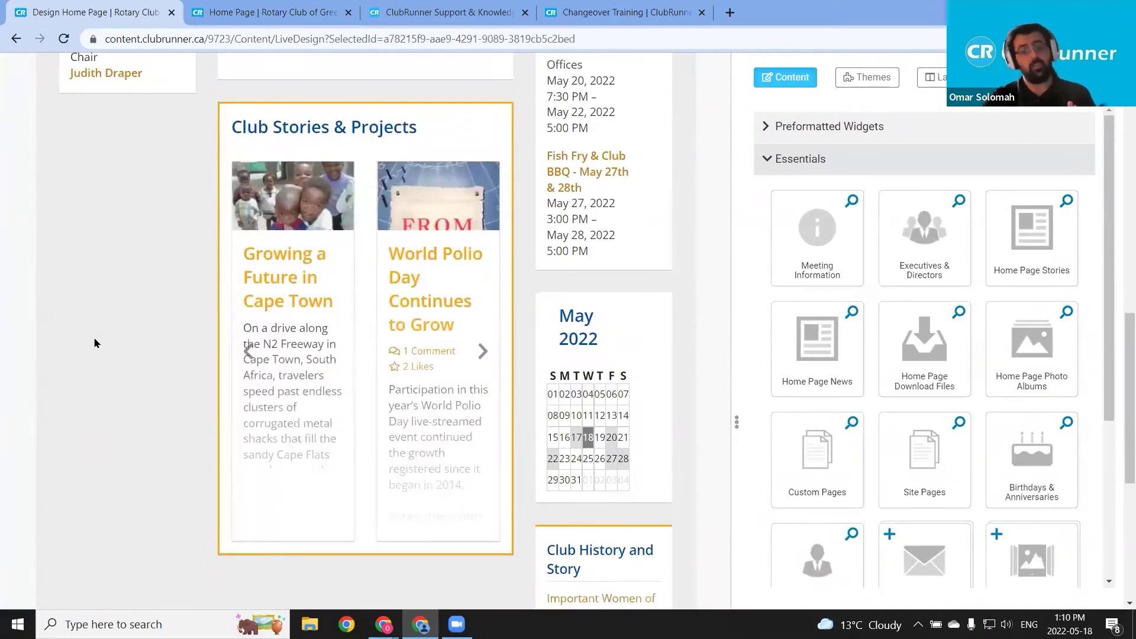
scroll(118, 341, up, 1)
mouse_move(472, 203)
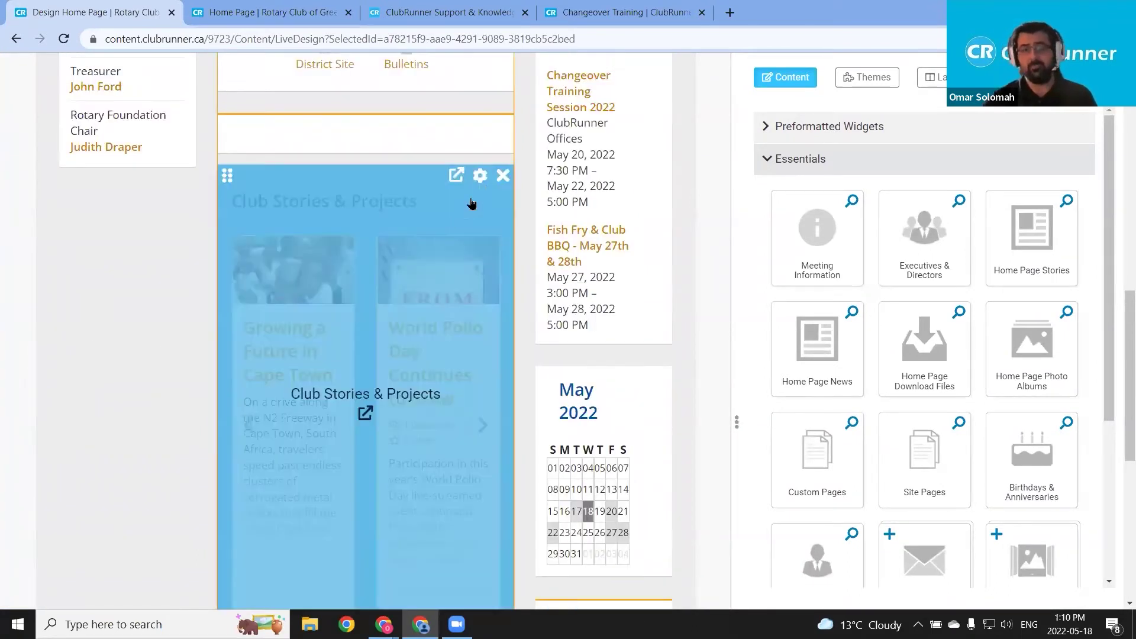
click(503, 176)
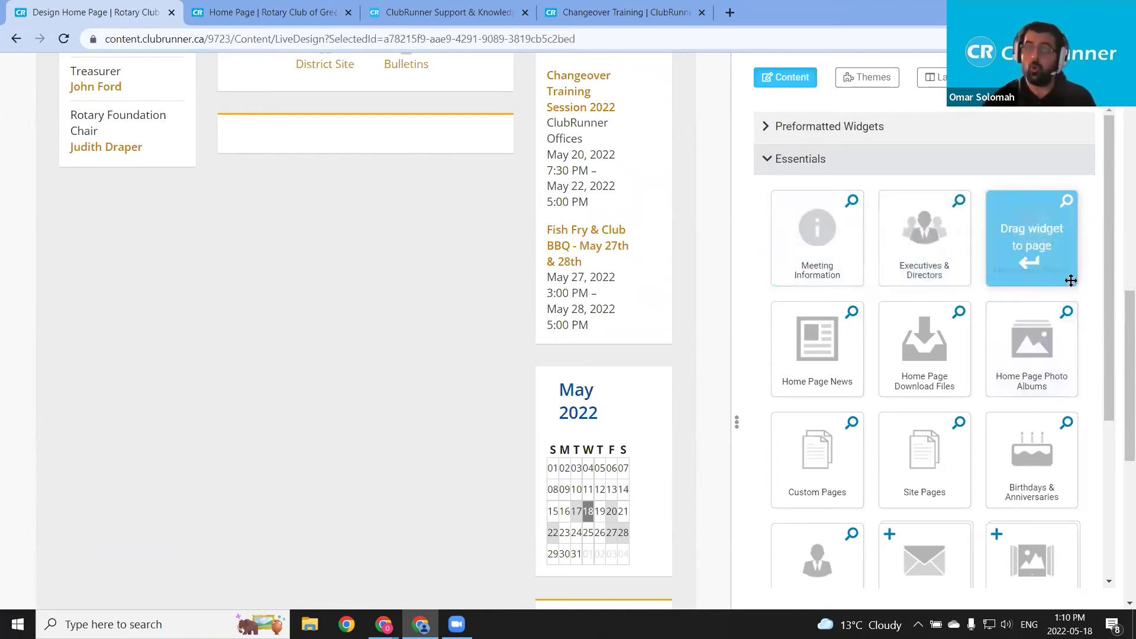
drag(1033, 223, 394, 178)
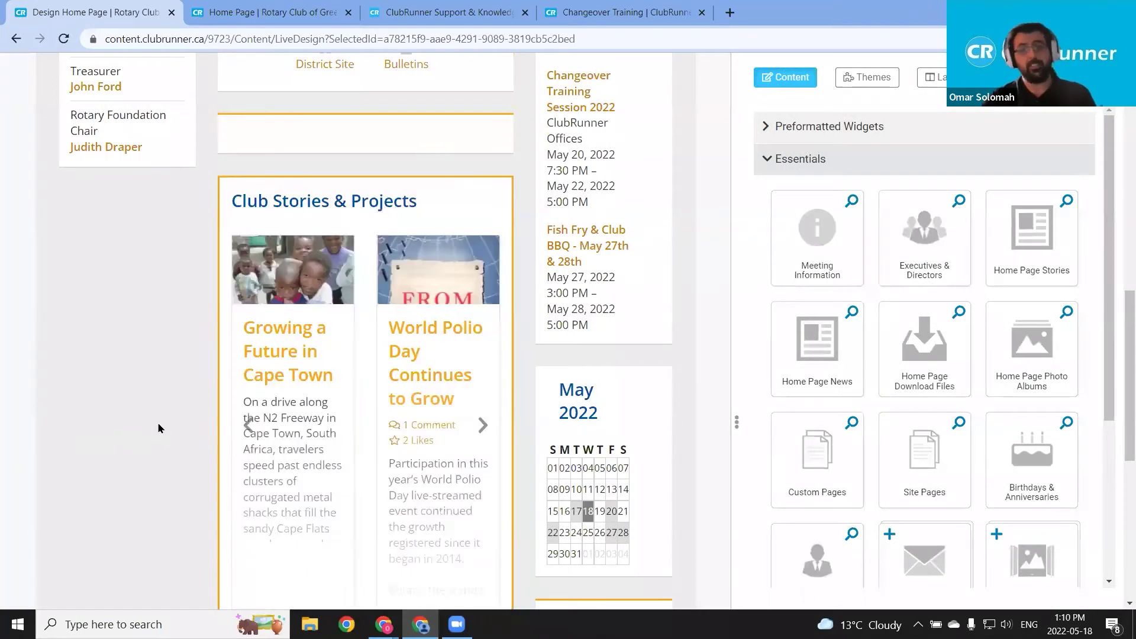
mouse_move(254, 410)
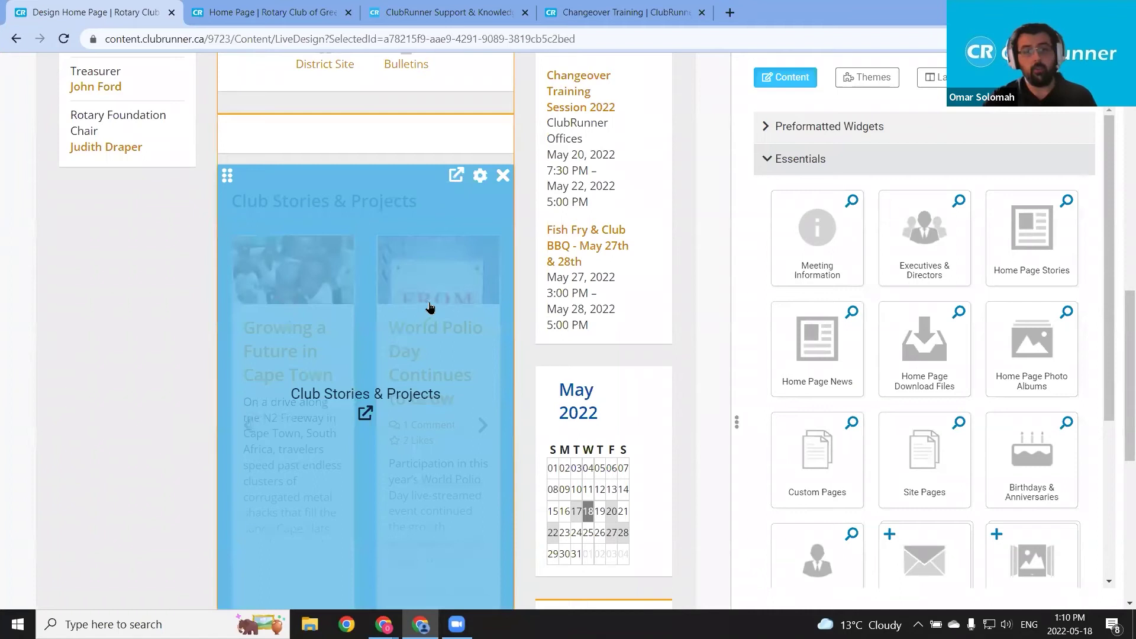
In the Club Stories & Projects widget properties, change Items To Display from 3 to 6
click(480, 176)
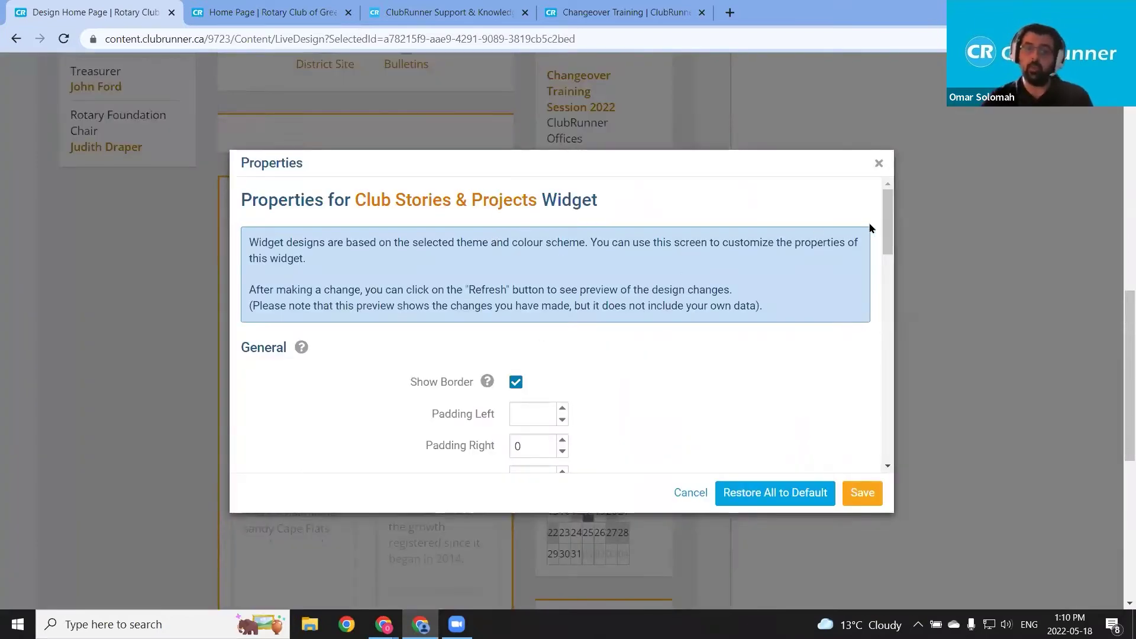
drag(887, 210, 887, 237)
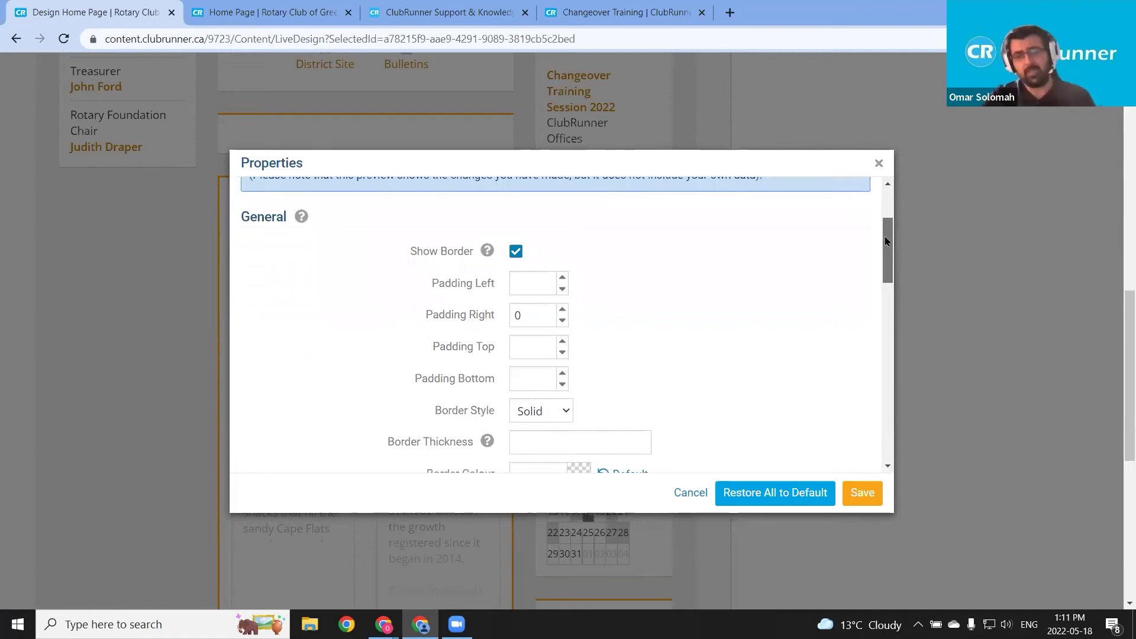
drag(886, 237, 885, 246)
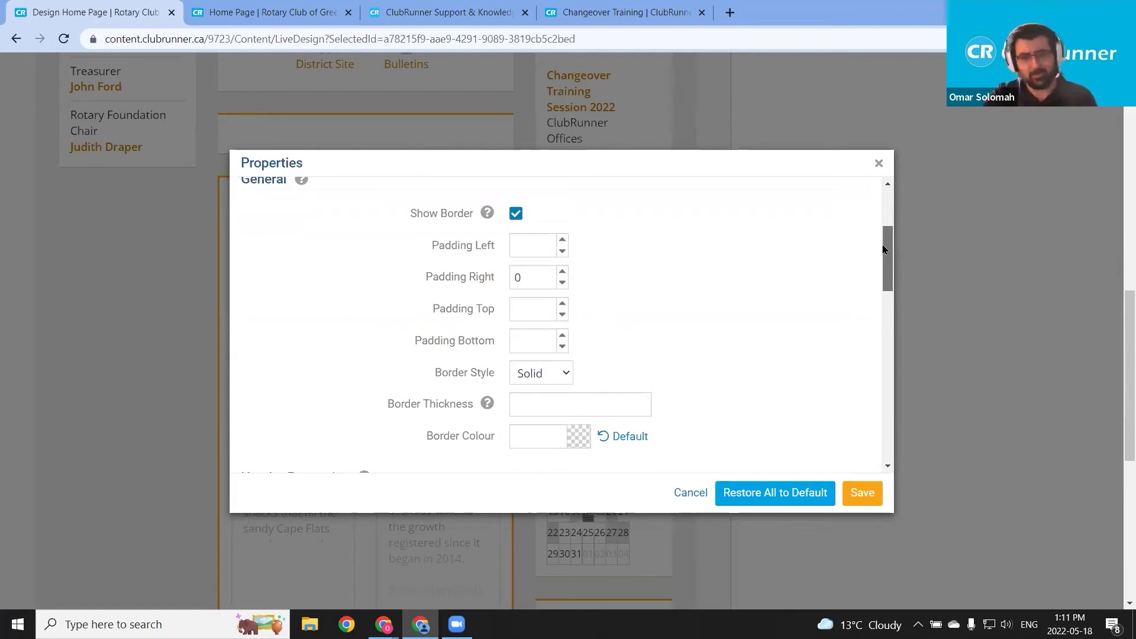
drag(883, 249, 883, 437)
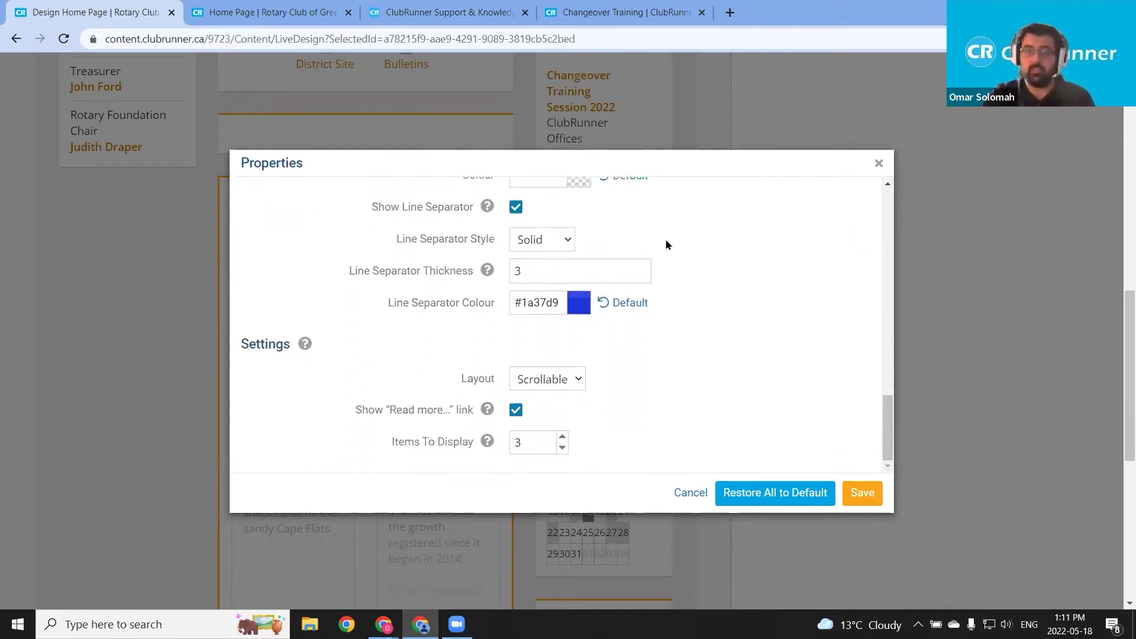
mouse_move(249, 348)
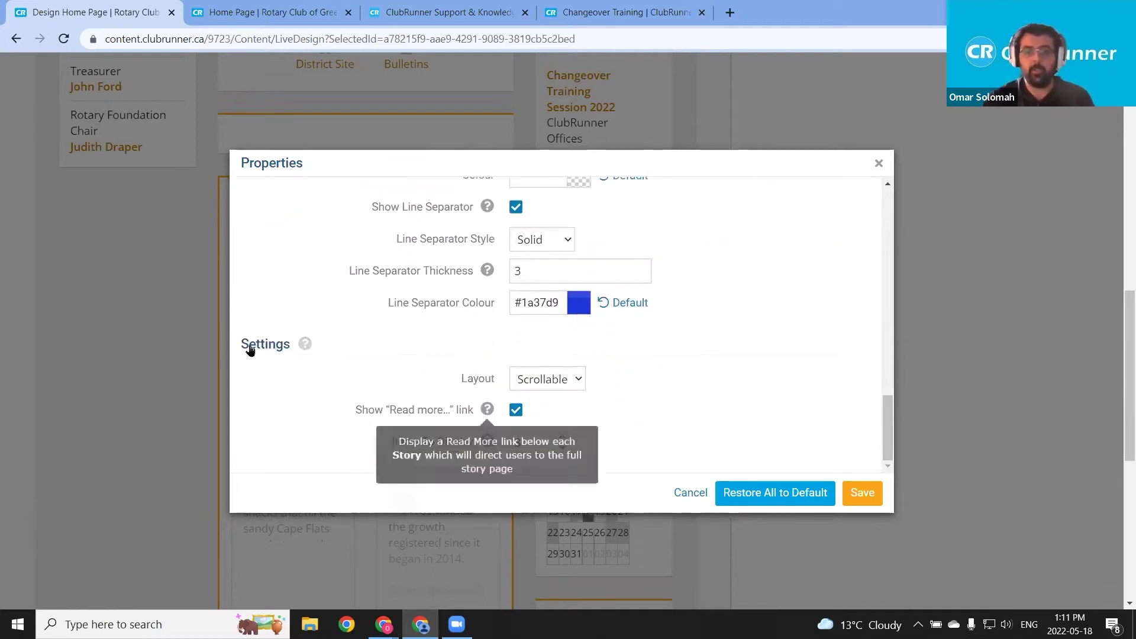
mouse_move(395, 450)
drag(533, 444, 494, 447)
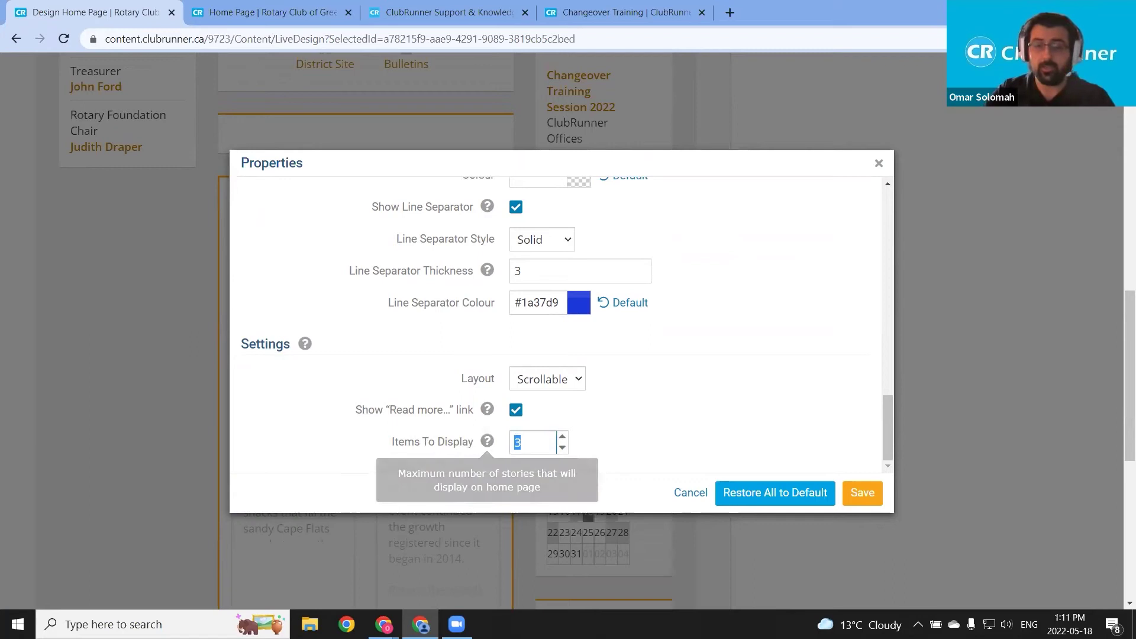
text(6)
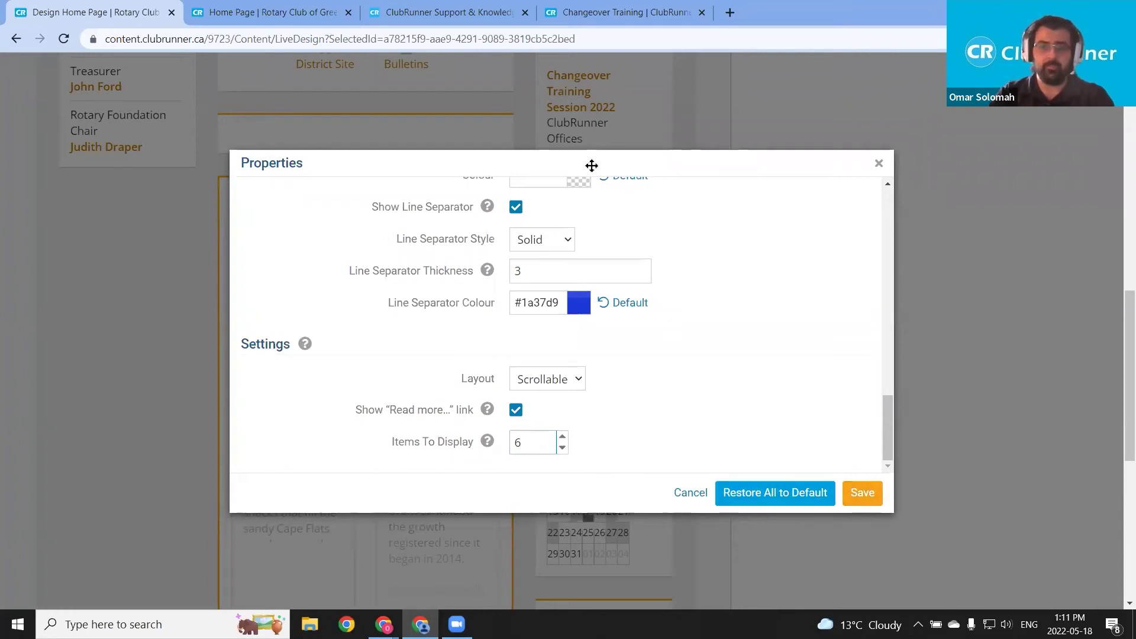
Choose the Regular layout and save the widget settings
drag(591, 157, 545, 119)
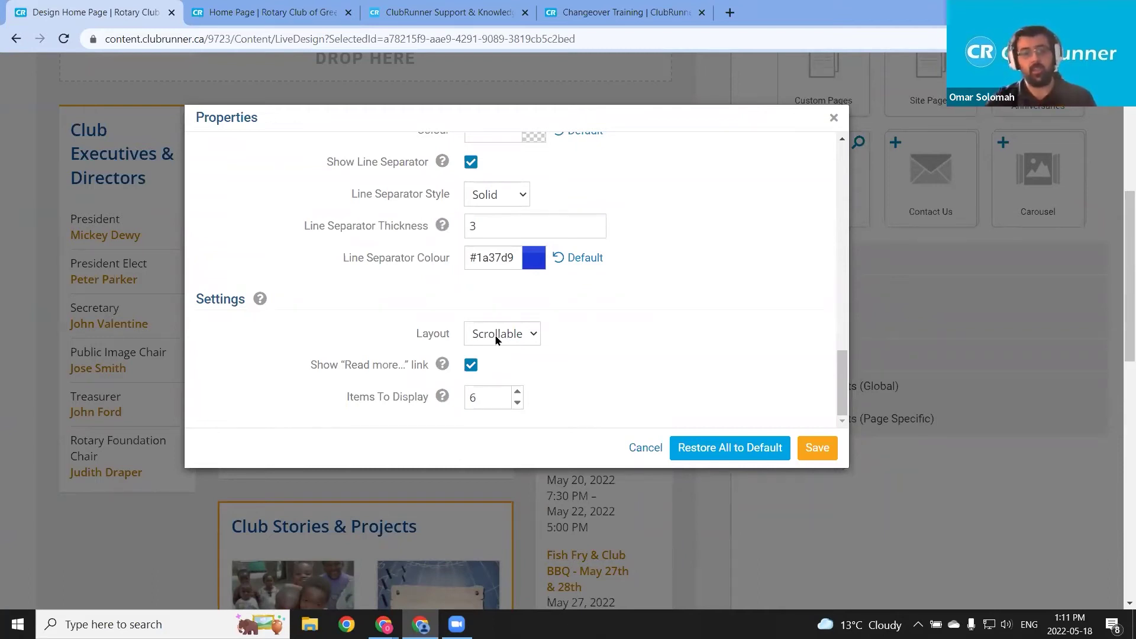
click(497, 338)
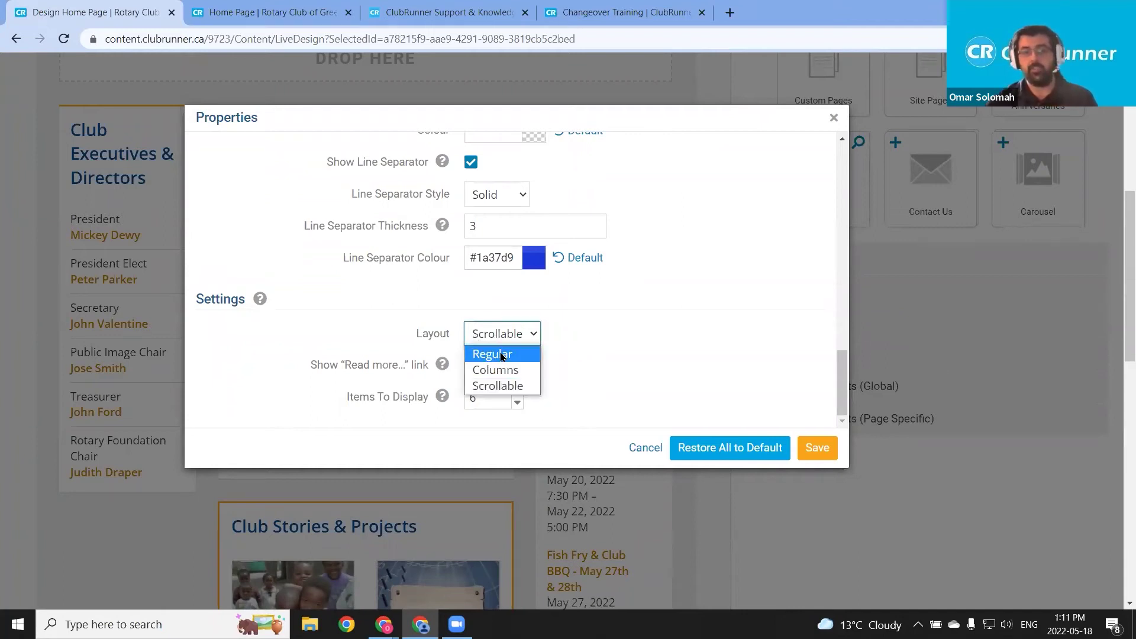
click(502, 354)
click(808, 455)
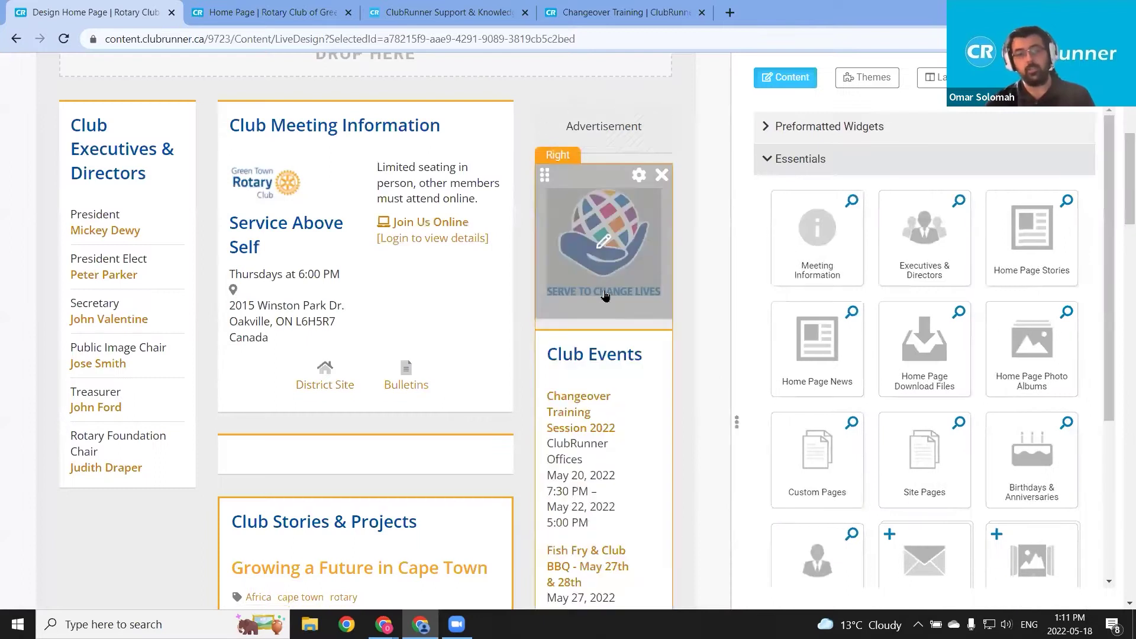
Scroll the design page to review the stacked stories, from 'World Polio Day' to 'Elect to be Civil'
scroll(596, 291, down, 3)
scroll(596, 291, down, 3)
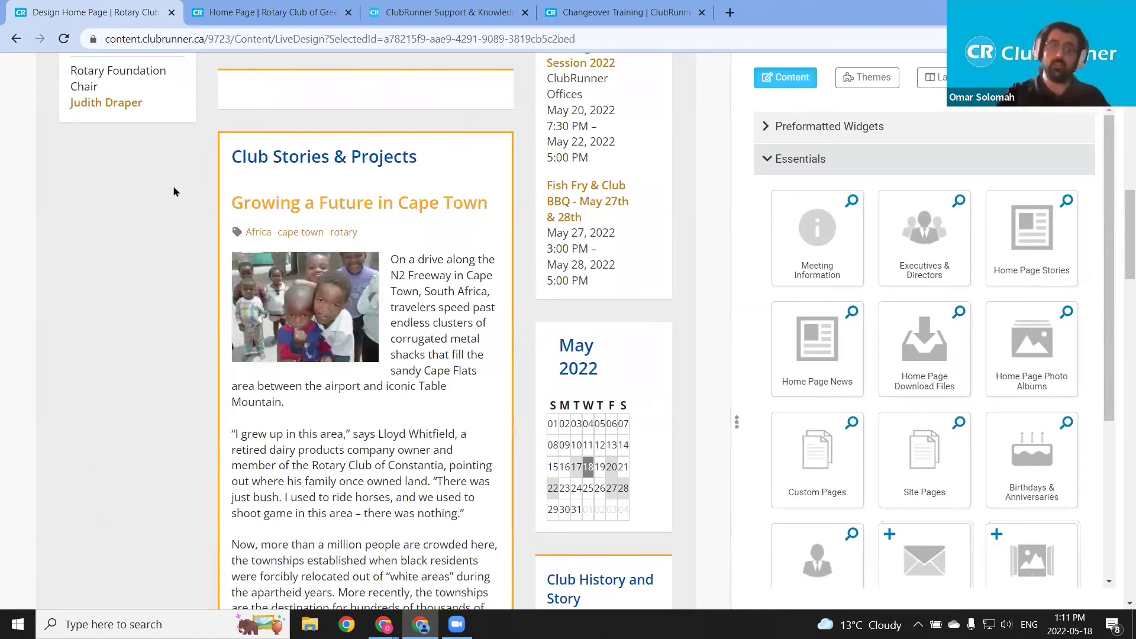
scroll(145, 213, down, 1)
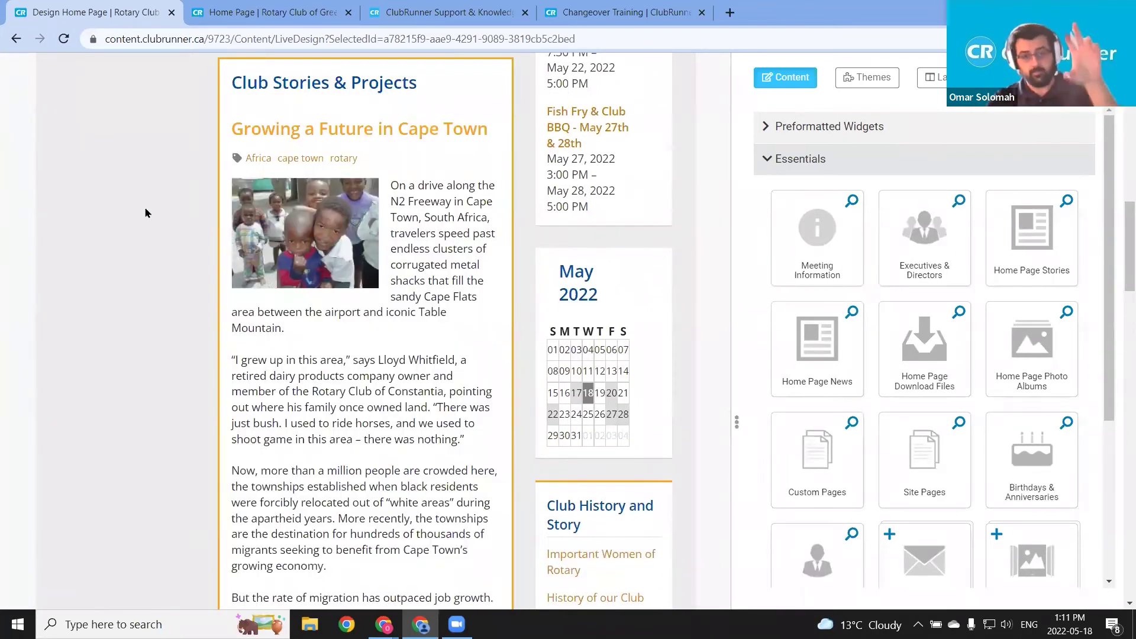
scroll(141, 219, down, 2)
scroll(148, 254, up, 2)
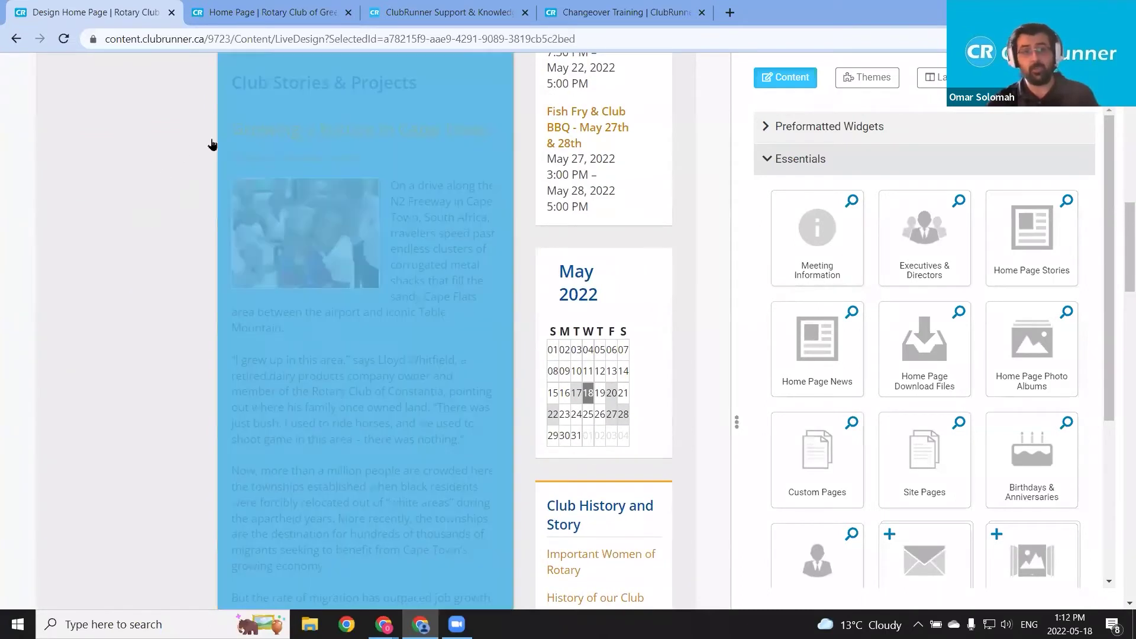
scroll(145, 166, down, 1)
scroll(144, 166, down, 10)
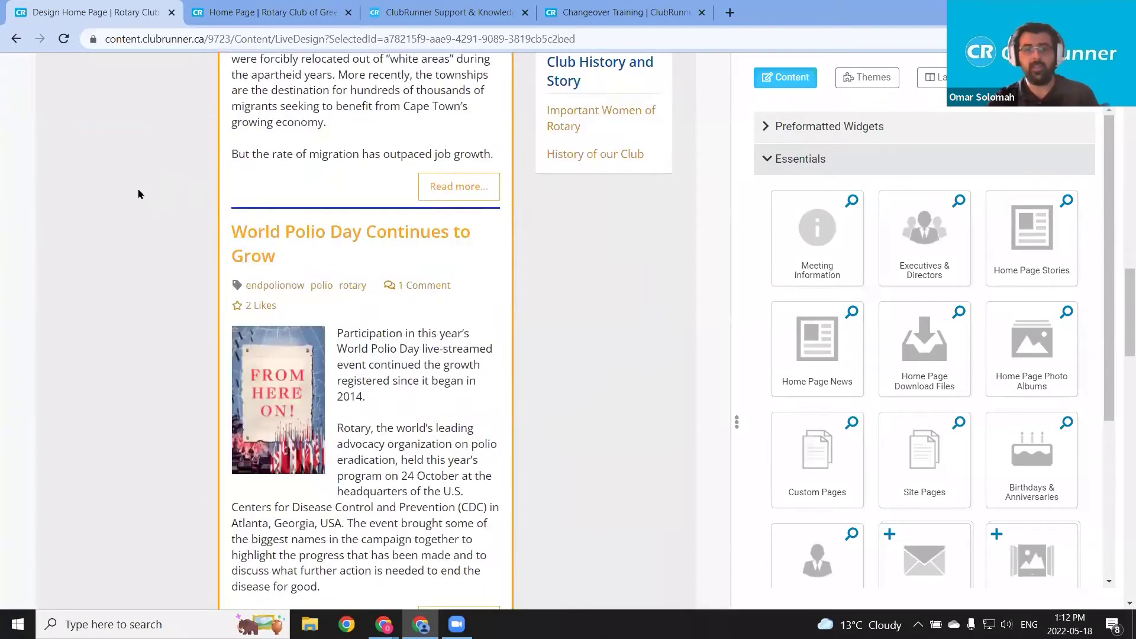
scroll(147, 213, down, 5)
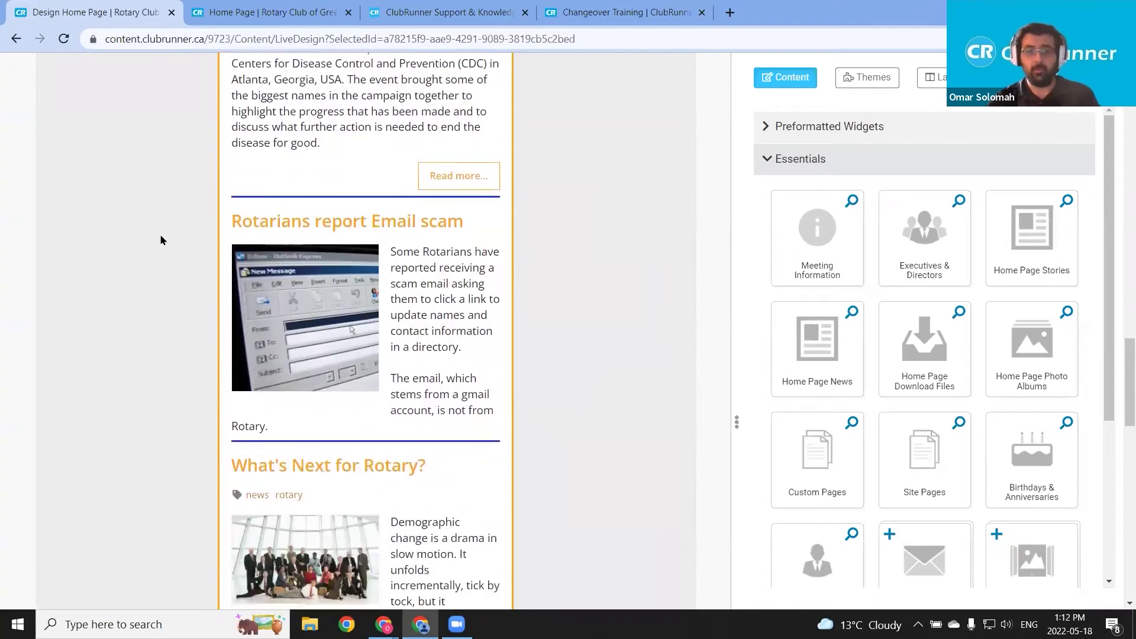
scroll(152, 235, down, 2)
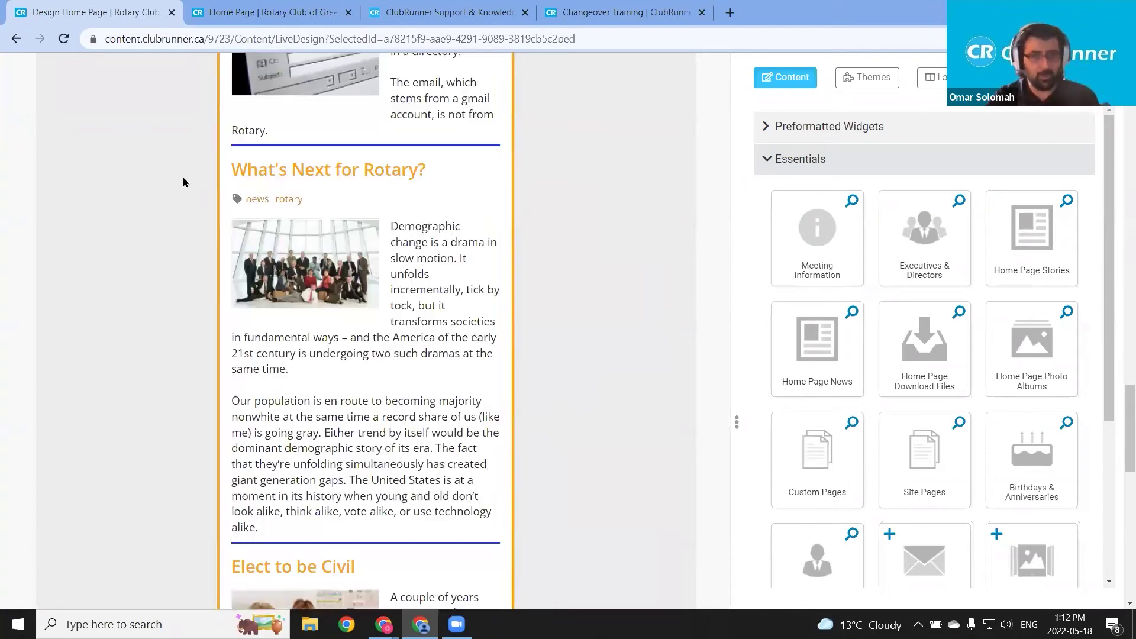
scroll(180, 190, down, 3)
scroll(176, 212, down, 7)
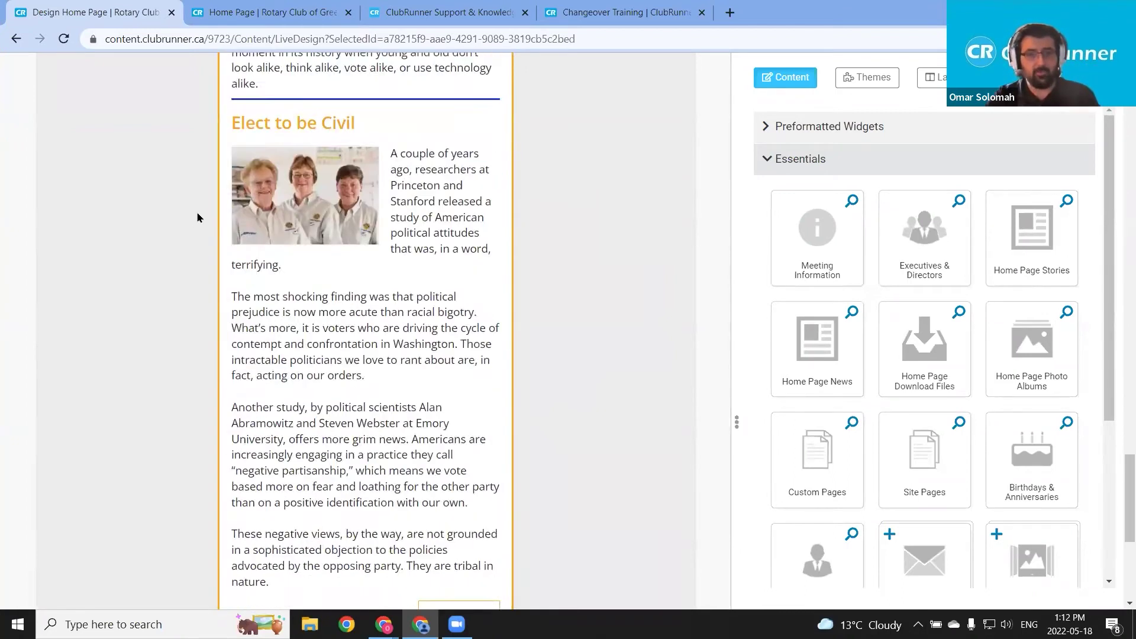
scroll(177, 220, up, 2)
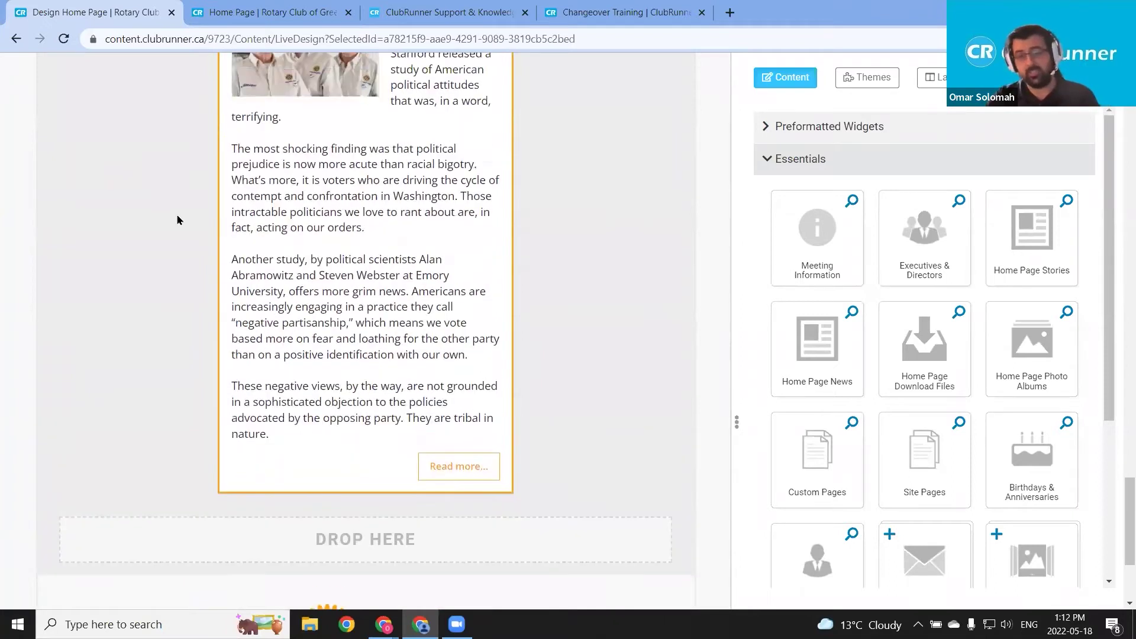
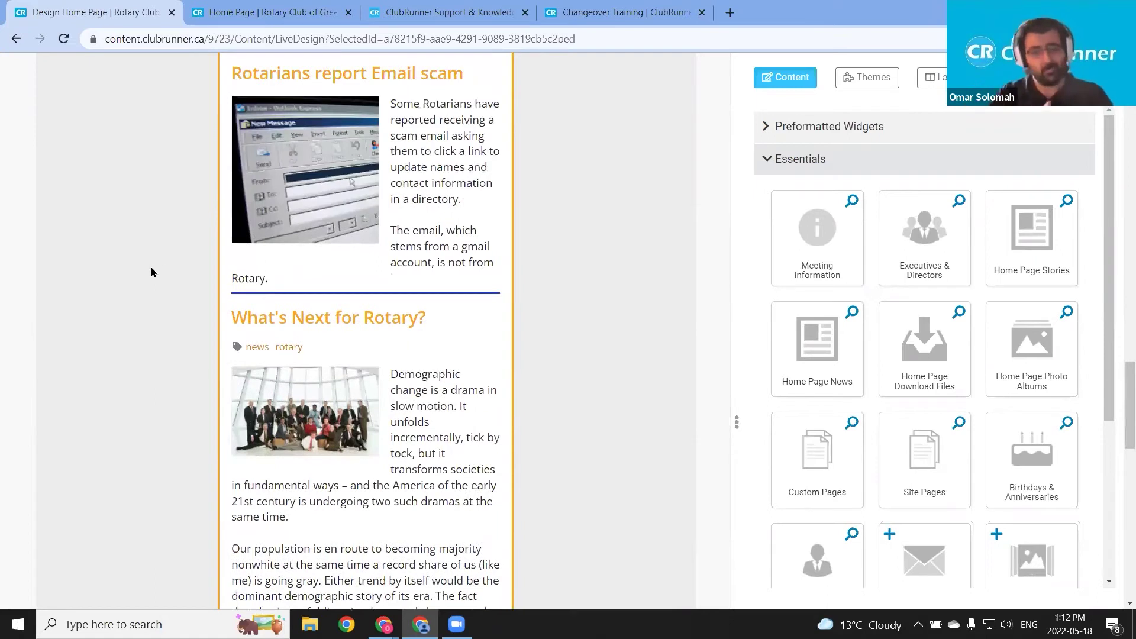
Set the Club Stories & Projects widget's Layout to Scrollable in its Properties and save
scroll(212, 281, up, 7)
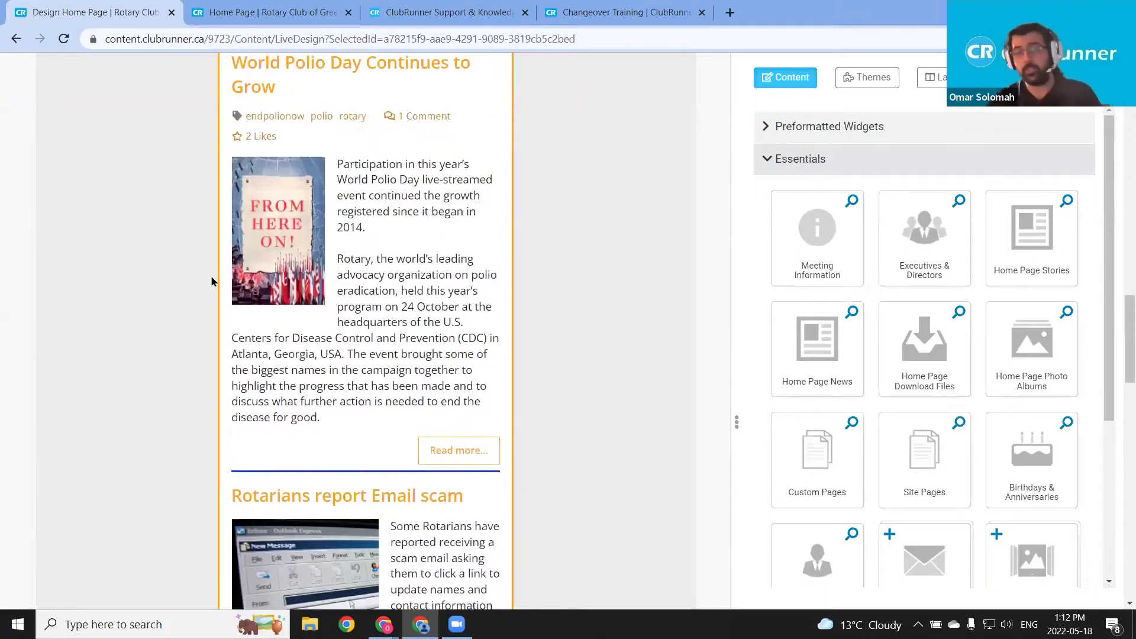
scroll(212, 280, up, 5)
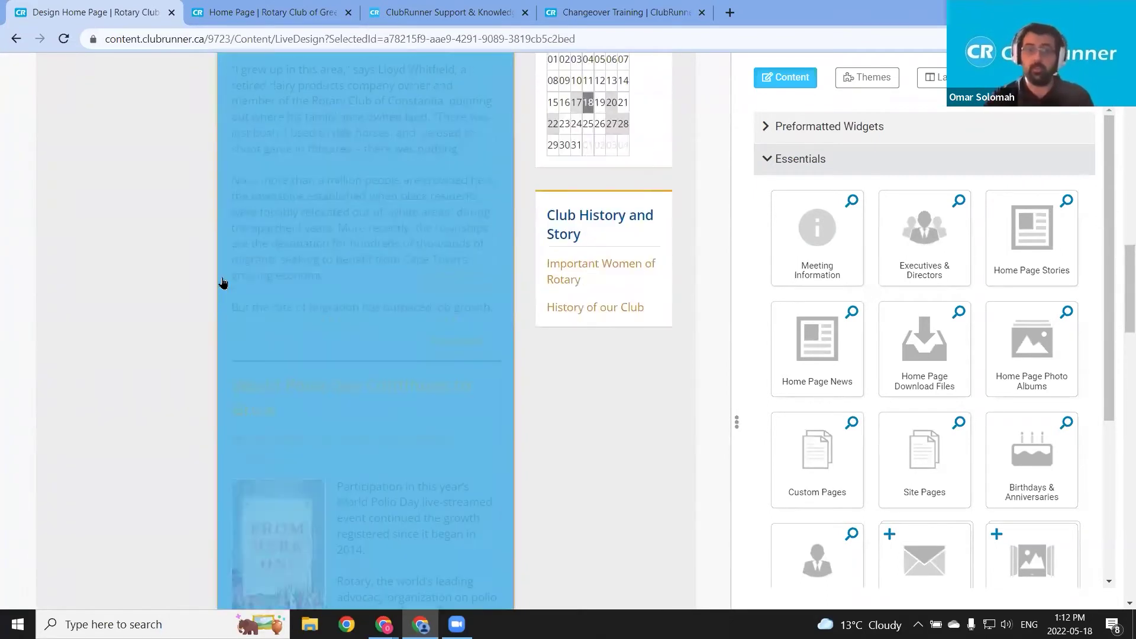
scroll(223, 282, up, 7)
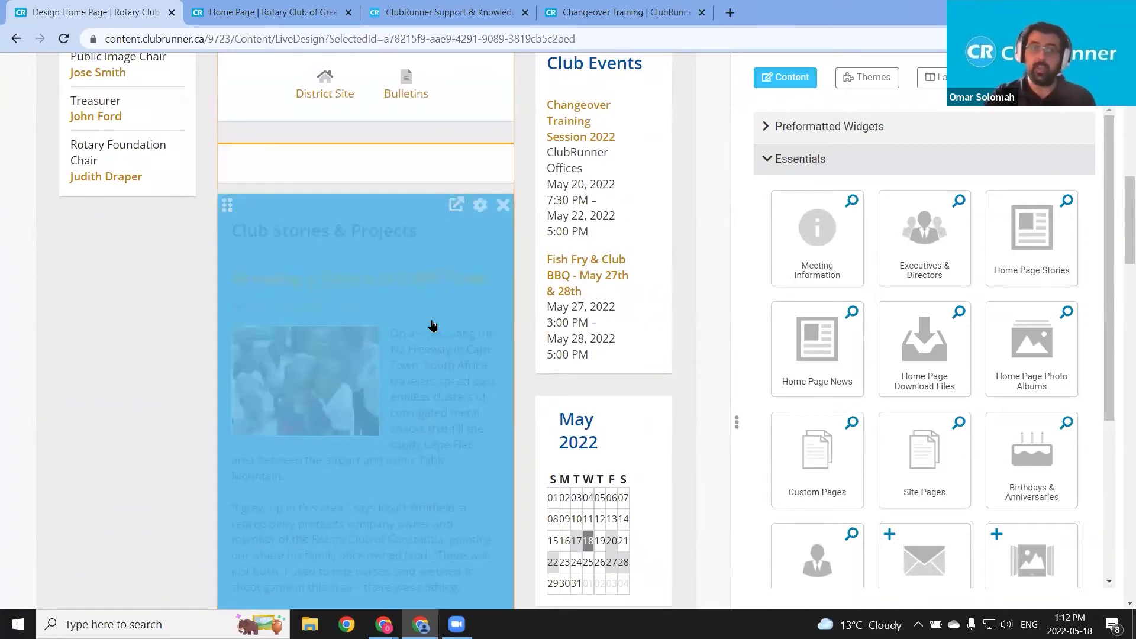
click(481, 205)
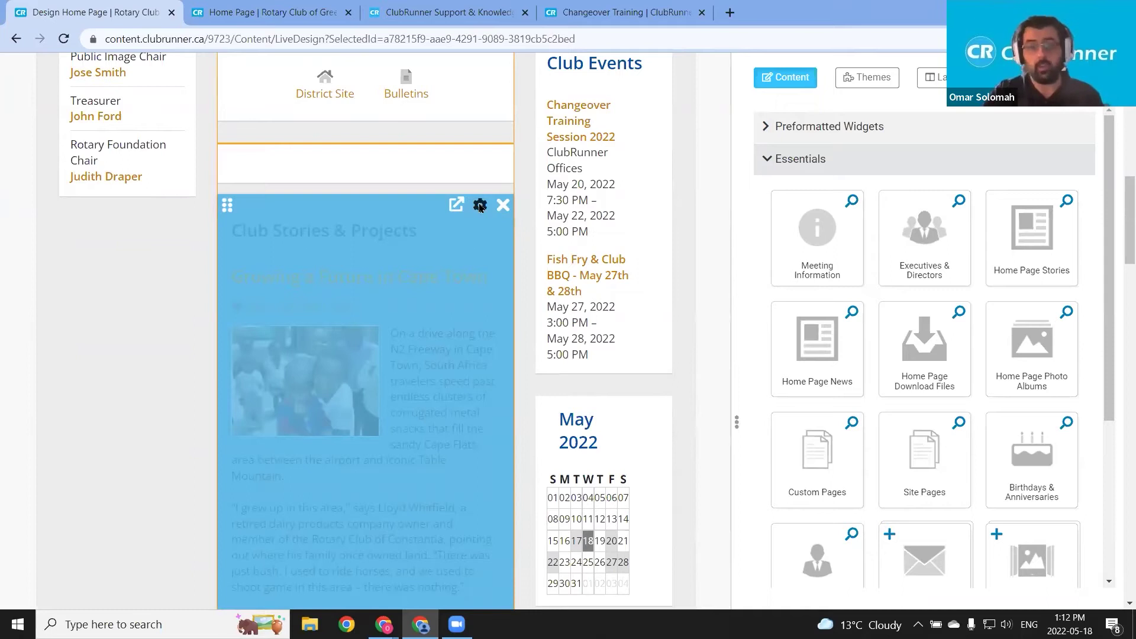
drag(846, 171, 862, 396)
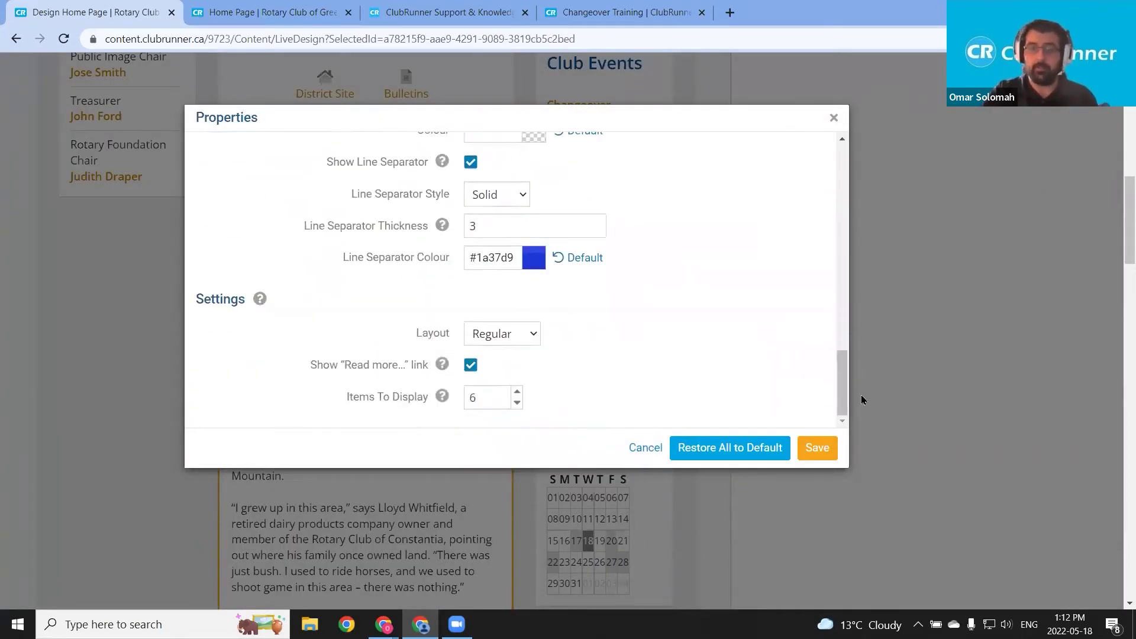
click(526, 333)
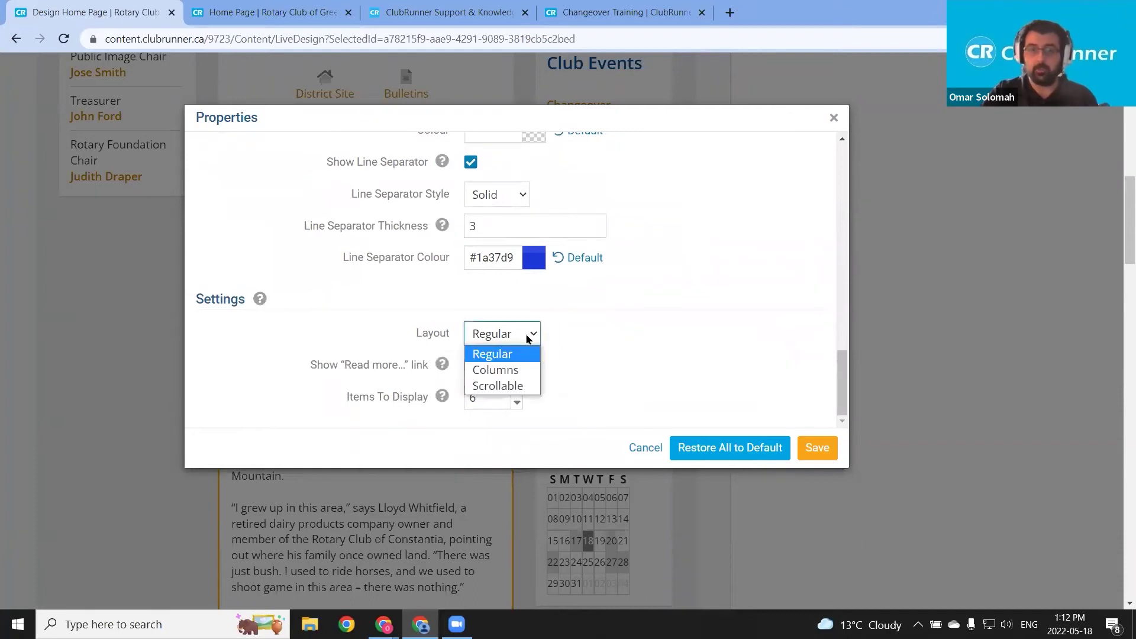
click(519, 385)
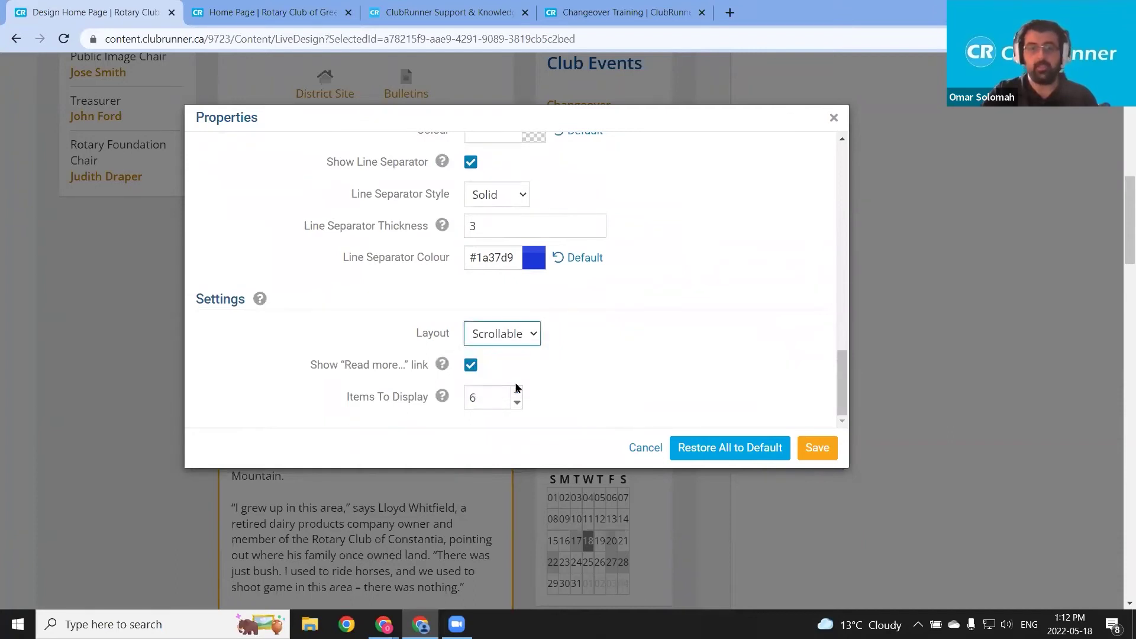
click(819, 450)
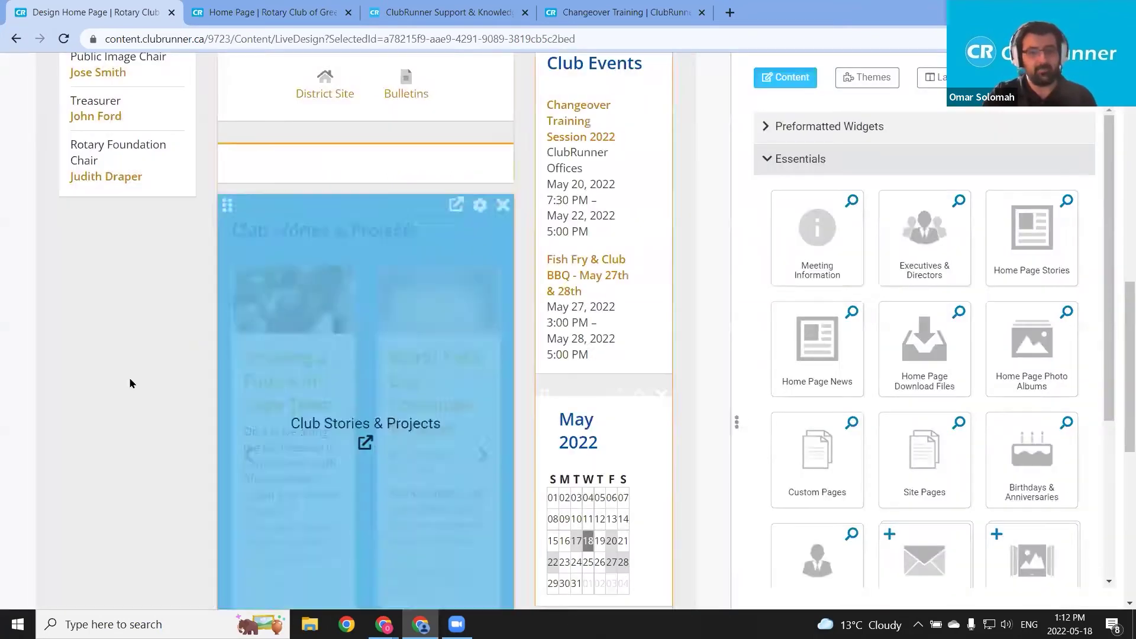
Drop the Home Page Photo Albums widget into the left column below the executives list
scroll(102, 391, up, 1)
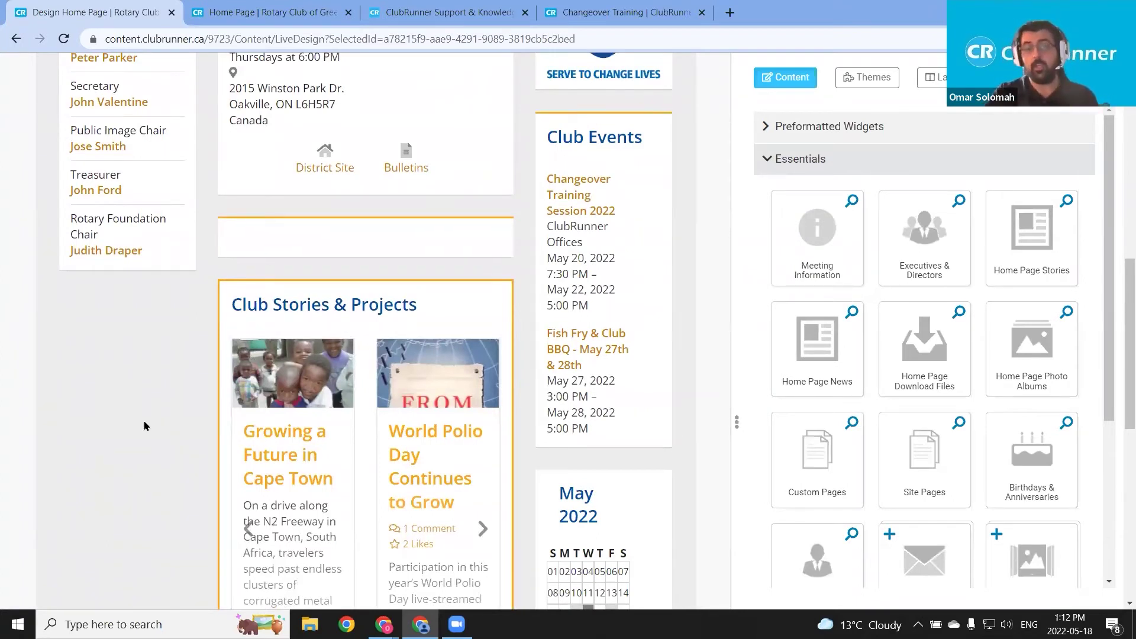
scroll(706, 476, up, 3)
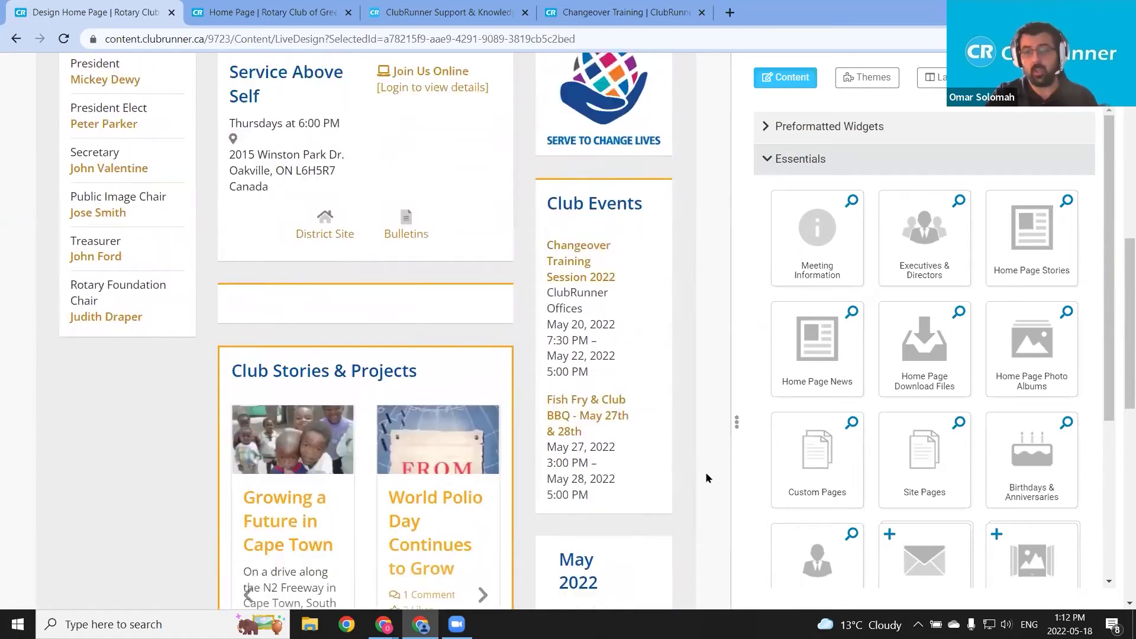
scroll(706, 478, up, 7)
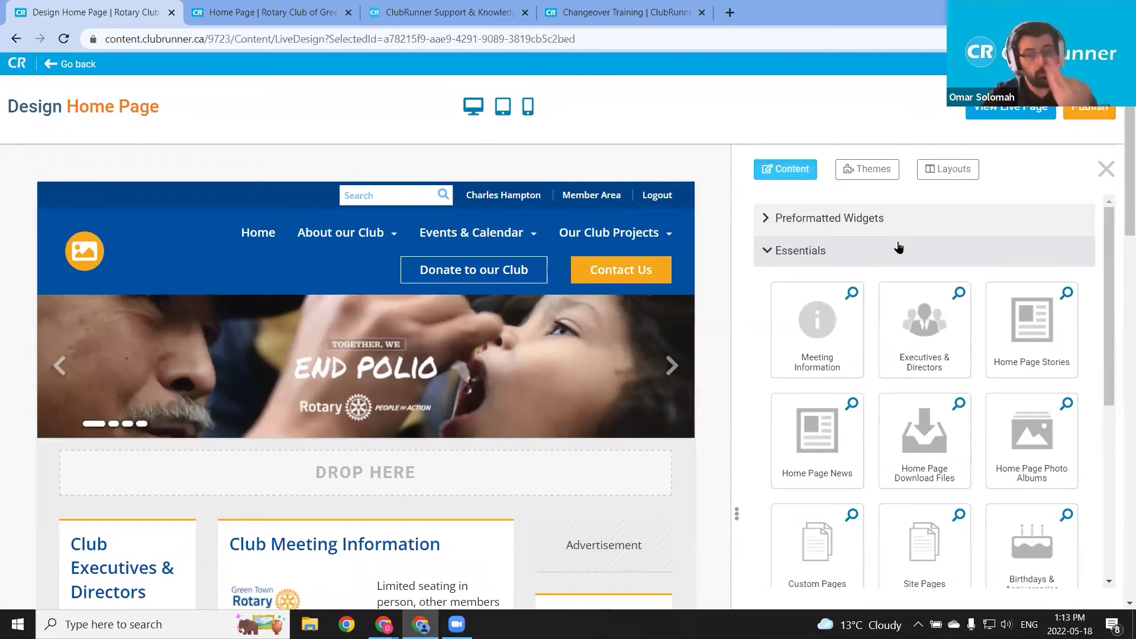
drag(899, 348, 631, 381)
scroll(681, 384, down, 1)
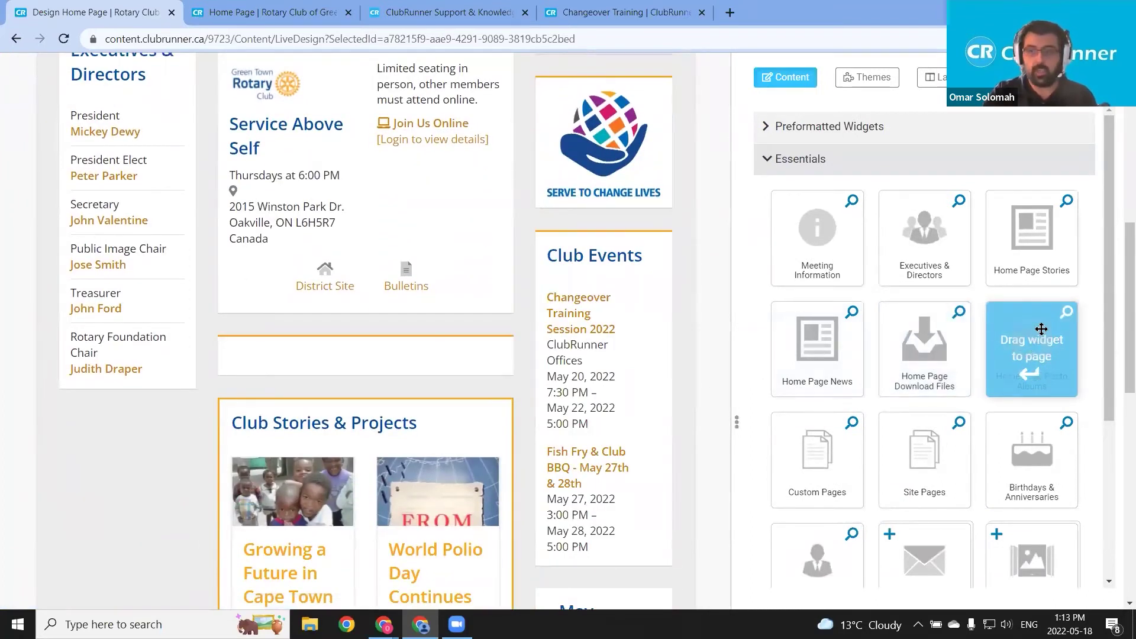
drag(1043, 317, 152, 360)
scroll(18, 355, down, 2)
scroll(8, 346, down, 3)
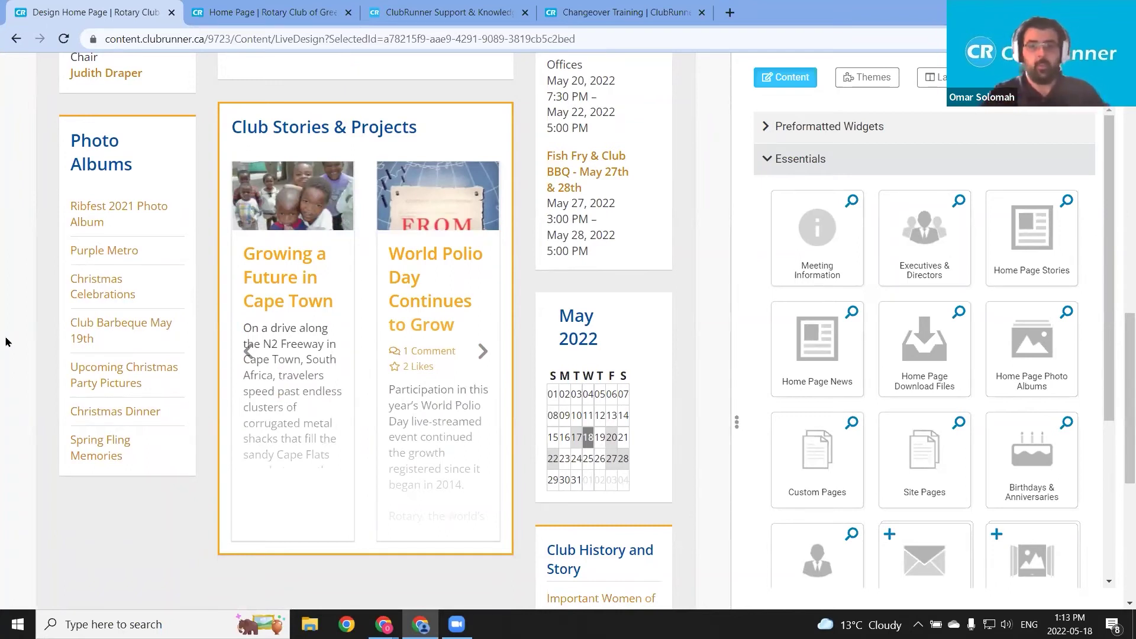
scroll(246, 348, up, 1)
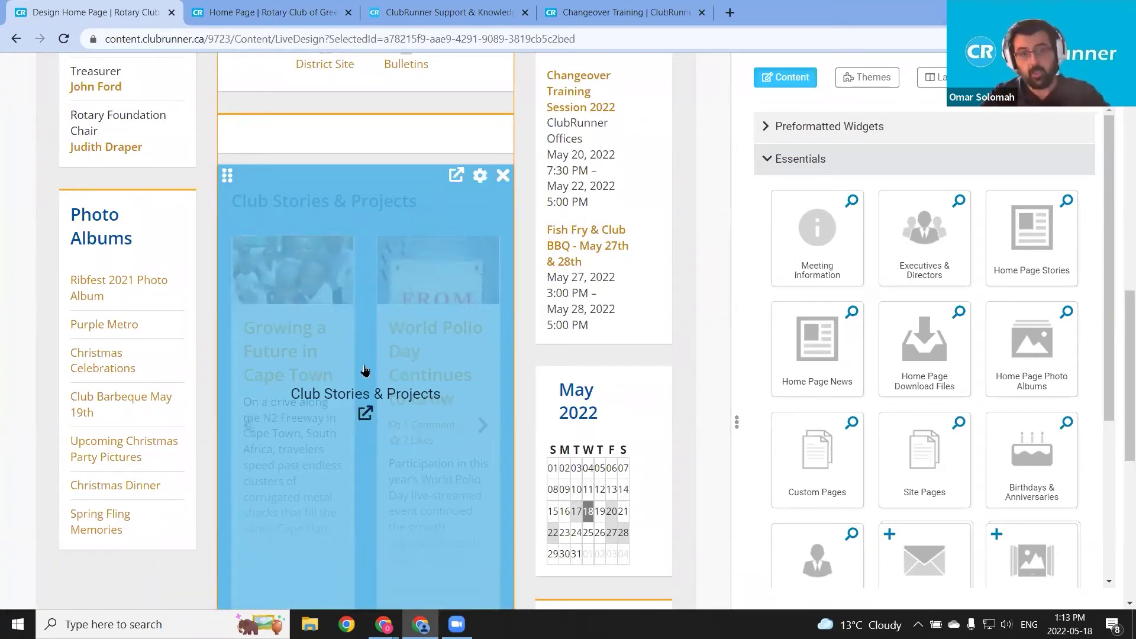
Open the widget's Stories for Home Page list and start a new story
click(366, 416)
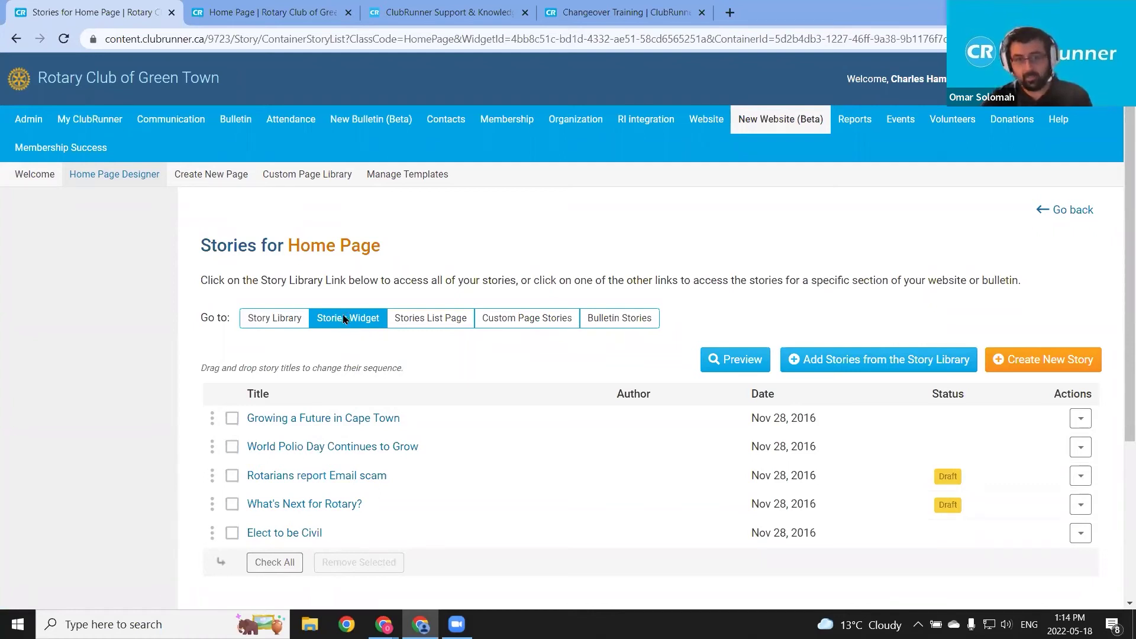
click(1045, 368)
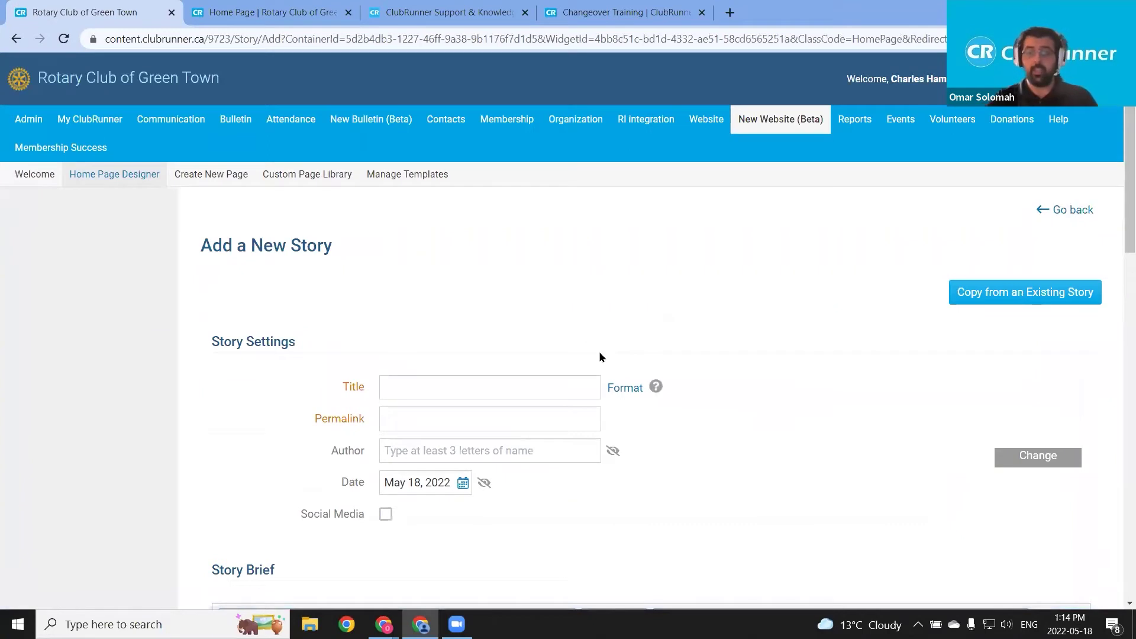
Title the story 'Changeover Website Content Training', replacing the mistyped 'FIsh Fry BBQ'
scroll(599, 351, down, 1)
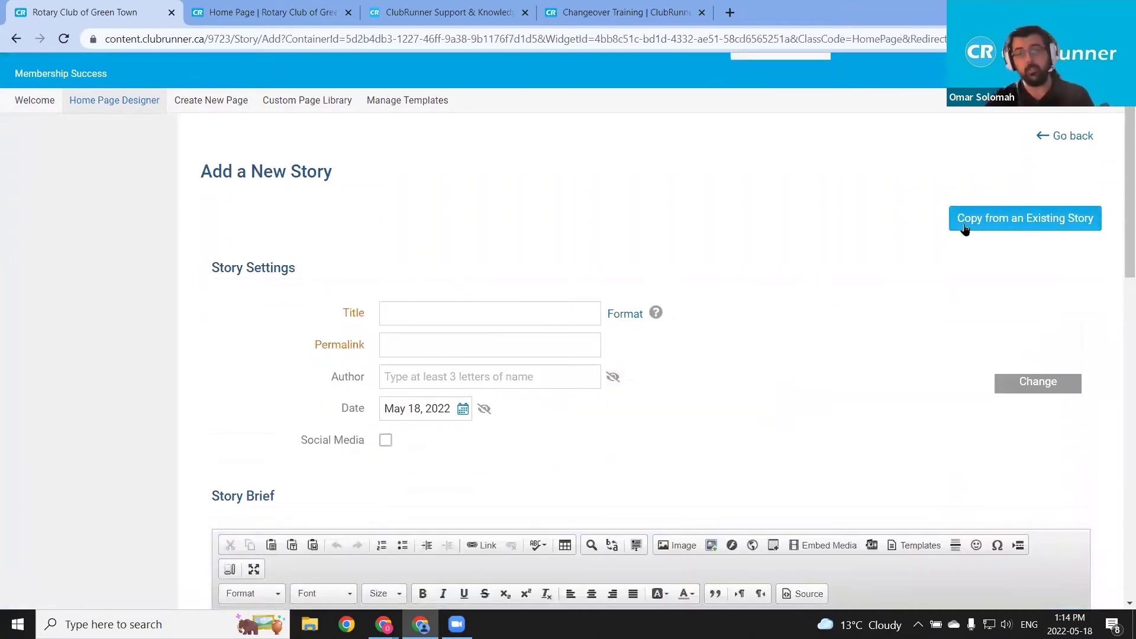
click(432, 321)
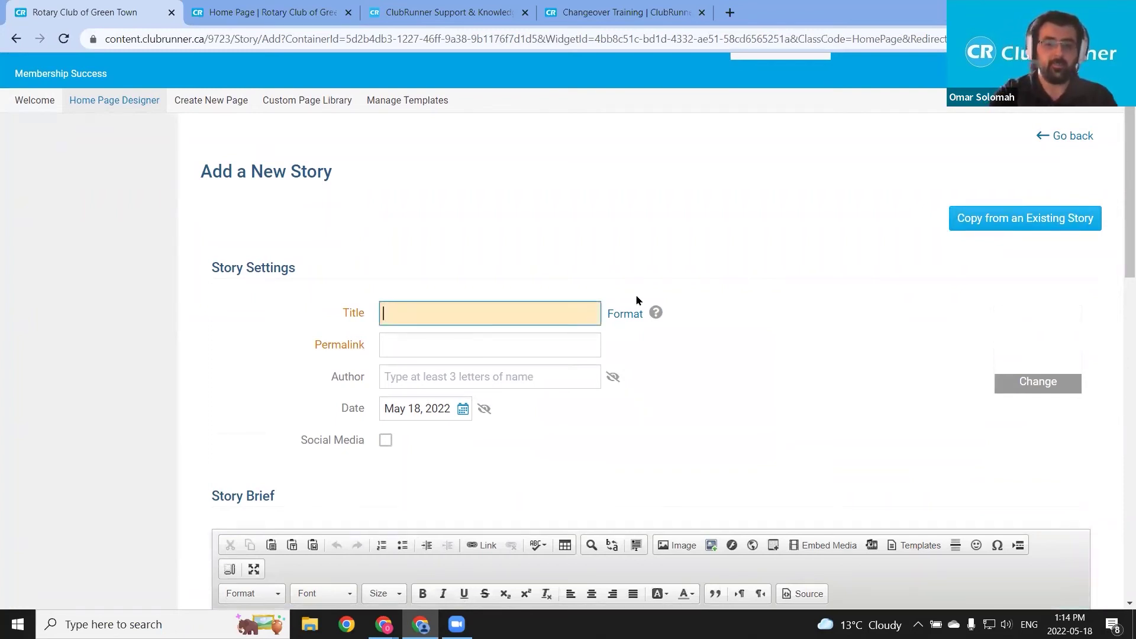
text(FIsh Fry BBQ)
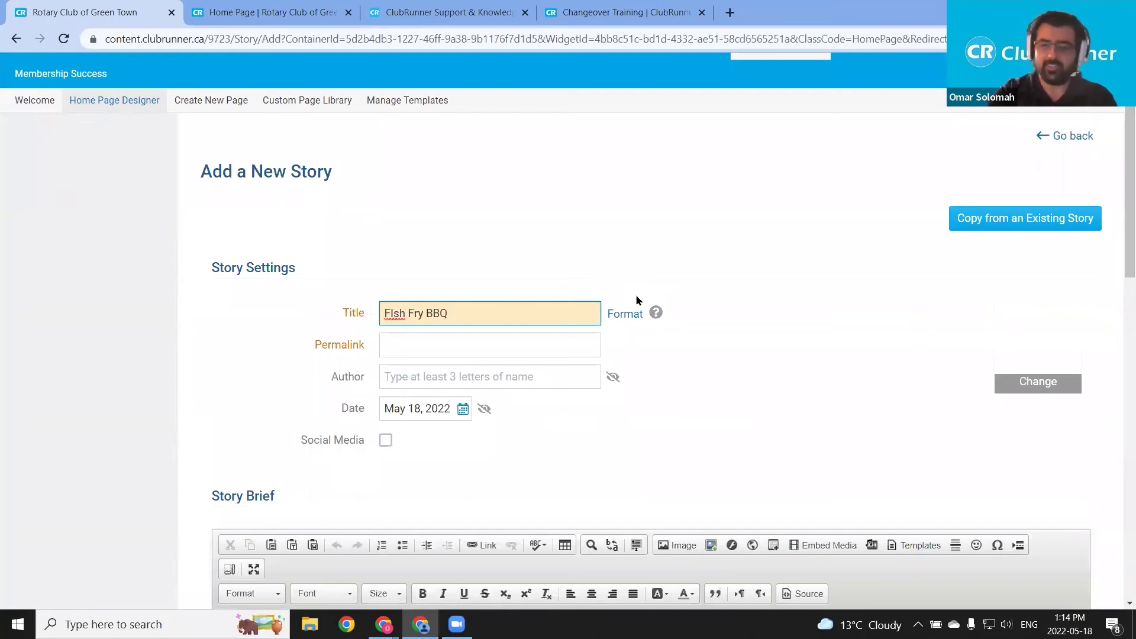
key(ctrl+a)
key(BackSpace)
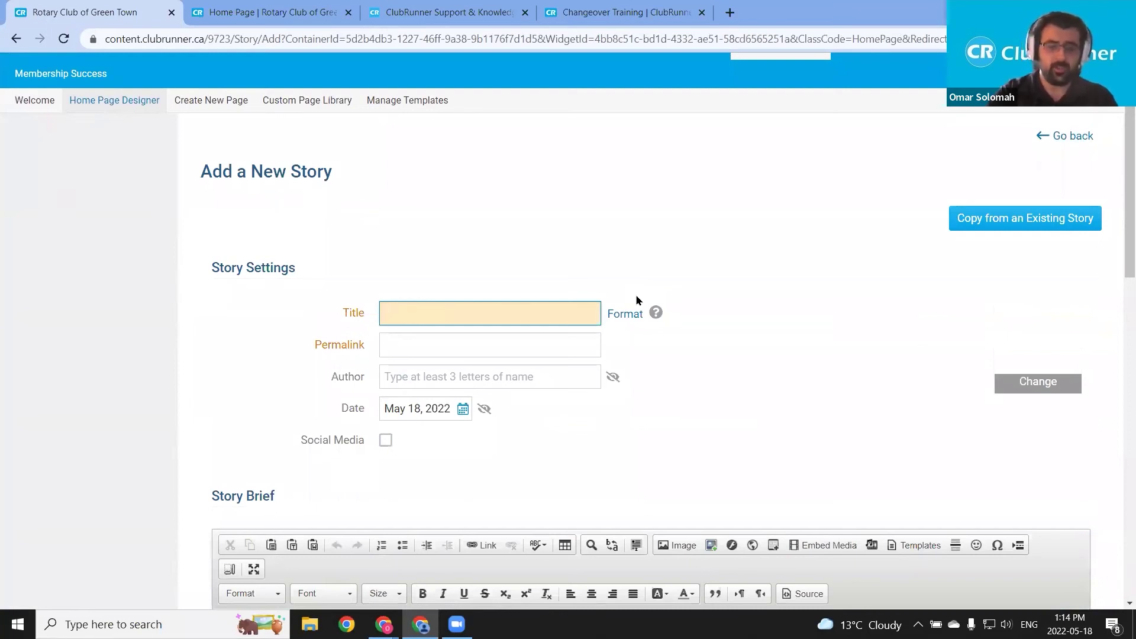
text(Changeover)
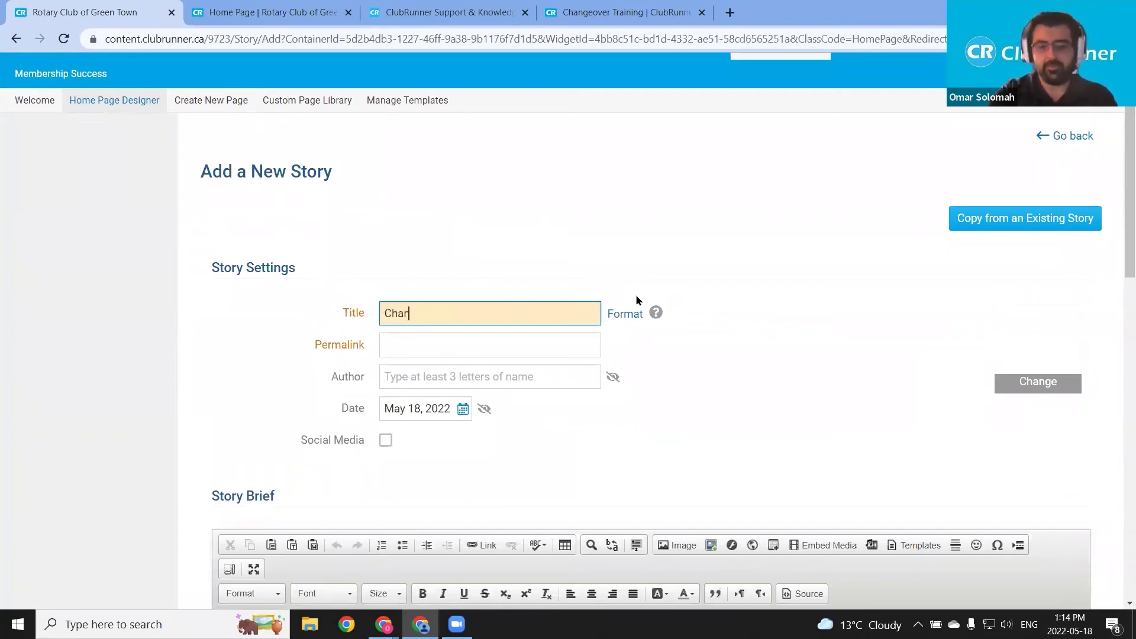
key(BackSpace)
key(BackSpace)
key(BackSpace)
key(BackSpace)
key(BackSpace)
key(BackSpace)
key(BackSpace)
key(BackSpace)
key(BackSpace)
key(BackSpace)
text(Changeover Website Content Training)
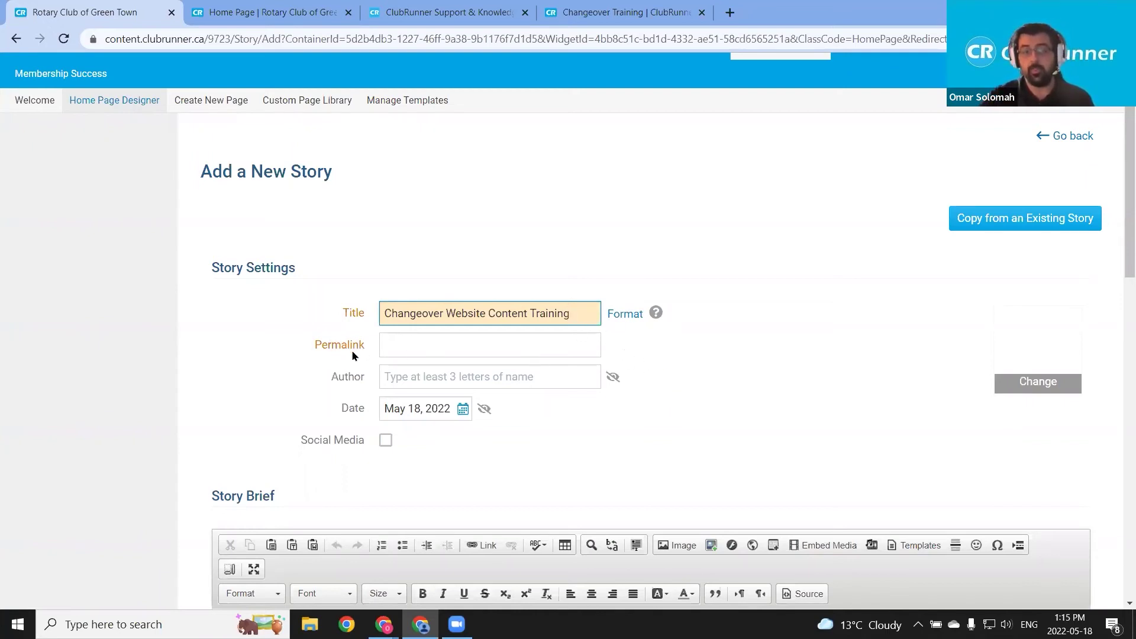
Let the permalink auto-fill as 'changeover-website-content-training' and select its text
click(667, 417)
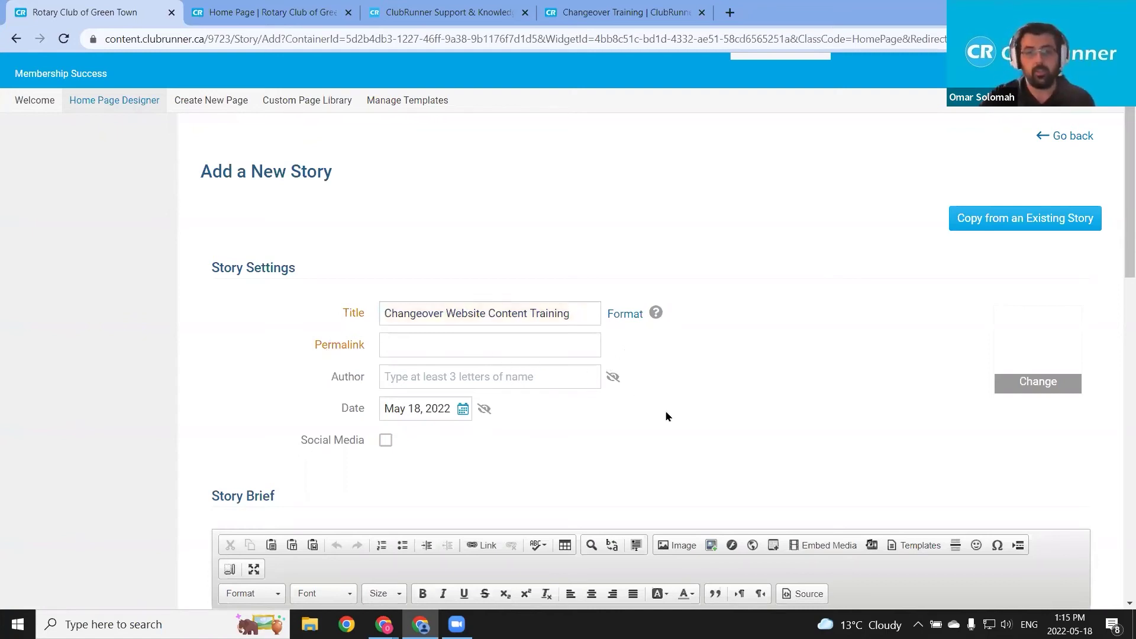
click(581, 344)
drag(581, 345, 385, 359)
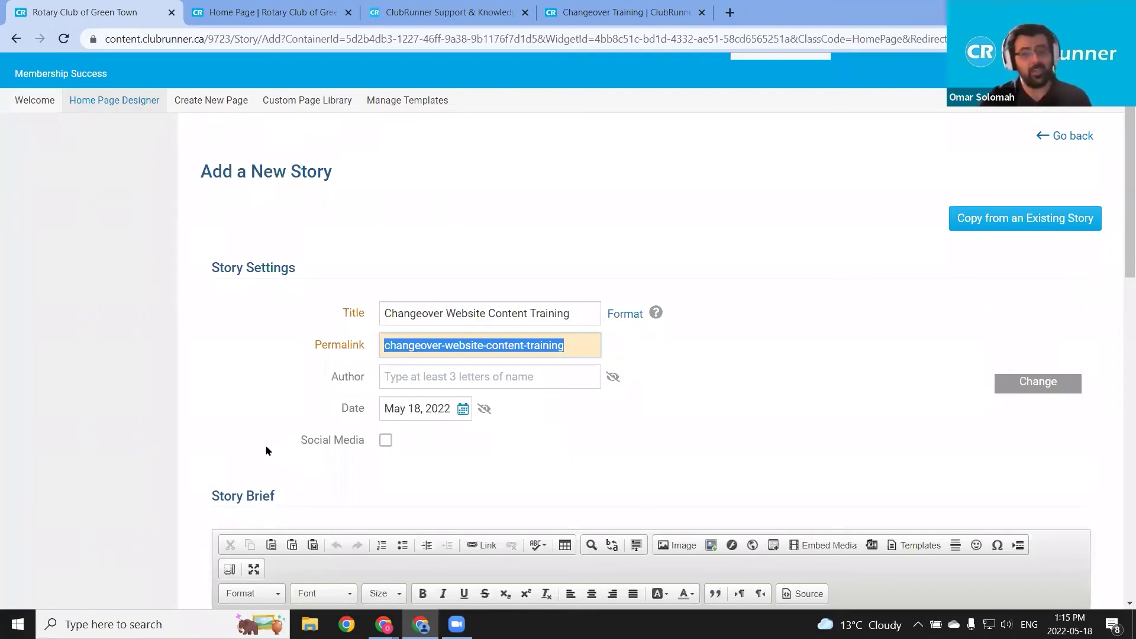
scroll(266, 450, down, 1)
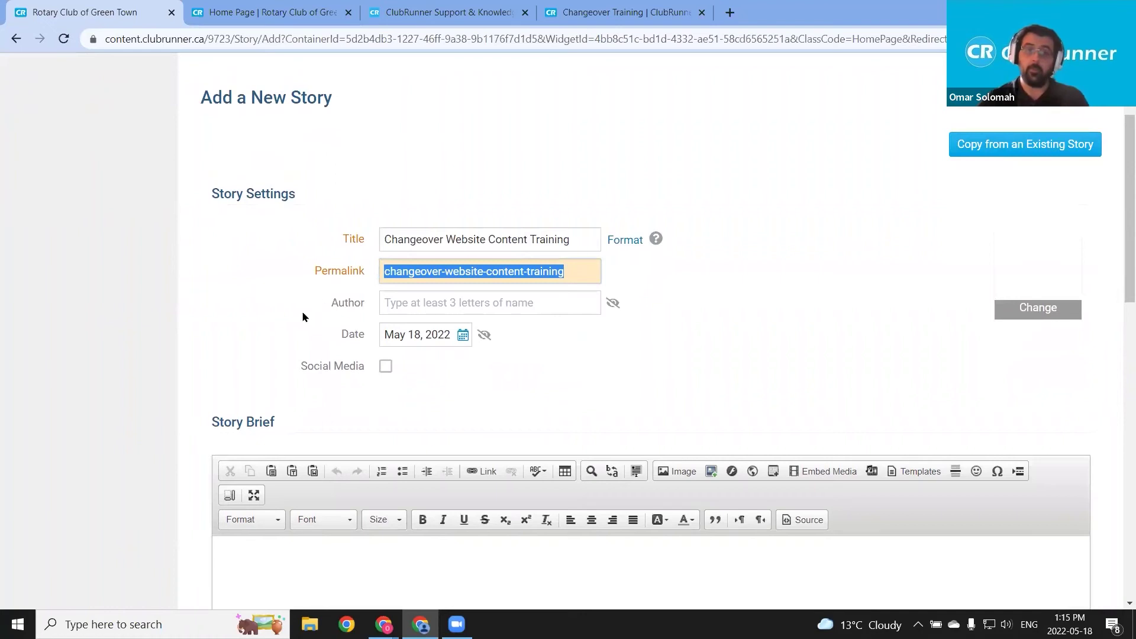
Pick the club member as author from the name suggestions and enable Social Media sharing
click(415, 304)
text(Hamp)
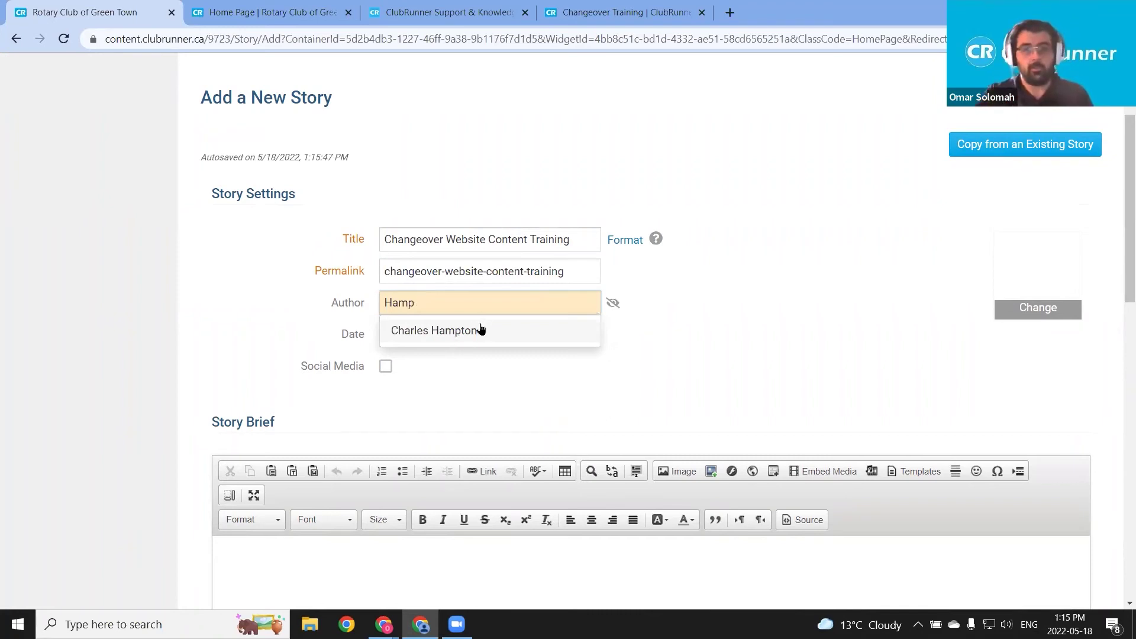
click(479, 329)
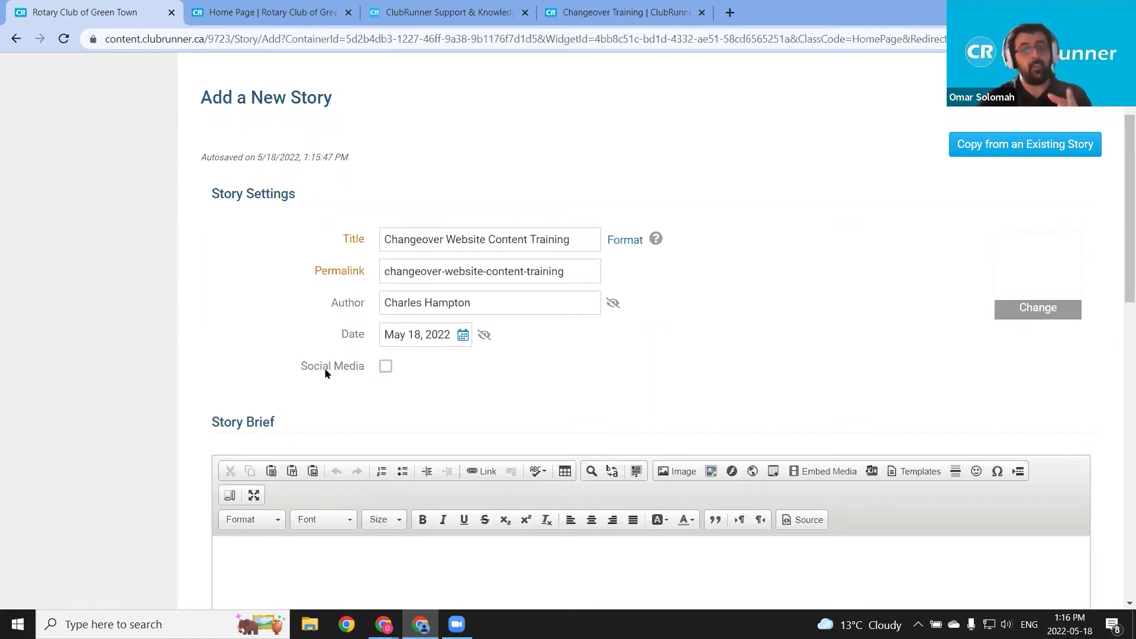
click(386, 367)
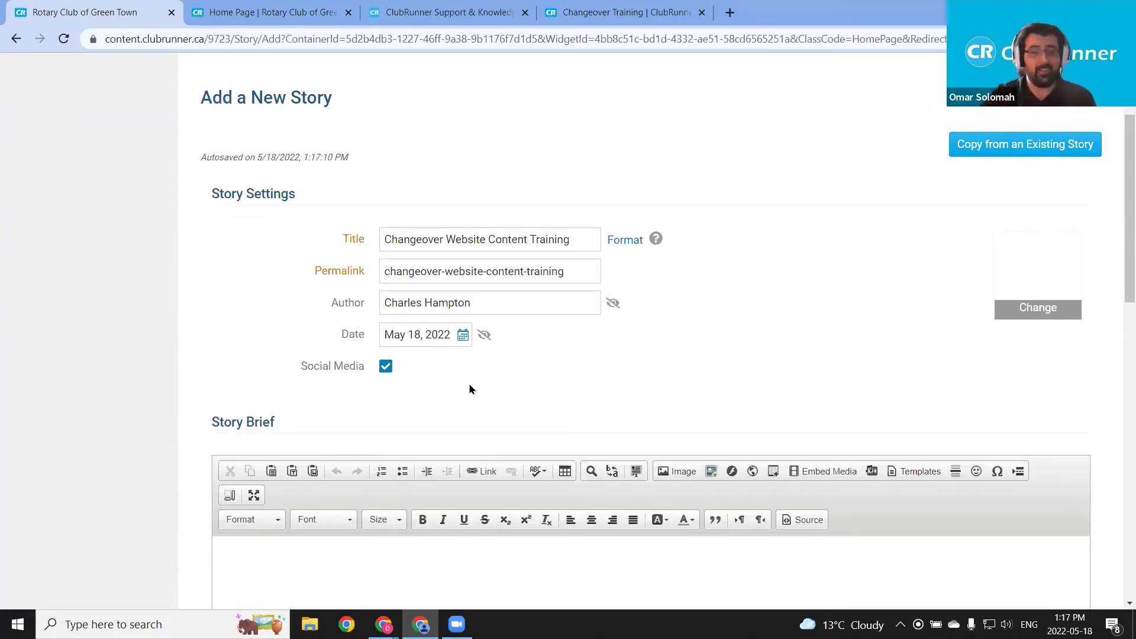
scroll(467, 379, down, 3)
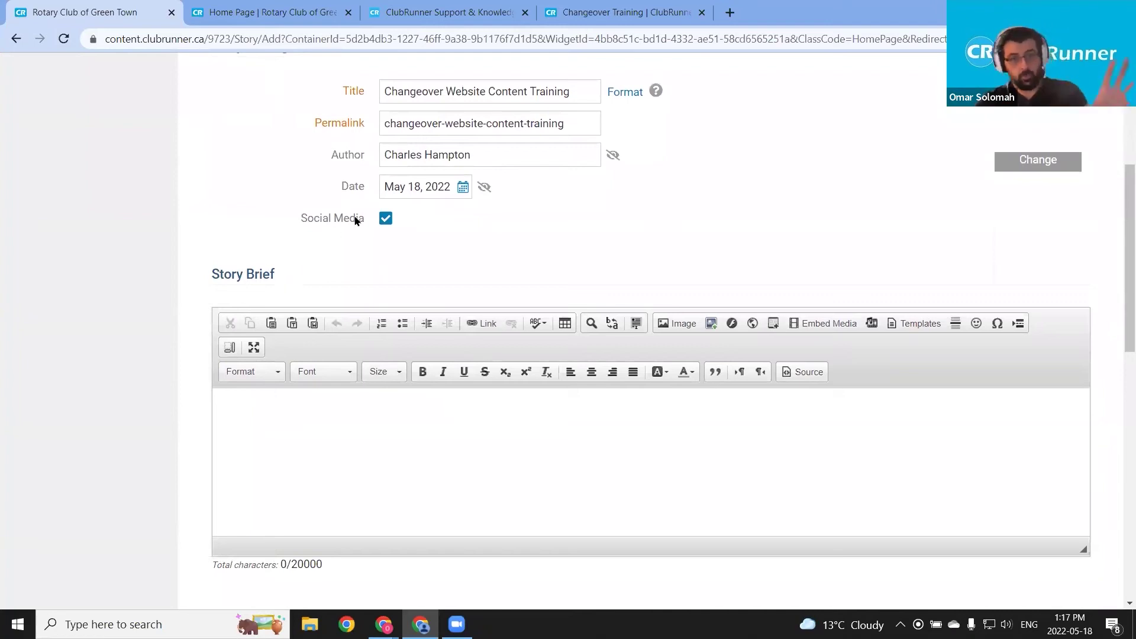
drag(276, 276, 213, 276)
scroll(215, 277, down, 1)
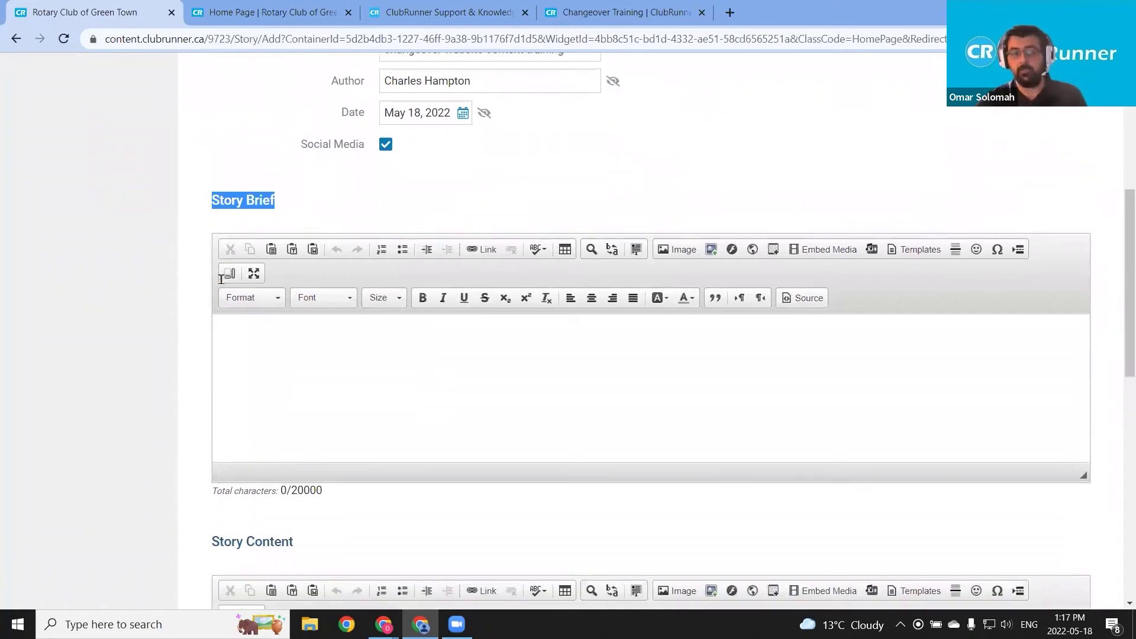
scroll(228, 290, down, 1)
drag(294, 469, 207, 469)
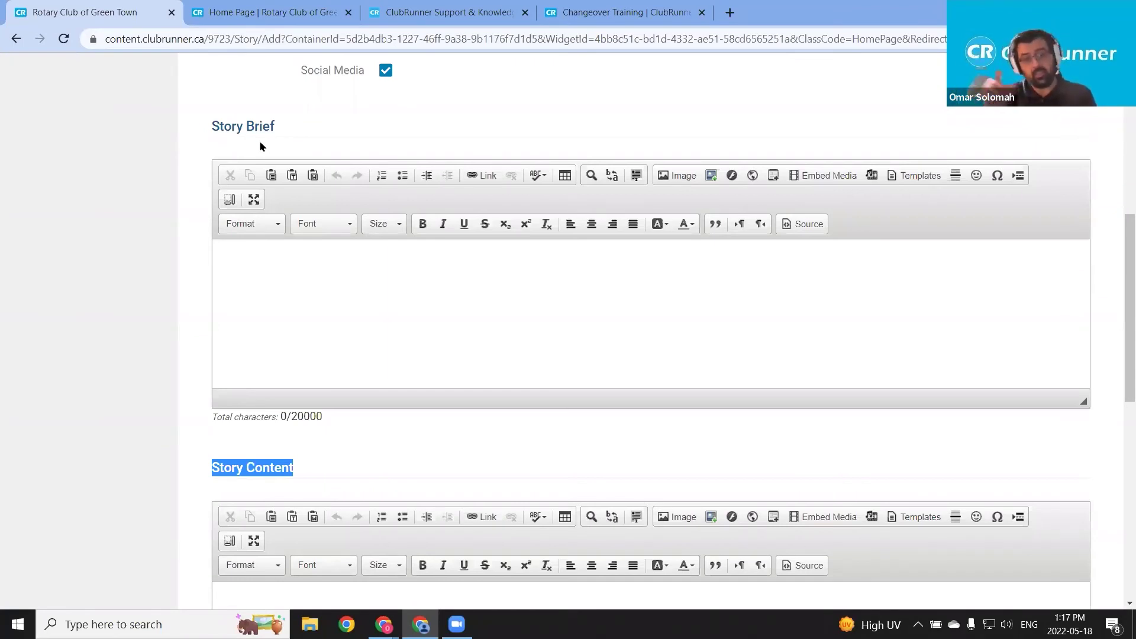
scroll(231, 444, down, 2)
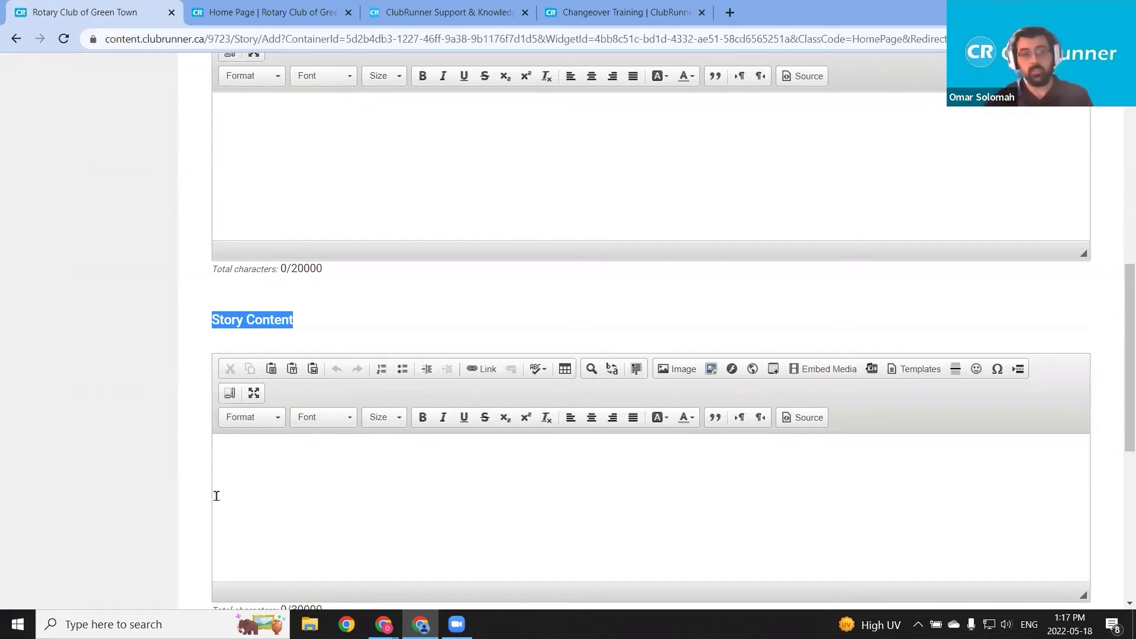
scroll(217, 496, up, 4)
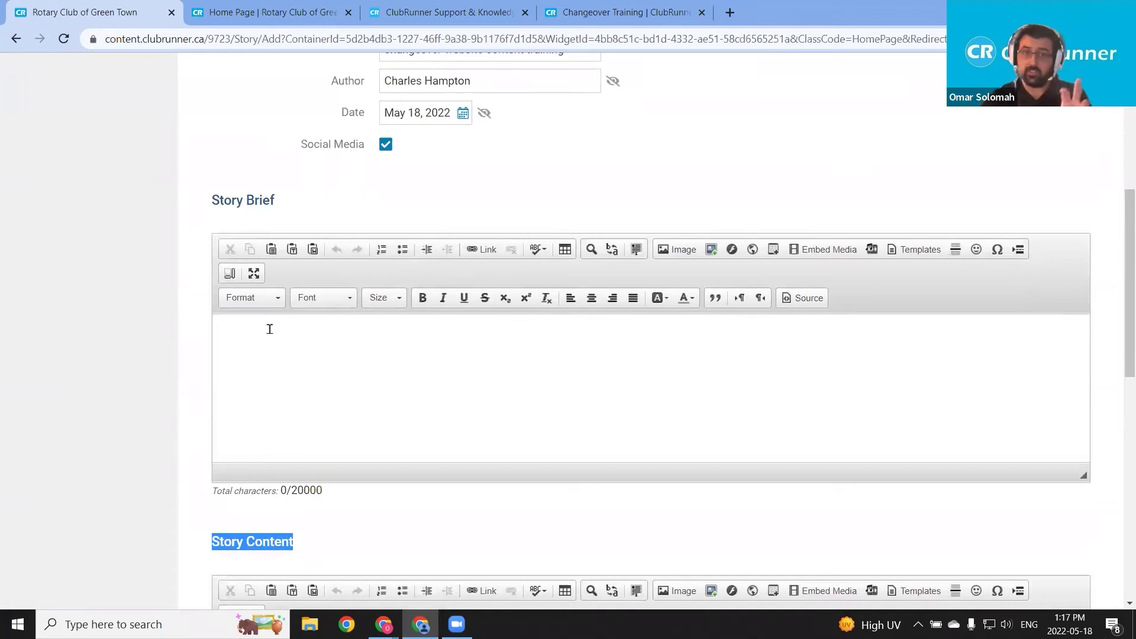
scroll(261, 205, down, 1)
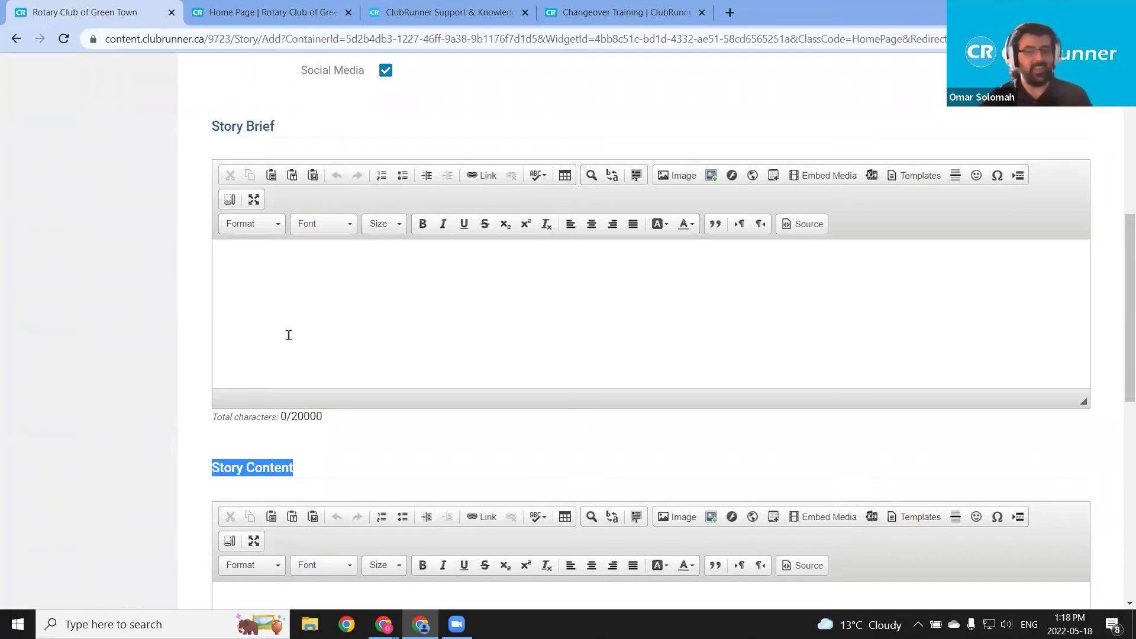
scroll(331, 403, up, 1)
scroll(331, 403, up, 1)
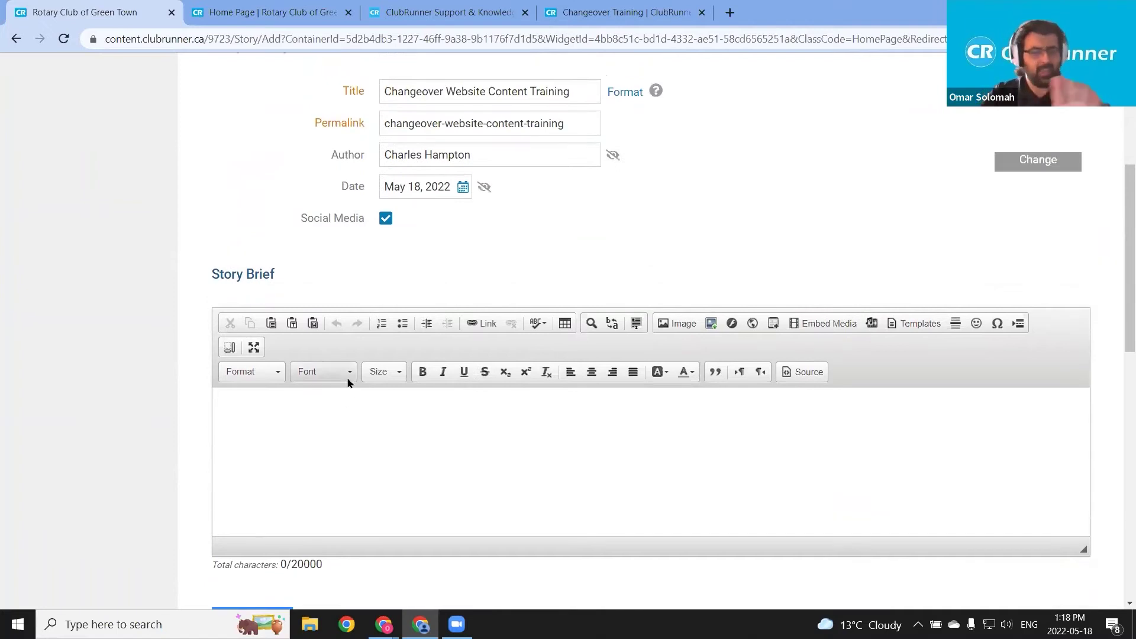
scroll(232, 502, down, 1)
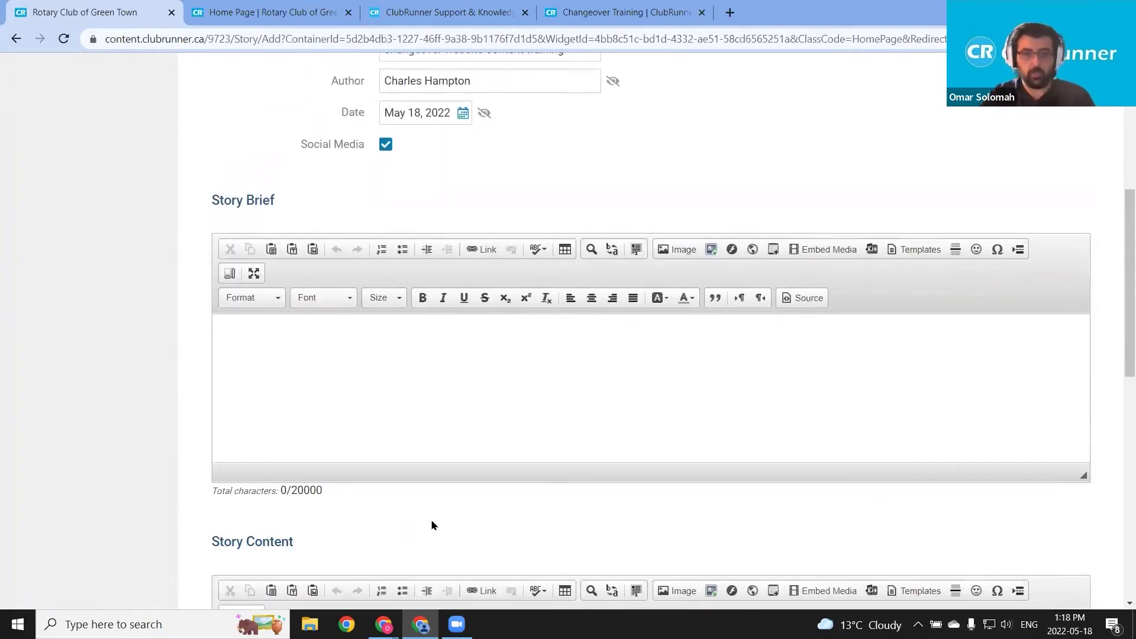
scroll(441, 515, up, 2)
scroll(492, 485, up, 1)
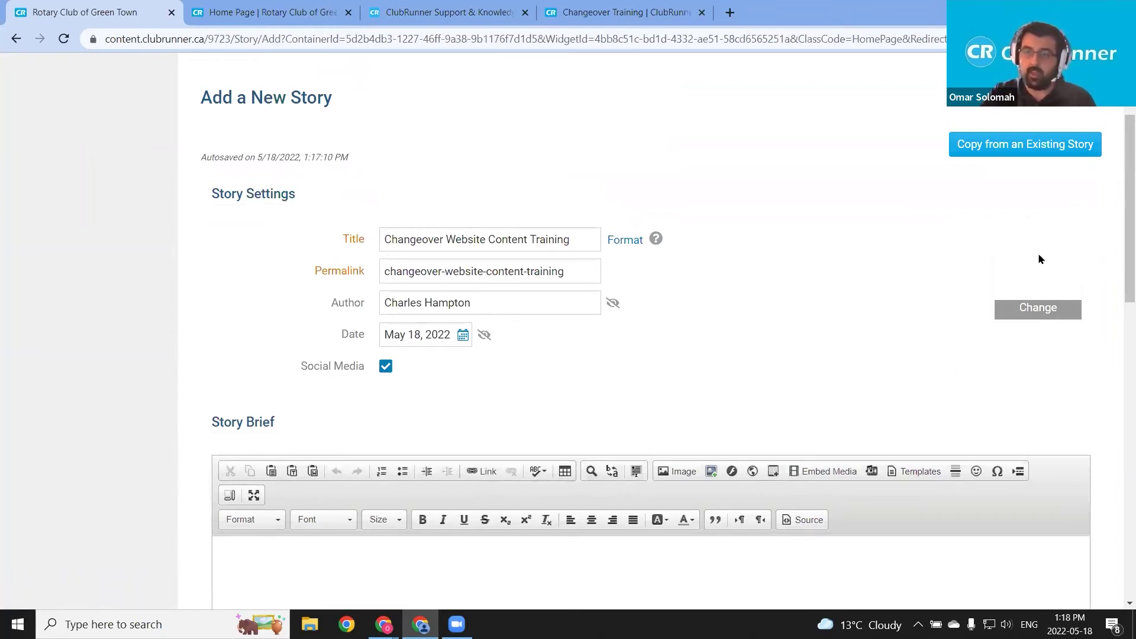
Open the CKFinder image library on My Images through the thumbnail's Change > Edit option
click(1034, 315)
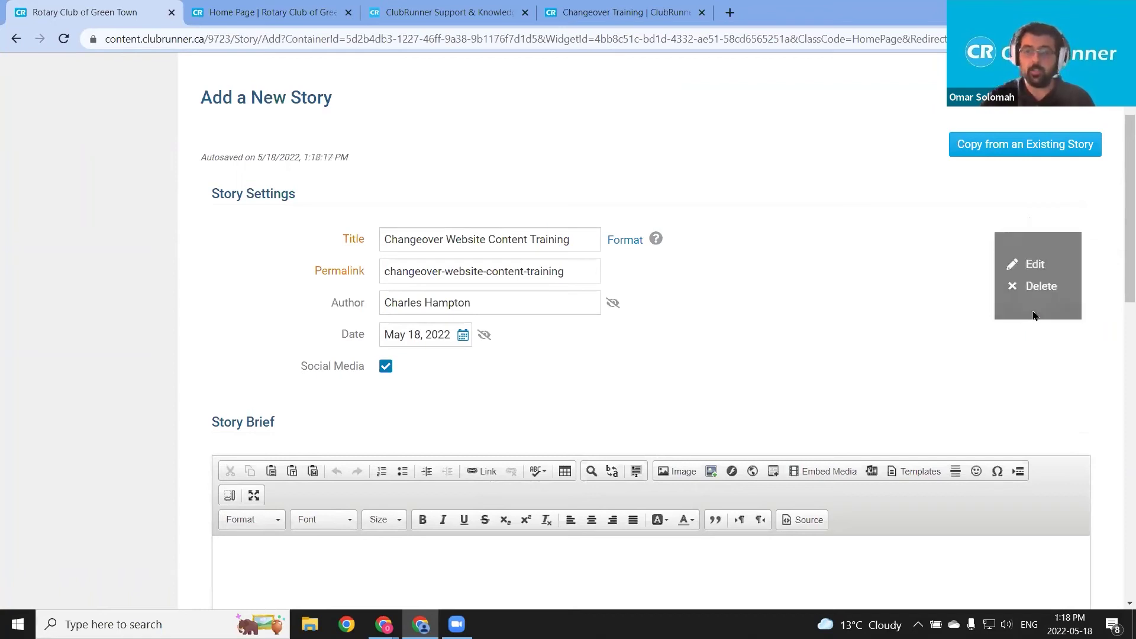
click(1036, 267)
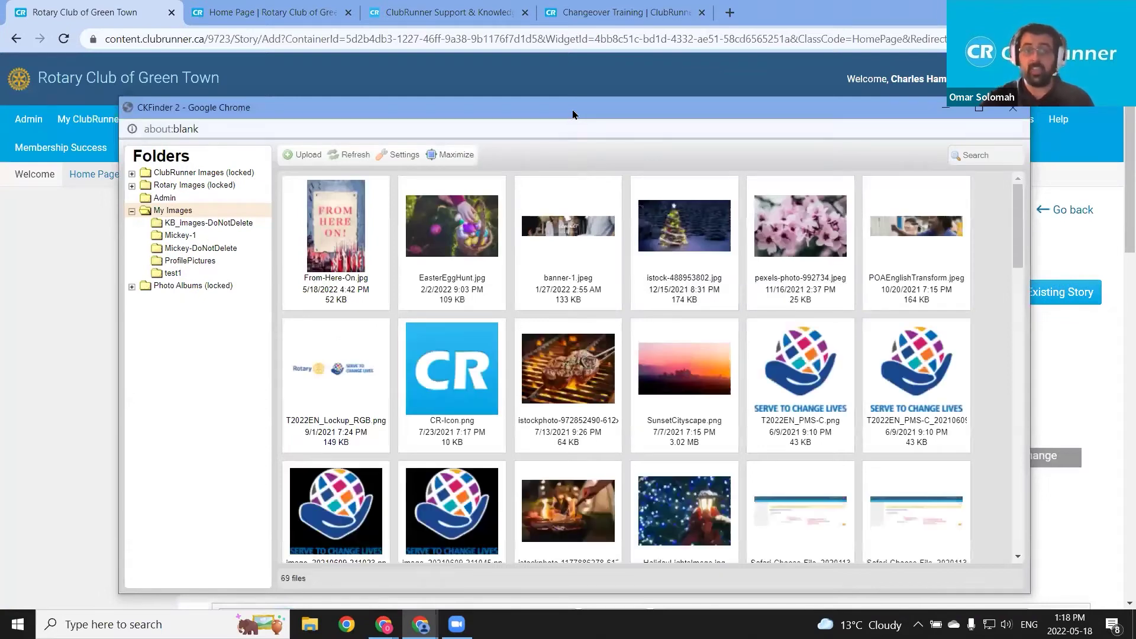
drag(573, 114, 565, 89)
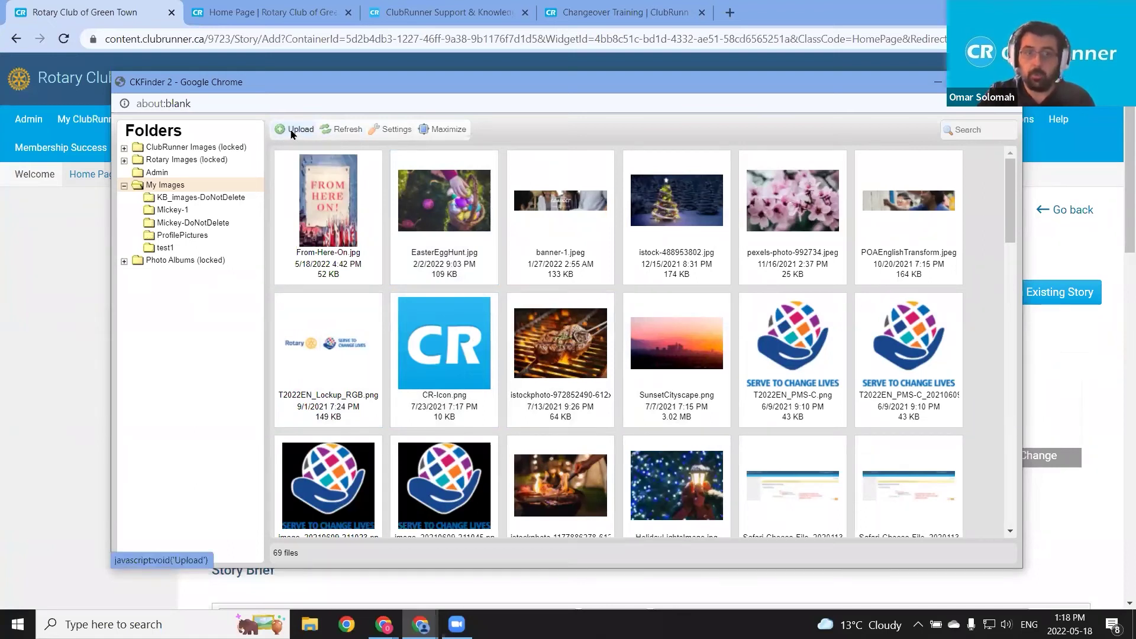
Upload JoinAProject_1200.jpg to the image library and set it as the story thumbnail
click(292, 134)
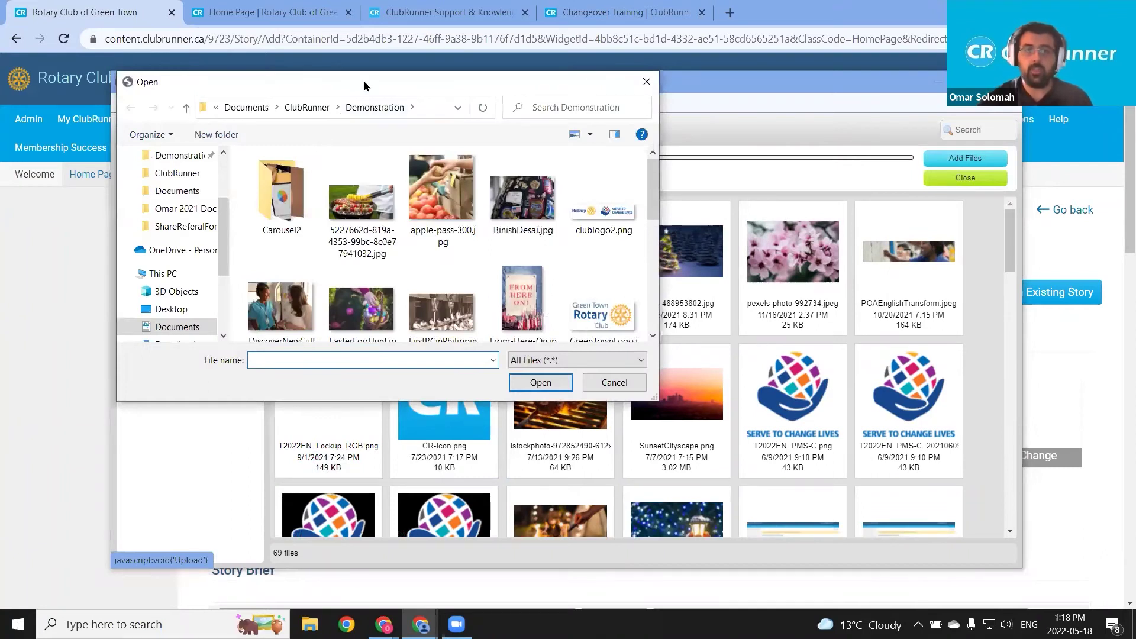
drag(362, 88, 297, 179)
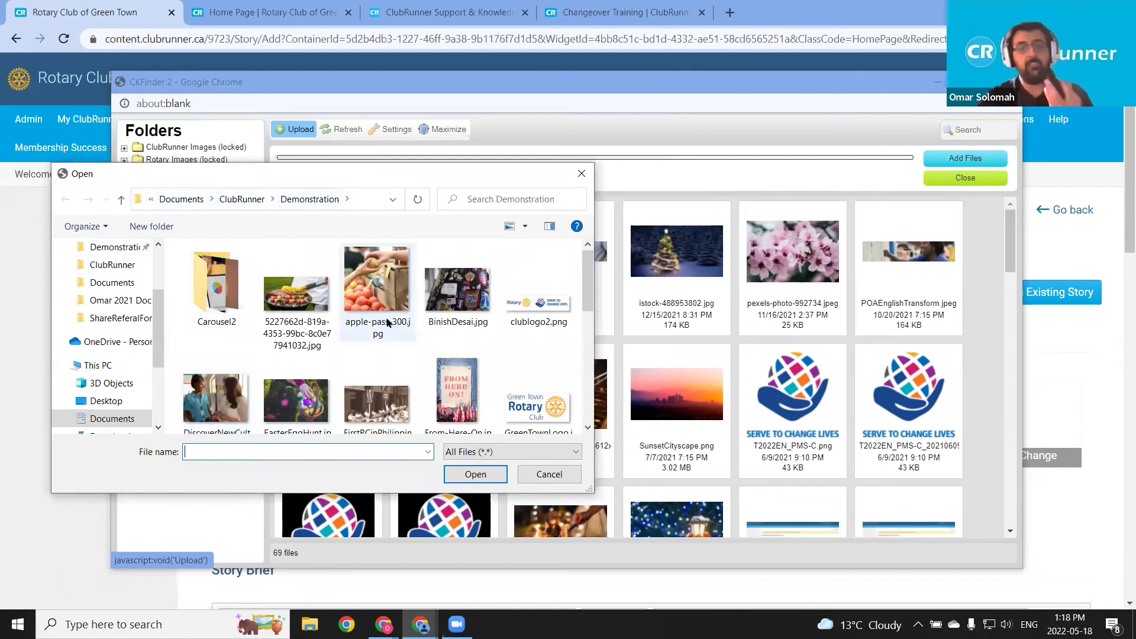
scroll(385, 320, down, 2)
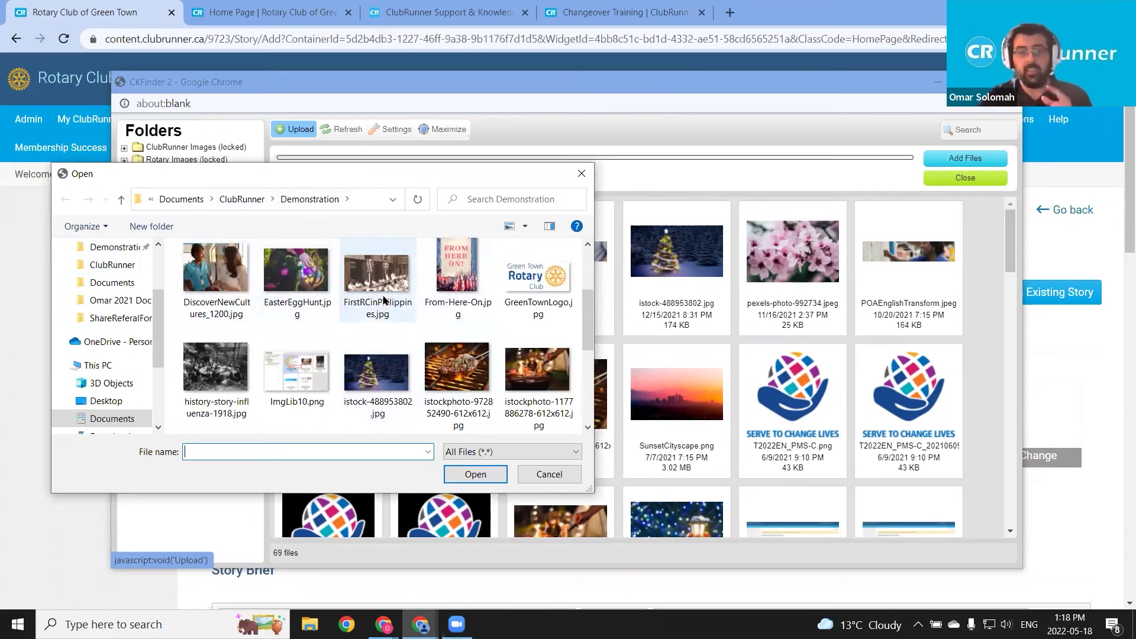
scroll(382, 307, down, 2)
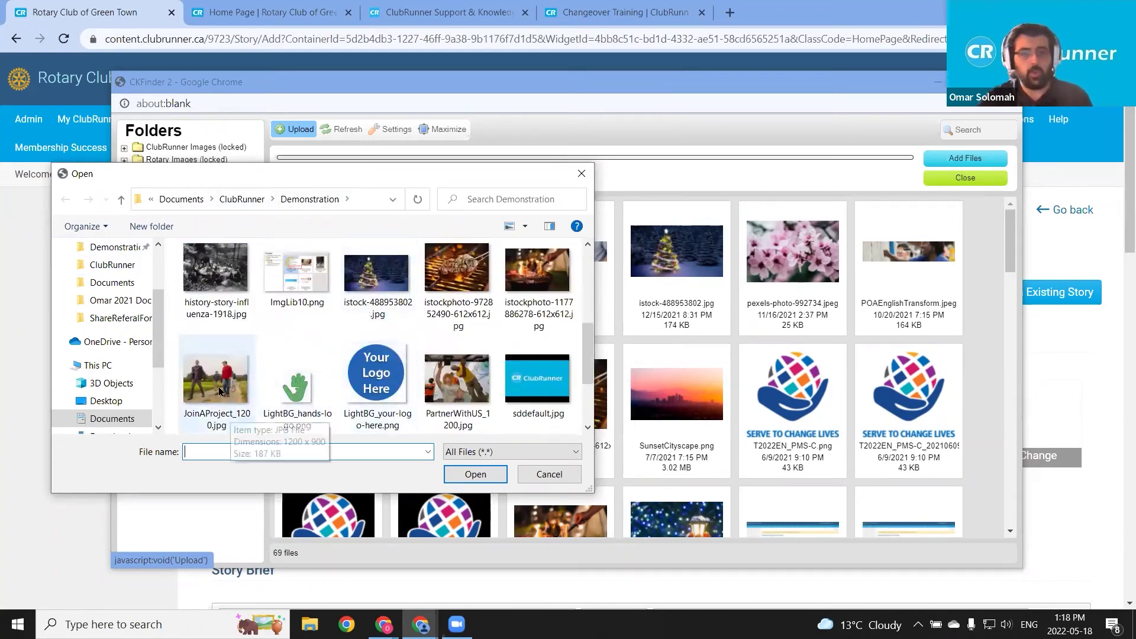
click(227, 418)
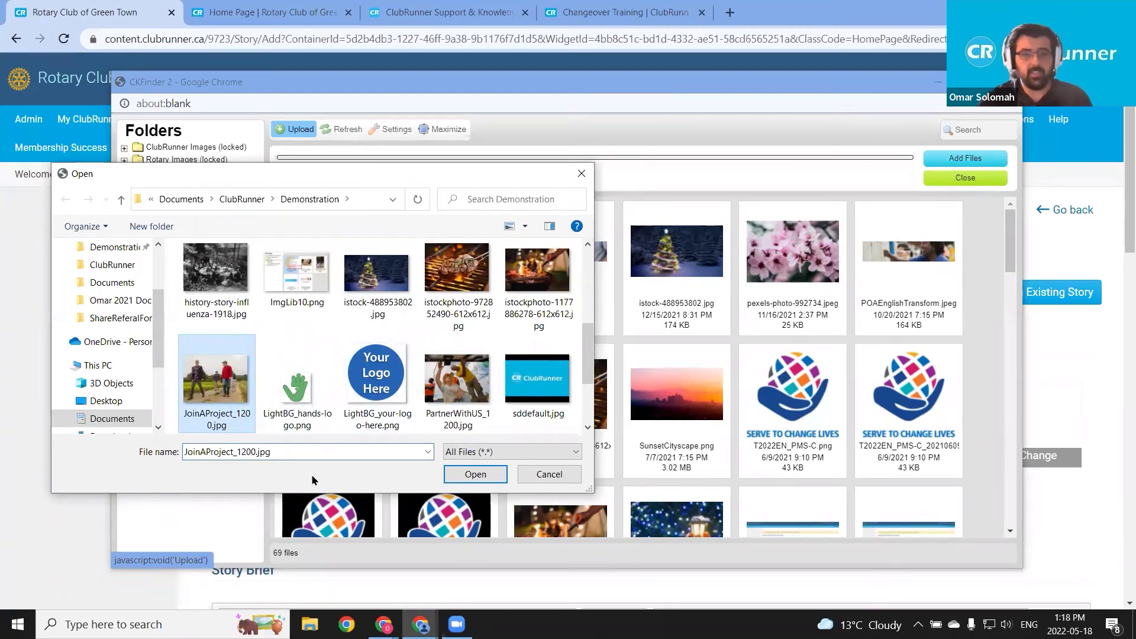
click(464, 475)
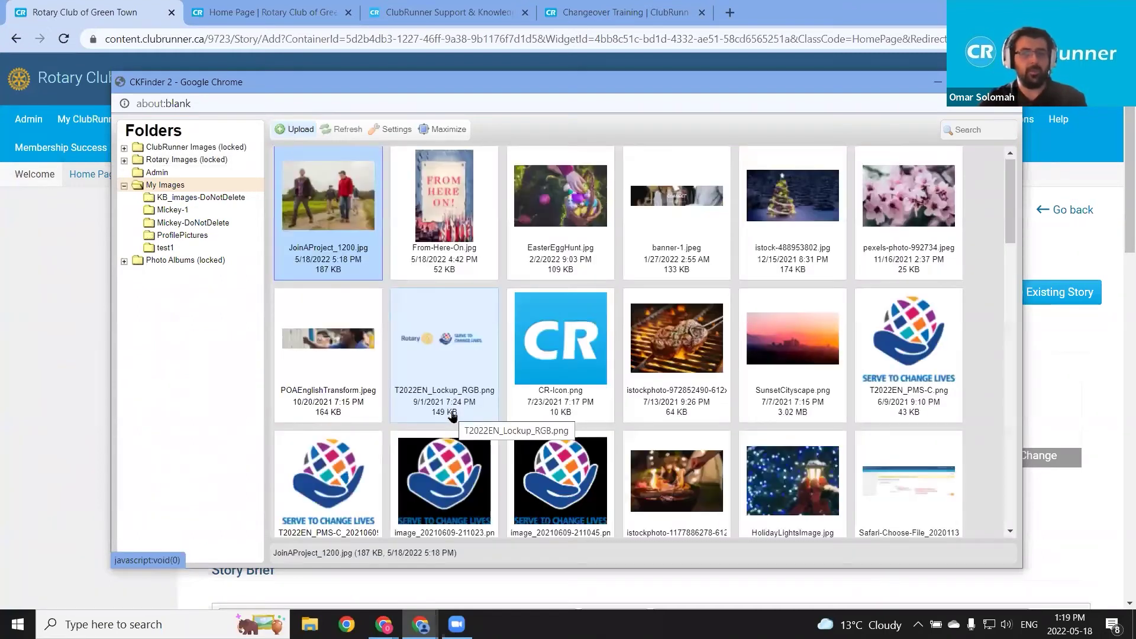
double_click(338, 219)
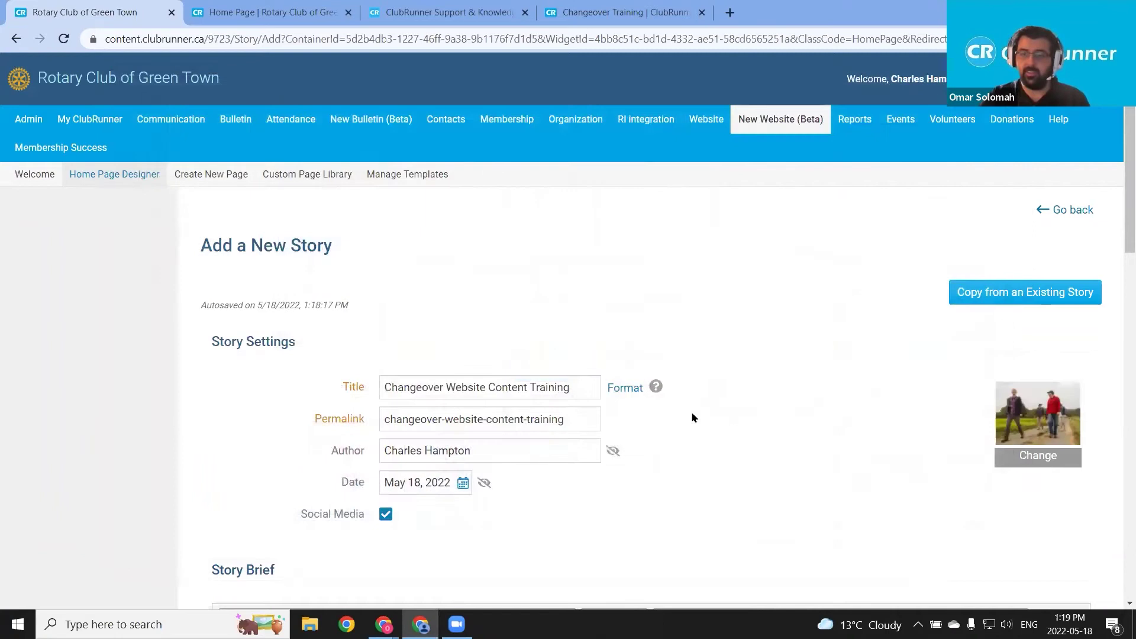
Type 'Thank you all for attending our Beginner Website Content Training!' in the Story Brief, fixing the typo
scroll(840, 332, down, 3)
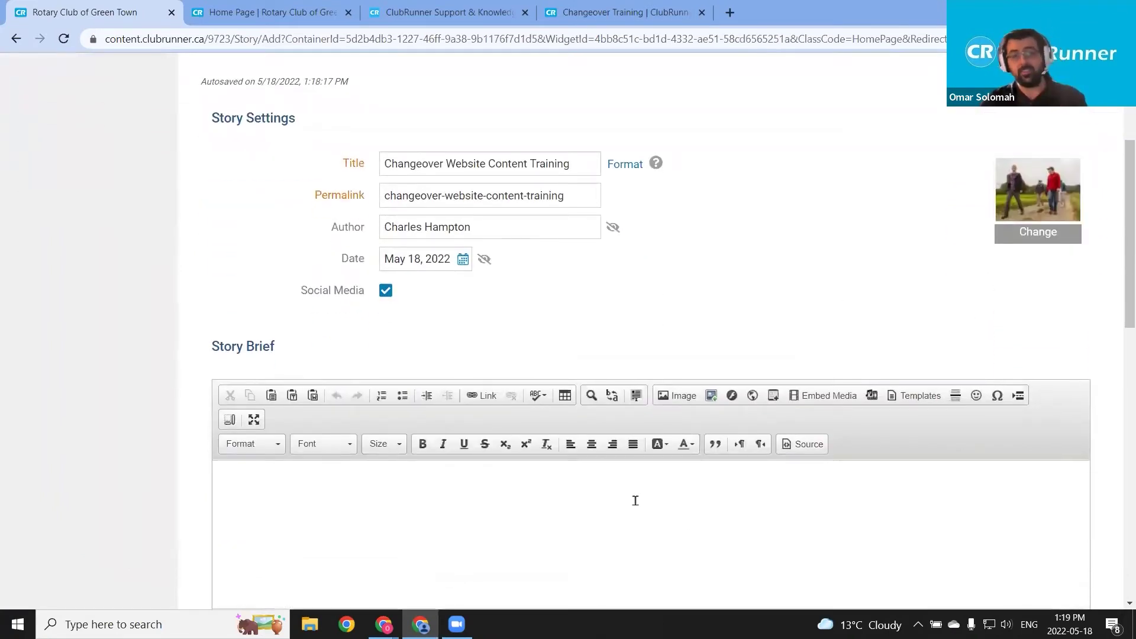
scroll(510, 399, down, 2)
click(510, 399)
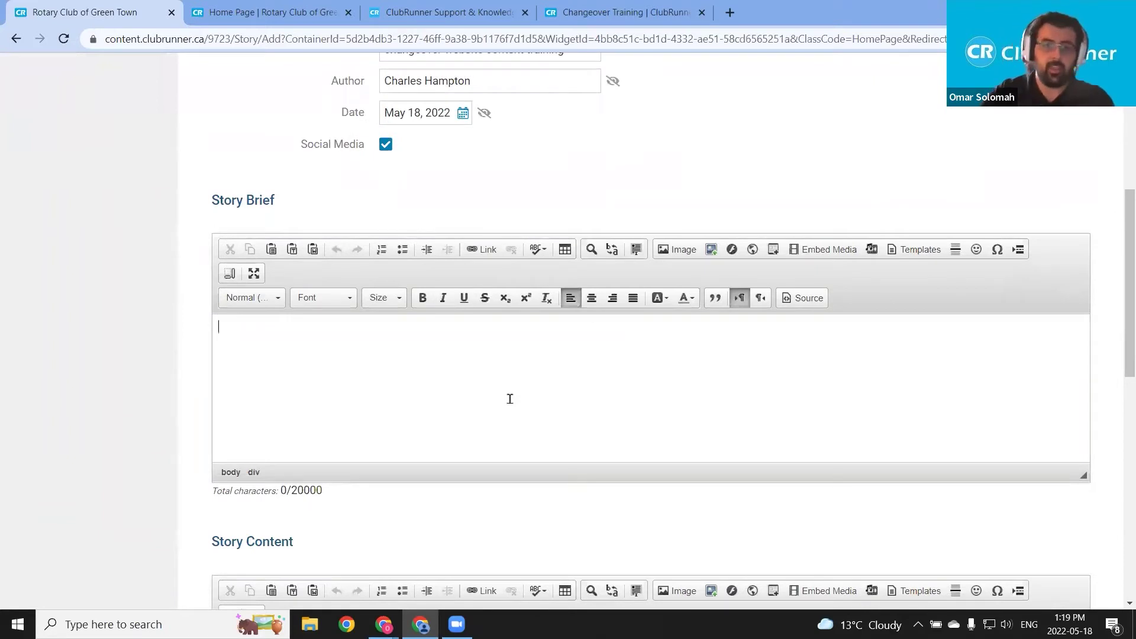
scroll(510, 398, up, 1)
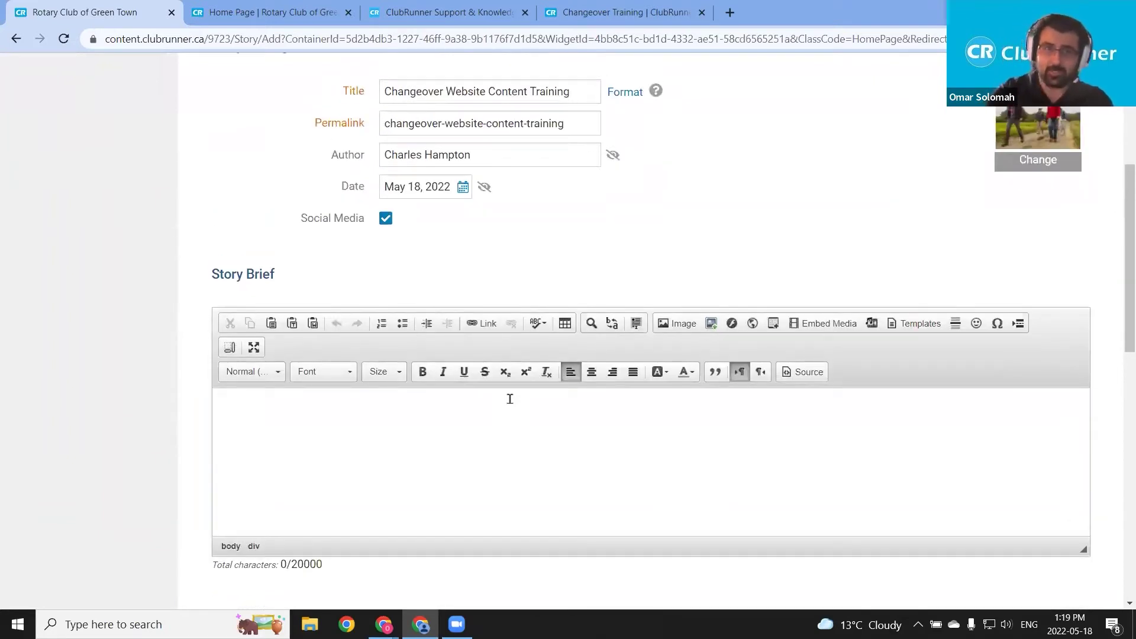
text(T)
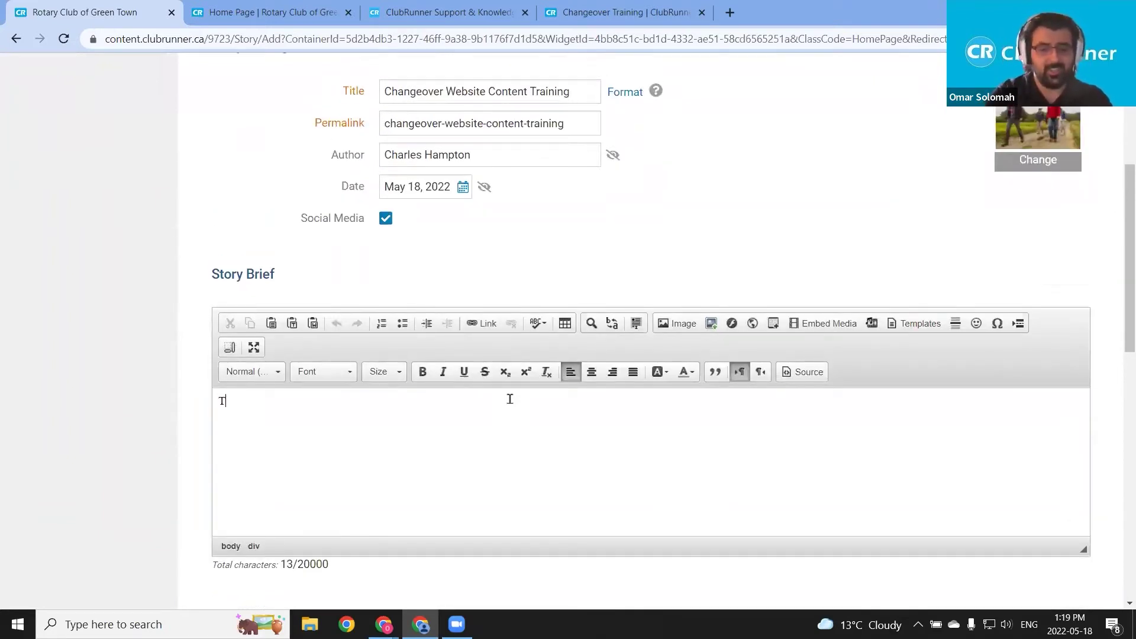
text(hank you all for attending)
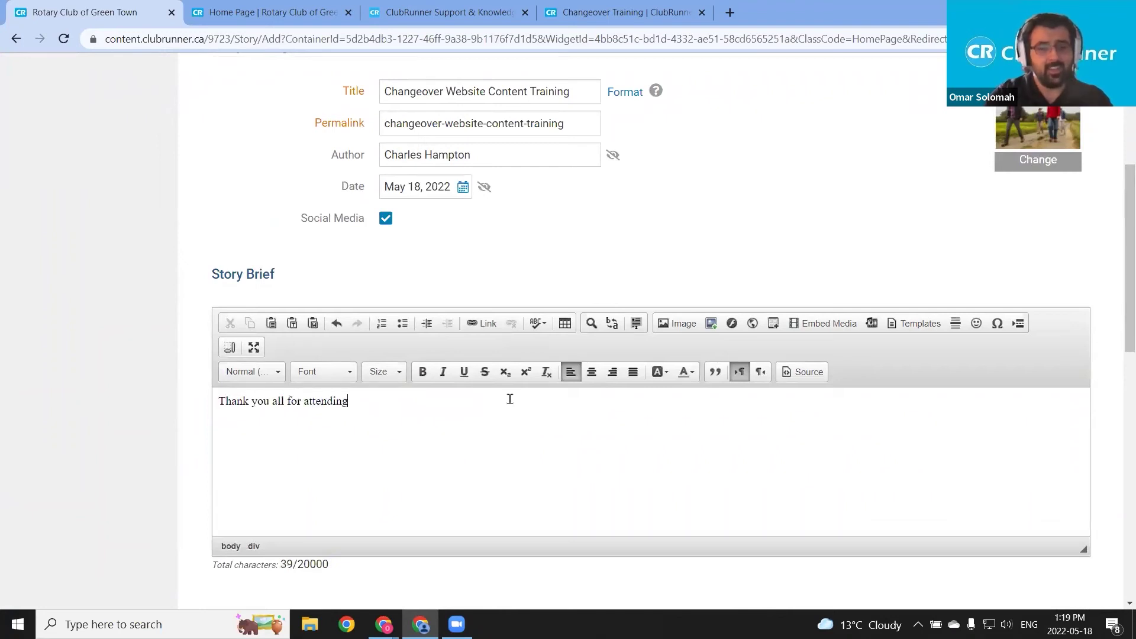
text( our Beginner Website COntent!)
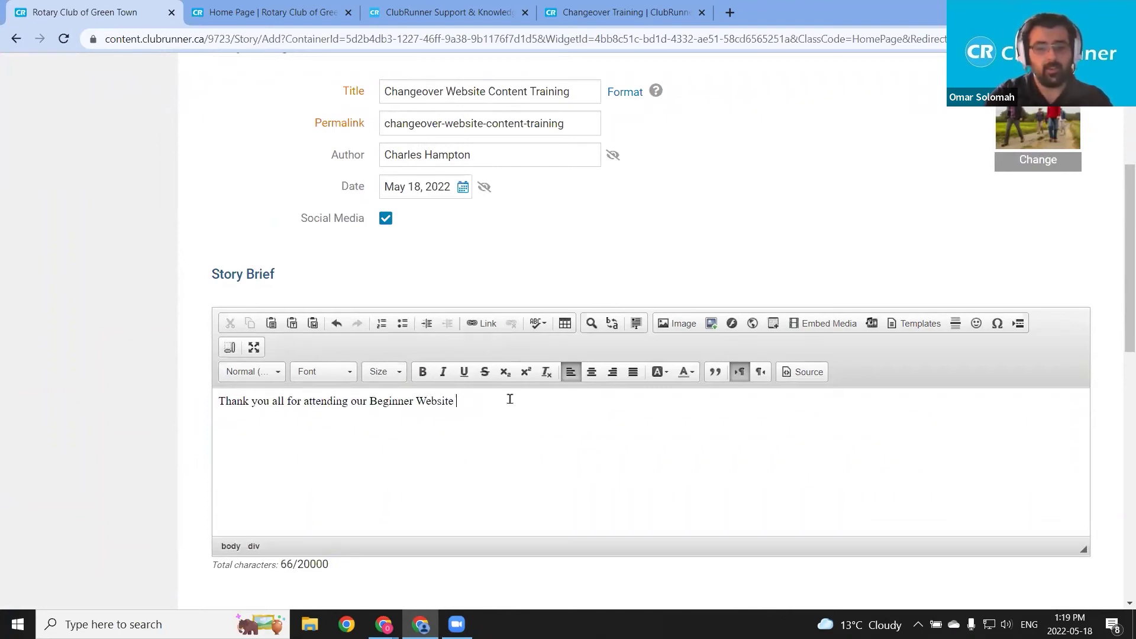
key(BackSpace)
key(BackSpace)
key(BackSpace)
key(BackSpace)
text(ontent Training)
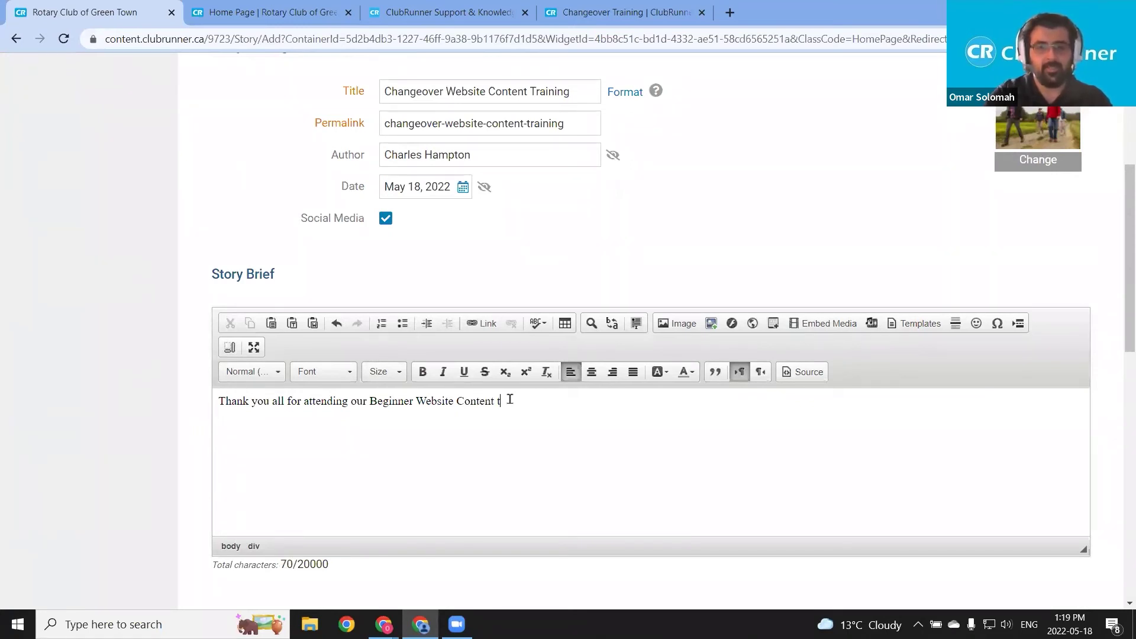
text(!)
key(Return)
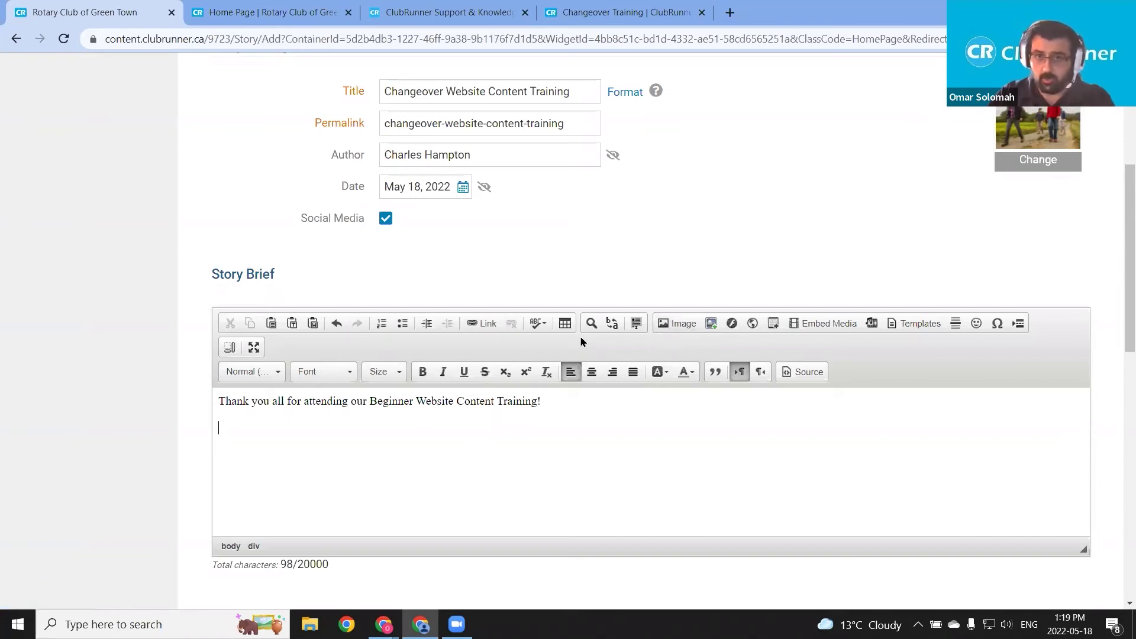
Open the Image Library's My Images folder via Image Properties' Browse Server, cancelling the file picker
click(679, 329)
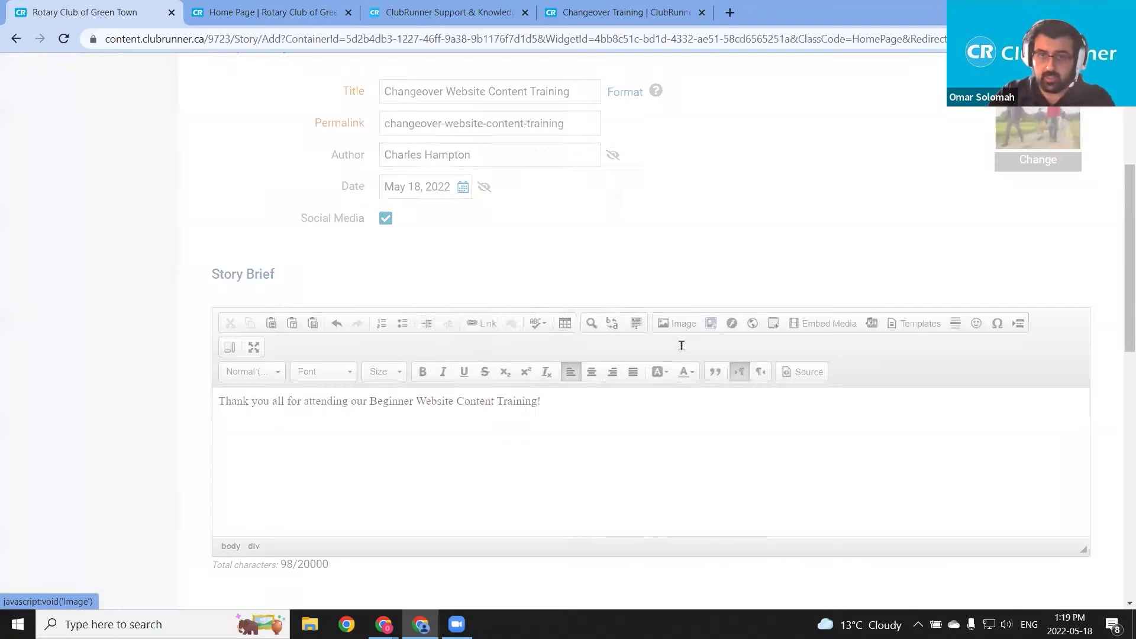
drag(599, 140, 673, 92)
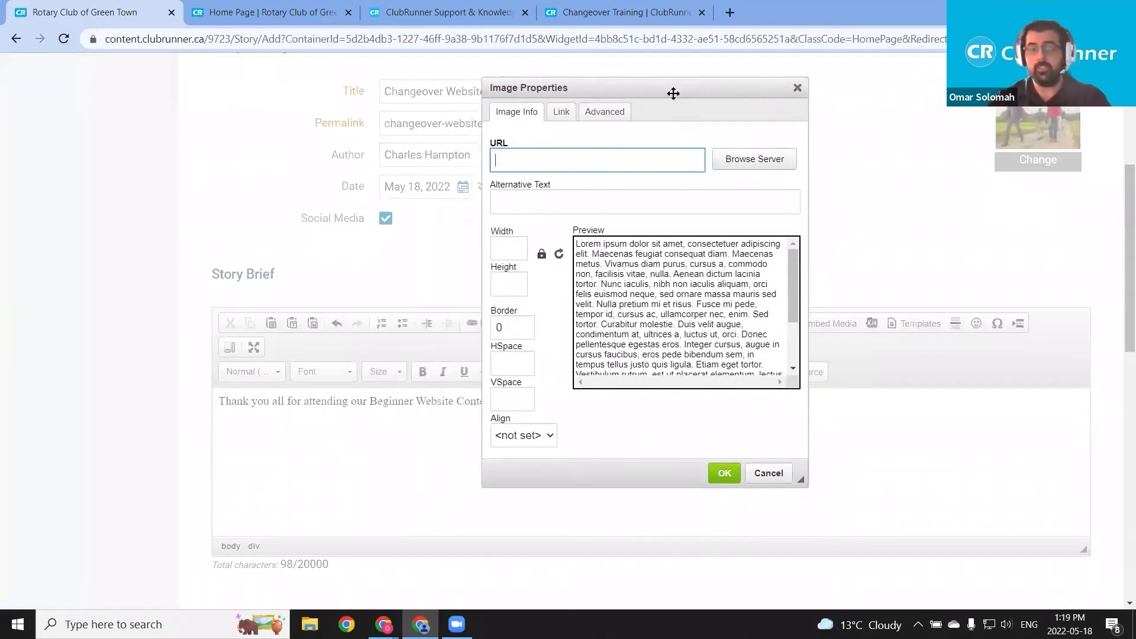
click(751, 160)
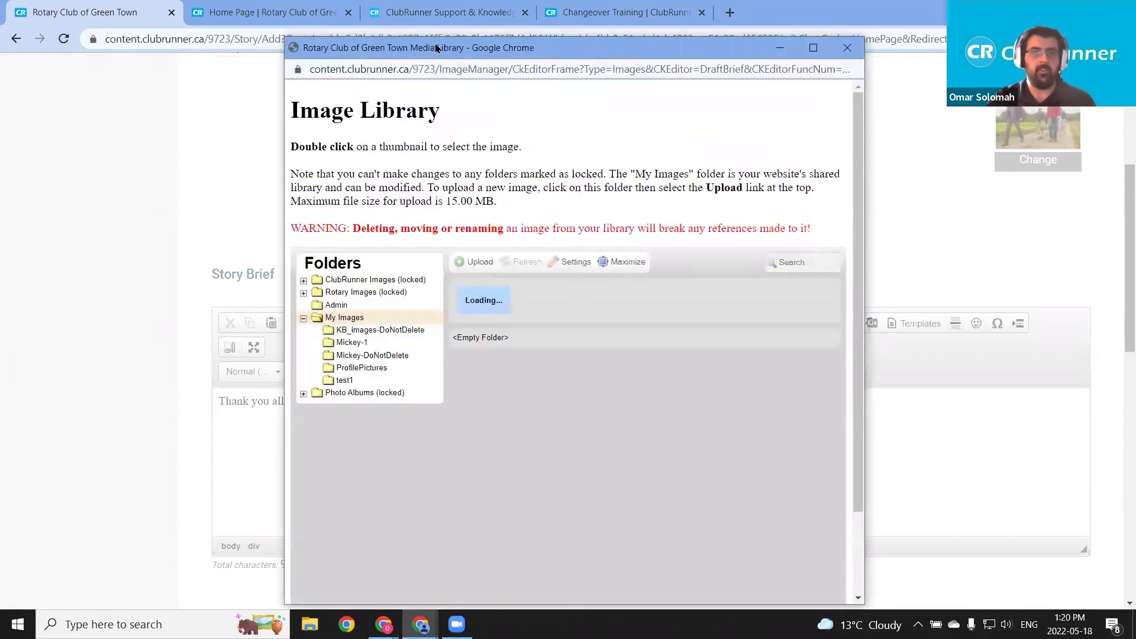
drag(434, 48, 396, 14)
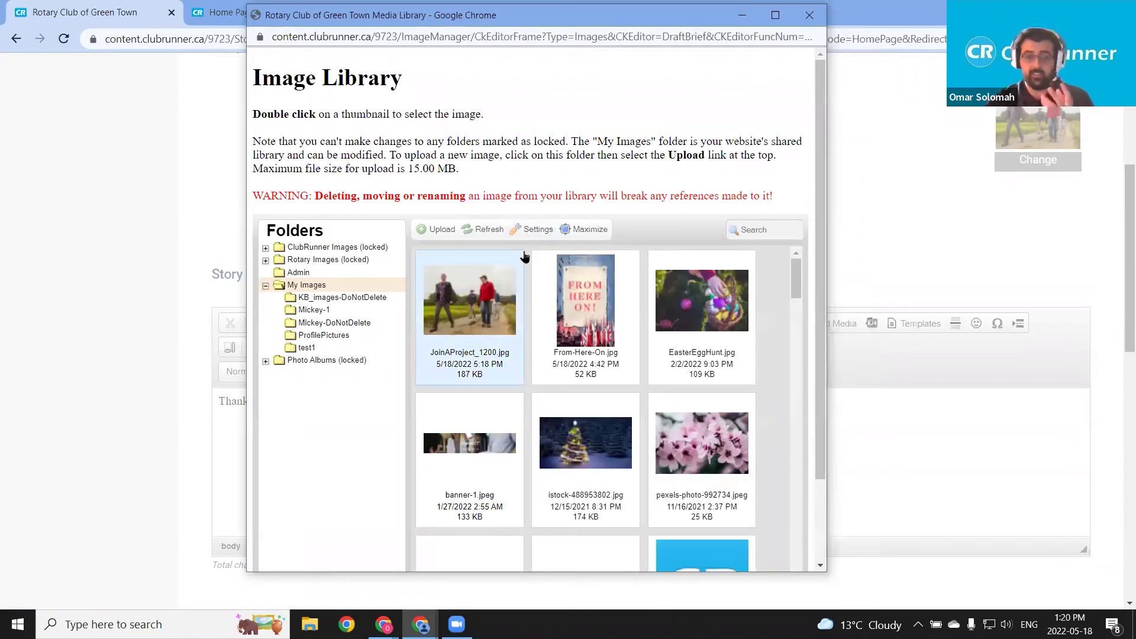
scroll(598, 314, down, 1)
scroll(681, 426, down, 1)
scroll(681, 450, up, 1)
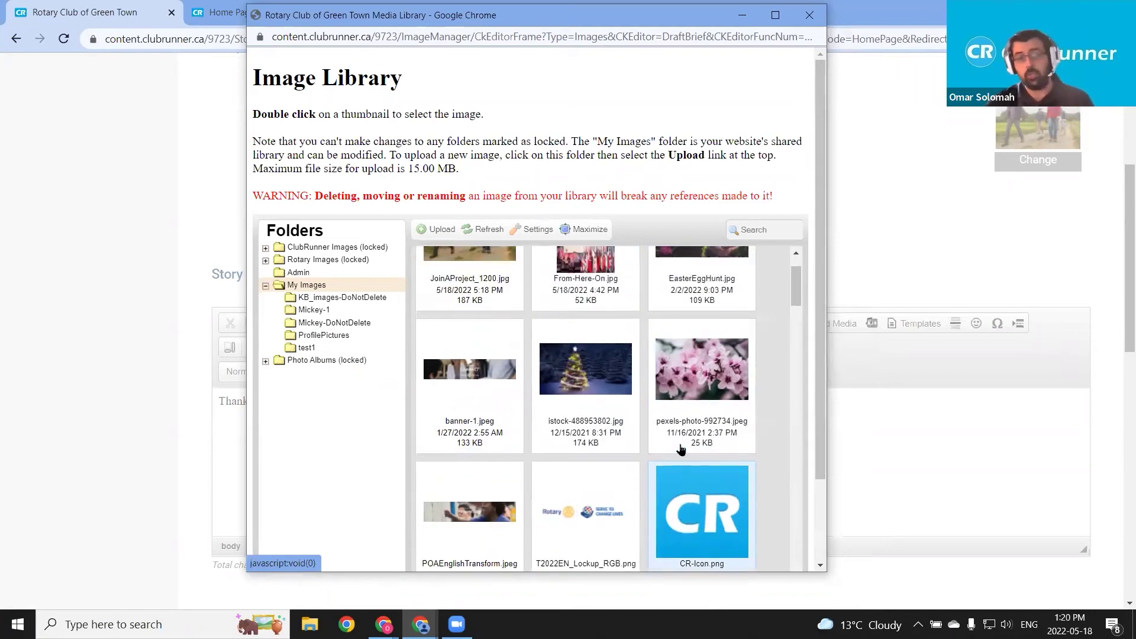
click(441, 229)
click(535, 255)
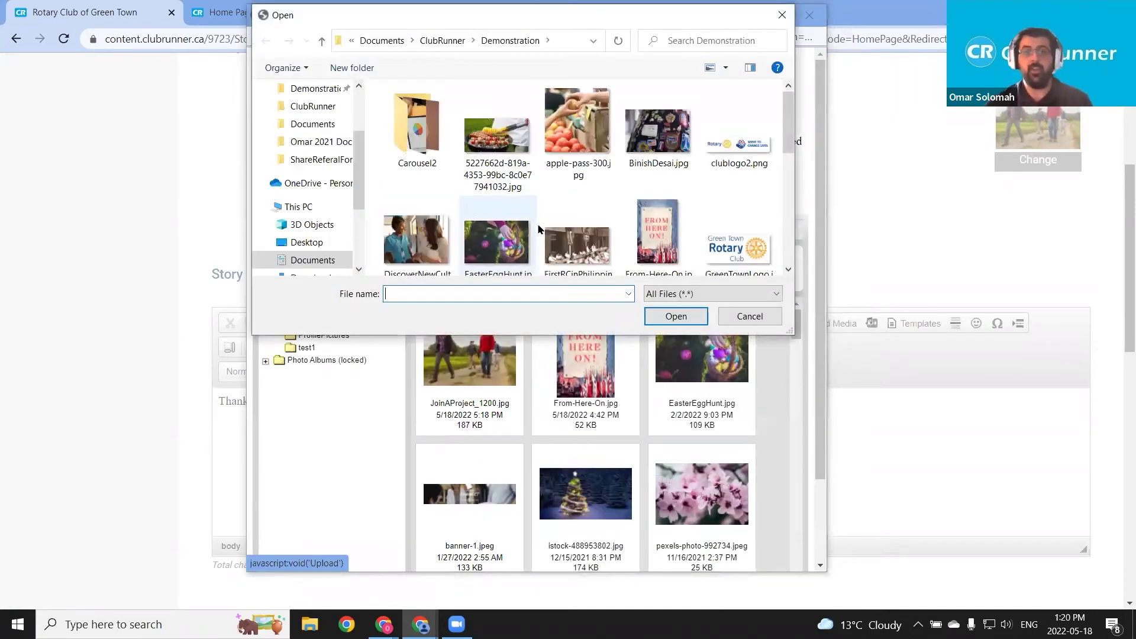
click(748, 317)
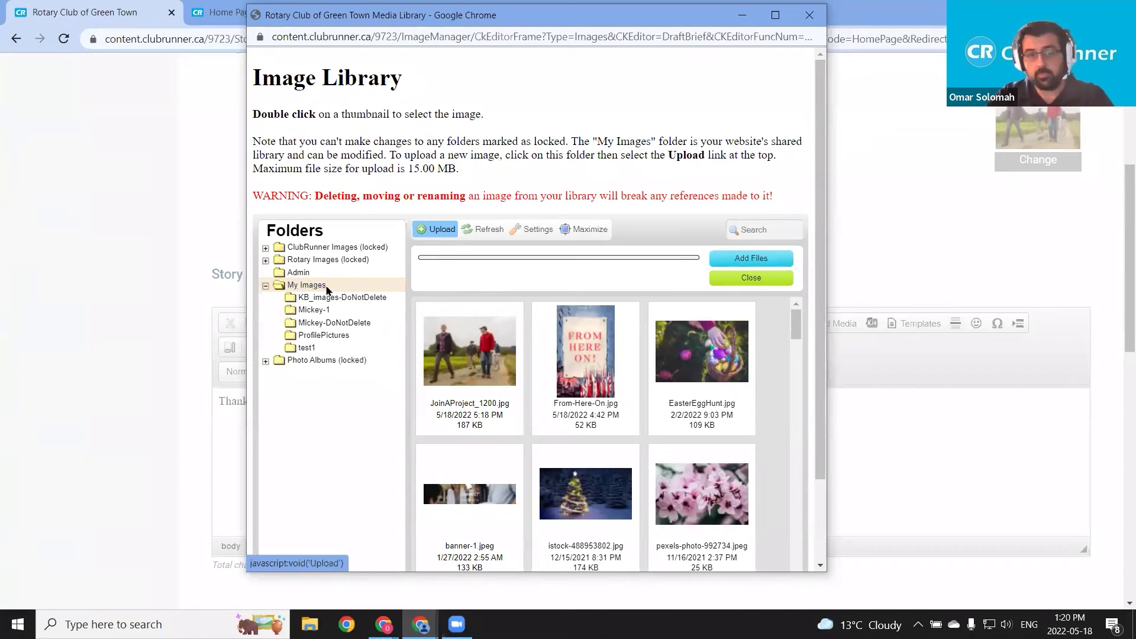
Open the test1 folder in the ClubRunner image library
right_click(327, 289)
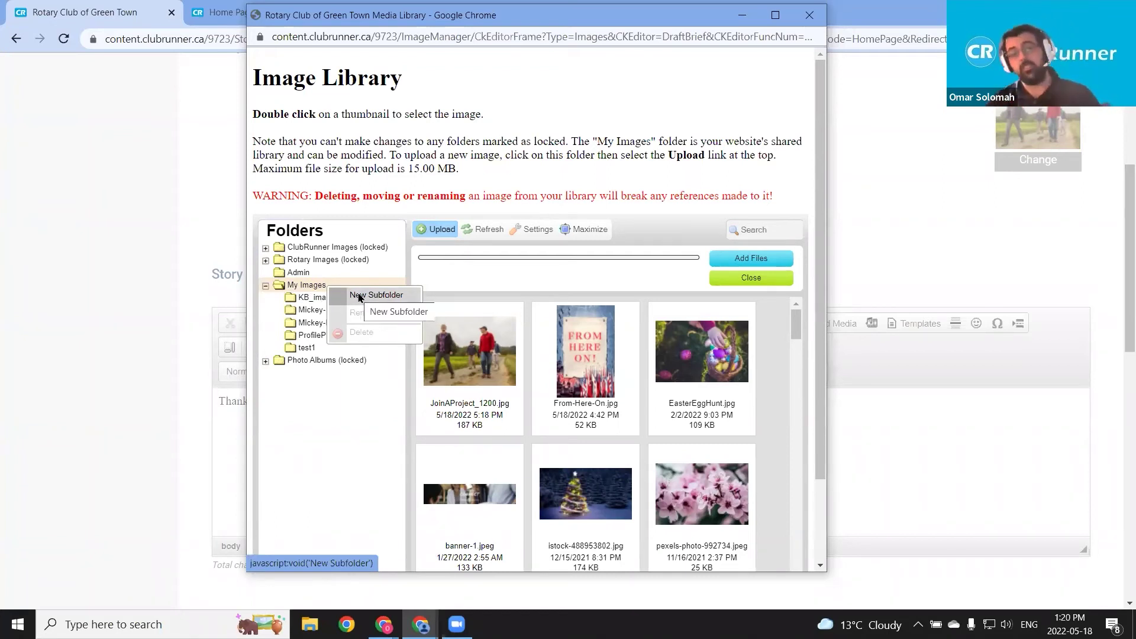
click(326, 364)
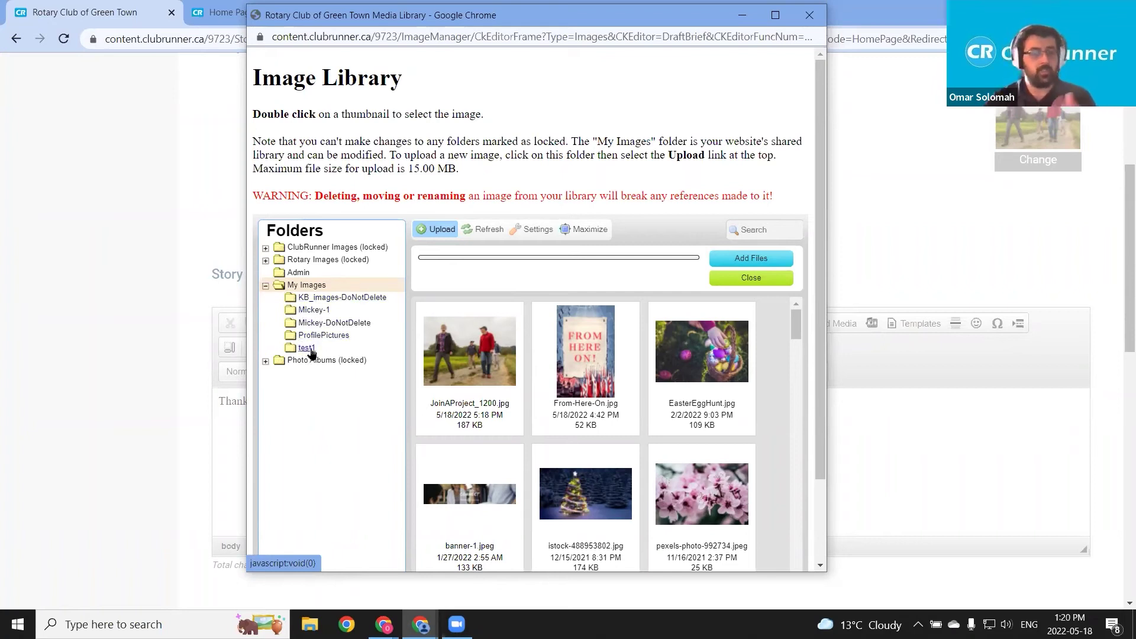
click(307, 348)
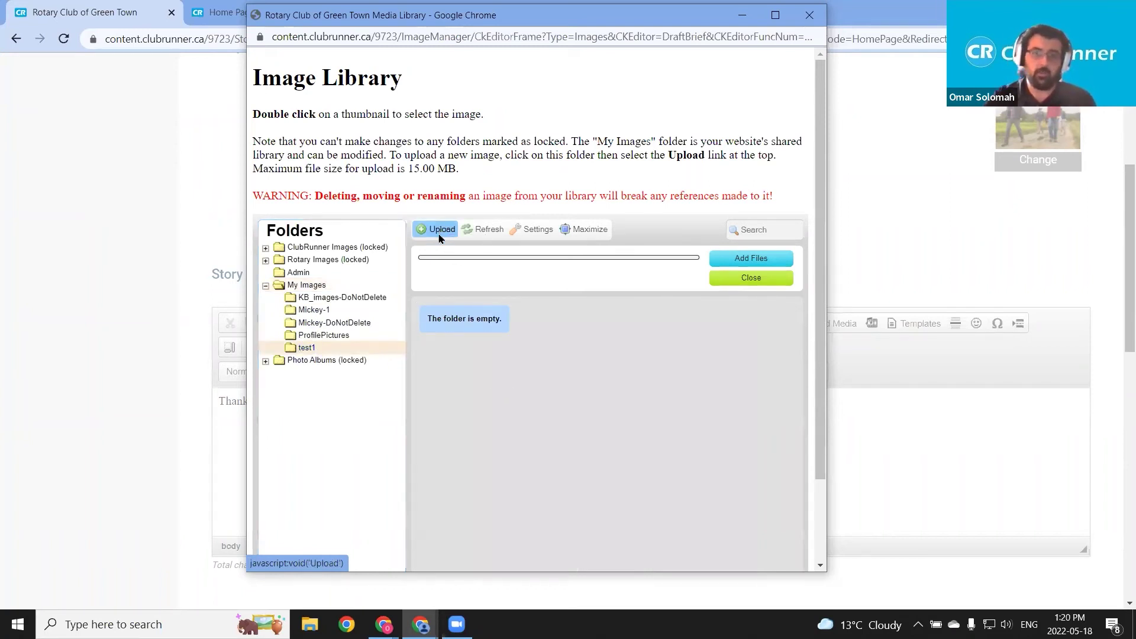
Upload istock-488953802.jpg into test1 and select the uploaded tree thumbnail
click(441, 229)
click(440, 229)
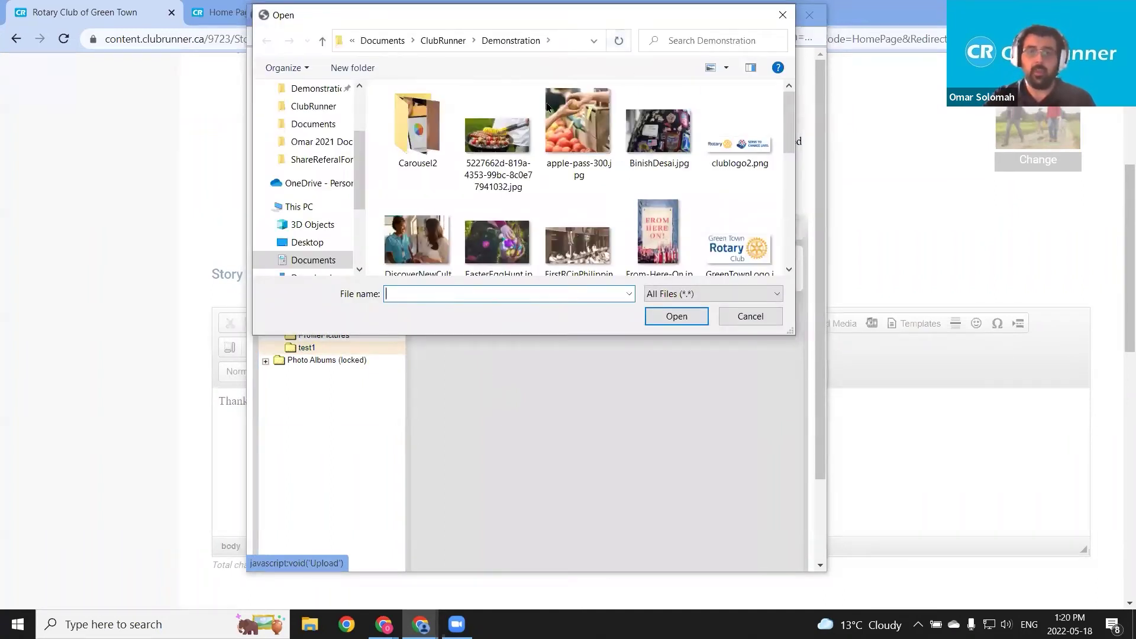
drag(627, 28, 546, 112)
scroll(539, 243, down, 2)
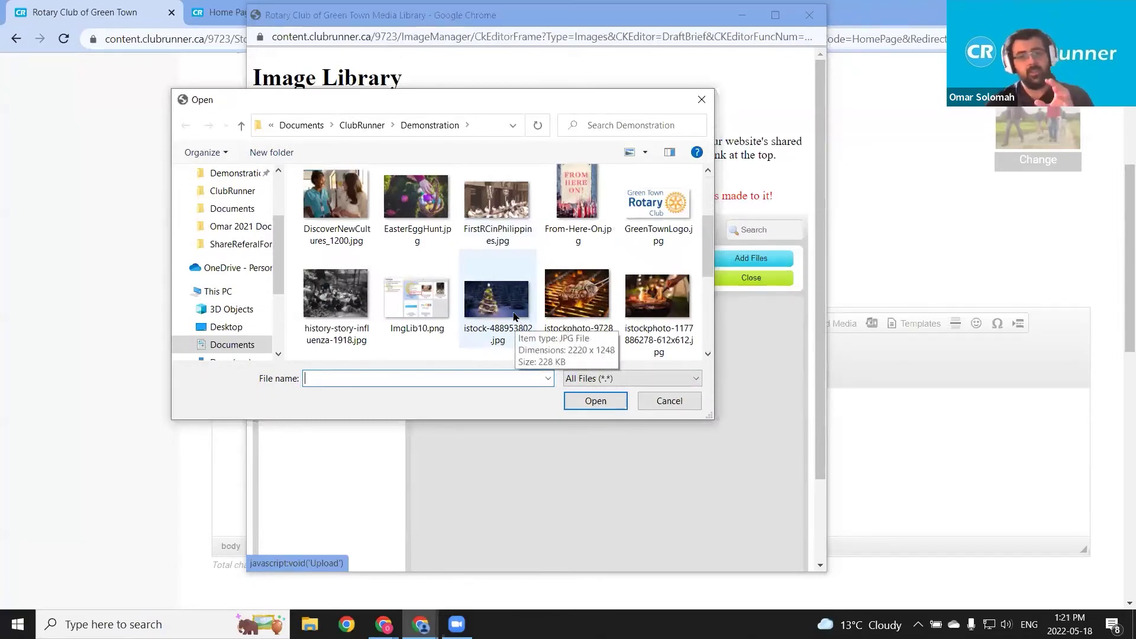
click(514, 317)
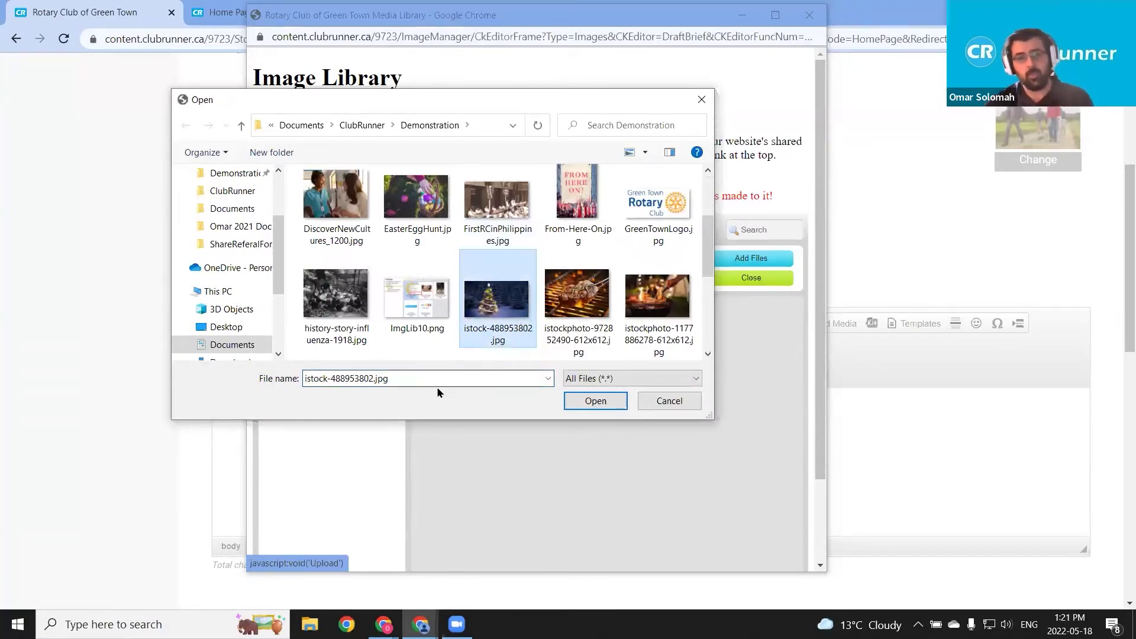
click(598, 402)
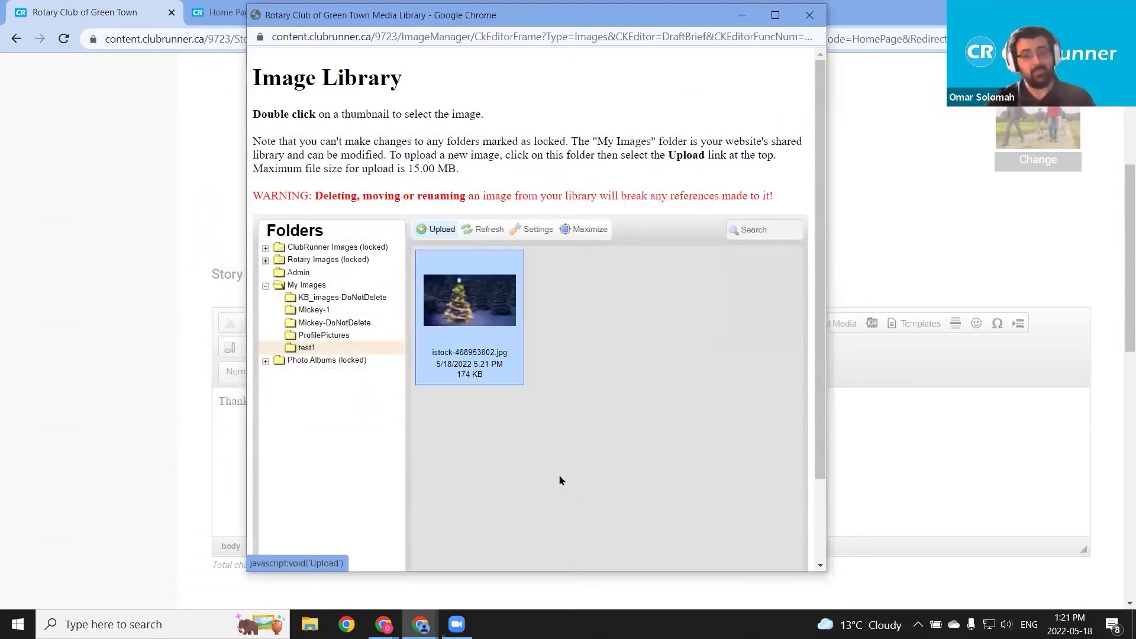
click(457, 312)
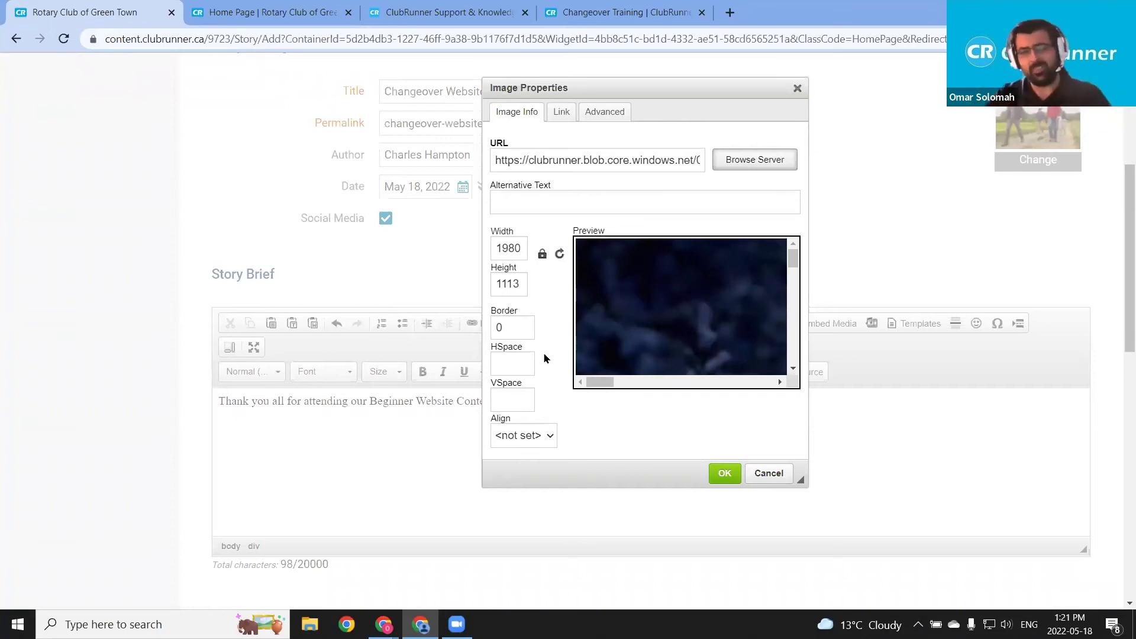
Confirm Image Properties to insert the tree photo at 1980×1113 into the Story Brief
click(726, 474)
Select the inserted tree image and drag the Story Brief editor taller
scroll(719, 510, up, 6)
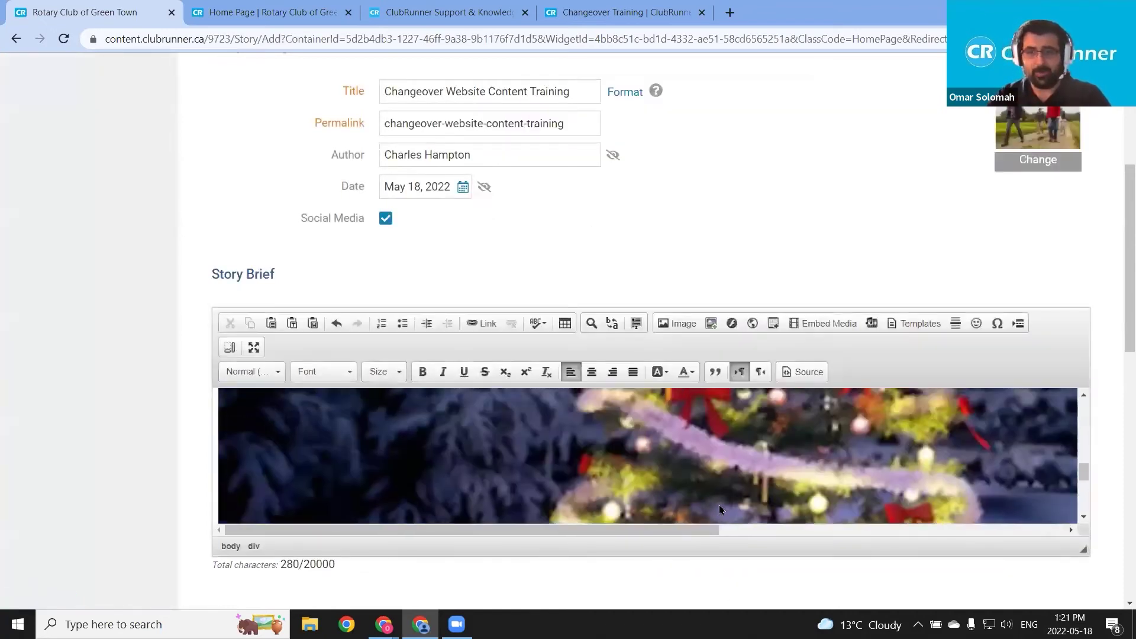
scroll(677, 498, down, 3)
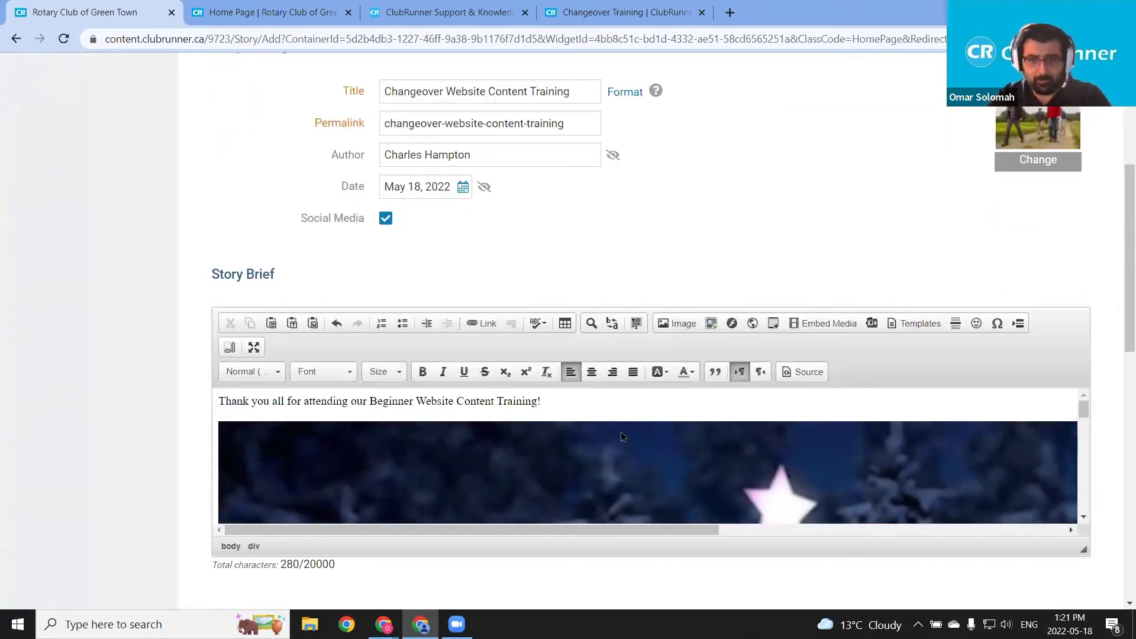
click(588, 475)
drag(625, 531, 571, 548)
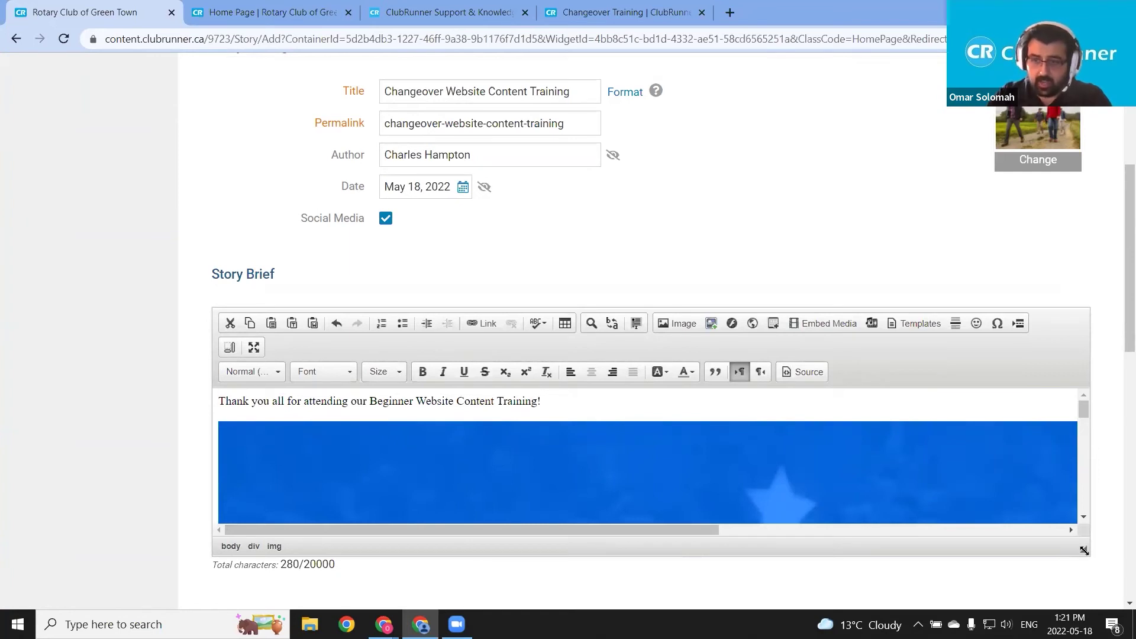
drag(1083, 550, 1083, 607)
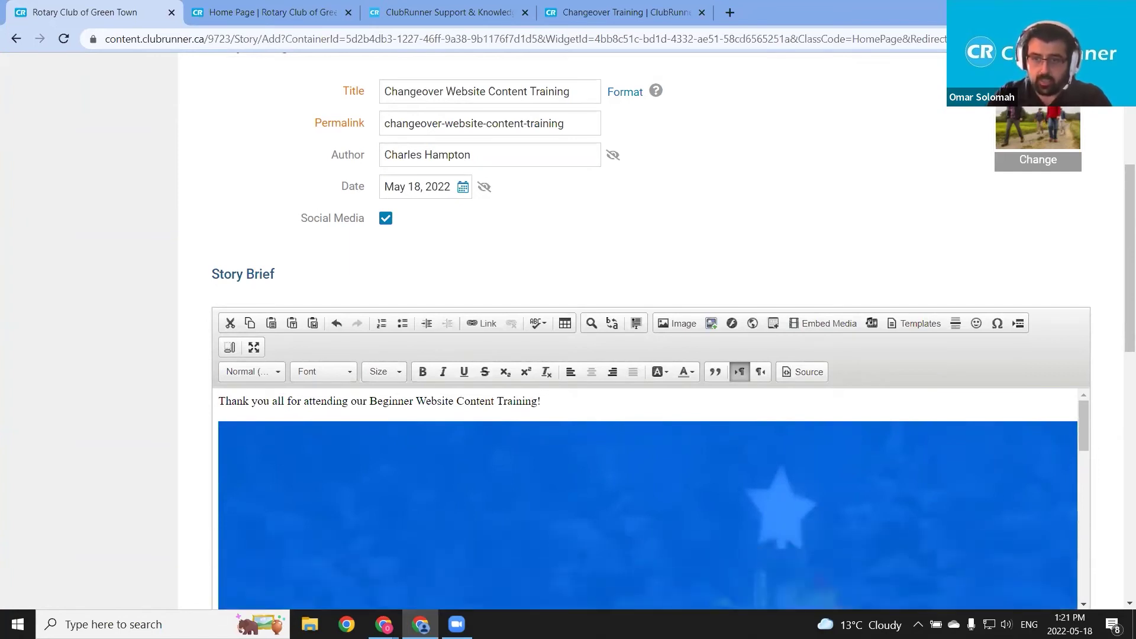
Enlarge the Story Brief editor further to view the full-size image, then deselect it
scroll(1053, 538, down, 3)
scroll(1095, 462, down, 4)
drag(1092, 419, 1092, 527)
scroll(876, 459, up, 3)
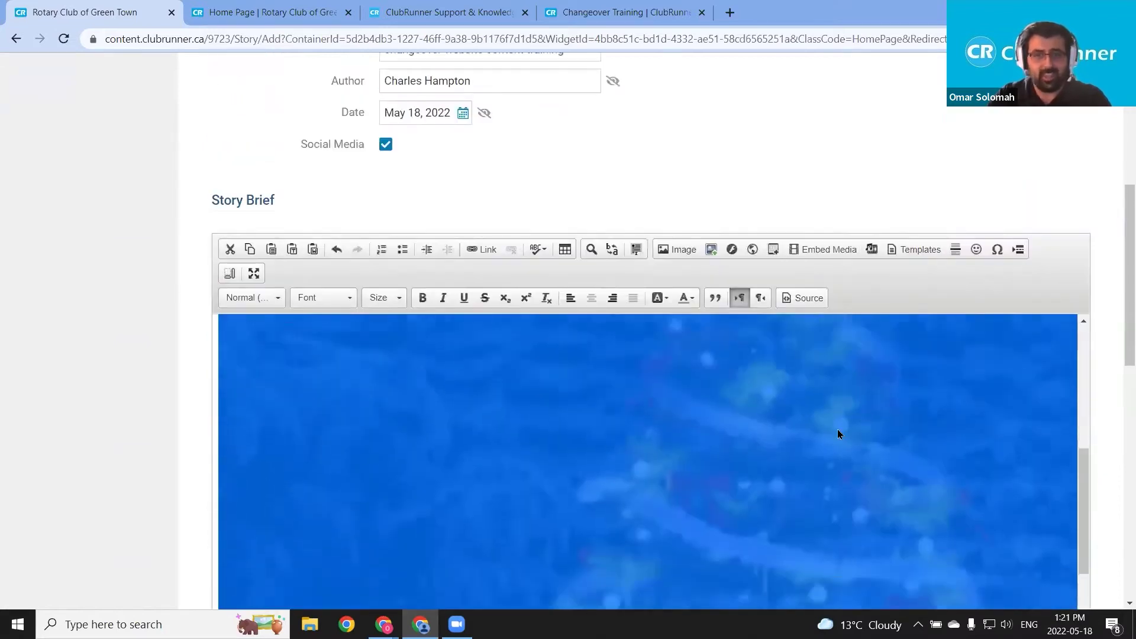
scroll(838, 434, down, 3)
scroll(1095, 448, down, 3)
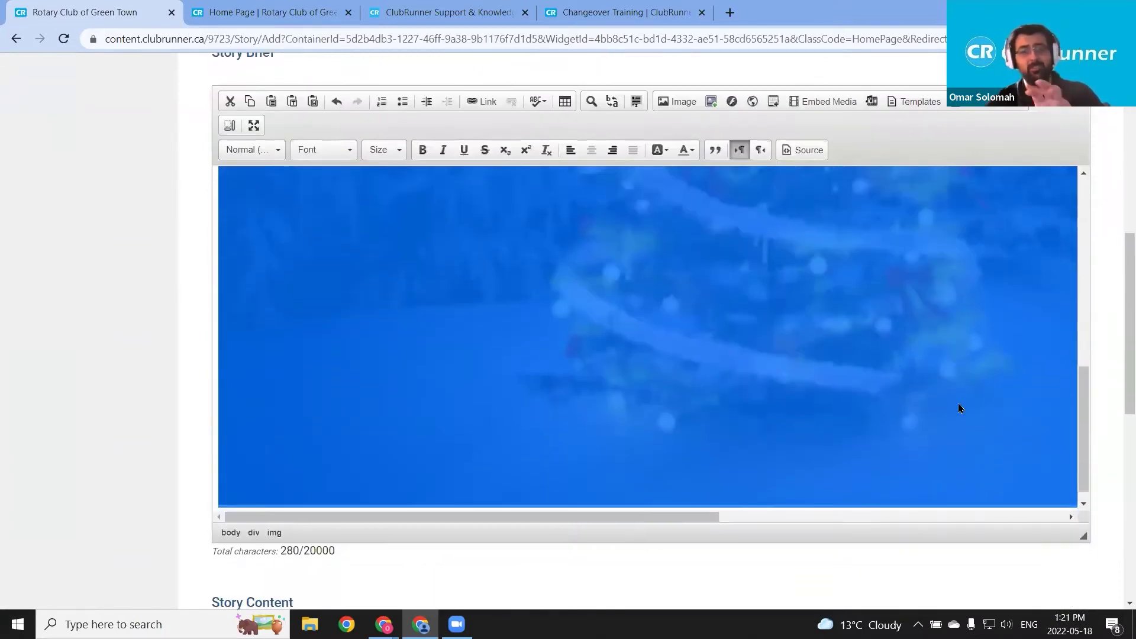
scroll(781, 396, up, 2)
scroll(765, 399, up, 3)
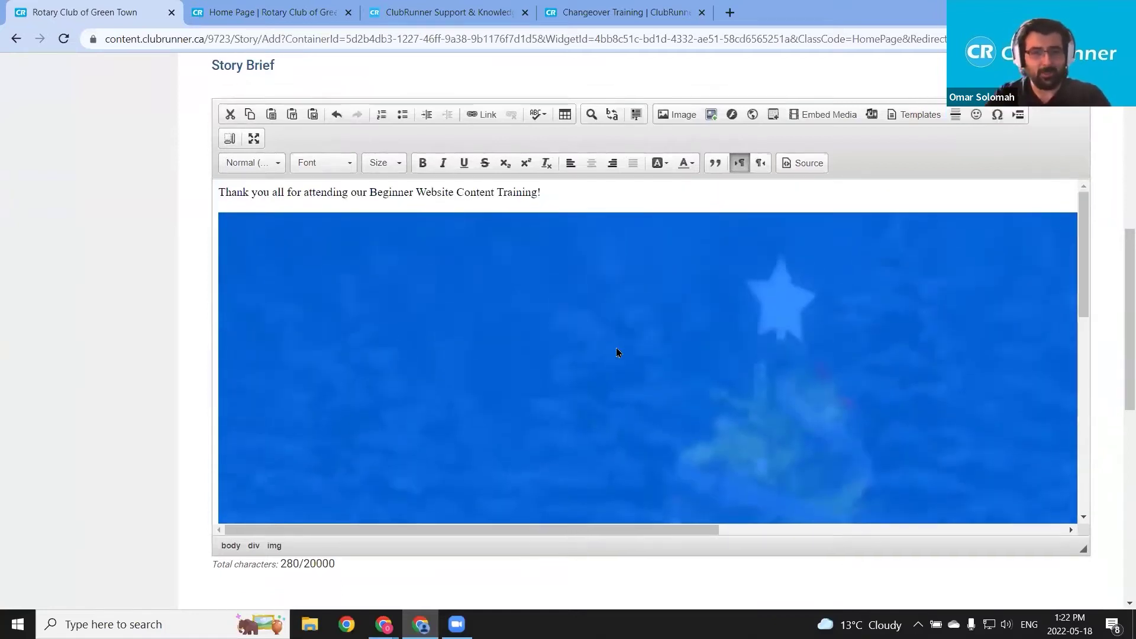
scroll(616, 347, up, 3)
click(809, 233)
scroll(916, 188, down, 3)
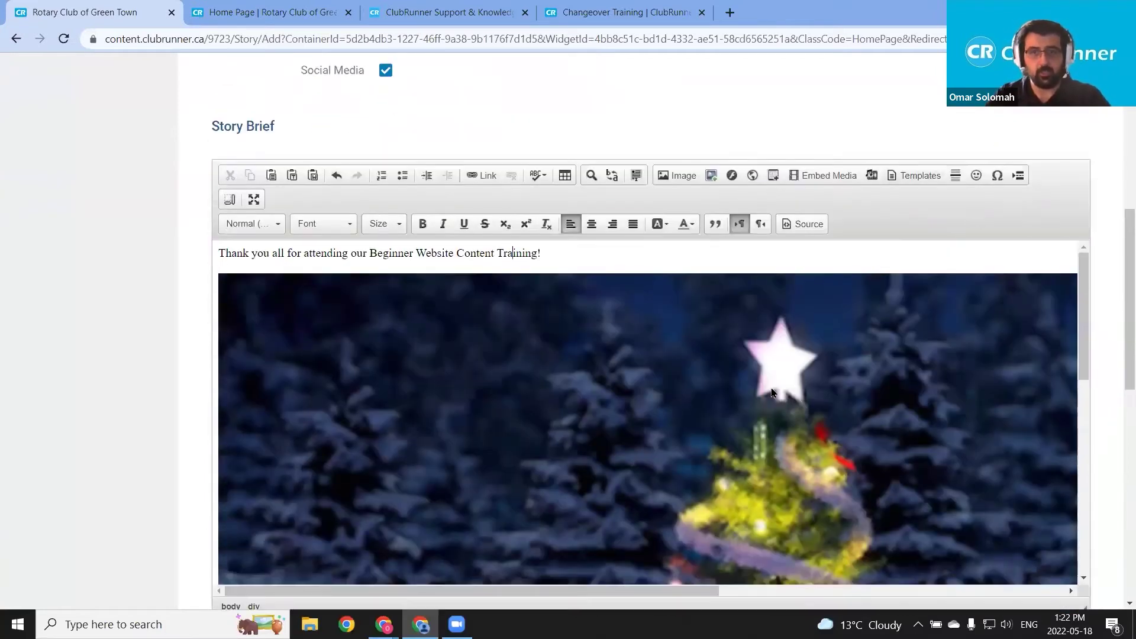
Change the tree image width from 1980 to 500 px, giving 500×281
double_click(724, 402)
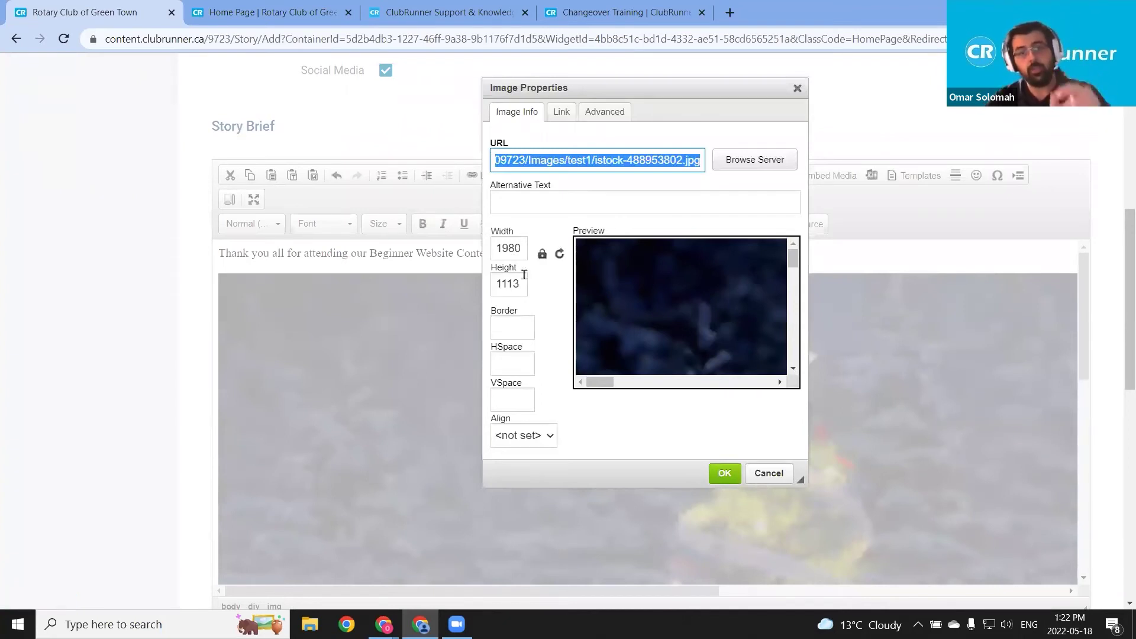
double_click(523, 249)
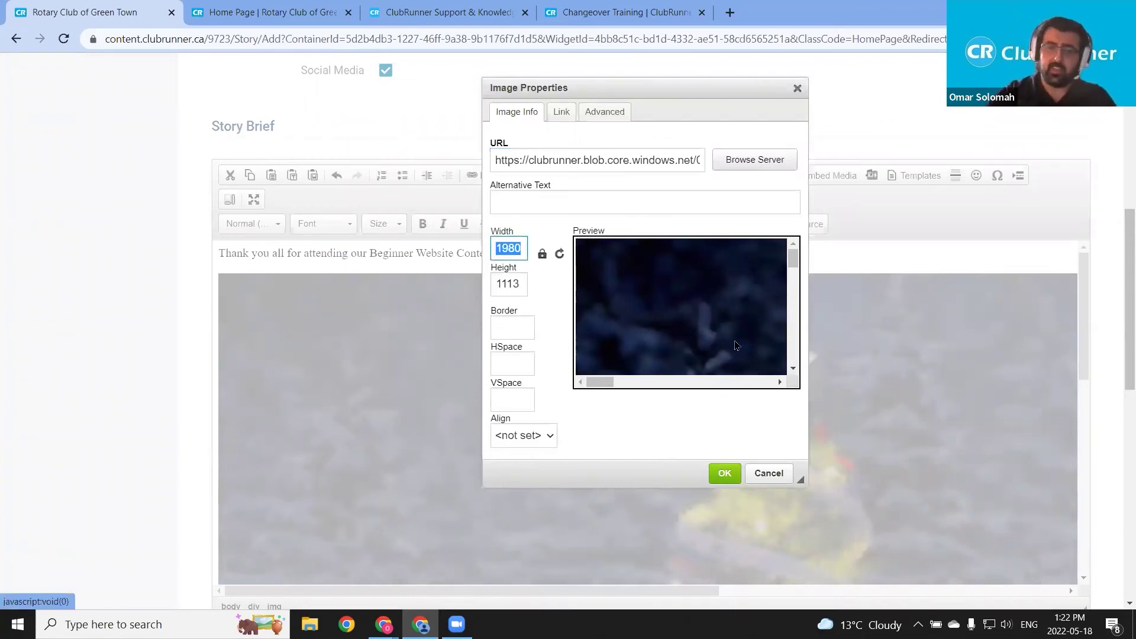
text(500)
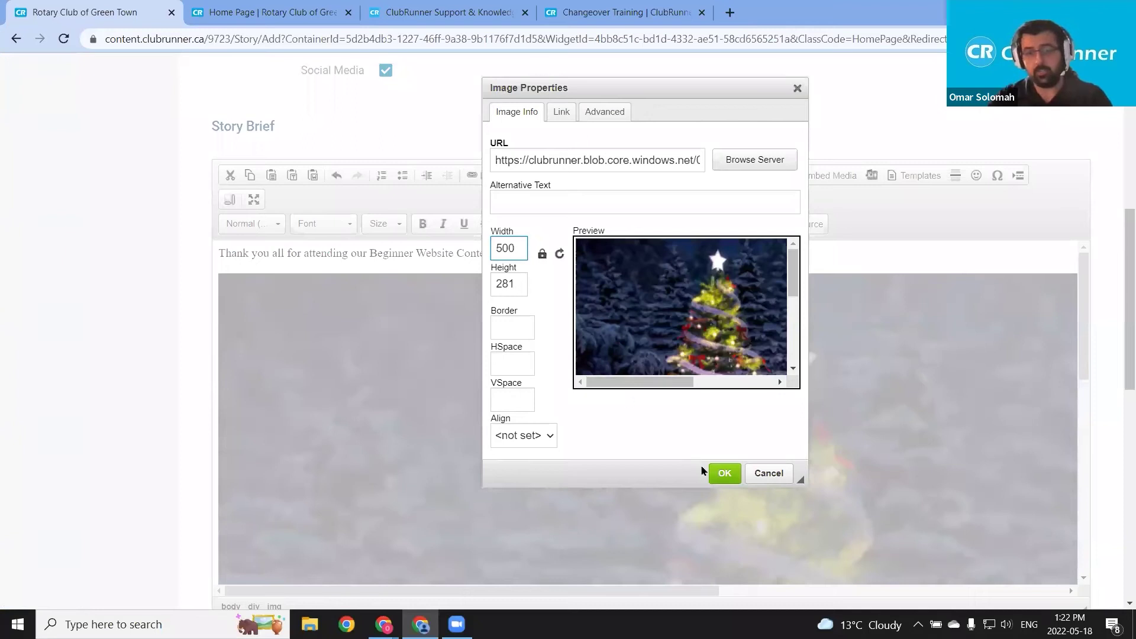
click(726, 474)
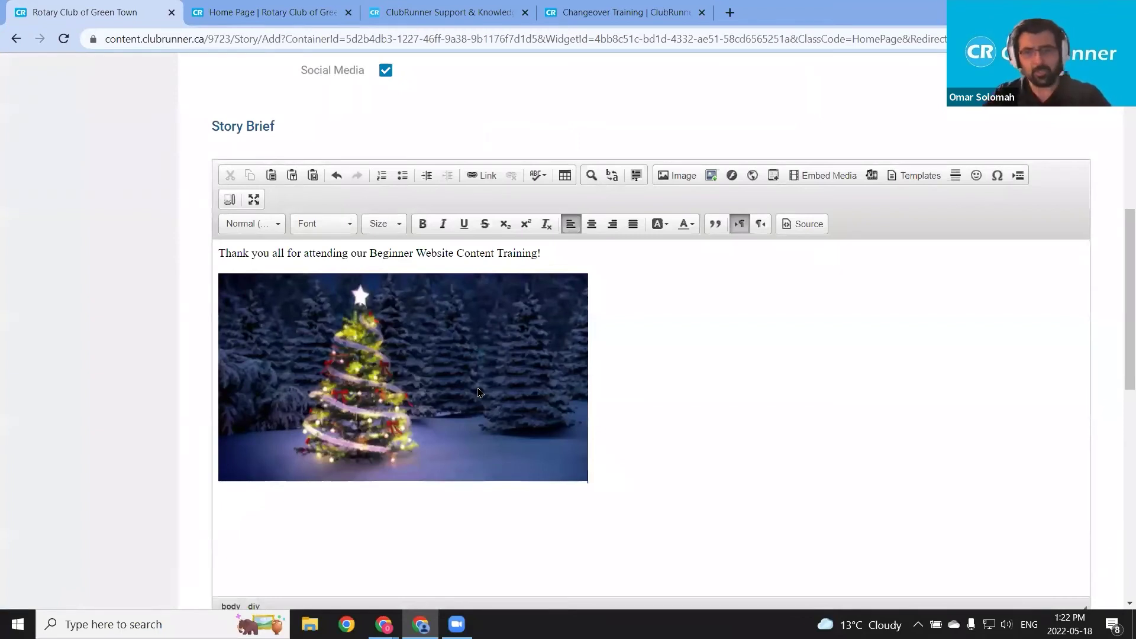
click(450, 358)
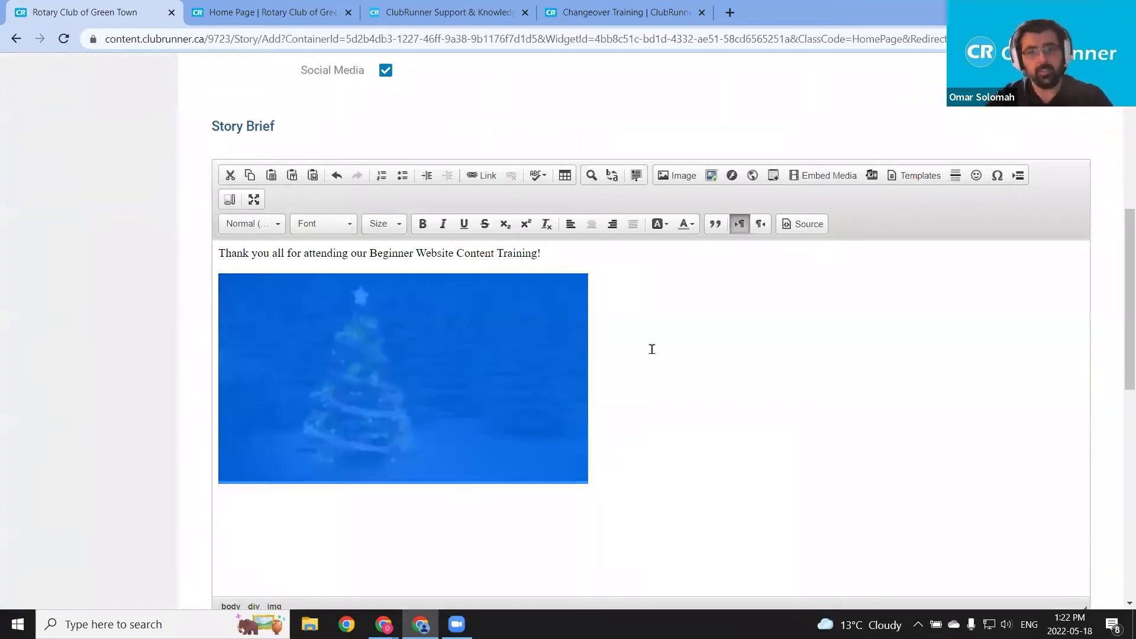
click(652, 347)
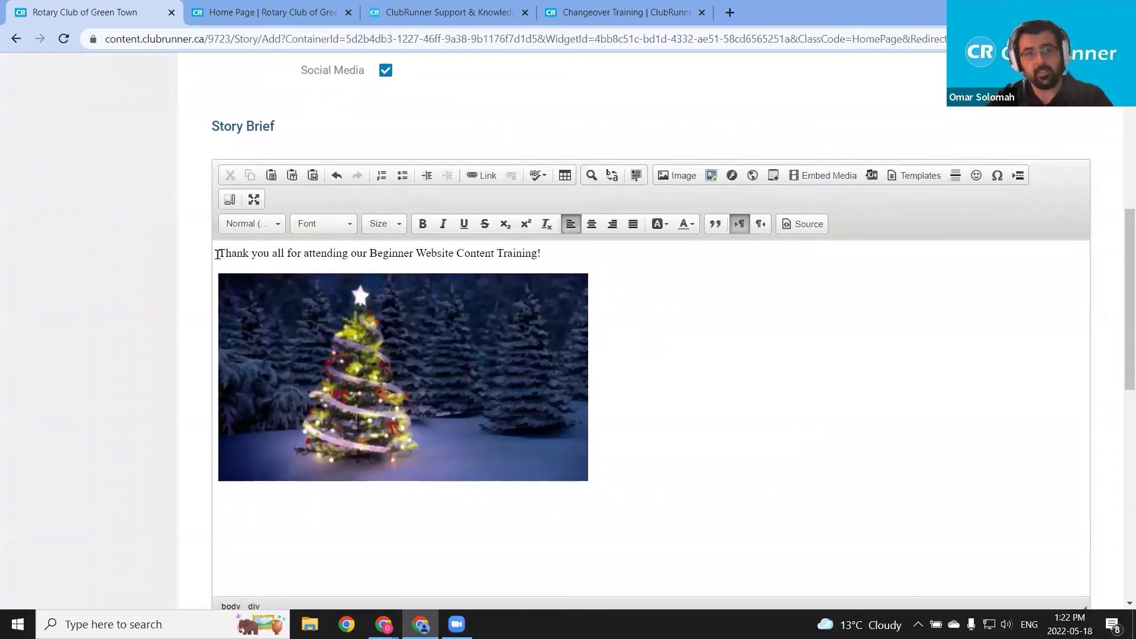
Set the tree image's Align property to Left in Image Properties
drag(217, 254, 558, 251)
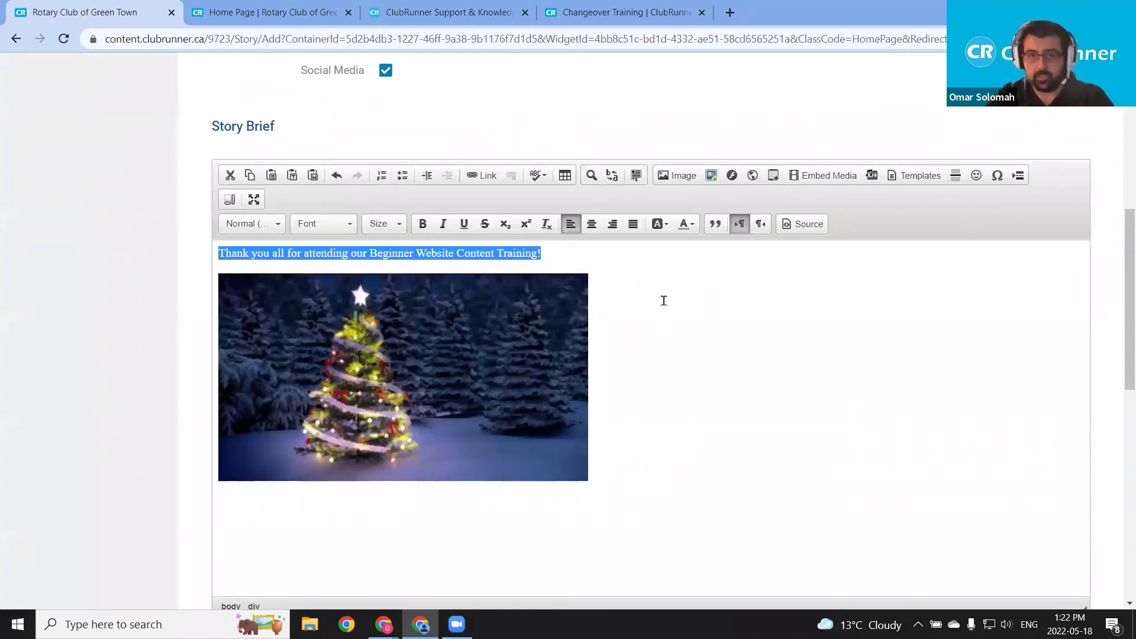
click(466, 431)
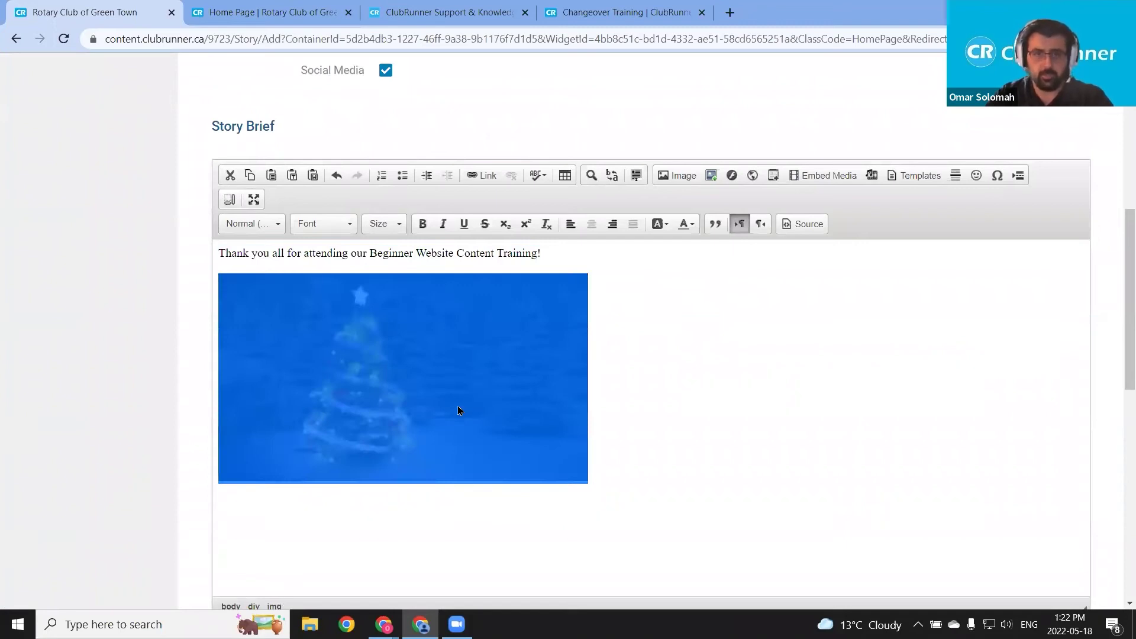
double_click(458, 407)
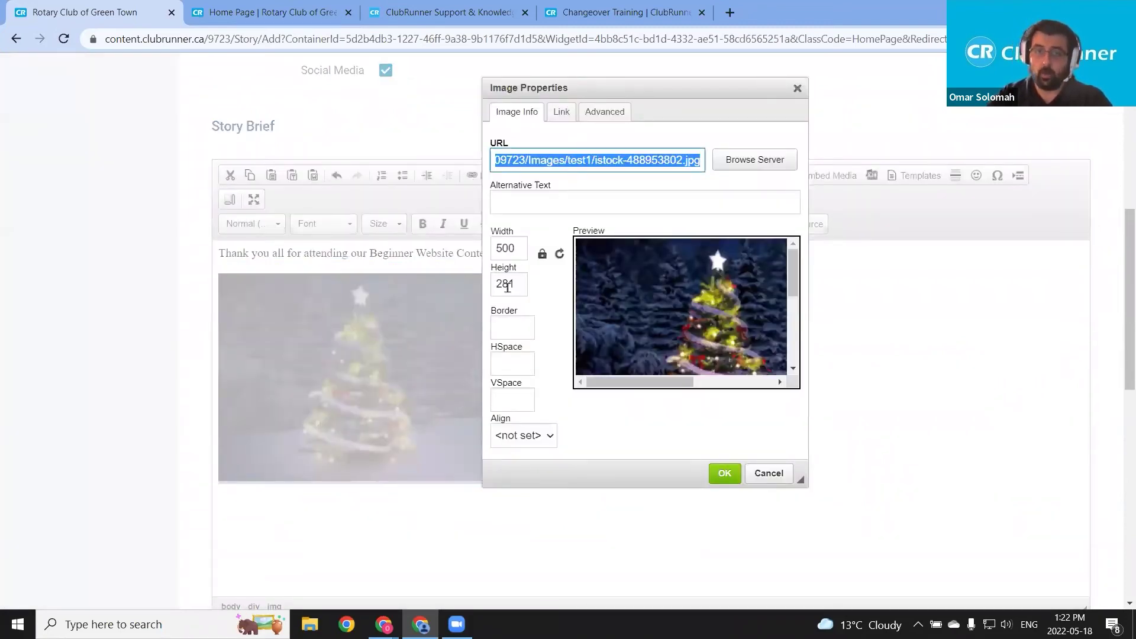
click(541, 436)
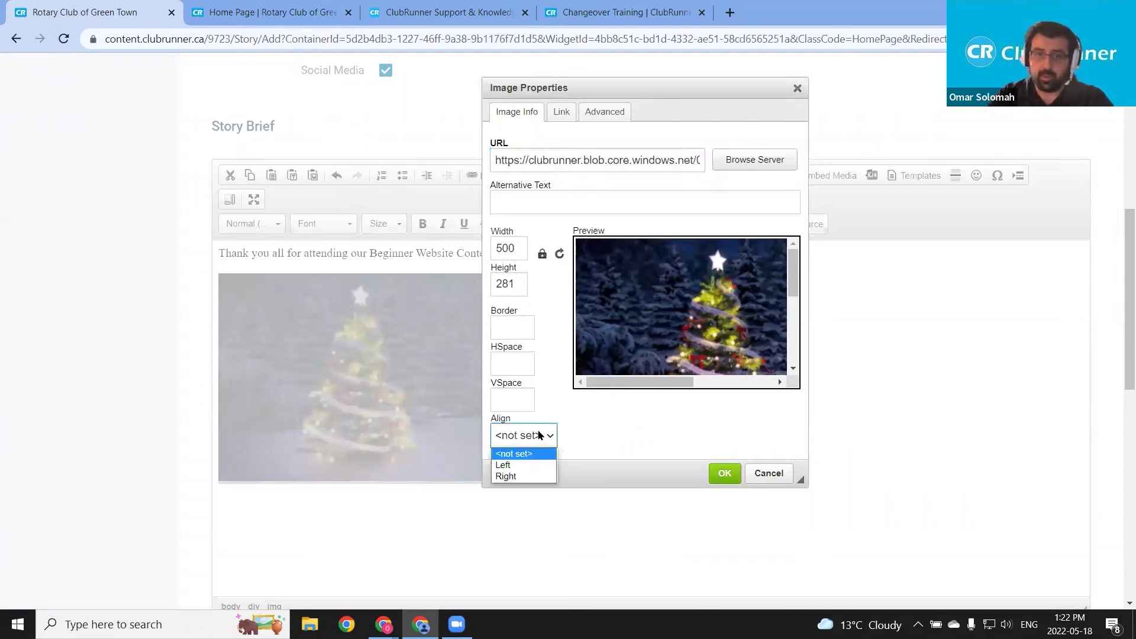
click(528, 466)
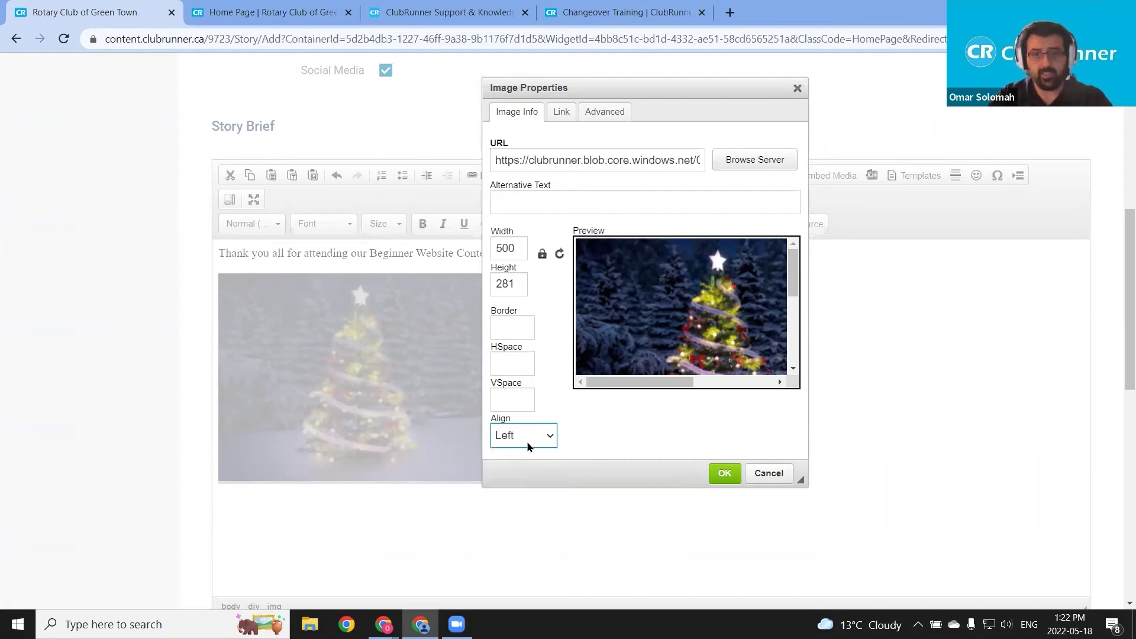
click(726, 483)
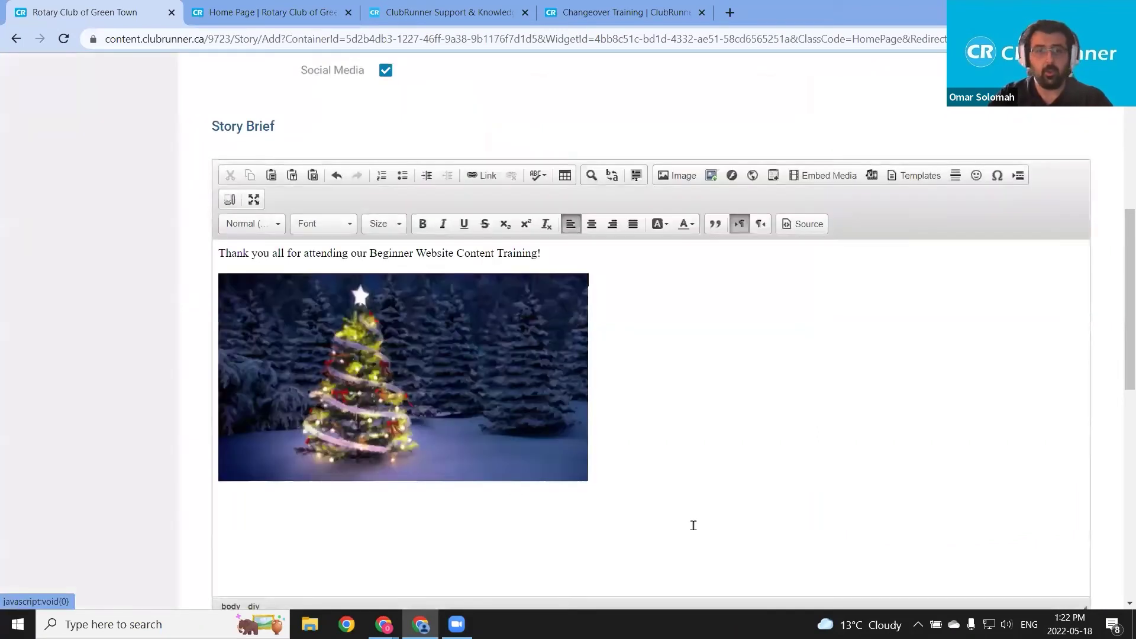
Reopen Image Properties to check the left alignment, closing without changes
double_click(535, 393)
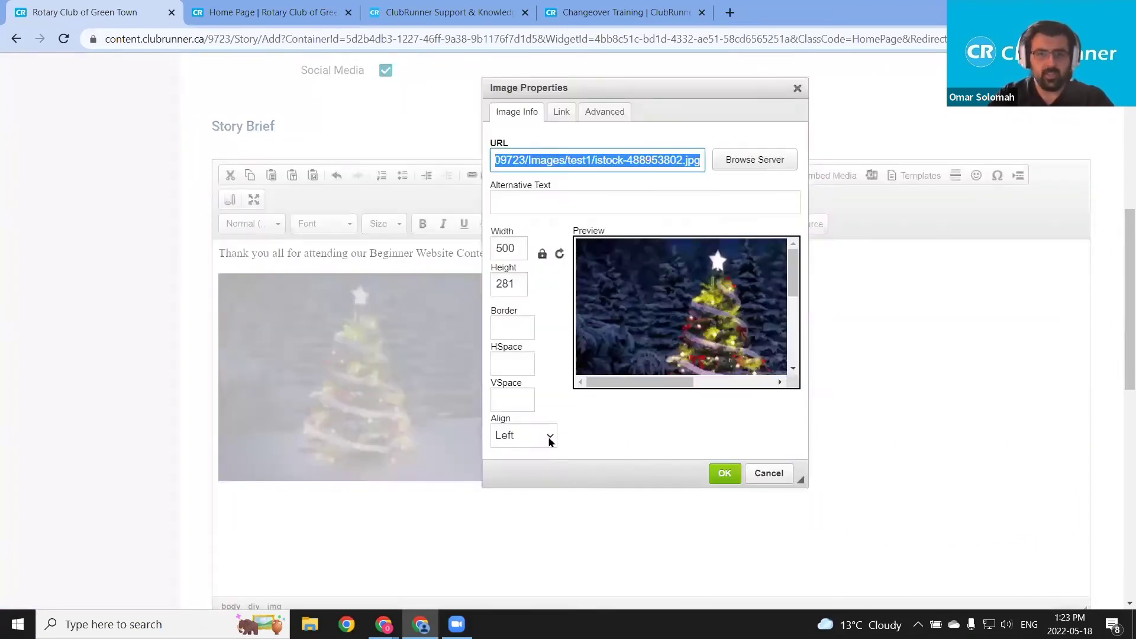
click(769, 474)
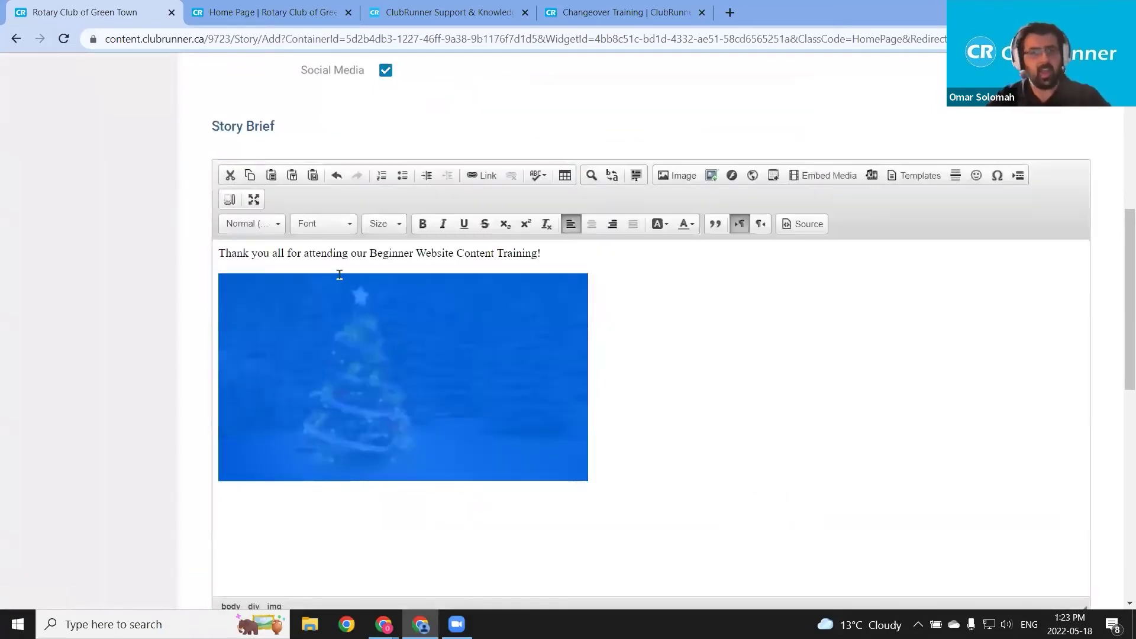
drag(220, 250, 540, 253)
click(657, 423)
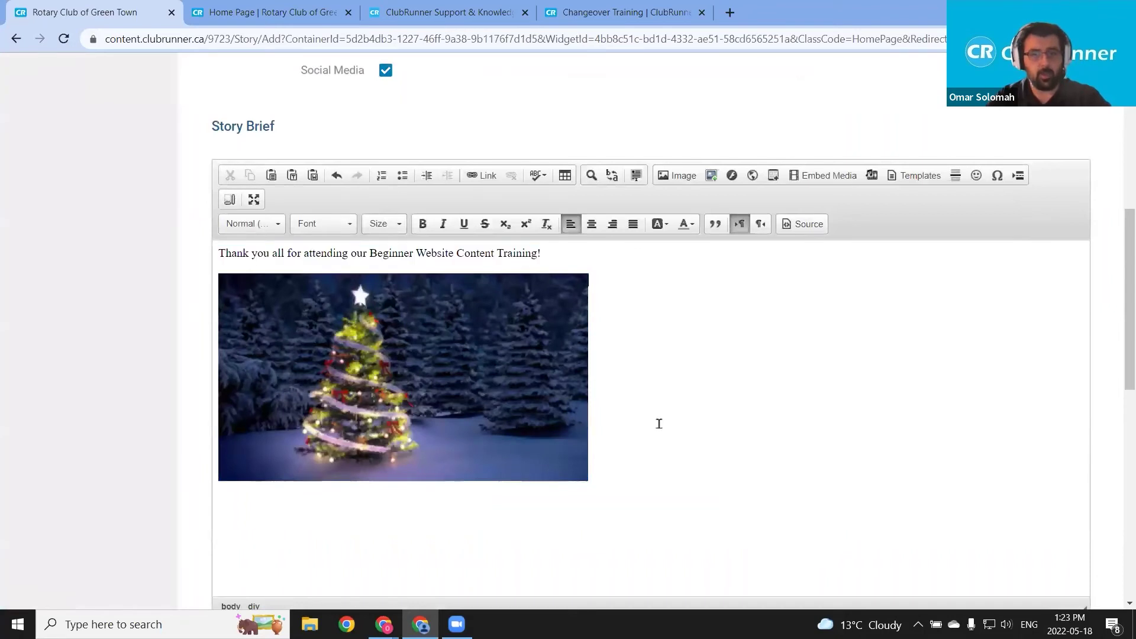
click(502, 374)
drag(437, 374, 551, 260)
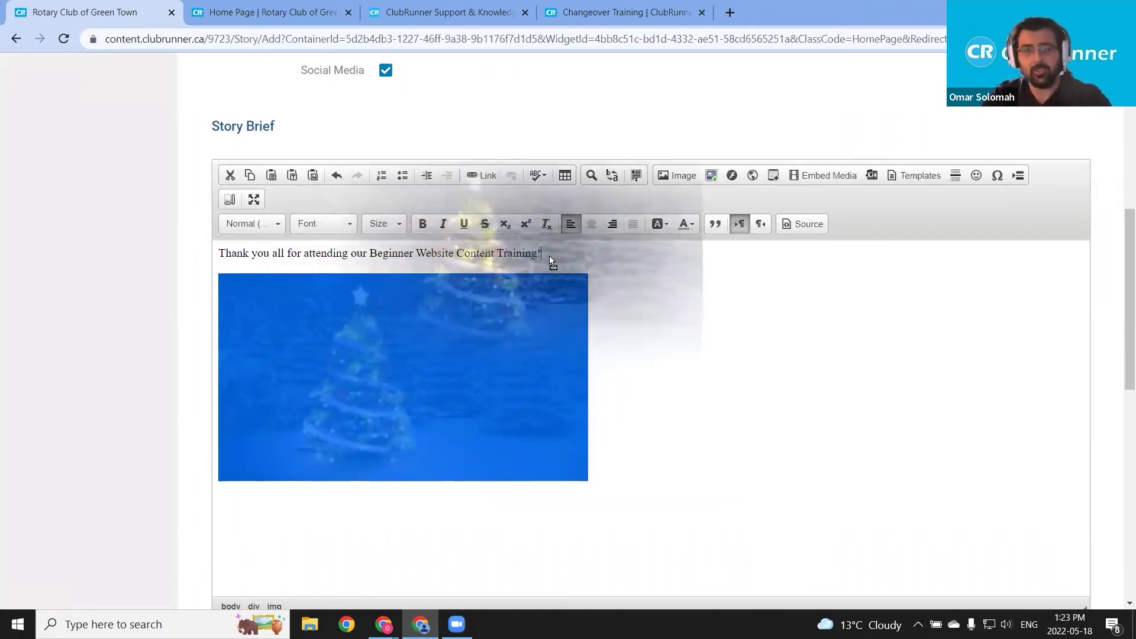
drag(551, 261, 221, 259)
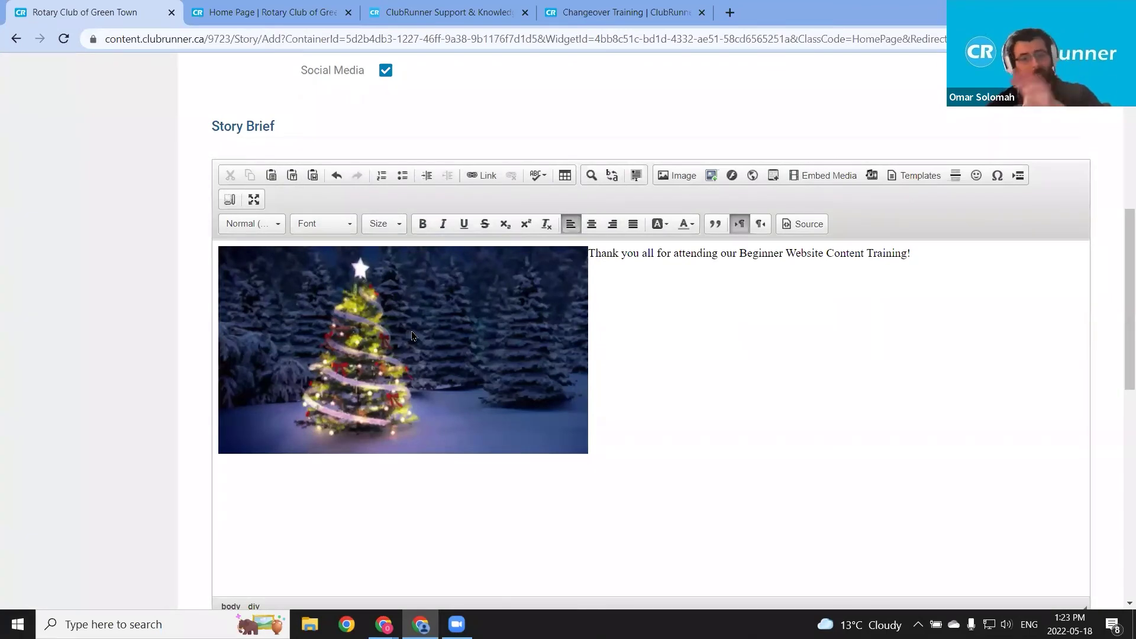
drag(589, 253, 607, 253)
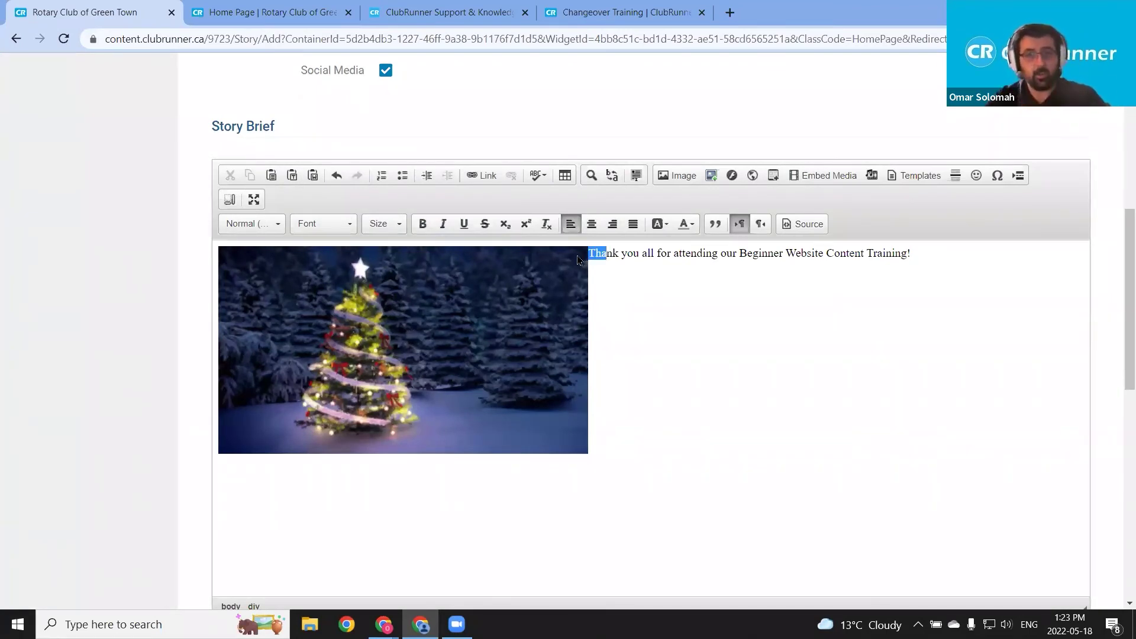
click(595, 271)
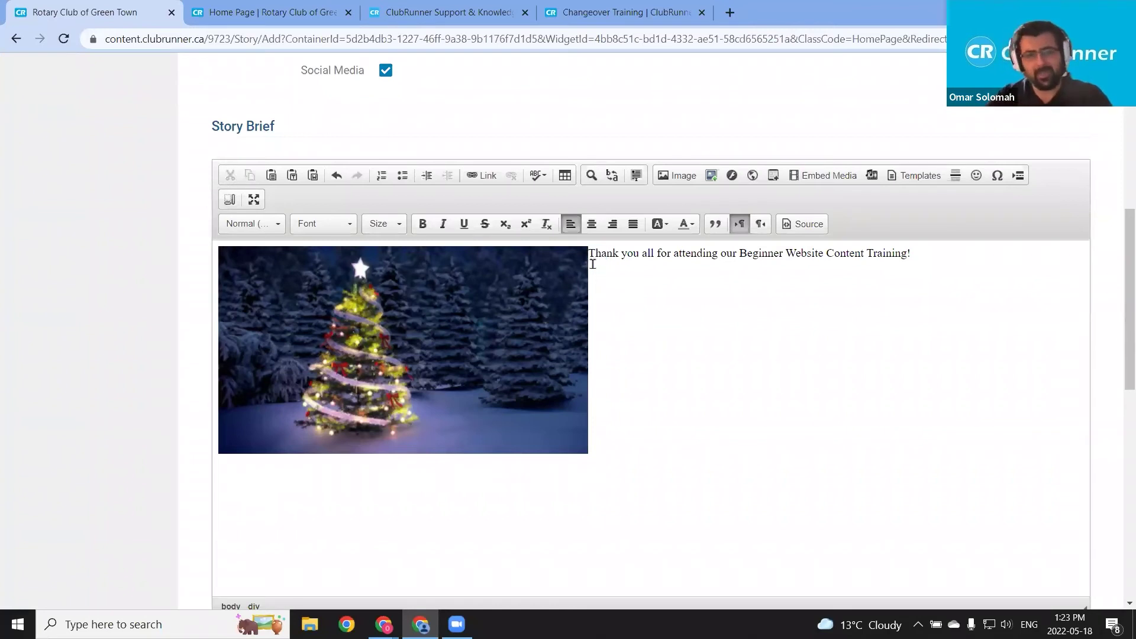
drag(583, 261, 613, 254)
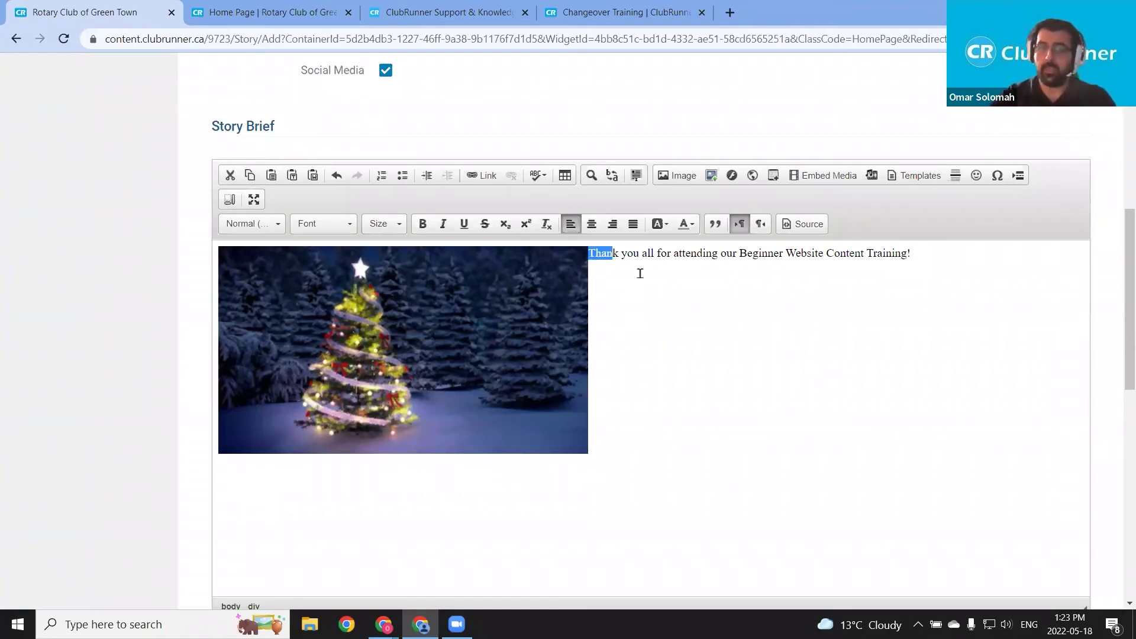
click(652, 292)
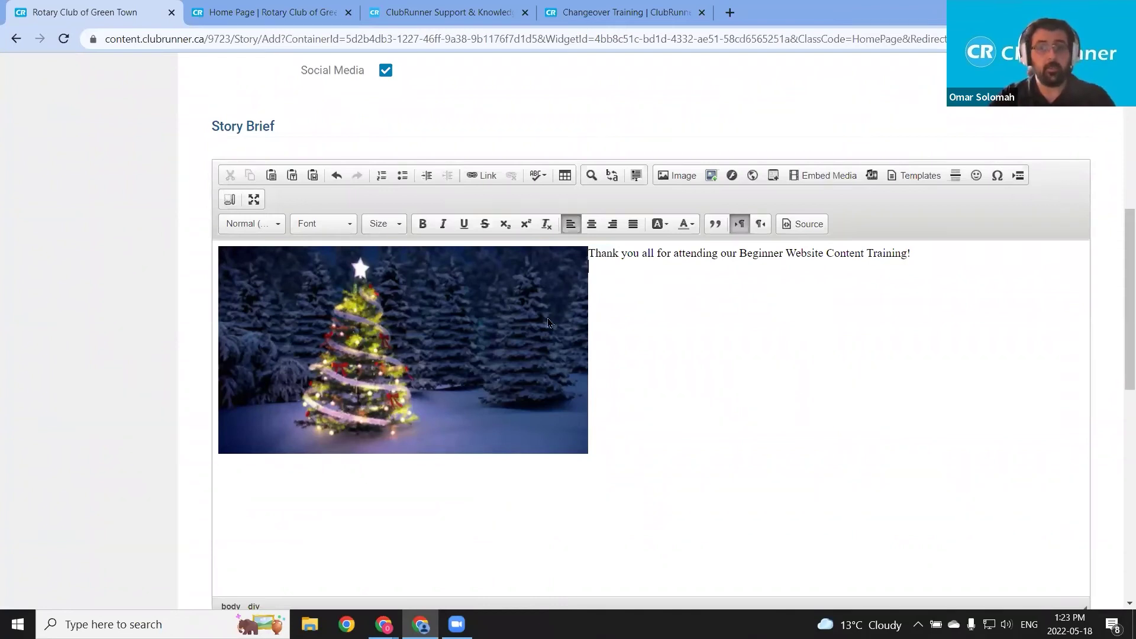
Give the tree image HSpace 5 and VSpace 5
double_click(544, 320)
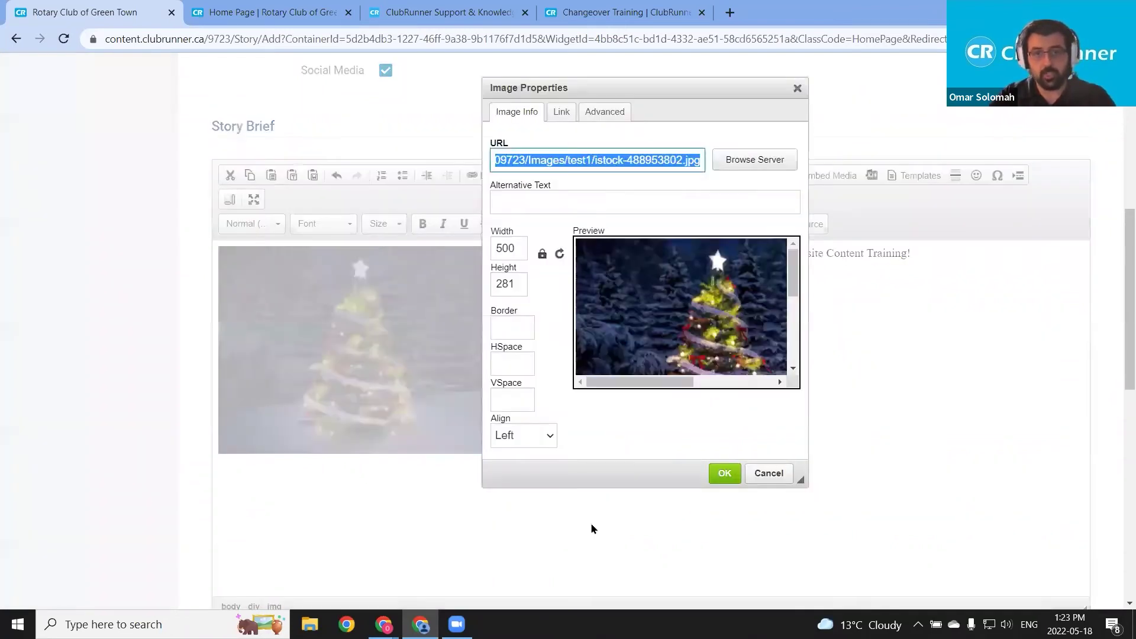
click(514, 365)
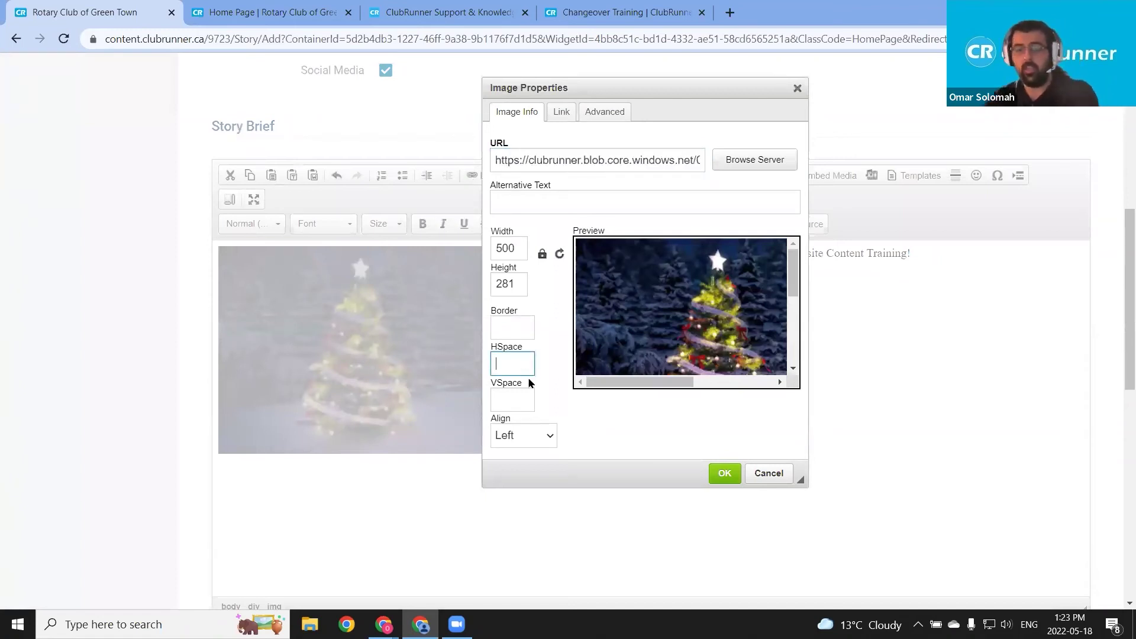
text(5)
click(521, 397)
text(5)
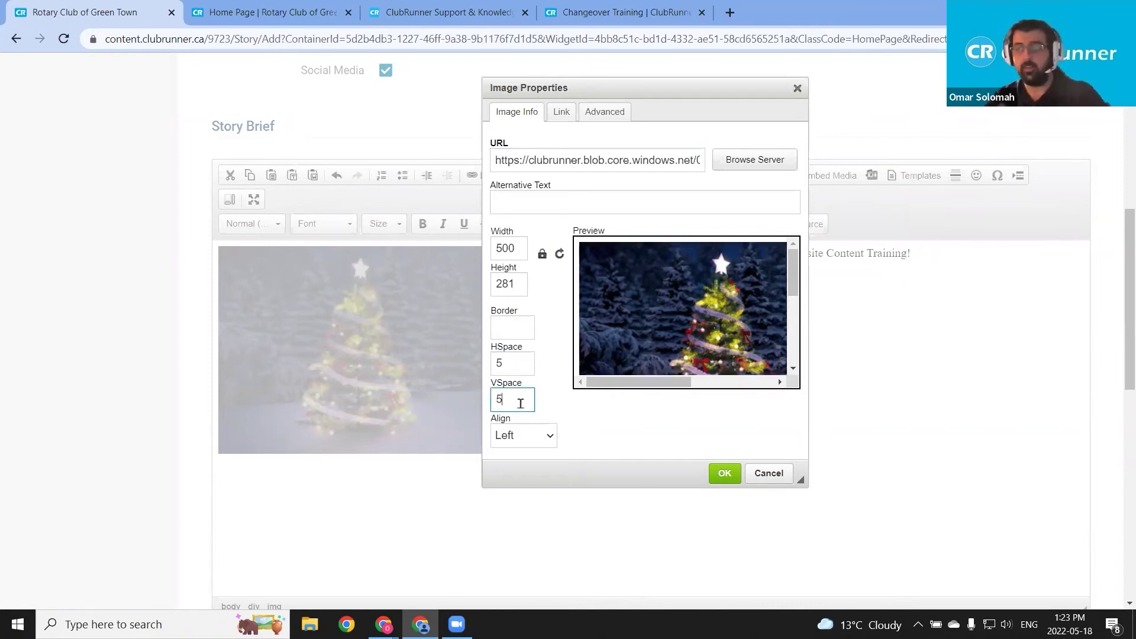
click(725, 475)
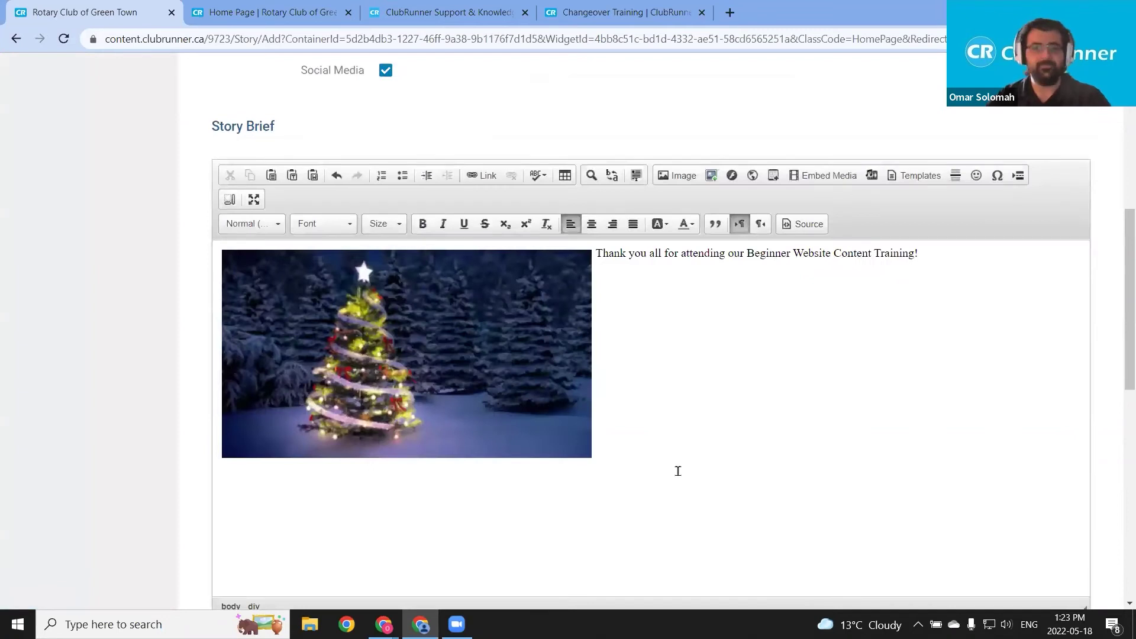
Clear the tree image's VSpace value, keeping HSpace at 5
drag(614, 254, 595, 253)
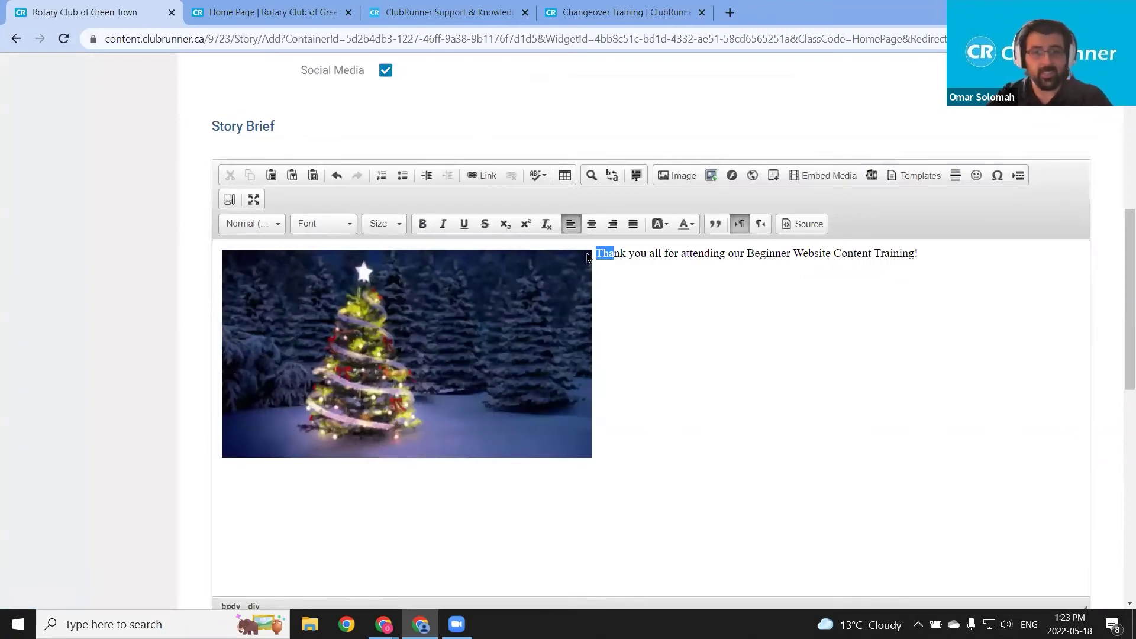
click(598, 251)
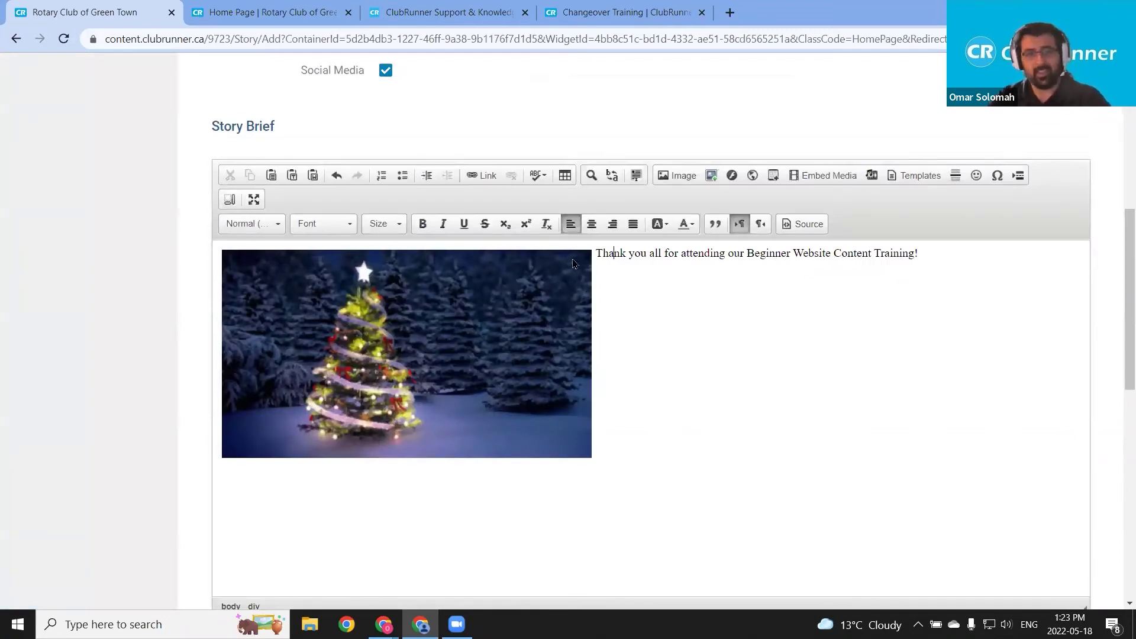
double_click(517, 300)
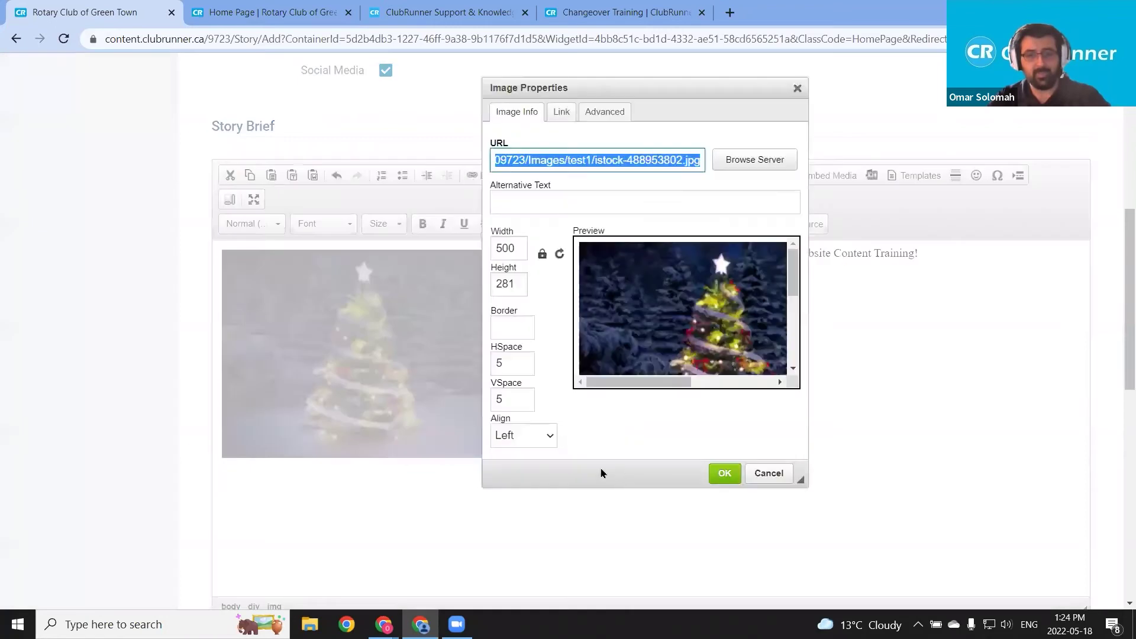
double_click(523, 396)
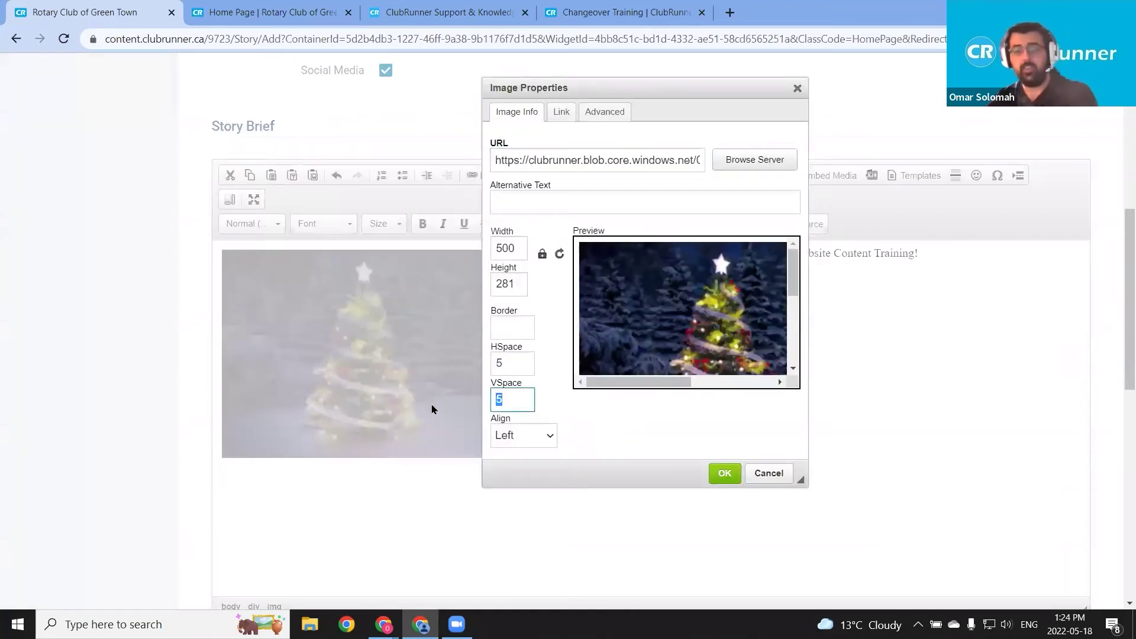
key(BackSpace)
click(725, 474)
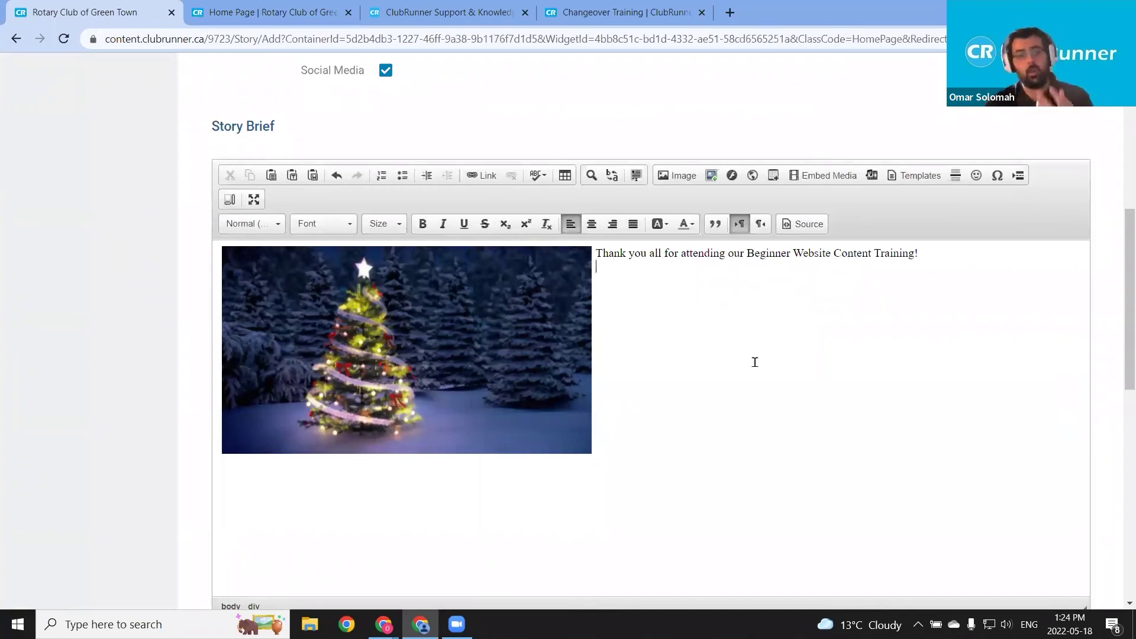
Type 'Story Content' into the Story Content editor
scroll(667, 279, down, 4)
scroll(599, 379, down, 2)
click(443, 487)
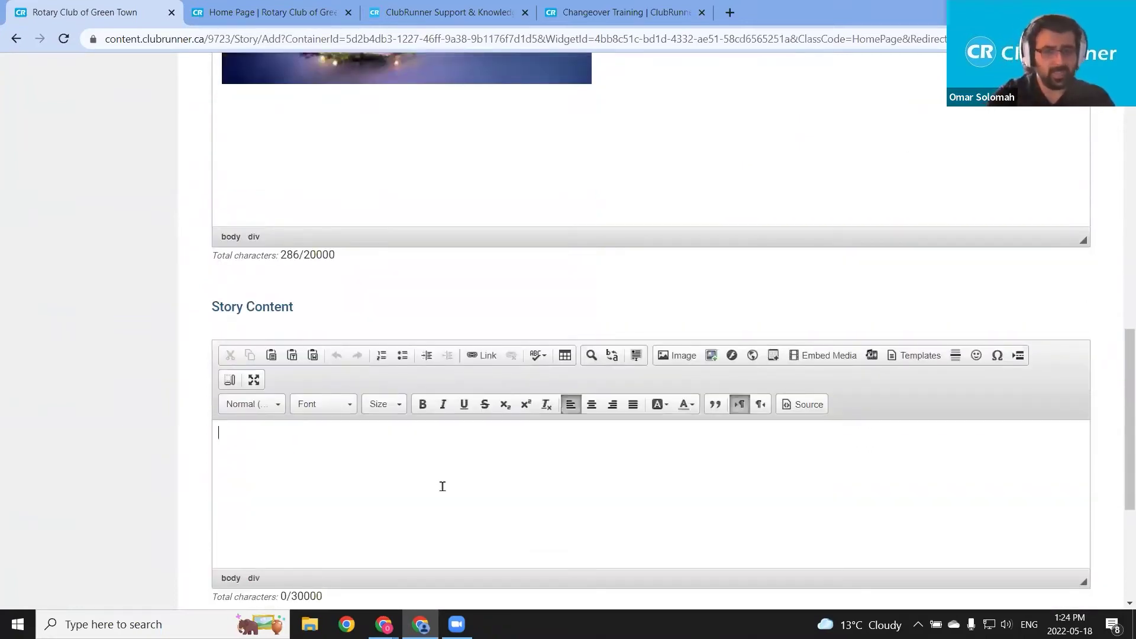
text(C)
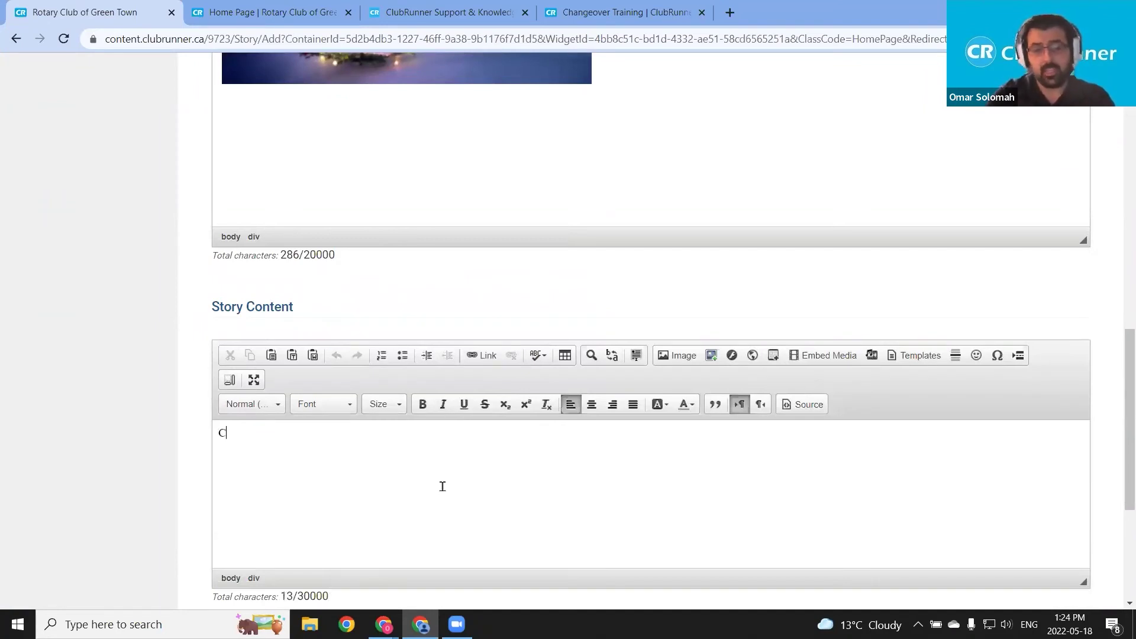
text(Story Content)
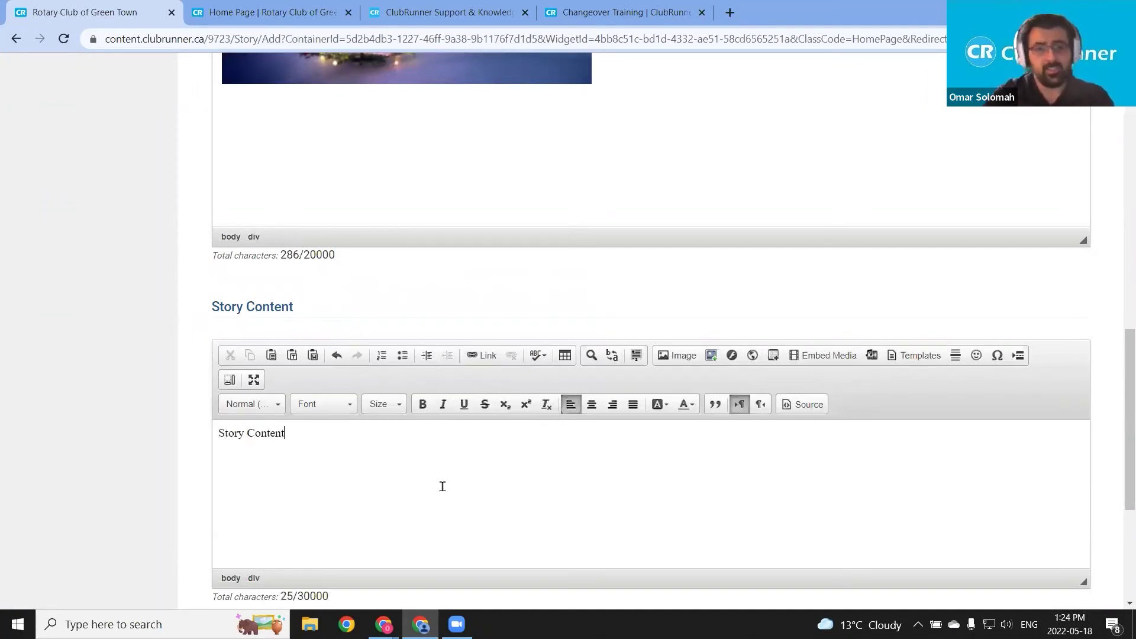
Paste repeated copies of 'Story Content' until the editor reaches 481 characters
drag(304, 436, 198, 445)
key(ctrl+c)
click(325, 438)
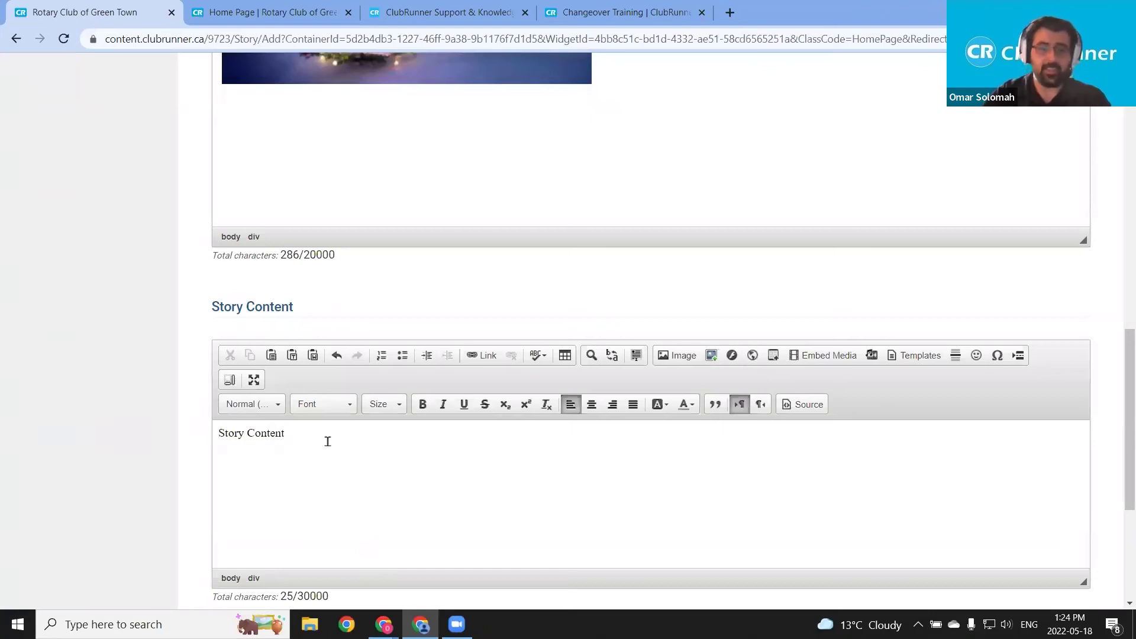
key(ctrl+v)
key(ctrl+v)
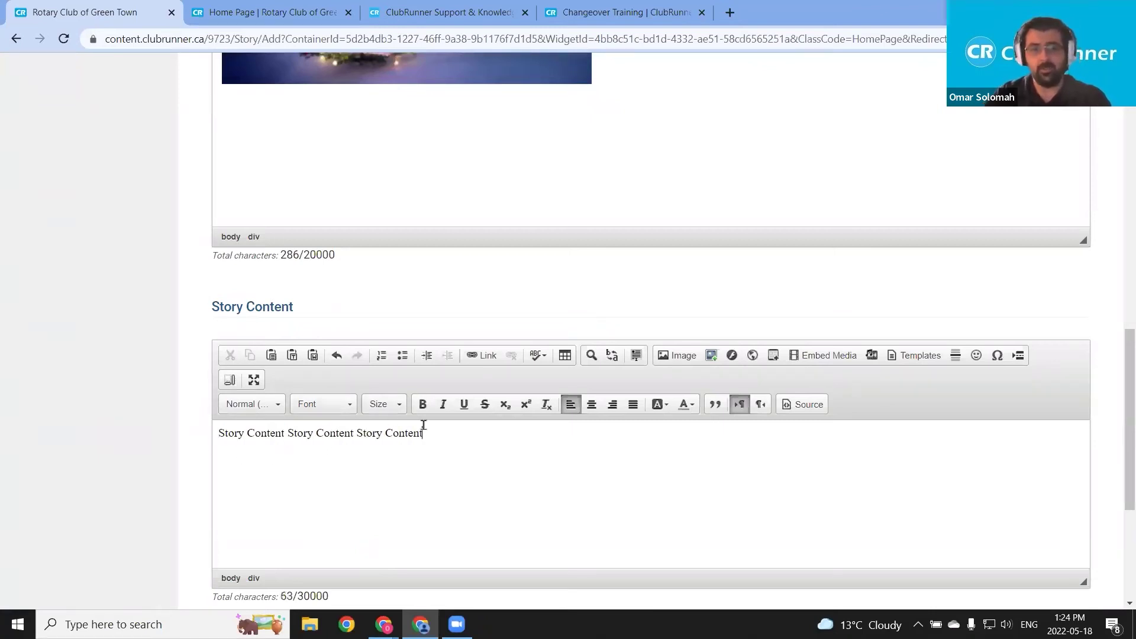
drag(411, 431, 355, 432)
key(ctrl+c)
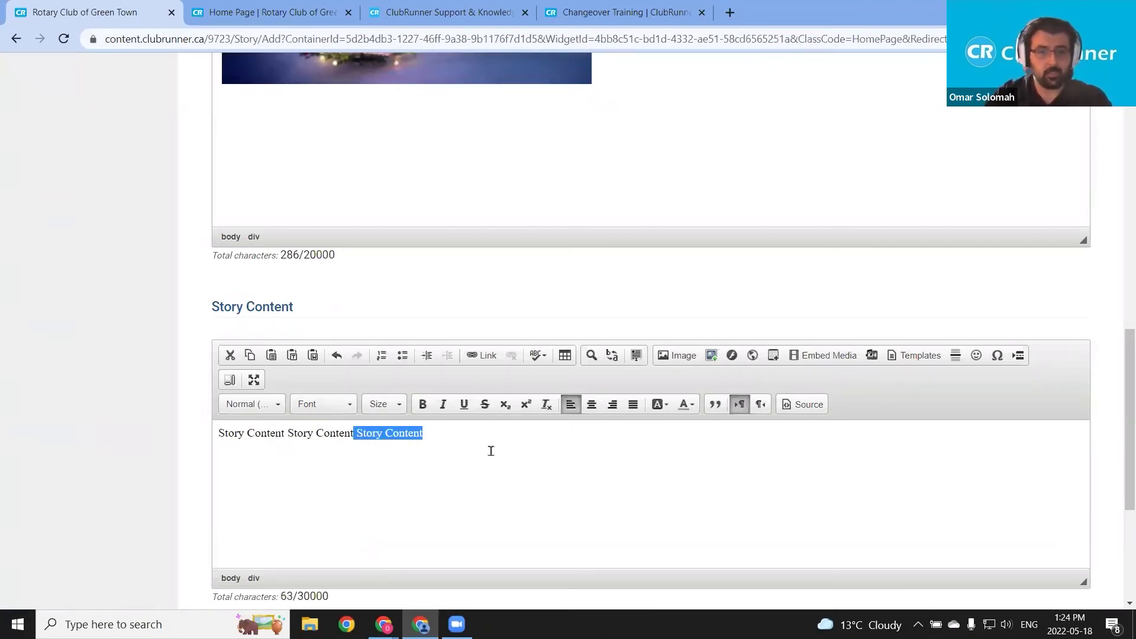
click(475, 425)
key(ctrl+v)
key(ctrl+v)
key(ctrl+v)
key(ctrl+v)
key(ctrl+v)
key(ctrl+v)
key(ctrl+v)
key(ctrl+v)
key(ctrl+v)
key(ctrl+v)
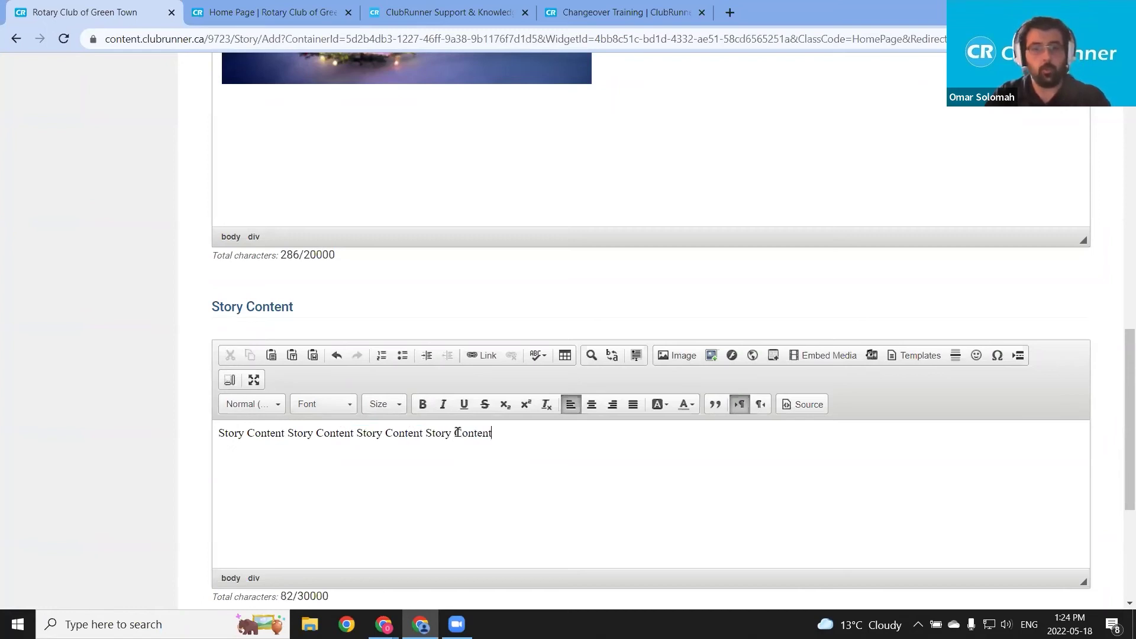
key(ctrl+v)
key(ctrl+v)
key(ctrl+v)
key(ctrl+v)
key(ctrl+v)
key(ctrl+v)
key(ctrl+v)
key(ctrl+v)
key(ctrl+v)
key(ctrl+v)
key(ctrl+v)
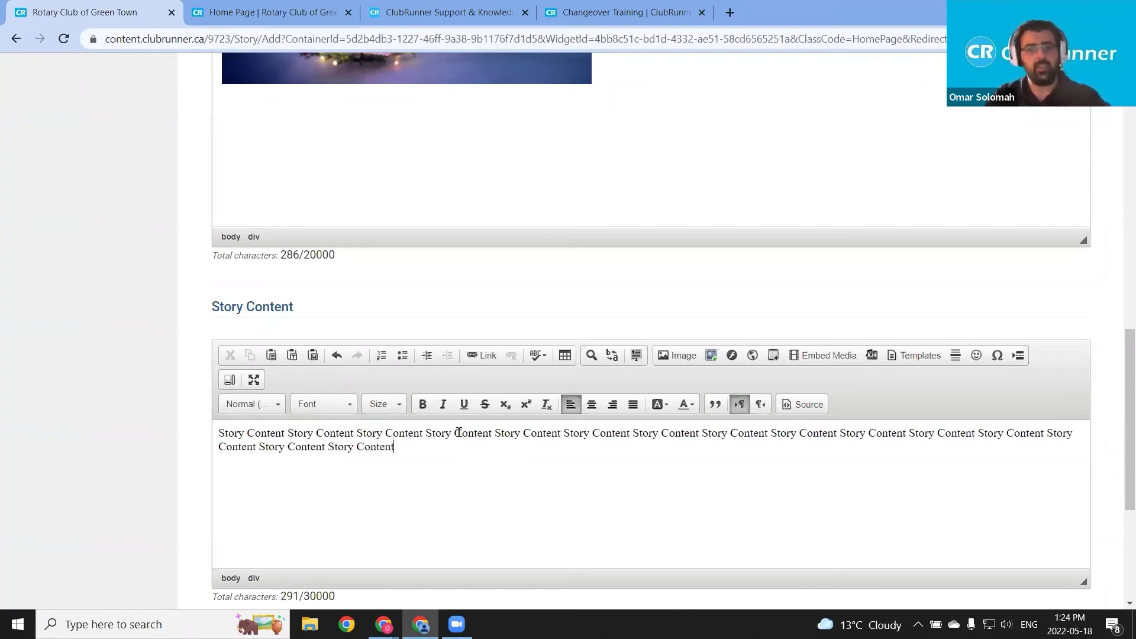
key(ctrl+v)
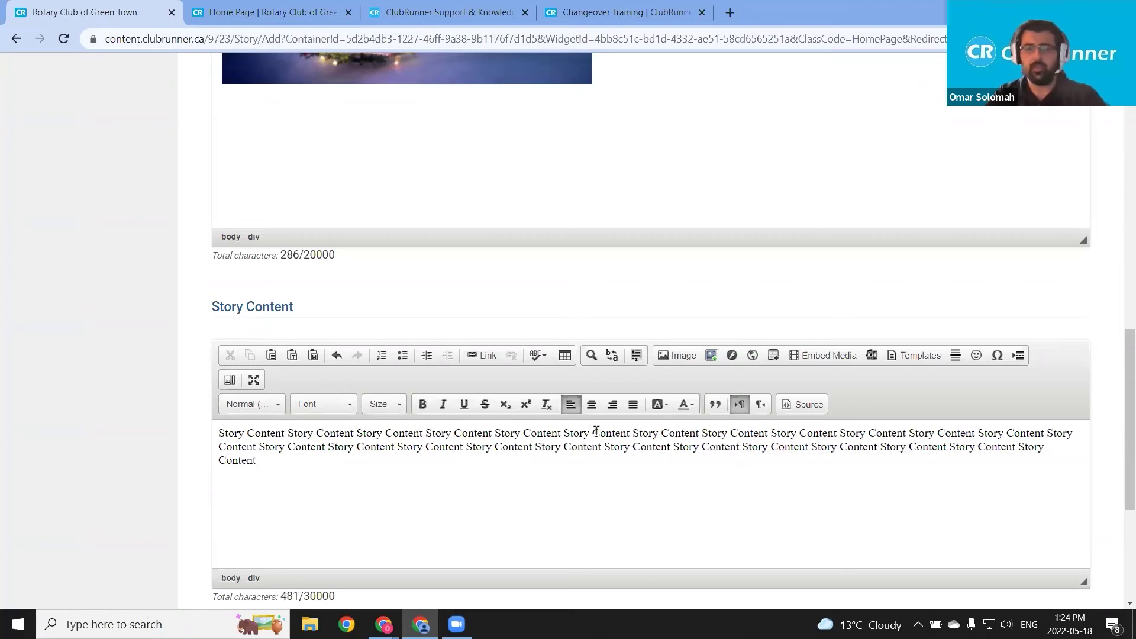
scroll(406, 502, up, 1)
scroll(405, 502, down, 1)
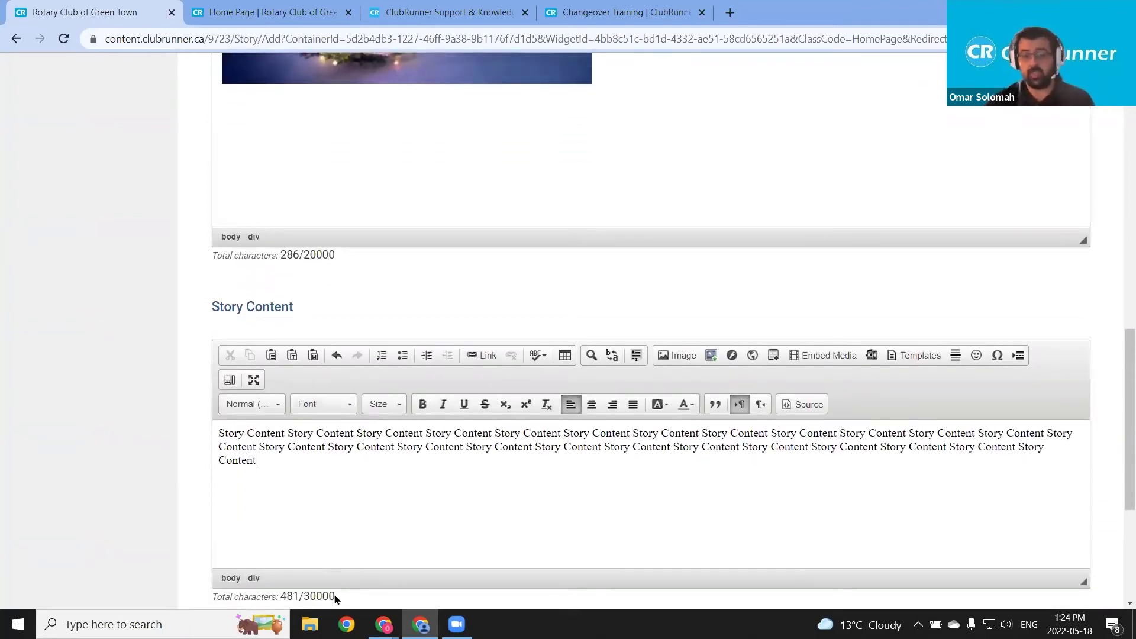
scroll(330, 469, up, 6)
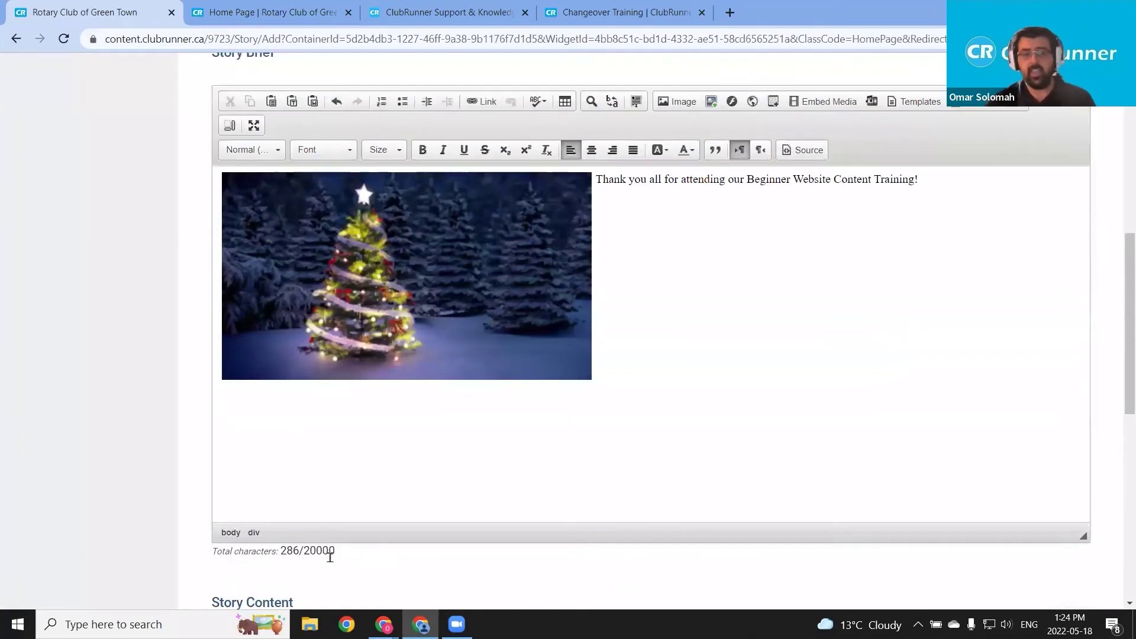
scroll(361, 513, up, 2)
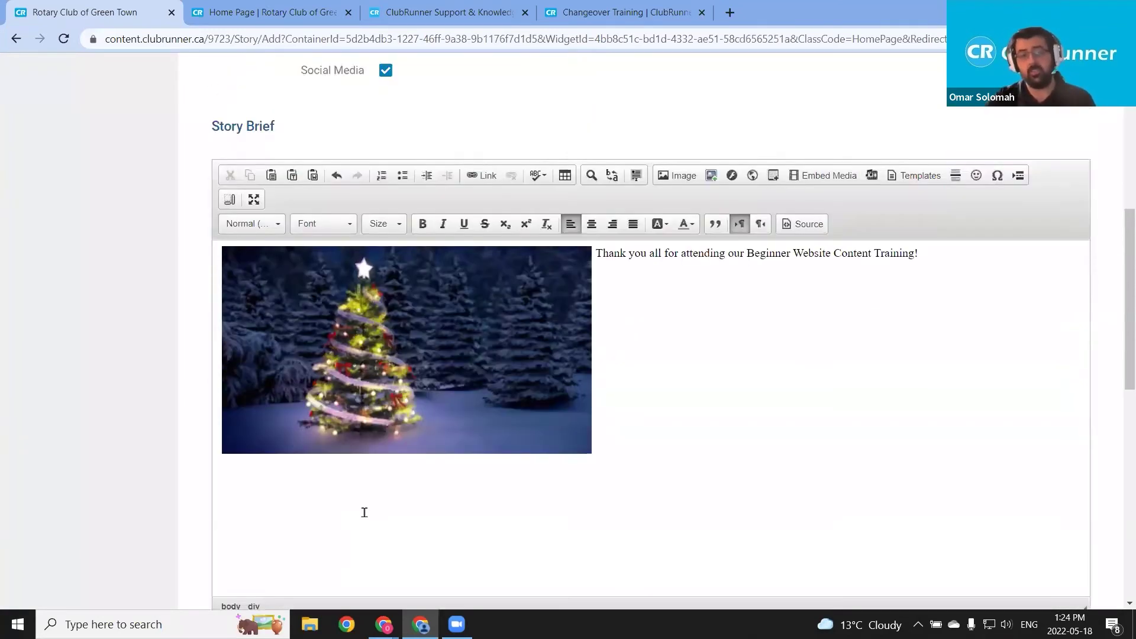
scroll(412, 478, down, 3)
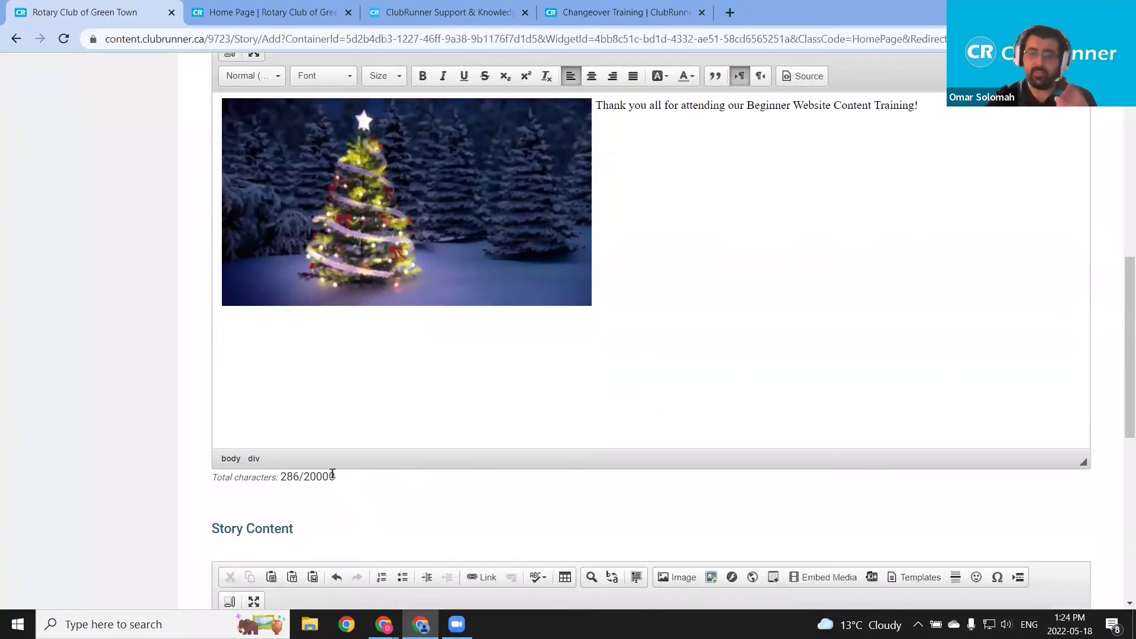
scroll(310, 470, down, 1)
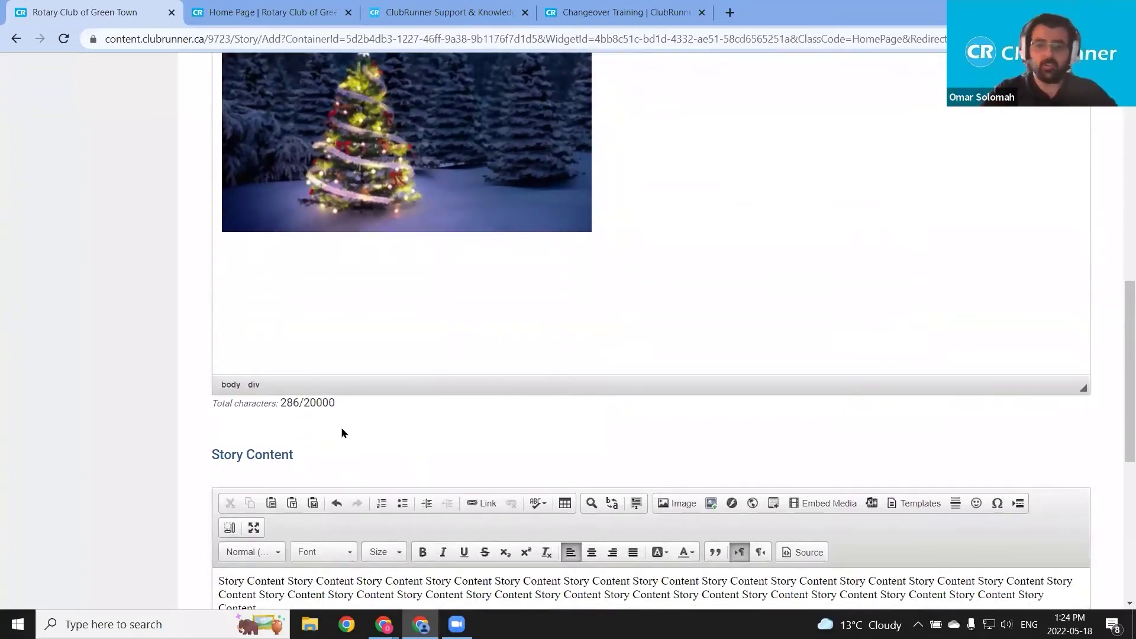
key(ctrl+minus)
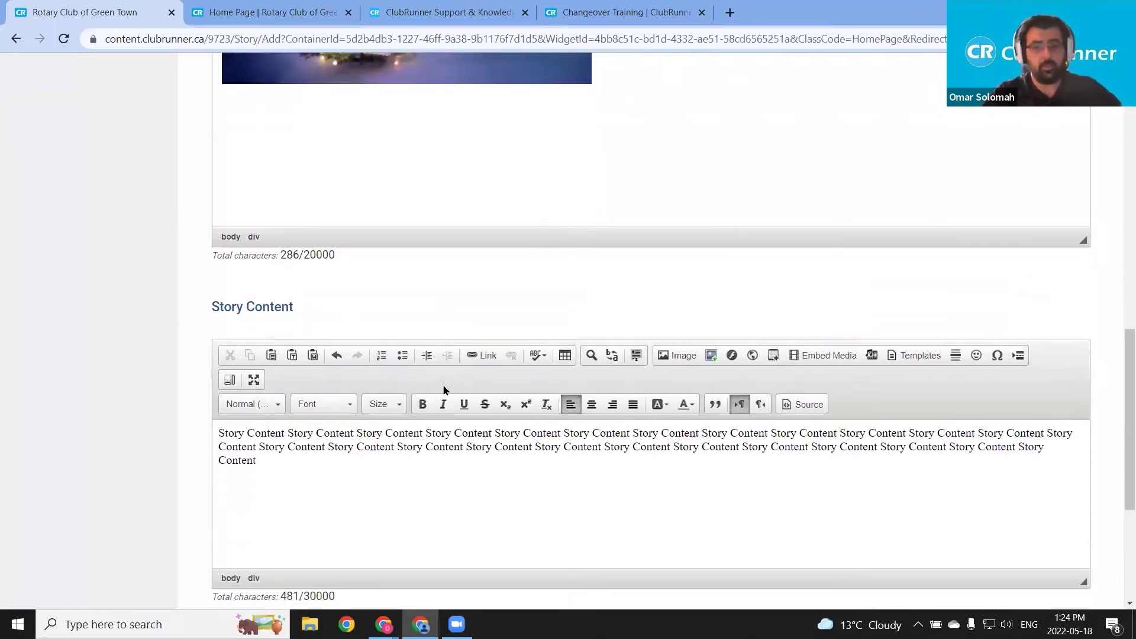
key(ctrl+0)
scroll(459, 372, up, 2)
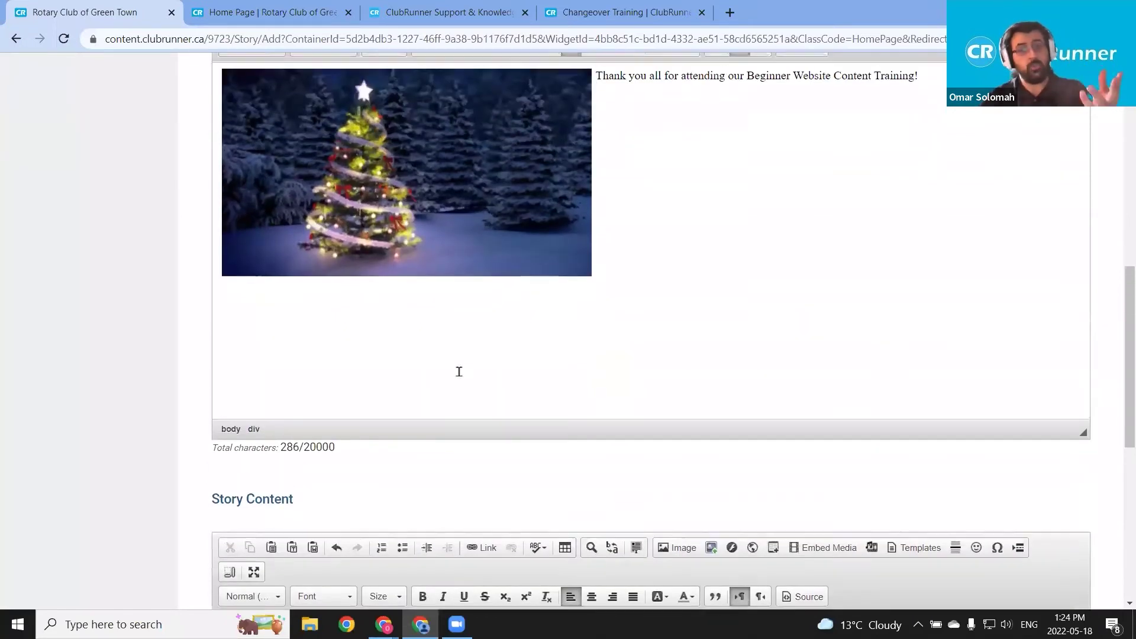
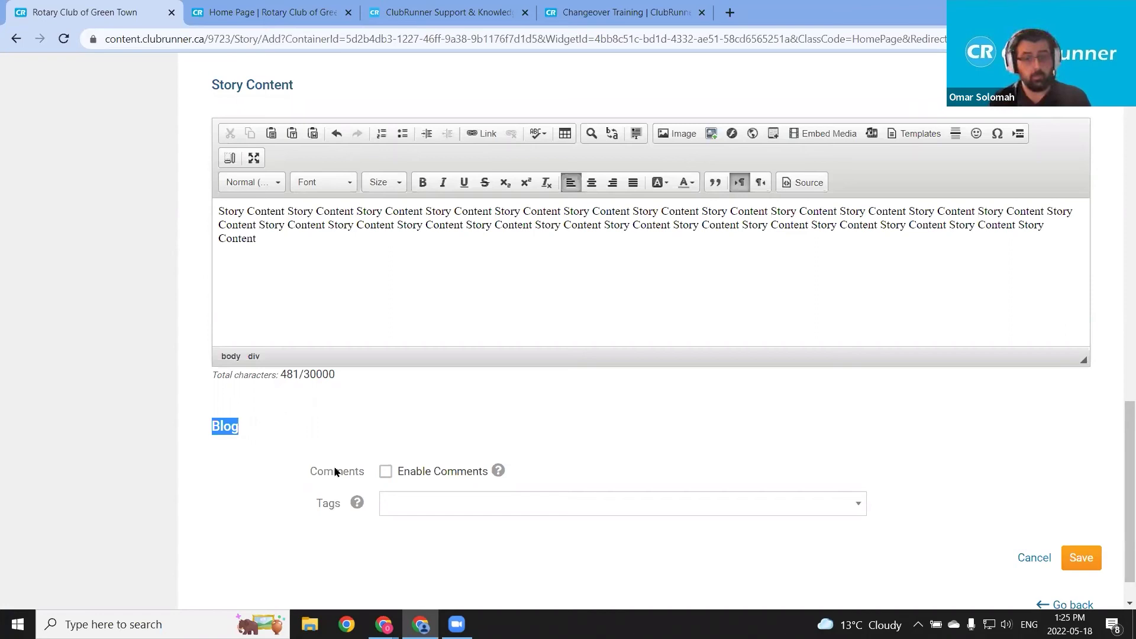
Tick Enable Comments in the Blog section of the new story
drag(314, 502, 293, 516)
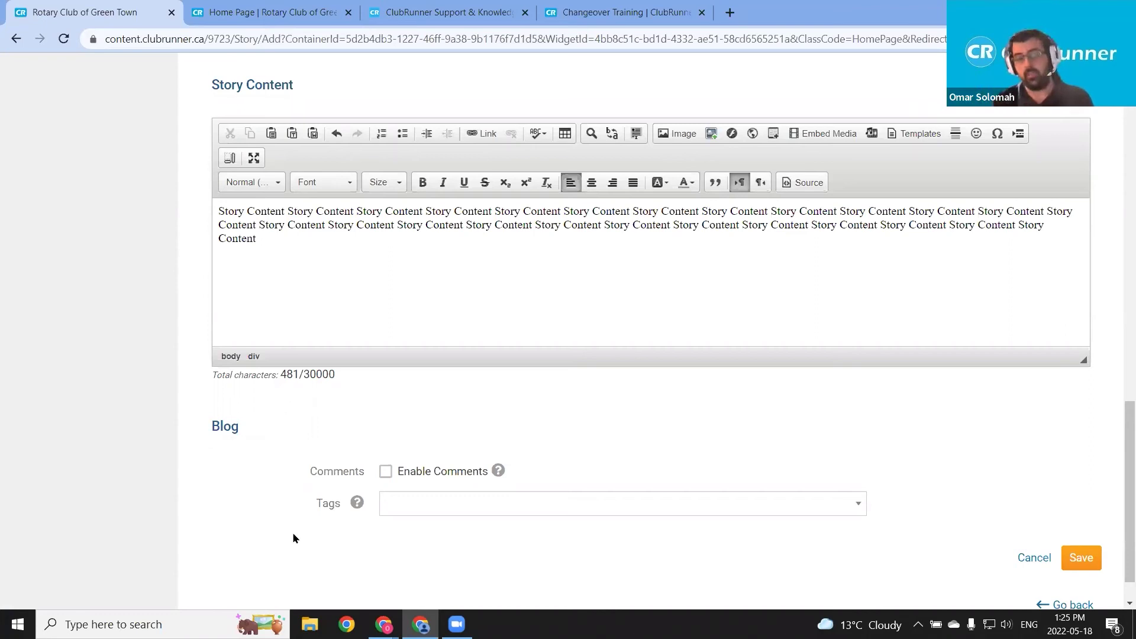
mouse_move(358, 503)
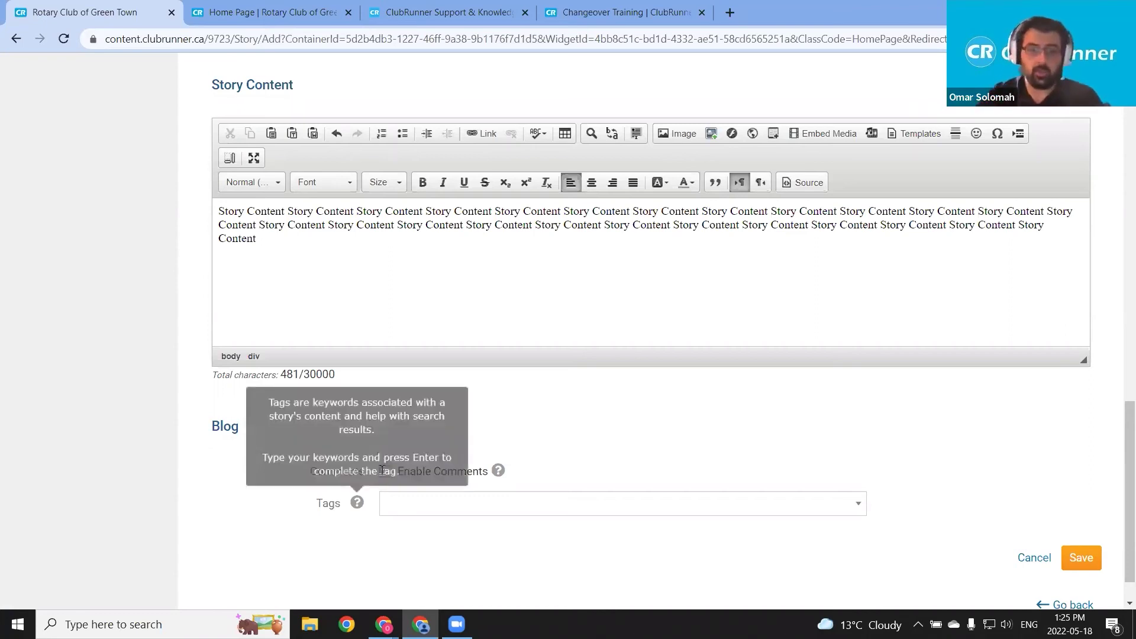
click(393, 472)
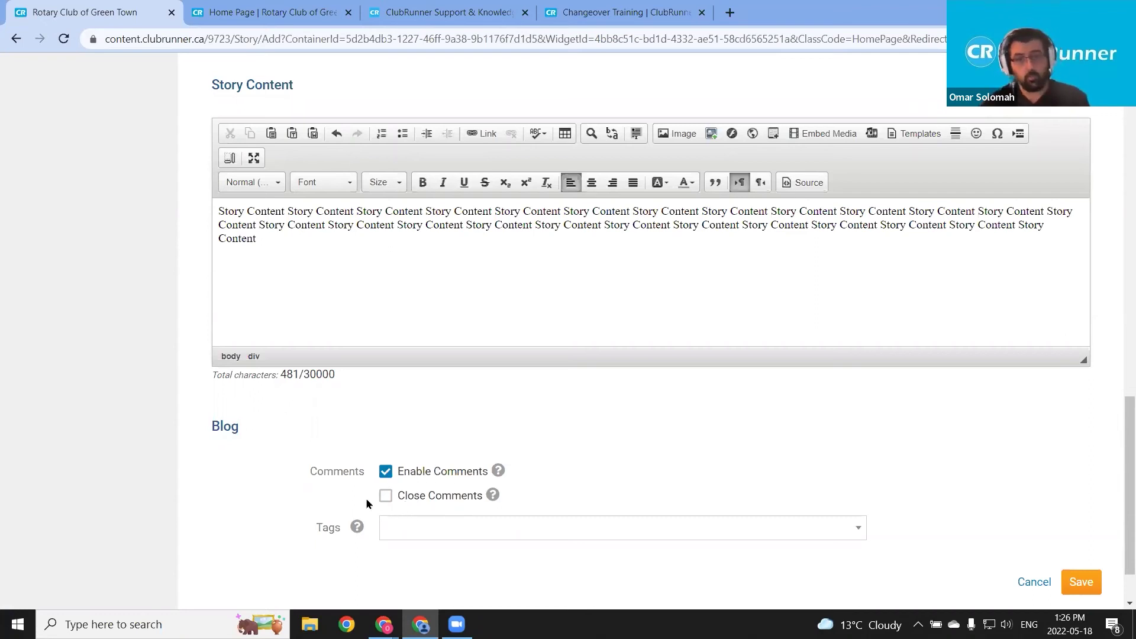
Tag the story with the existing Webinar tag and a new Training tag
click(414, 521)
click(545, 570)
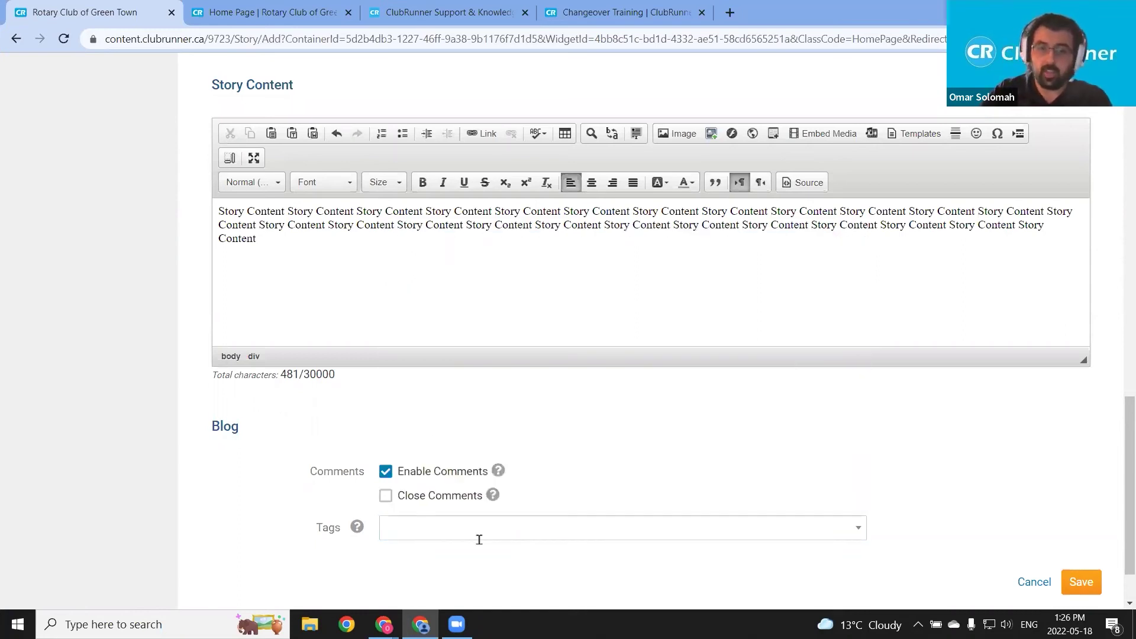
click(435, 530)
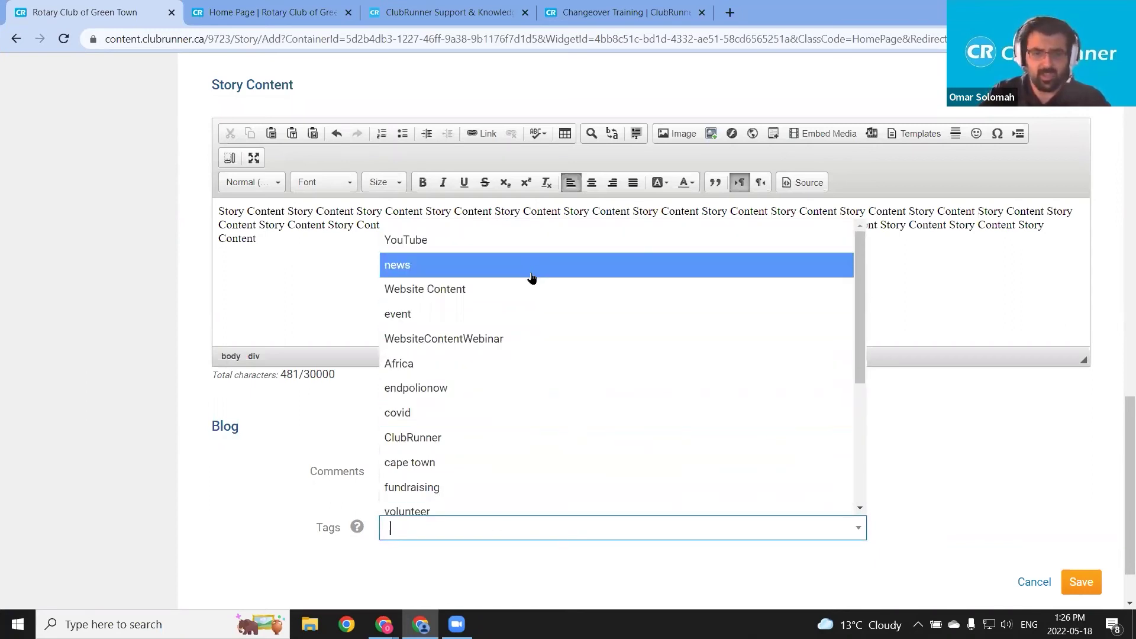
scroll(532, 279, down, 4)
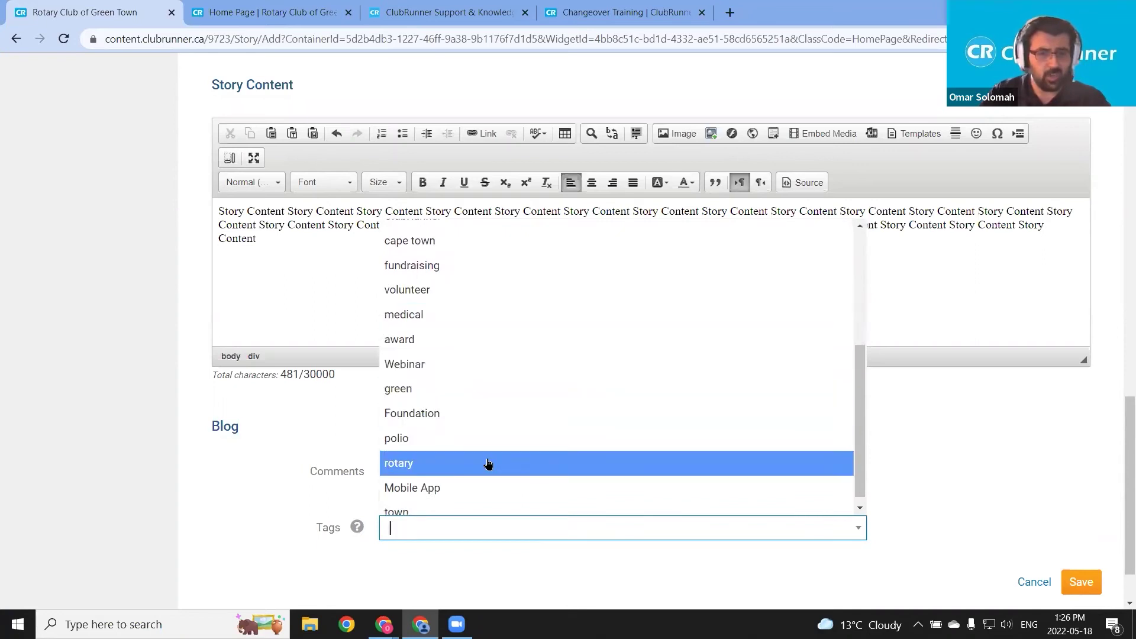
scroll(456, 510, down, 1)
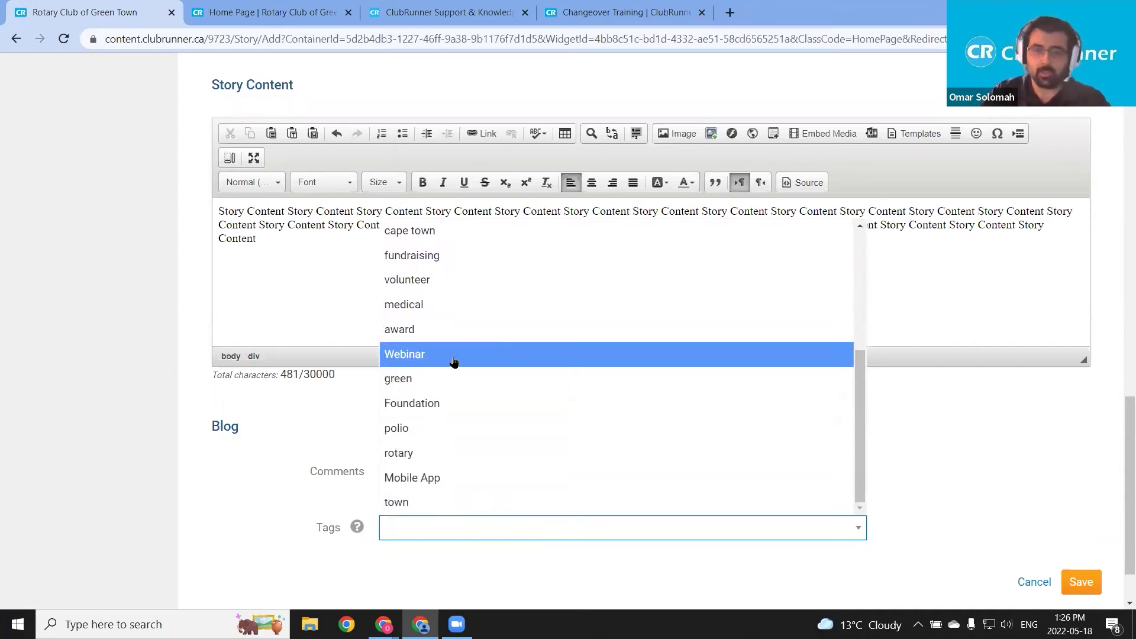
click(454, 362)
click(464, 534)
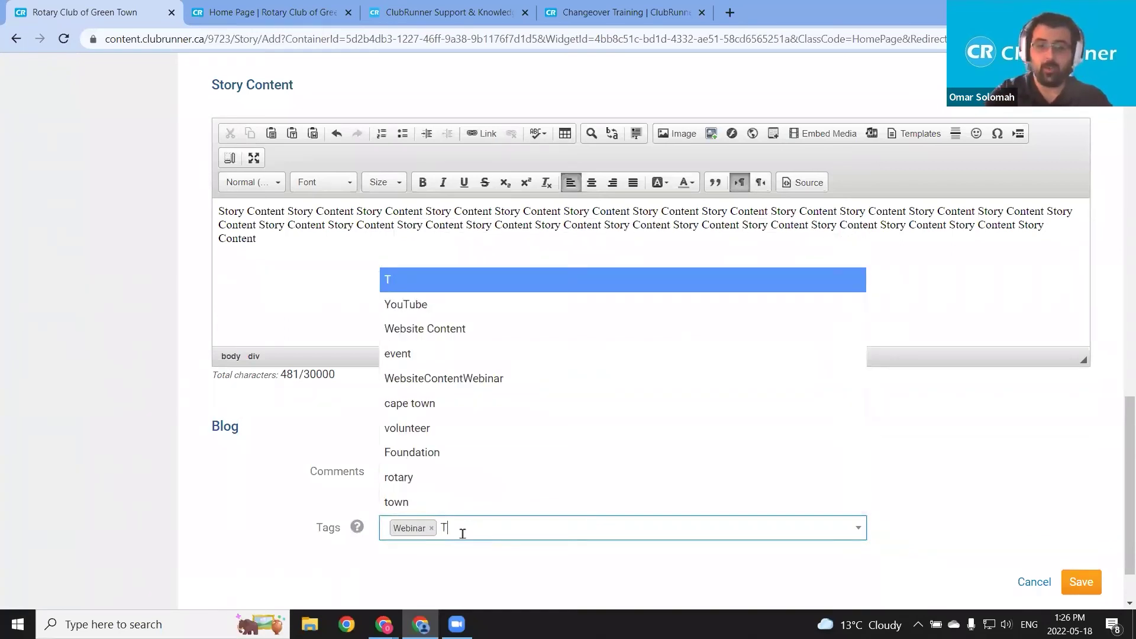
text(Training)
key(Return)
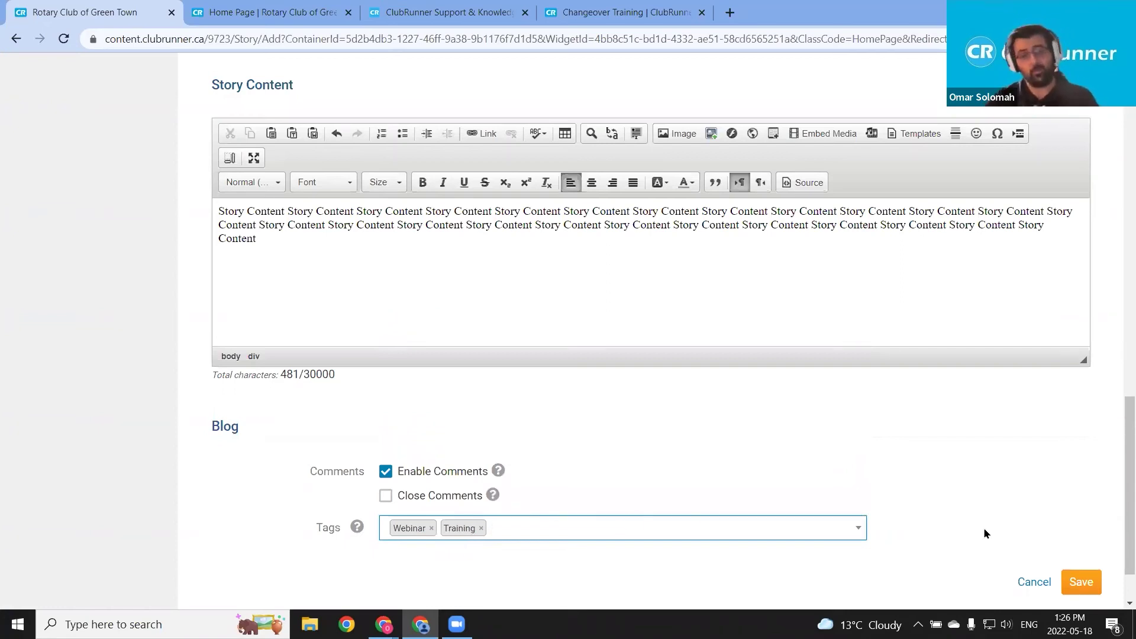
scroll(986, 520, up, 9)
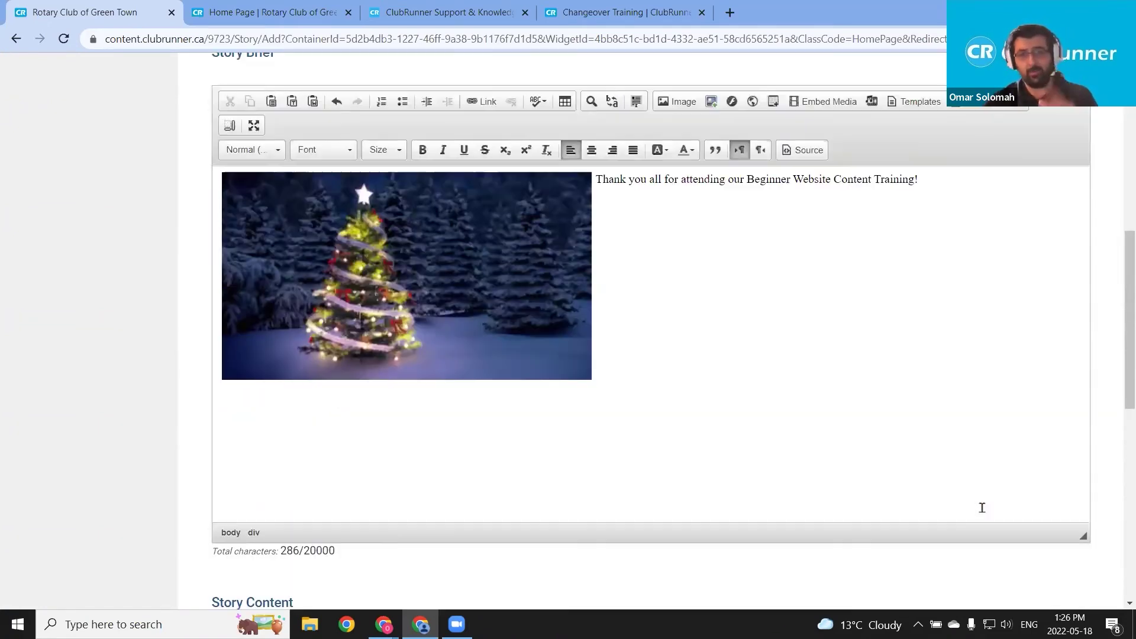
scroll(982, 508, down, 5)
scroll(982, 508, down, 3)
Save the story and leave Story List Page unchecked, so it shows only on the Home Page Stories widget
click(1076, 584)
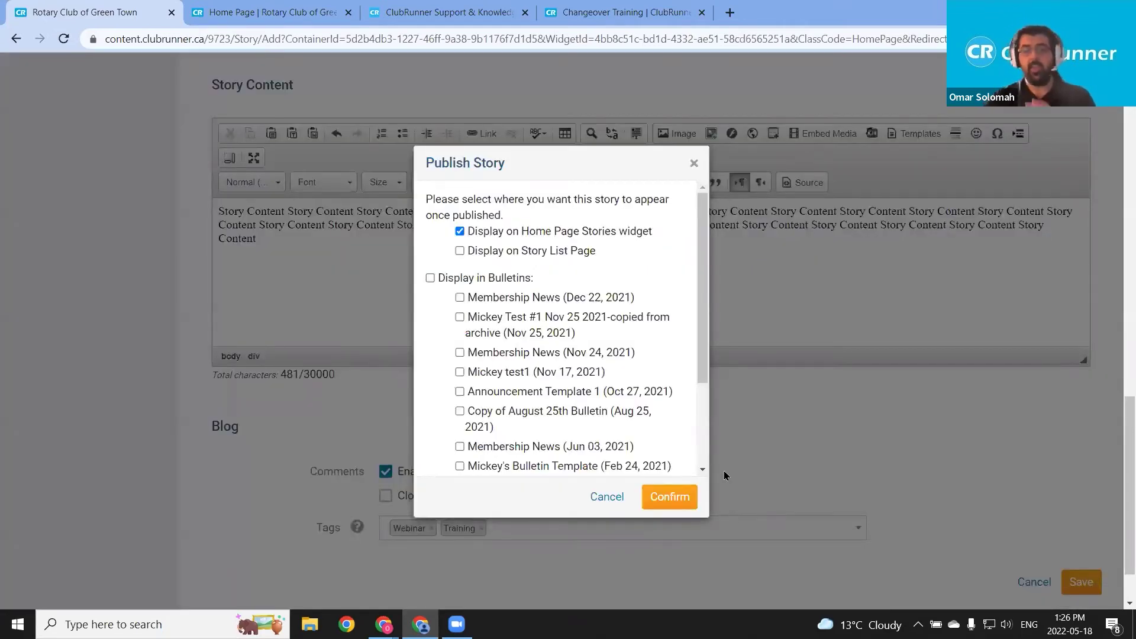
drag(597, 165, 690, 133)
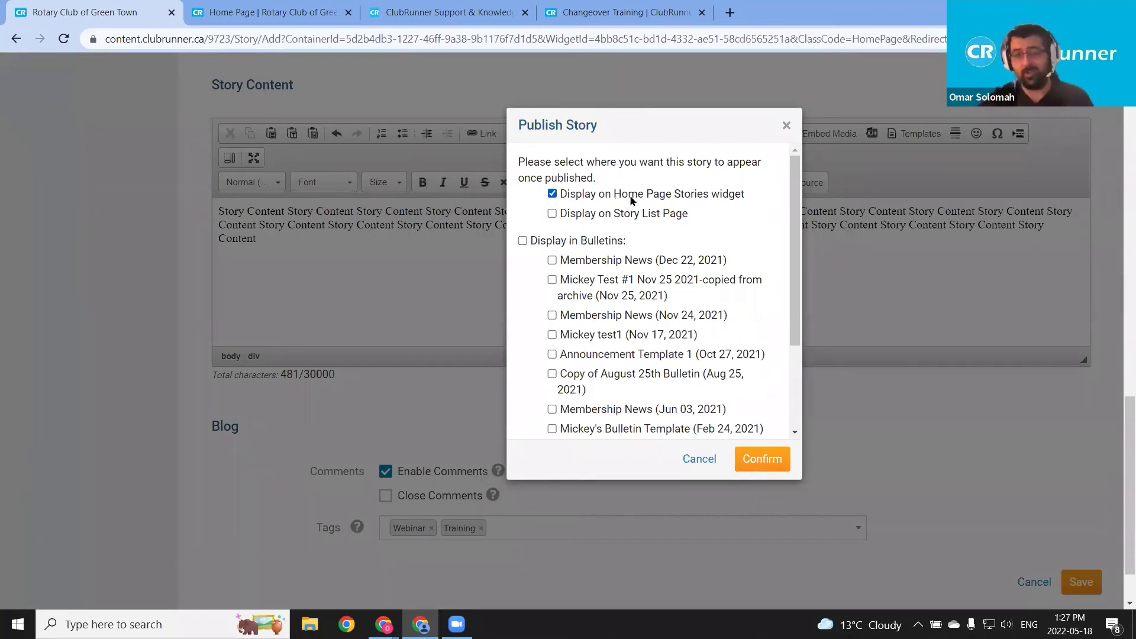
click(591, 216)
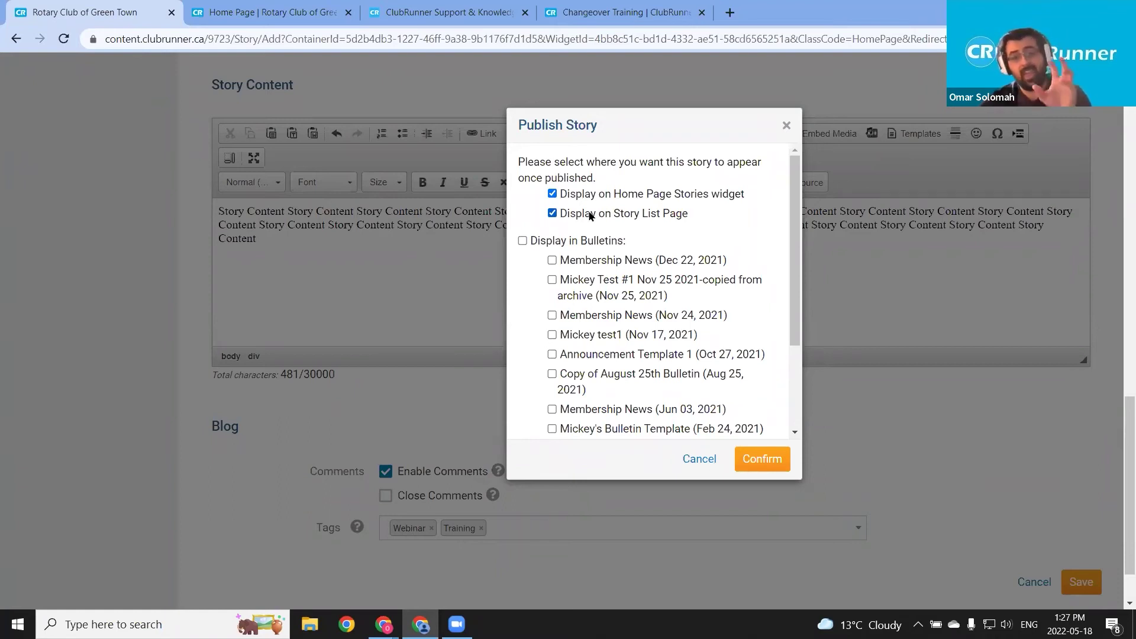
click(591, 216)
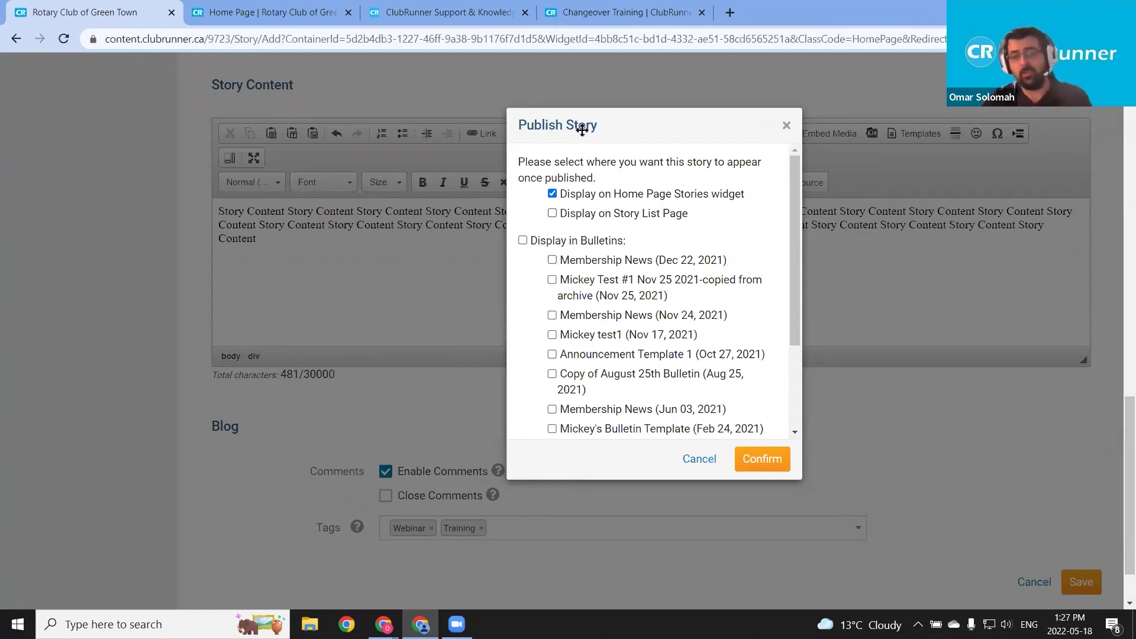
drag(655, 137, 679, 122)
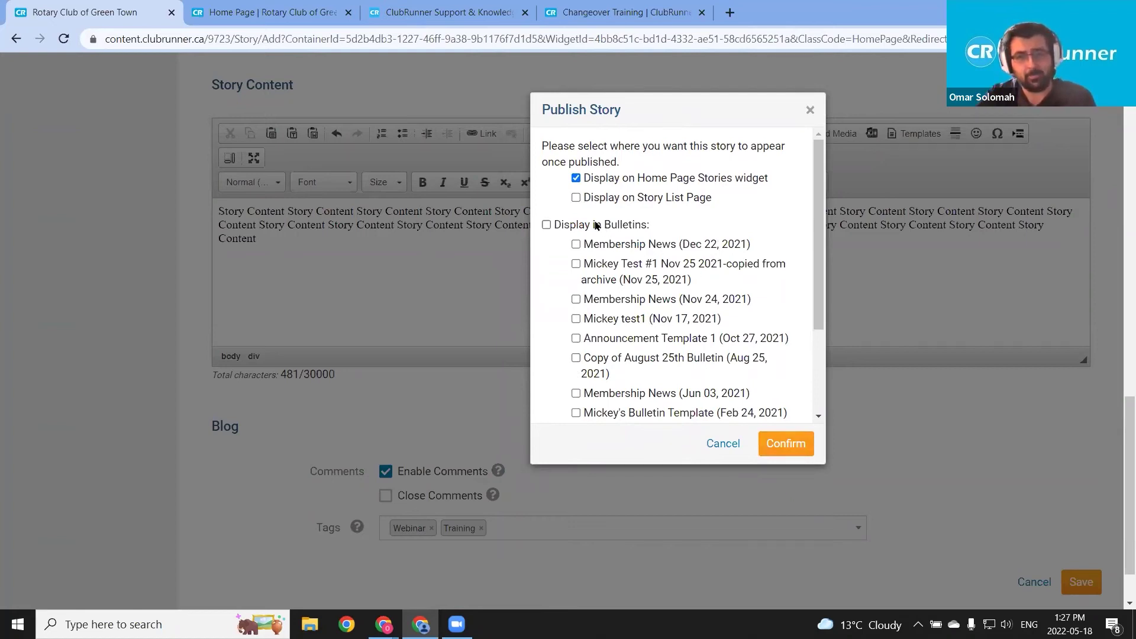
click(546, 224)
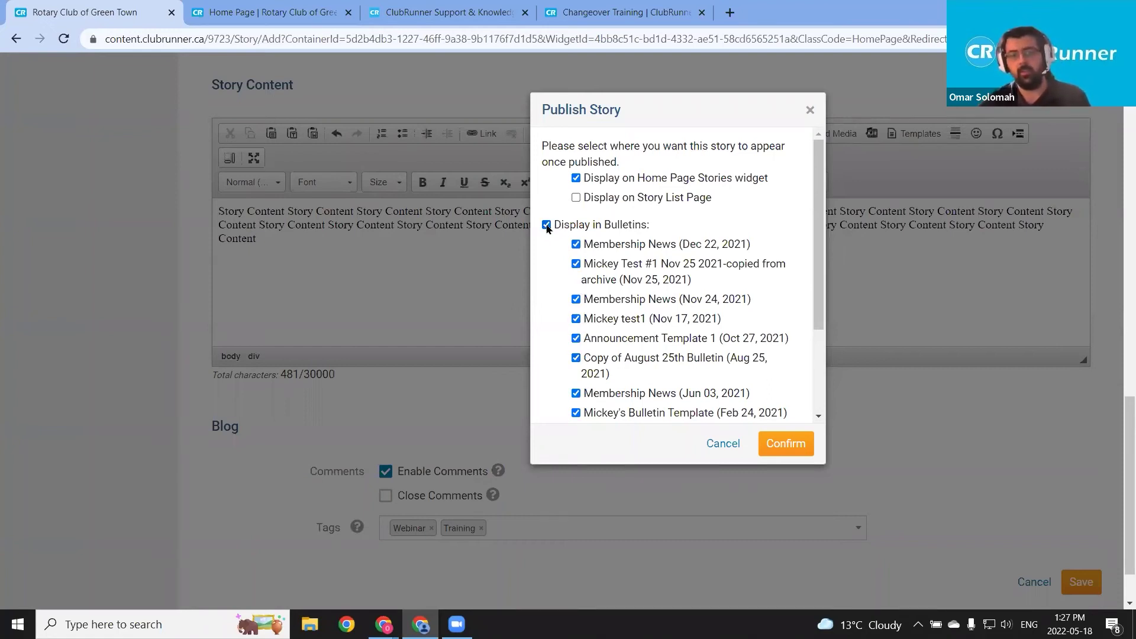
scroll(603, 283, down, 1)
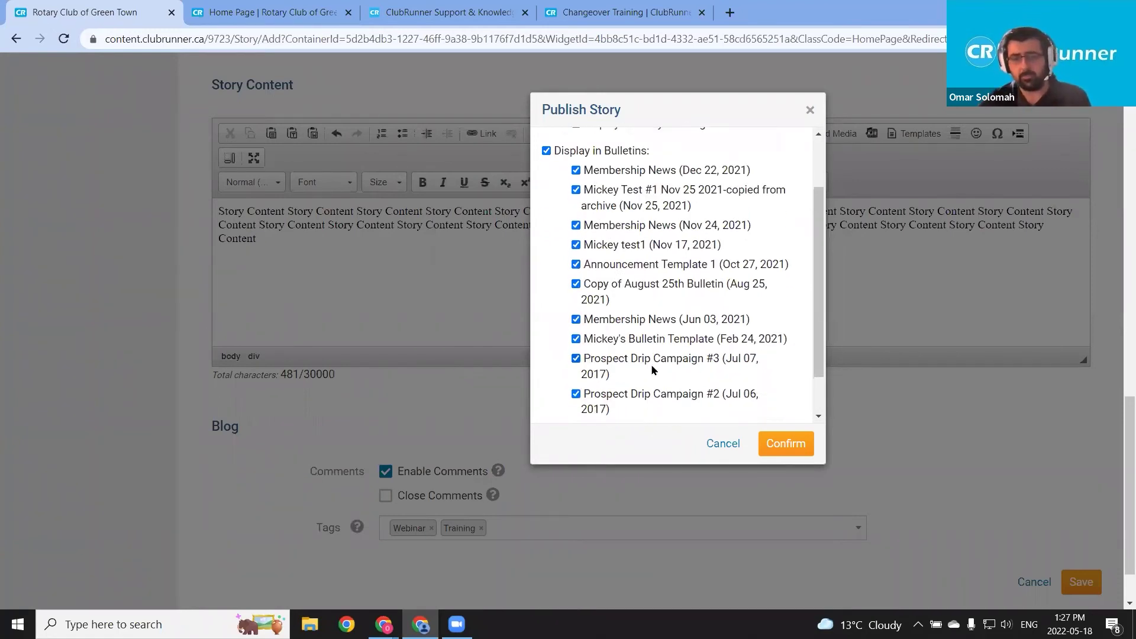
scroll(653, 370, up, 1)
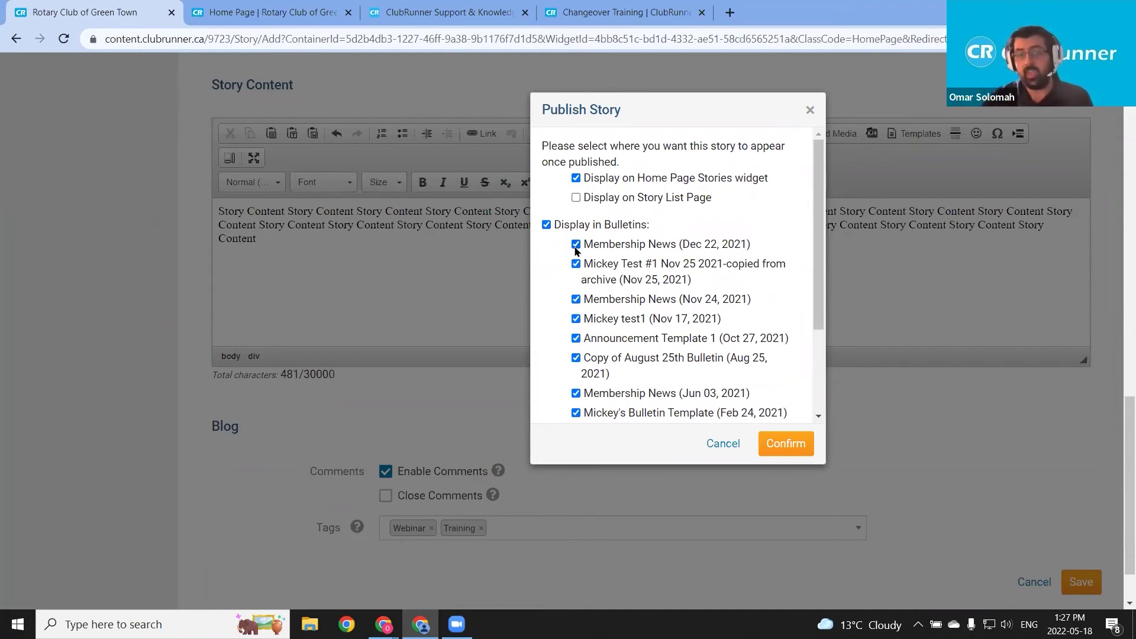
click(547, 225)
click(576, 264)
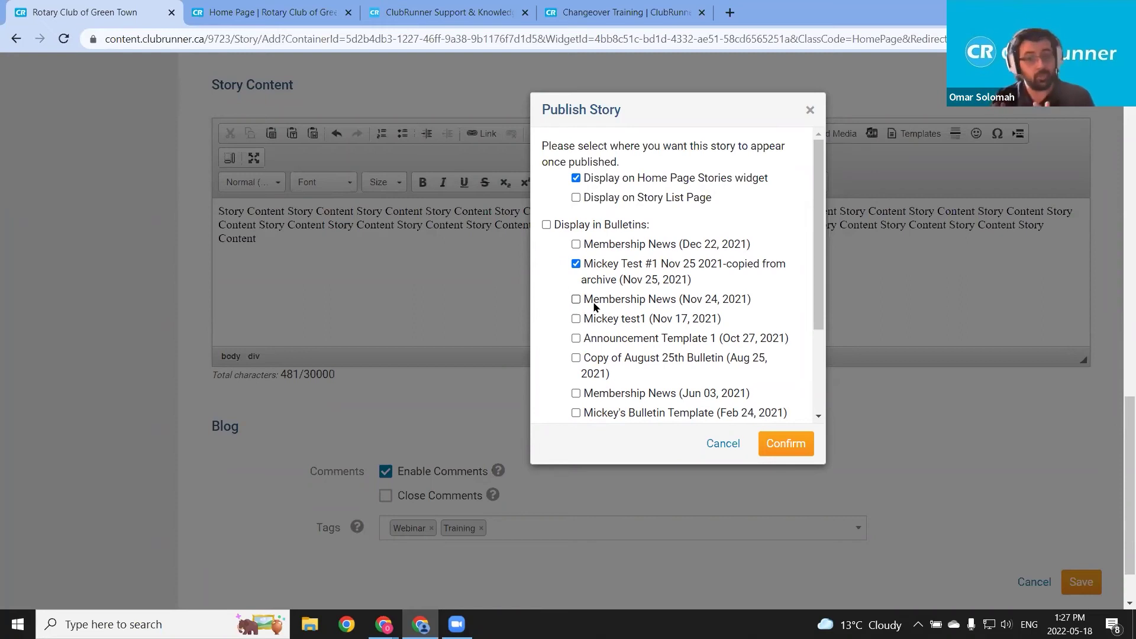
click(576, 264)
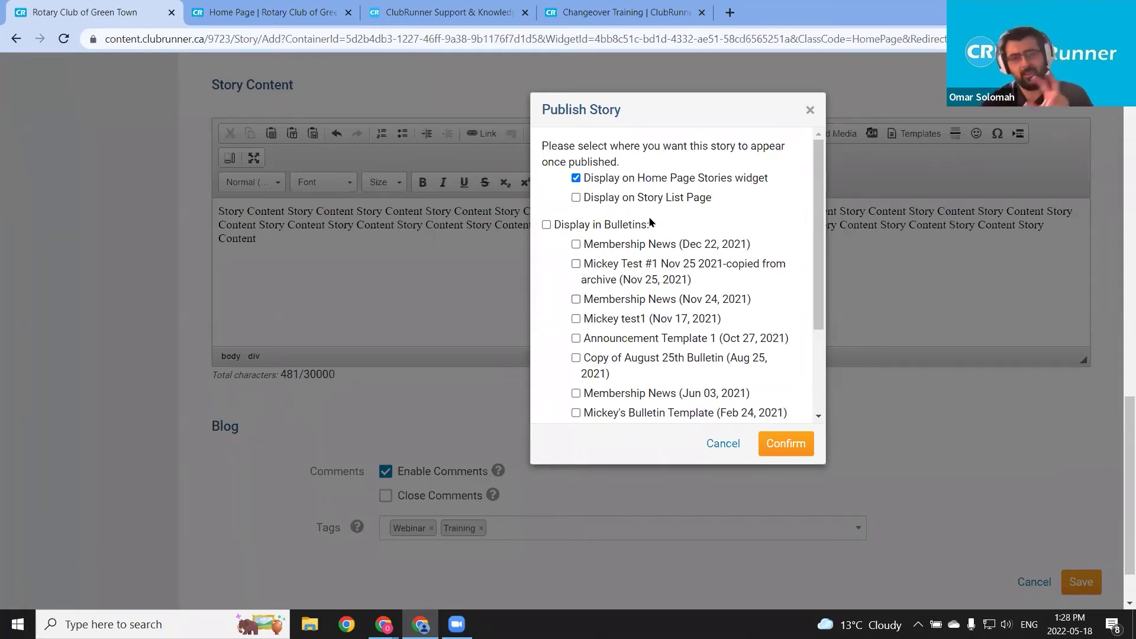
click(792, 448)
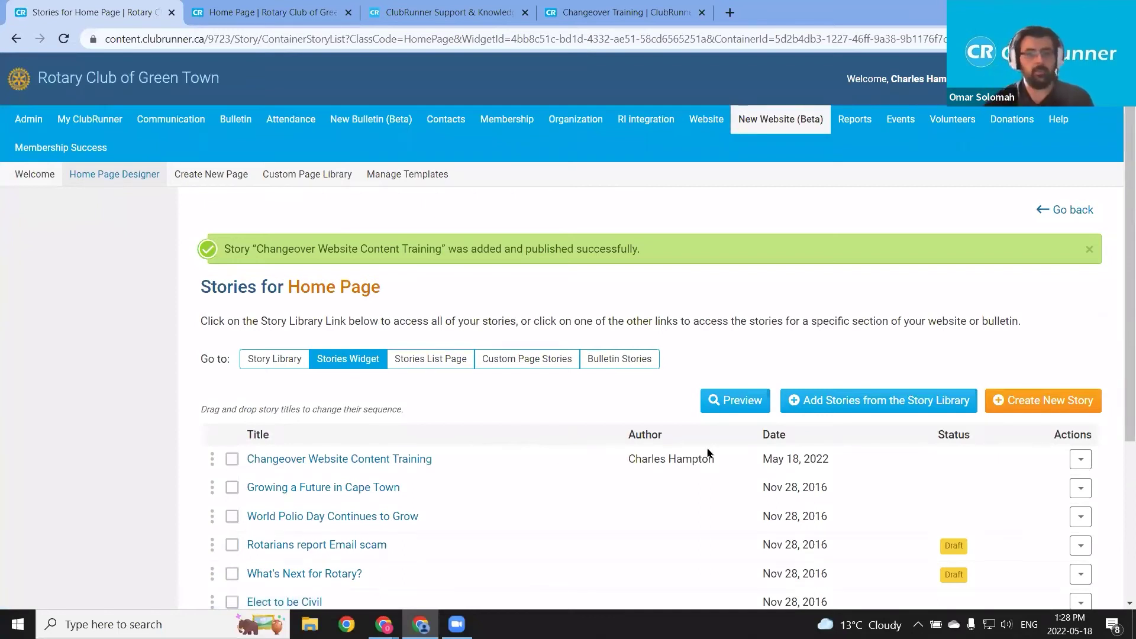
Review the published Changeover Website Content Training story, dated May 18, 2022, atop the Home Page stories
scroll(450, 320, down, 1)
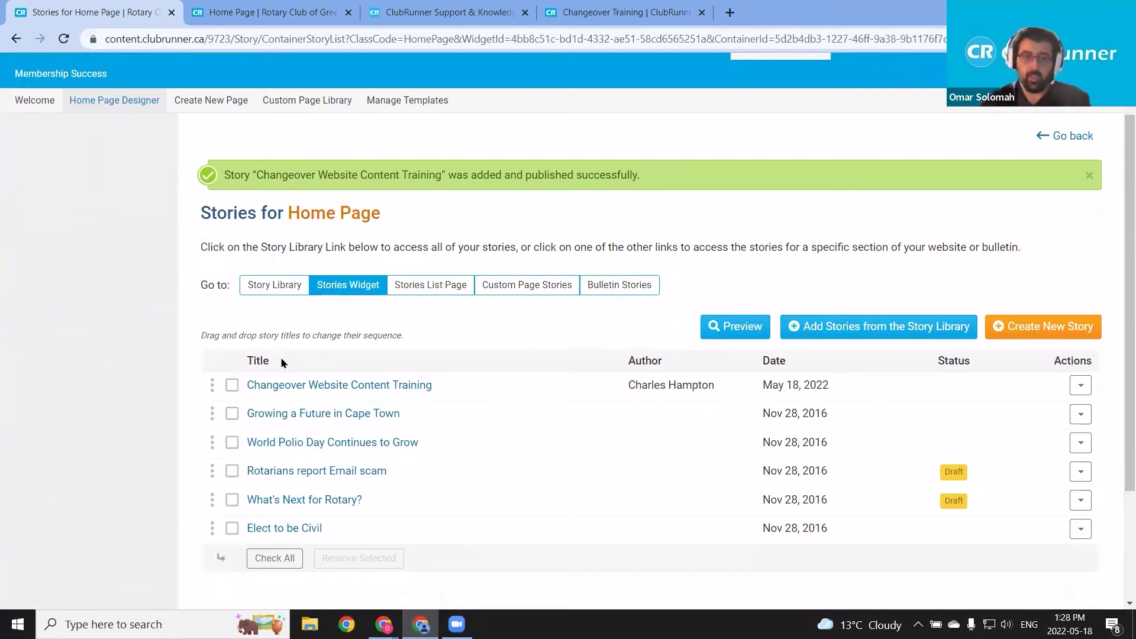
drag(463, 391, 245, 386)
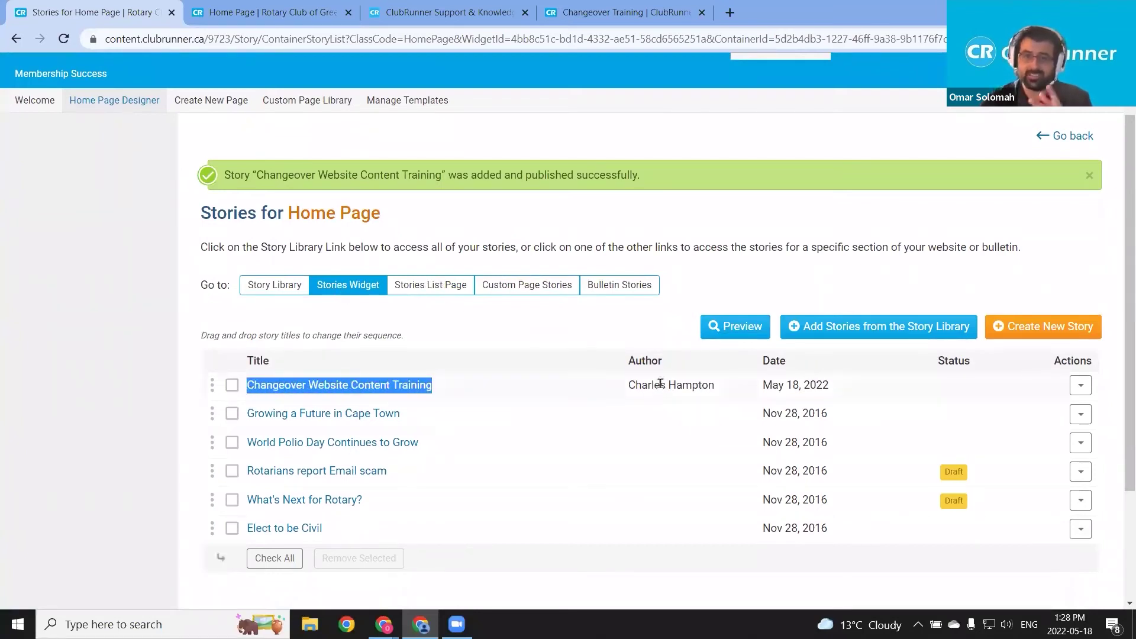
drag(762, 385, 846, 394)
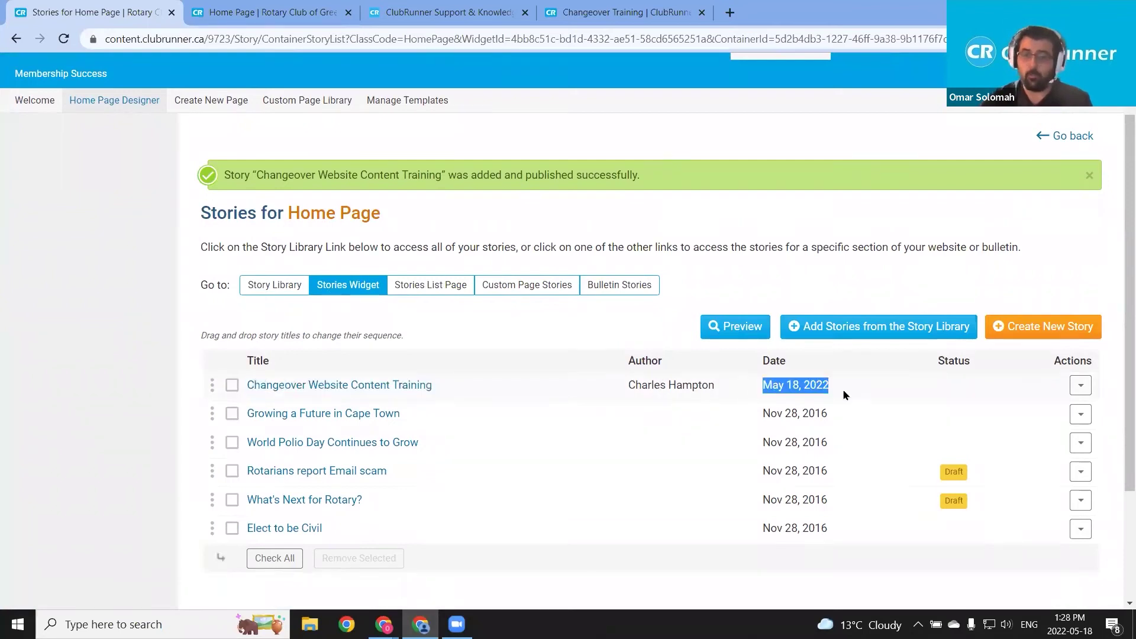
scroll(562, 384, up, 2)
click(464, 322)
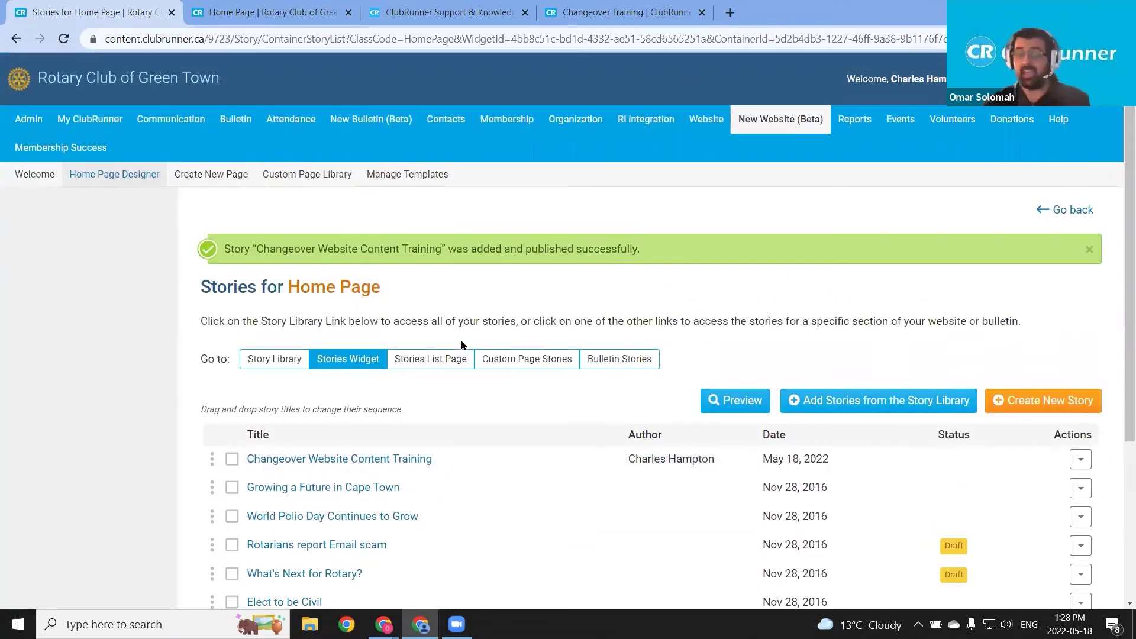
Add the Changeover Website Content Training story from the story library to the Story List Page
click(436, 373)
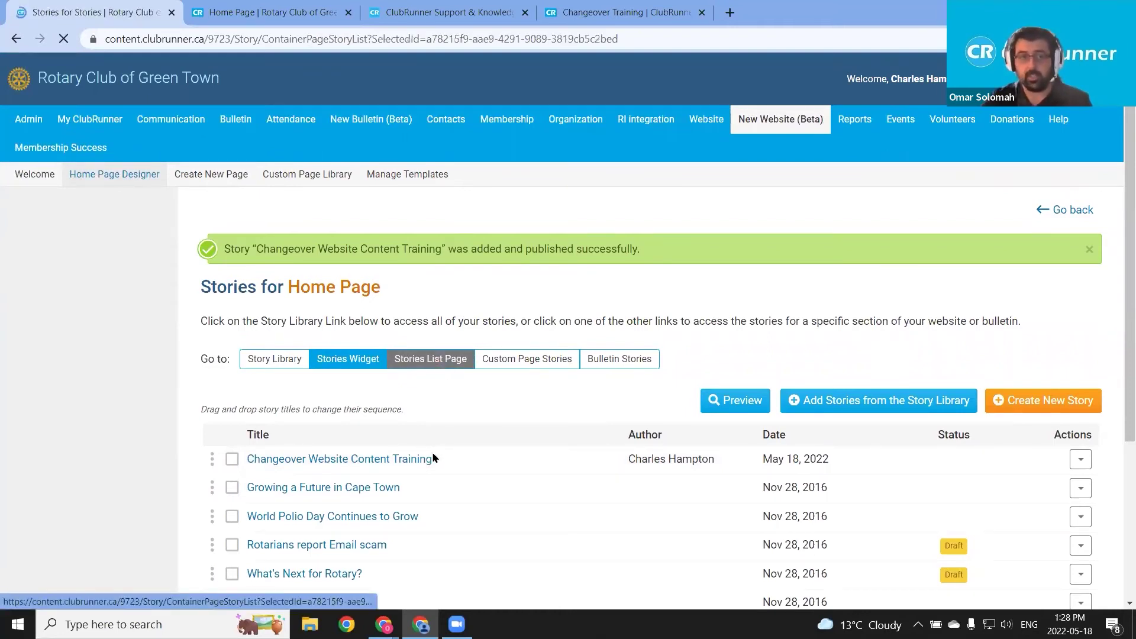
scroll(105, 419, down, 1)
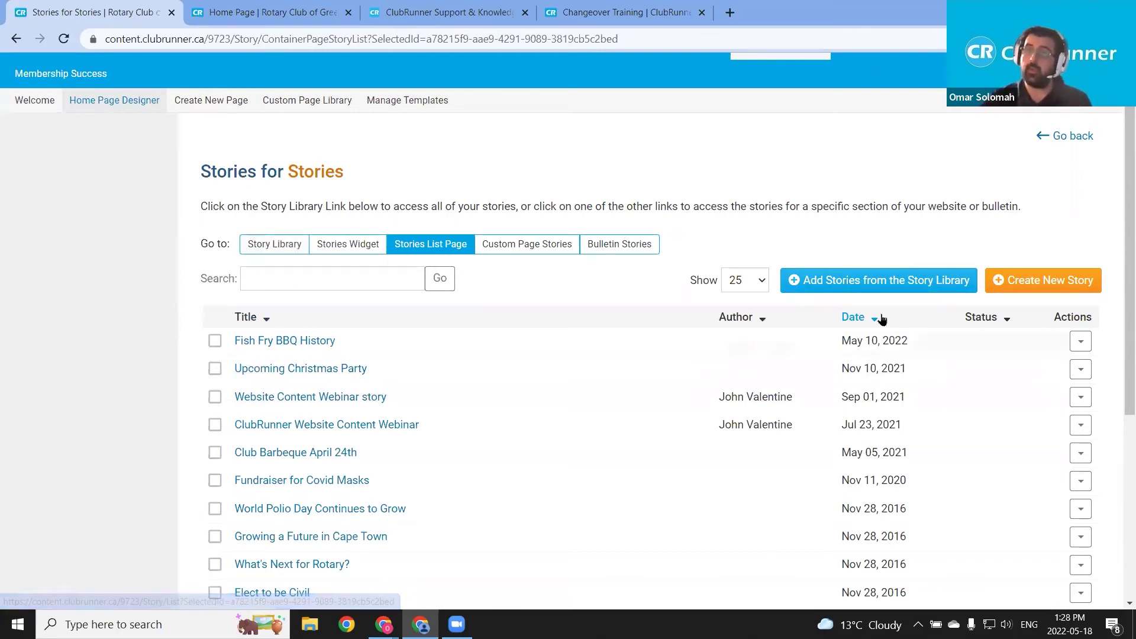
click(901, 290)
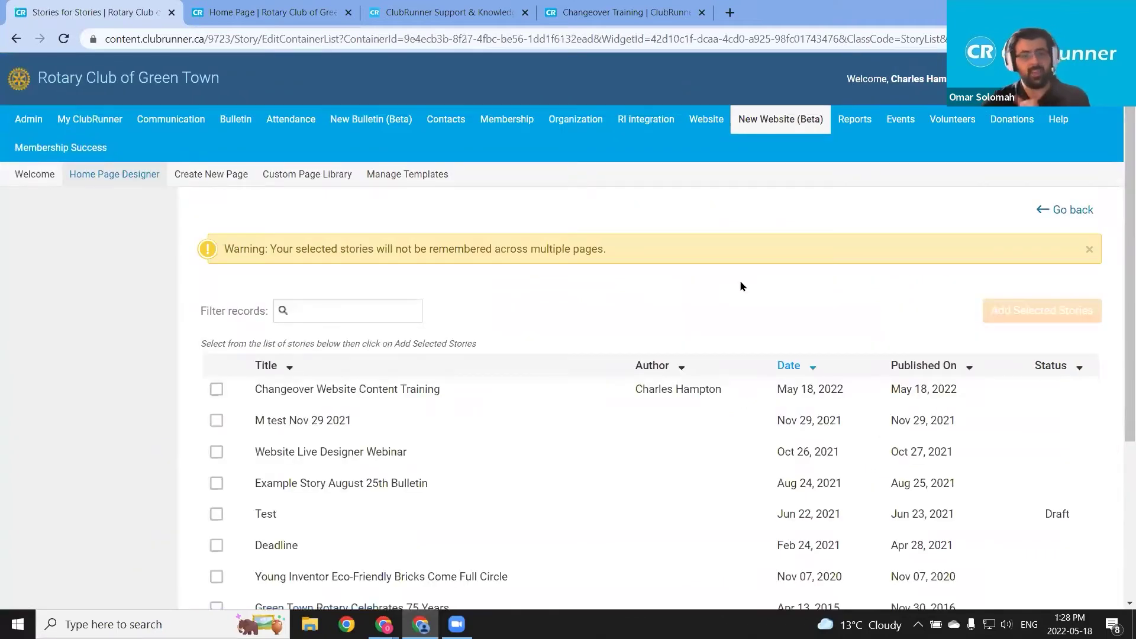
scroll(539, 317, down, 3)
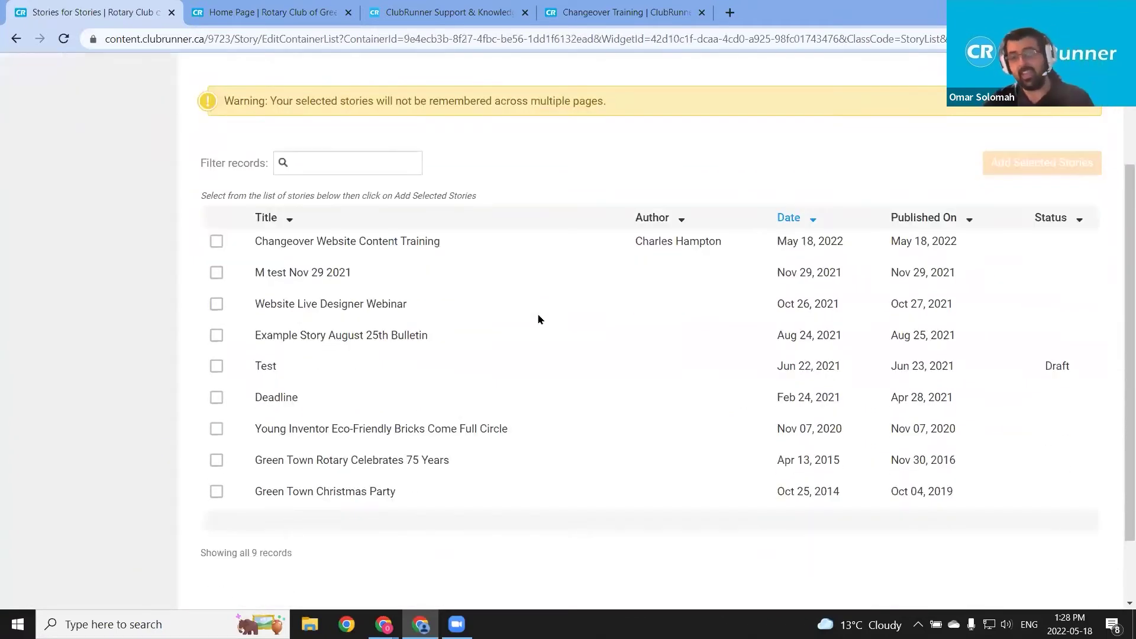
click(216, 242)
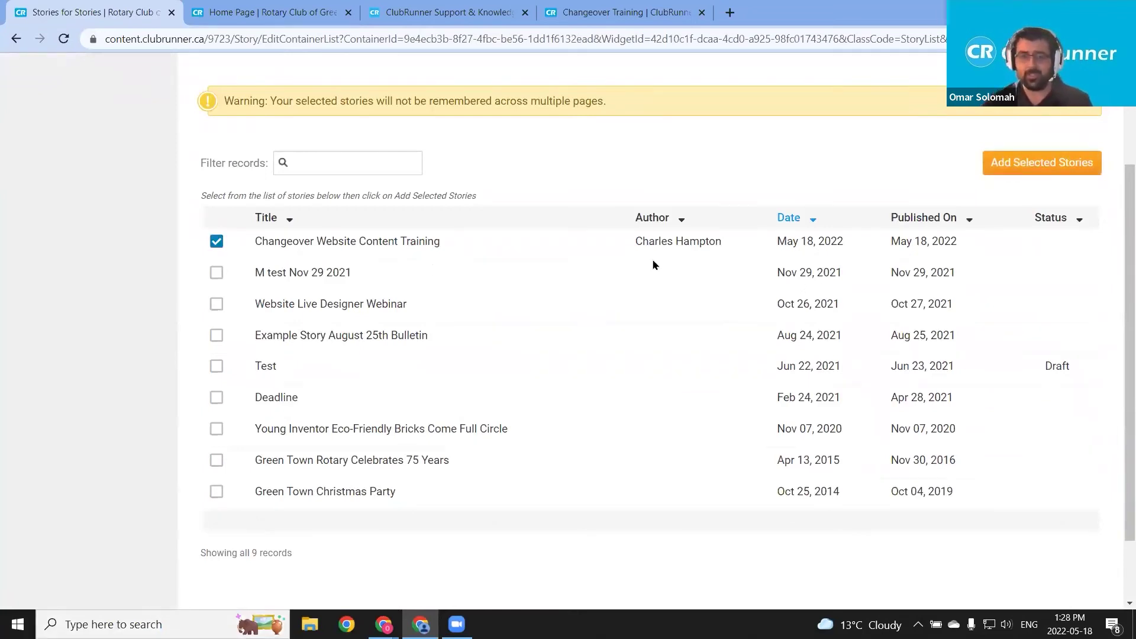
click(1027, 171)
Check the May 18, 2022 date, then view the Home Page widget's six stories
scroll(656, 314, down, 1)
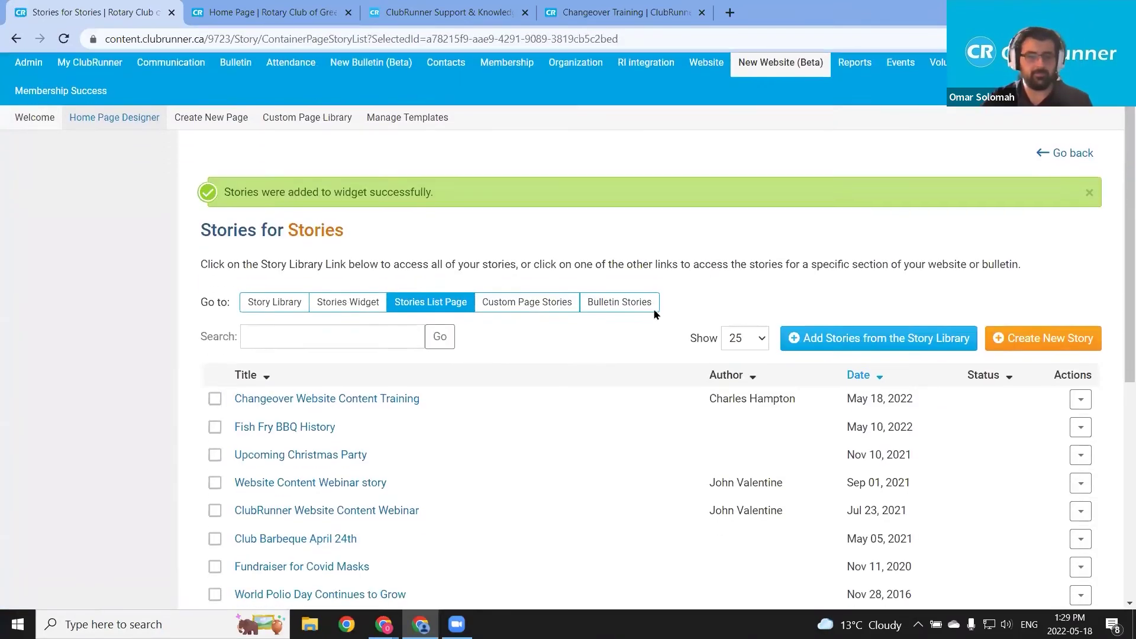
scroll(448, 300, down, 1)
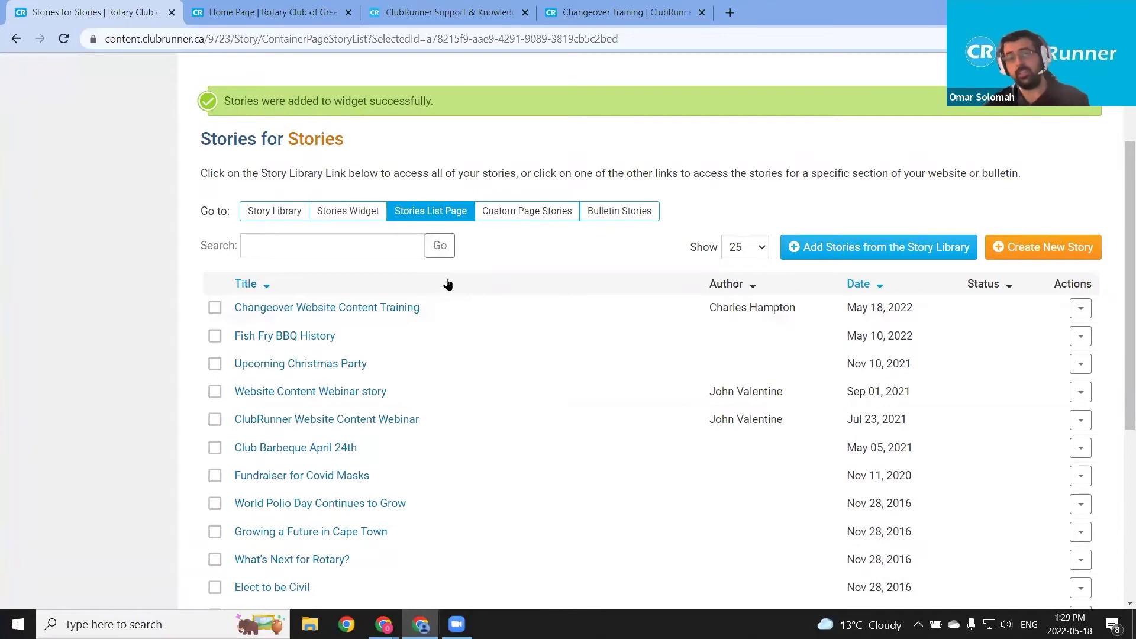
scroll(426, 331, down, 1)
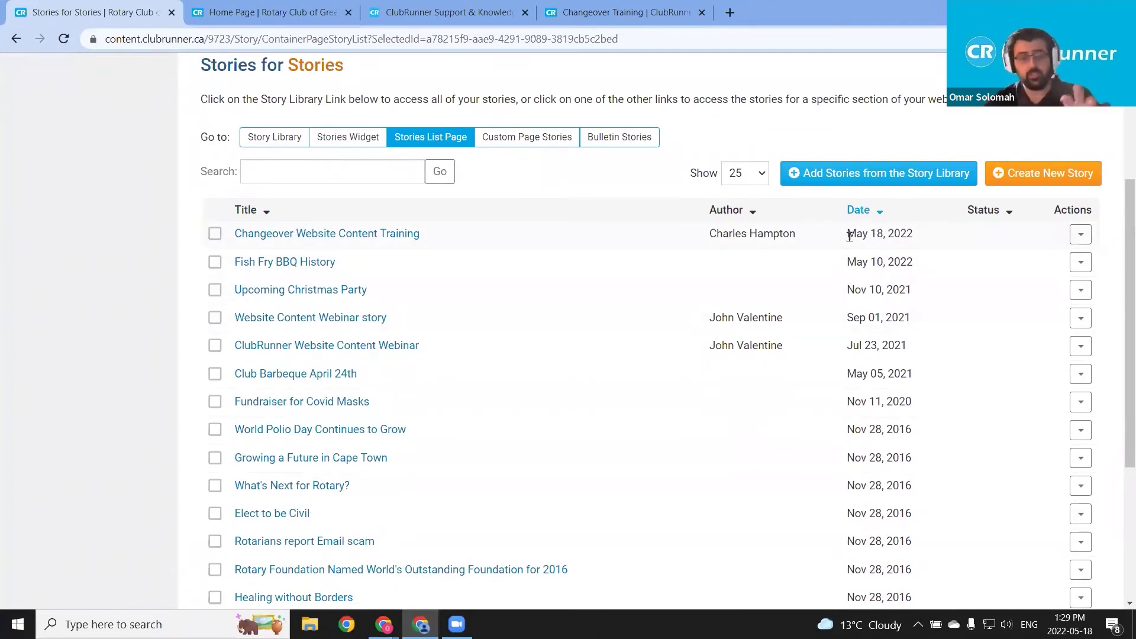
drag(847, 234, 913, 228)
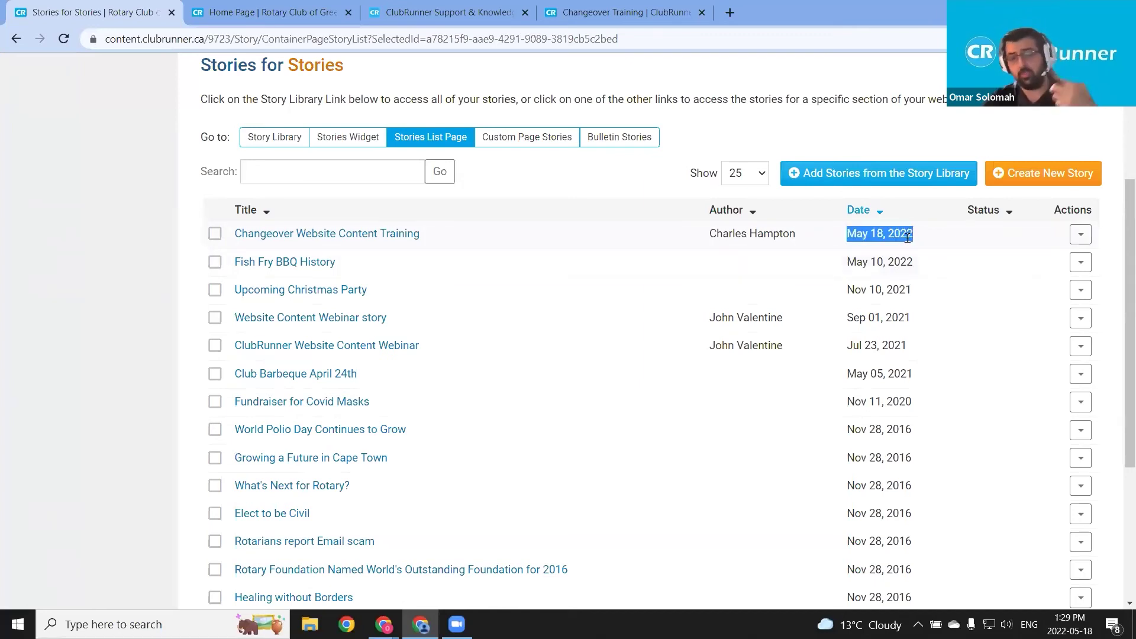
click(373, 144)
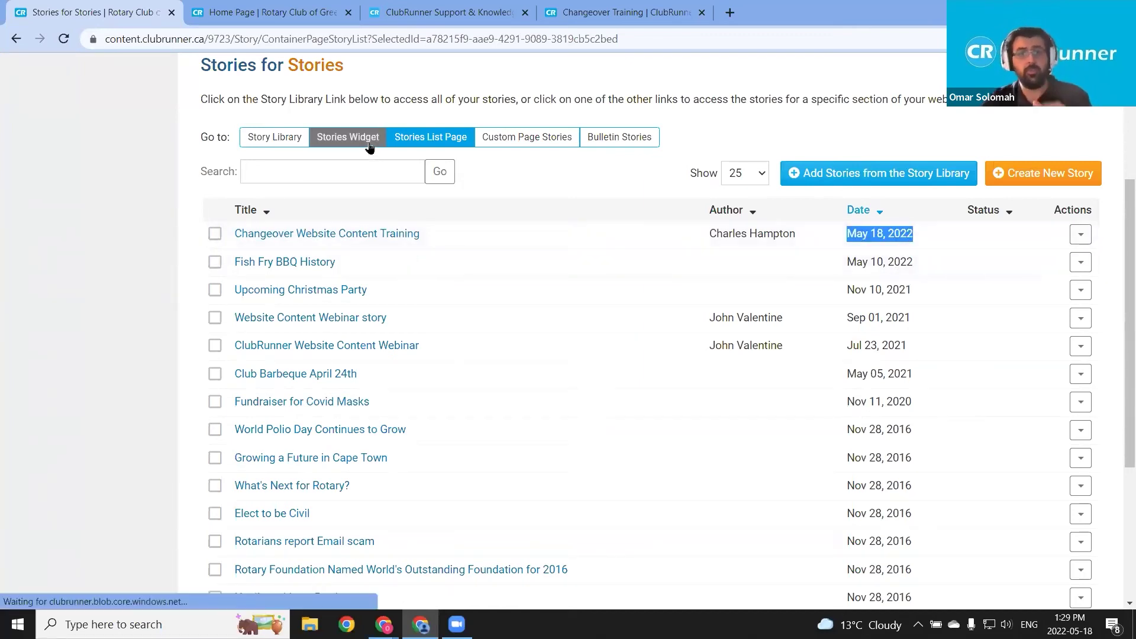
scroll(363, 211, down, 3)
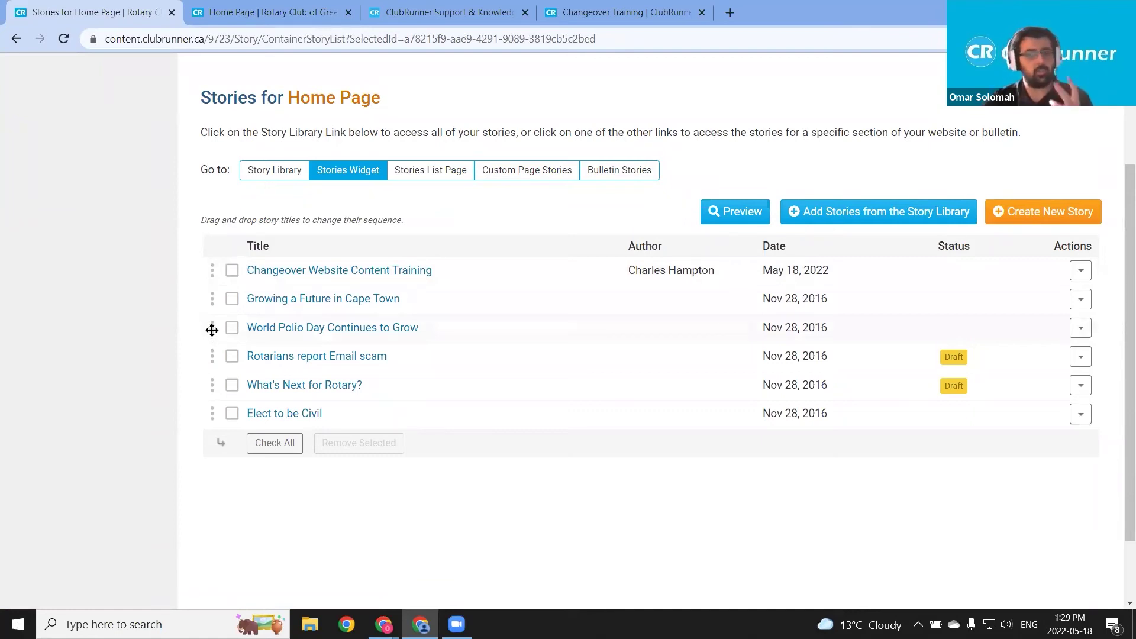
Reload the live club home page and find the Changeover story in Club Stories & Projects
click(259, 16)
scroll(292, 242, up, 5)
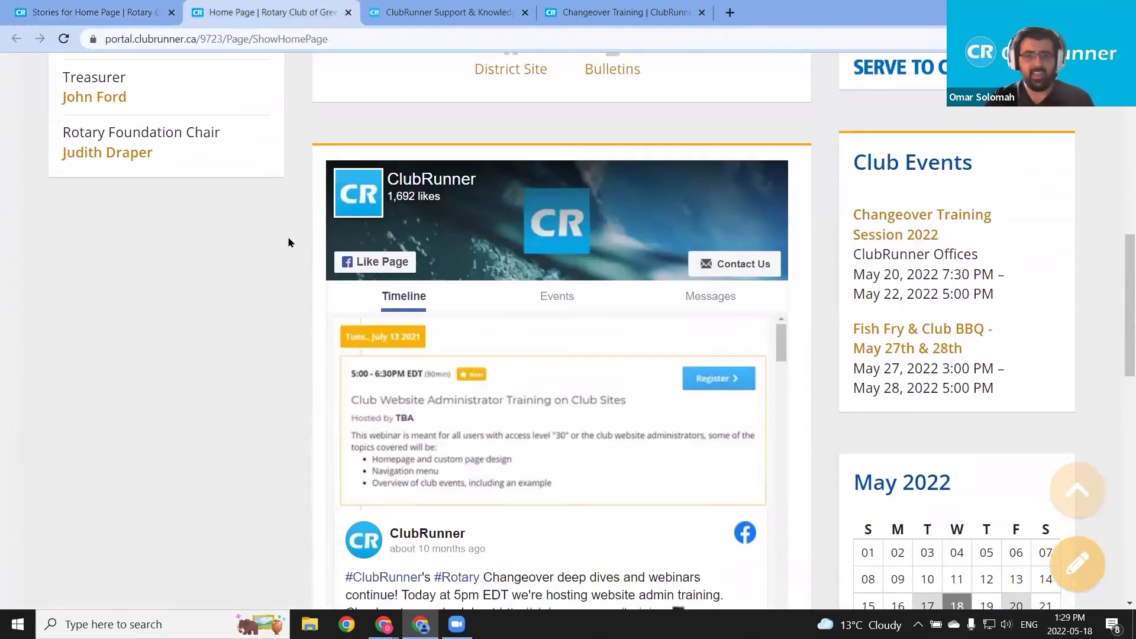
scroll(293, 255, down, 5)
scroll(294, 255, down, 3)
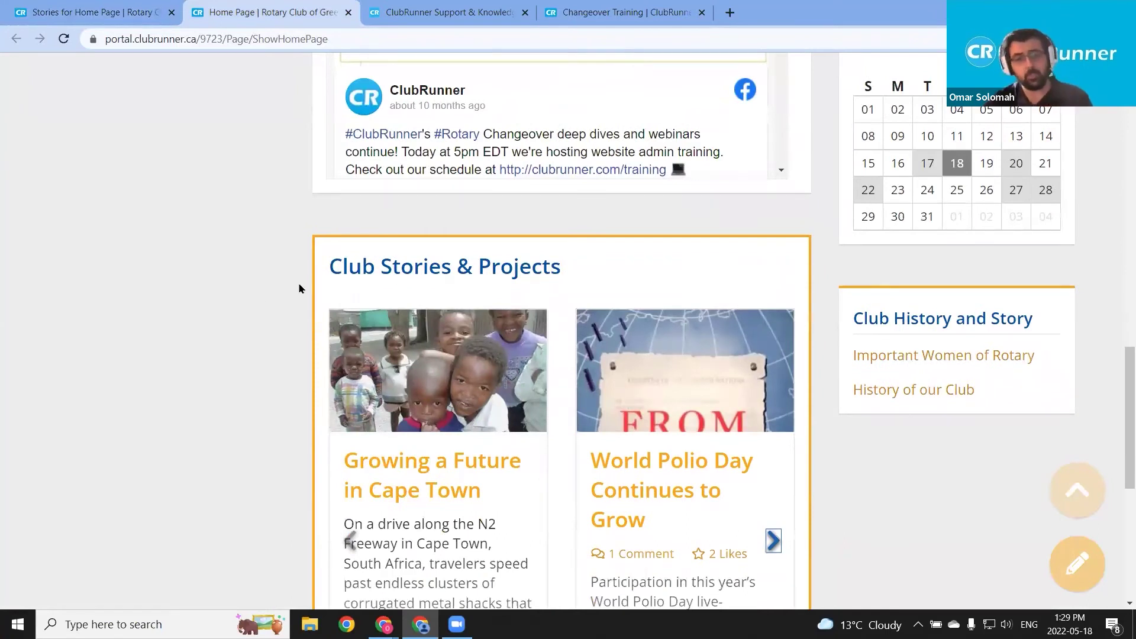
click(65, 41)
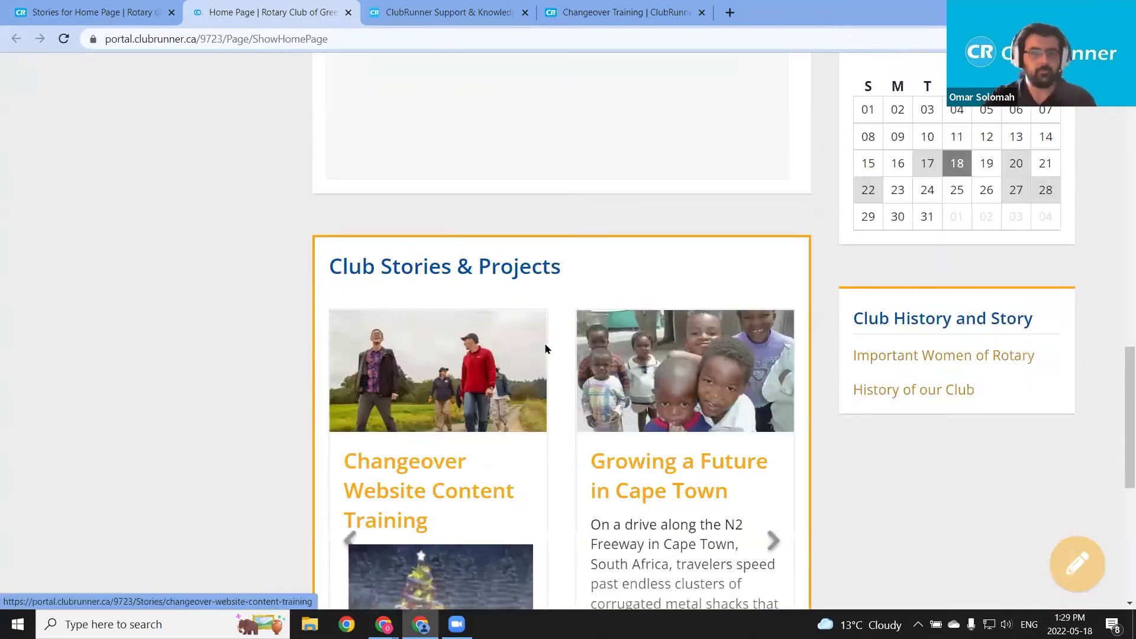
scroll(548, 351, up, 2)
scroll(551, 353, down, 5)
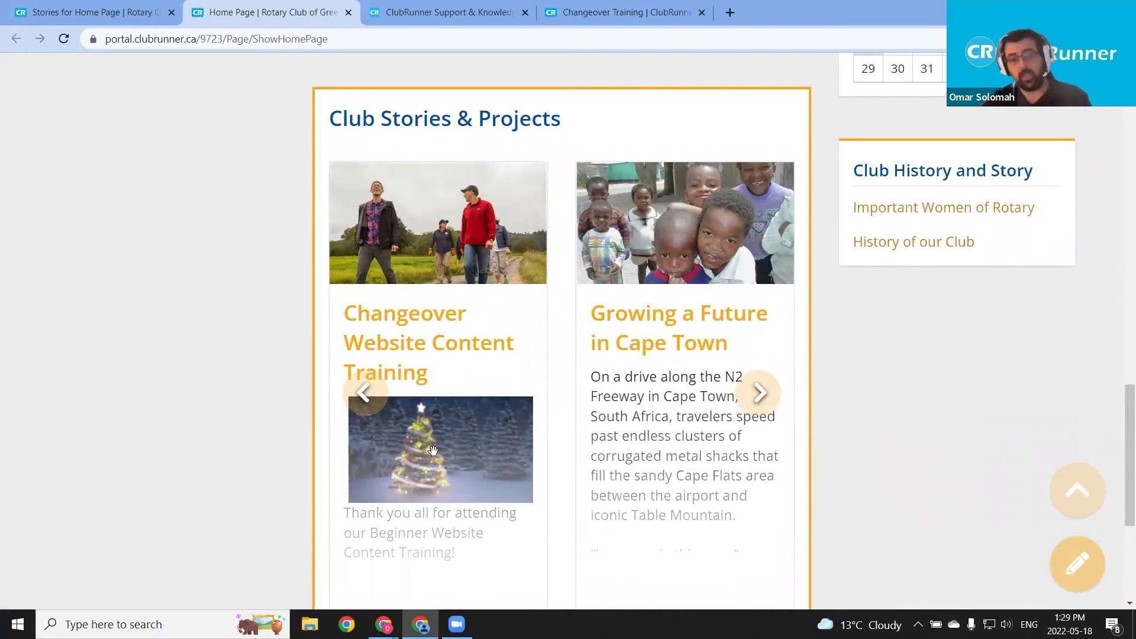
scroll(430, 355, down, 2)
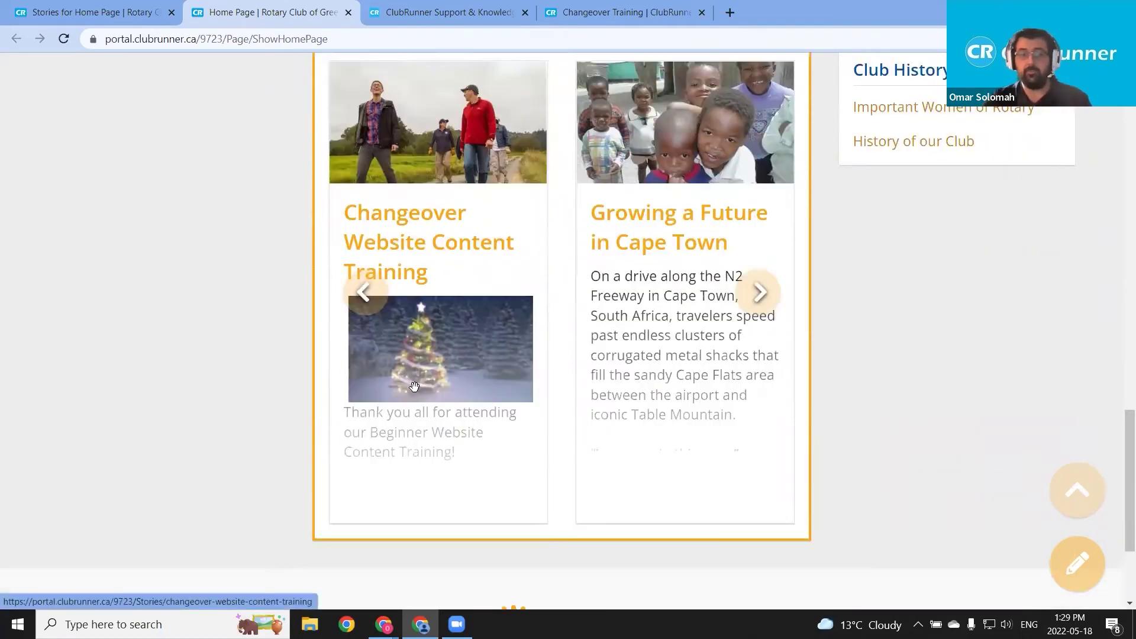
scroll(430, 347, up, 2)
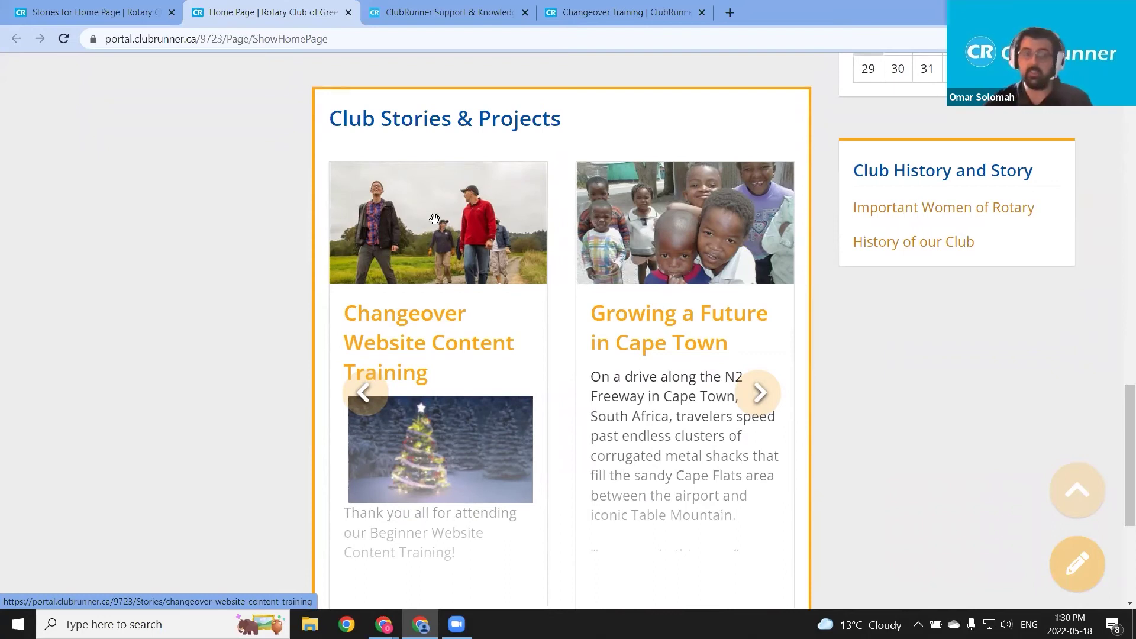
Open the Changeover Website Content Training story page and read through its text
click(434, 219)
scroll(422, 259, down, 1)
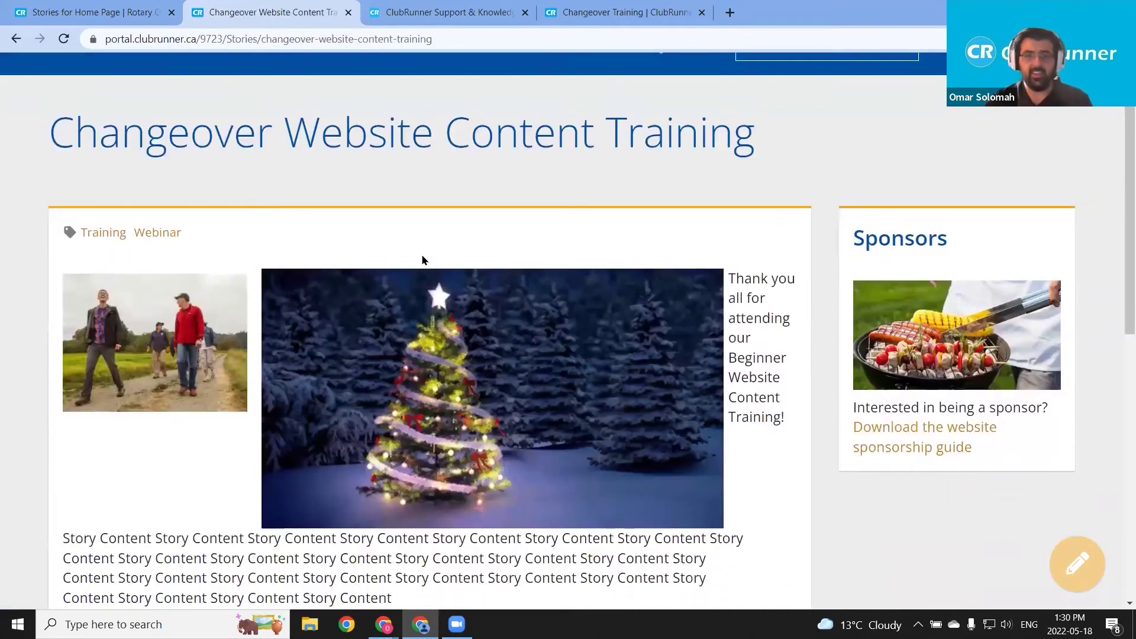
scroll(423, 258, down, 1)
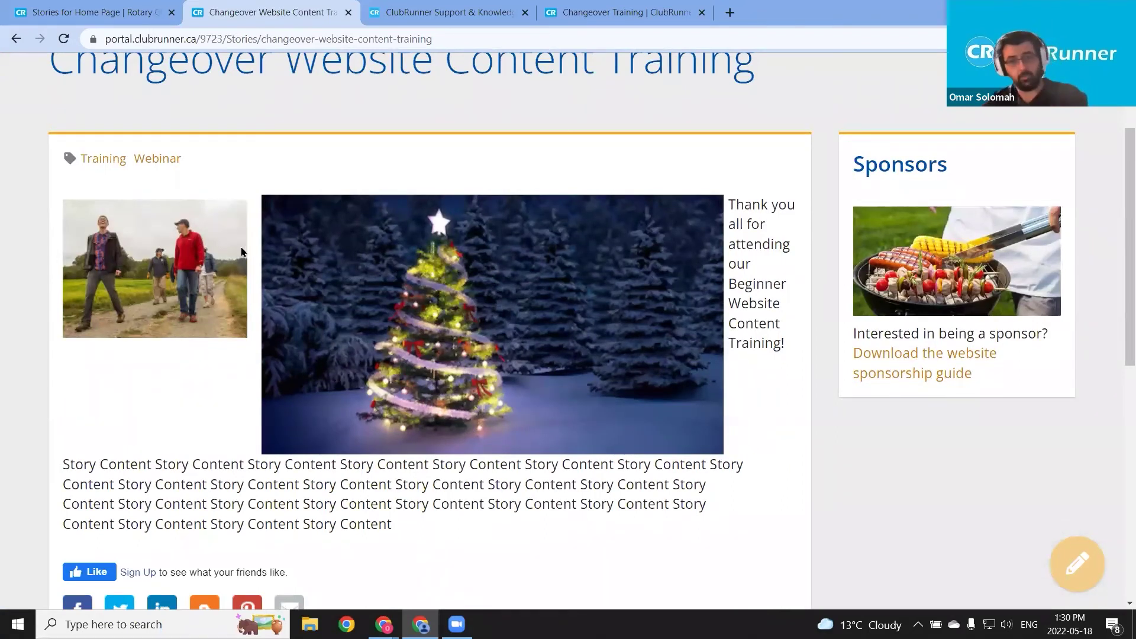
drag(730, 203, 787, 347)
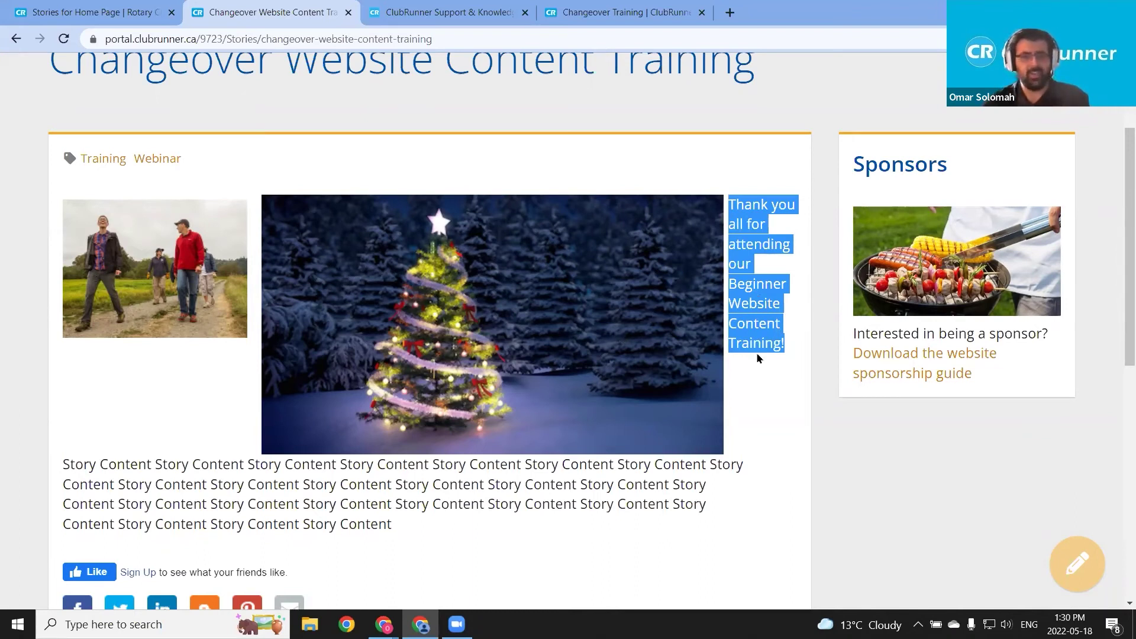
click(763, 374)
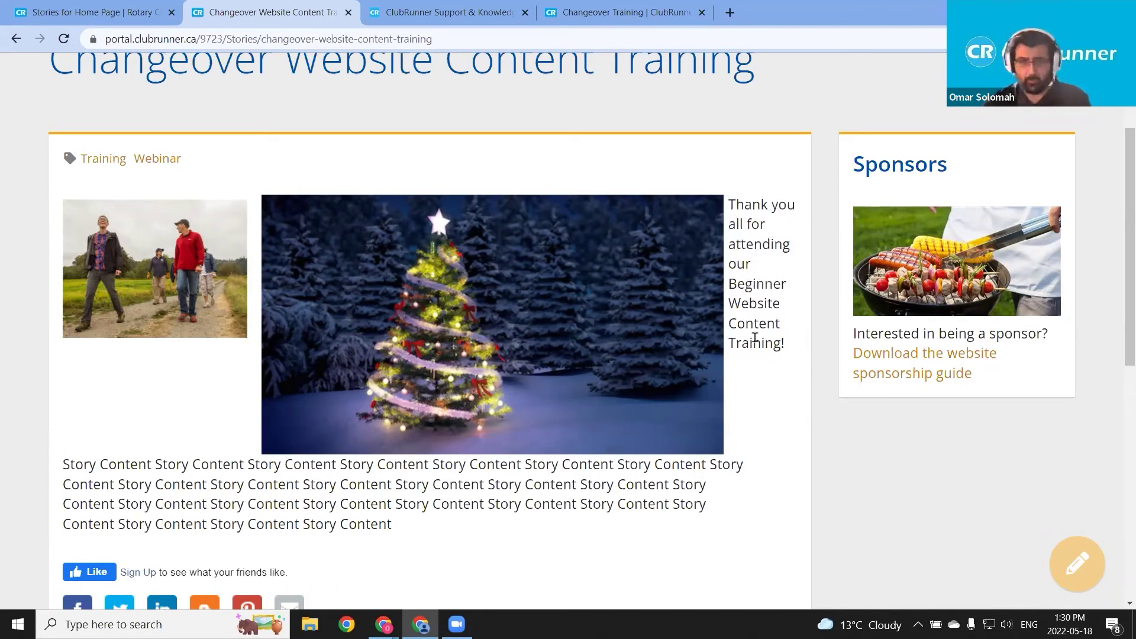
scroll(758, 340, down, 2)
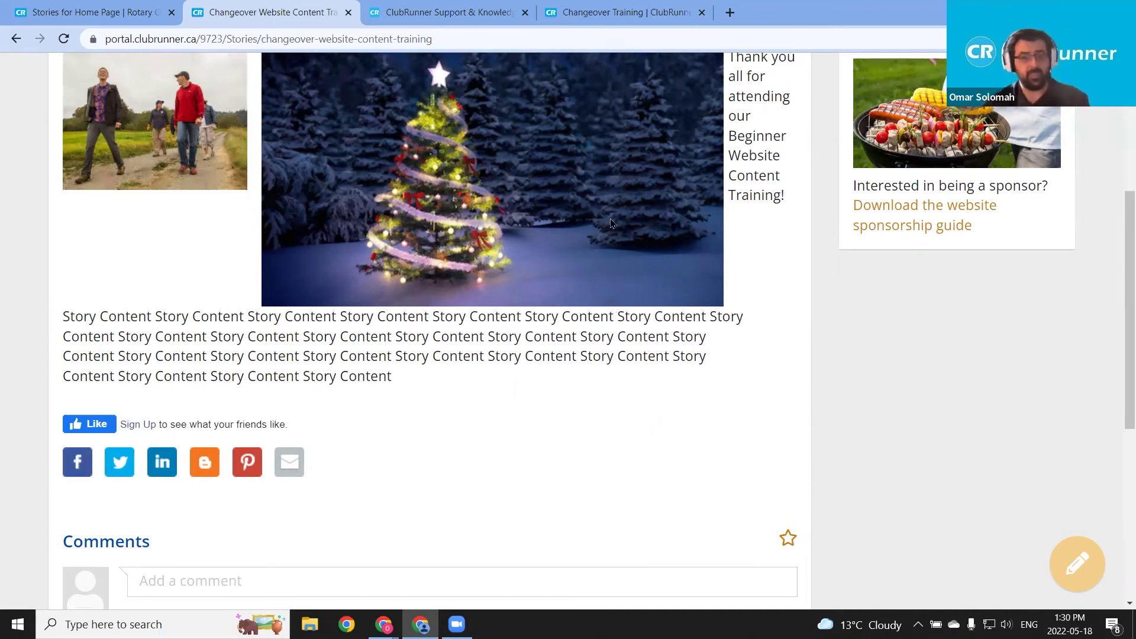
scroll(609, 282, down, 2)
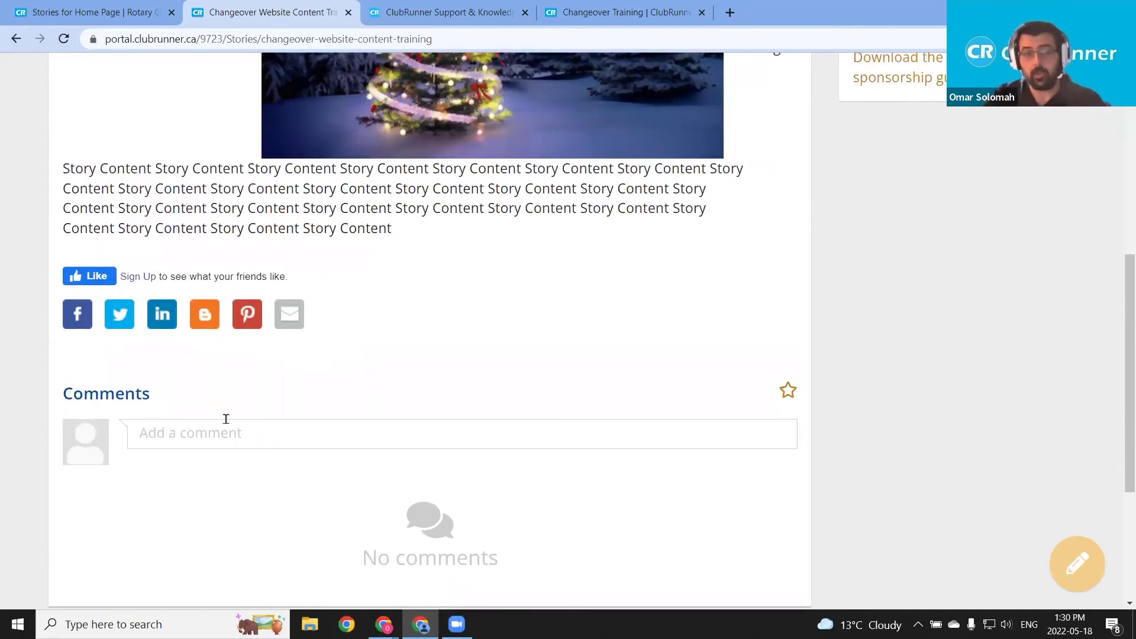
Copy the story page's web address and open a new incognito window
click(346, 42)
key(ctrl+c)
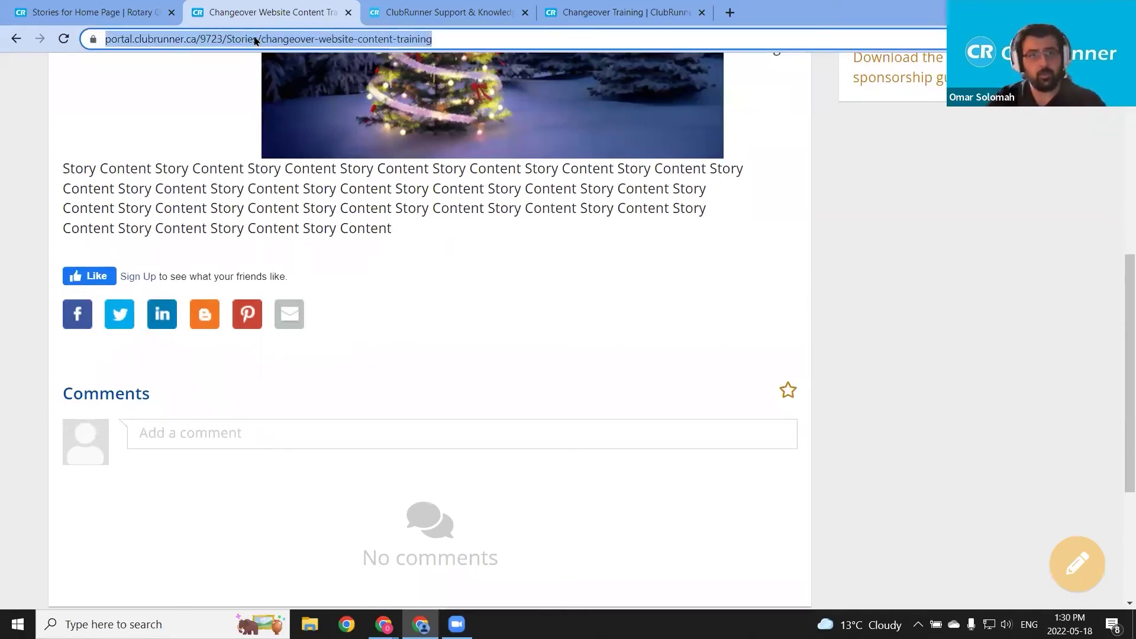
click(266, 67)
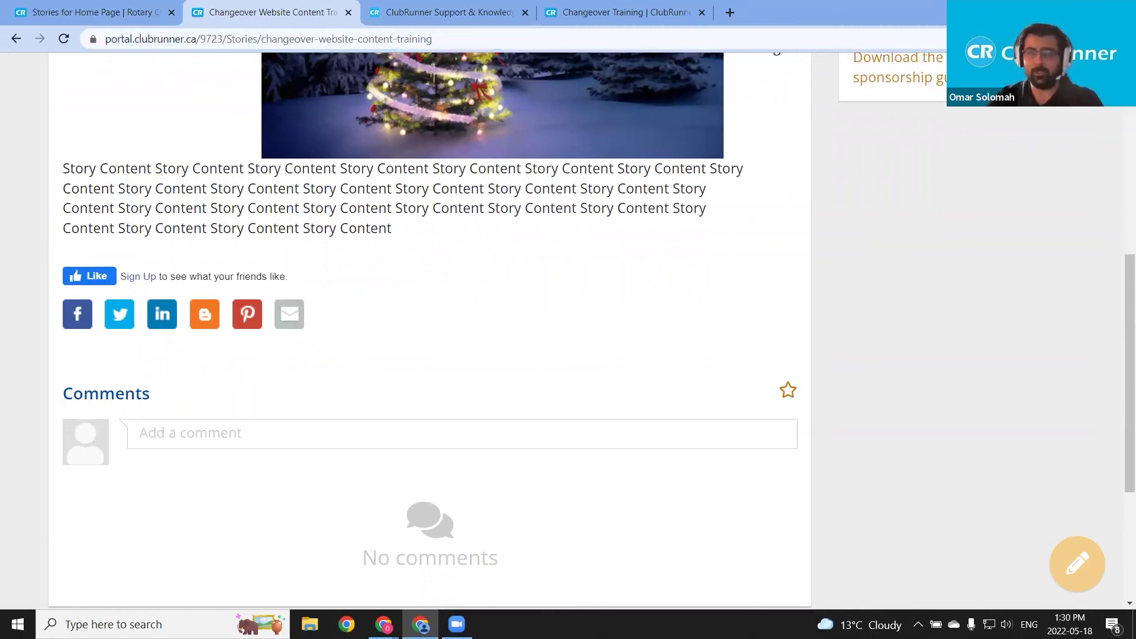
key(alt+f)
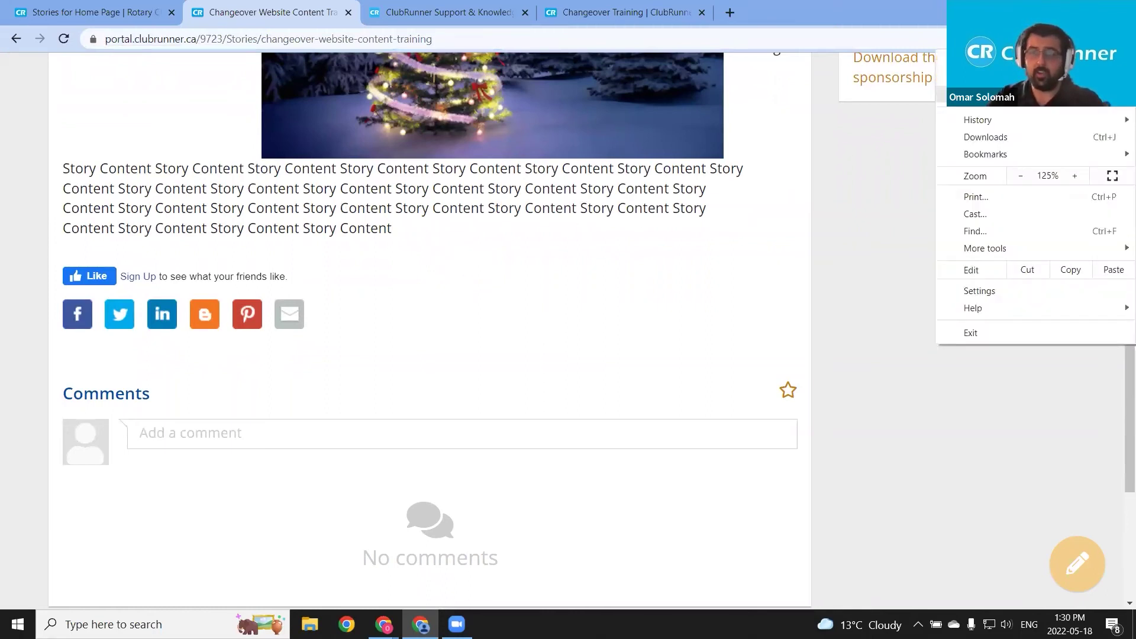
key(ctrl+shift+n)
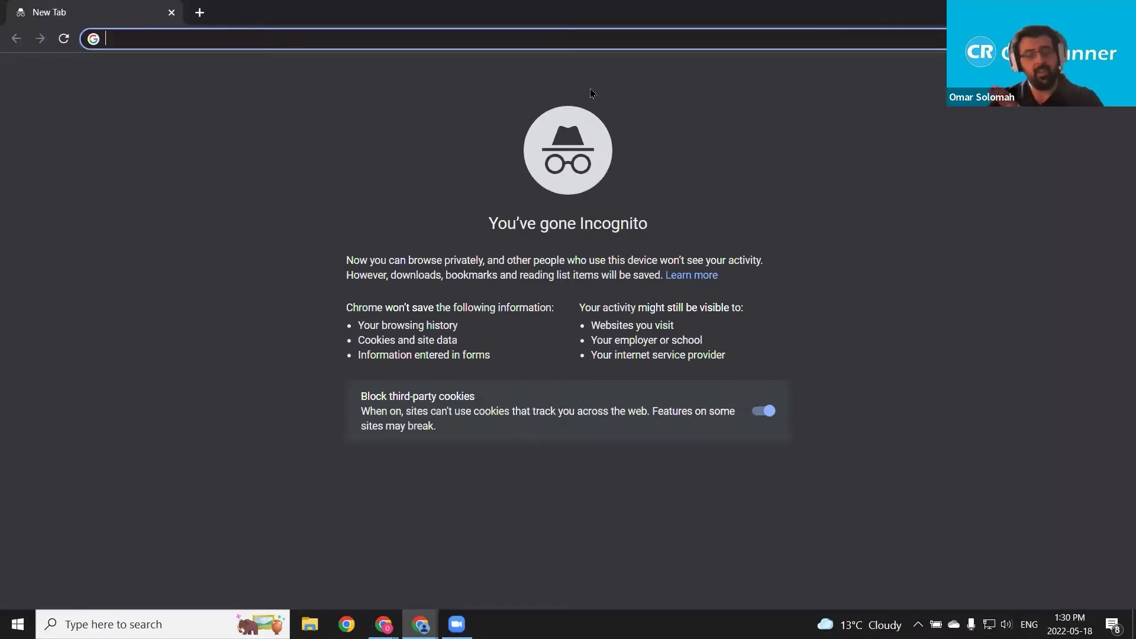
Paste the story address into the incognito window, load it, and dismiss the cookie notice
right_click(354, 45)
click(414, 141)
key(Return)
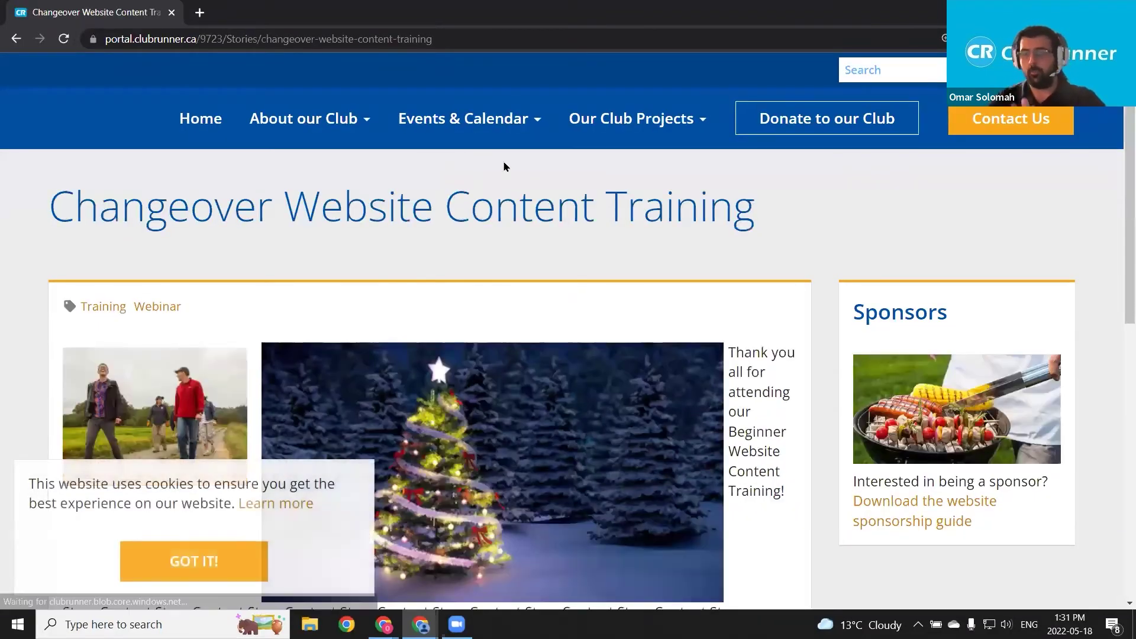
scroll(591, 183, down, 5)
scroll(527, 261, down, 1)
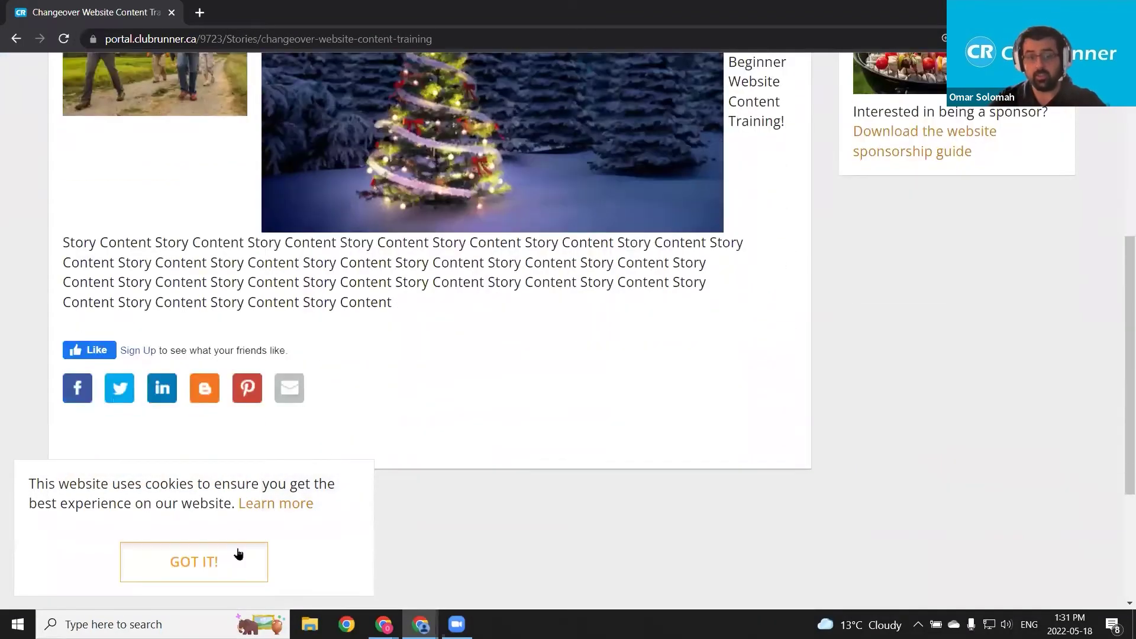
click(236, 553)
scroll(519, 423, down, 1)
scroll(403, 432, down, 3)
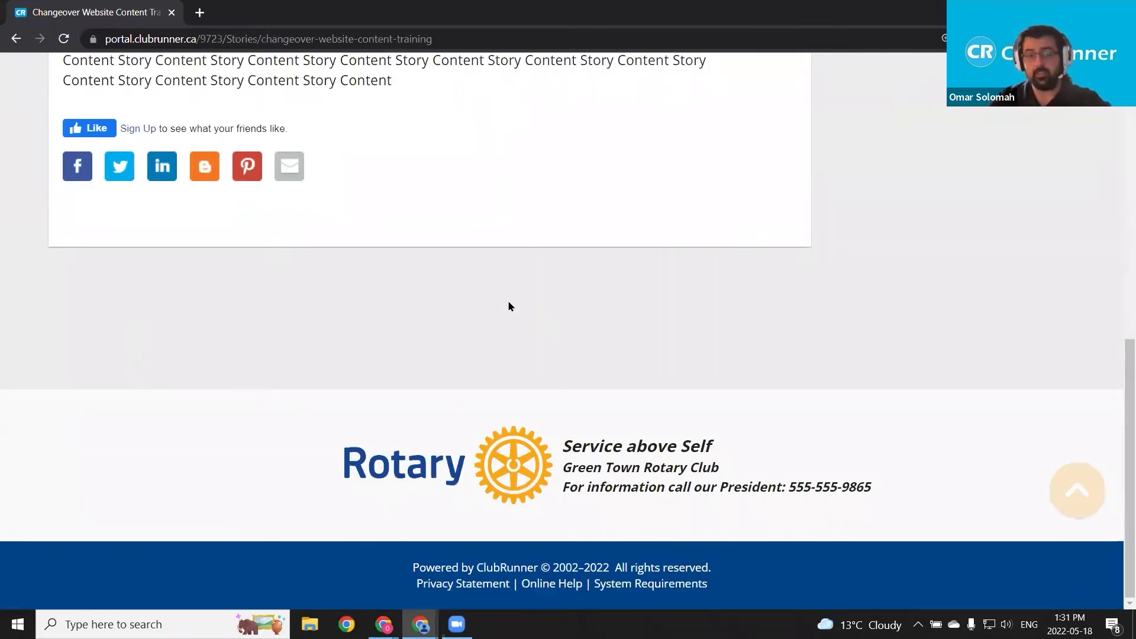
scroll(550, 337, up, 6)
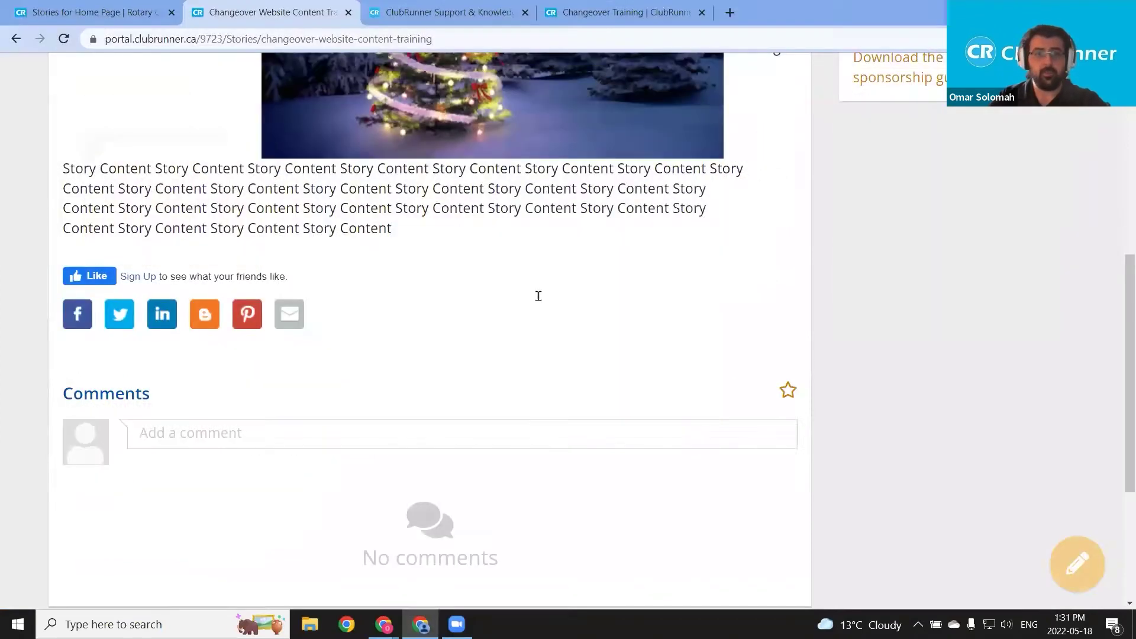
scroll(543, 331, up, 6)
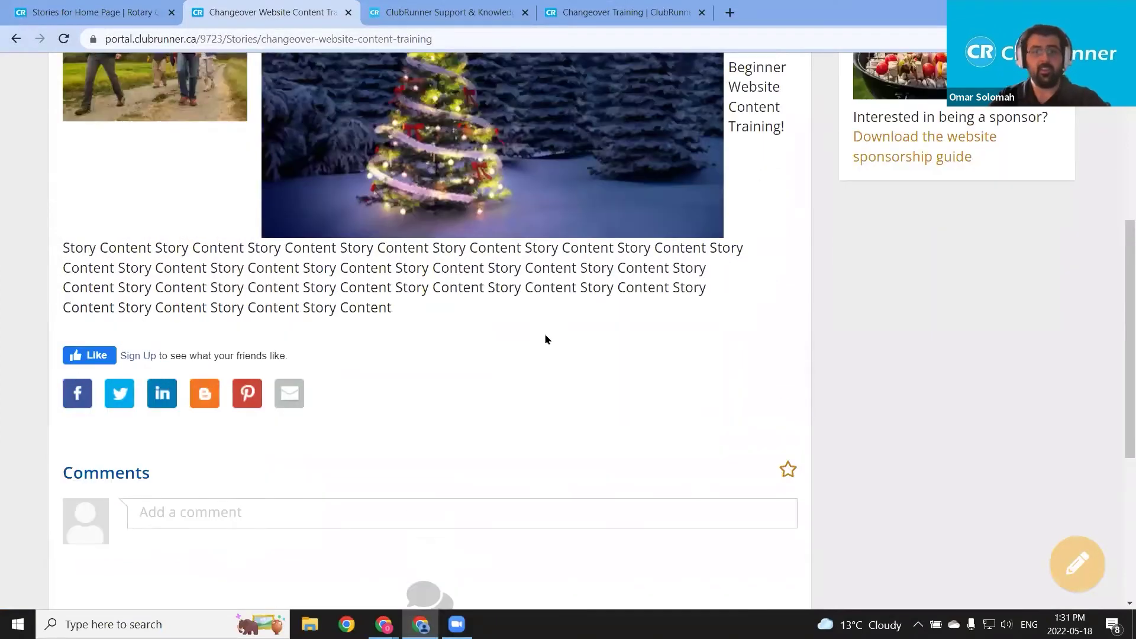
Go to Our Club Projects > News & Projects to open the public Stories page
scroll(503, 364, up, 1)
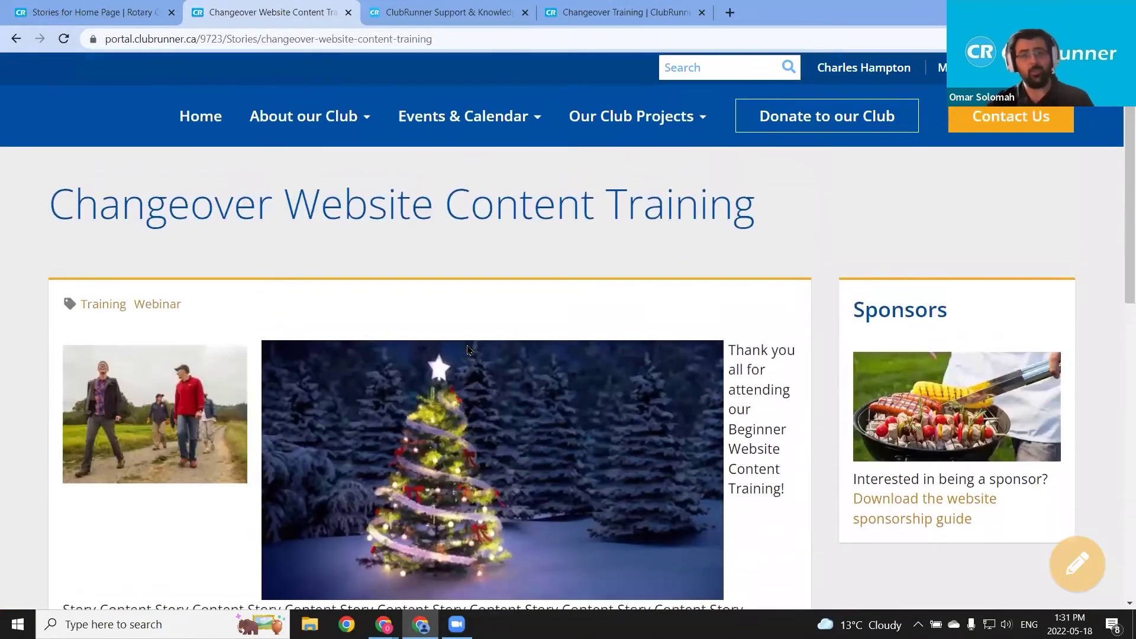
scroll(427, 472, down, 1)
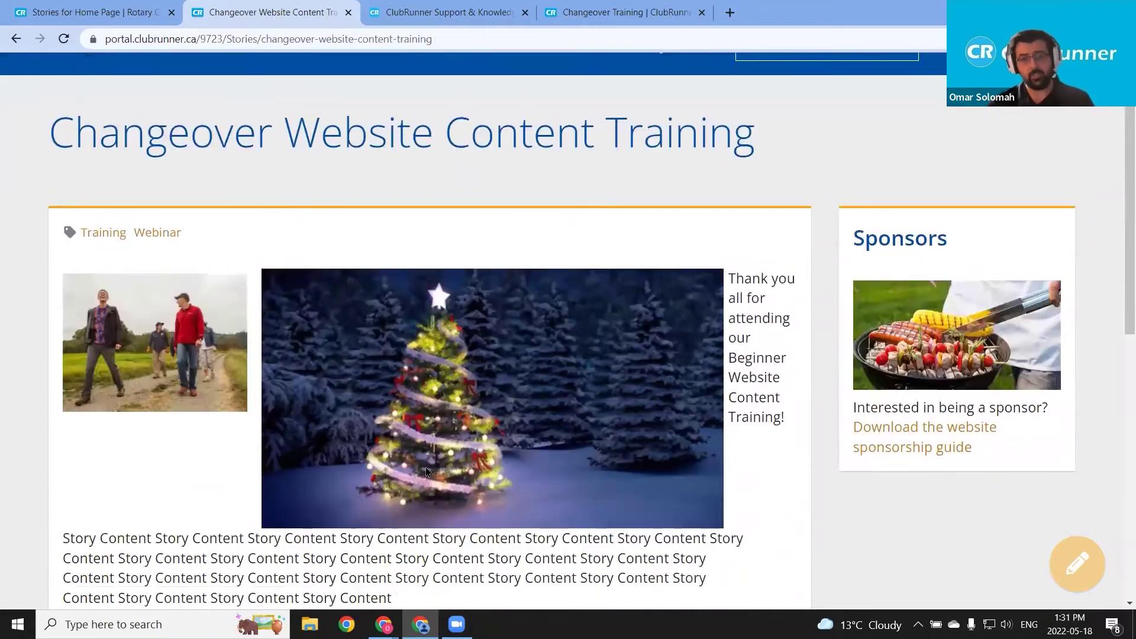
scroll(473, 503, up, 1)
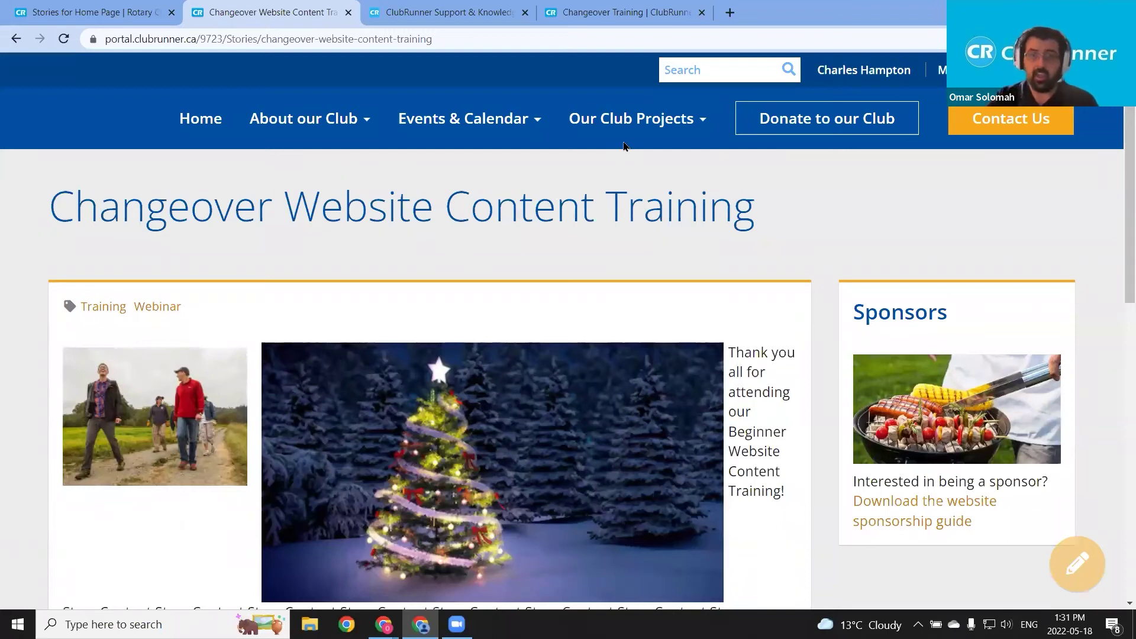
mouse_move(624, 146)
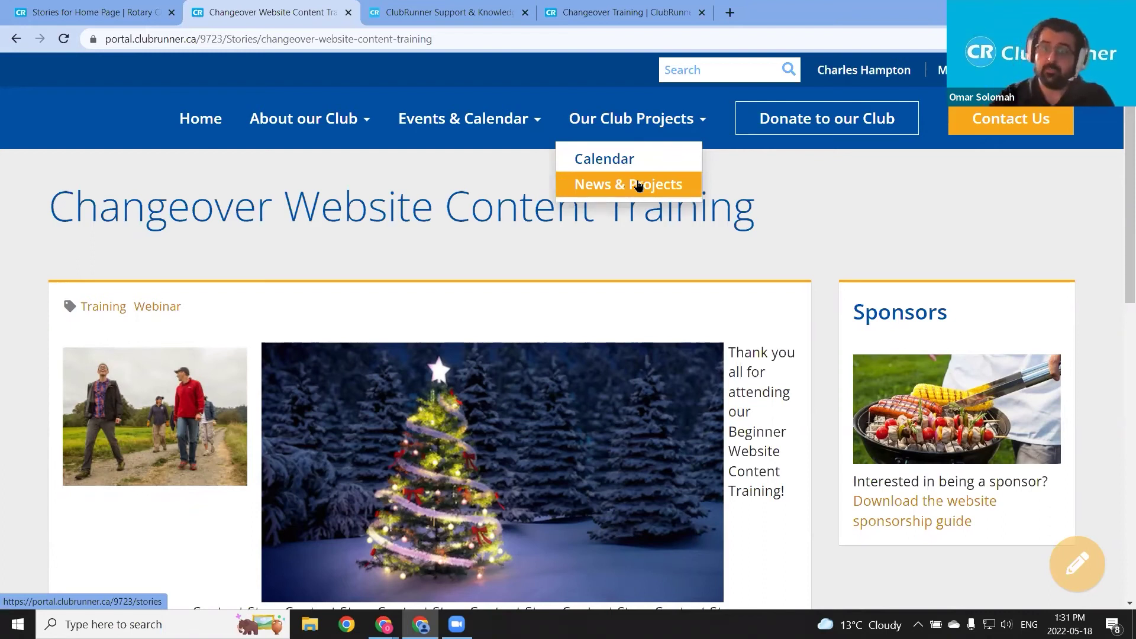
click(672, 189)
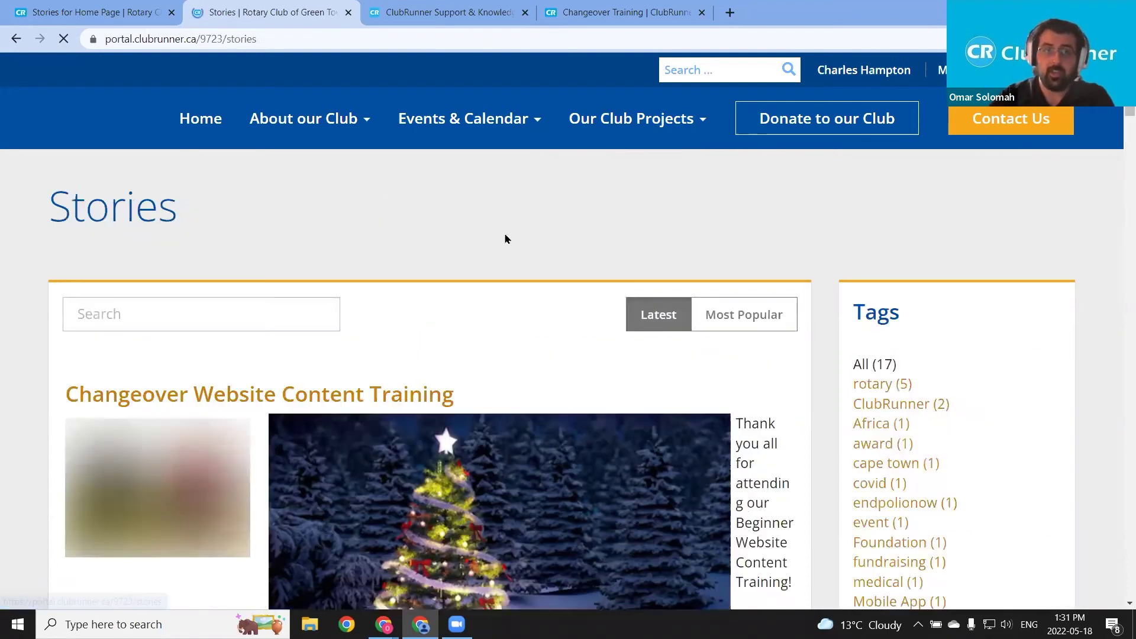
drag(266, 40, 222, 39)
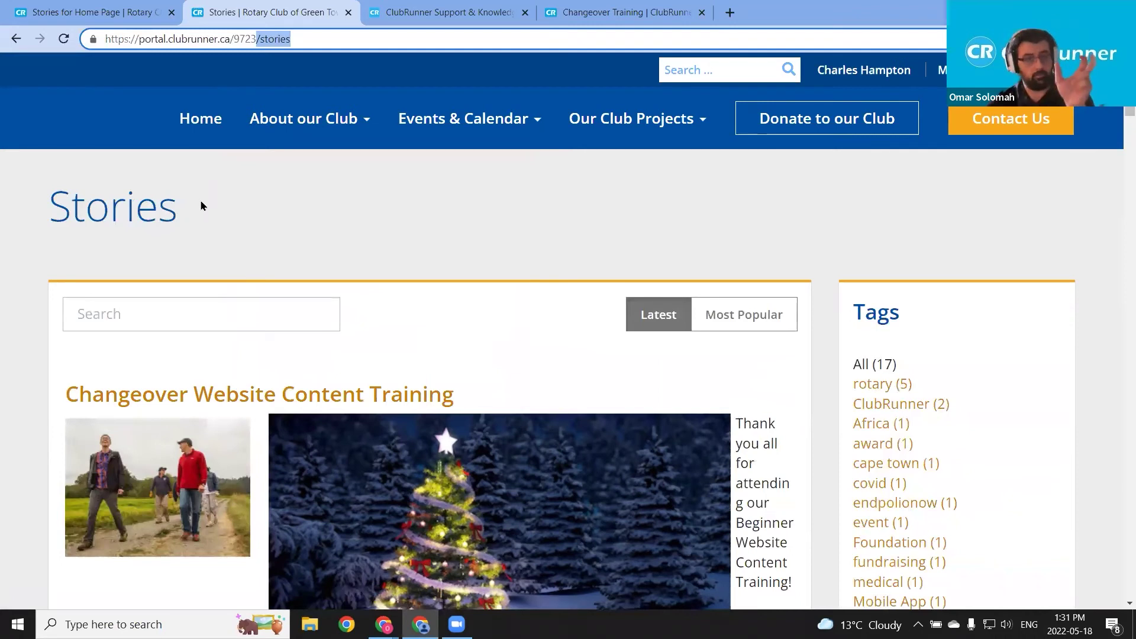
click(431, 223)
scroll(429, 224, down, 3)
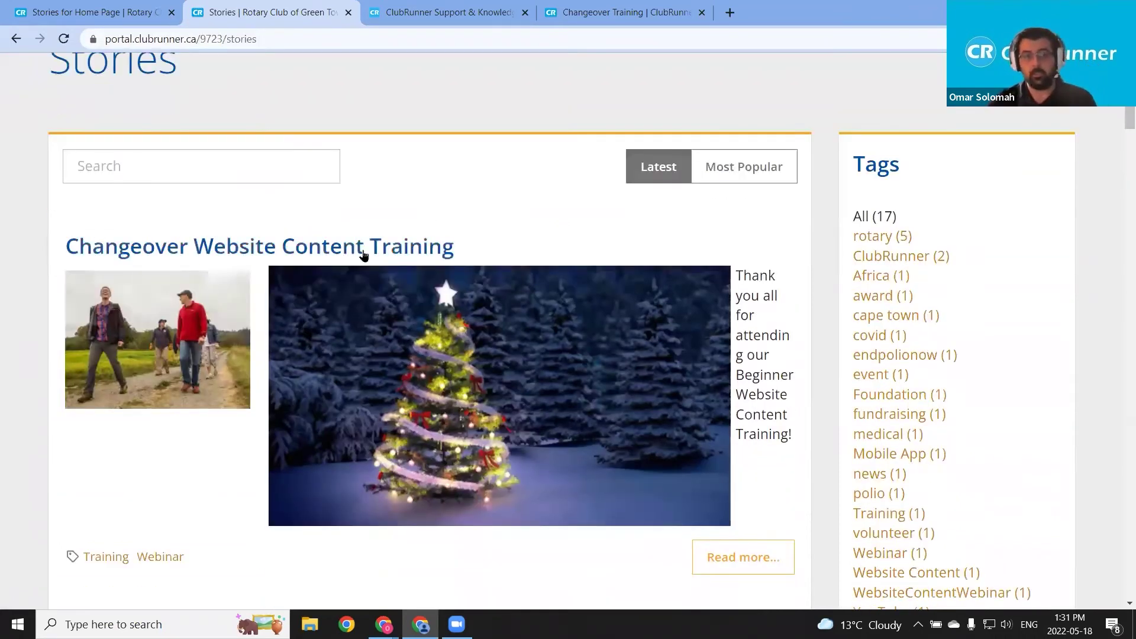
scroll(533, 196, down, 5)
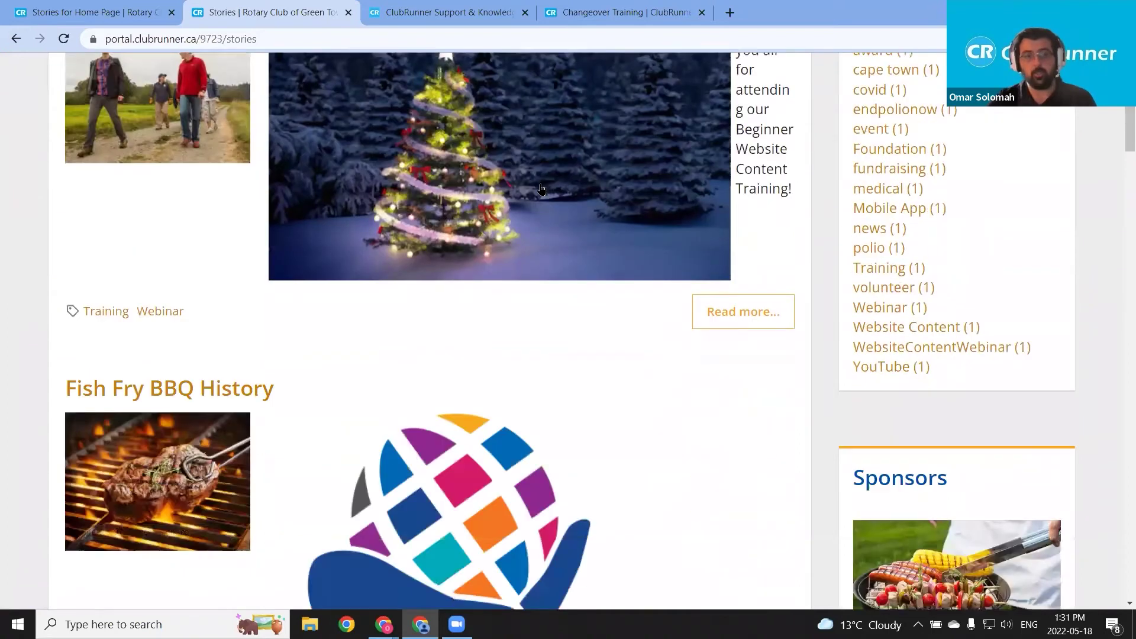
scroll(540, 190, down, 9)
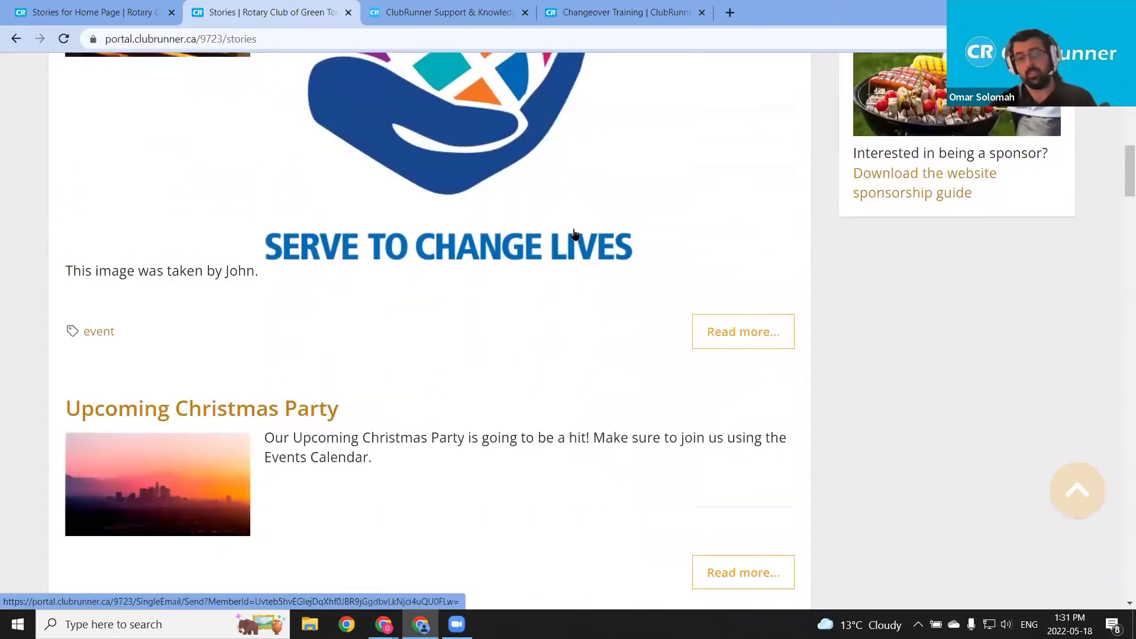
scroll(574, 234, down, 7)
scroll(691, 363, up, 20)
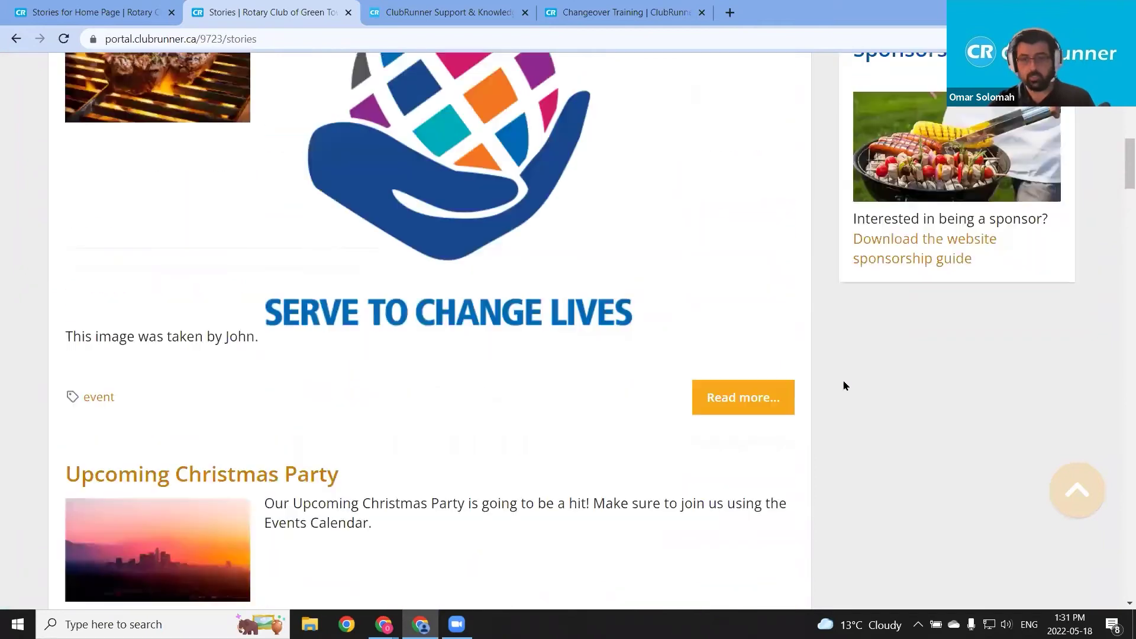
scroll(886, 401, up, 1)
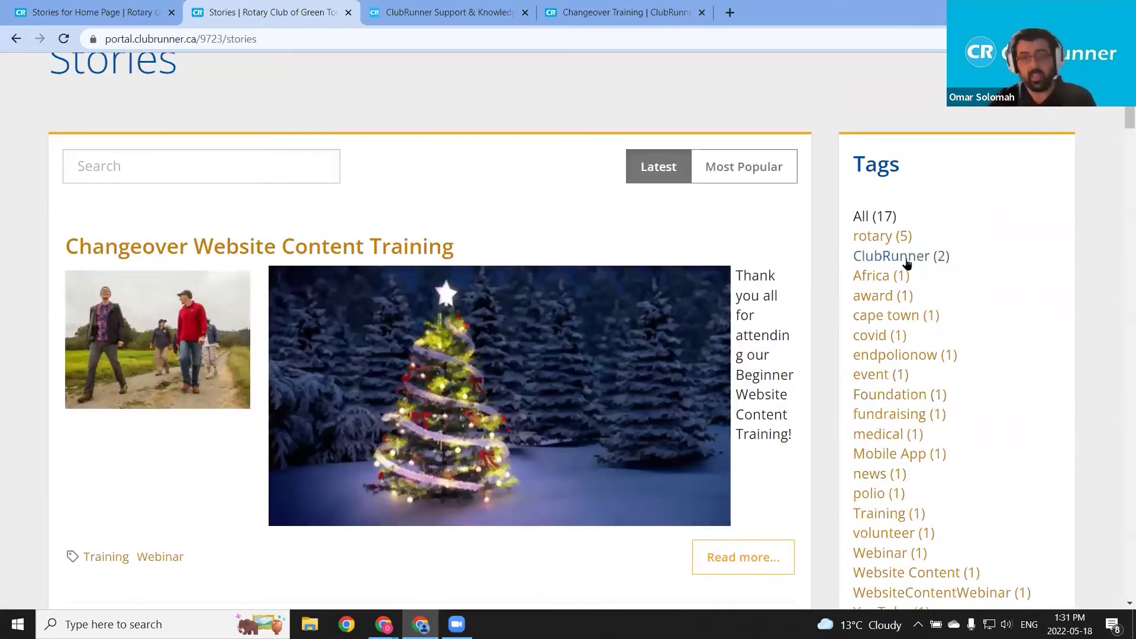
Filter the stories by the Webinar and ClubRunner tags, then show All (17)
click(895, 553)
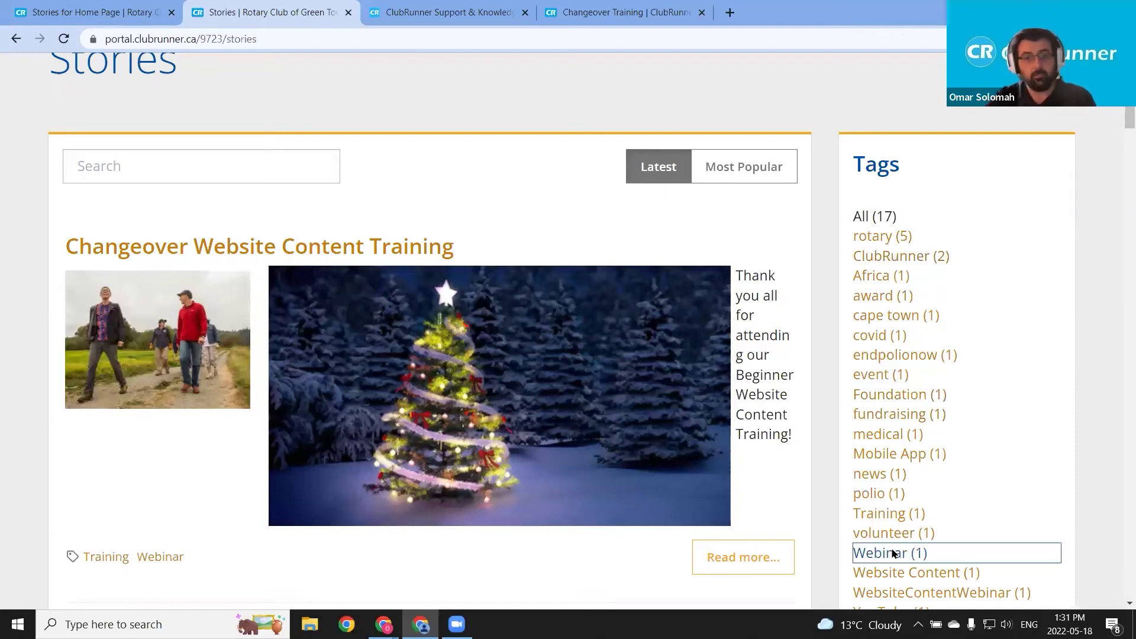
scroll(758, 403, down, 3)
scroll(734, 371, up, 2)
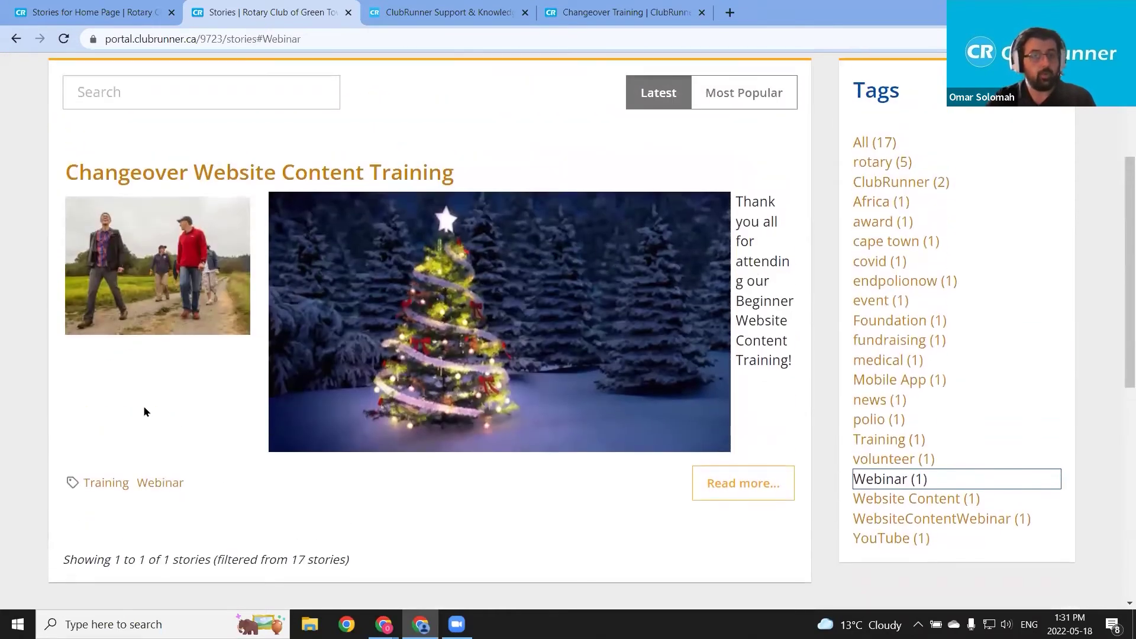
click(915, 183)
scroll(406, 177, down, 5)
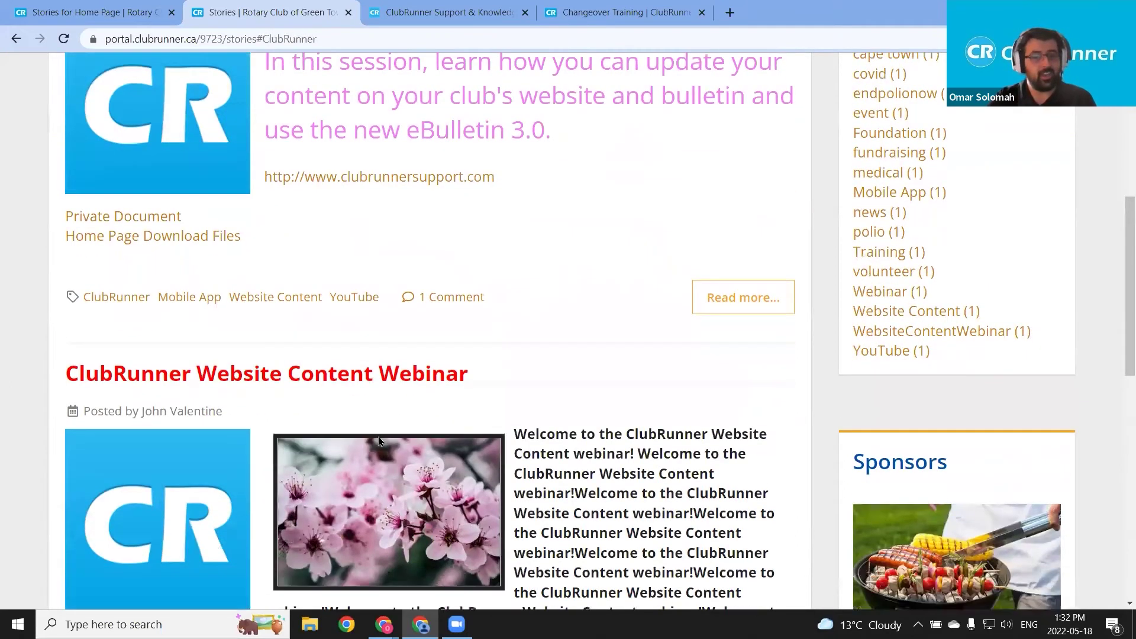
scroll(508, 347, up, 5)
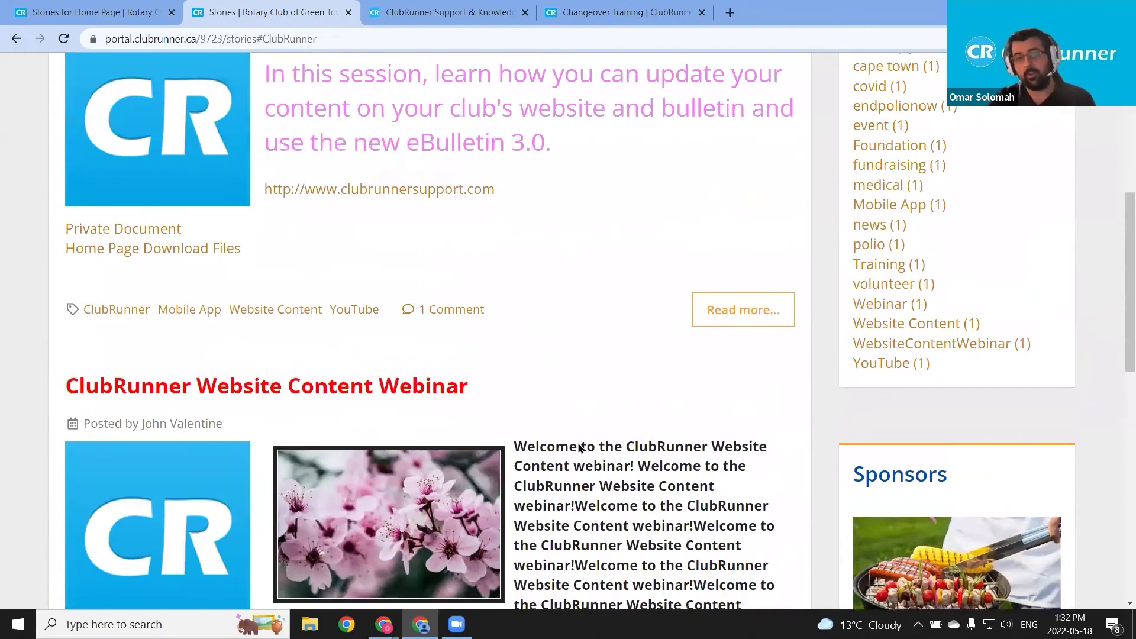
scroll(510, 355, up, 3)
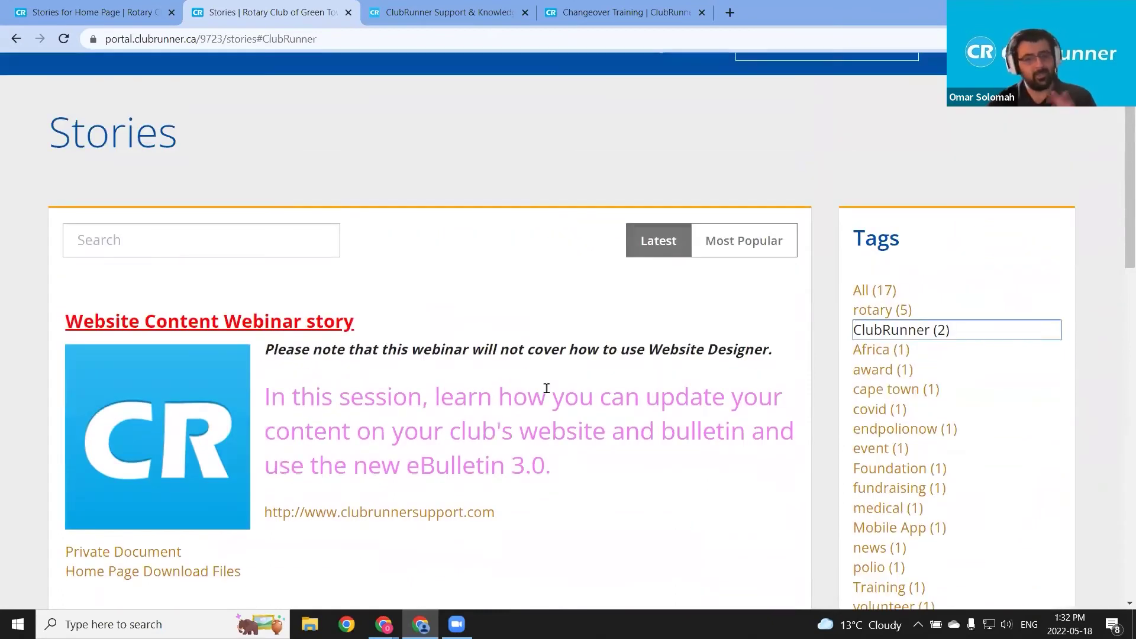
scroll(858, 310, up, 1)
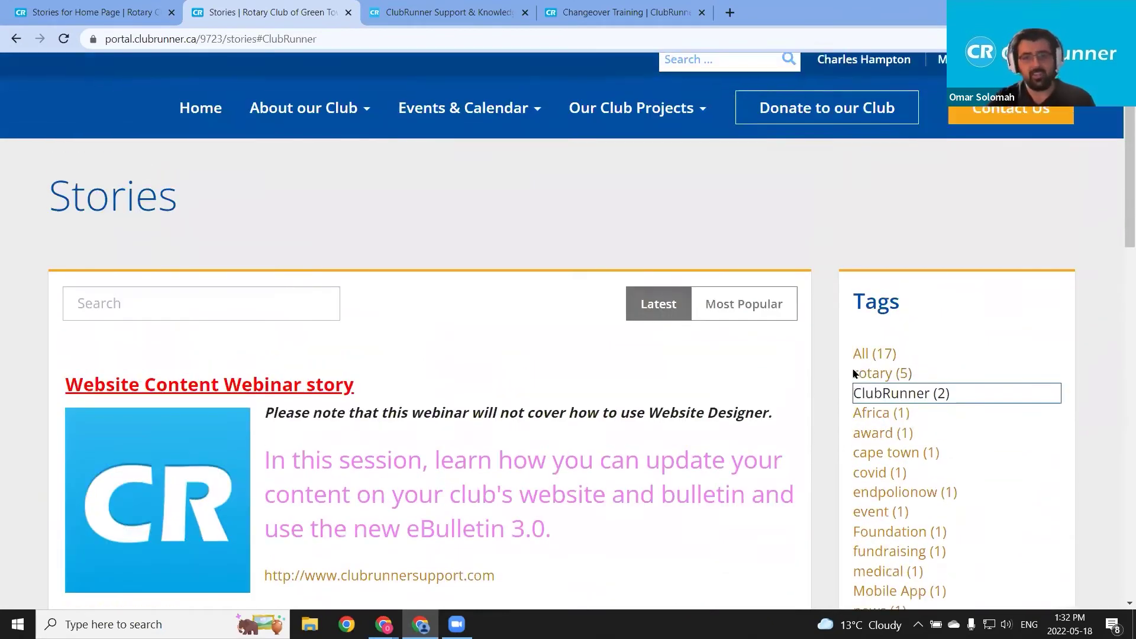
click(889, 365)
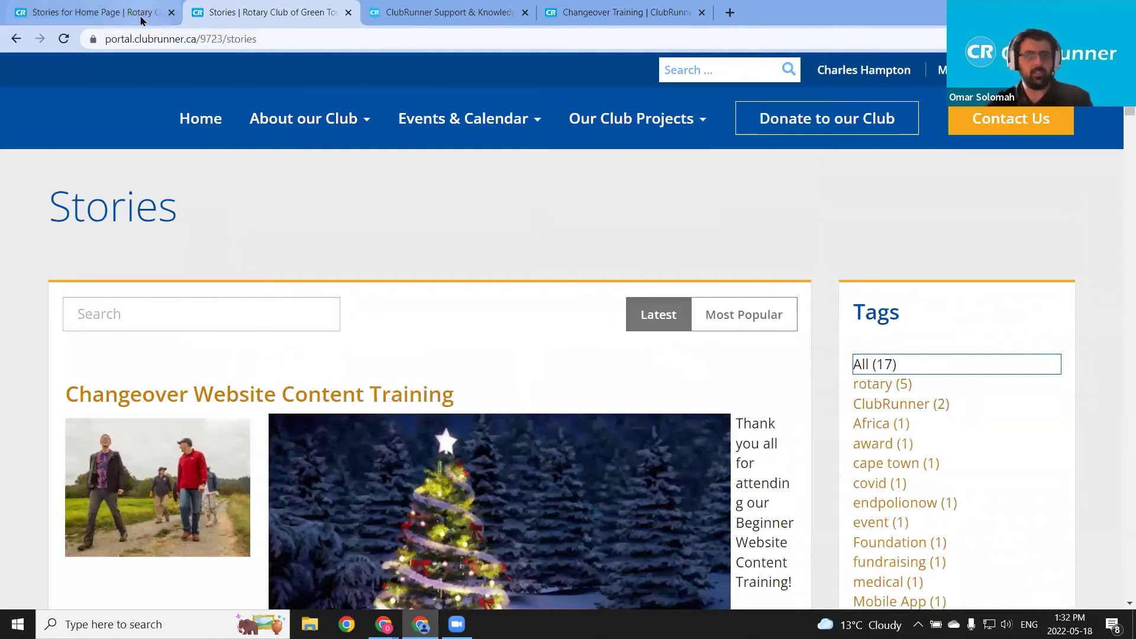
Close the old tab and open Website > Website Content on the admin site
click(171, 12)
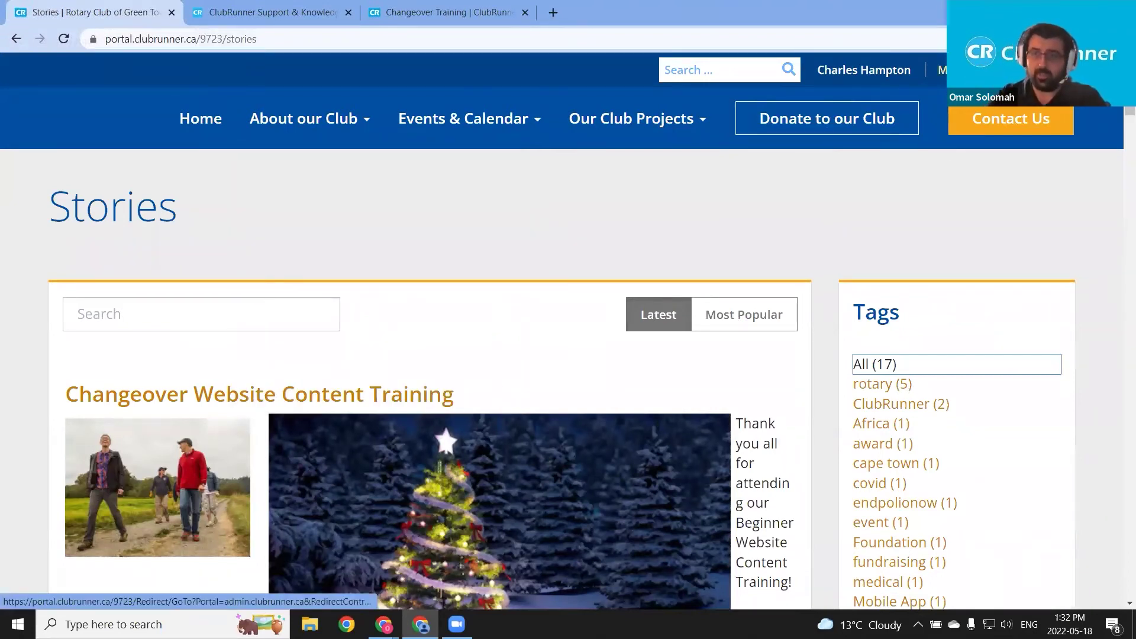
click(943, 70)
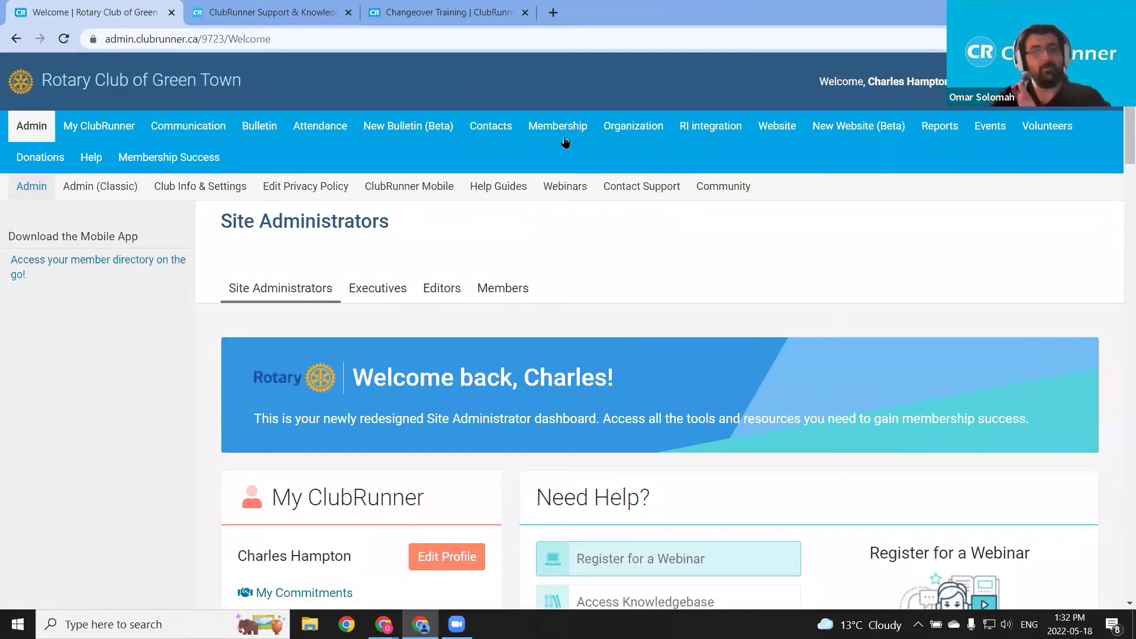
click(788, 131)
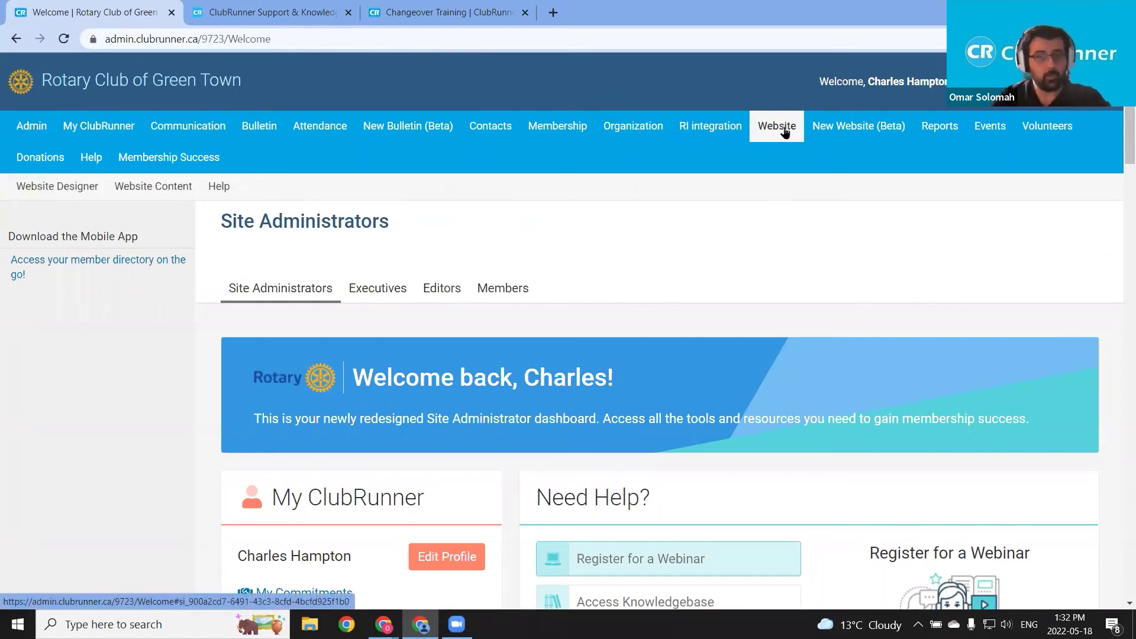
click(152, 187)
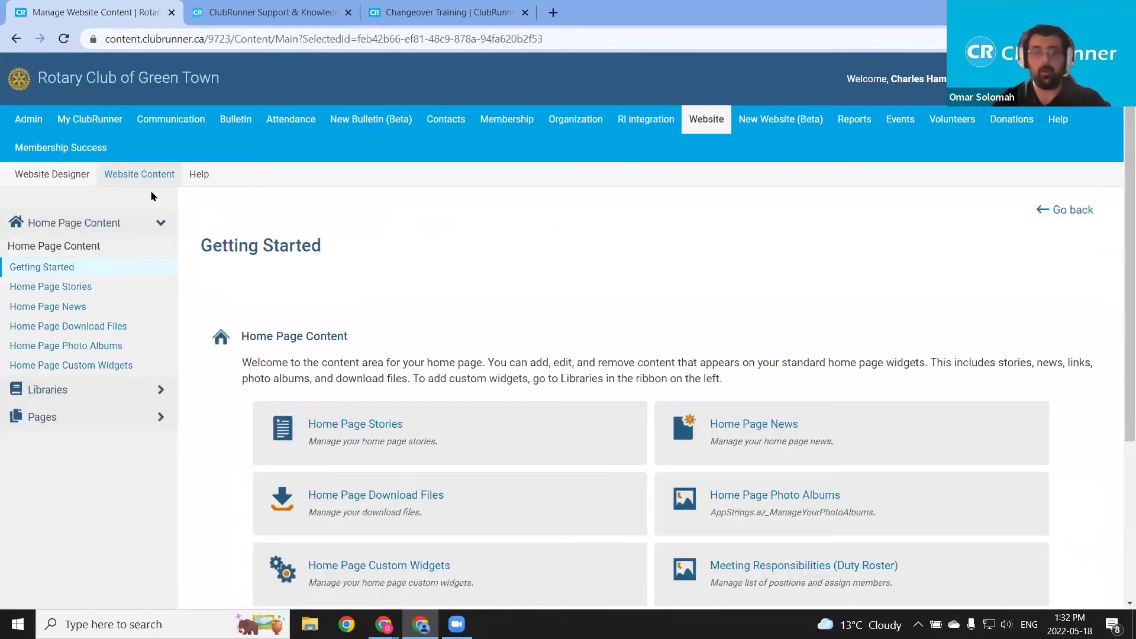
Open the Home Page Stories list and launch the public site in a new tab
scroll(332, 220, down, 1)
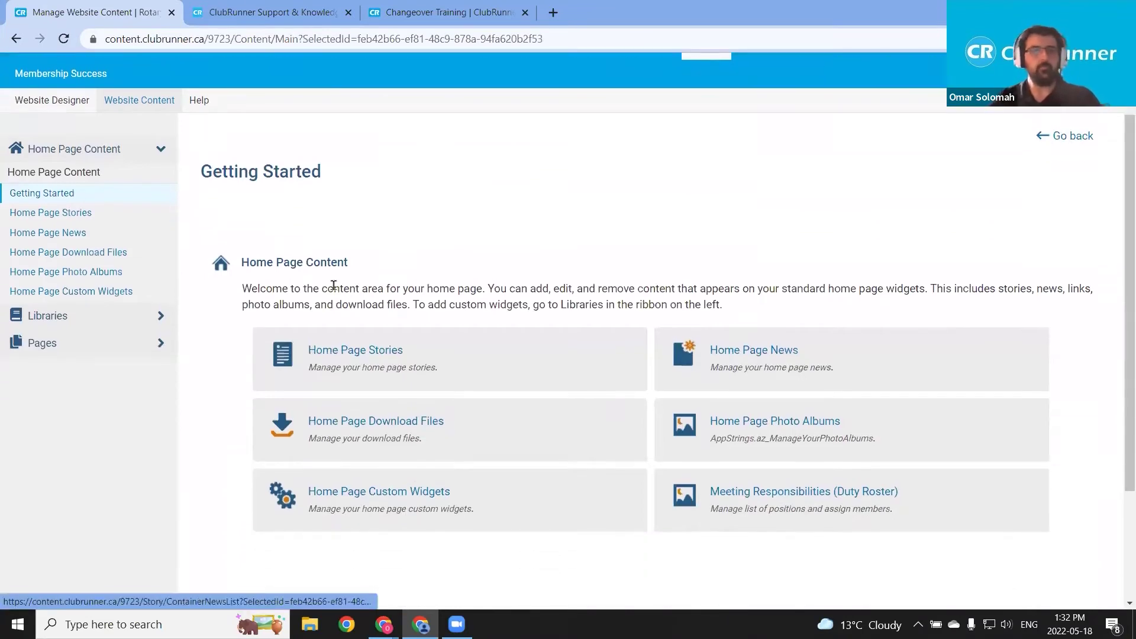
click(382, 354)
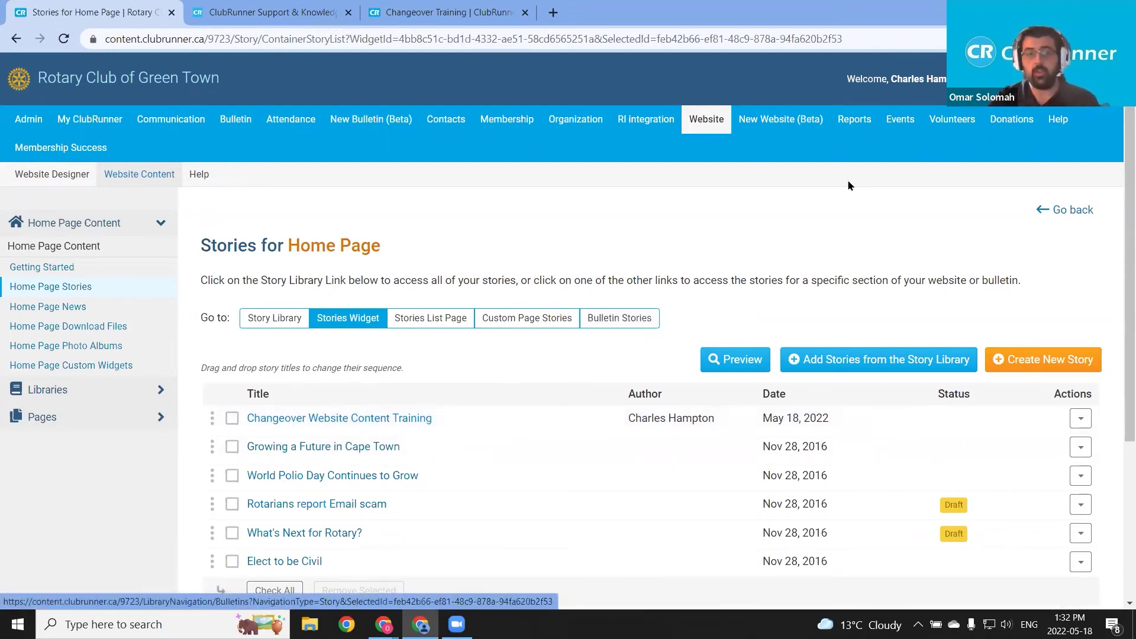
right_click(950, 82)
click(994, 89)
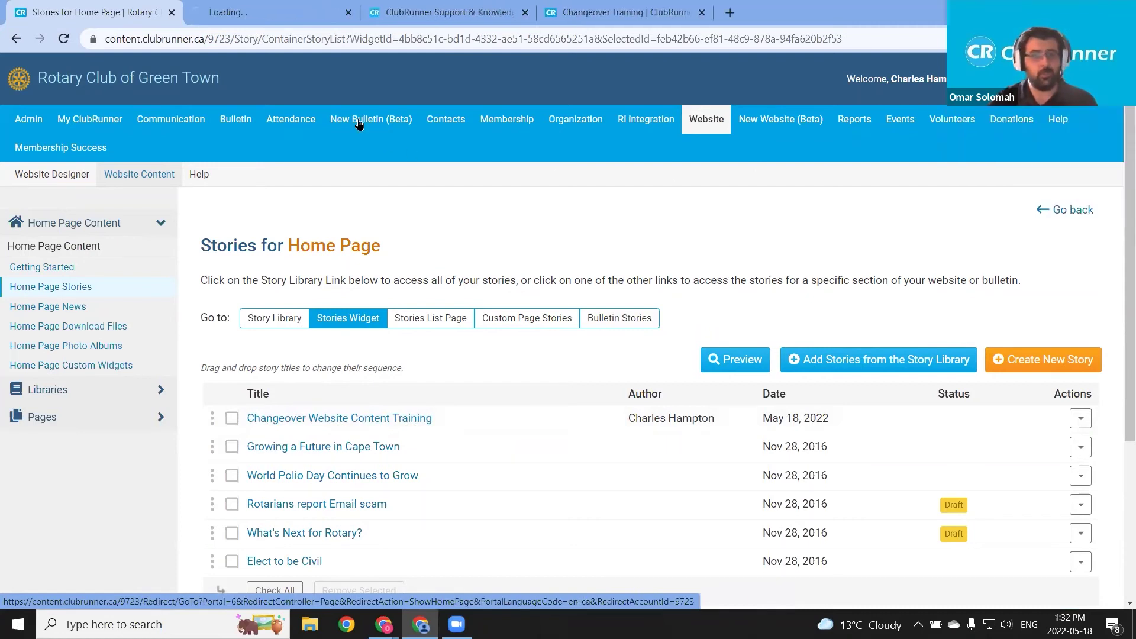
click(275, 13)
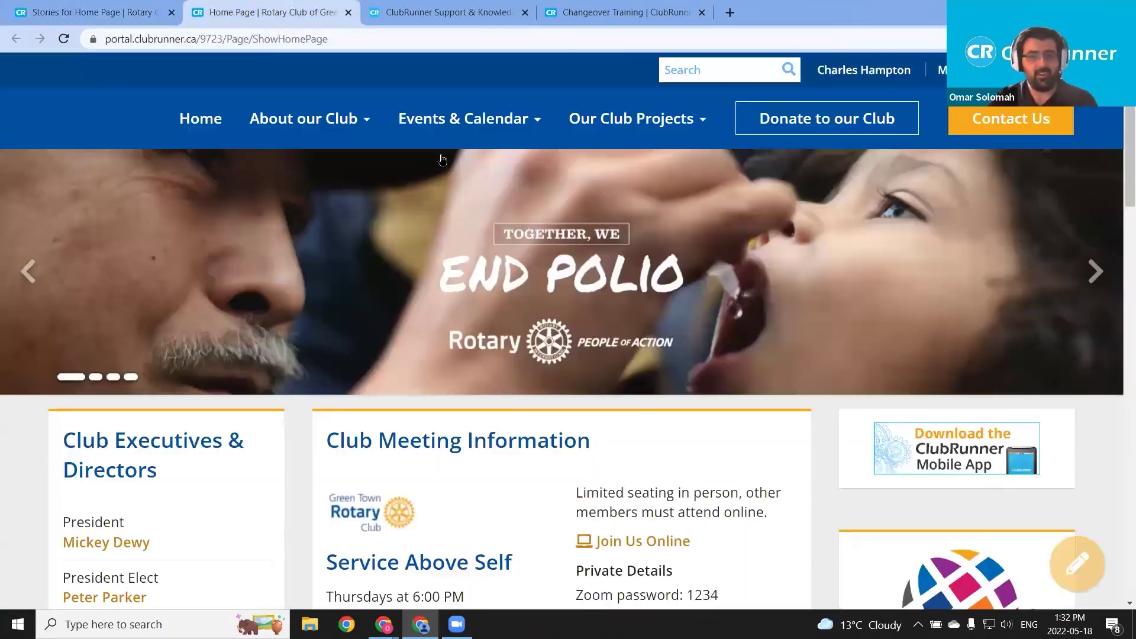
scroll(545, 270, down, 5)
scroll(545, 271, down, 15)
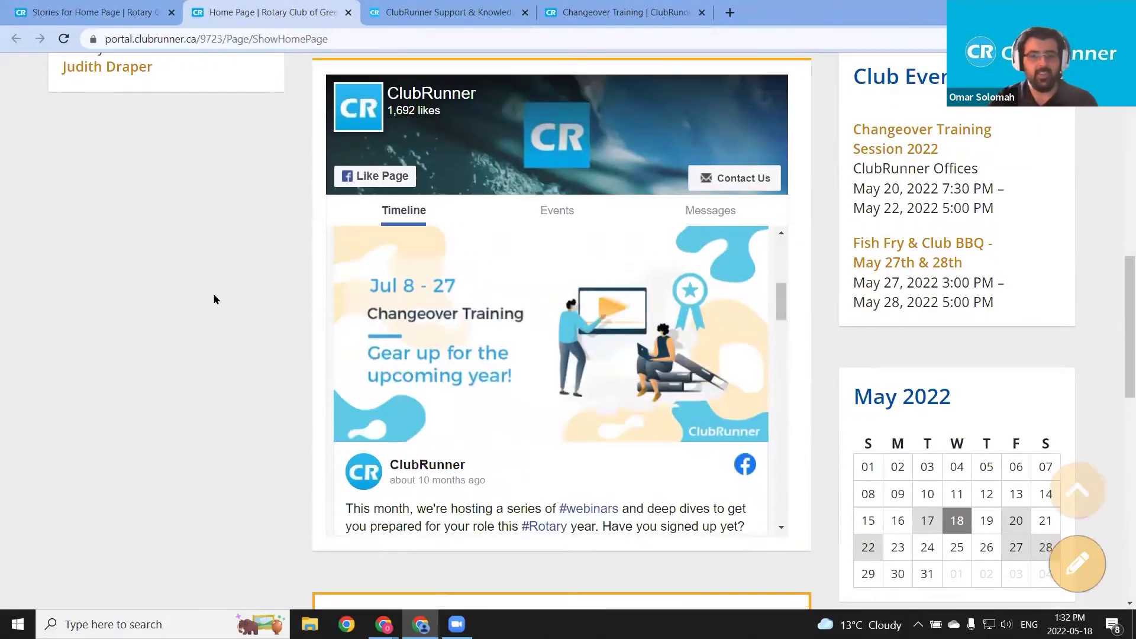
scroll(212, 302, down, 4)
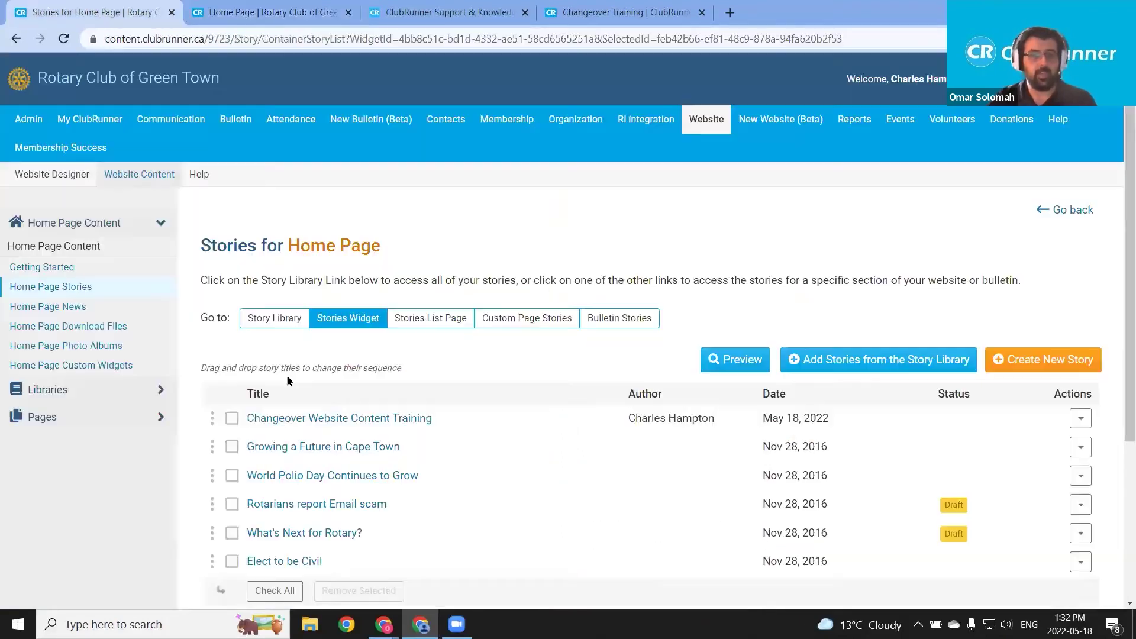
click(95, 13)
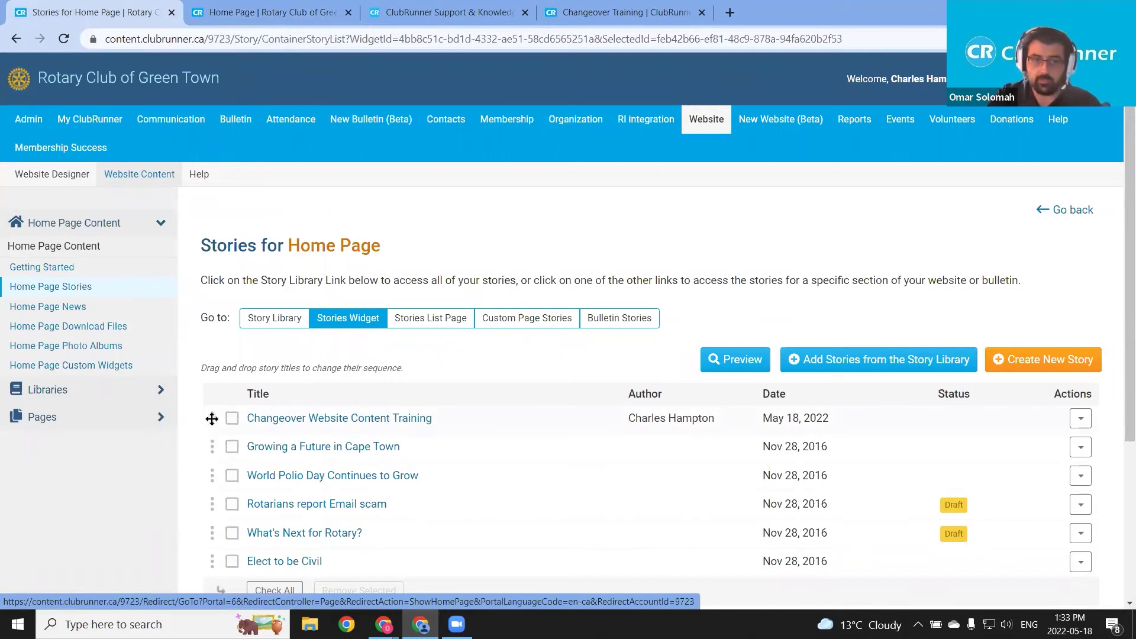
drag(213, 418, 213, 416)
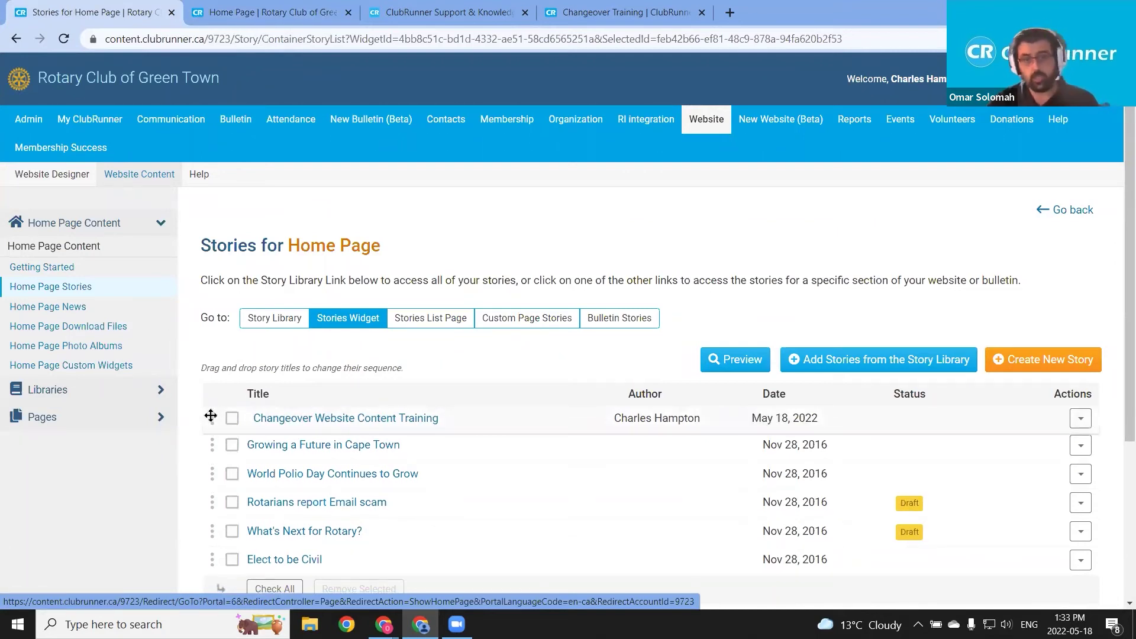
Move Changeover Website Content Training below Growing a Future in Cape Town in the widget list
drag(211, 416, 215, 445)
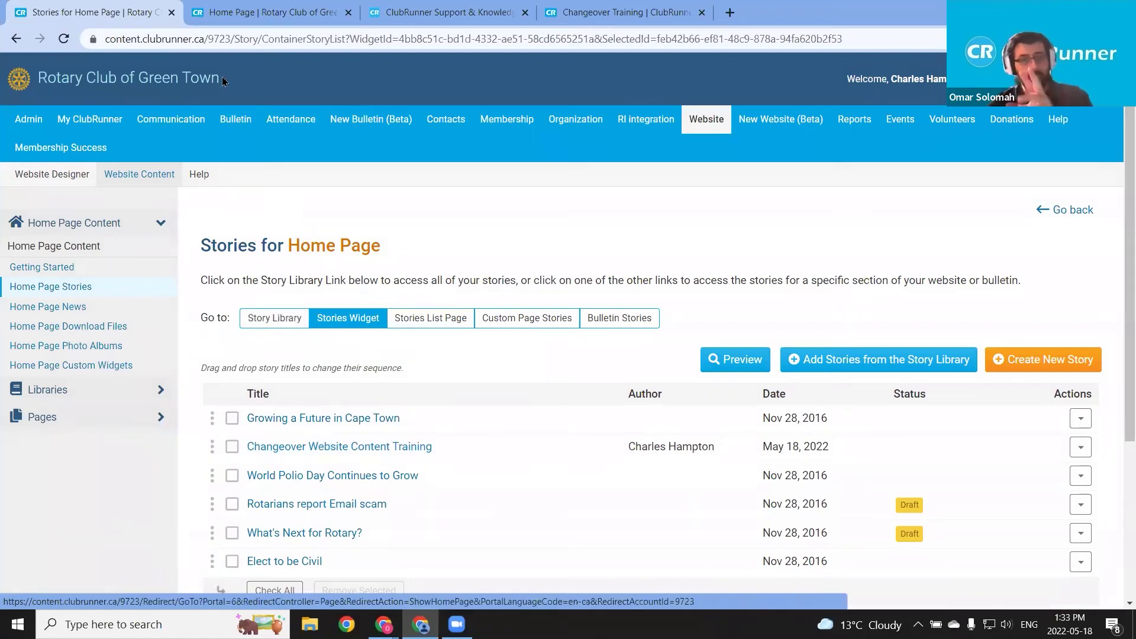
In the Changeover story brief, change the image alignment from Left to <not set>
click(361, 448)
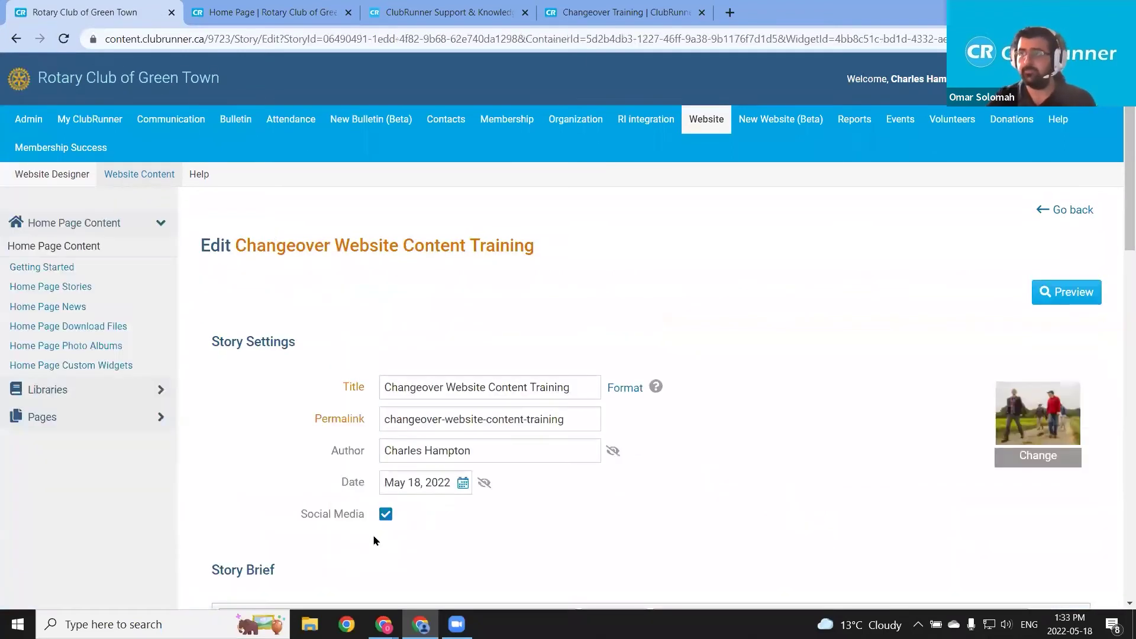
scroll(460, 291, down, 5)
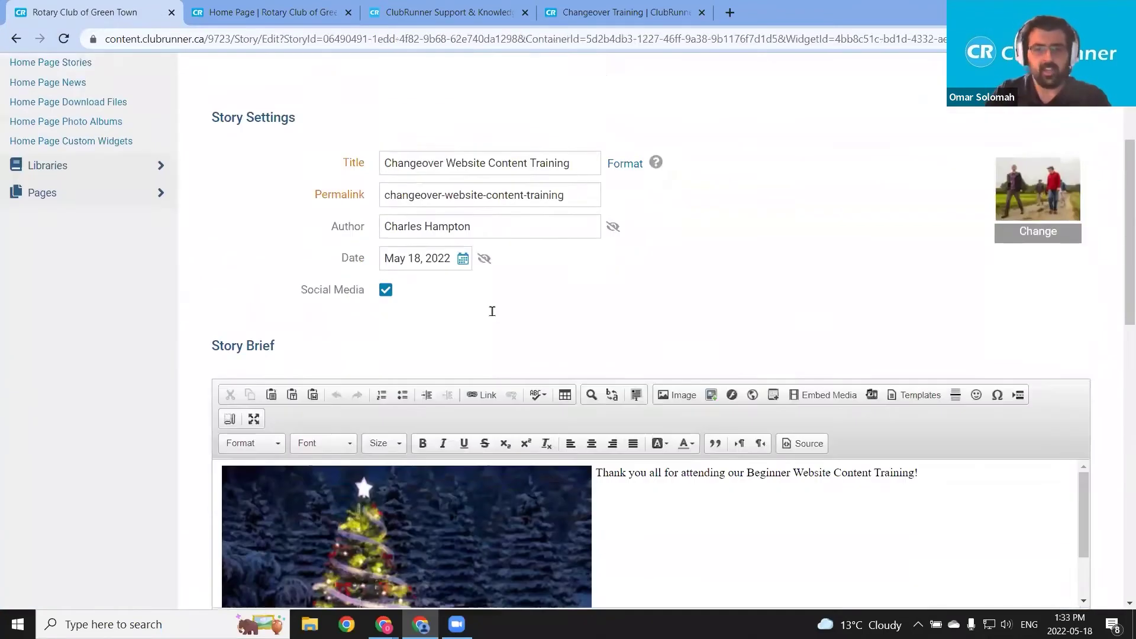
click(587, 363)
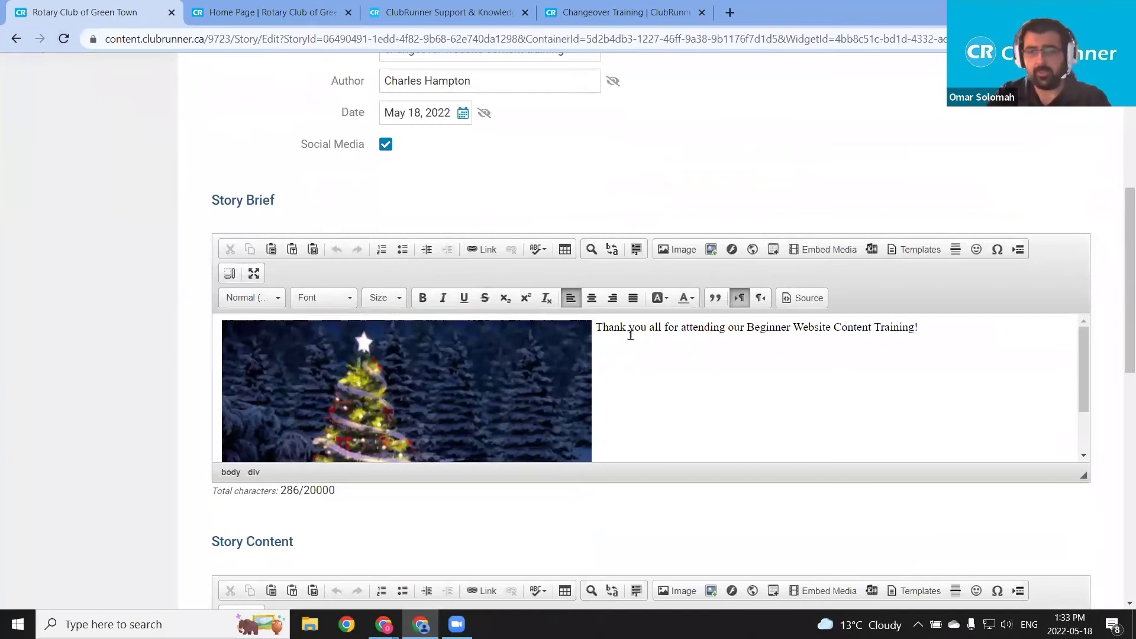
double_click(513, 351)
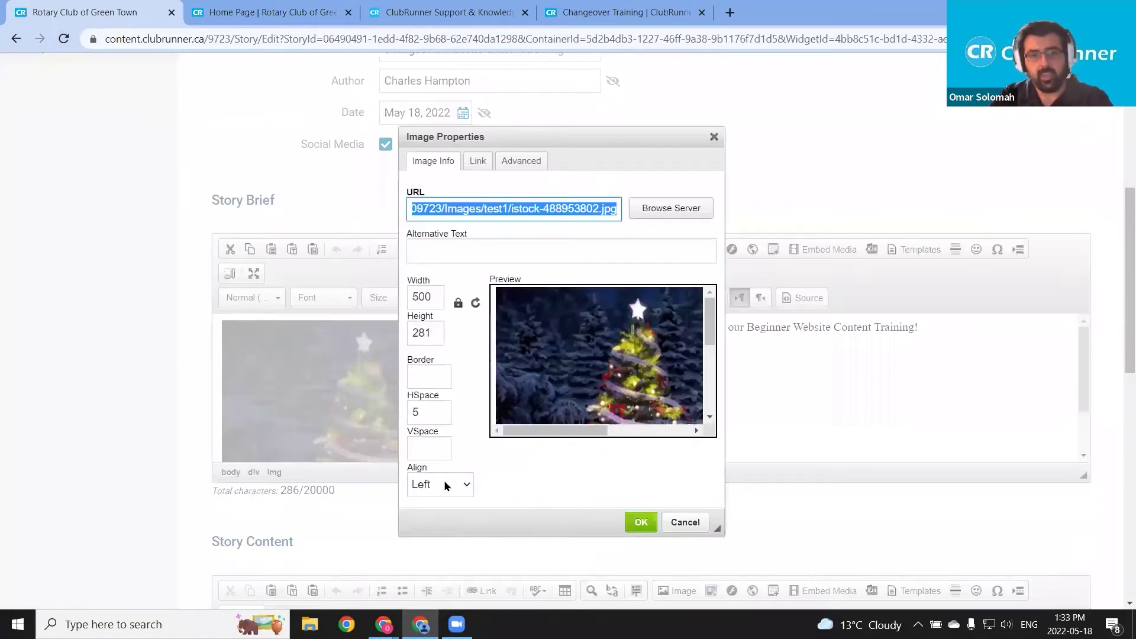
click(445, 485)
click(445, 501)
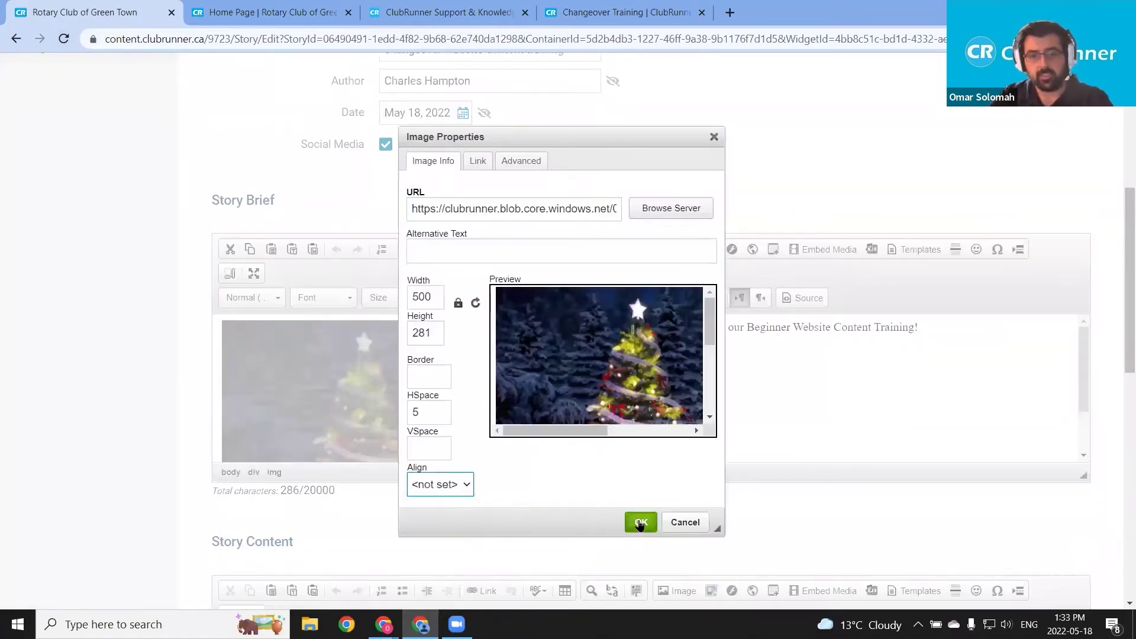
click(641, 522)
Move the thank-you line below the image and save and publish the story
scroll(616, 400, up, 1)
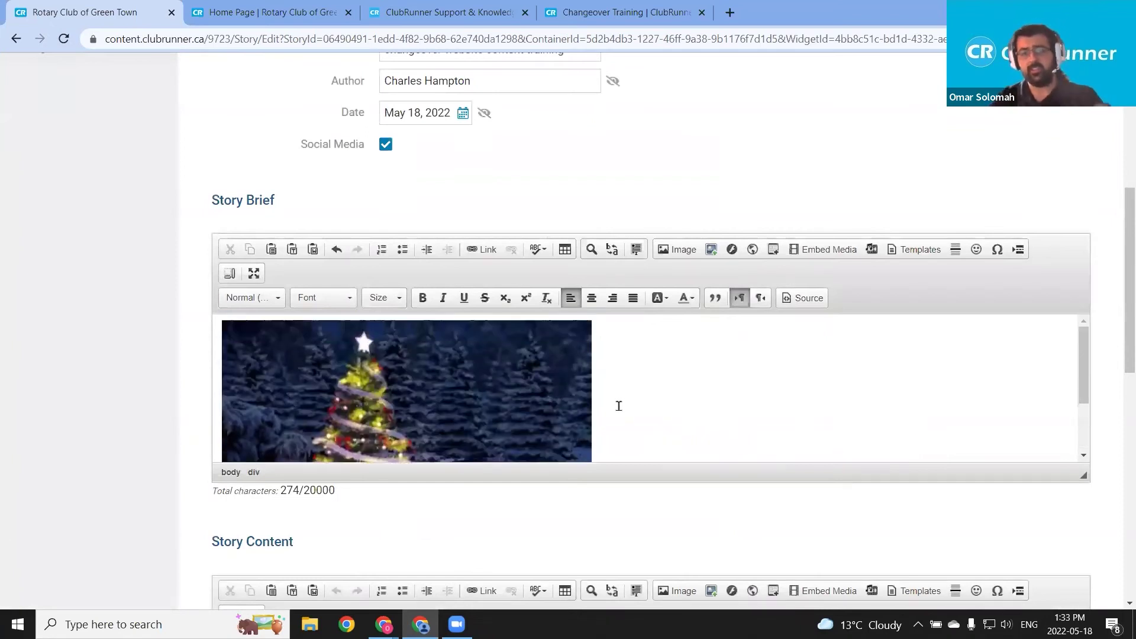
scroll(615, 407, down, 2)
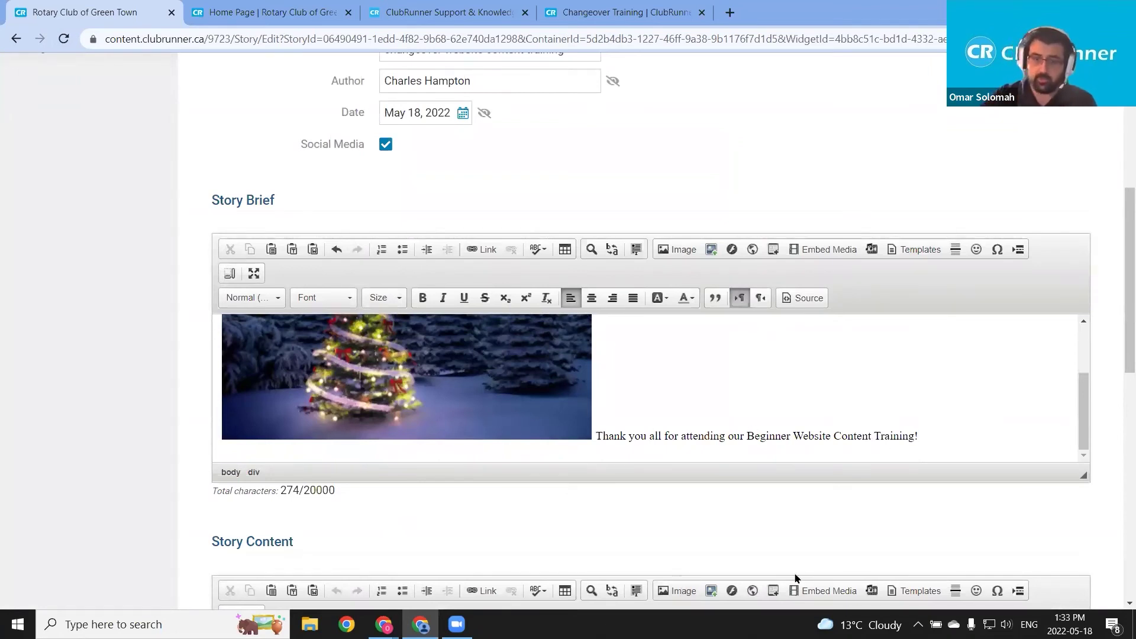
key(Return)
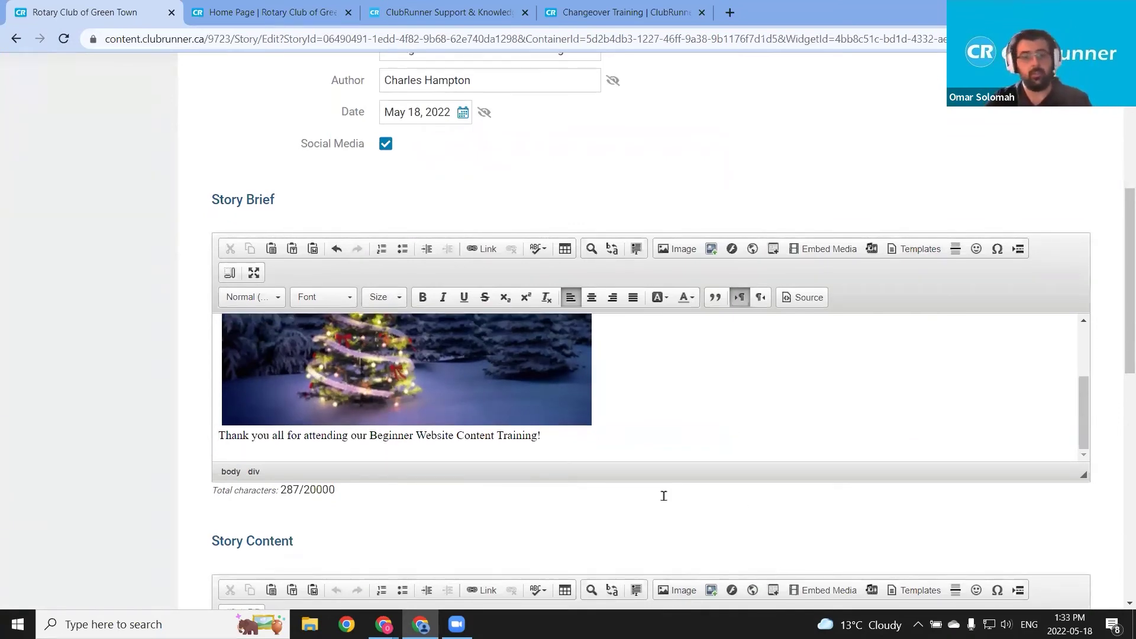
scroll(665, 495, down, 5)
scroll(946, 524, down, 4)
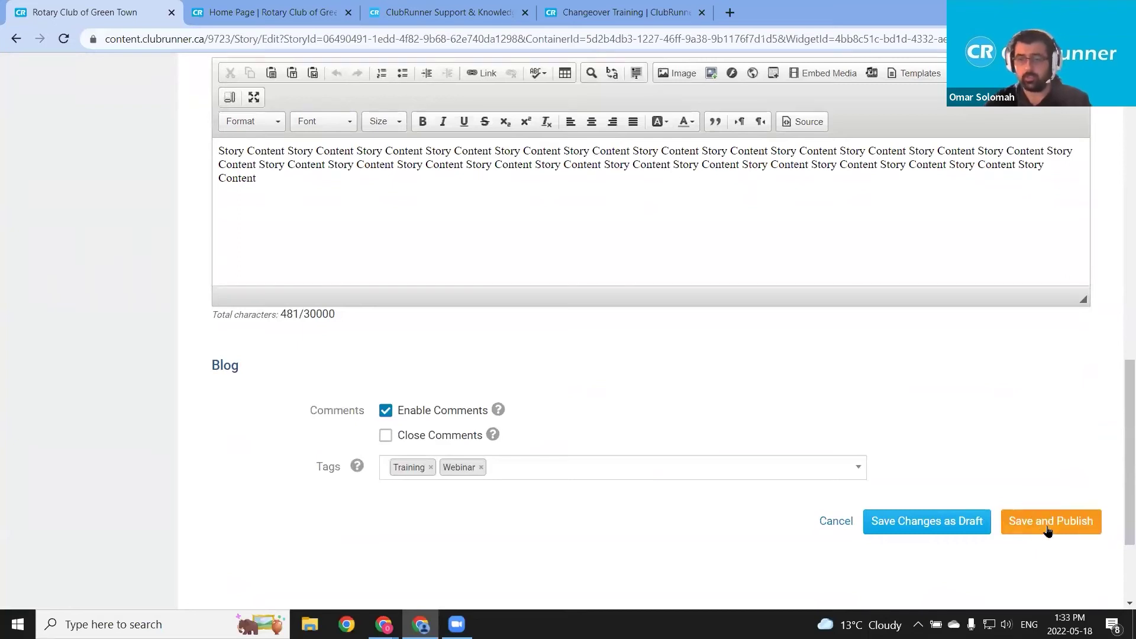
click(1048, 522)
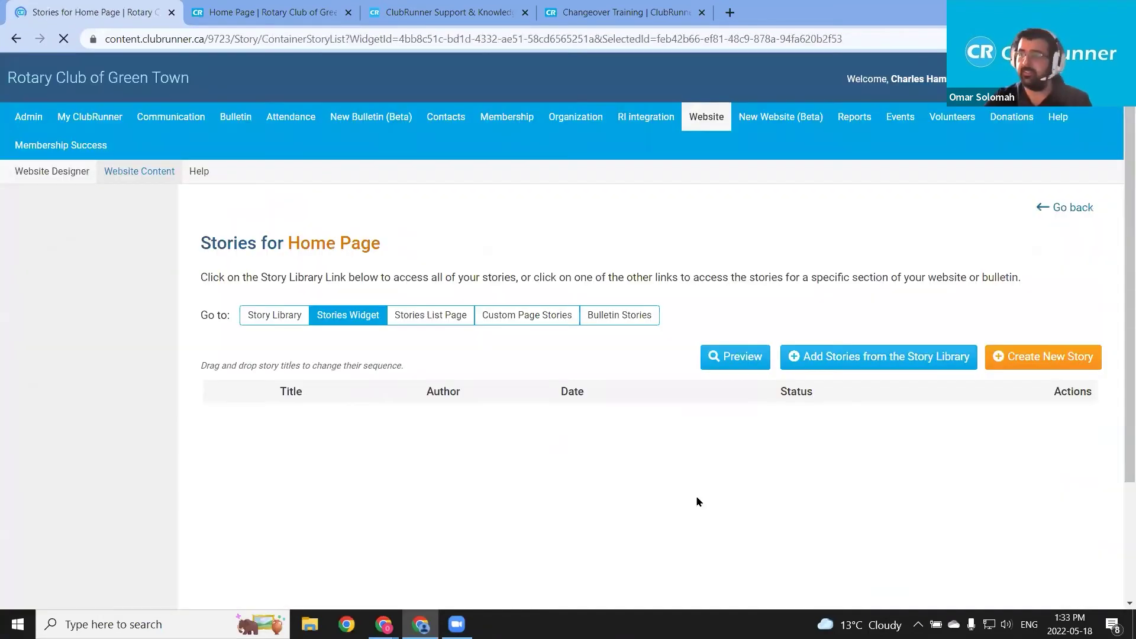
click(243, 7)
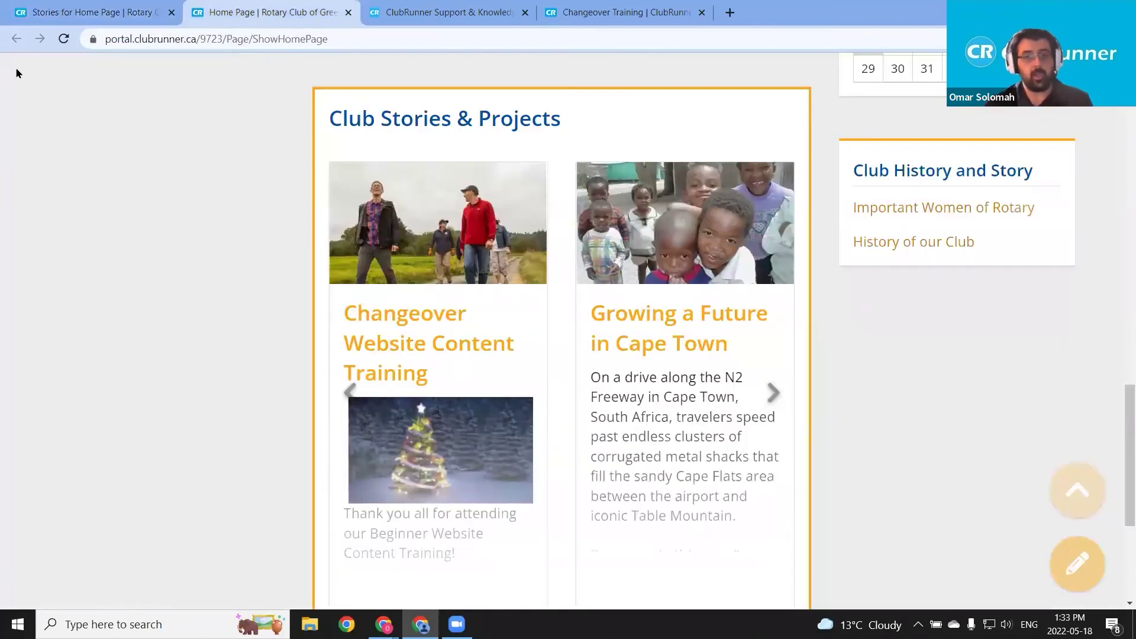
click(63, 41)
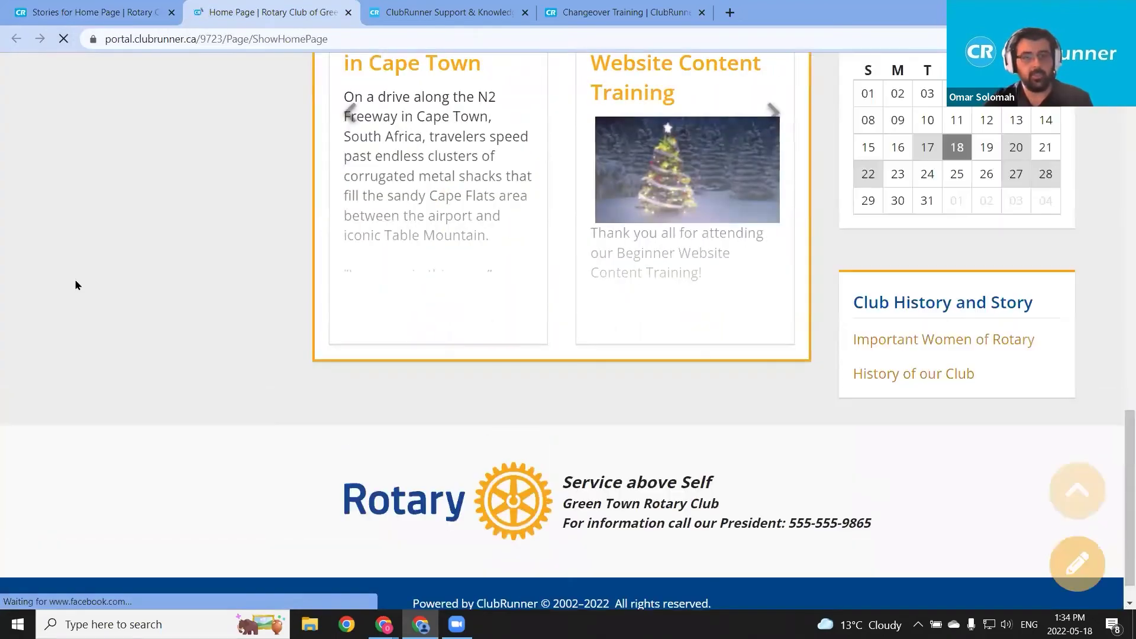
scroll(101, 317, up, 3)
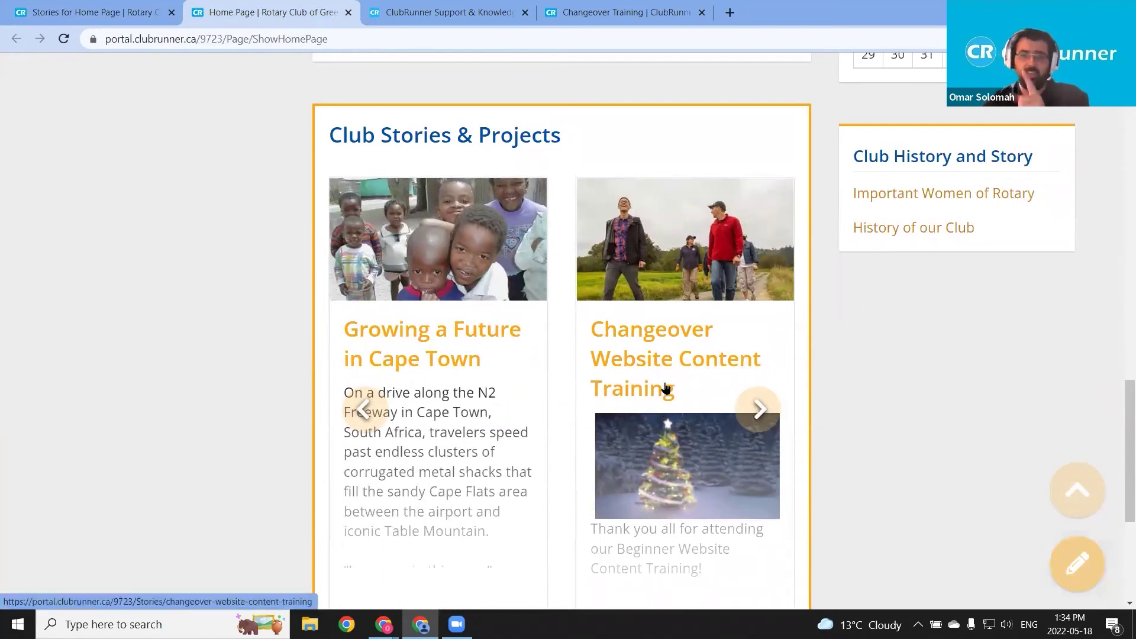
click(651, 283)
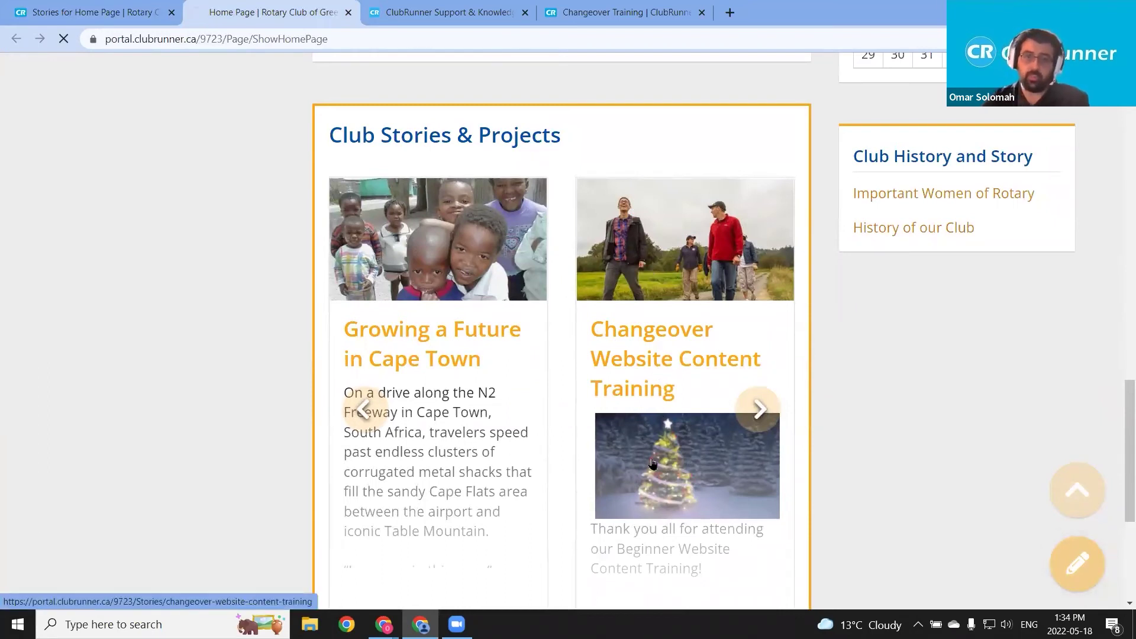
scroll(632, 455, down, 3)
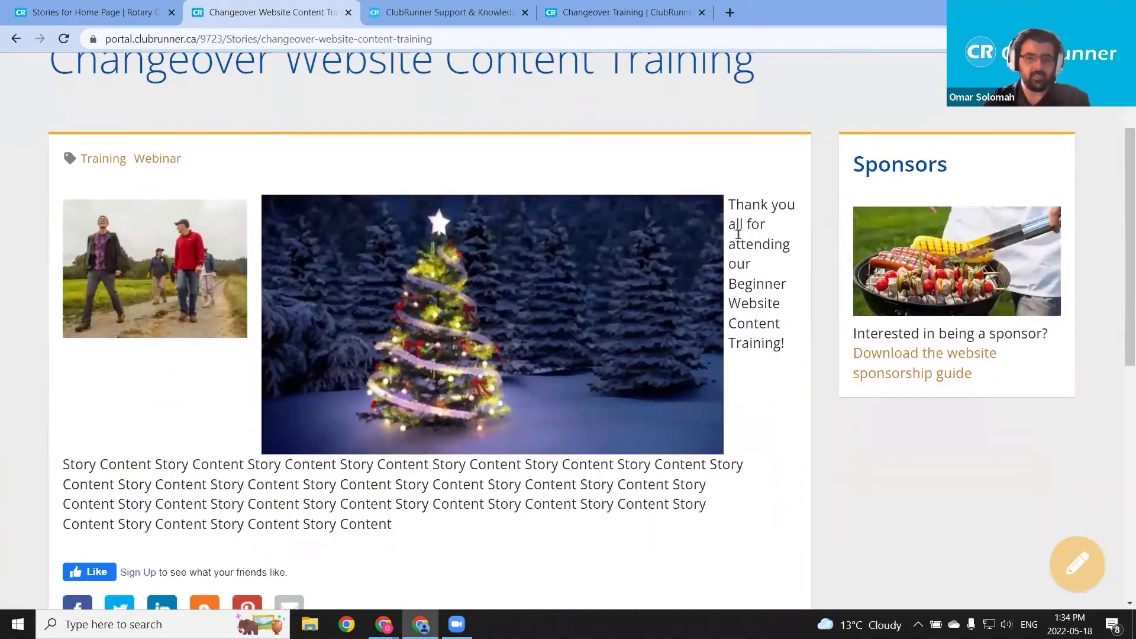
drag(730, 204, 785, 403)
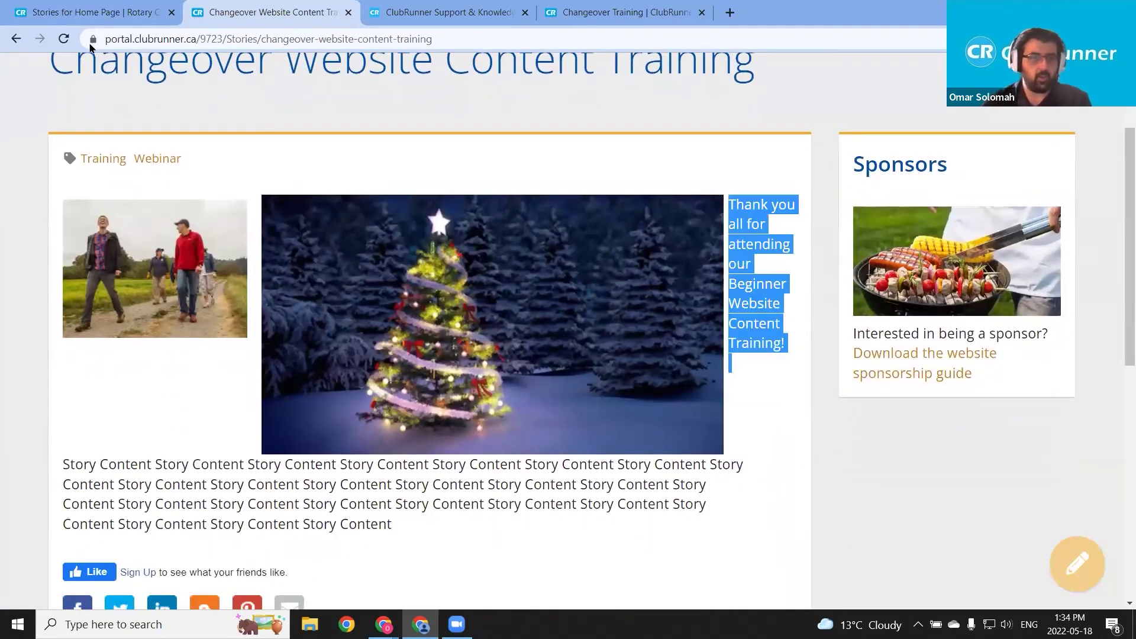
click(64, 38)
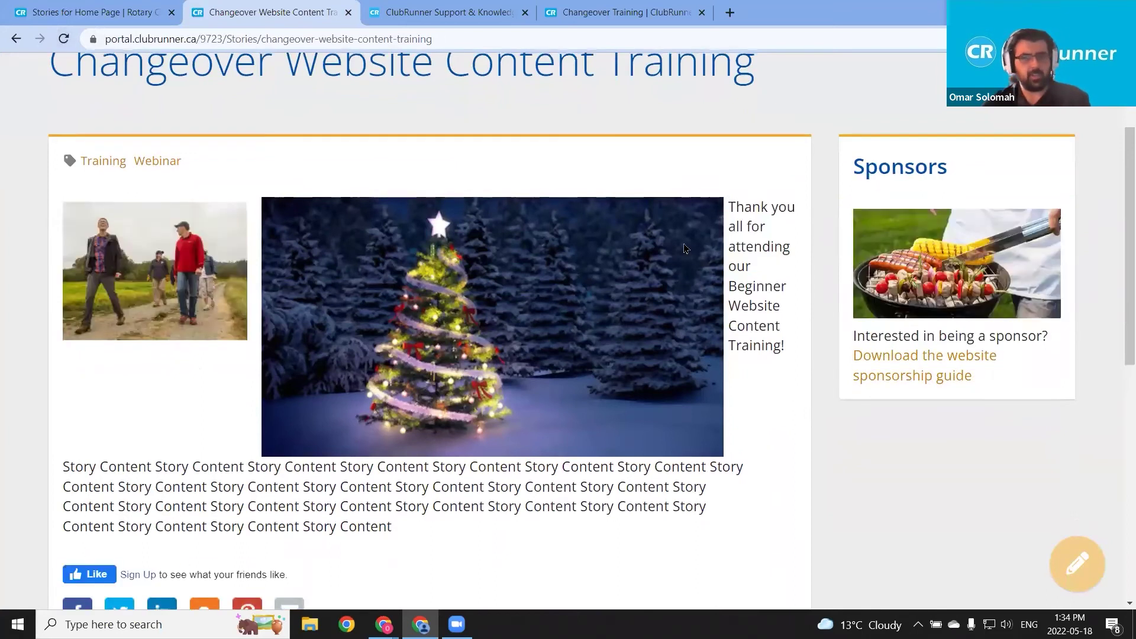
drag(727, 205, 797, 359)
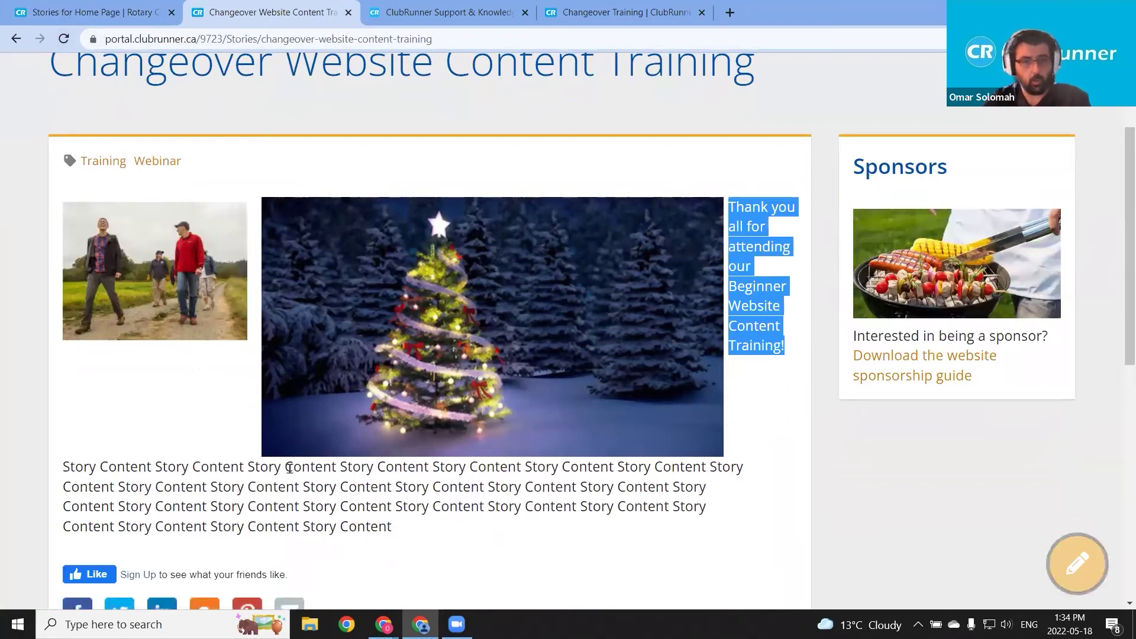
click(100, 10)
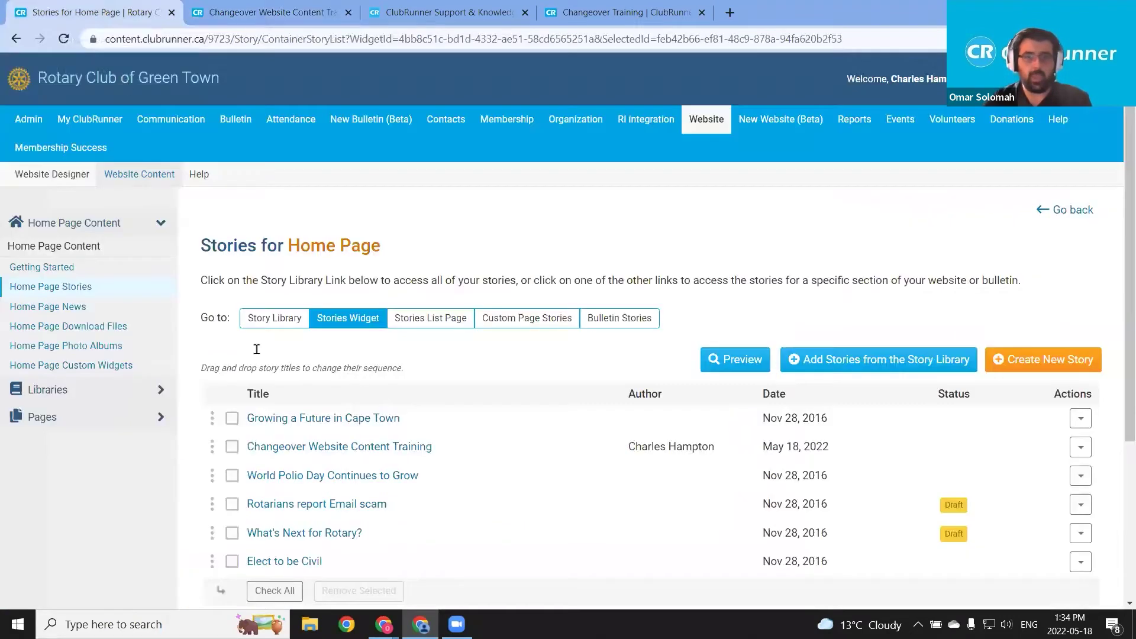
Insert a blank line before the Changeover brief's thank-you text and republish the story
click(307, 447)
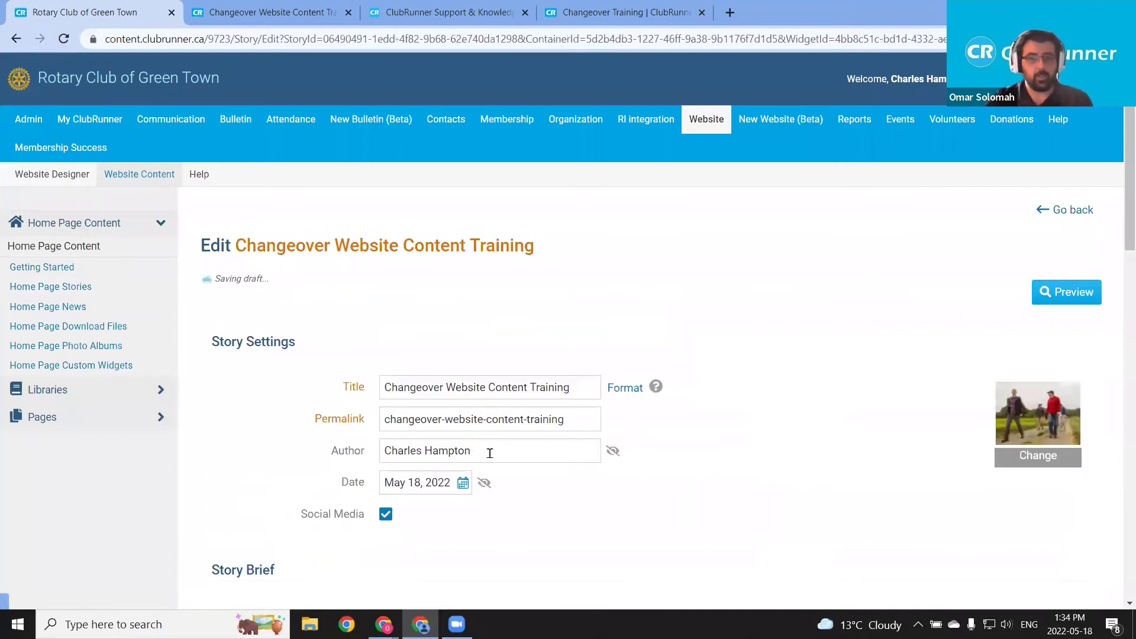
scroll(523, 416, down, 2)
scroll(523, 416, down, 6)
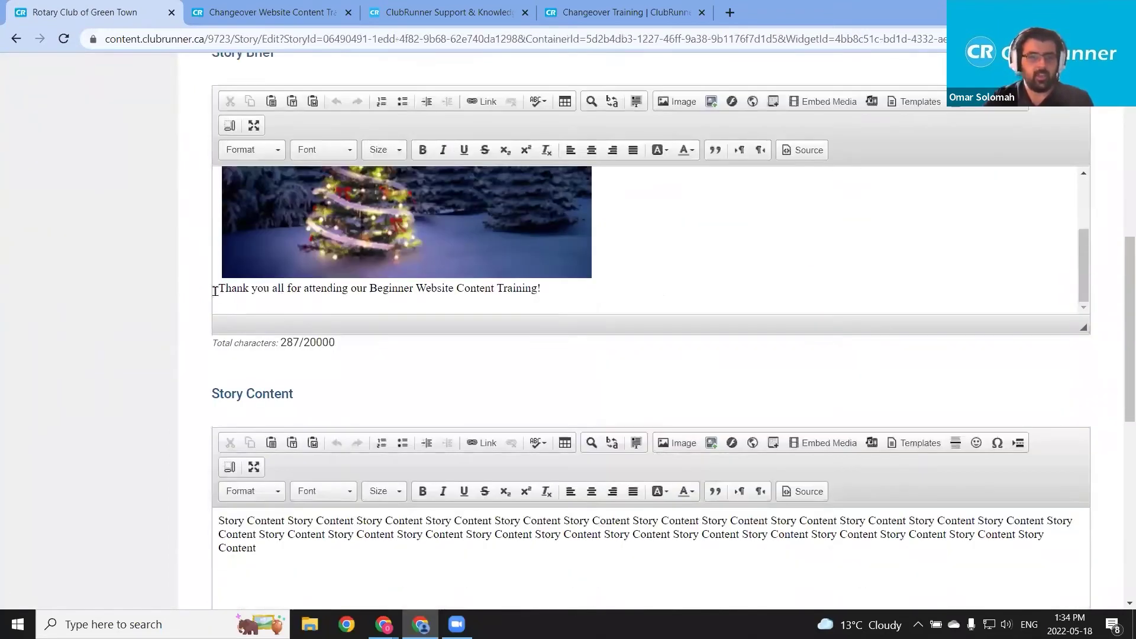
click(216, 290)
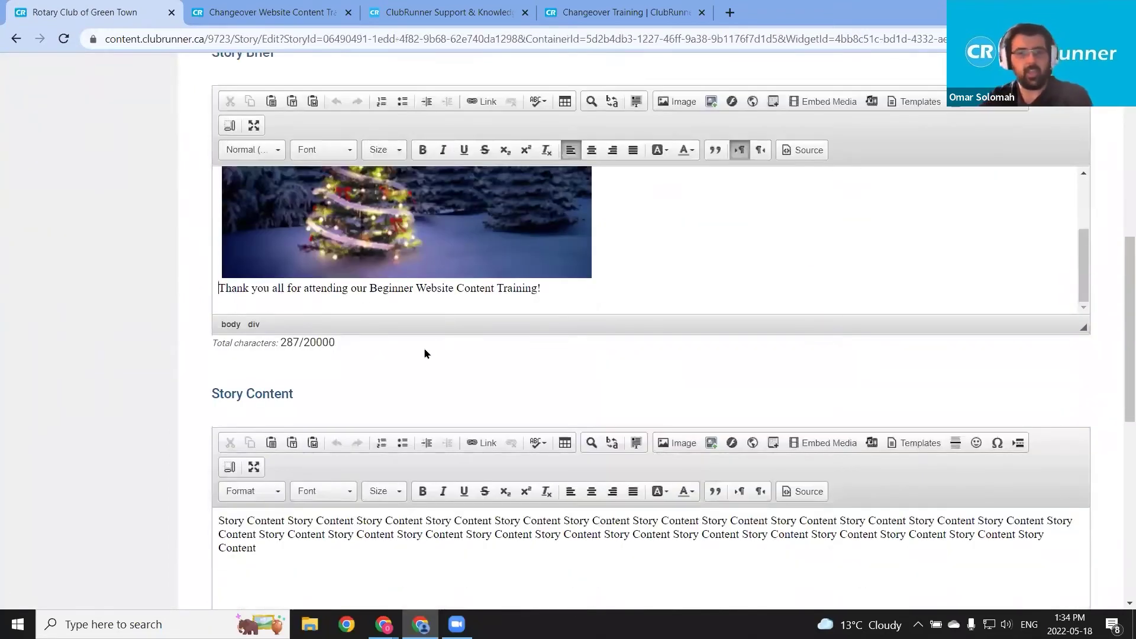
key(Return)
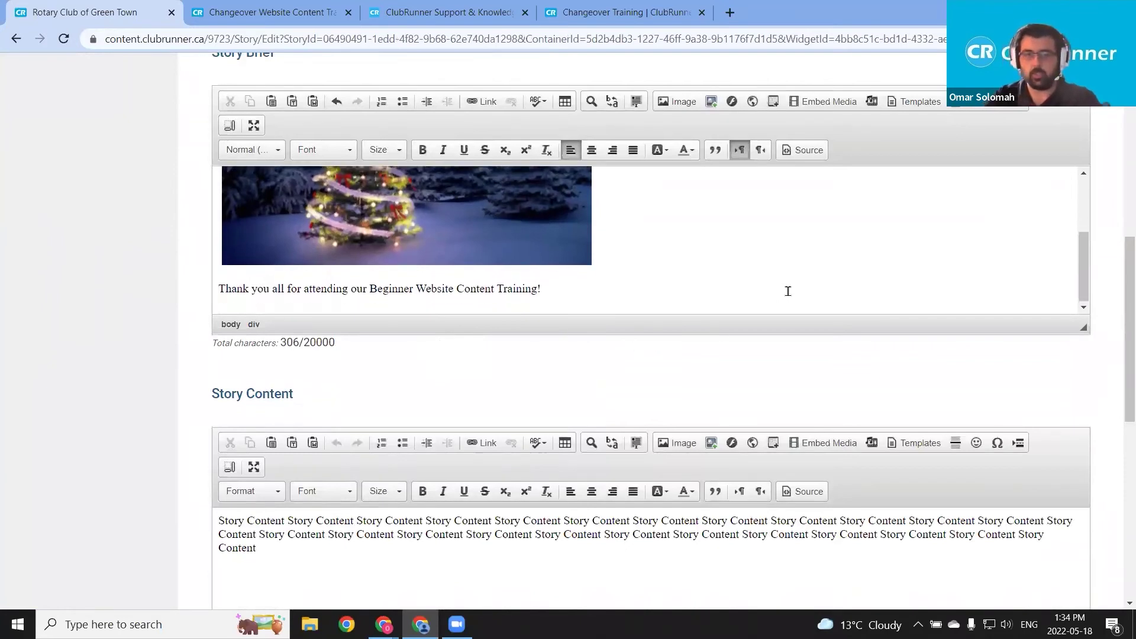
scroll(785, 308, down, 6)
click(1046, 527)
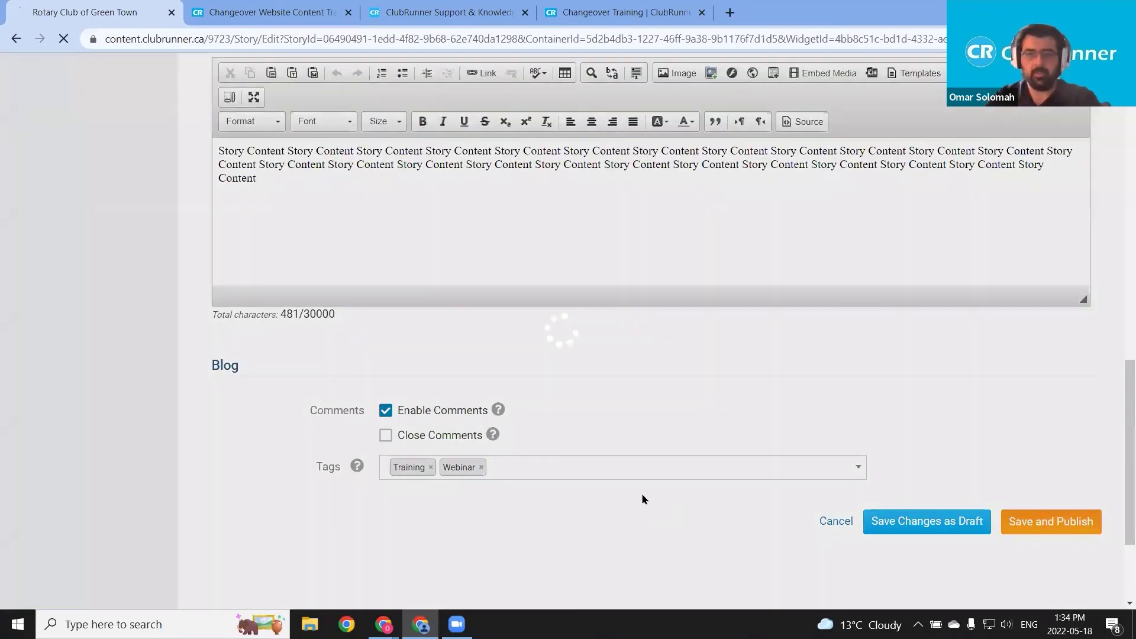
scroll(583, 416, down, 1)
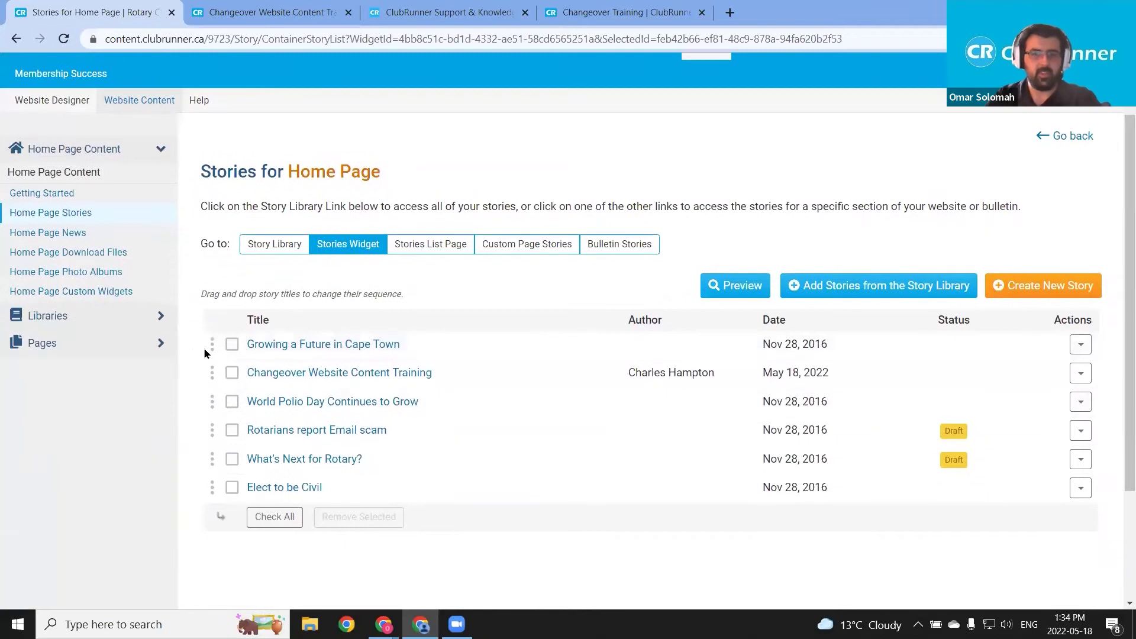
Reload the public Changeover story to verify the thank-you line, then return to the stories list
click(288, 6)
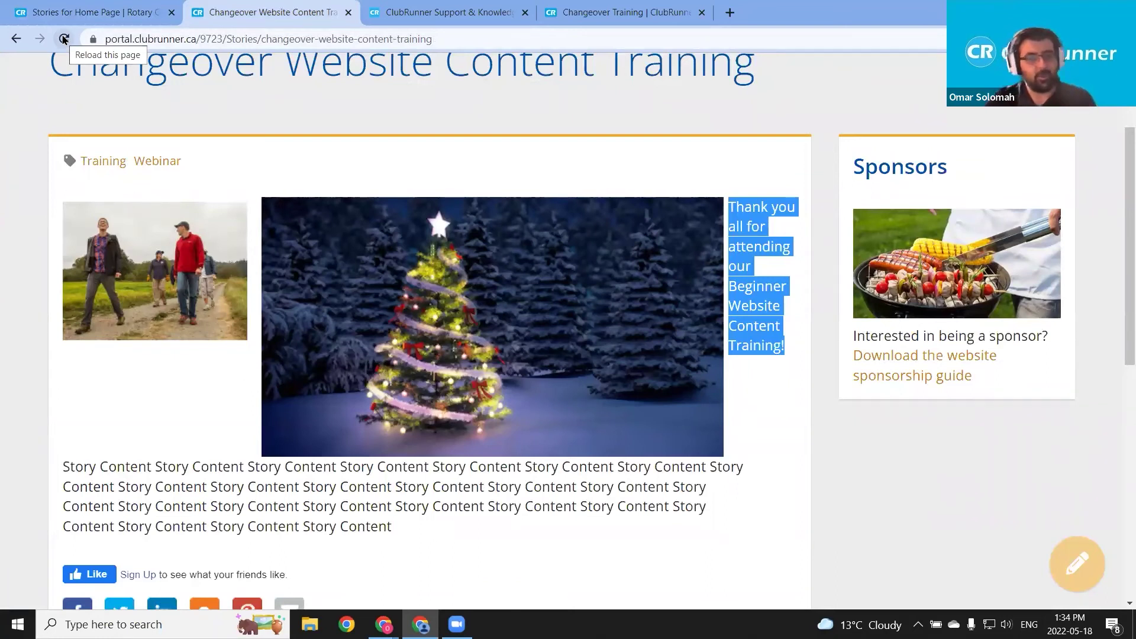
click(64, 39)
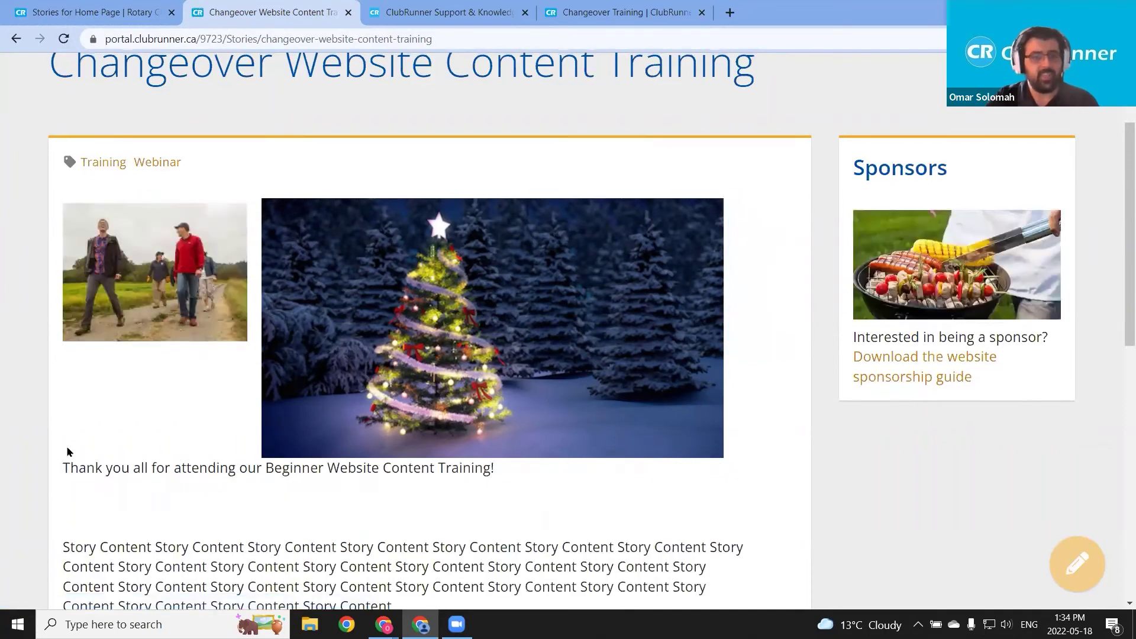
drag(61, 468, 479, 502)
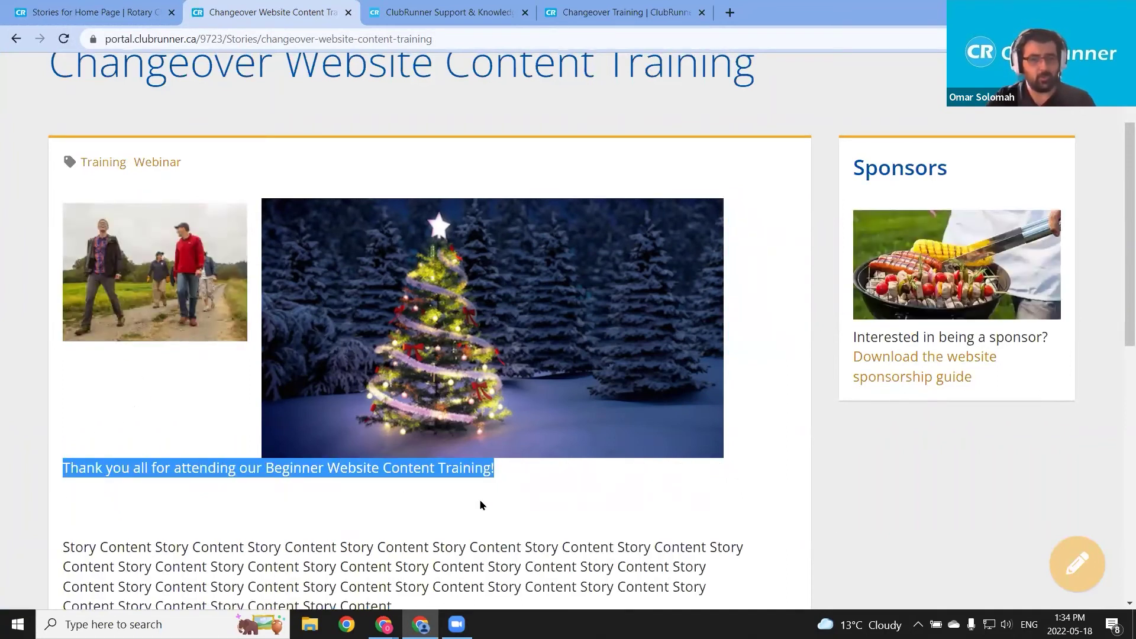
click(196, 509)
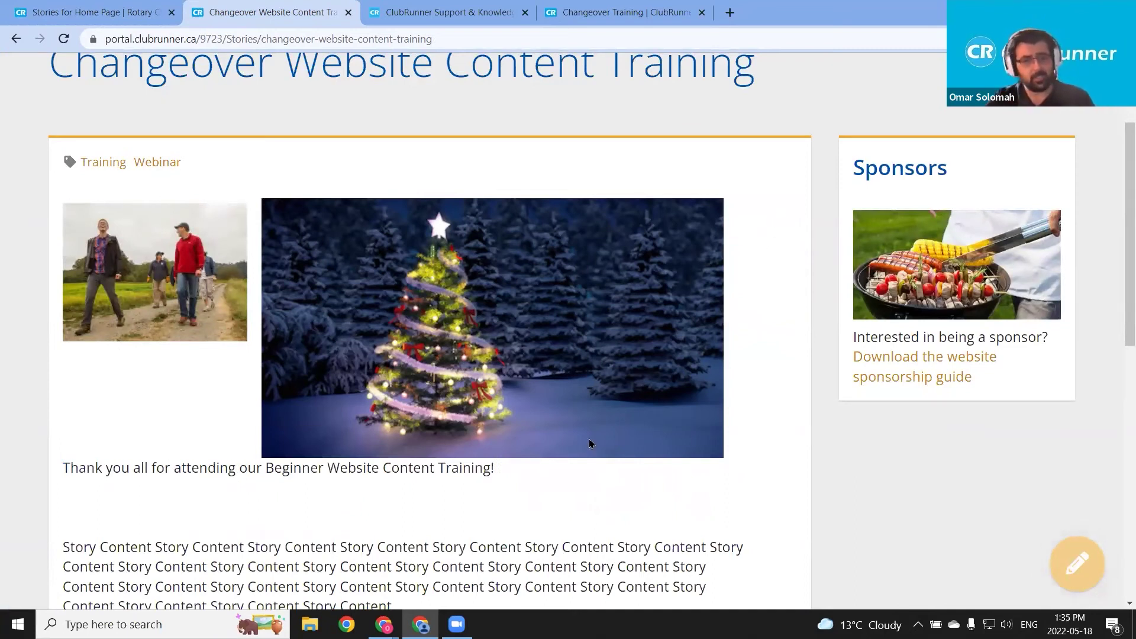
drag(239, 473, 354, 469)
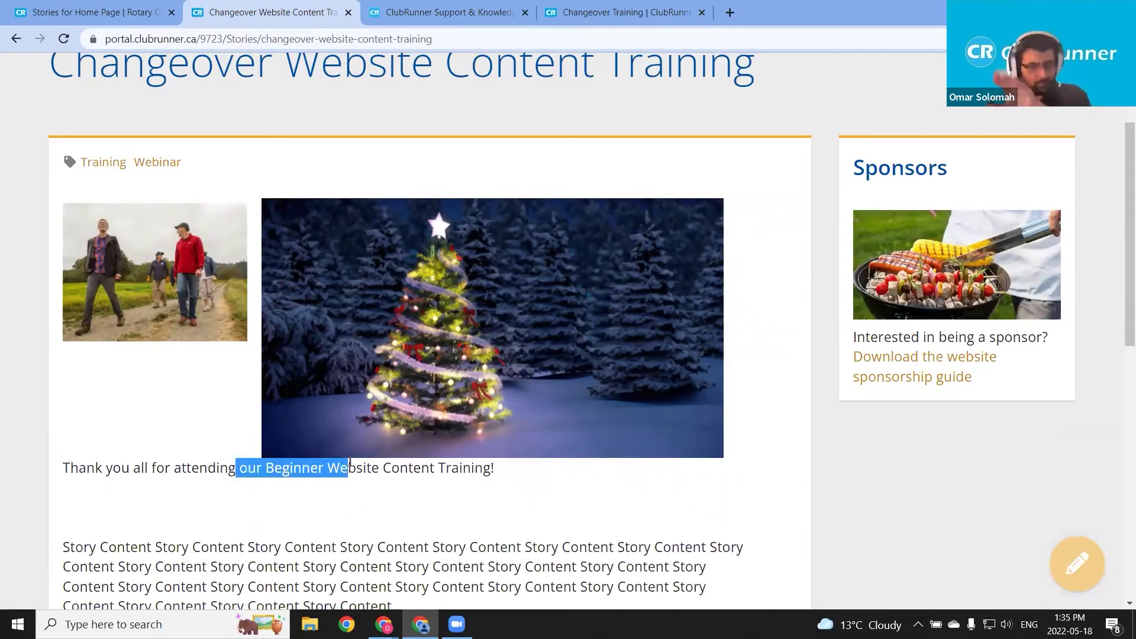
scroll(261, 436, down, 1)
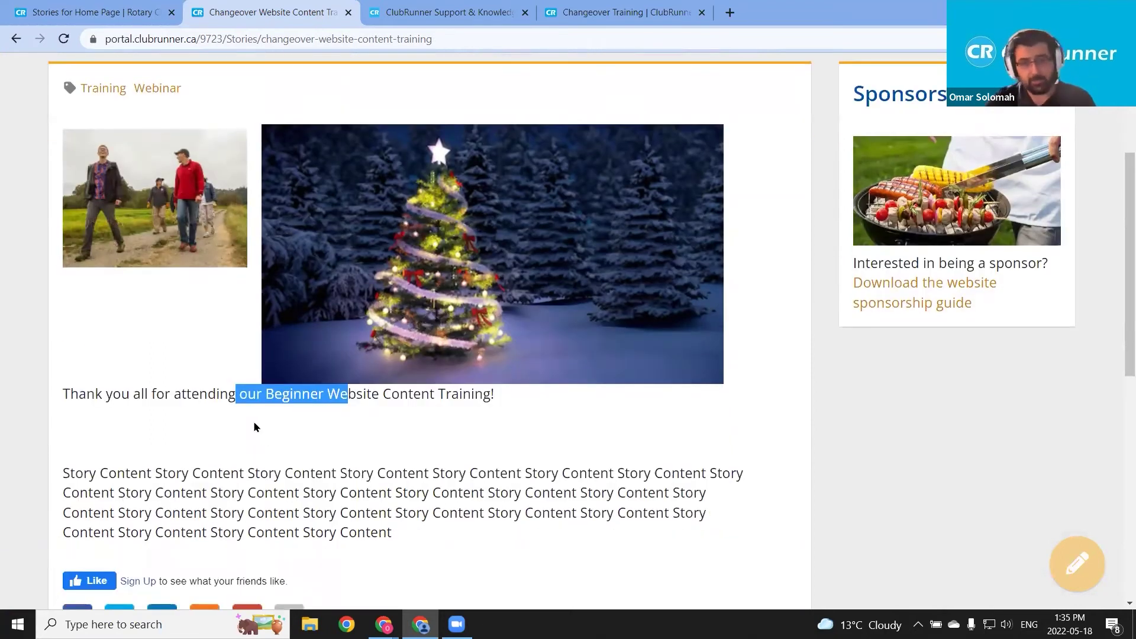
scroll(148, 421, up, 2)
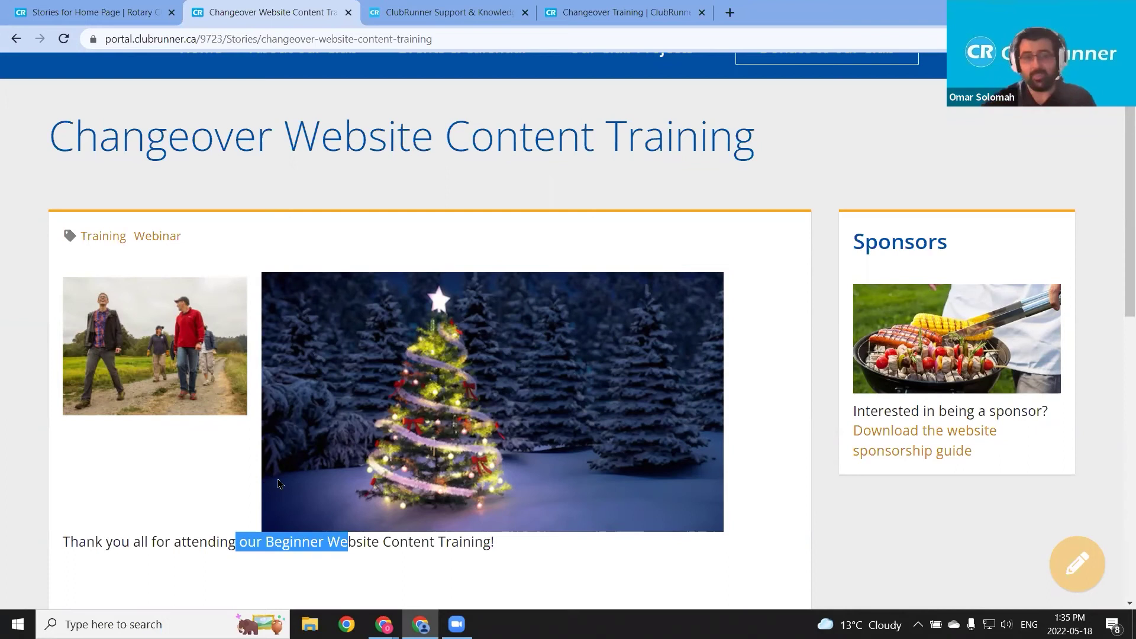
scroll(269, 285, down, 1)
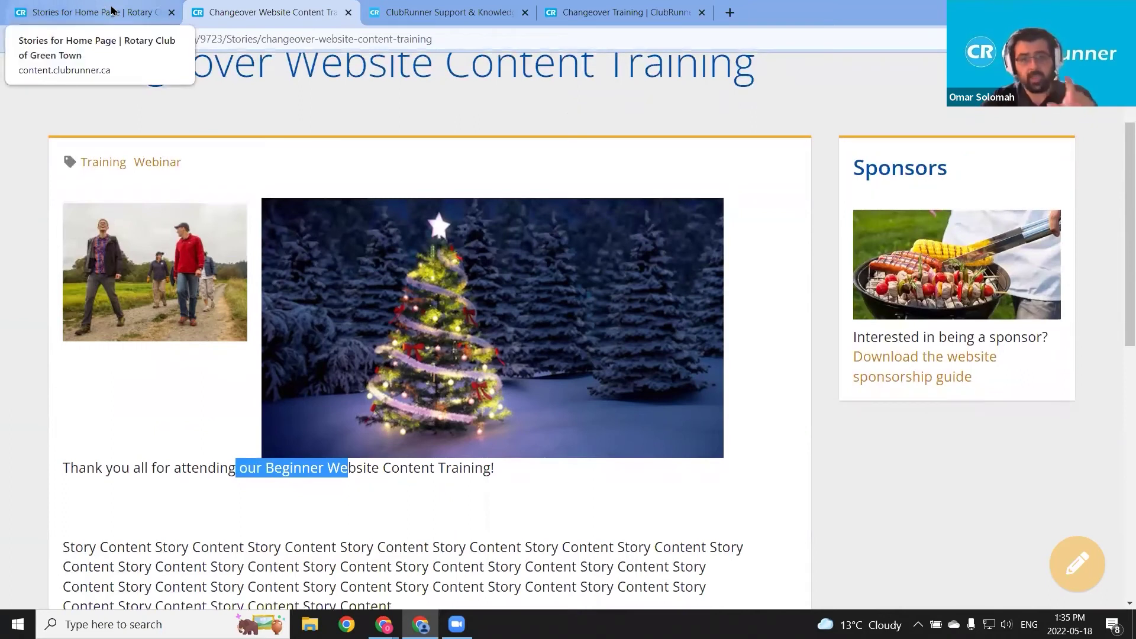
click(112, 10)
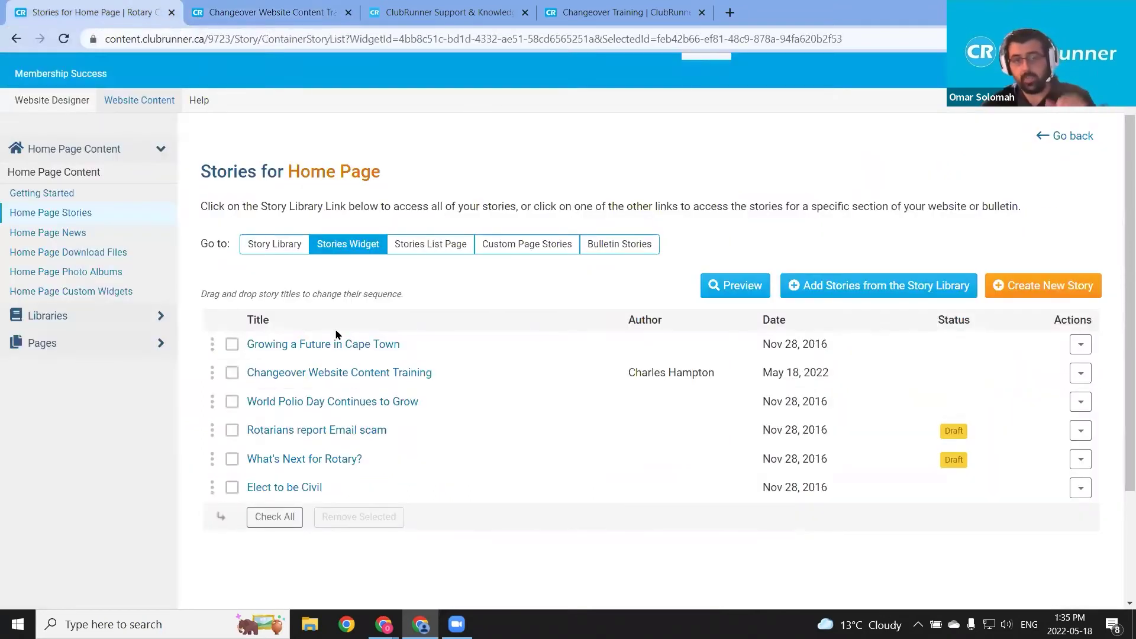
Add 'Learn more about this event, by opening our calendar here!' below the thank-you sentence
click(357, 376)
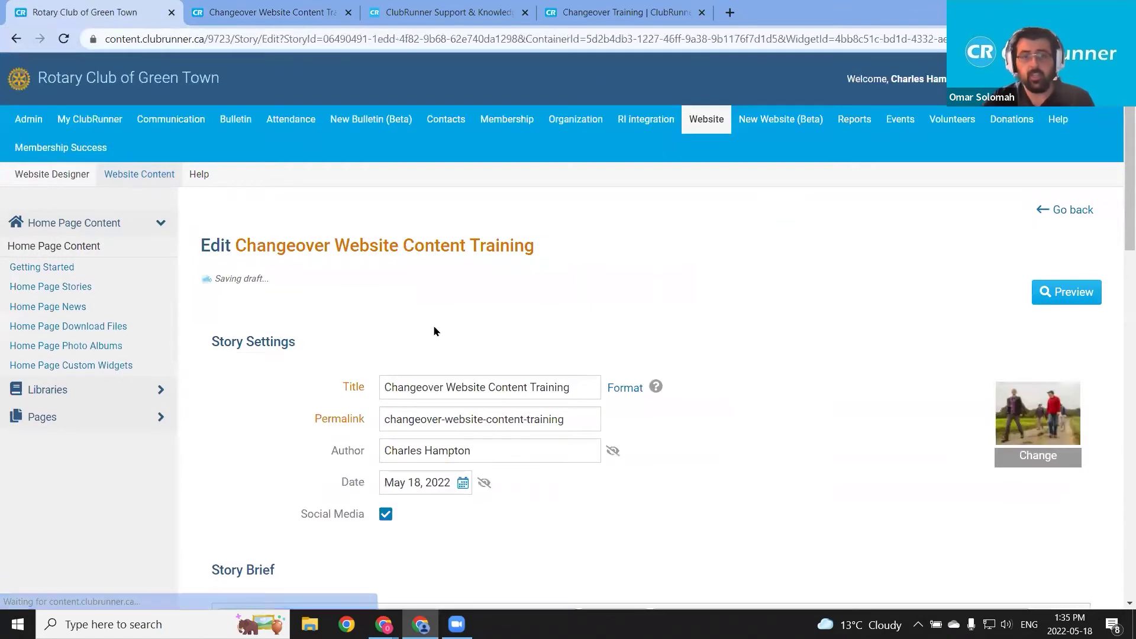
scroll(495, 353, down, 5)
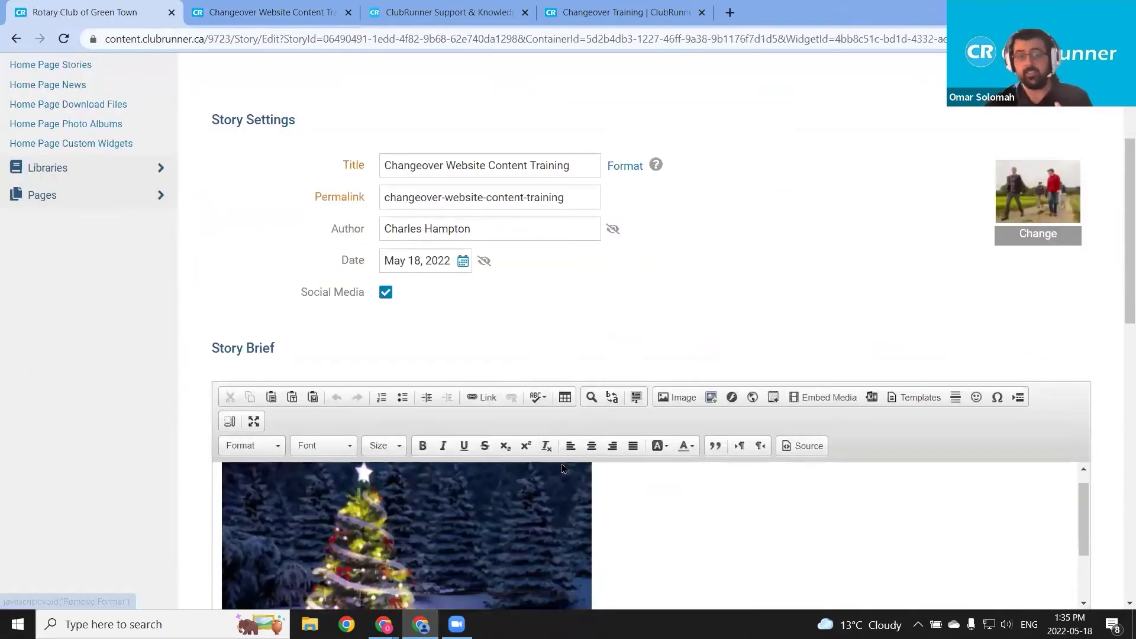
scroll(689, 301, down, 4)
scroll(695, 342, down, 1)
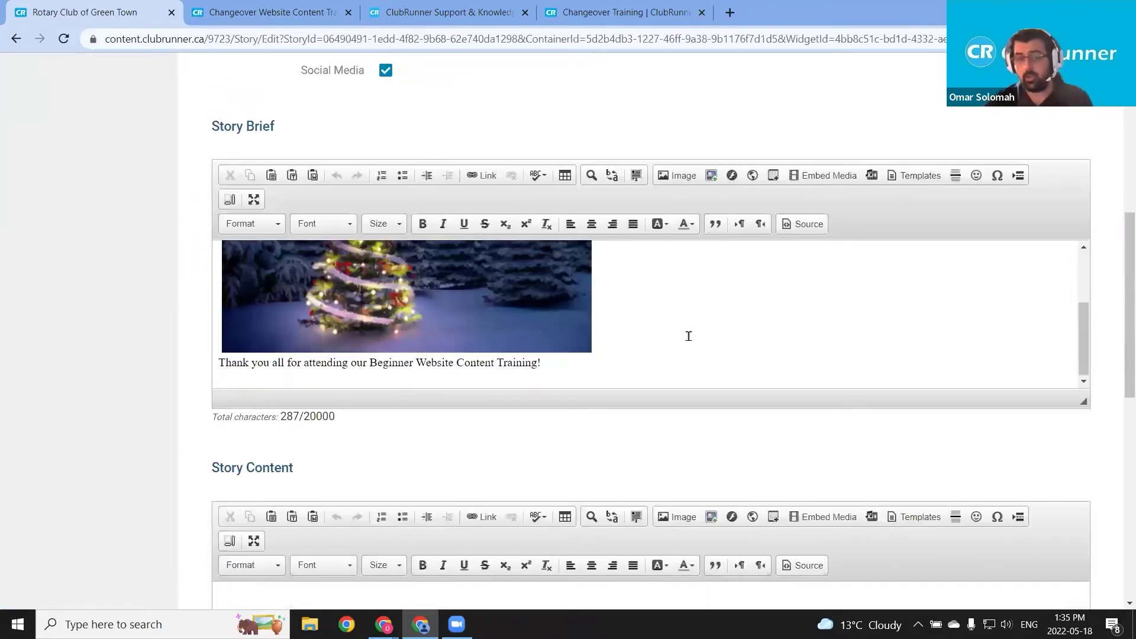
click(557, 365)
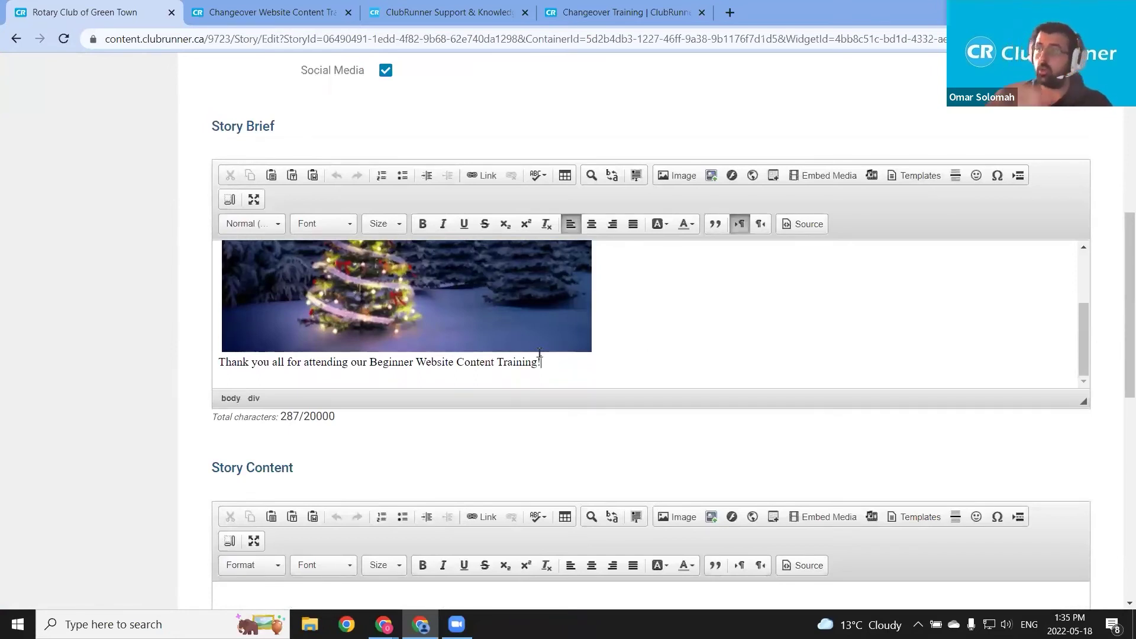
key(Return)
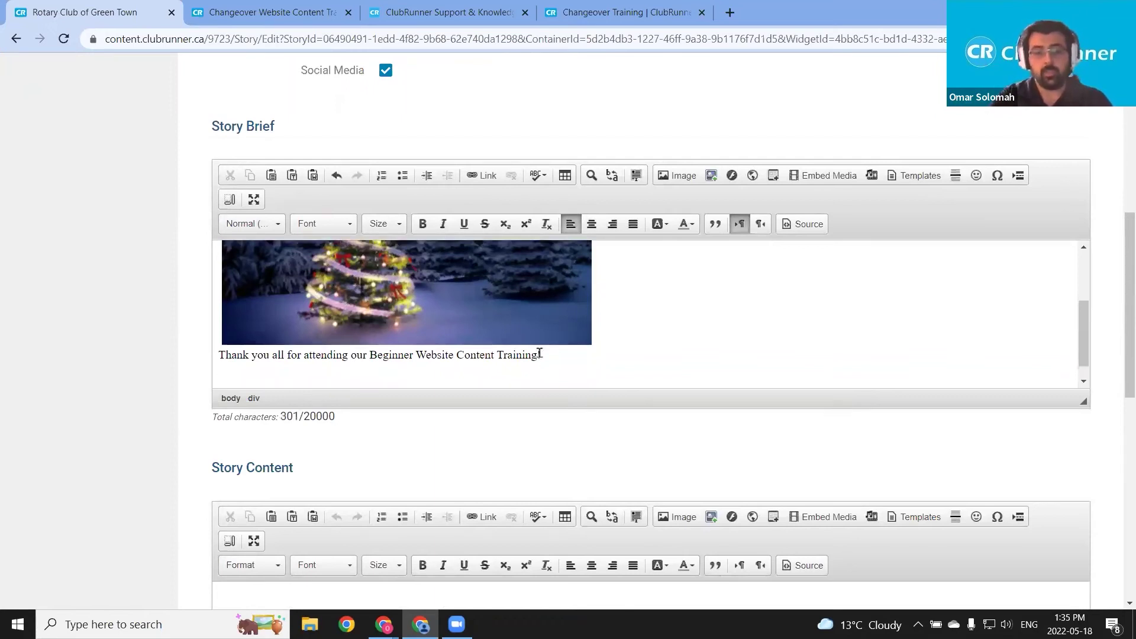
text(Learn more about this event)
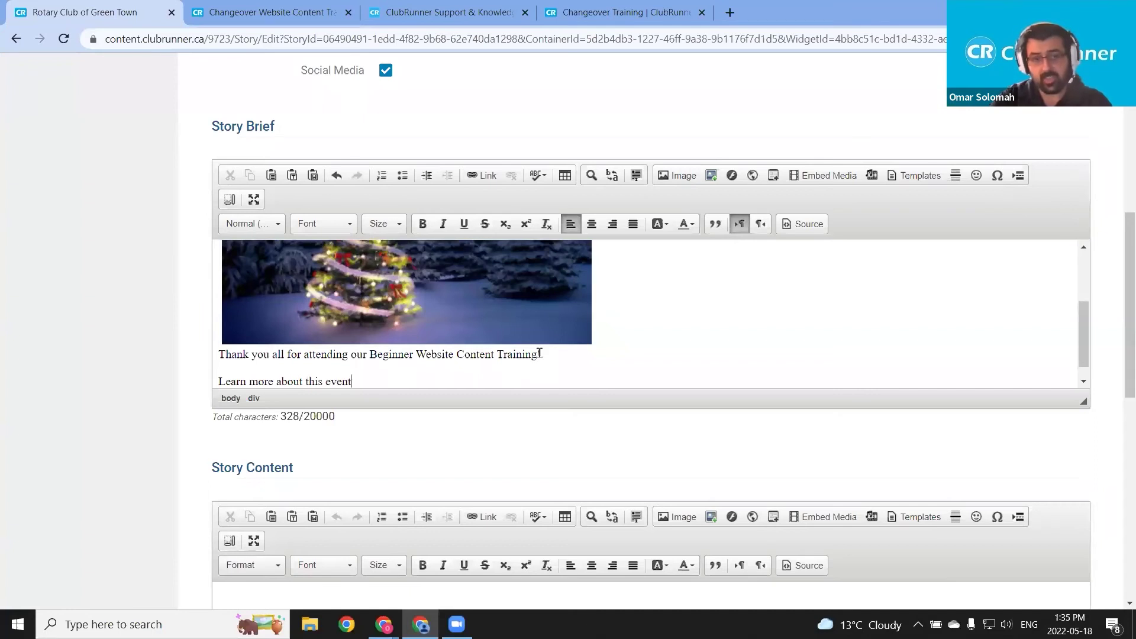
text(, by )
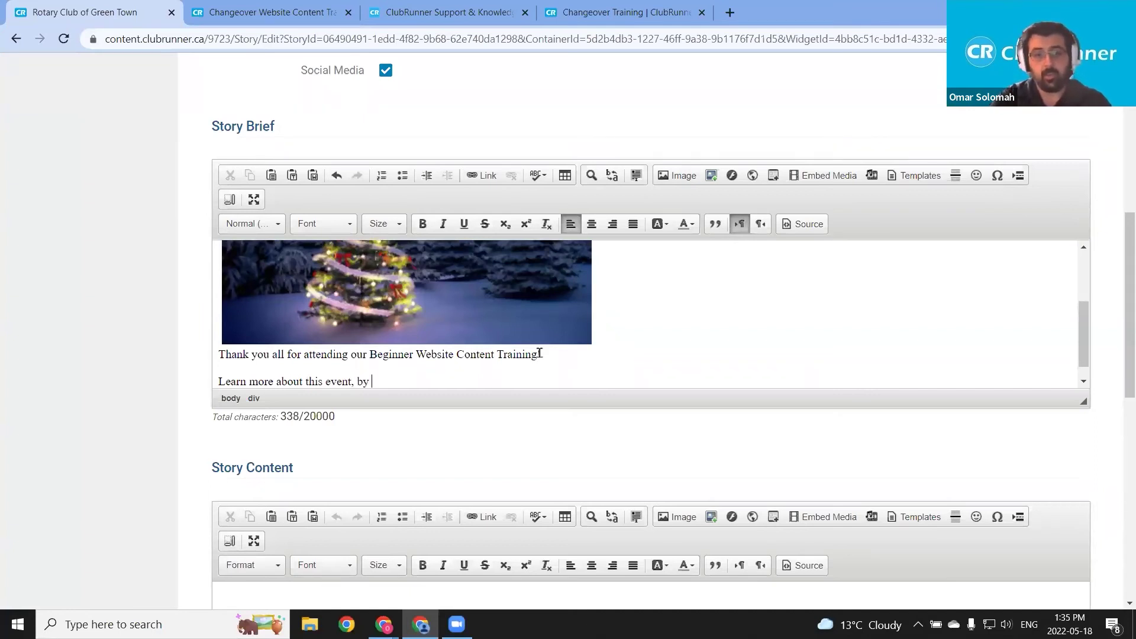
text(opening our calendare)
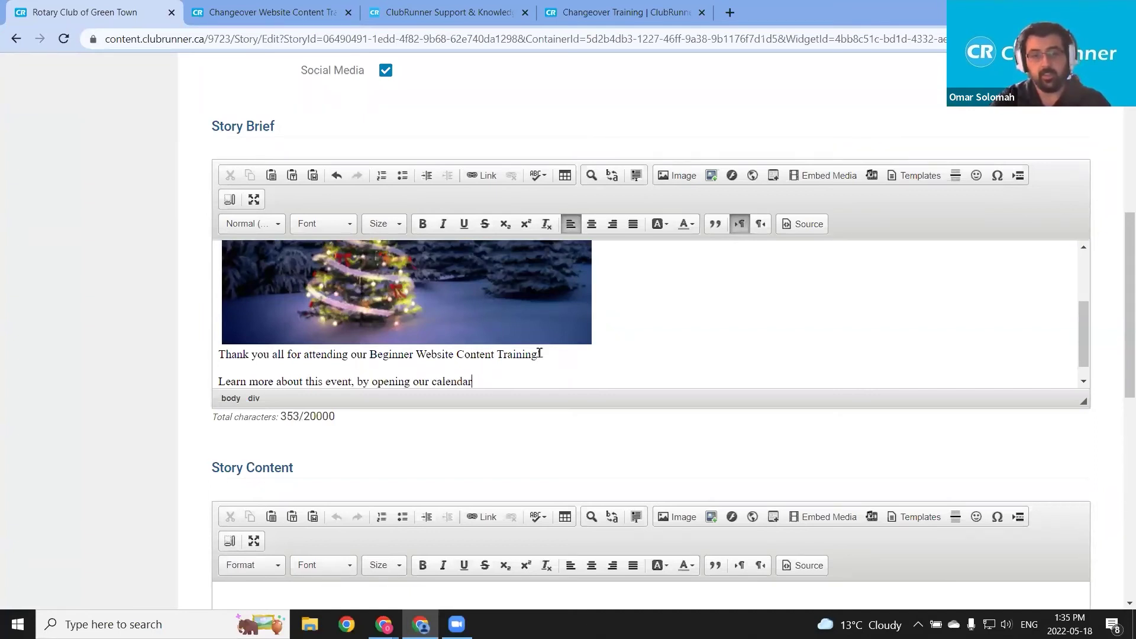
key(BackSpace)
key(BackSpace)
text(here!)
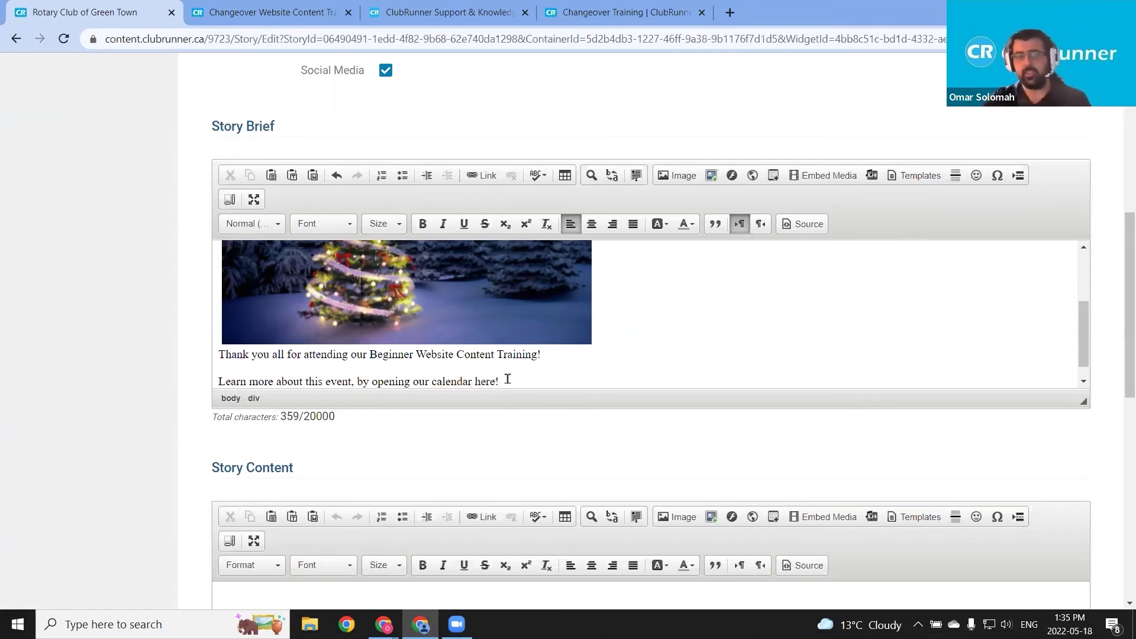
drag(510, 381, 216, 363)
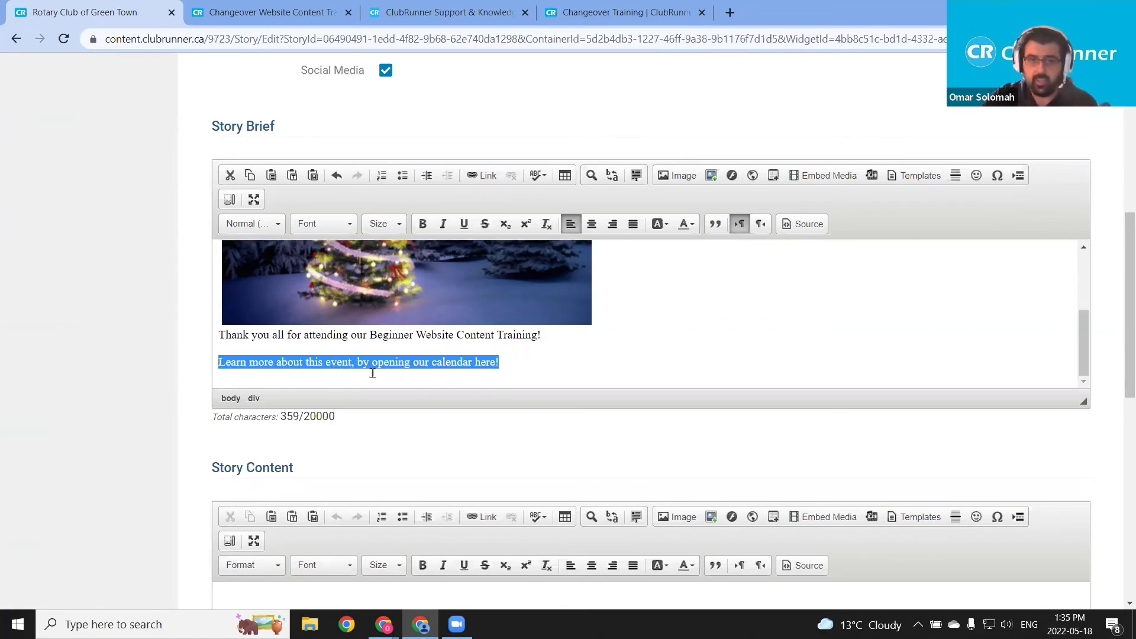
Link the 'Learn more' sentence to the built-in Event Calendar page
click(482, 178)
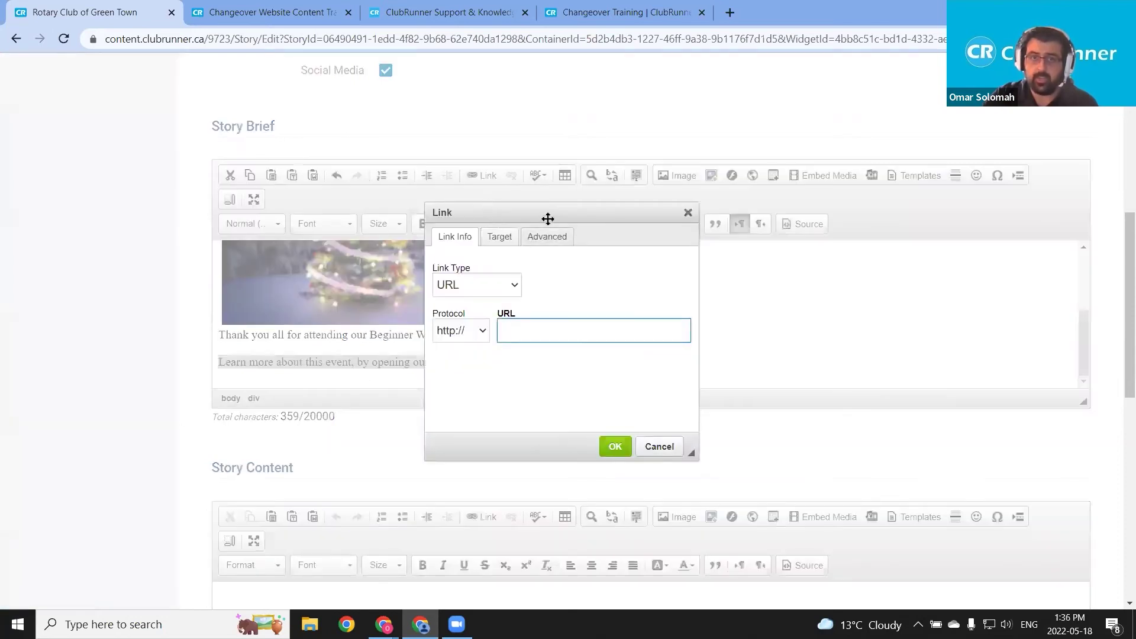
drag(752, 162, 760, 161)
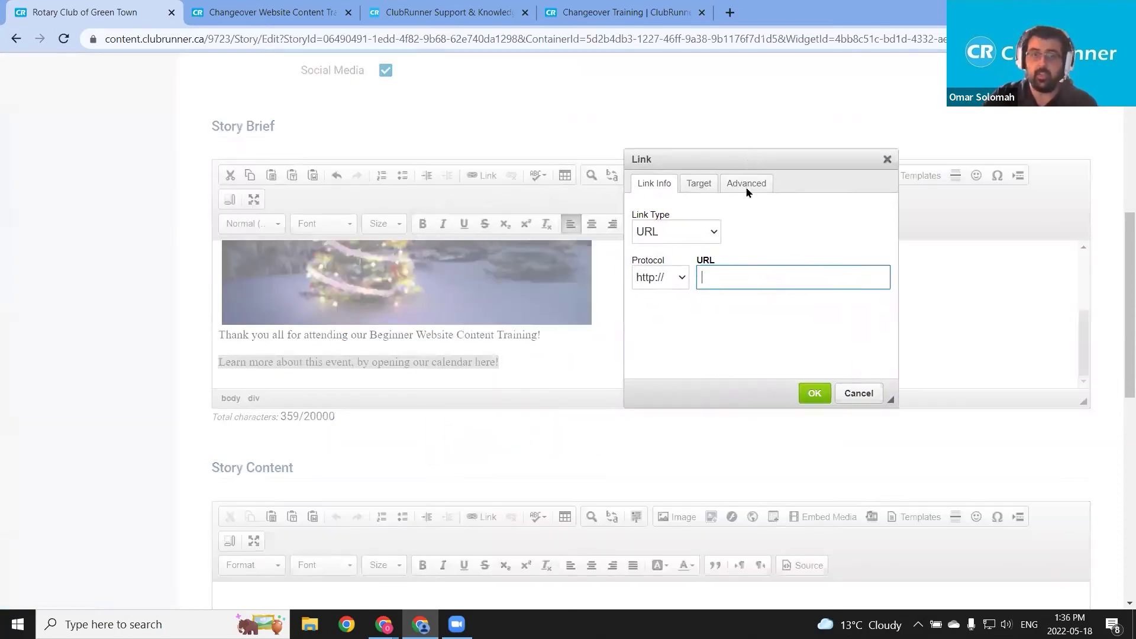
click(707, 233)
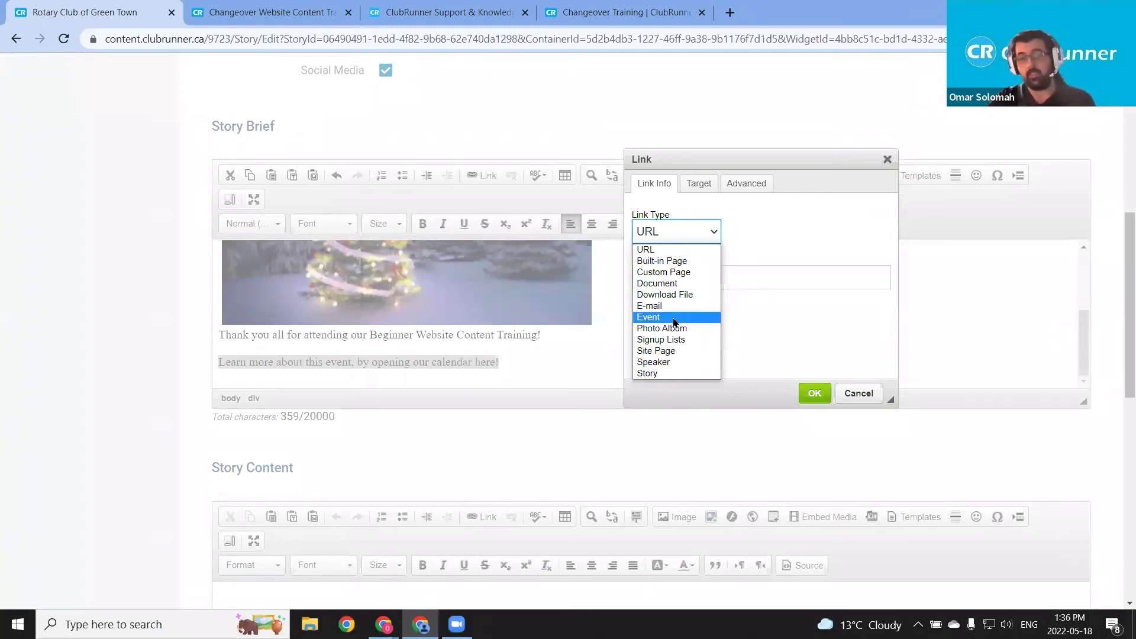
click(687, 267)
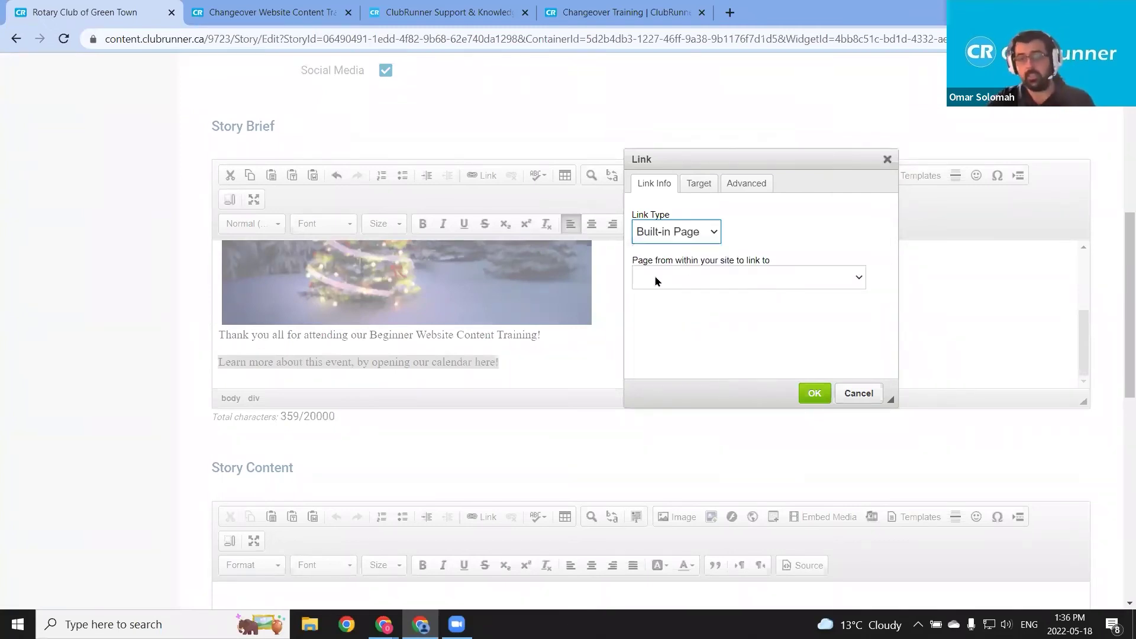
click(727, 277)
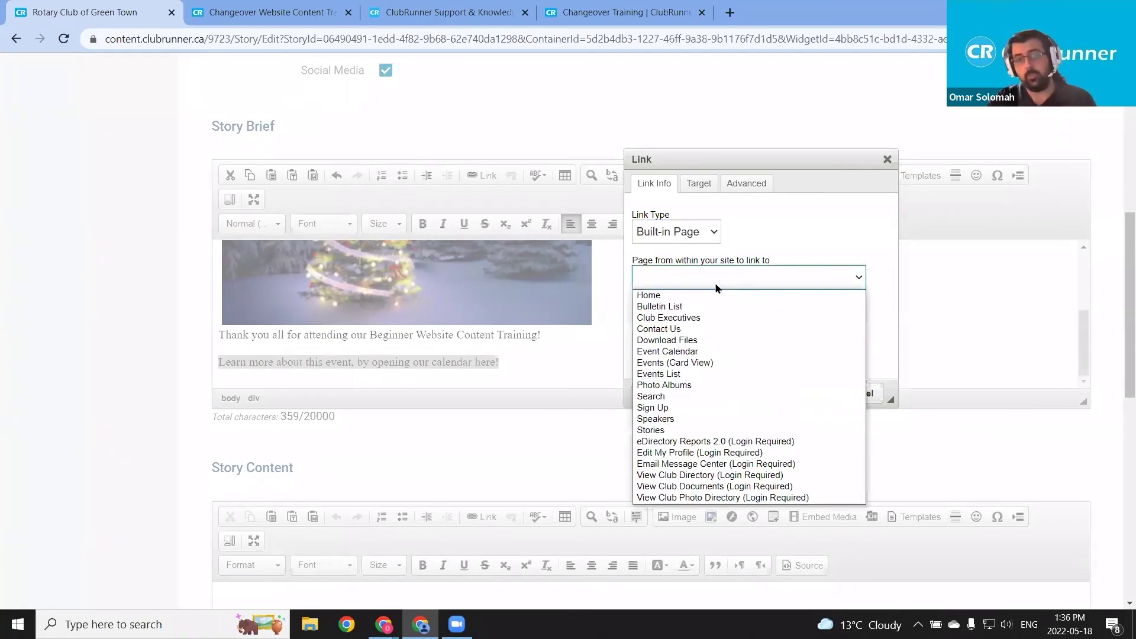
click(702, 353)
click(811, 393)
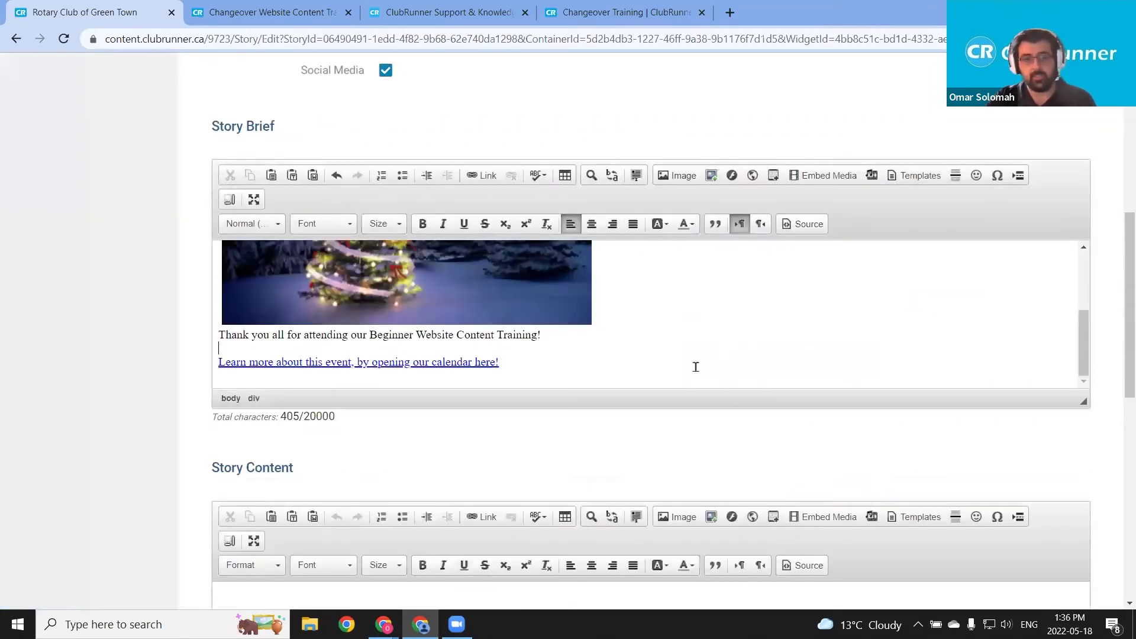
drag(533, 362, 218, 361)
click(381, 335)
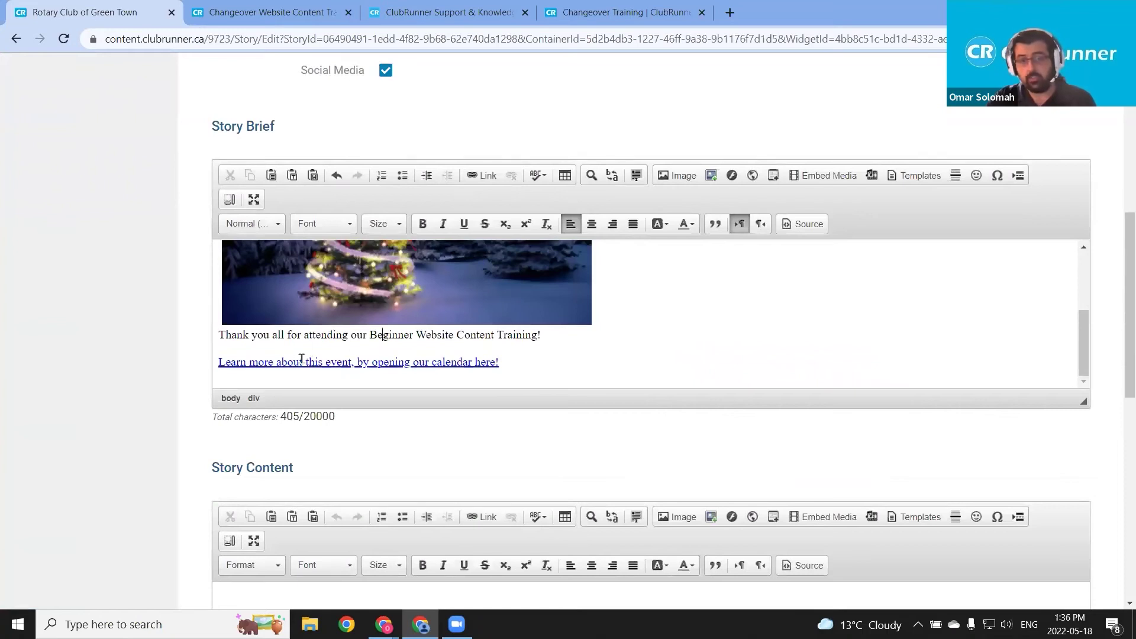
scroll(494, 368, up, 2)
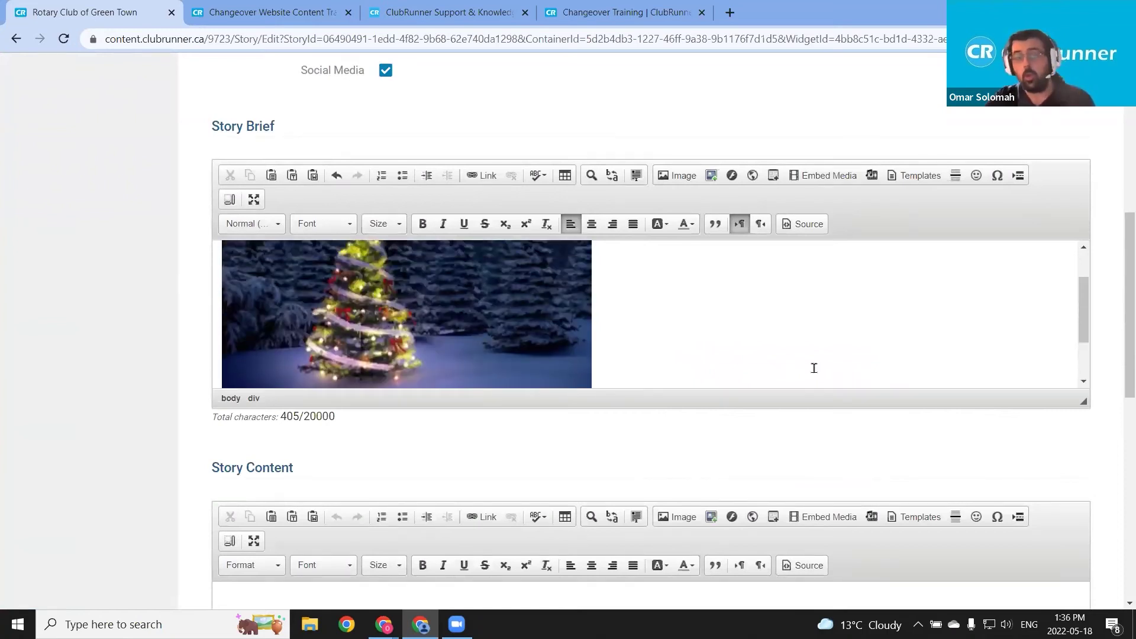
Enlarge the brief editor and link the Christmas-tree image to the built-in Event Calendar page
drag(1083, 404, 1028, 523)
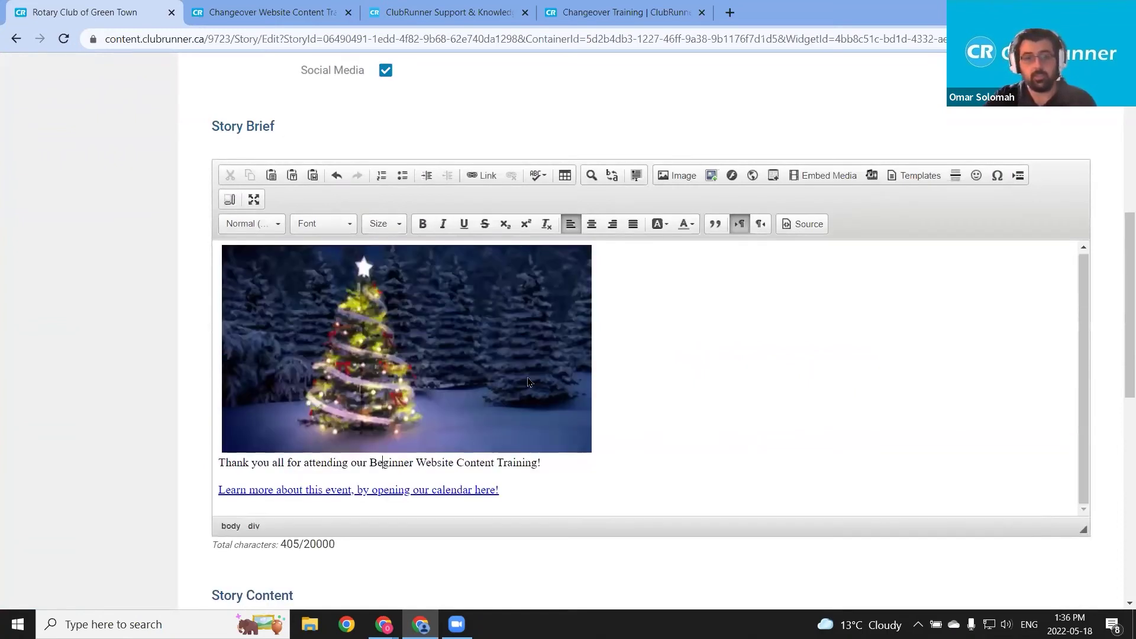
click(489, 347)
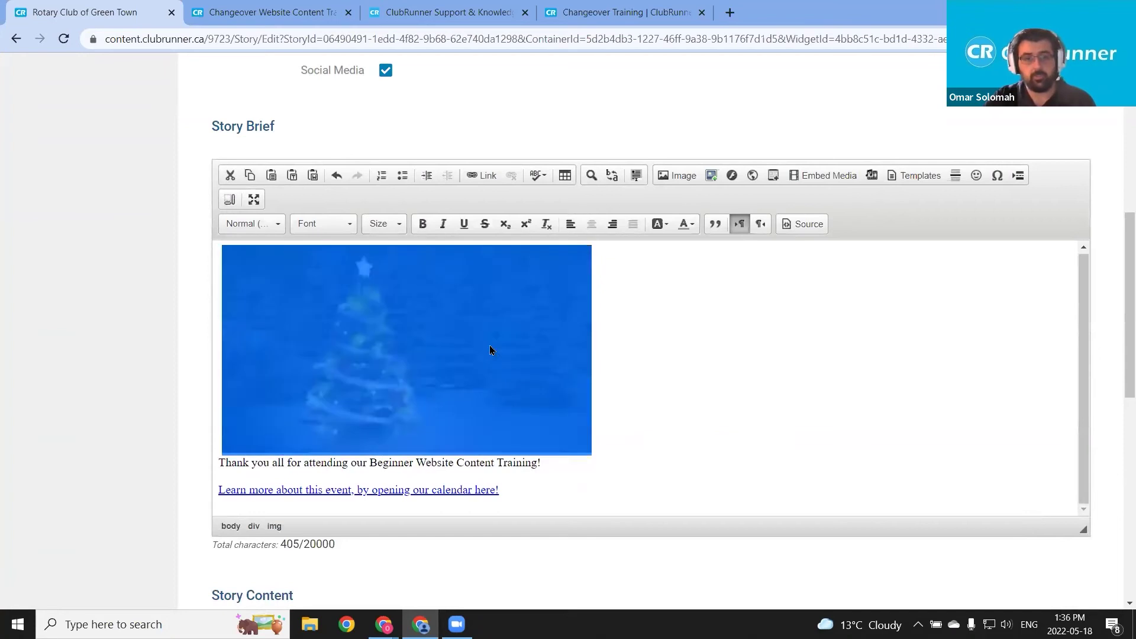
click(477, 176)
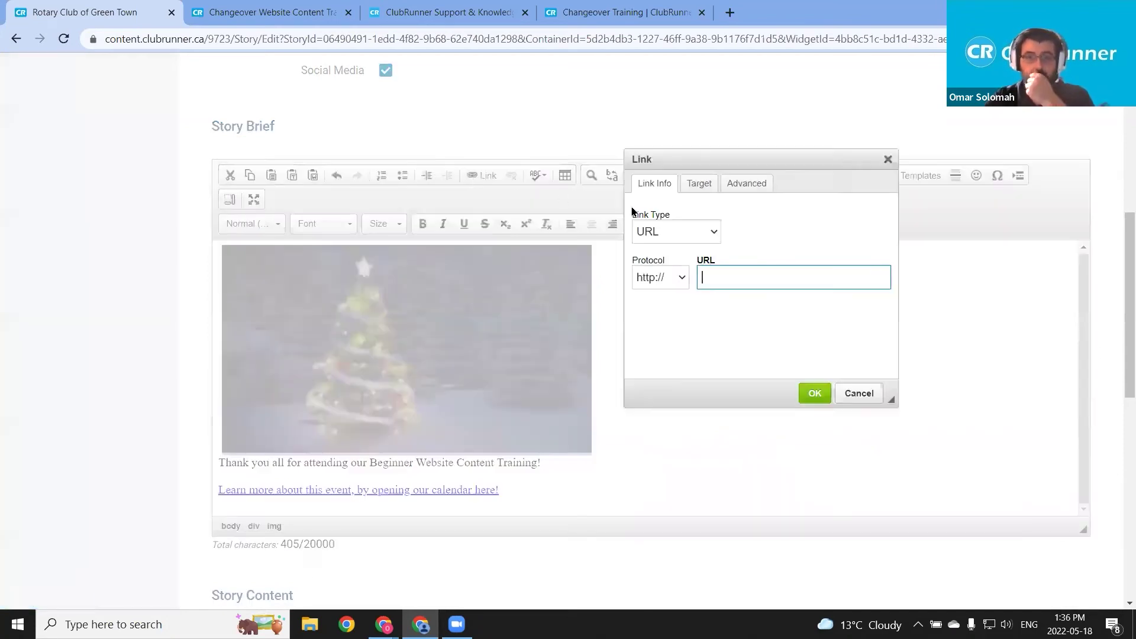
click(706, 232)
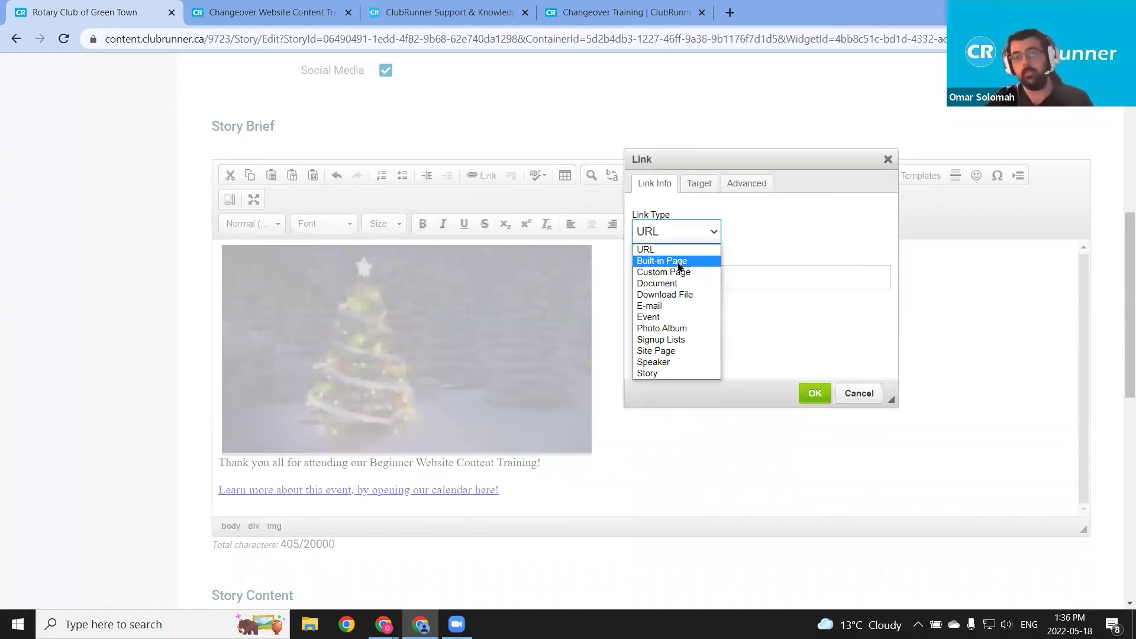
click(679, 261)
click(681, 277)
click(683, 353)
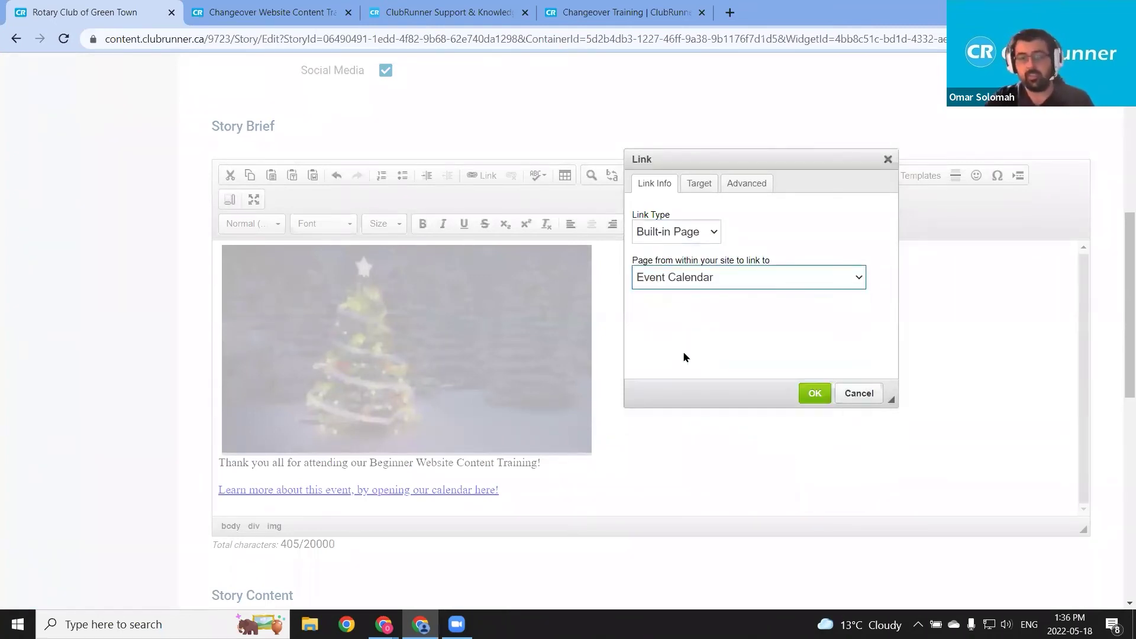
click(813, 395)
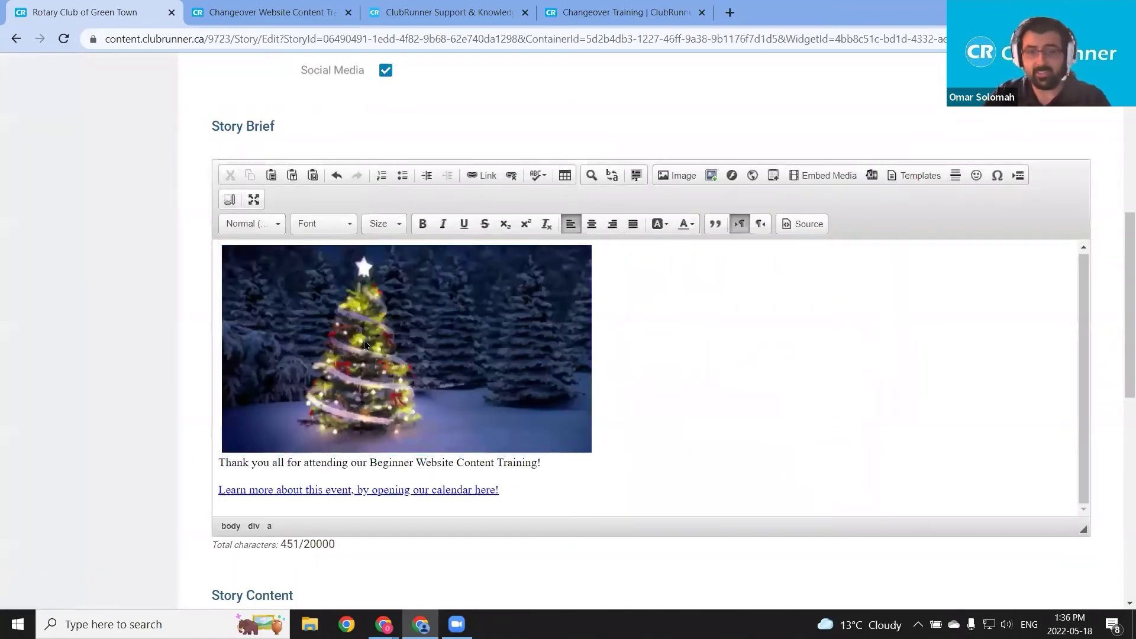
Confirm the image's events/calendar link in Image Properties and close the dialog
double_click(367, 336)
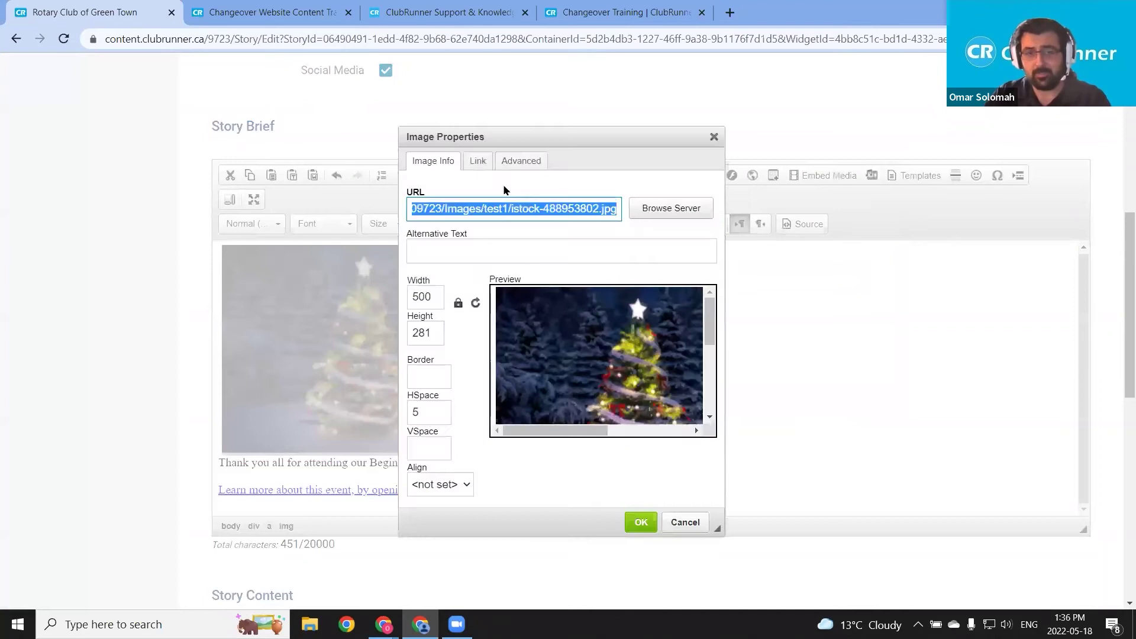
click(479, 161)
triple_click(513, 205)
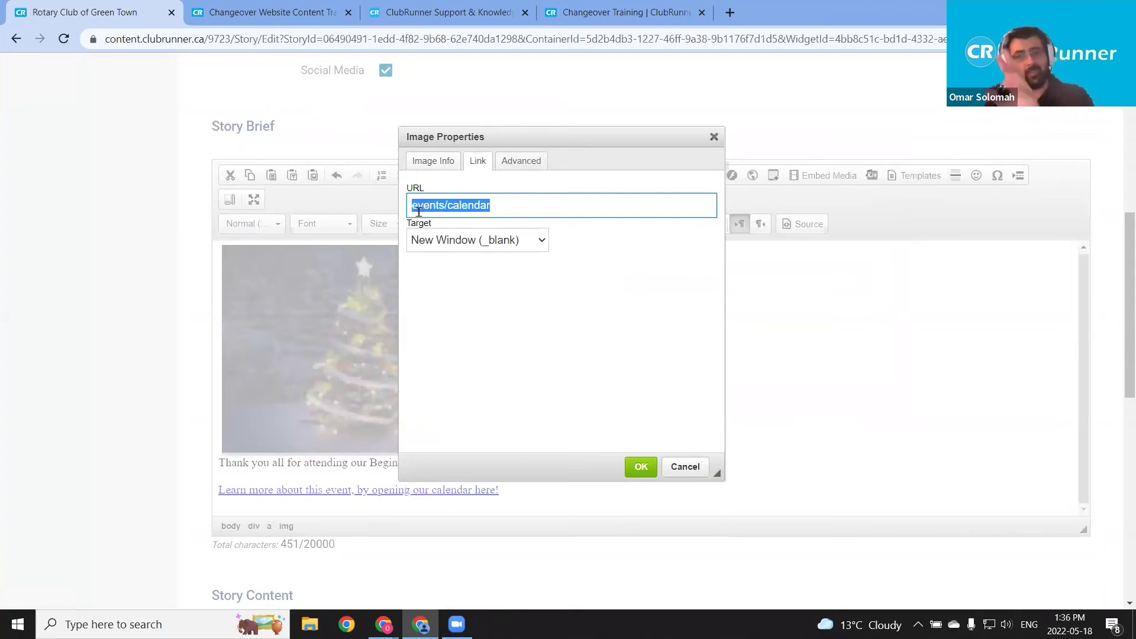
click(519, 211)
triple_click(468, 212)
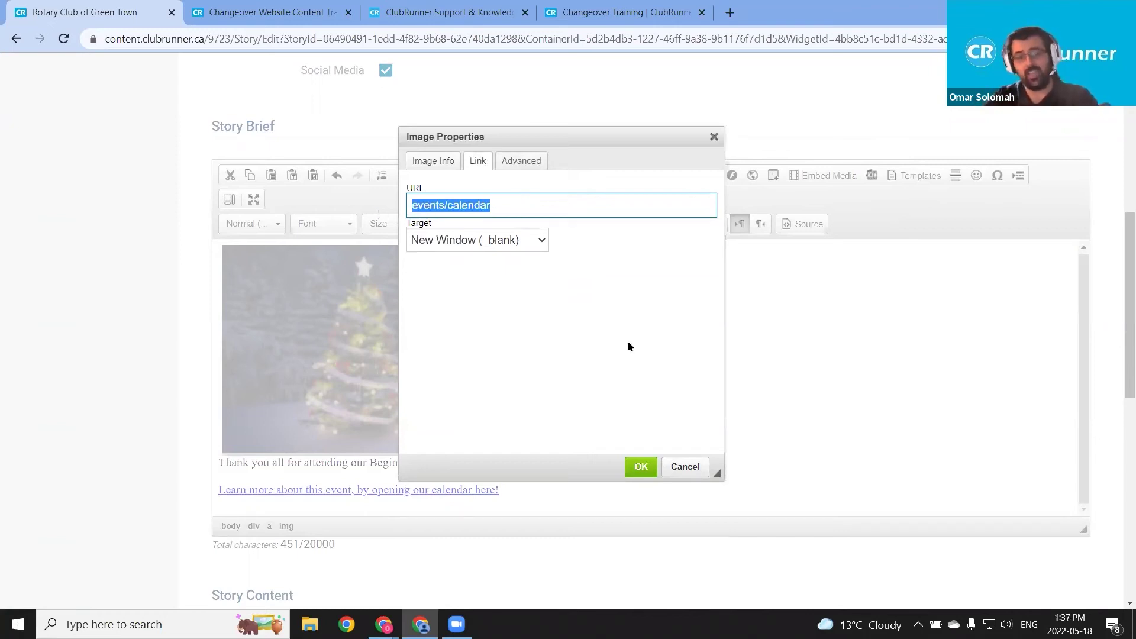
click(642, 467)
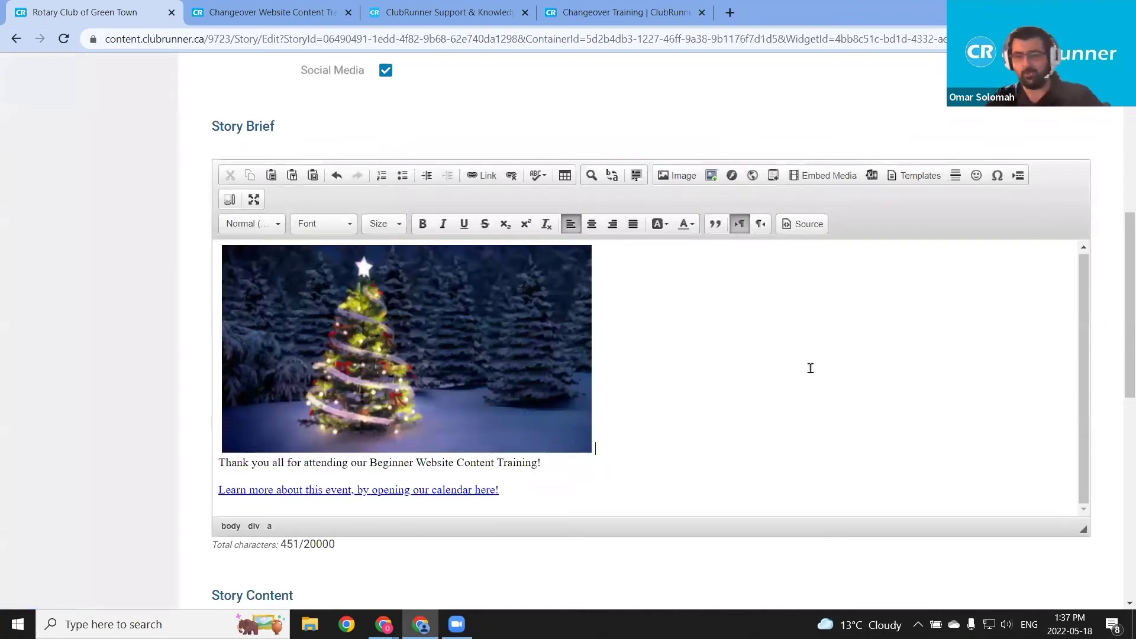
scroll(809, 367, down, 1)
scroll(1076, 475, down, 8)
Save and publish the story, then test its calendar link on the reloaded public page
click(1051, 492)
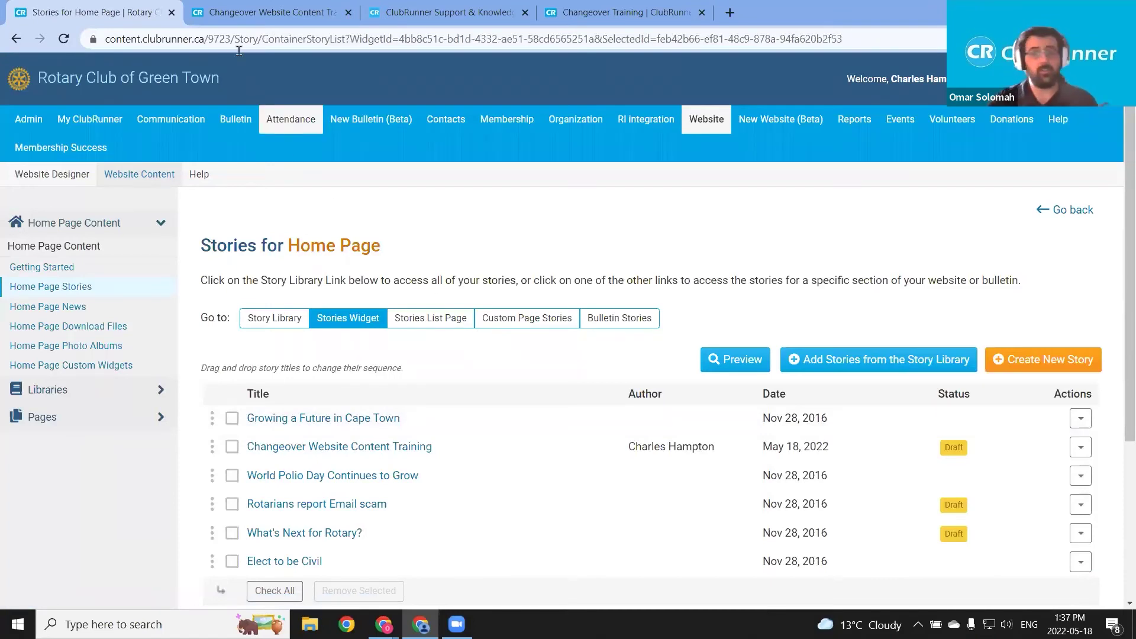
click(249, 17)
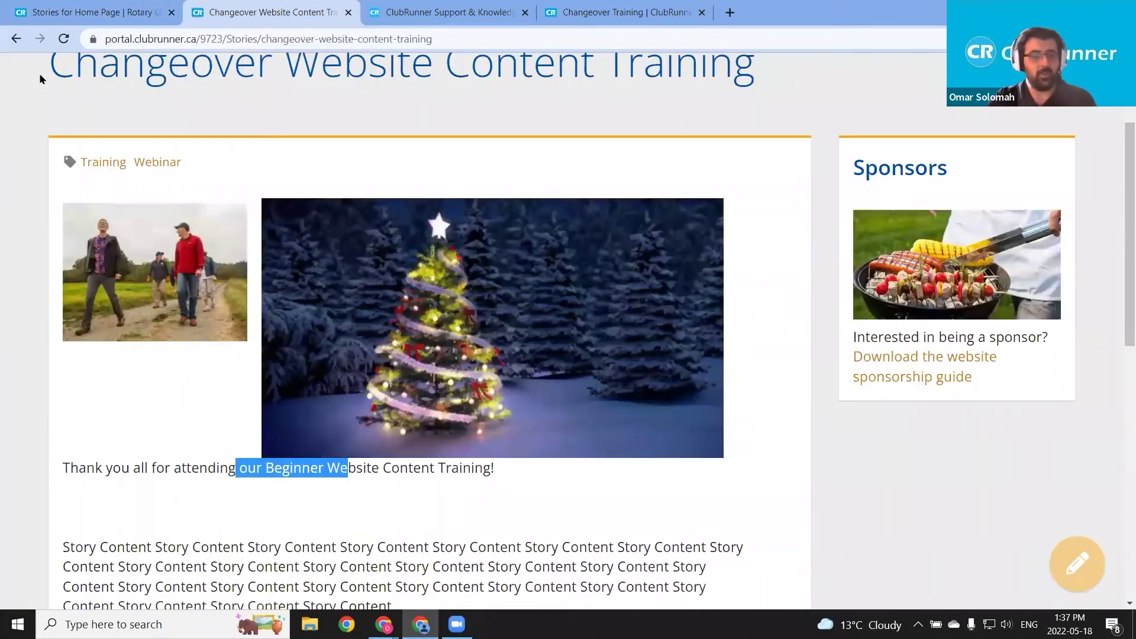
click(65, 39)
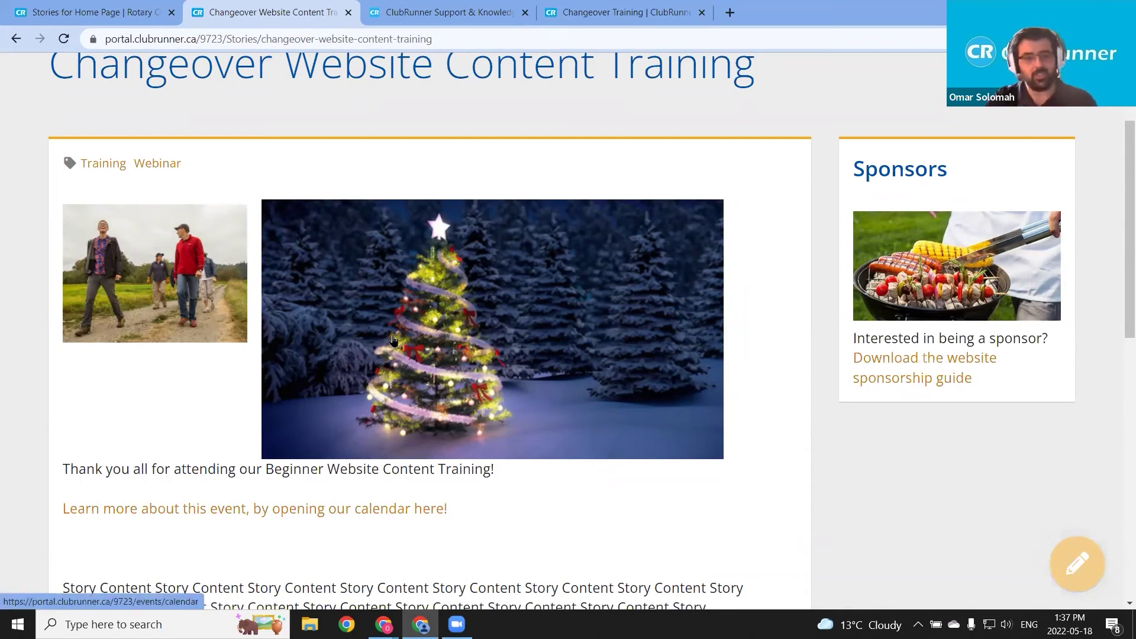
click(432, 510)
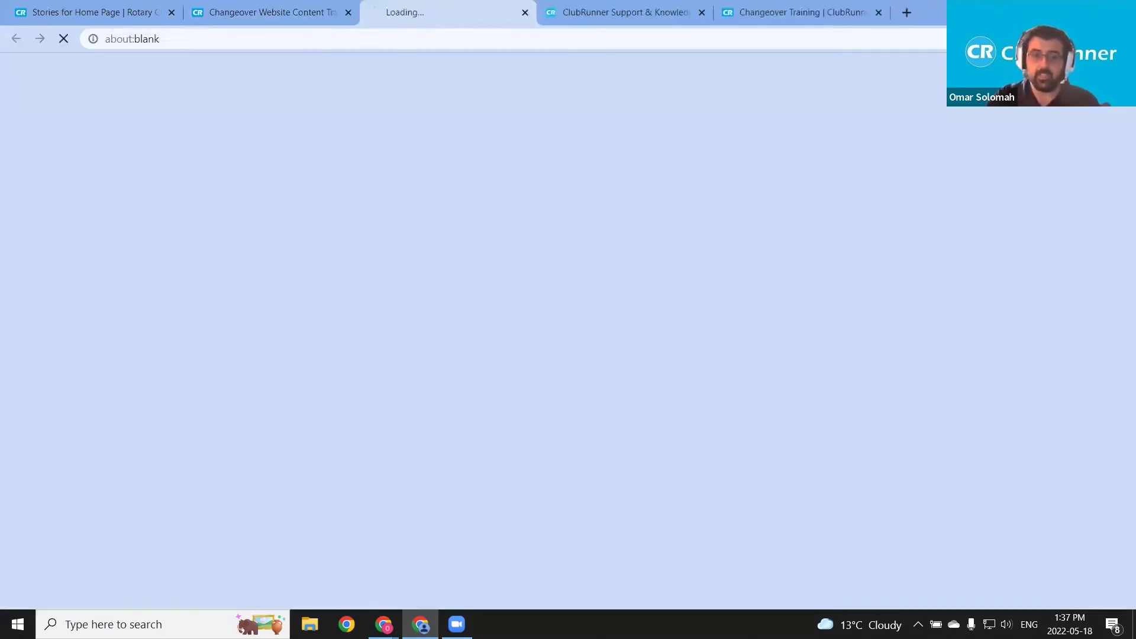
scroll(469, 376, down, 7)
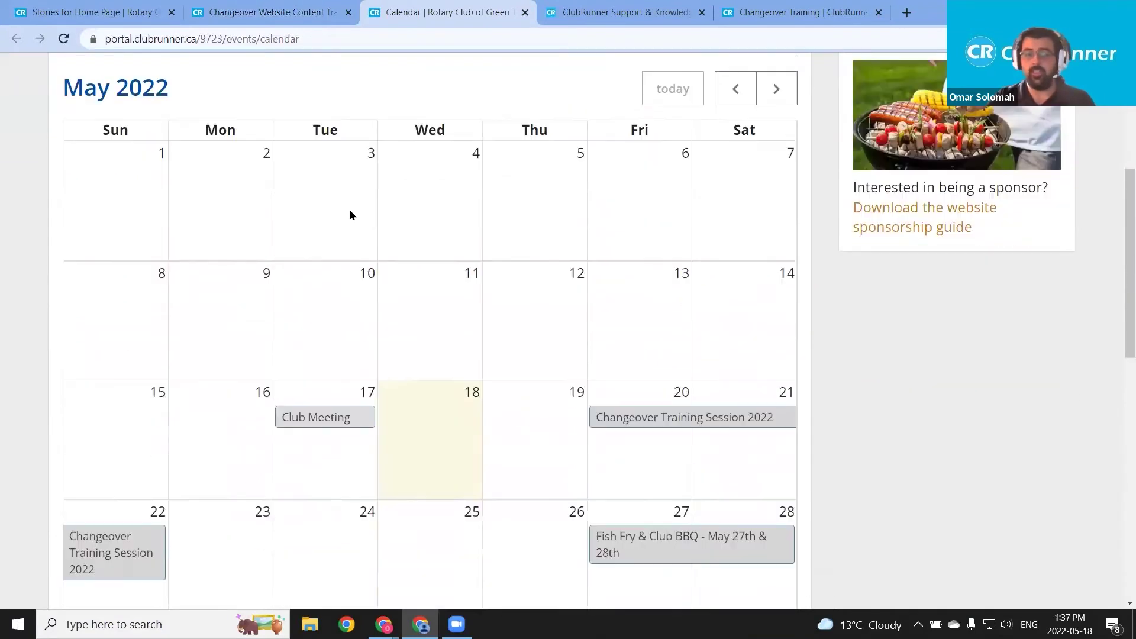
scroll(551, 410, up, 6)
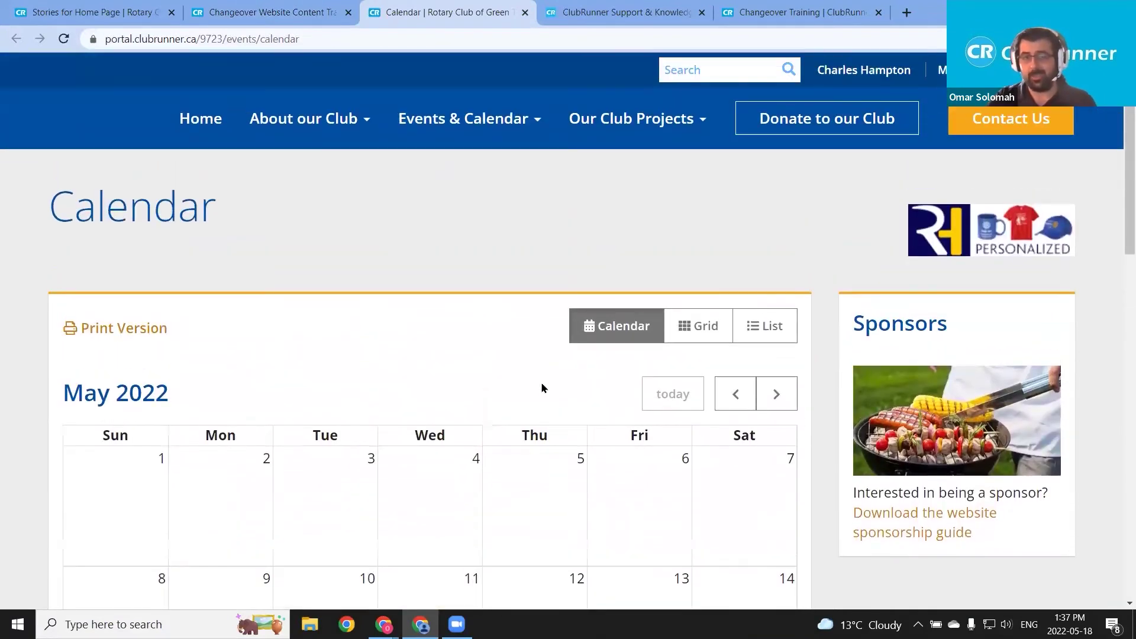
click(343, 21)
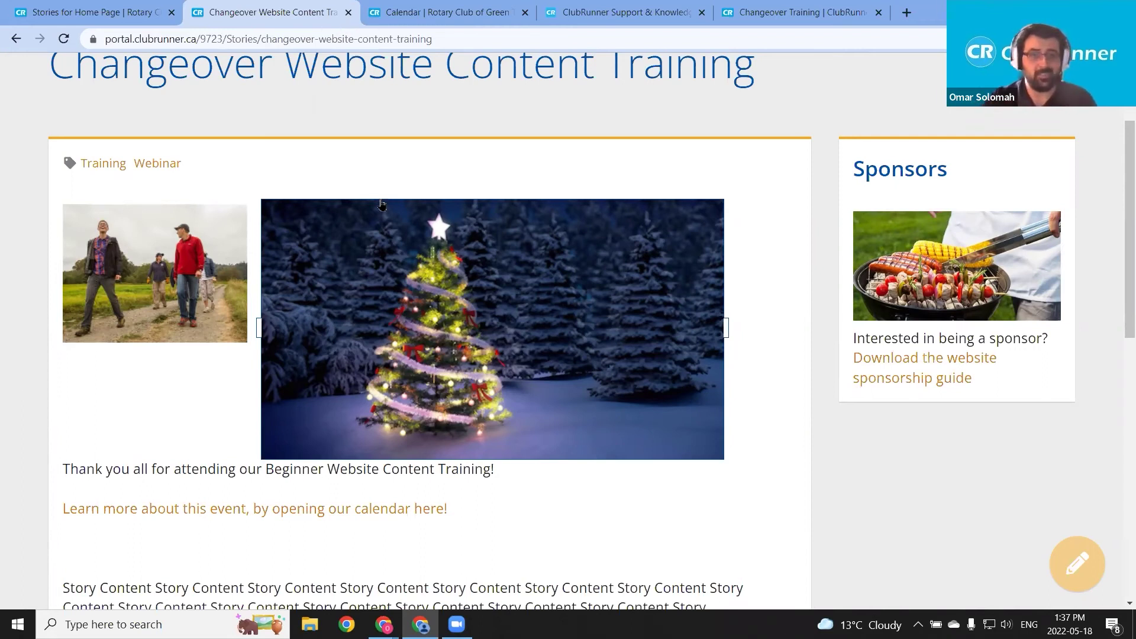
Close the story and calendar tabs and return to Stories for Home Page
scroll(382, 204, up, 3)
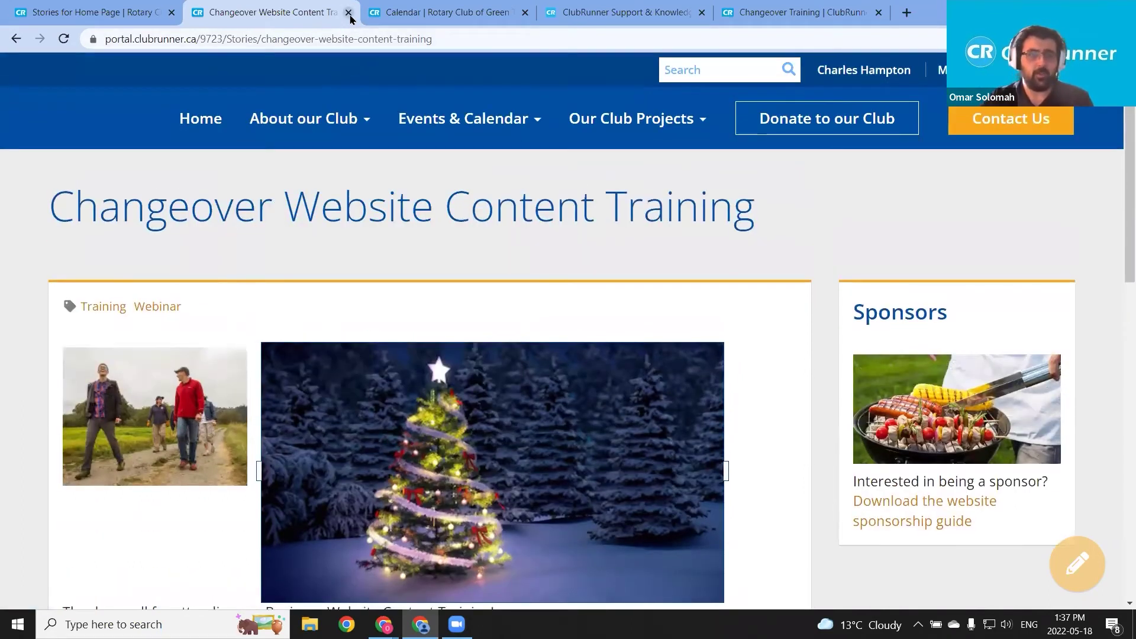
click(348, 13)
click(348, 13)
click(86, 13)
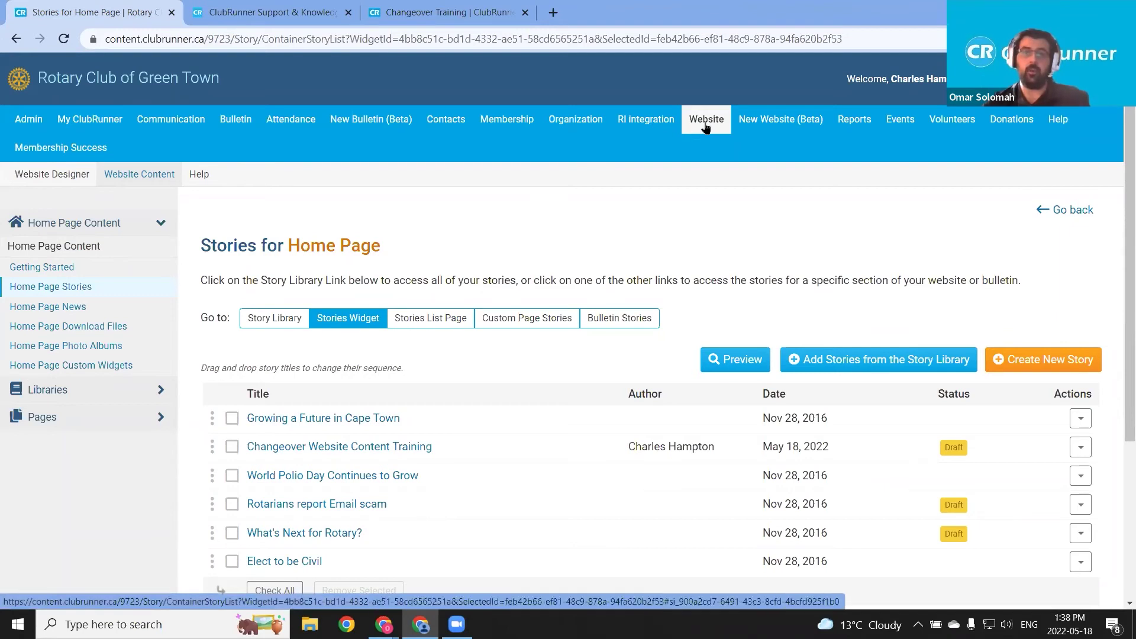
Open Home Page Download Files from the Website Content overview
click(142, 174)
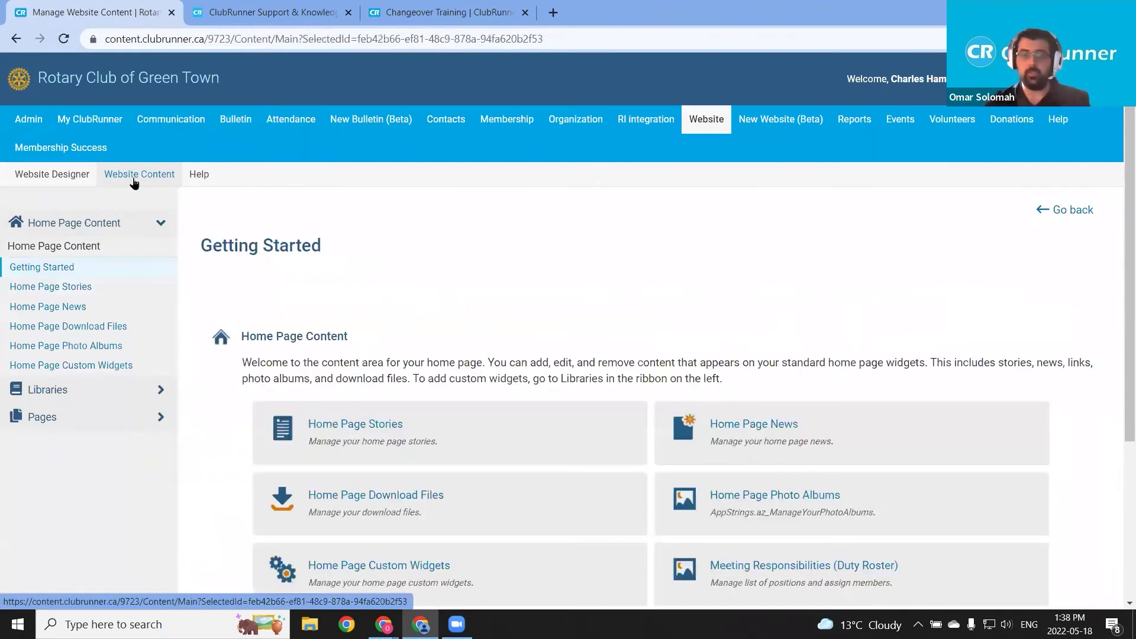
scroll(431, 196, down, 1)
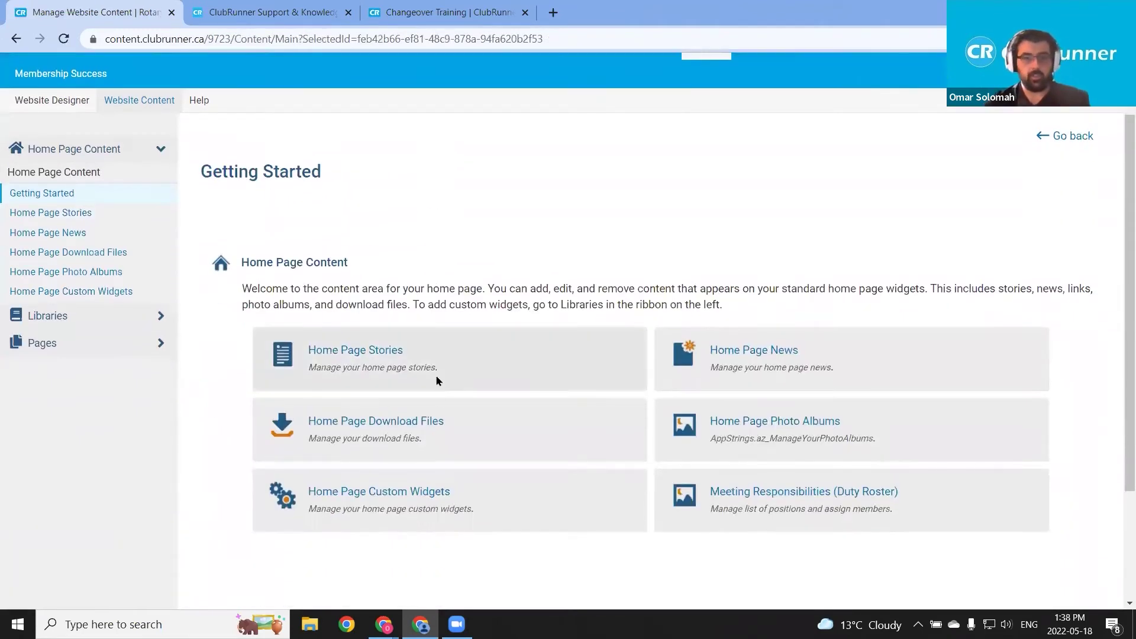
click(380, 422)
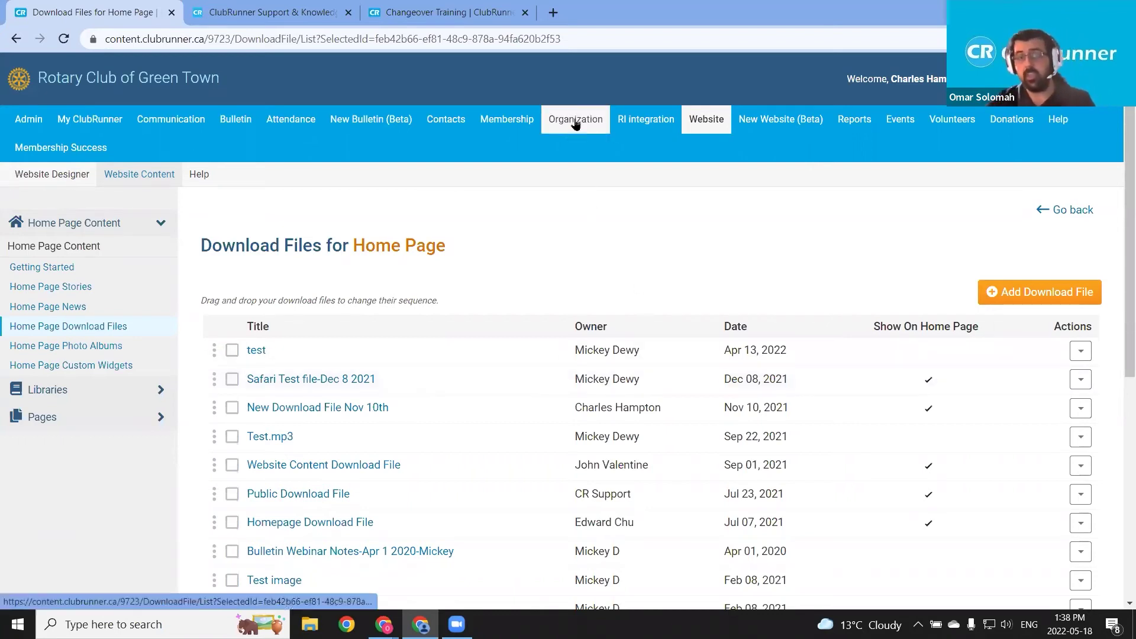
mouse_move(575, 122)
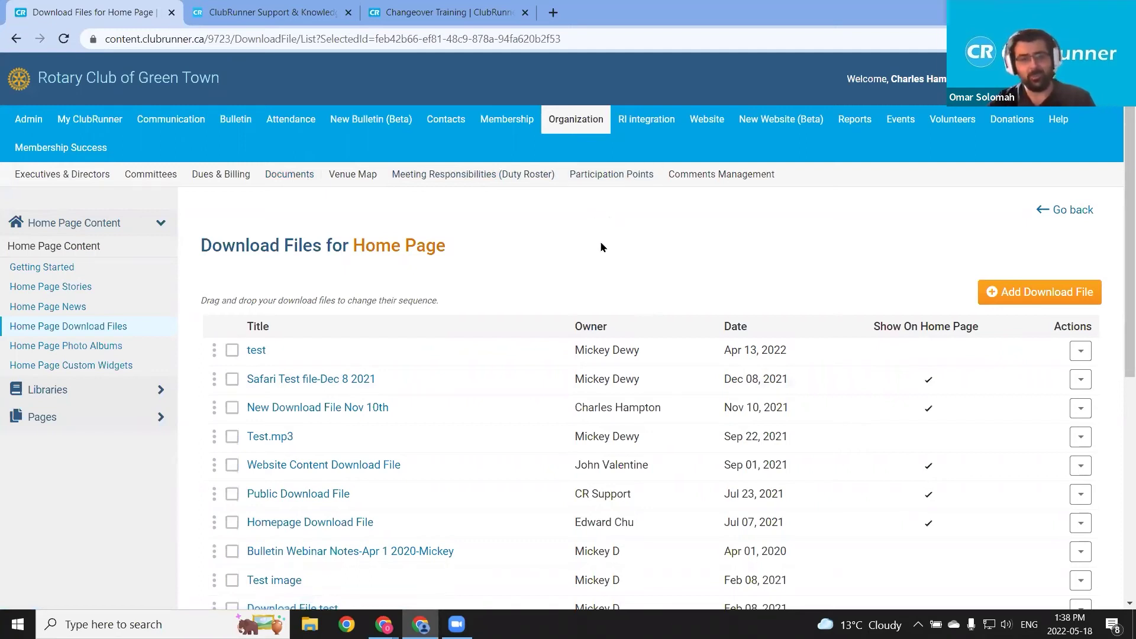
mouse_move(707, 121)
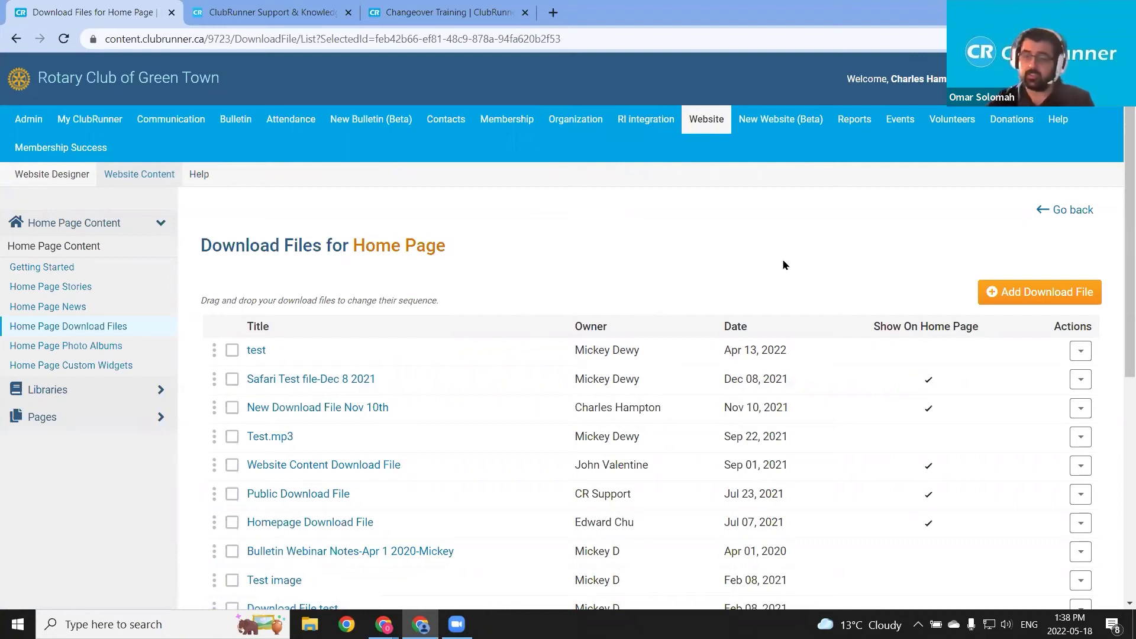
Add download file 'Rotary 2022 Presidential Theme' with T2022EN_PMS-C.png, shown on the home page
click(1033, 301)
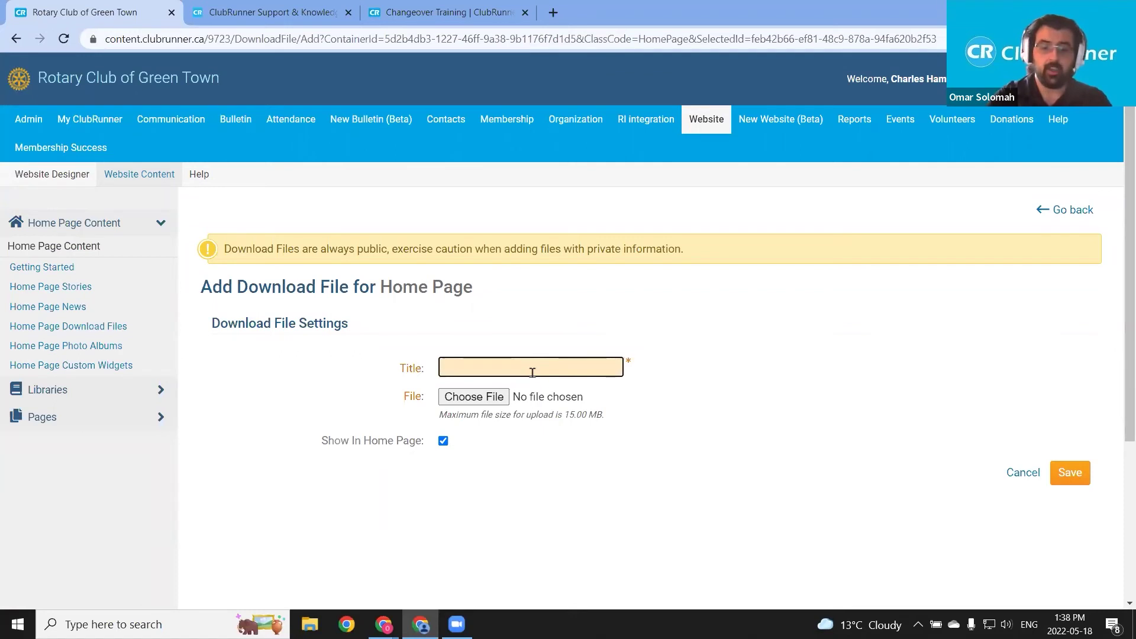
text(Rotary 2022 Presidential Theme)
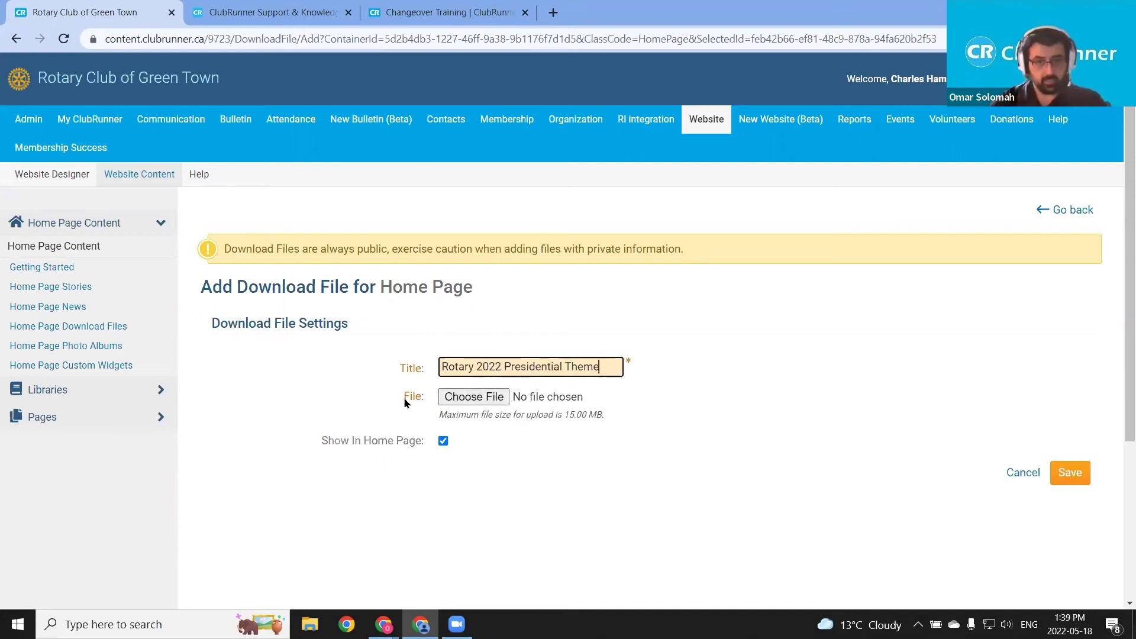
click(453, 400)
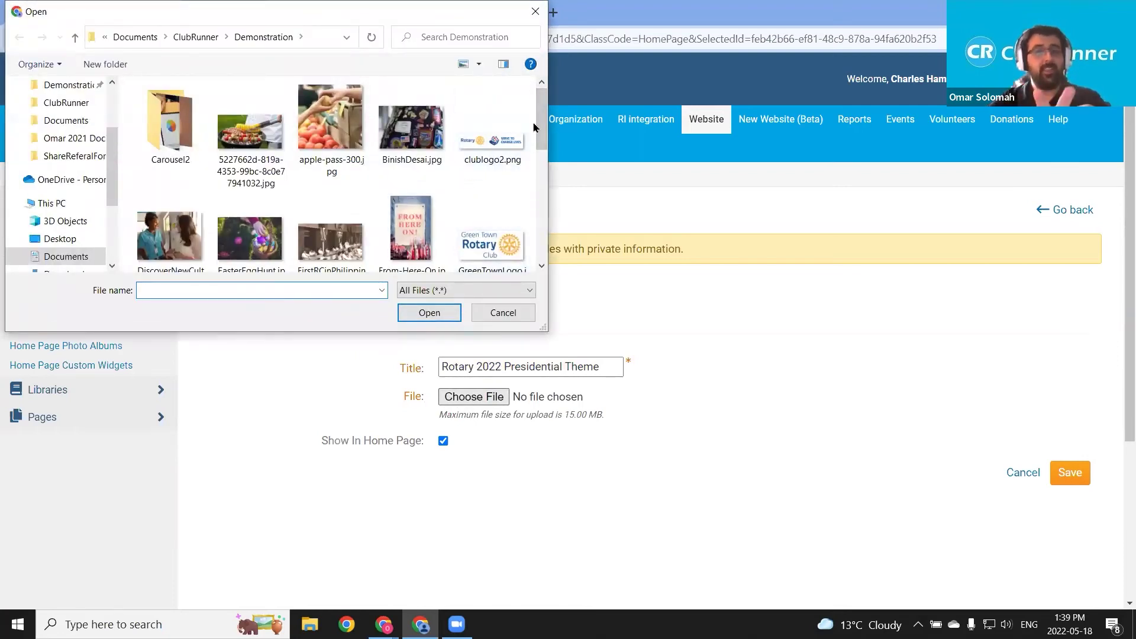
drag(542, 119, 559, 227)
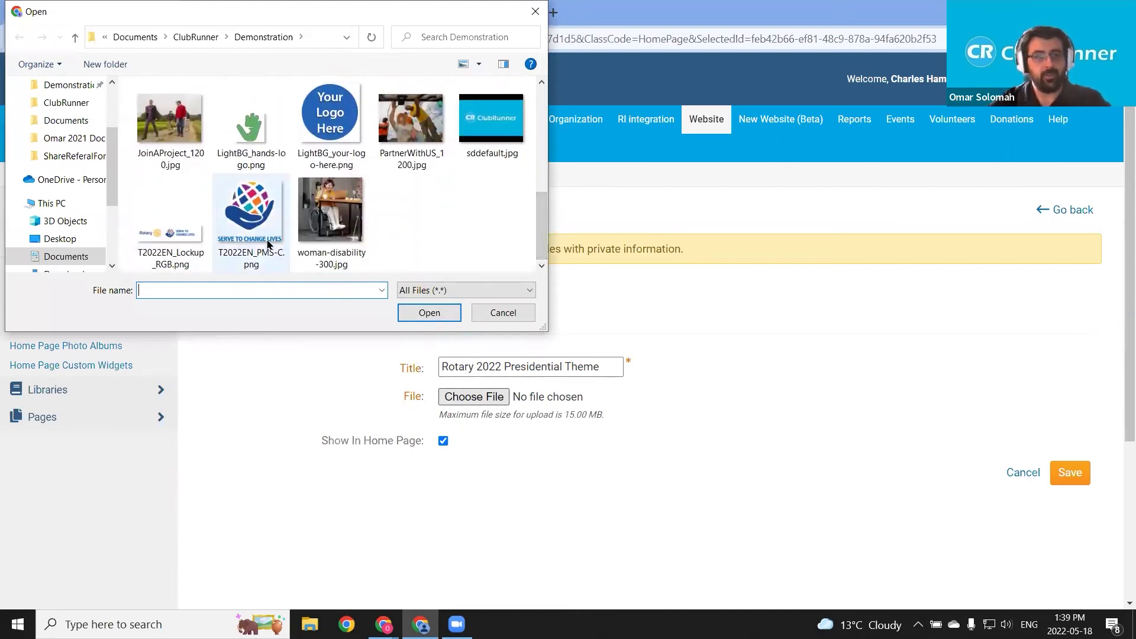
click(251, 216)
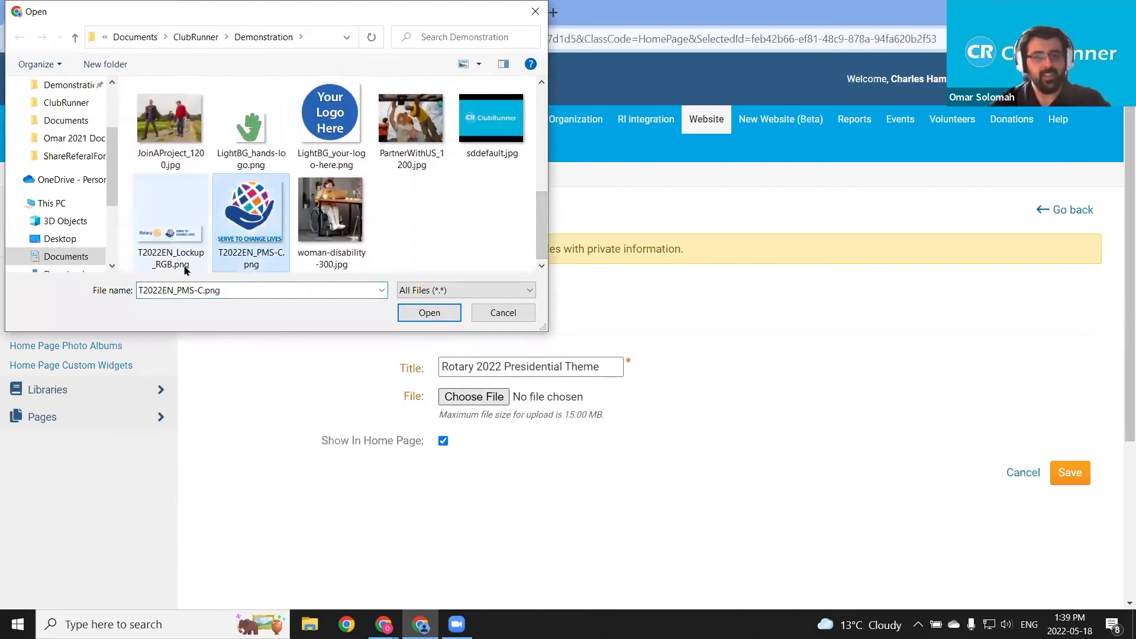
click(408, 317)
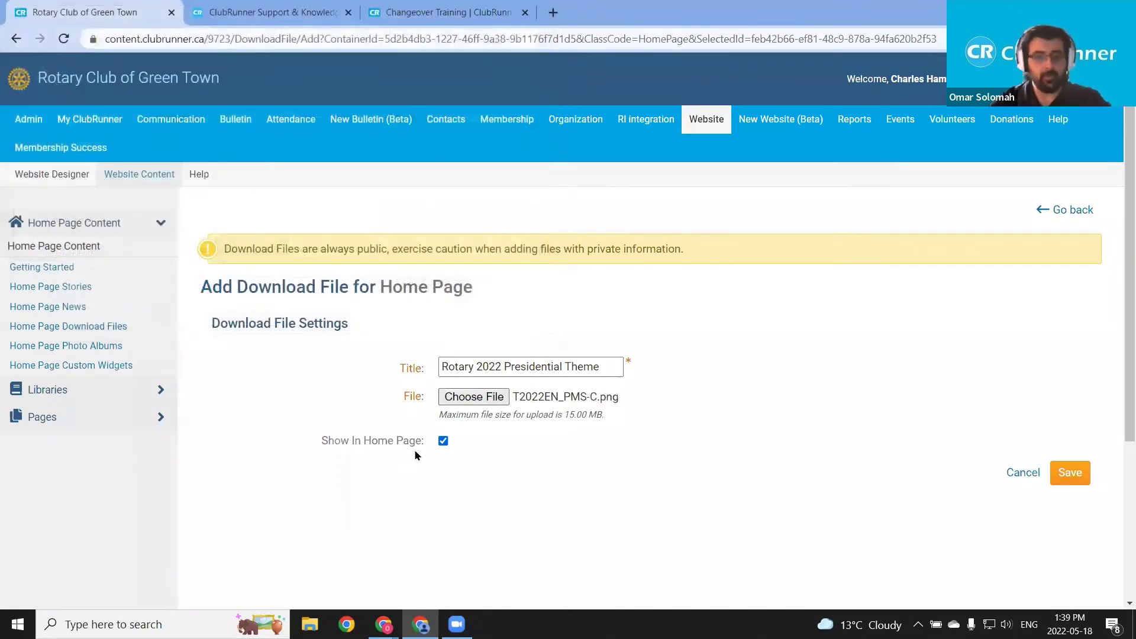
scroll(385, 441, down, 1)
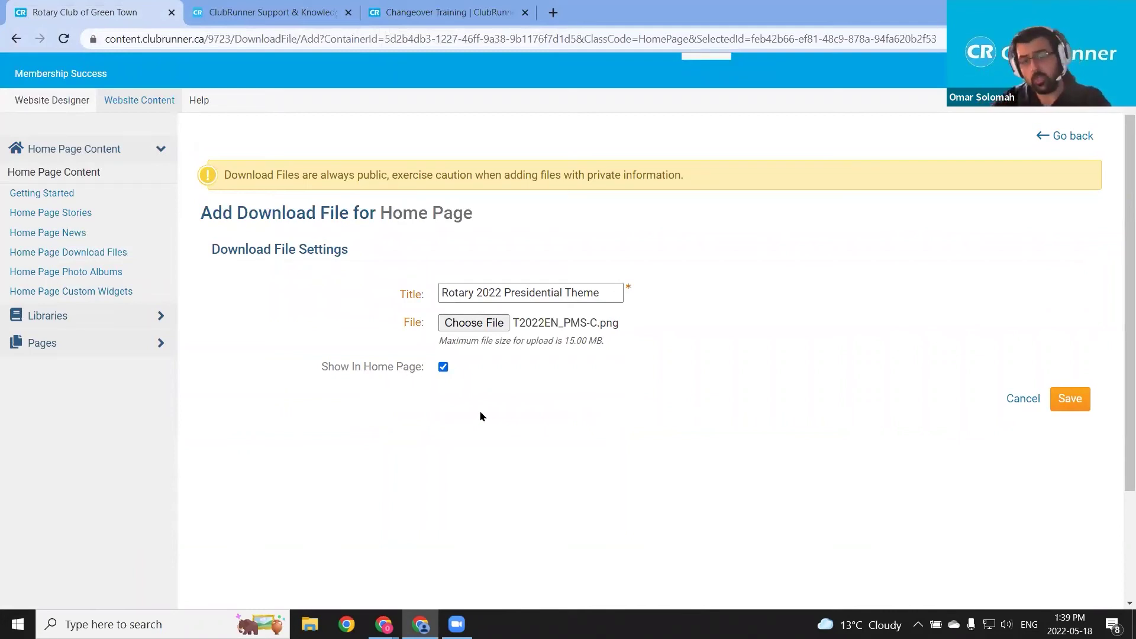
click(1073, 405)
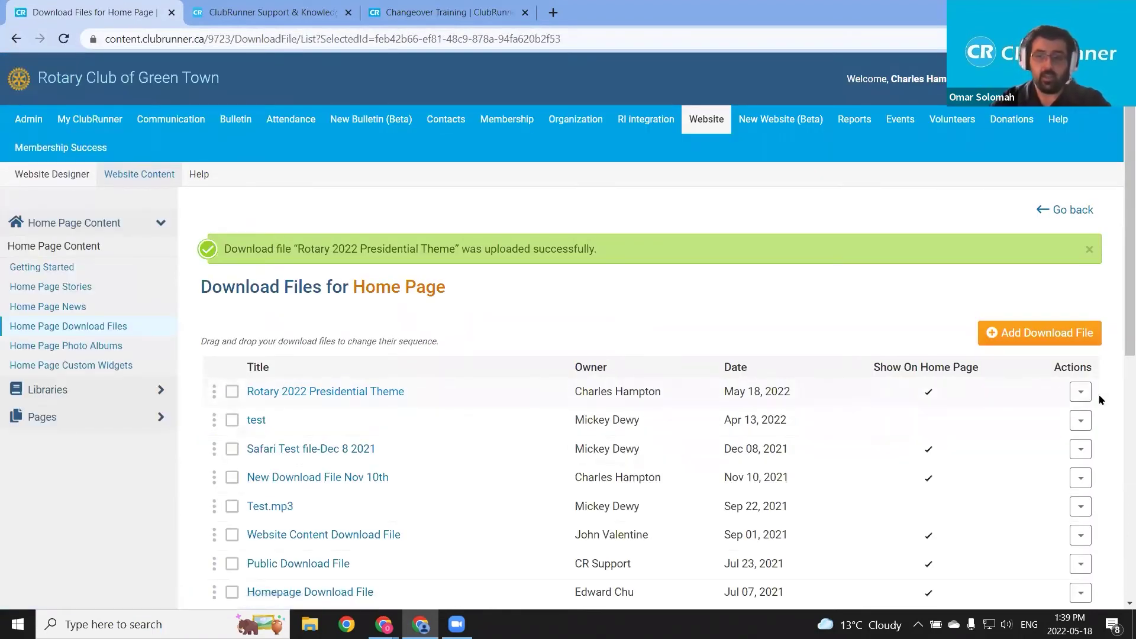
Open the public club site link in a new browser tab
click(1082, 392)
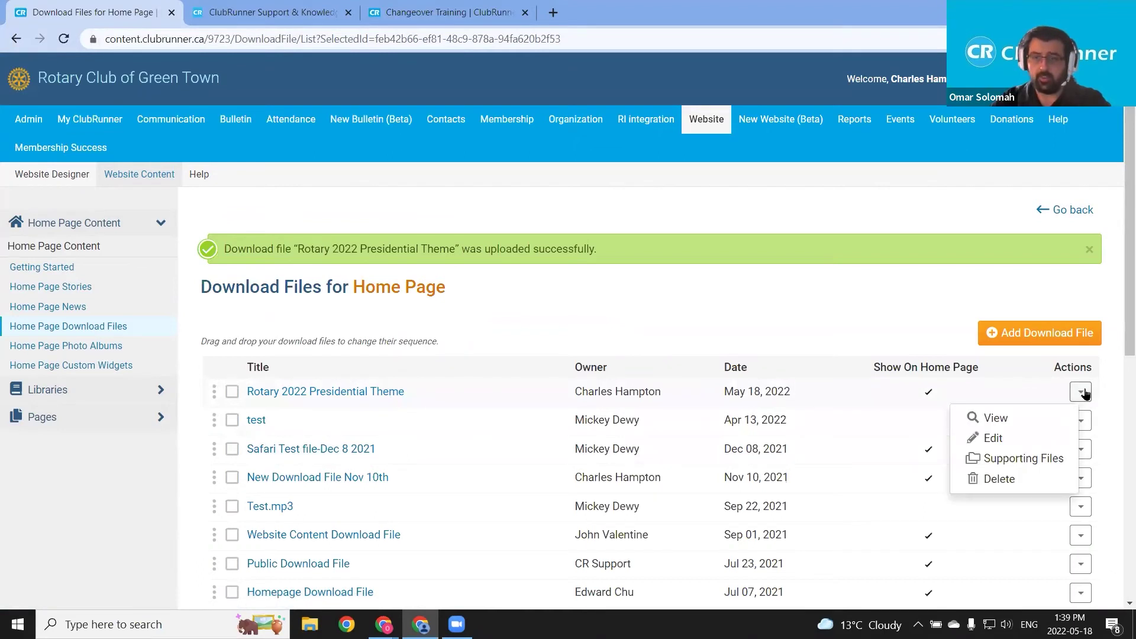
click(846, 303)
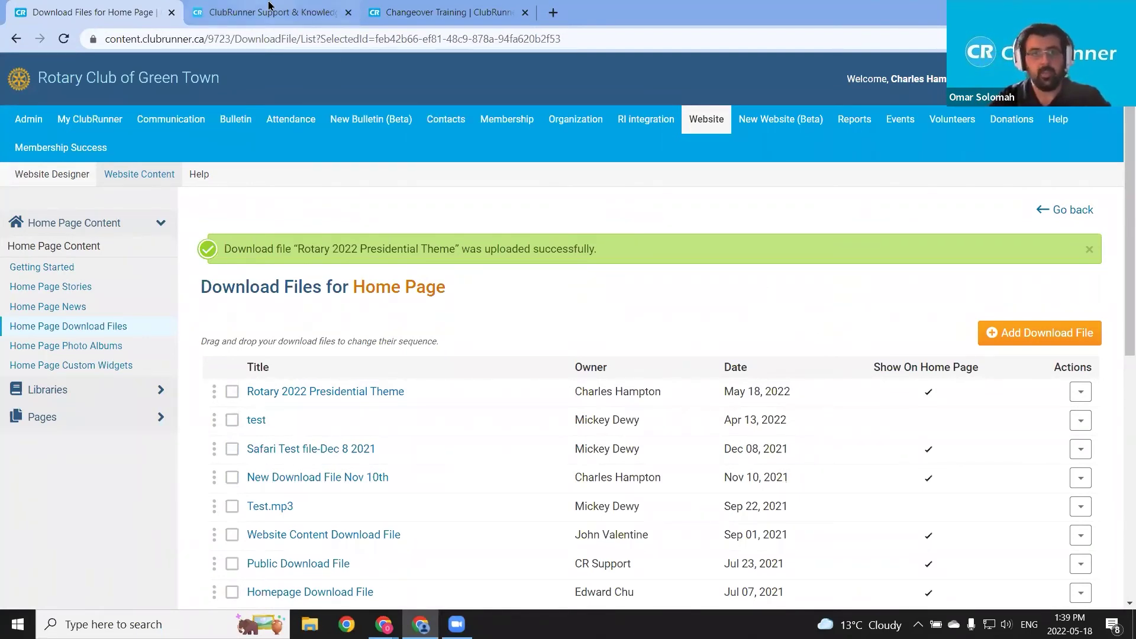
right_click(950, 109)
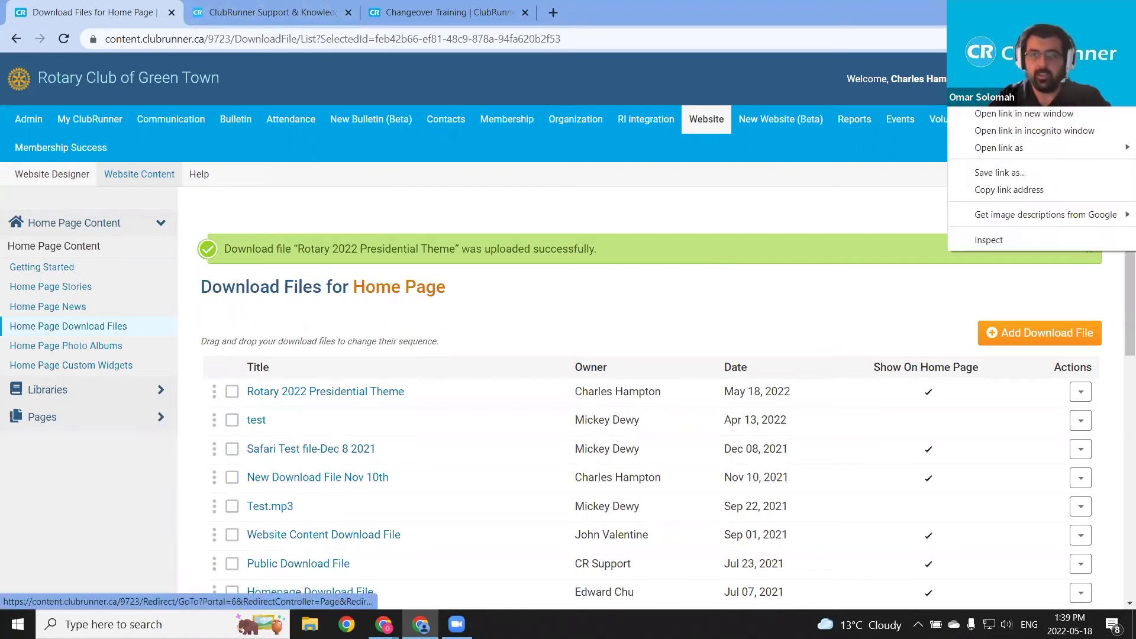
click(1006, 96)
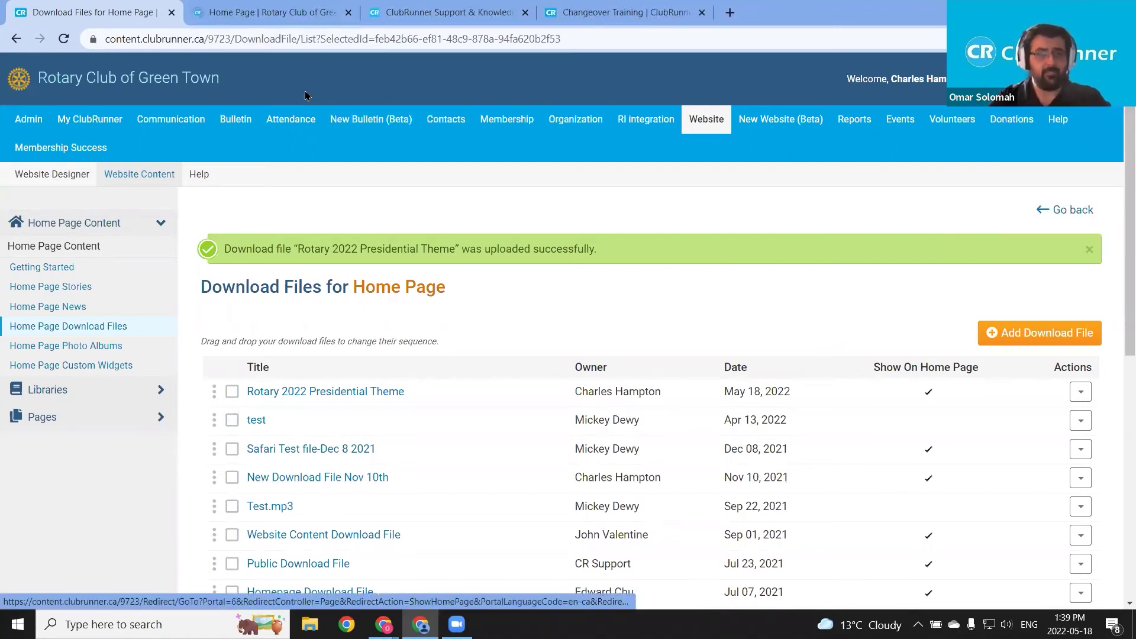
Browse the live Rotary Club of Green Town home page in that tab
click(286, 6)
scroll(489, 209, down, 2)
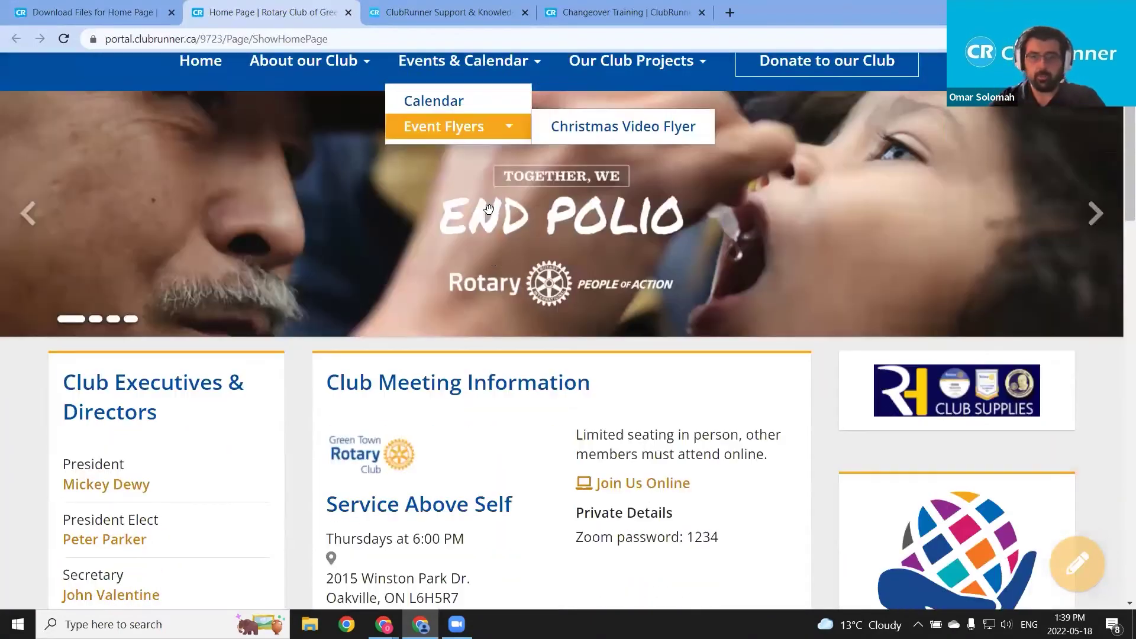
scroll(489, 209, down, 10)
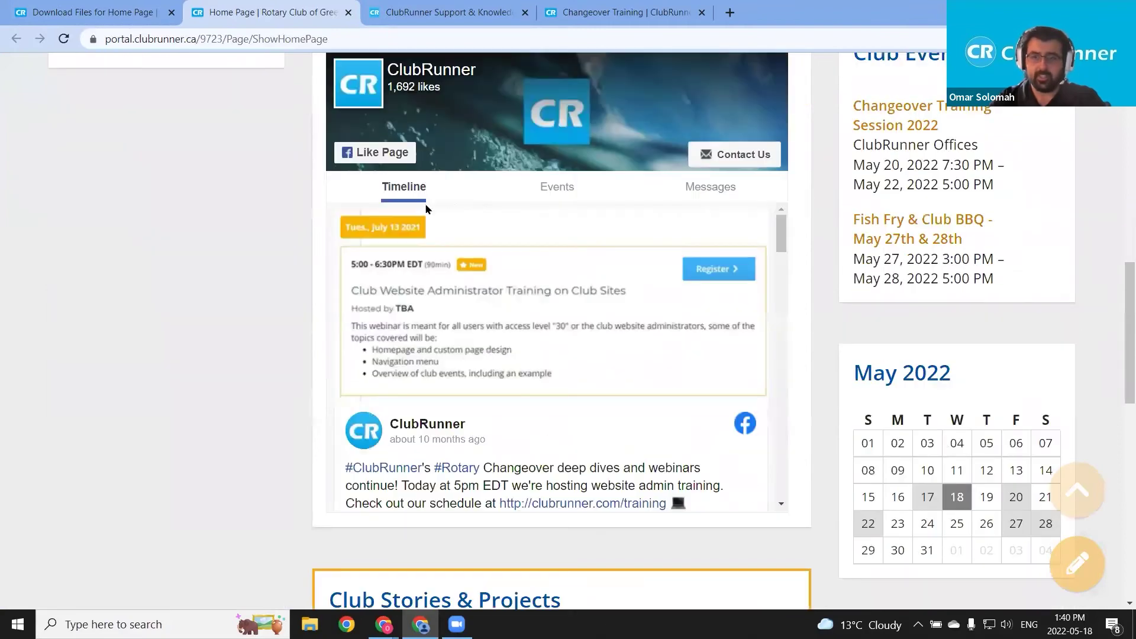
scroll(257, 304, down, 10)
scroll(282, 337, up, 6)
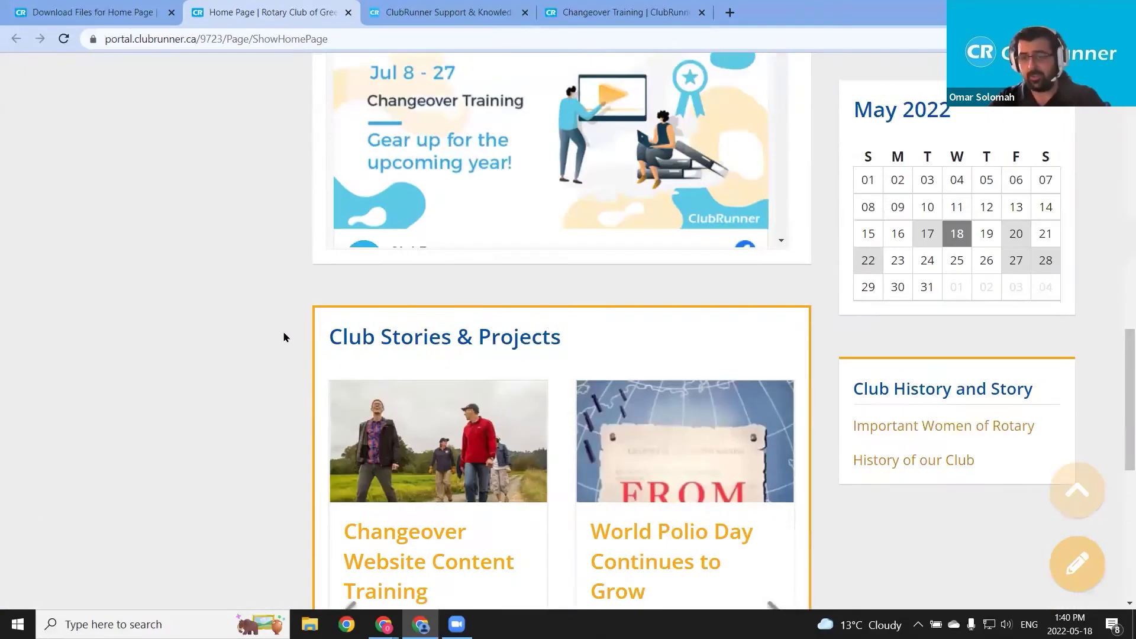
scroll(284, 337, up, 10)
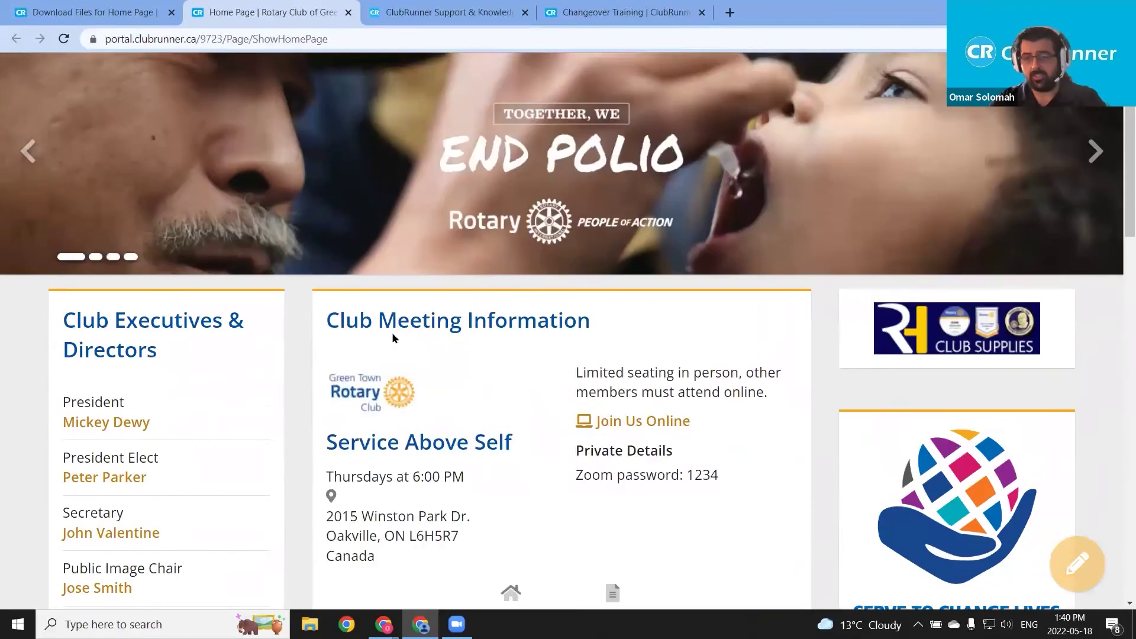
scroll(393, 338, up, 3)
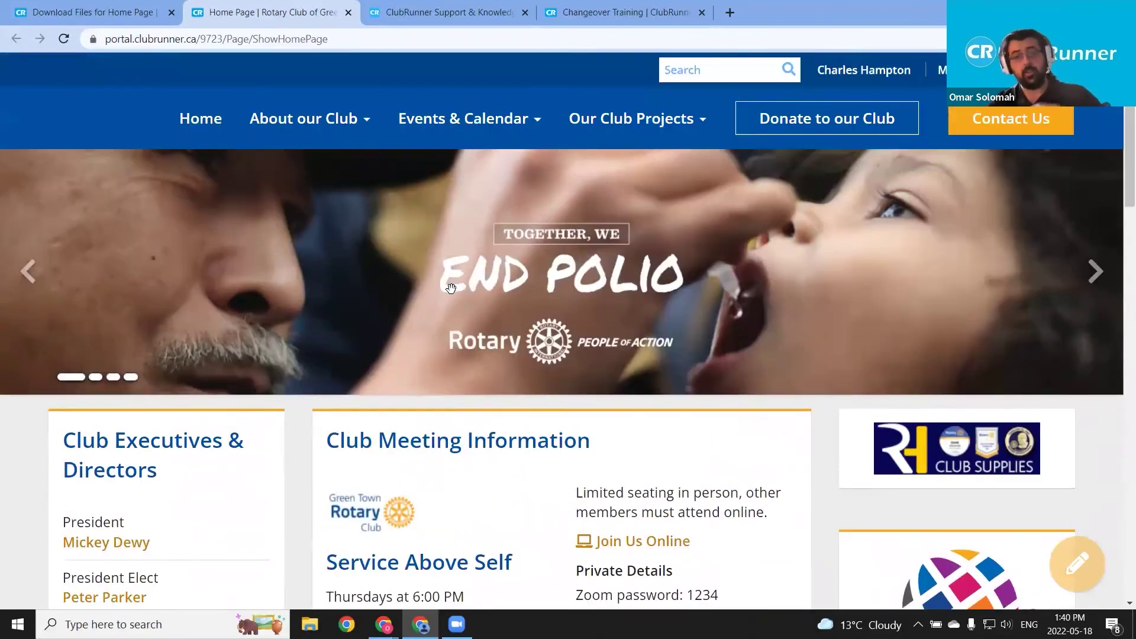
Place the Home Page Download Files widget in the home page's left column and publish the layout
click(1076, 571)
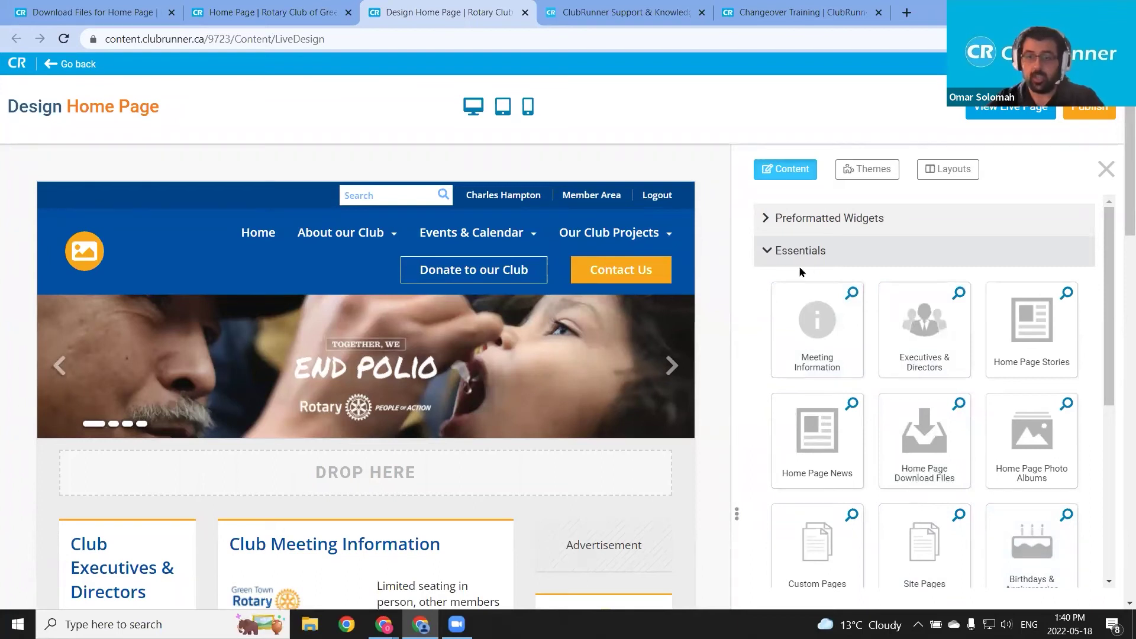
scroll(802, 271, down, 3)
scroll(629, 393, down, 6)
scroll(615, 420, down, 8)
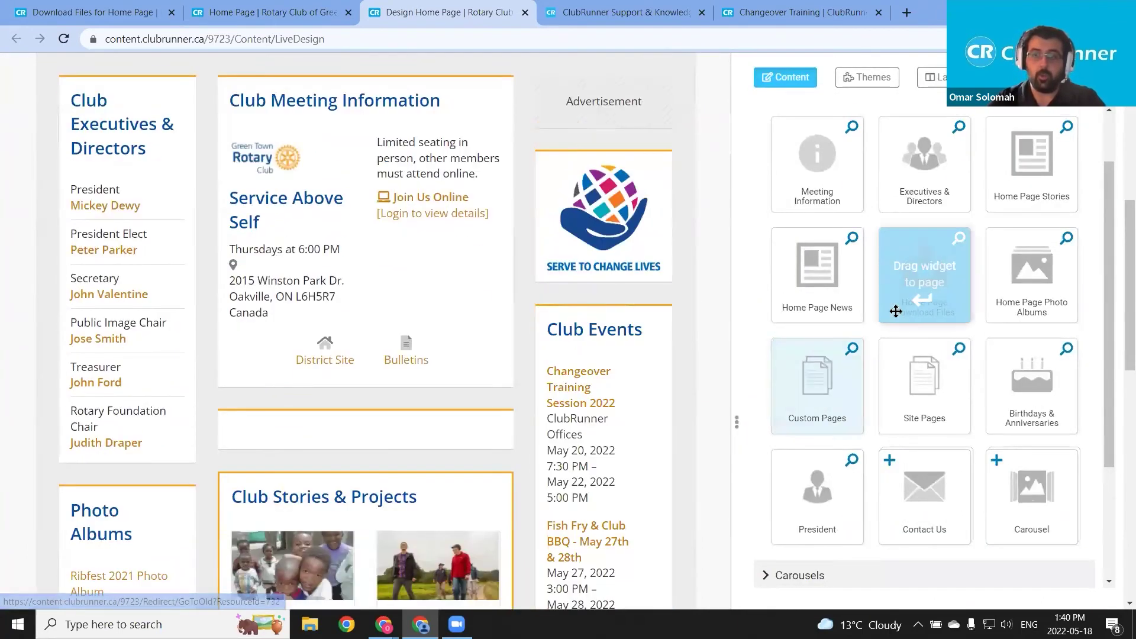
scroll(553, 417, up, 3)
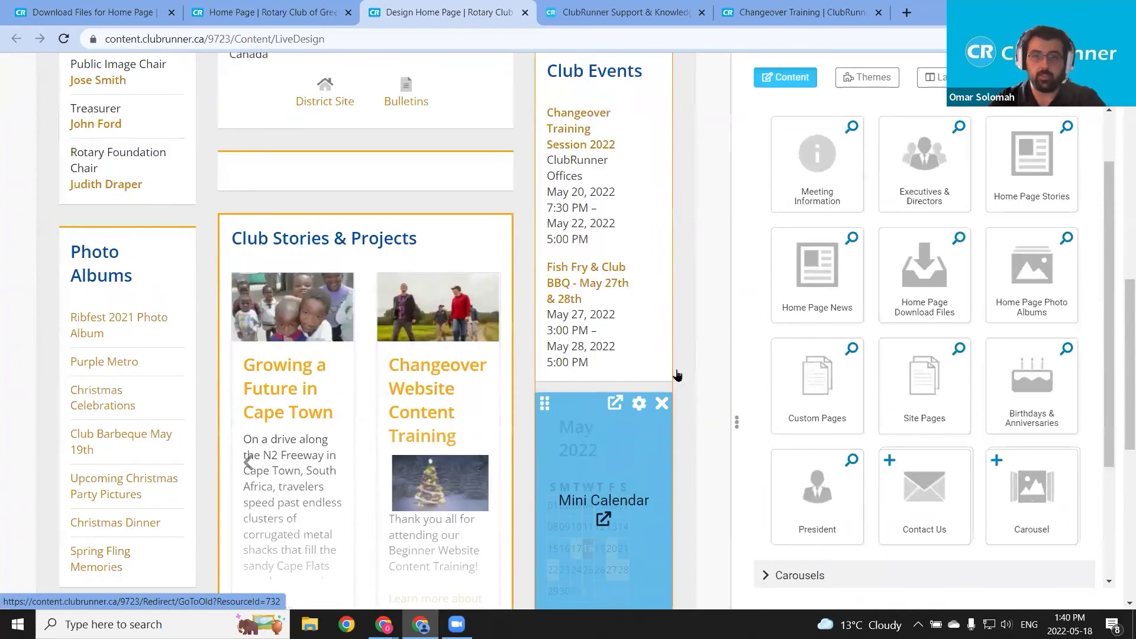
drag(933, 271, 123, 161)
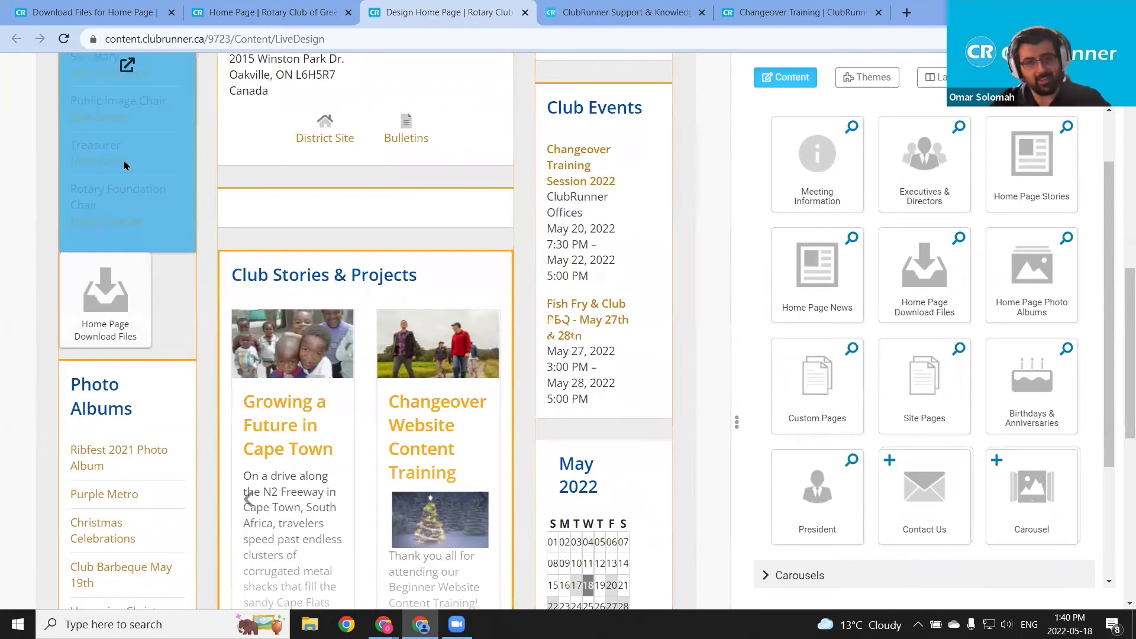
scroll(2, 386, down, 2)
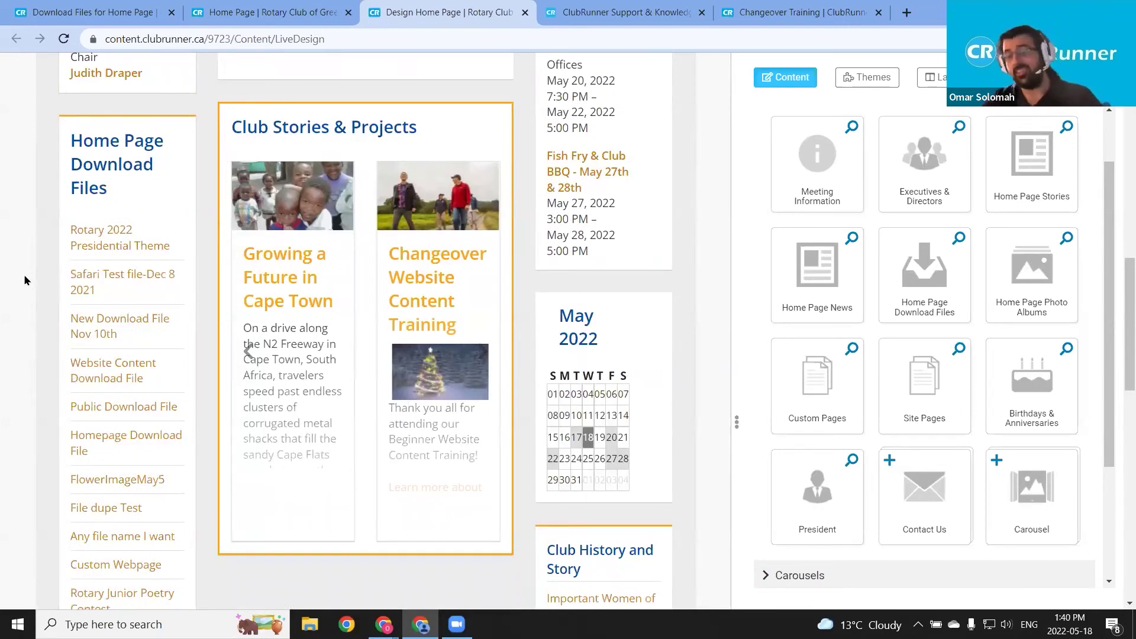
scroll(15, 295, up, 10)
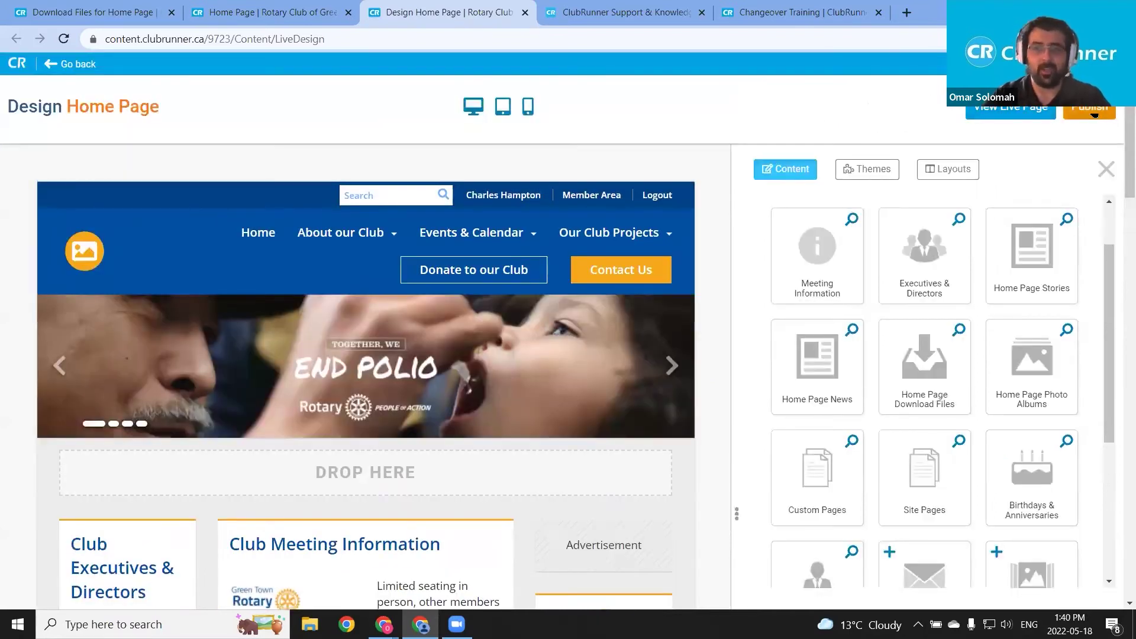
click(1095, 112)
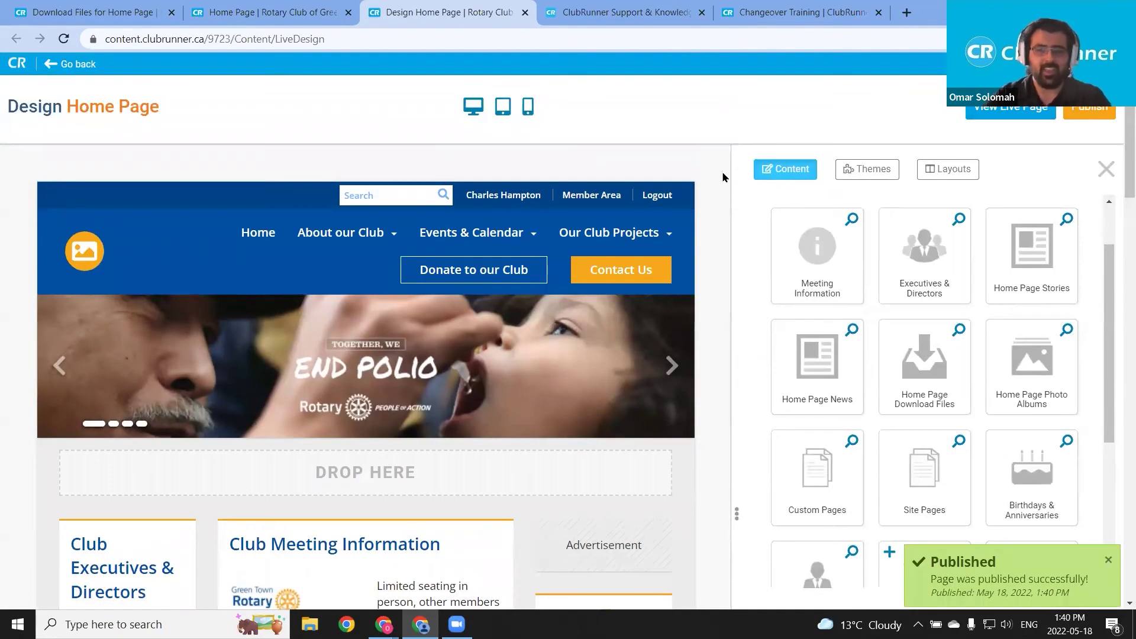
click(275, 17)
Reload the live home page and check the Rotary 2022 Presidential Theme download link
scroll(95, 220, down, 2)
key(F5)
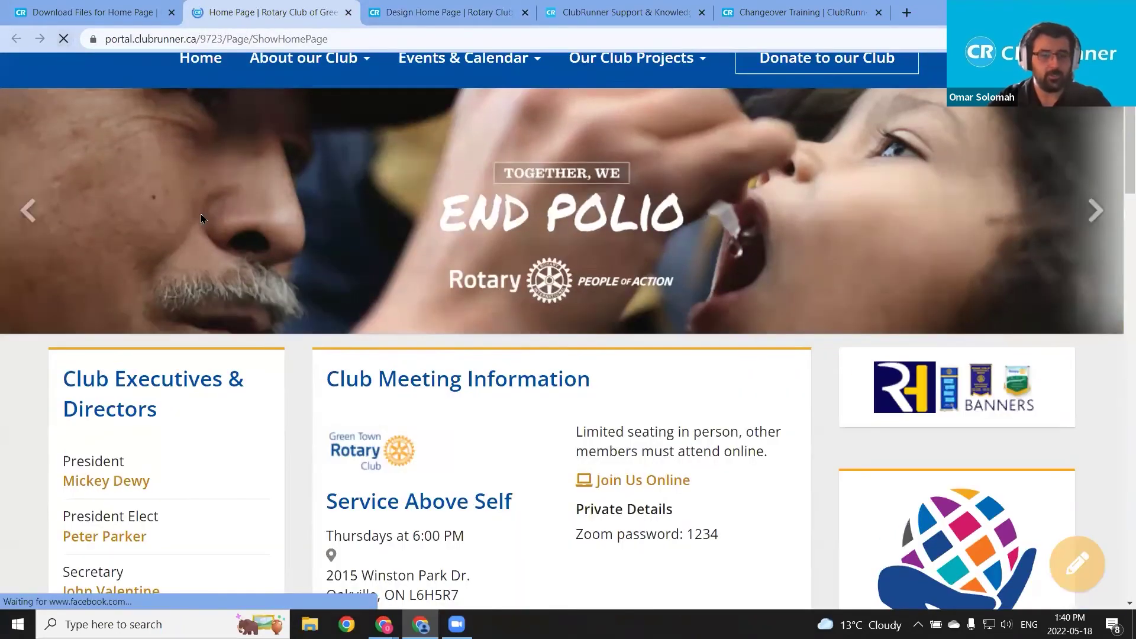
scroll(182, 195, down, 10)
drag(63, 264, 224, 287)
click(121, 287)
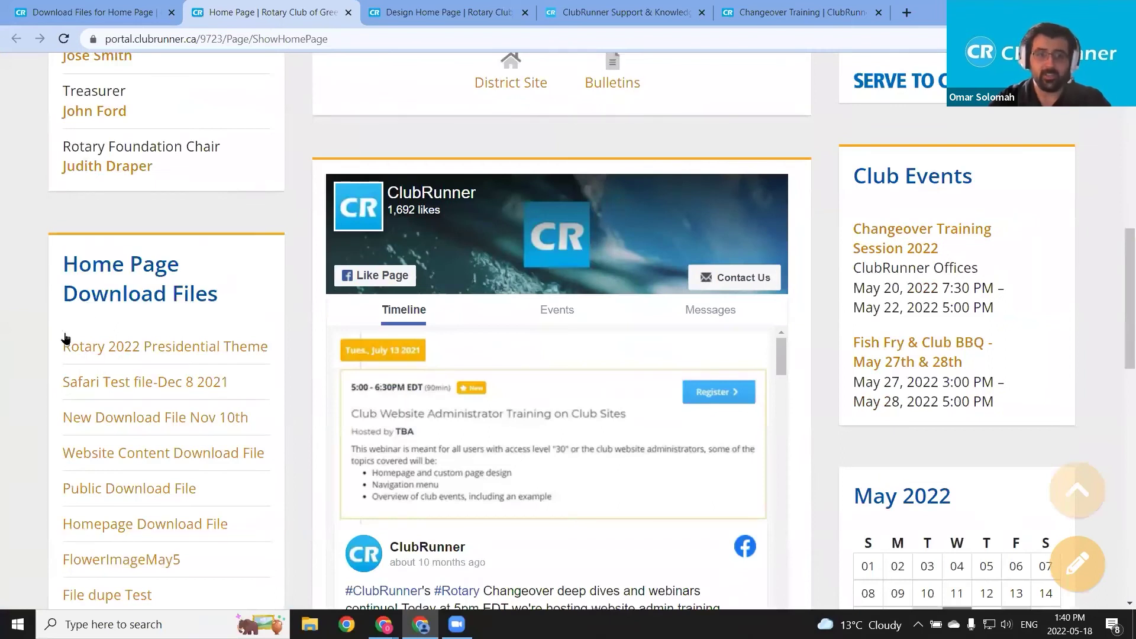
click(147, 354)
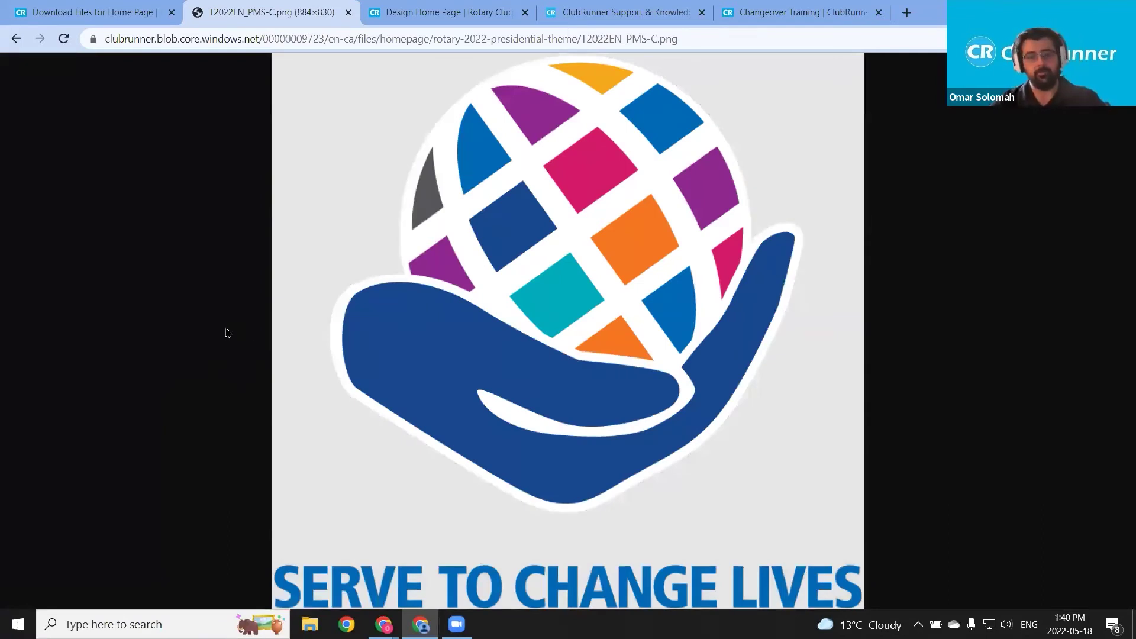
key(alt+Left)
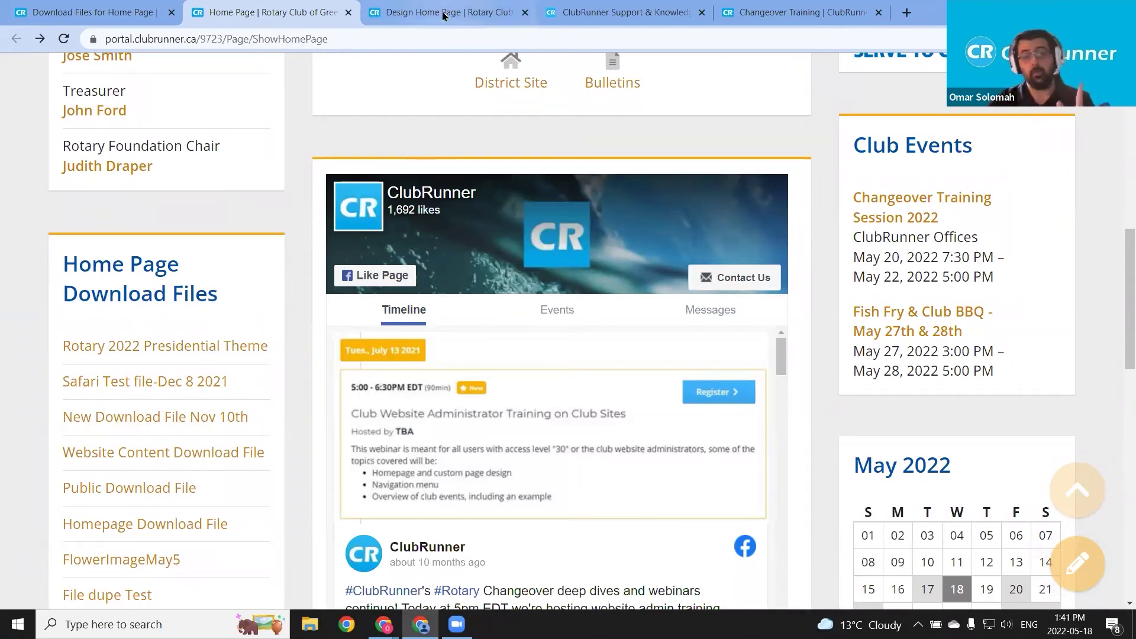
Close the live home page and designer tabs, returning to the Download Files for Home Page list
click(348, 13)
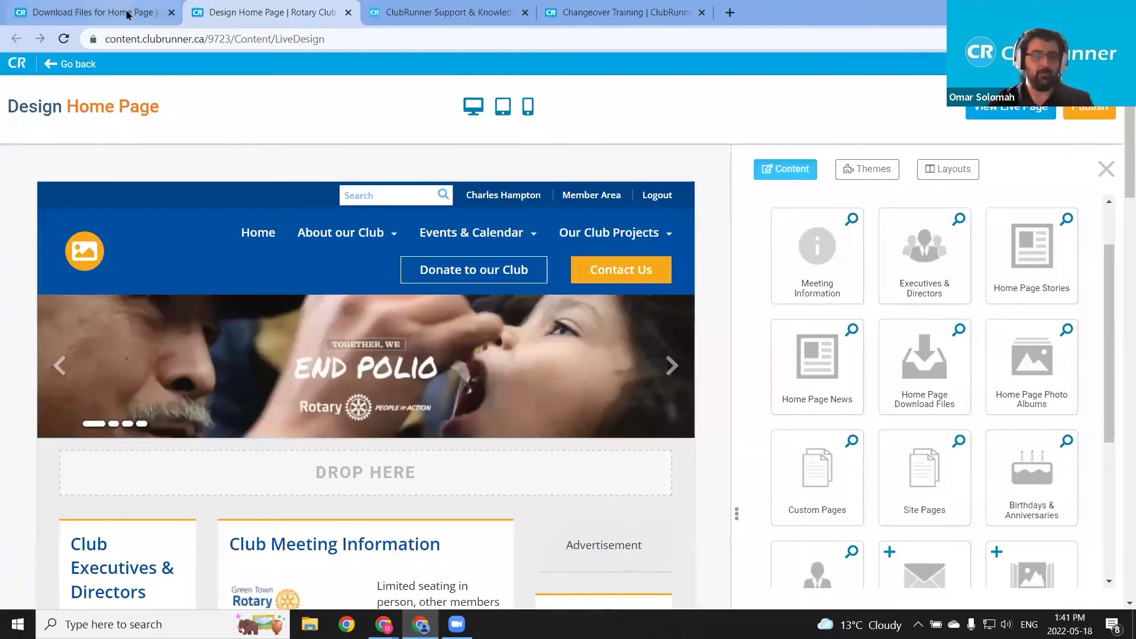
click(349, 13)
click(117, 13)
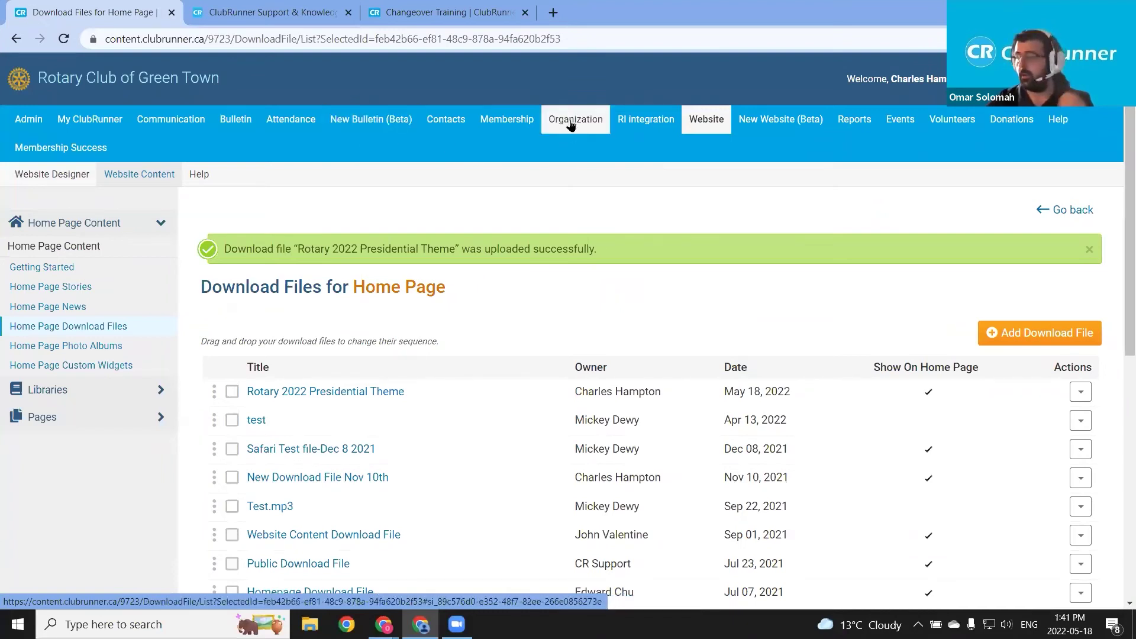
Go to Organization > Documents and look over the Private Documents folders and files
mouse_move(573, 122)
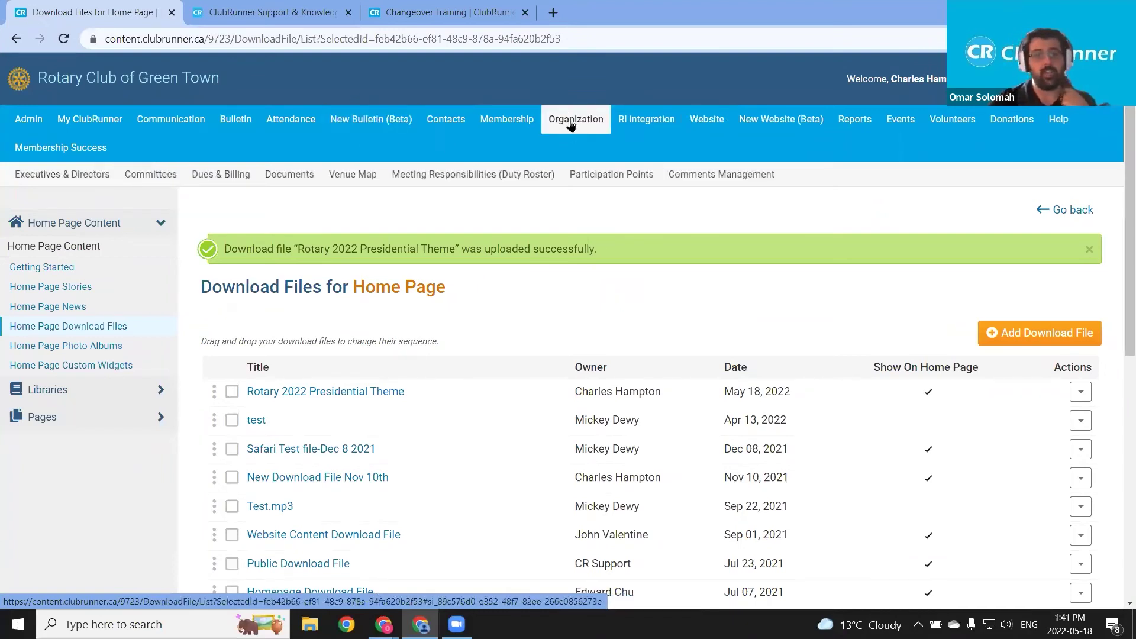
click(294, 177)
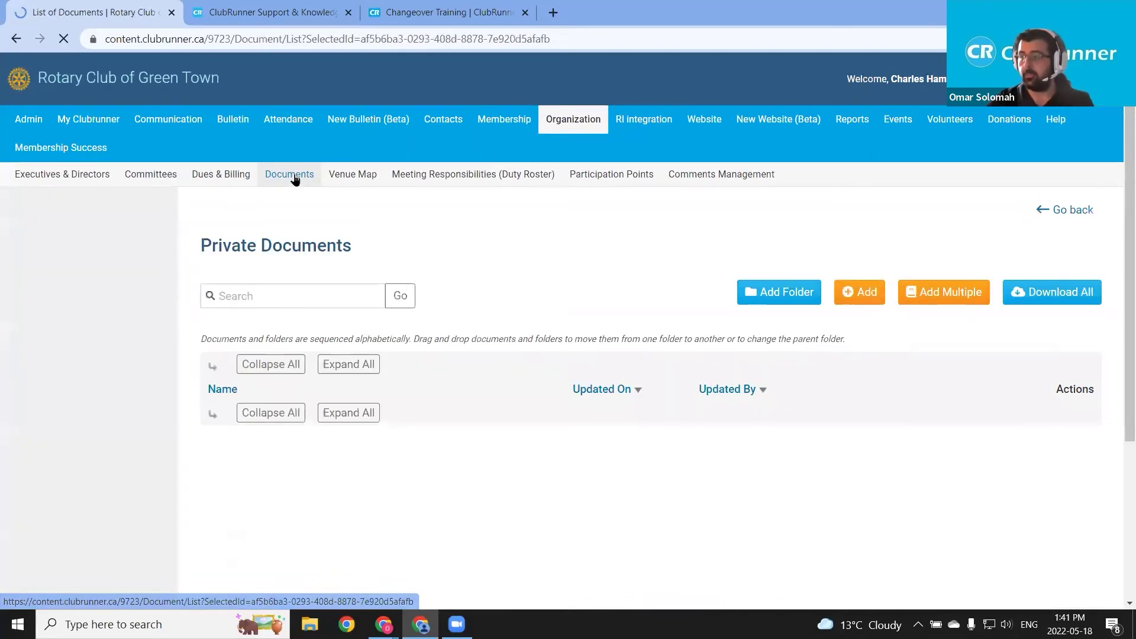
scroll(103, 238, down, 3)
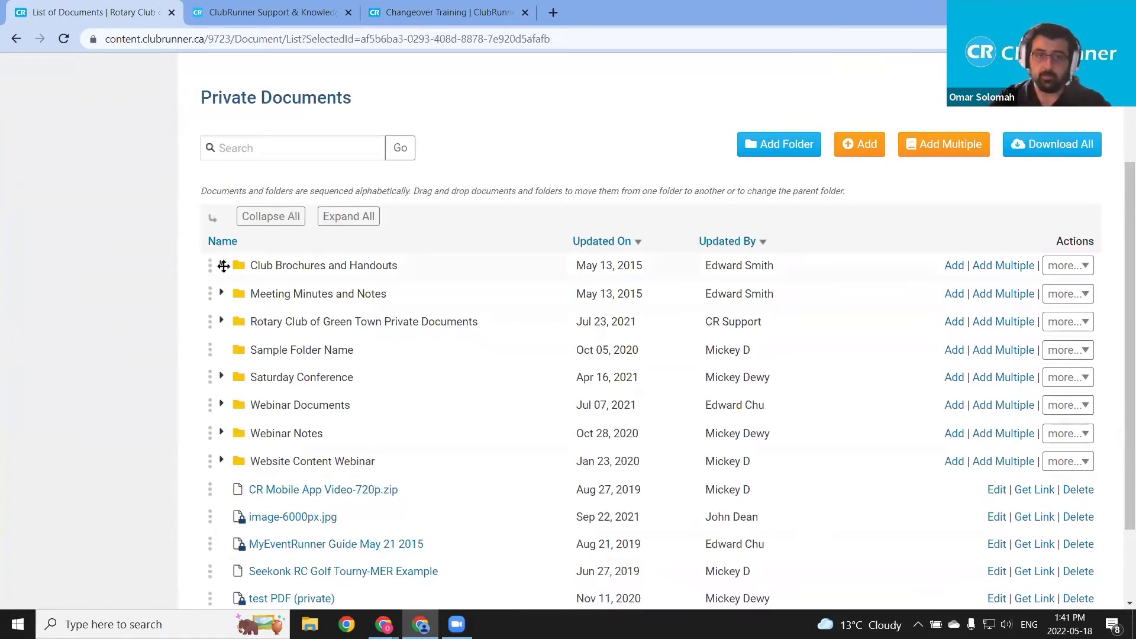
scroll(152, 355, down, 2)
scroll(154, 367, up, 3)
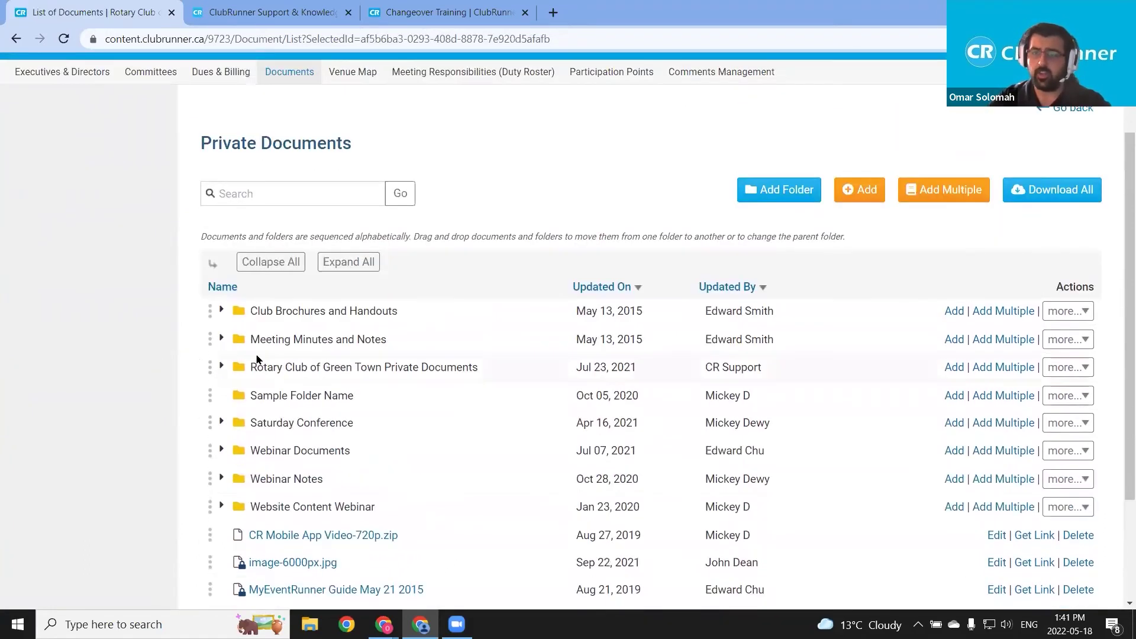
Add a top-level folder 'May 18th Document Folder' with description 'May 18th Documents - To be private'
click(760, 188)
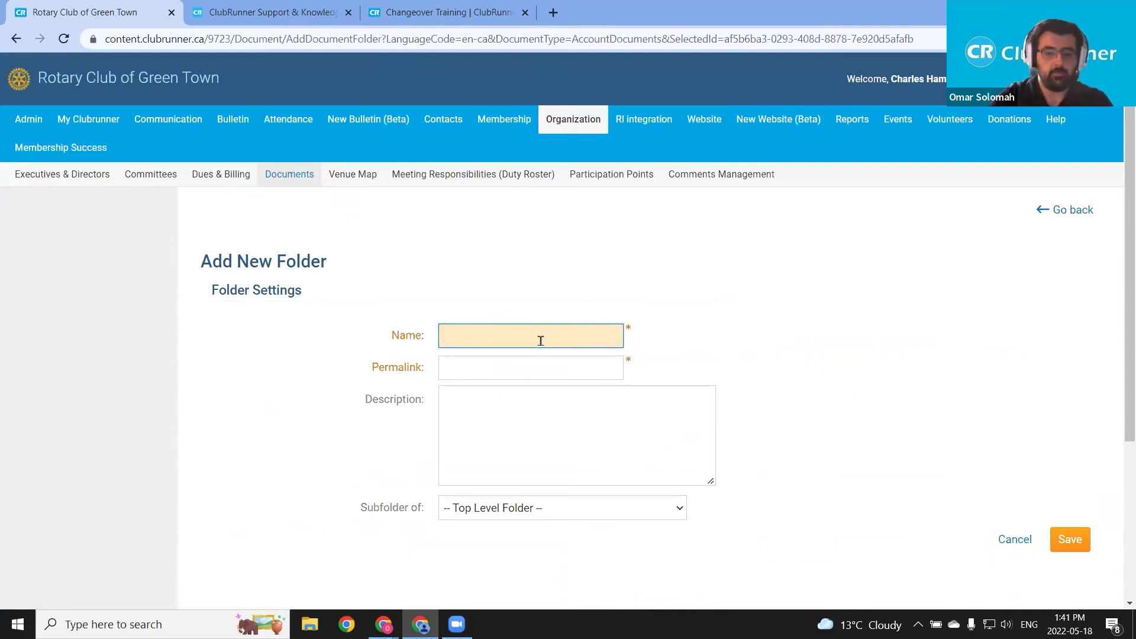
text(May 18th Document Folder)
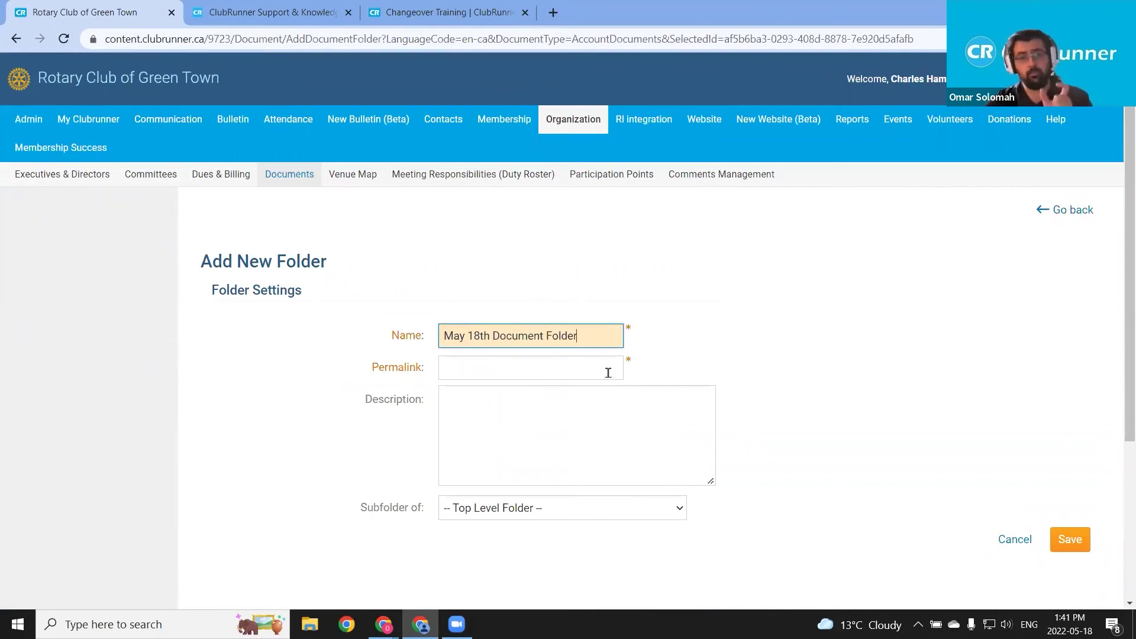
click(754, 361)
drag(593, 363, 426, 385)
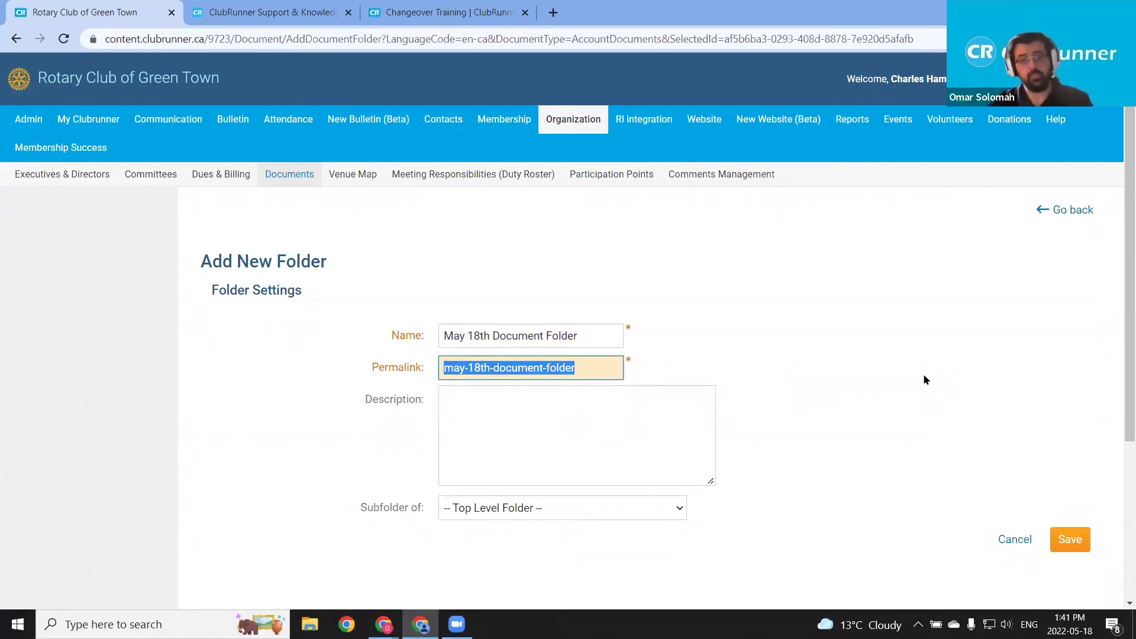
click(527, 413)
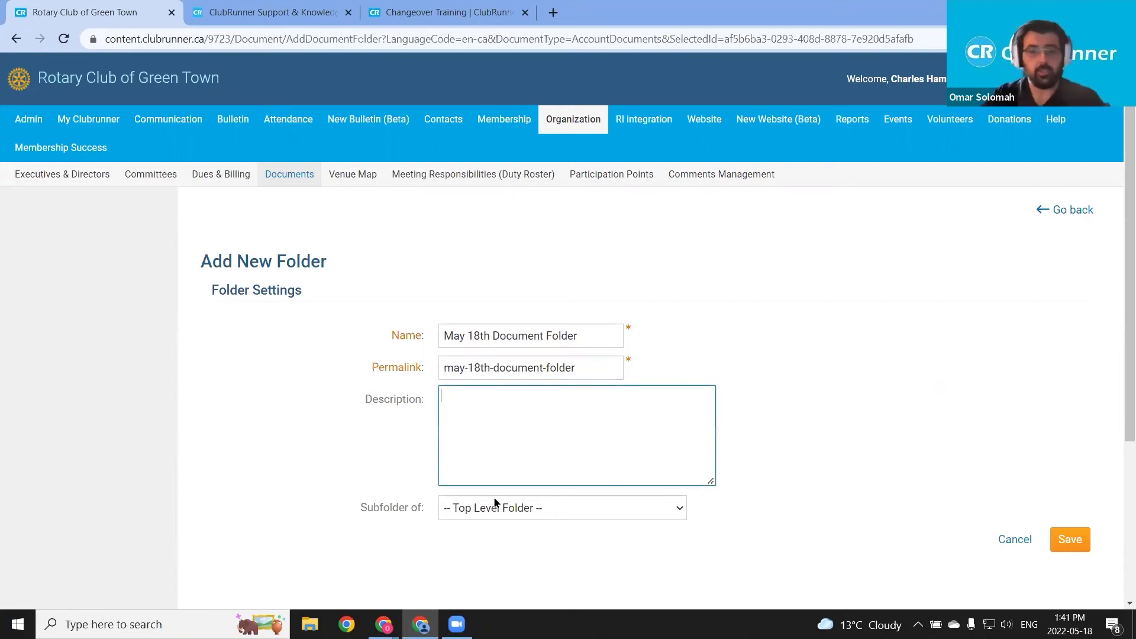
text(May )
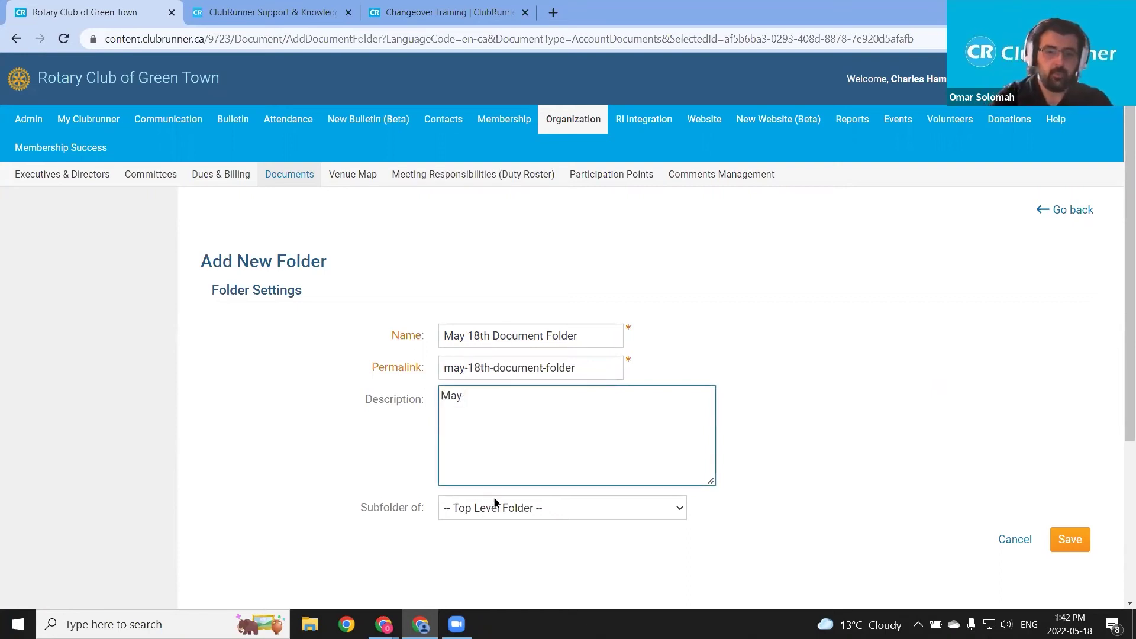
text(18th Documents - )
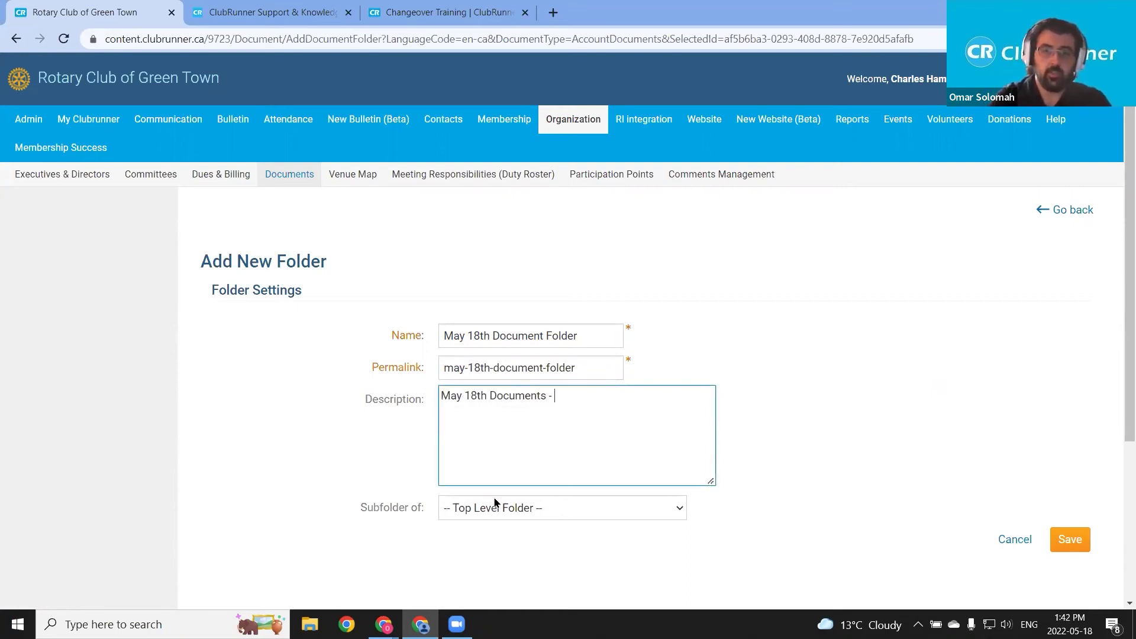
text(To be private)
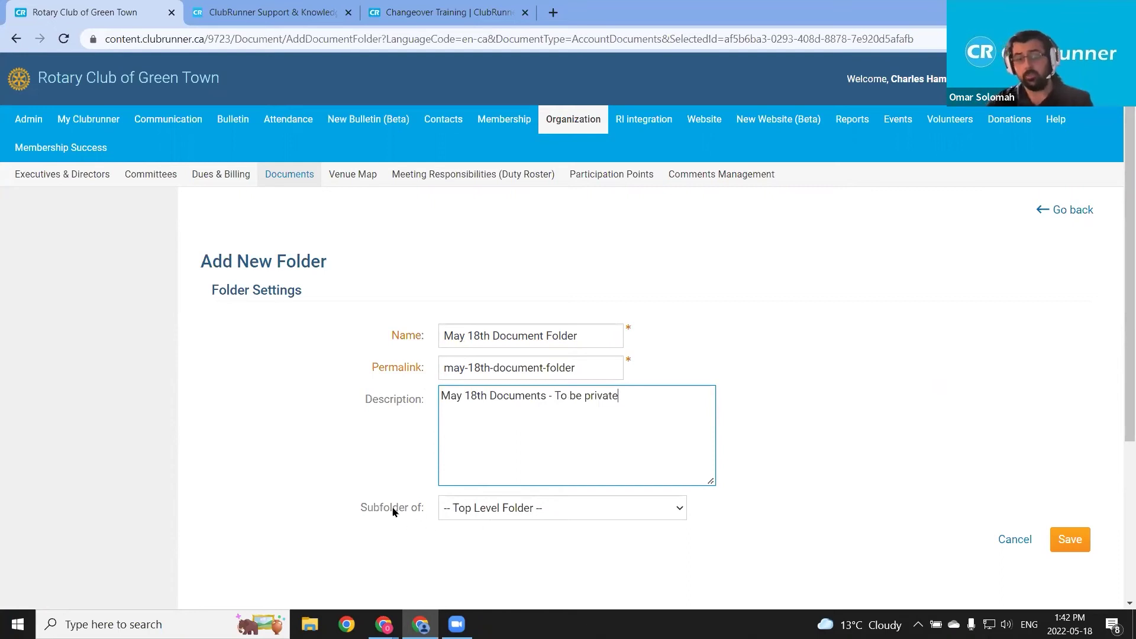
click(507, 509)
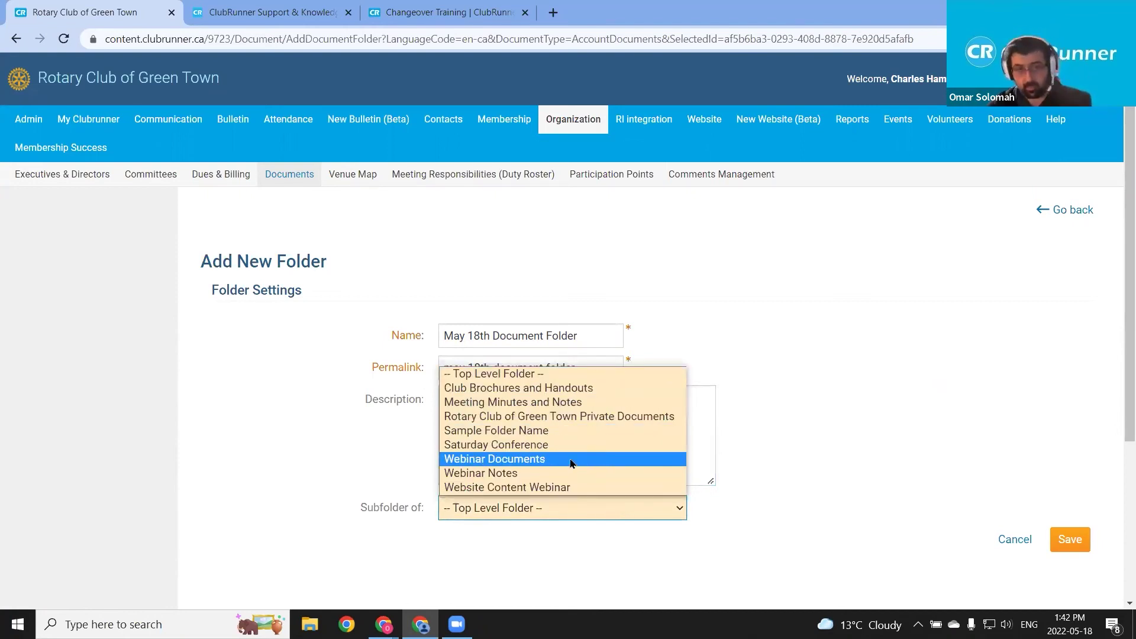
click(947, 404)
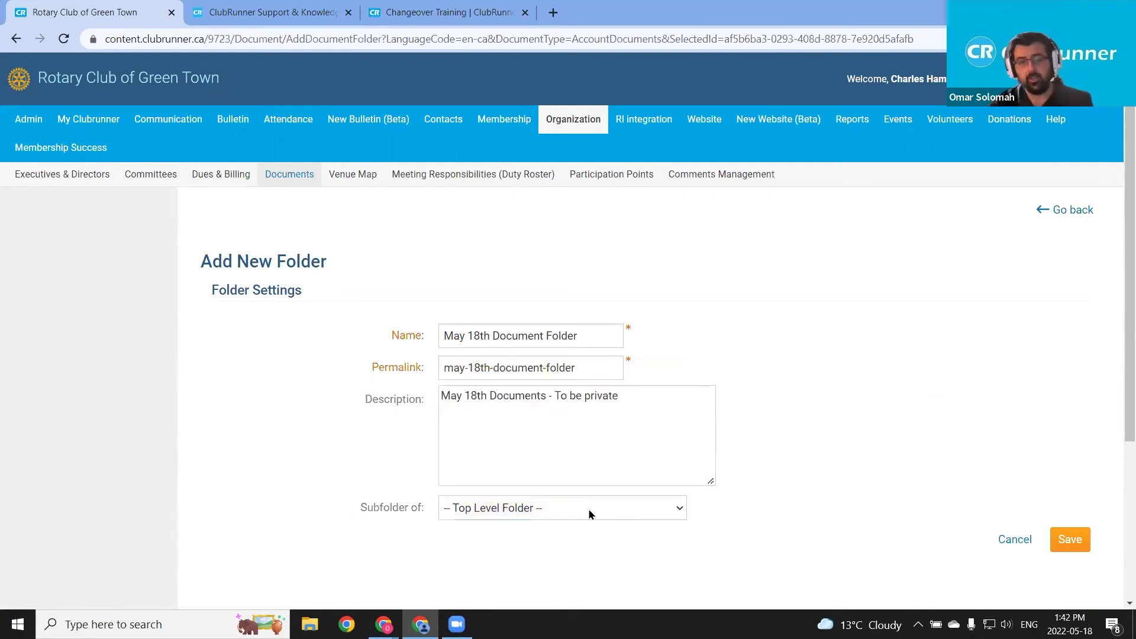
click(1070, 541)
scroll(148, 502, down, 1)
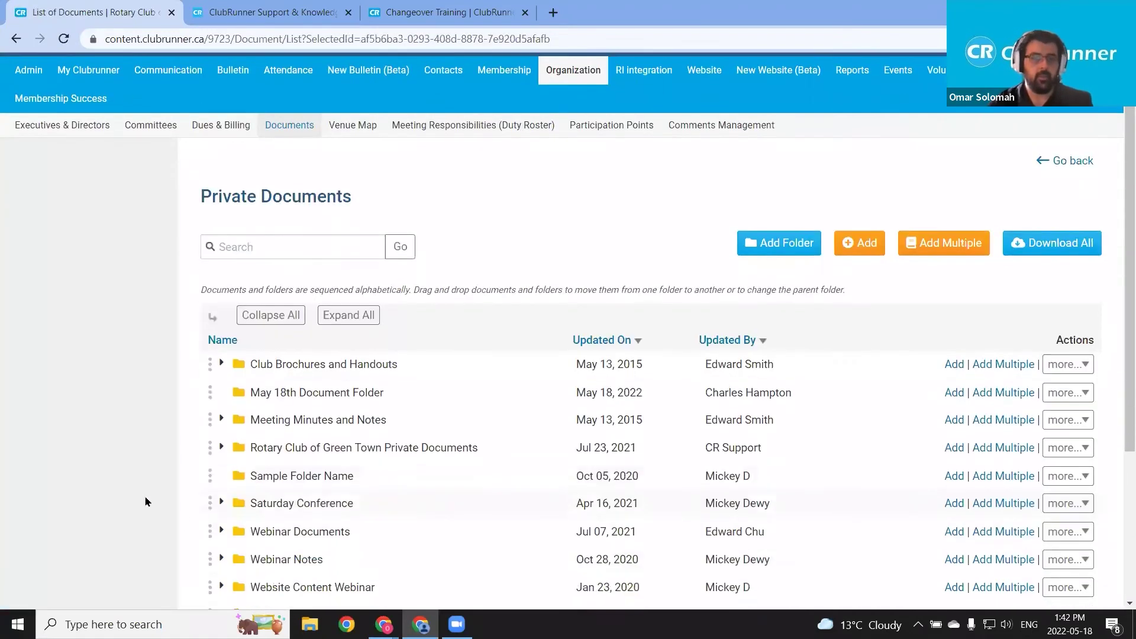
Choose Add Multiple on the May 18th Document Folder row
scroll(147, 502, down, 2)
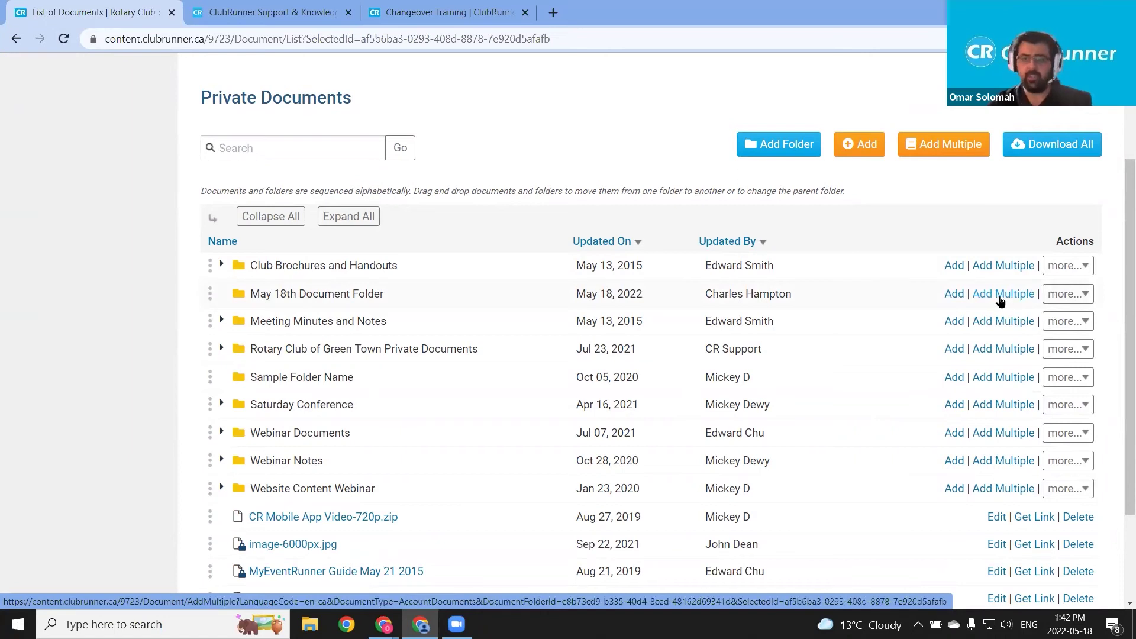
click(1000, 298)
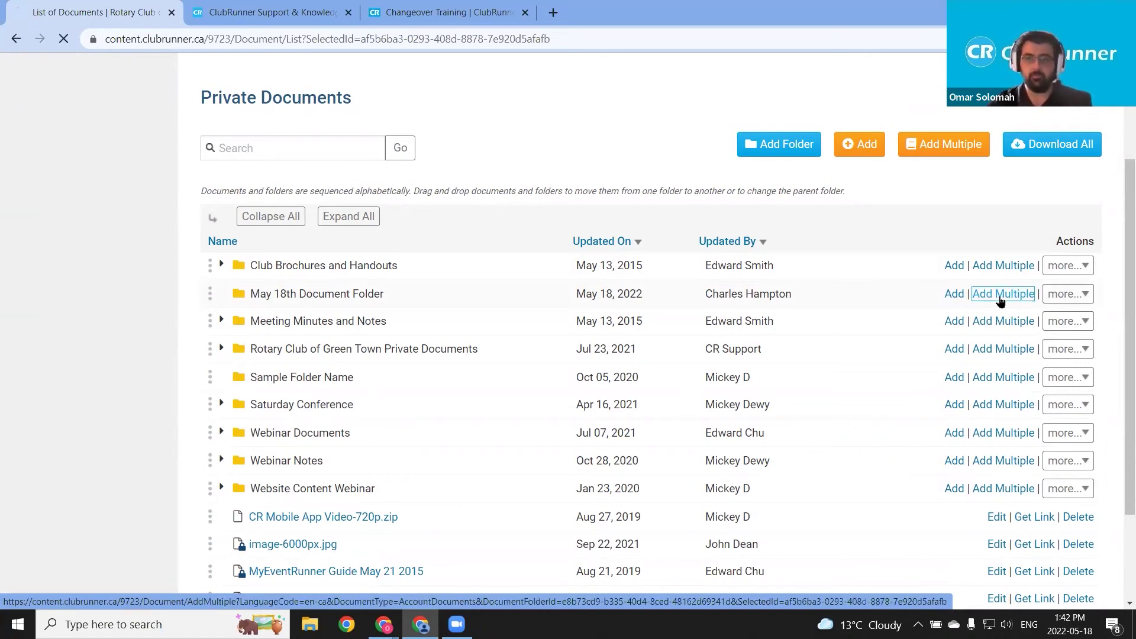
Review the upload settings, switching Access Level to Public and back to Requires Login
scroll(473, 320, down, 1)
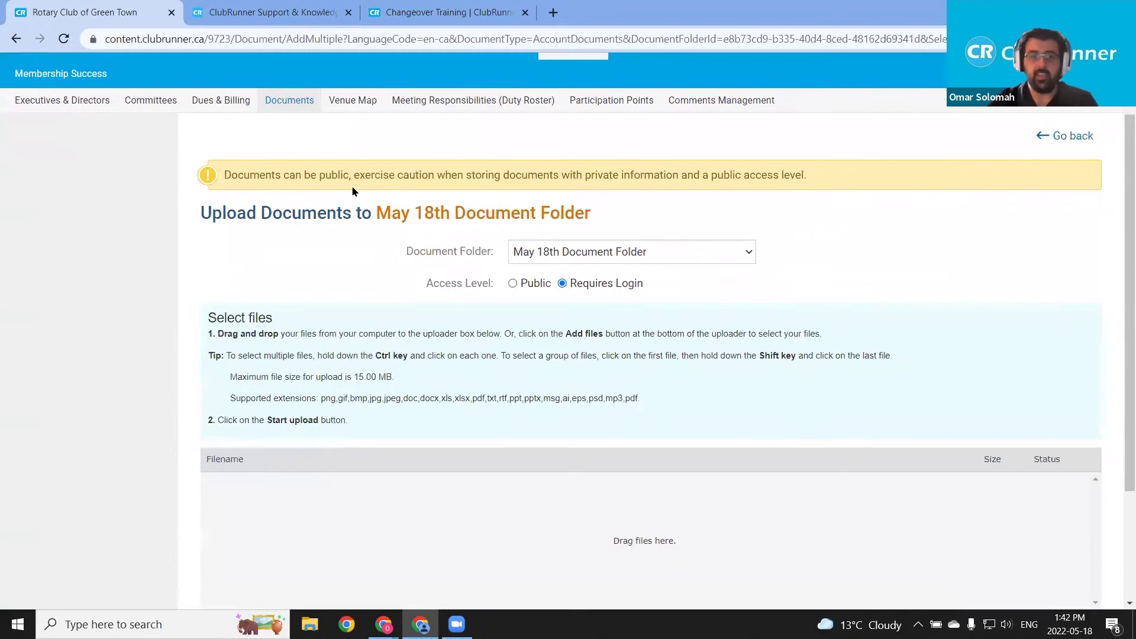
scroll(437, 181, down, 1)
drag(411, 178, 481, 185)
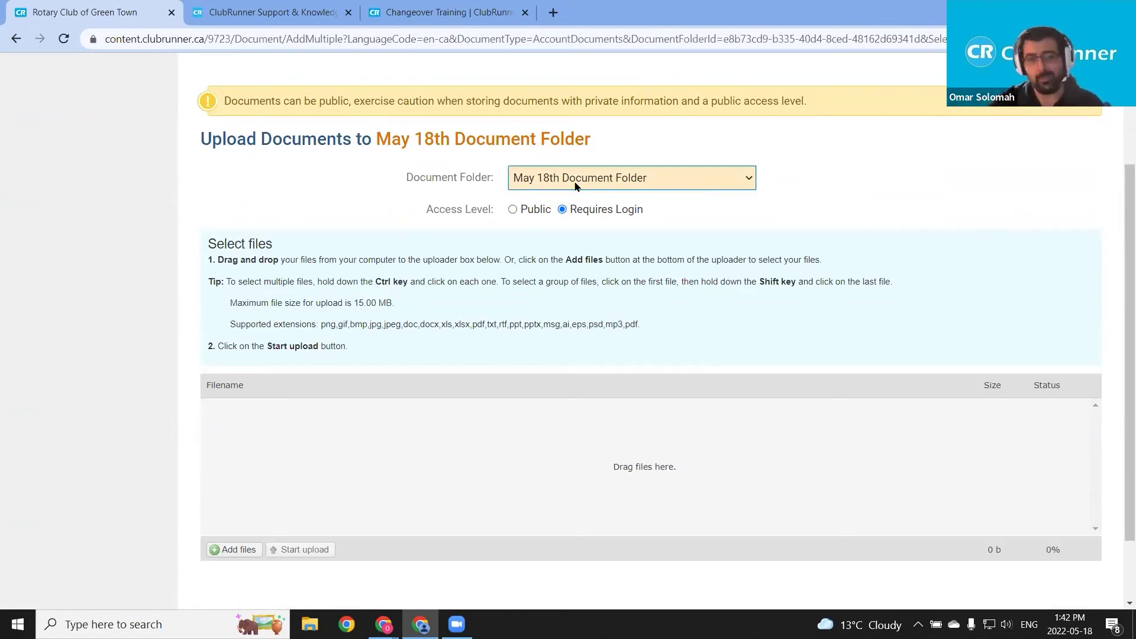
drag(417, 207, 493, 210)
click(422, 214)
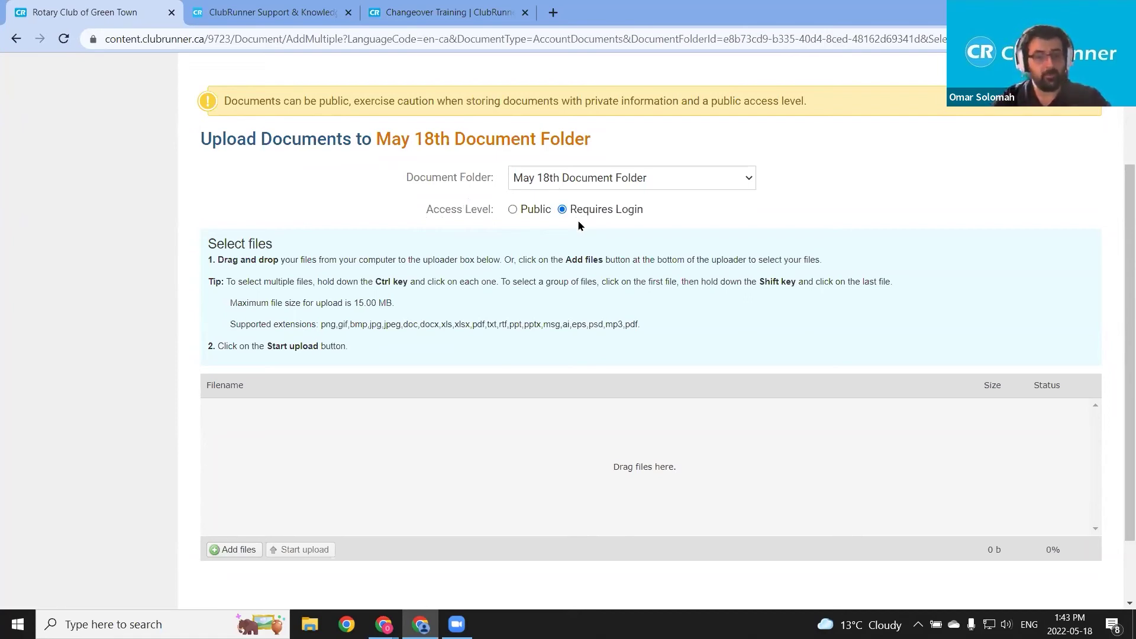
click(531, 214)
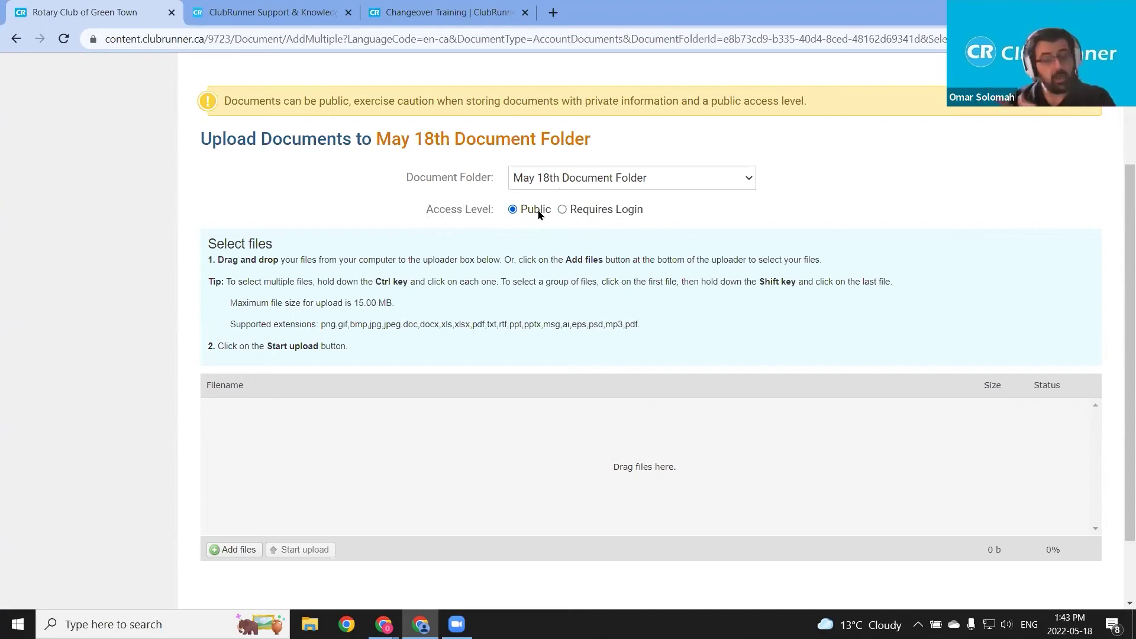
click(564, 212)
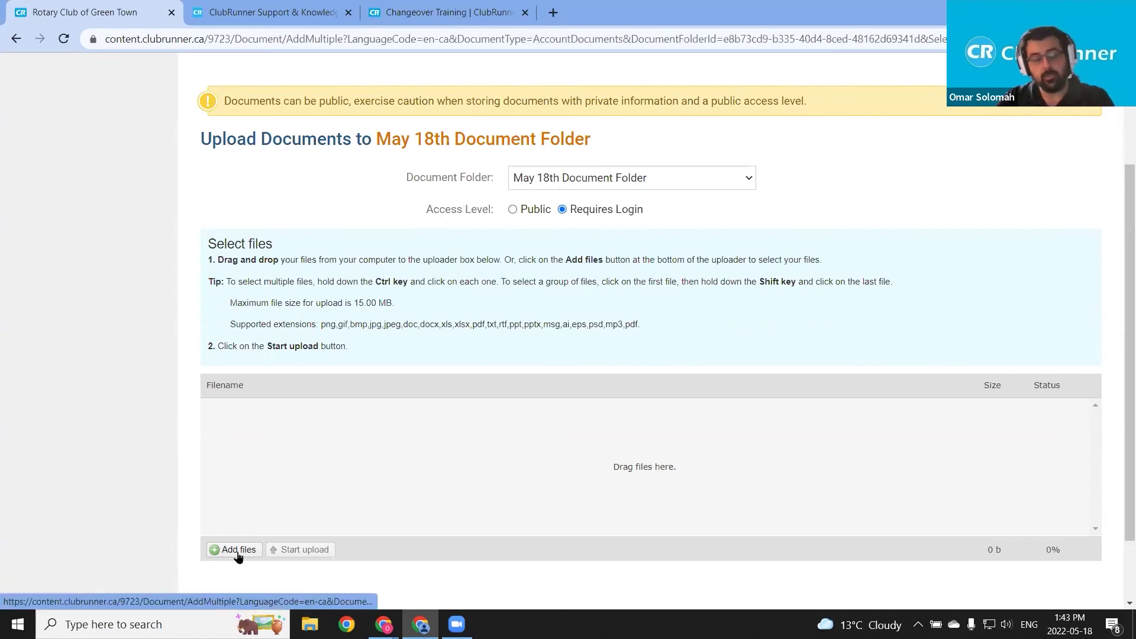
Queue the first photo and apple-pass-300.jpg for upload
click(237, 553)
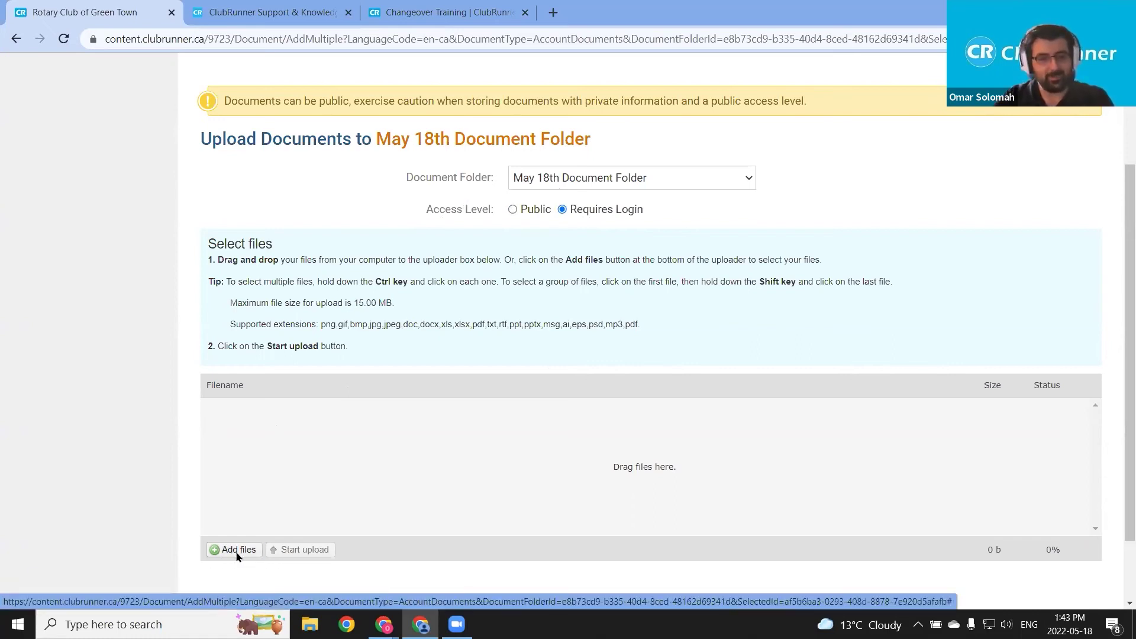
drag(337, 13, 479, 80)
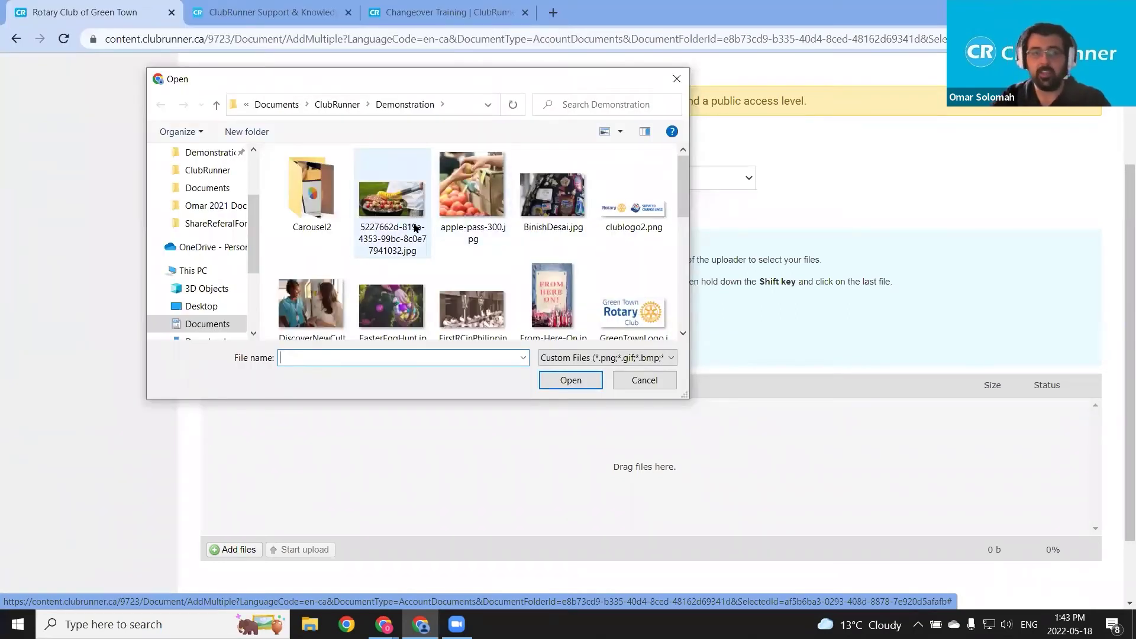
click(415, 228)
click(573, 382)
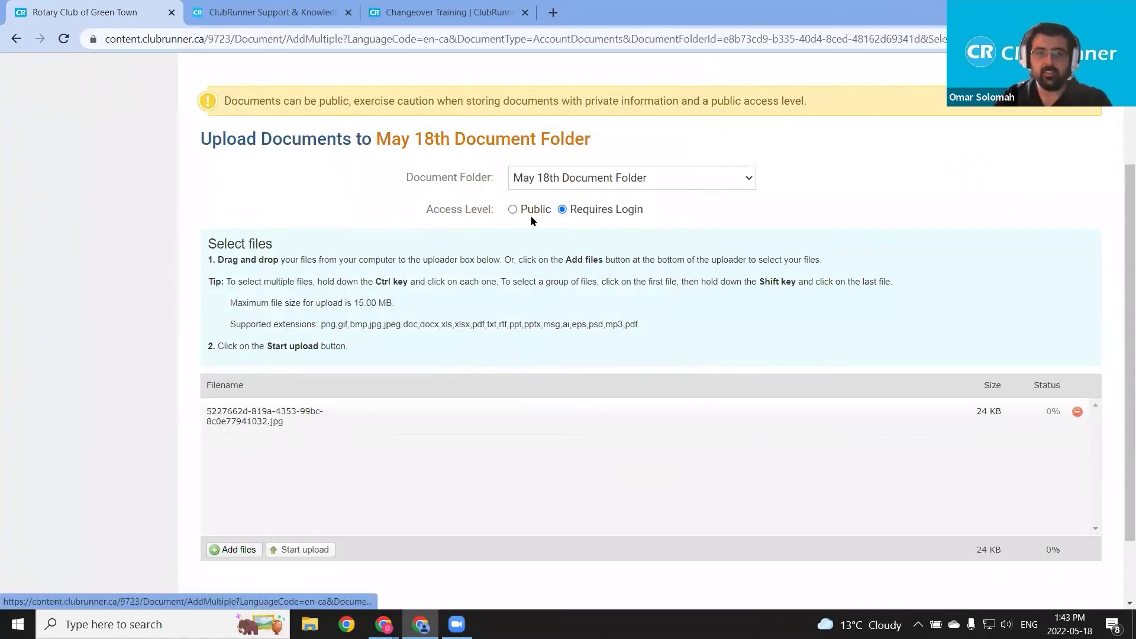
click(235, 550)
click(472, 190)
click(573, 382)
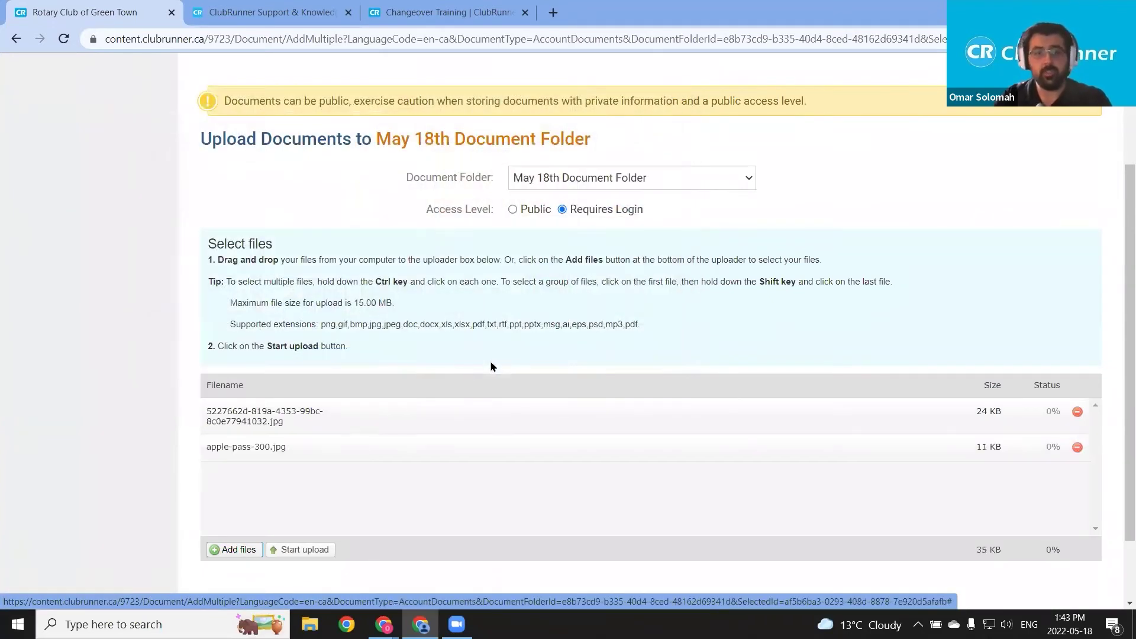
Queue five more photos, BinishDesai.jpg through FirstRCinPhilippines.jpg, bringing the total to 642 KB
click(236, 554)
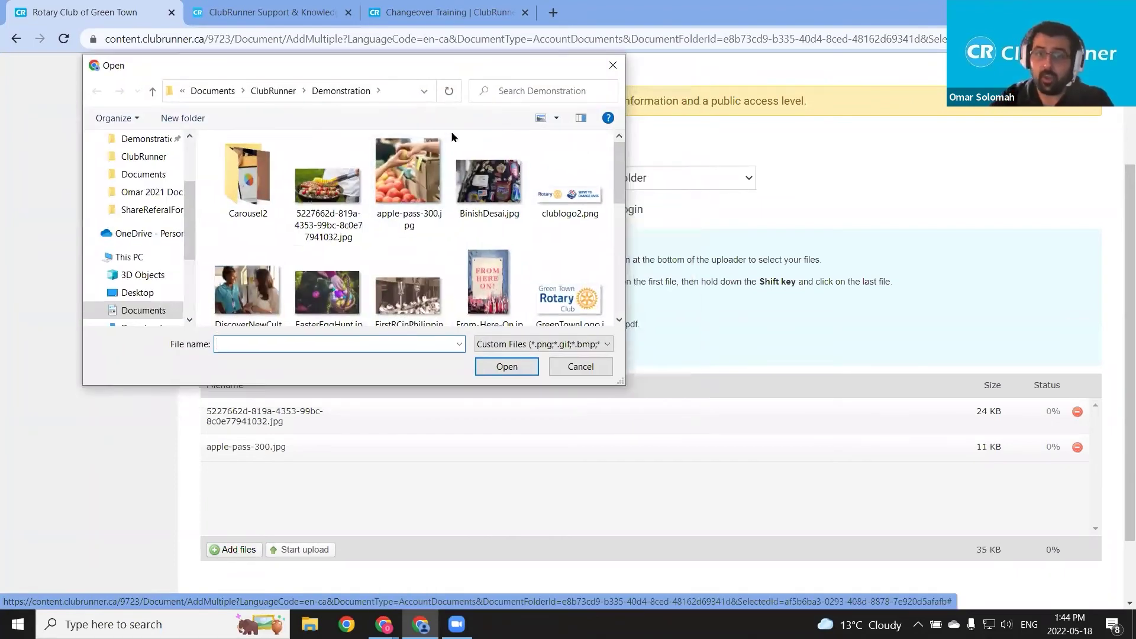
click(496, 202)
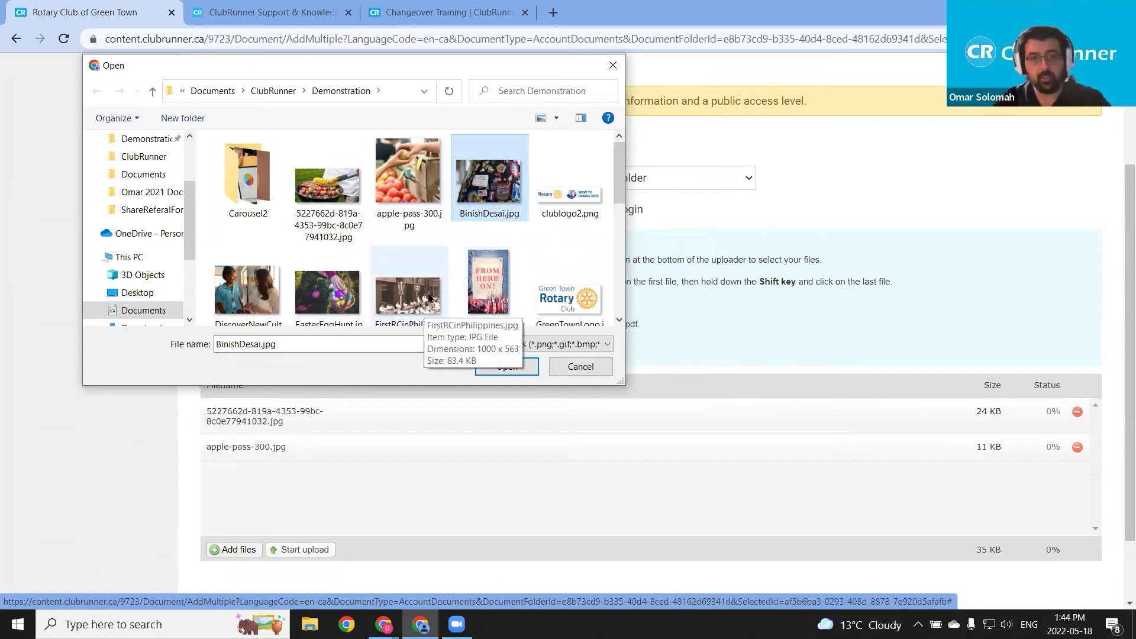
scroll(425, 305, down, 1)
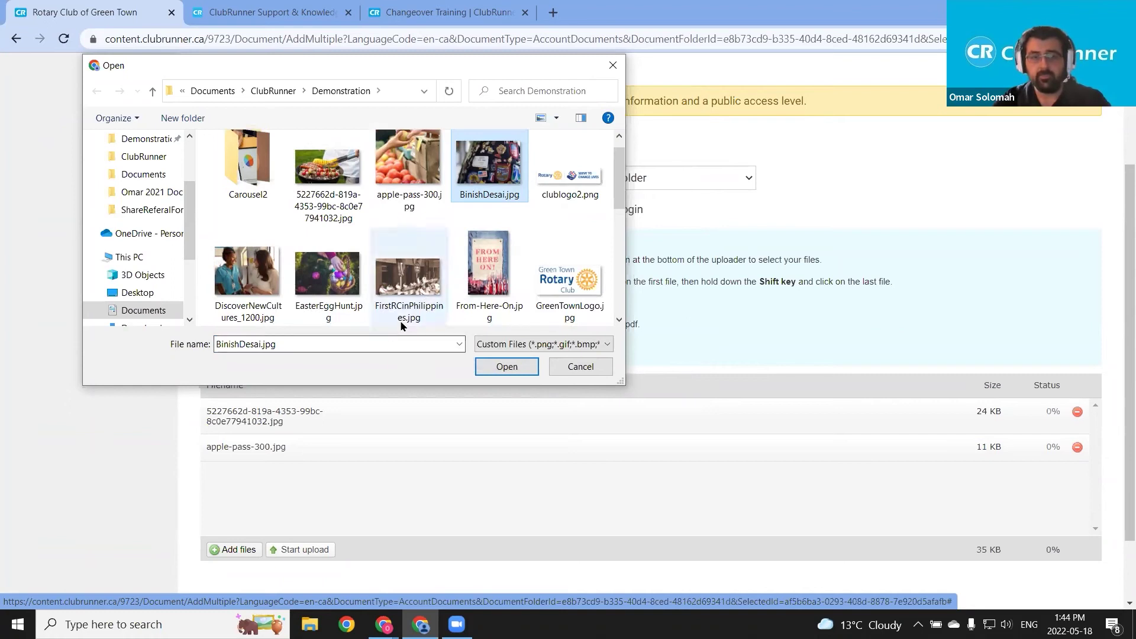
shift+click(418, 278)
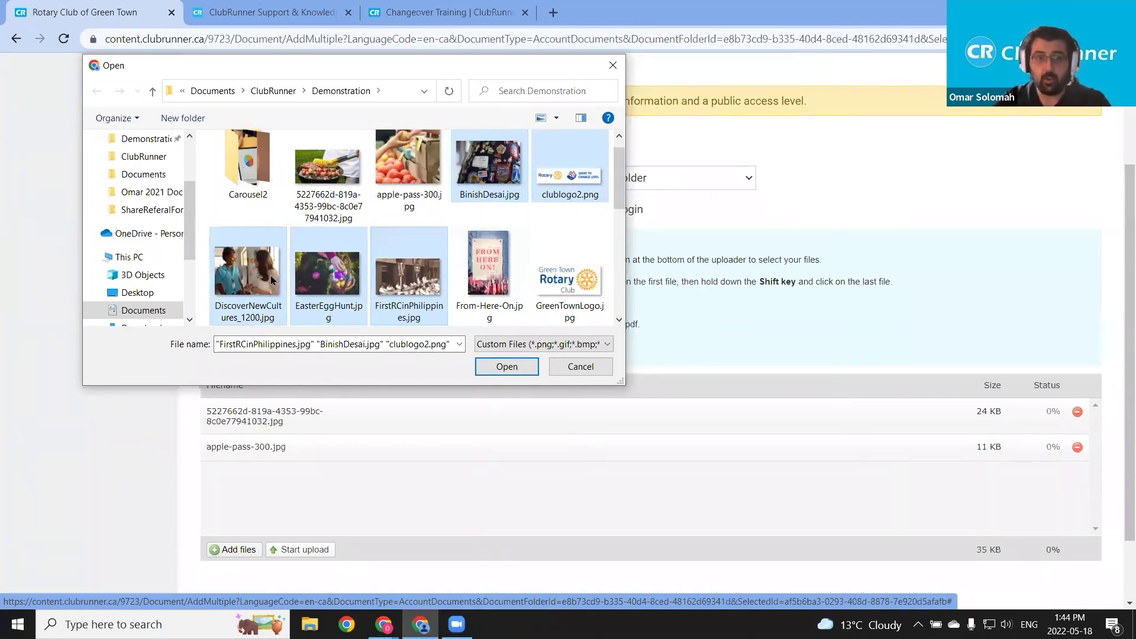
click(500, 367)
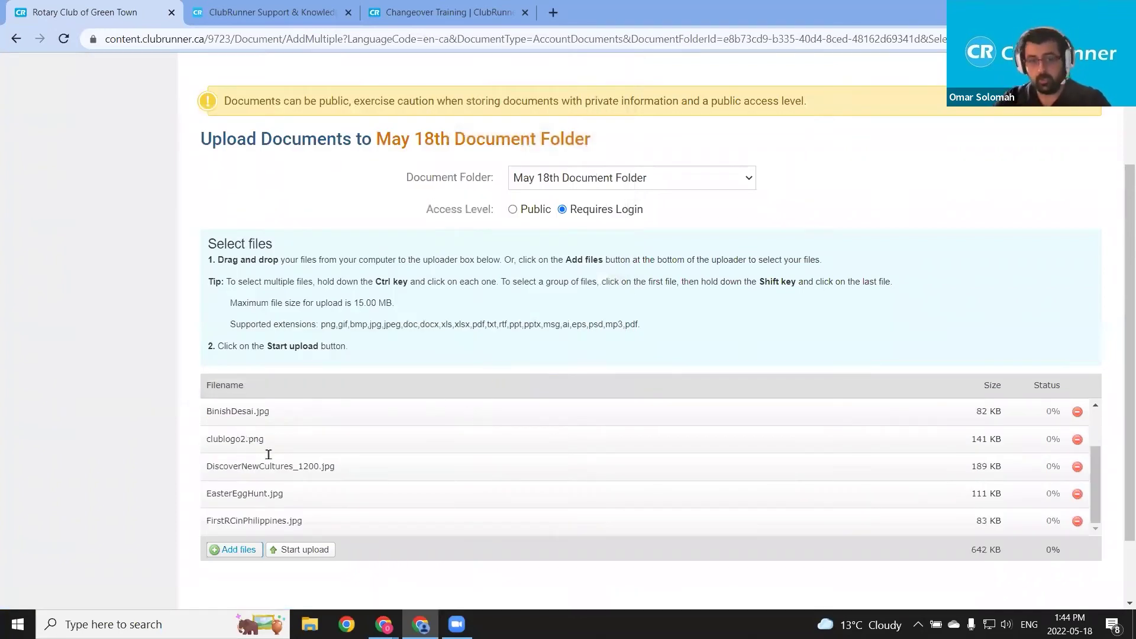
scroll(269, 454, down, 2)
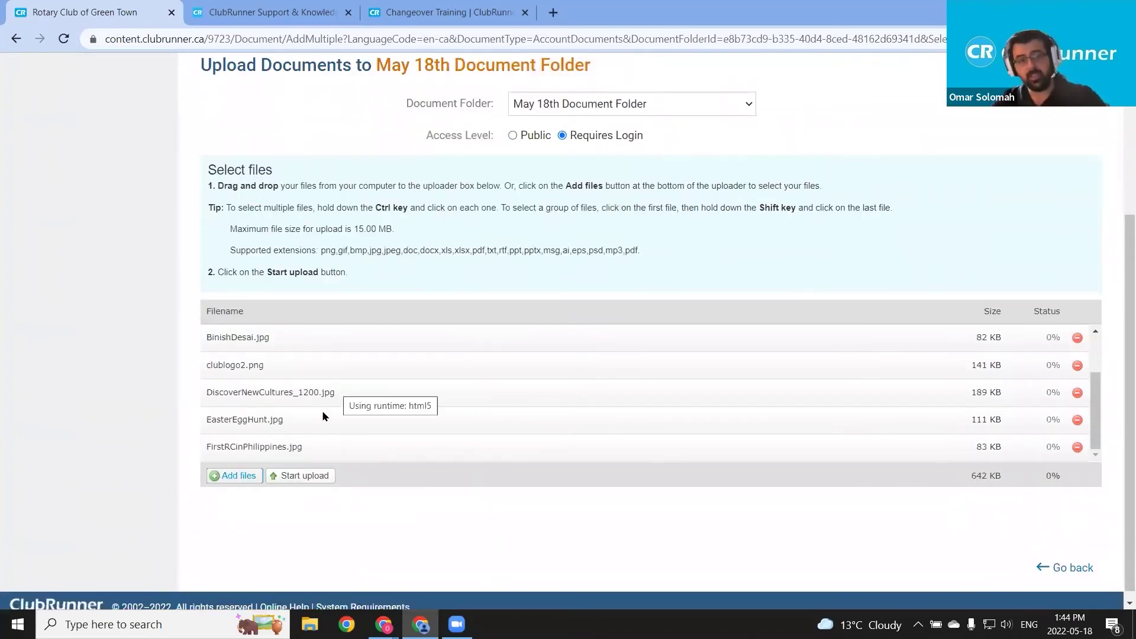
scroll(195, 489, up, 4)
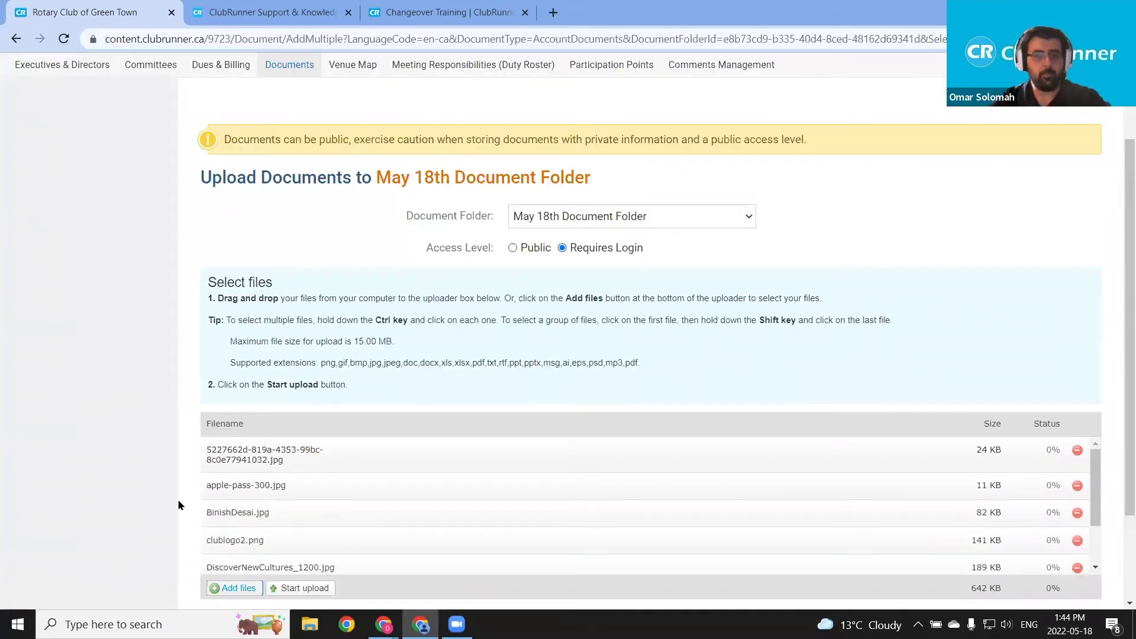
scroll(178, 502, down, 1)
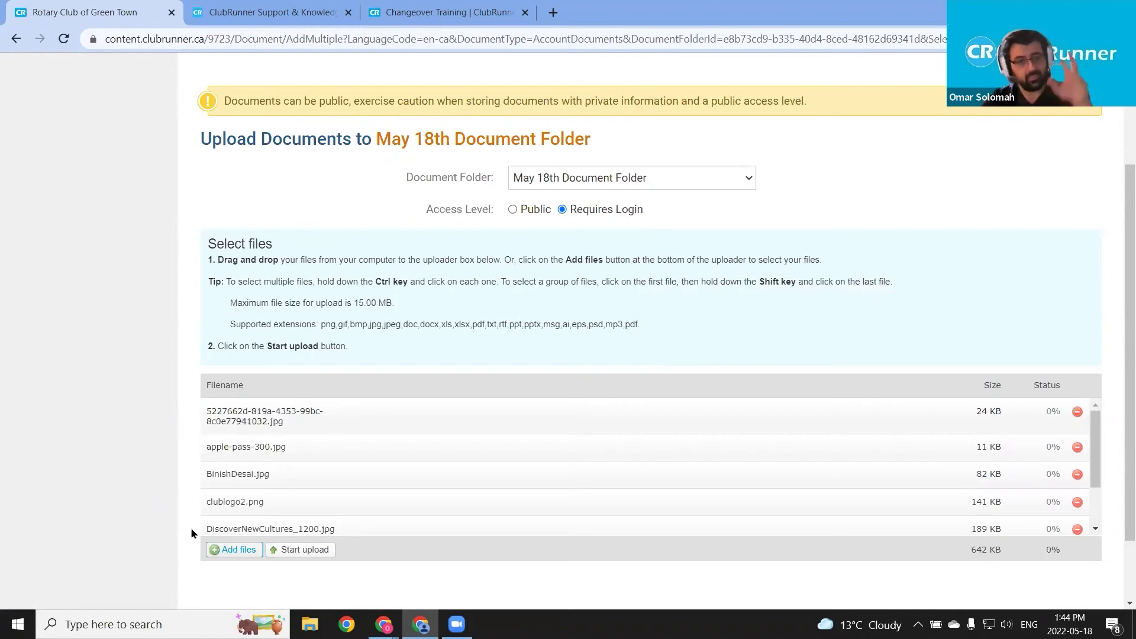
click(228, 550)
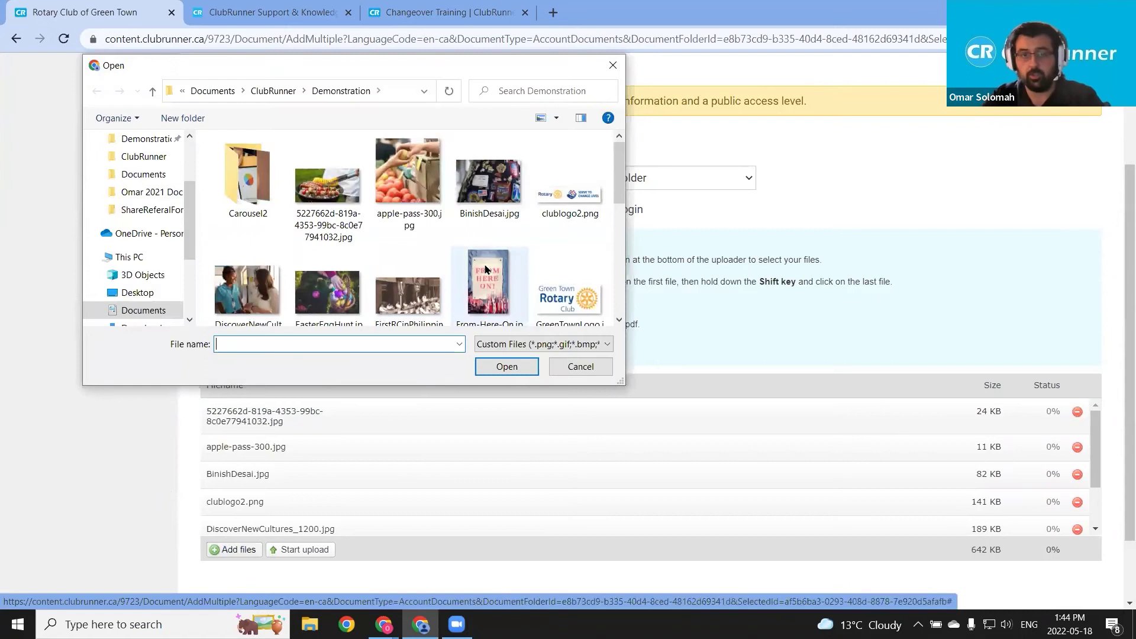
scroll(485, 269, down, 2)
click(329, 278)
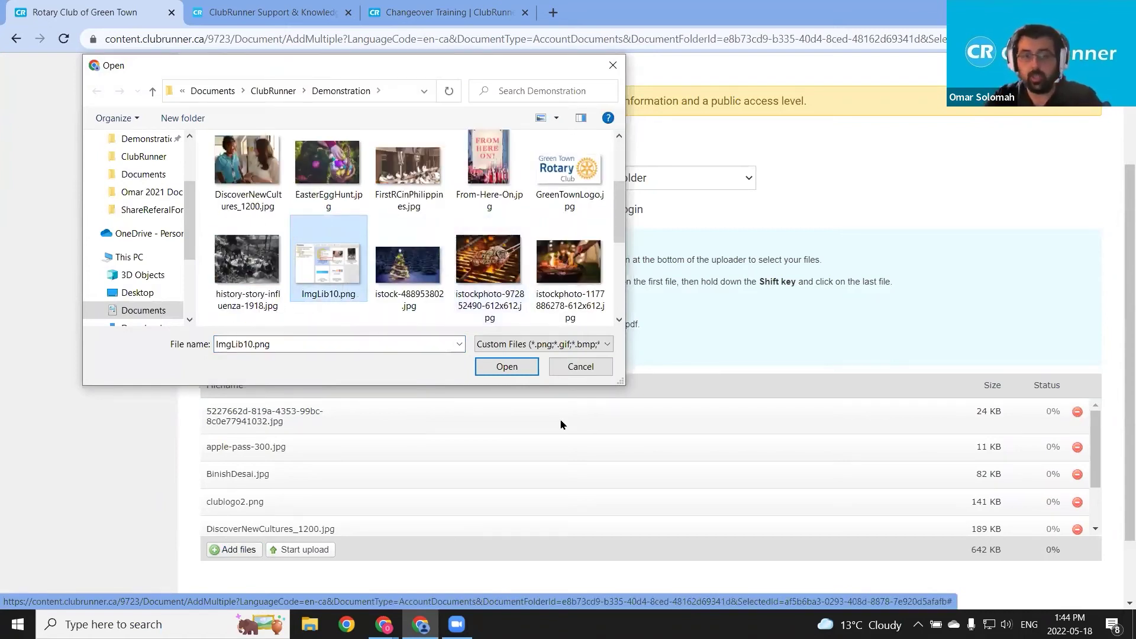
ctrl+click(570, 286)
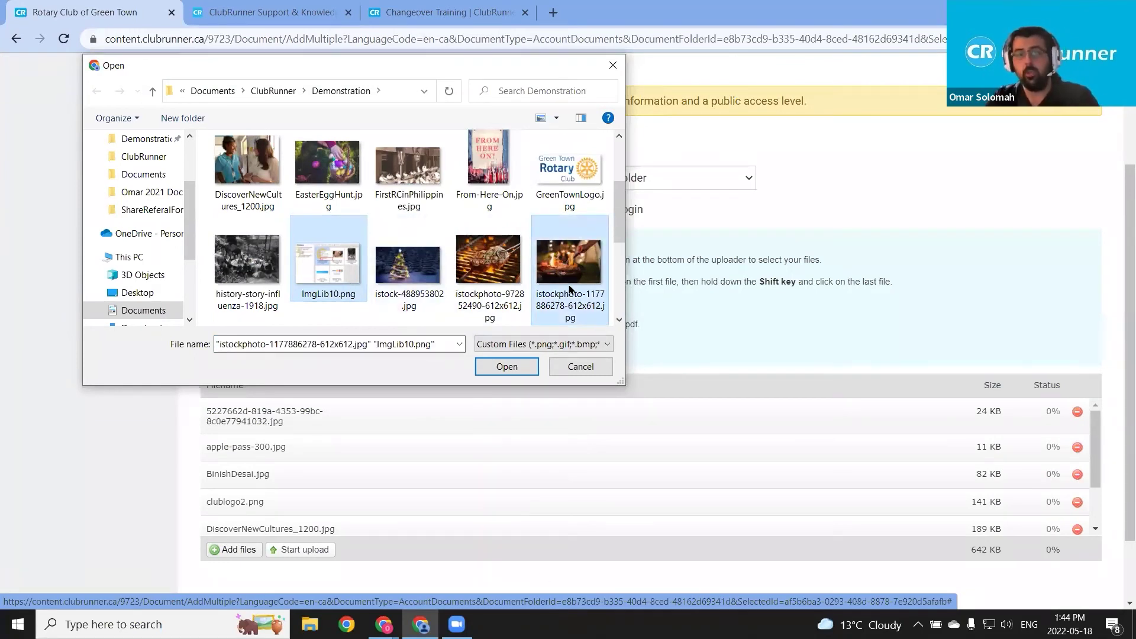
click(493, 371)
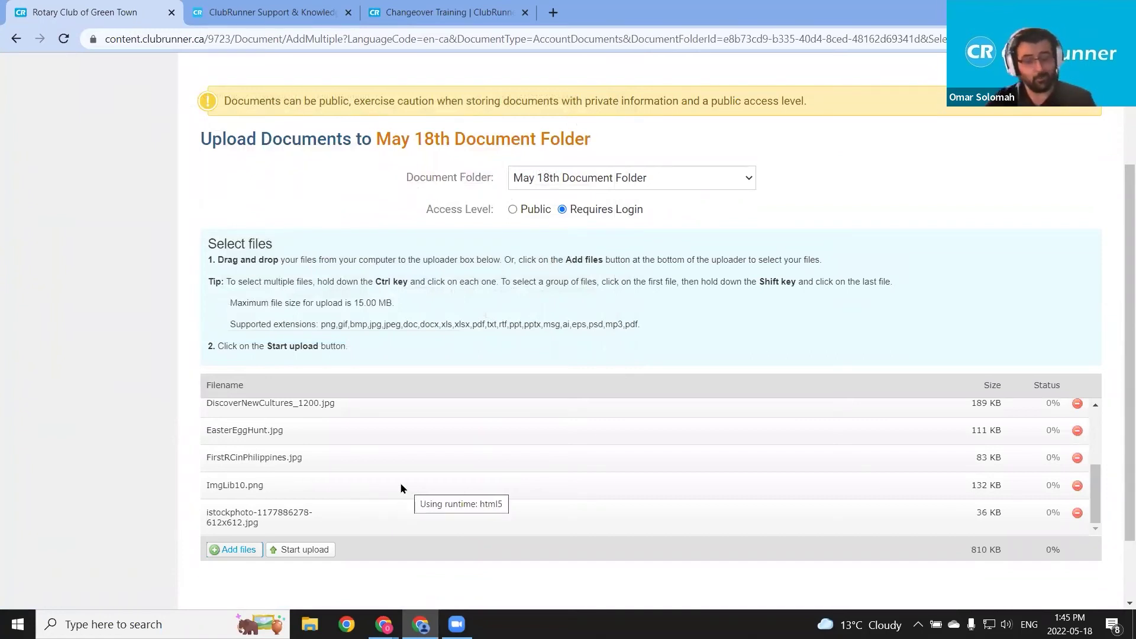
click(300, 550)
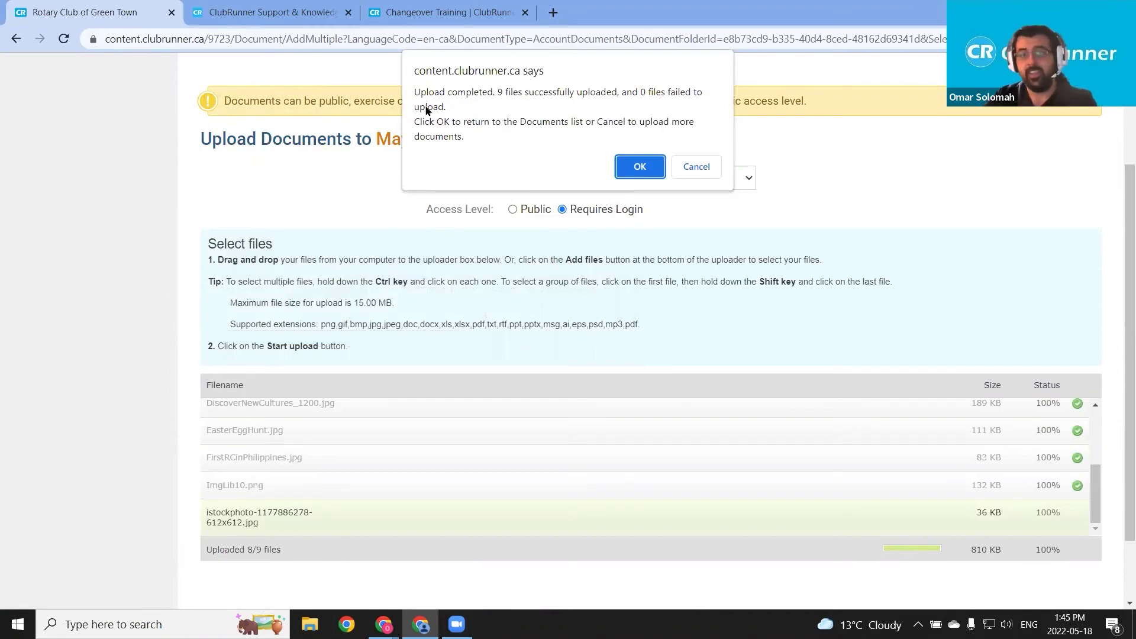
click(640, 168)
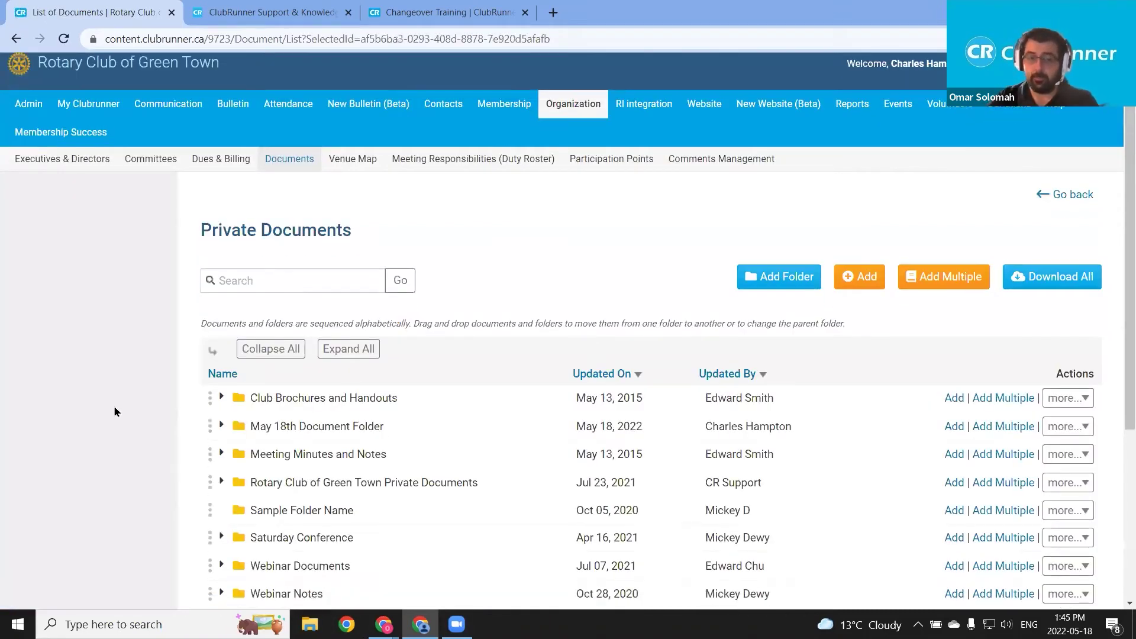
Expand May 18th Document Folder to see its nine uploaded files dated May 18, 2022
scroll(114, 412, down, 1)
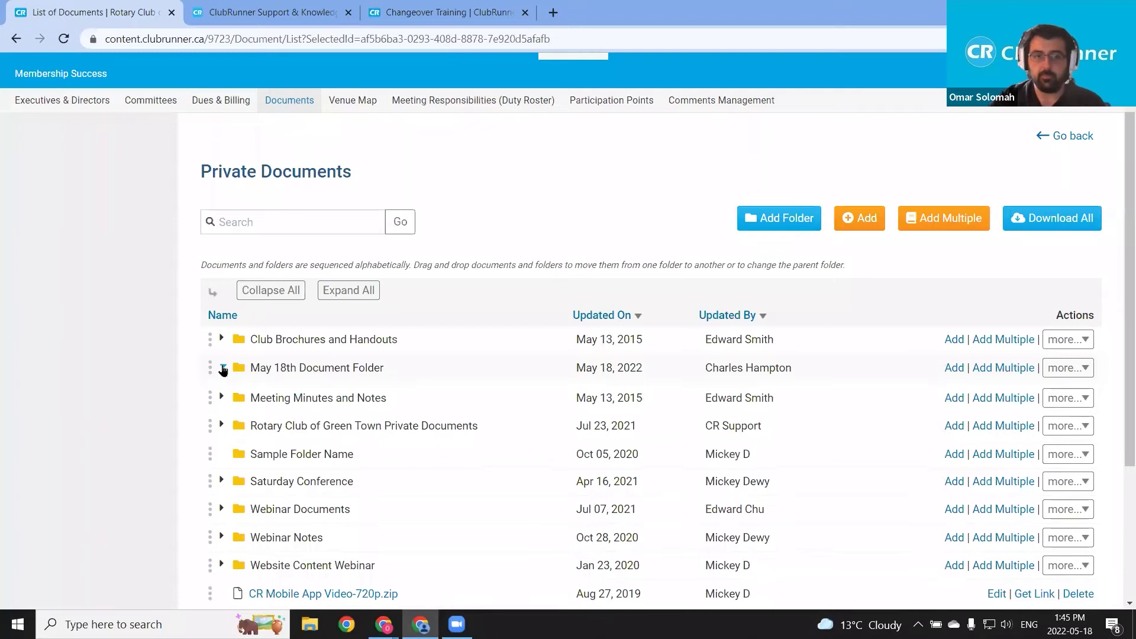
click(223, 369)
scroll(95, 373, down, 3)
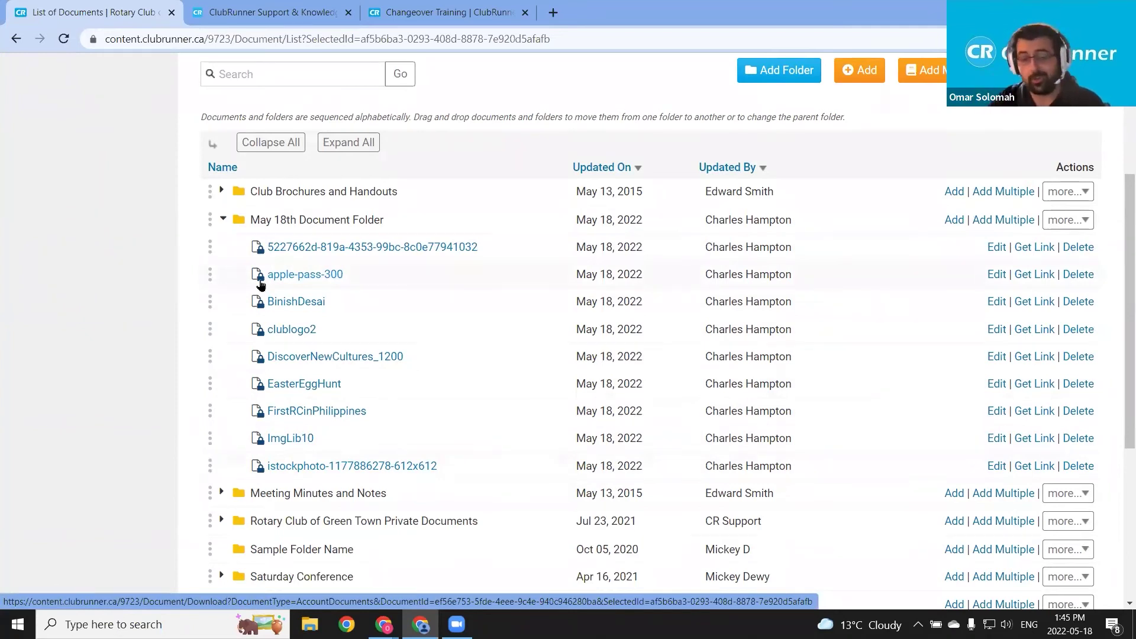
scroll(106, 296, down, 5)
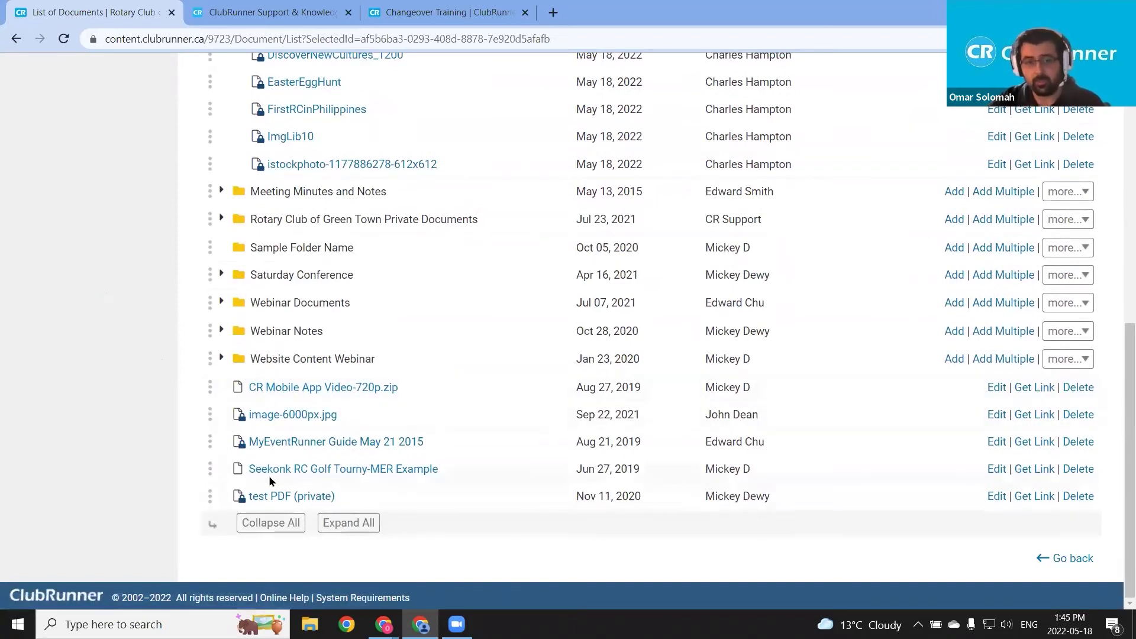
scroll(548, 506, up, 1)
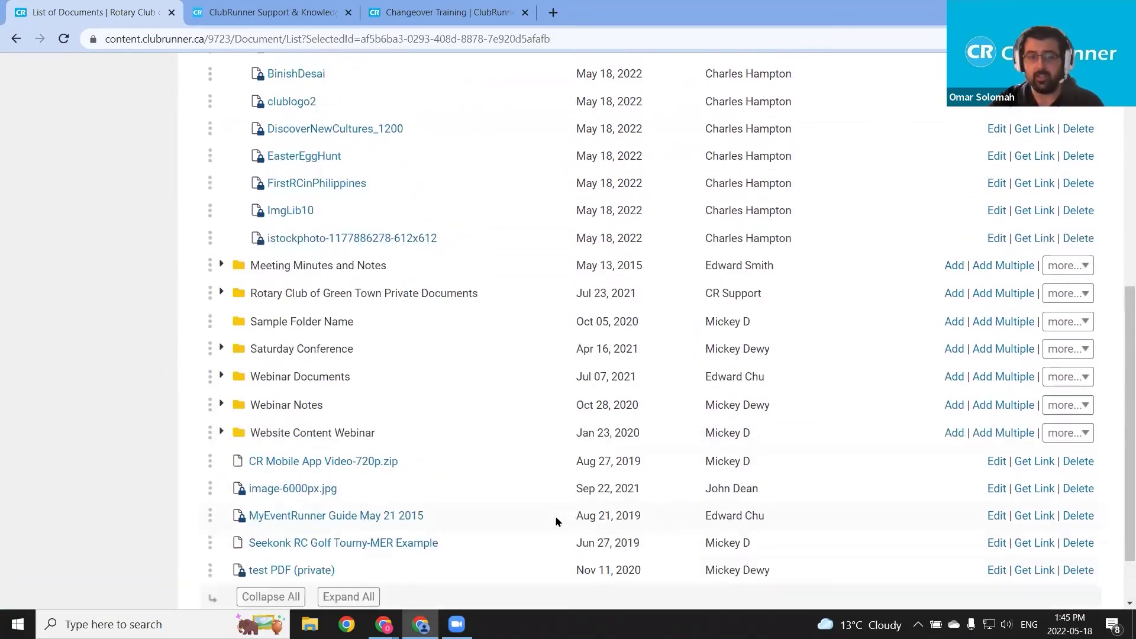
scroll(486, 545, up, 7)
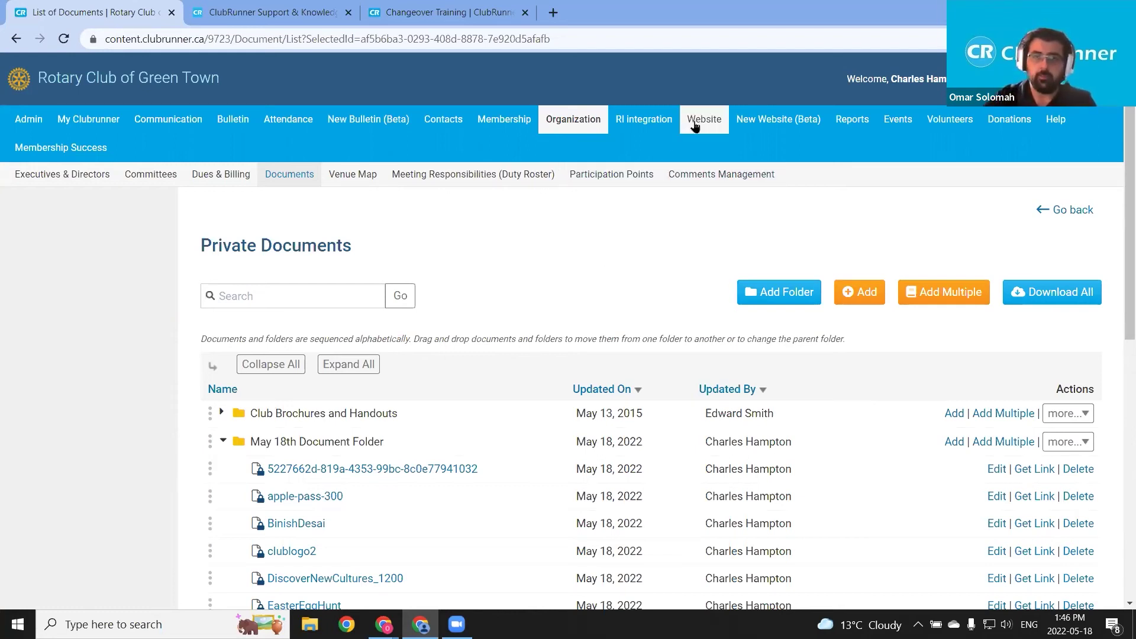
Open Home Page Photo Albums under Website Content, browsing Getting Started and the Photo Album Library
mouse_move(699, 122)
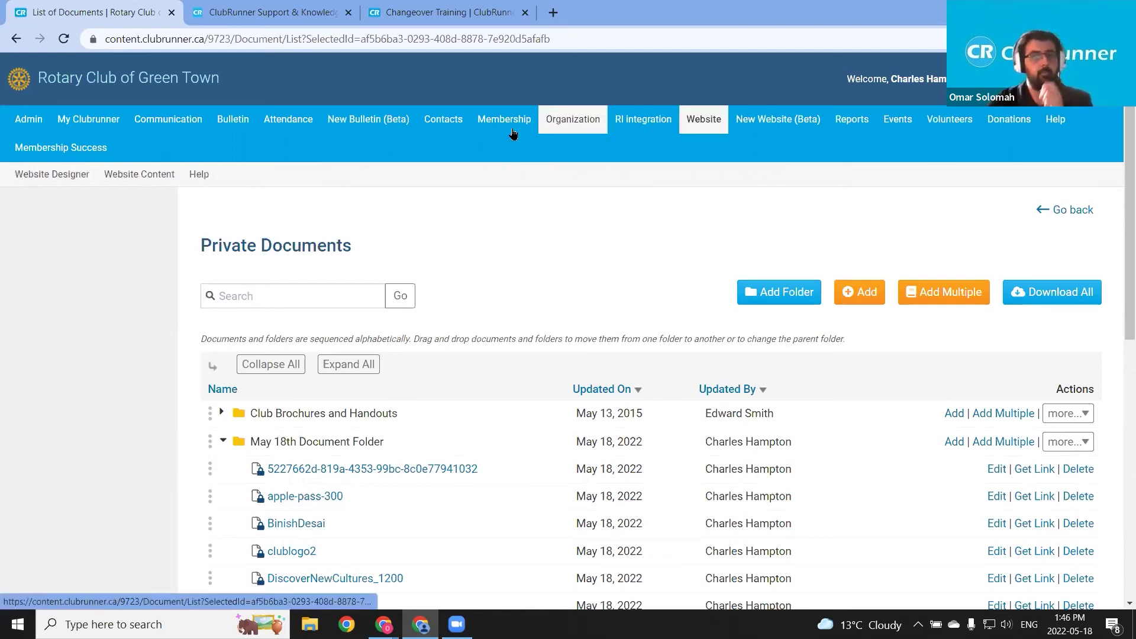
click(150, 182)
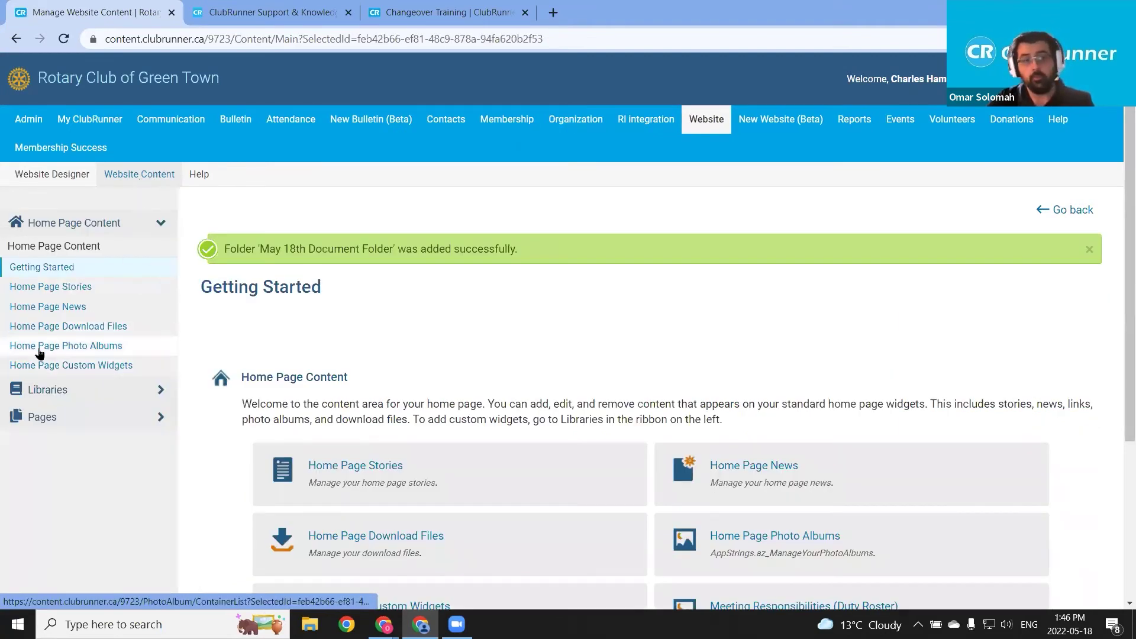
click(74, 350)
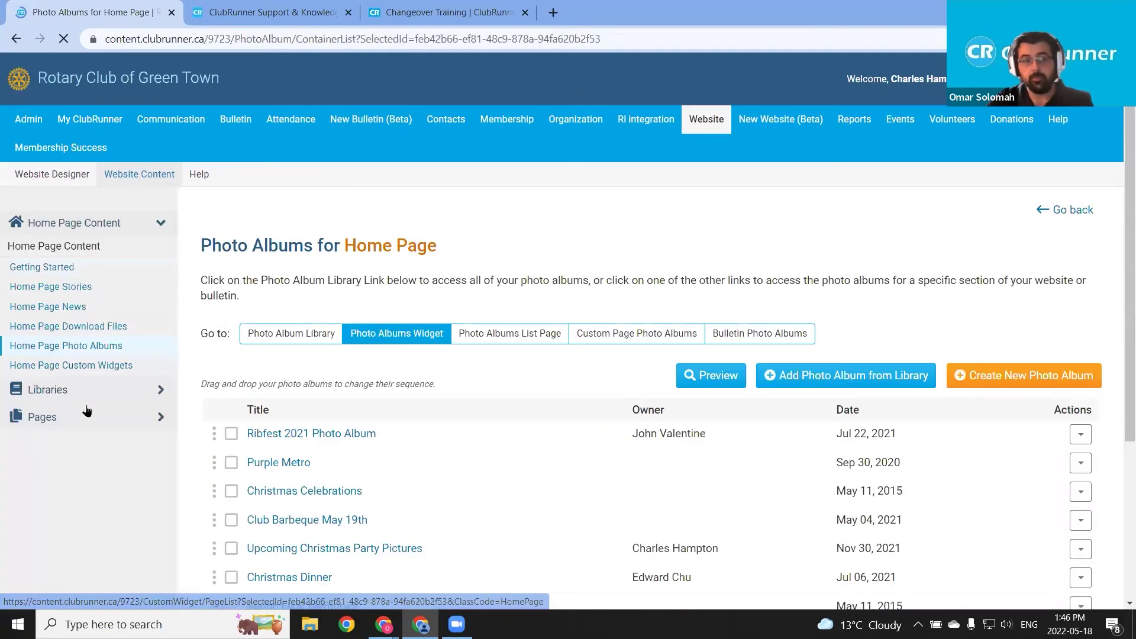
click(51, 269)
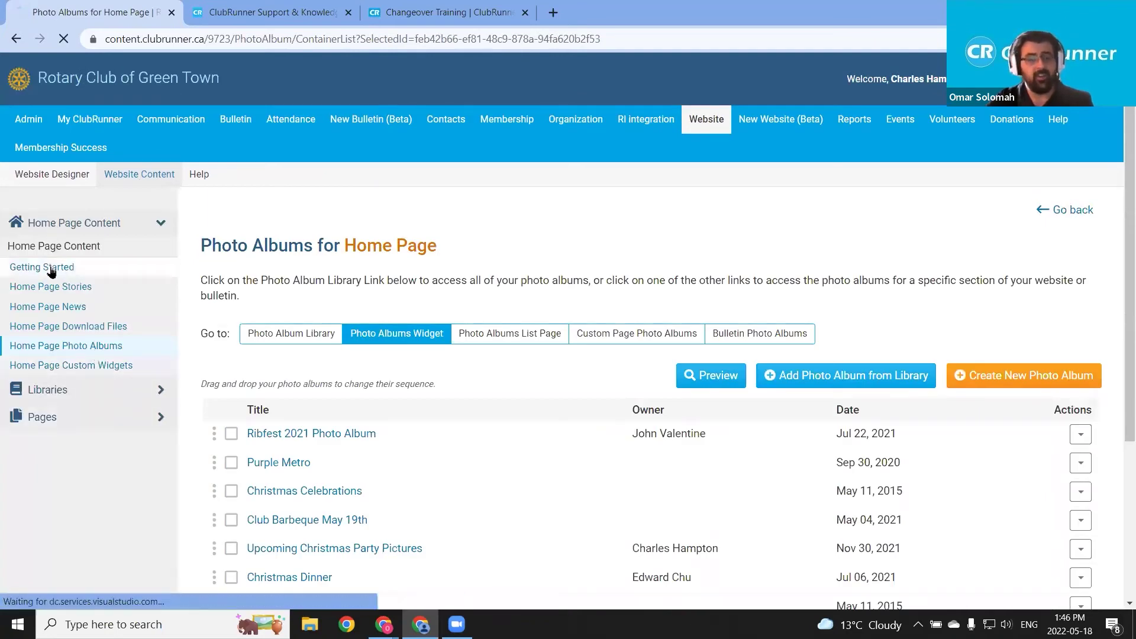
scroll(461, 235, down, 2)
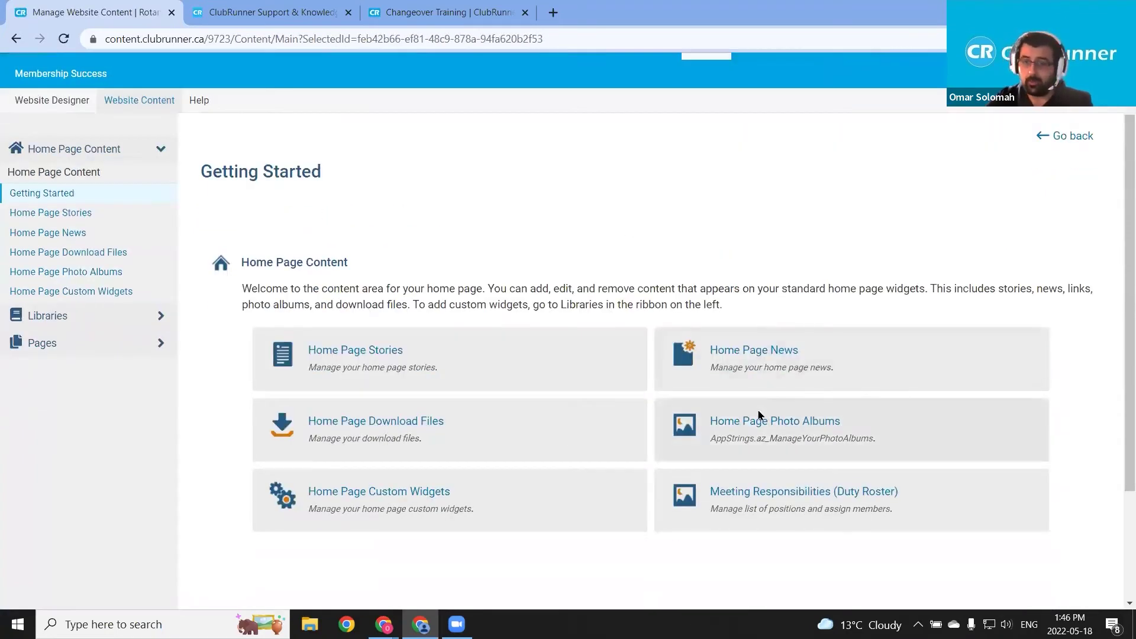
click(764, 423)
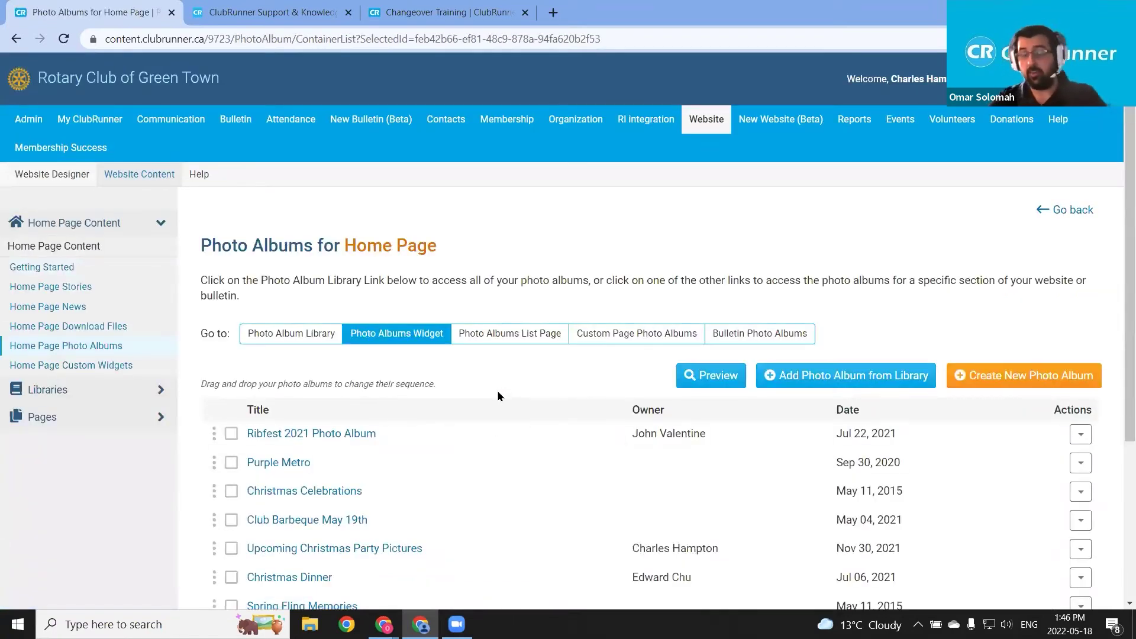
click(287, 337)
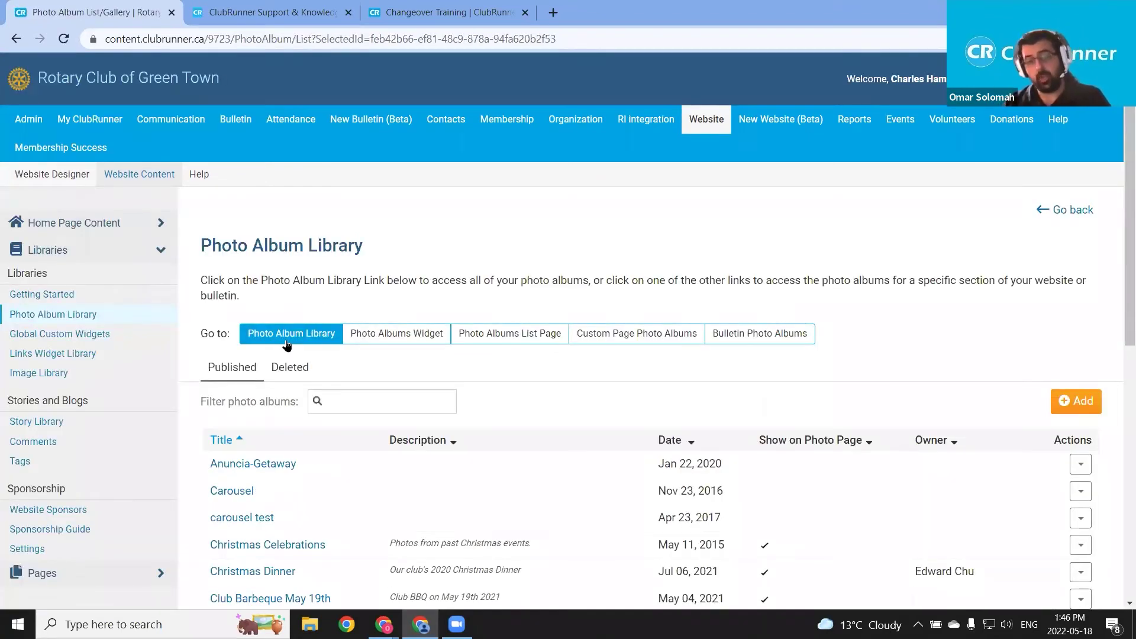
click(373, 341)
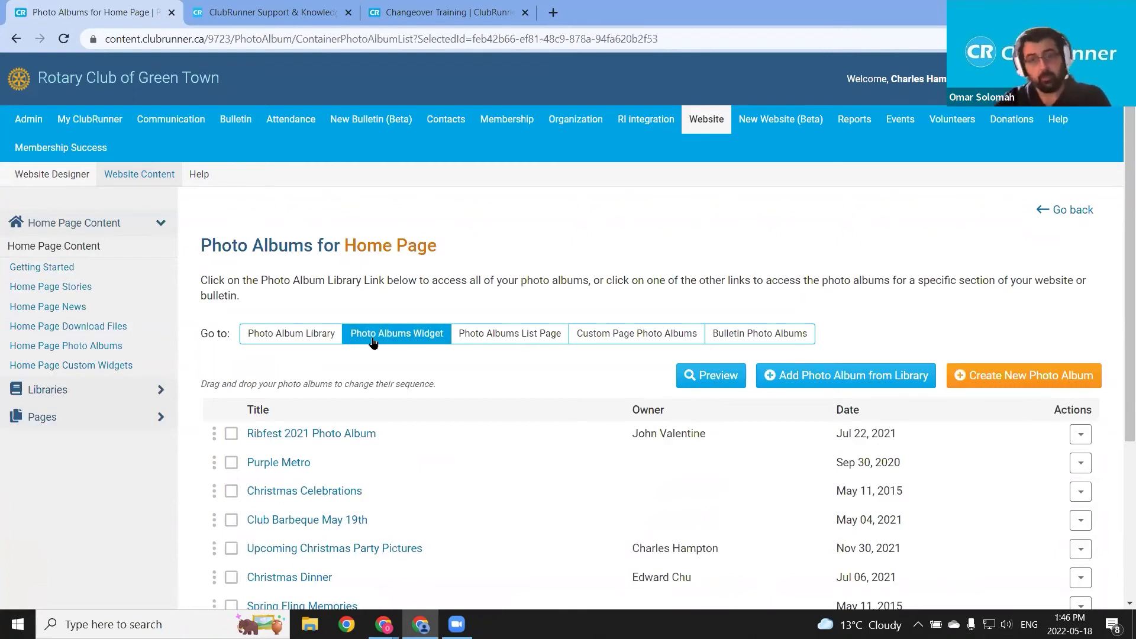
View the Photo Albums List Page, then return to the Photo Albums Widget list
scroll(291, 518, down, 1)
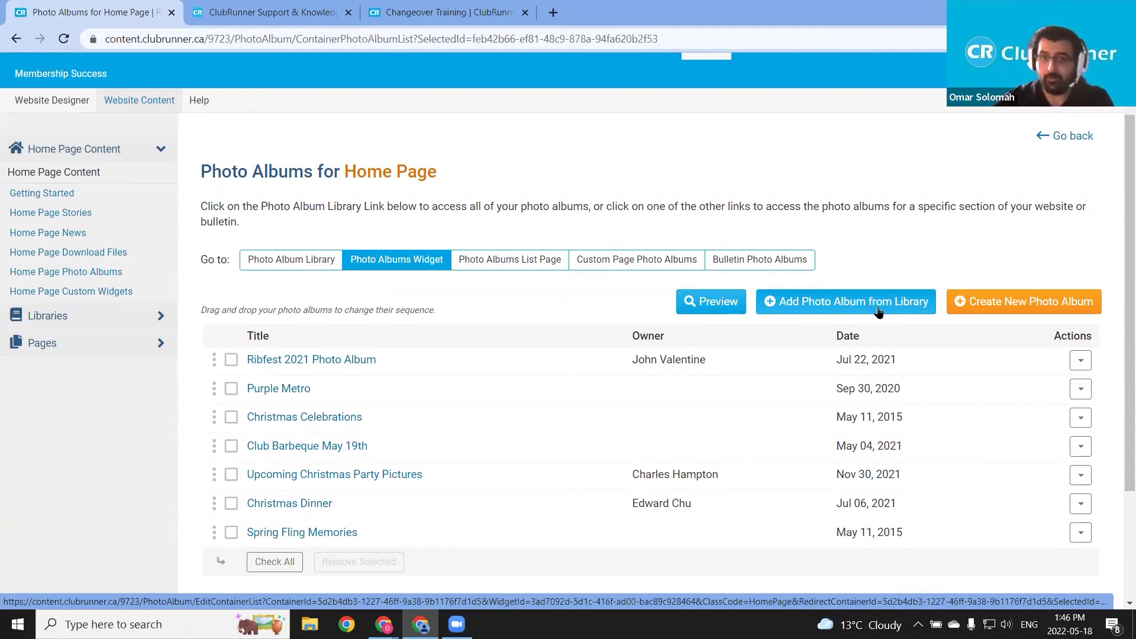
click(540, 270)
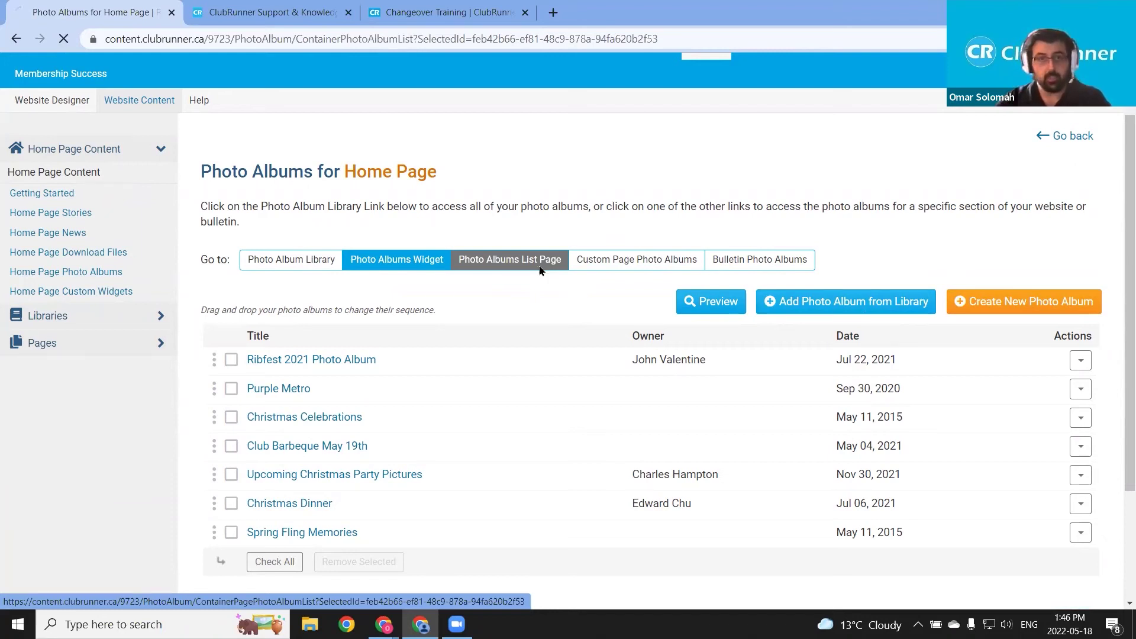
scroll(541, 270, down, 1)
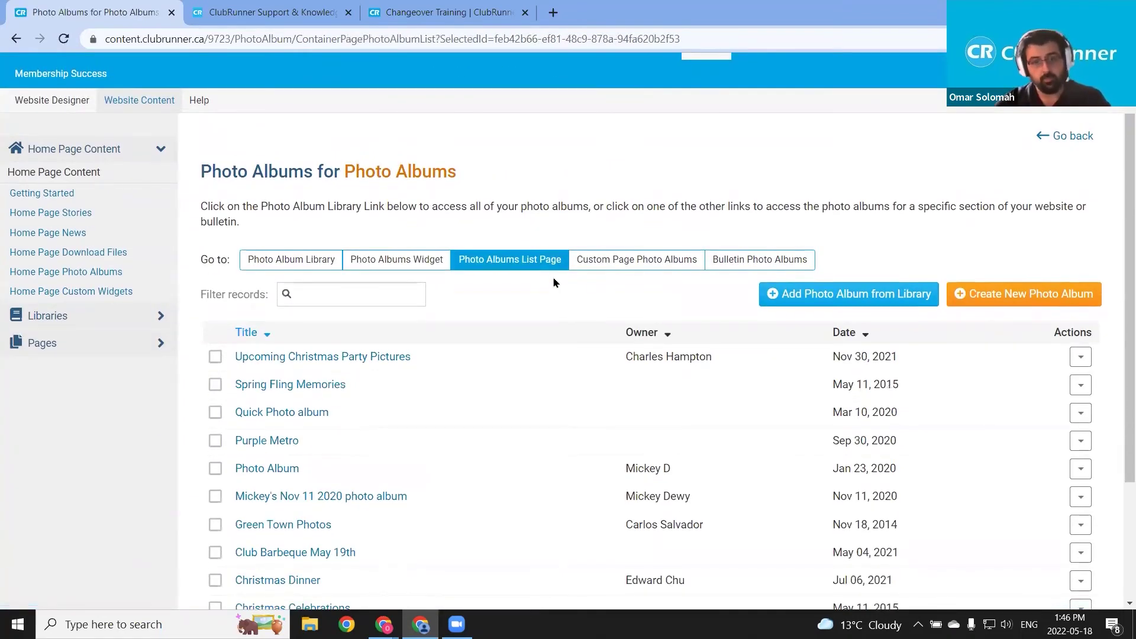
click(413, 270)
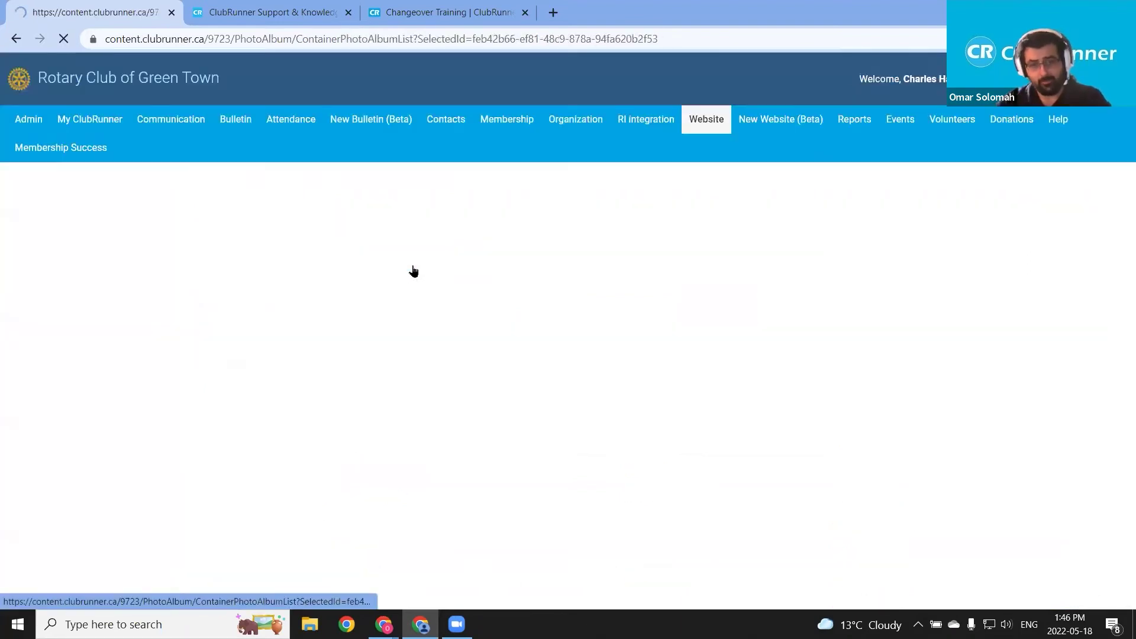
scroll(427, 362, down, 1)
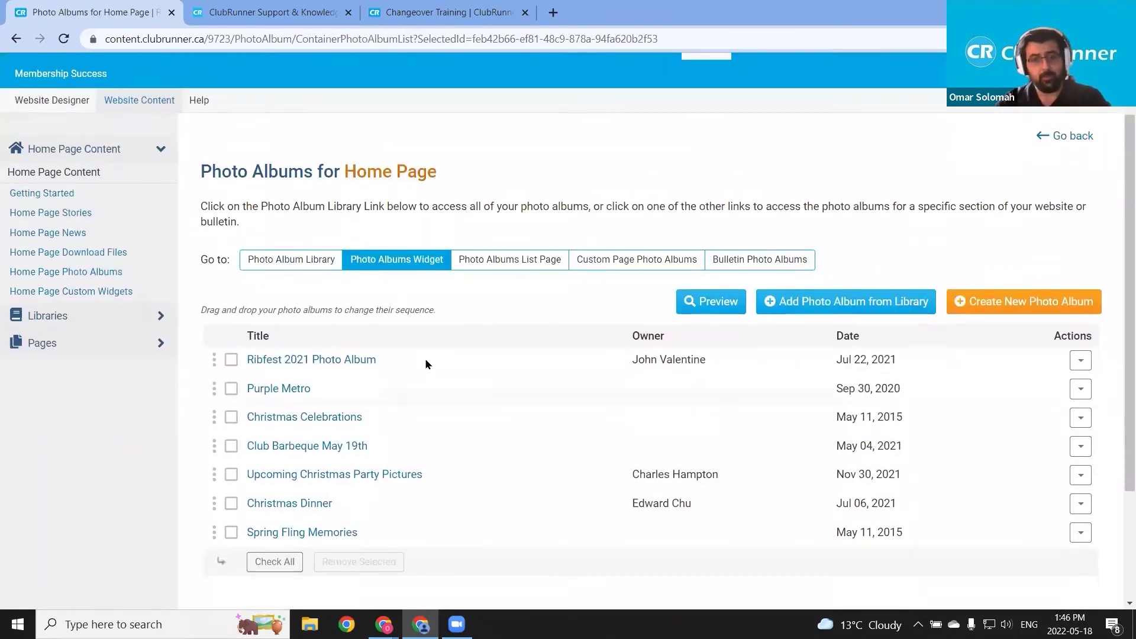
scroll(569, 309, up, 1)
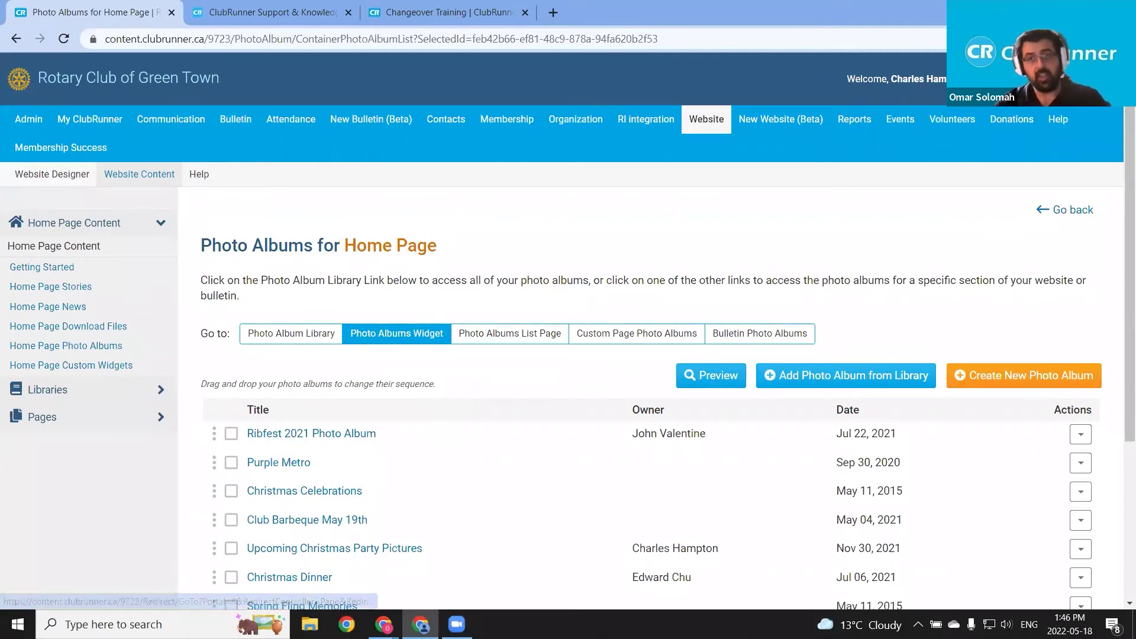
Open the club home page in a new tab and view its Photo Albums section
right_click(953, 83)
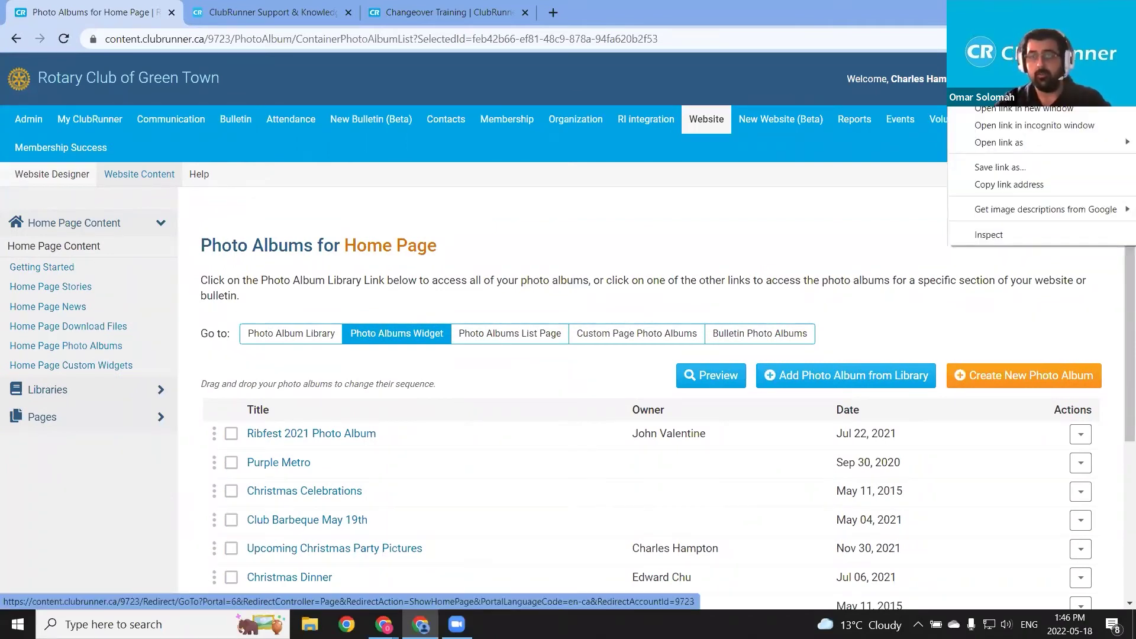
click(1006, 92)
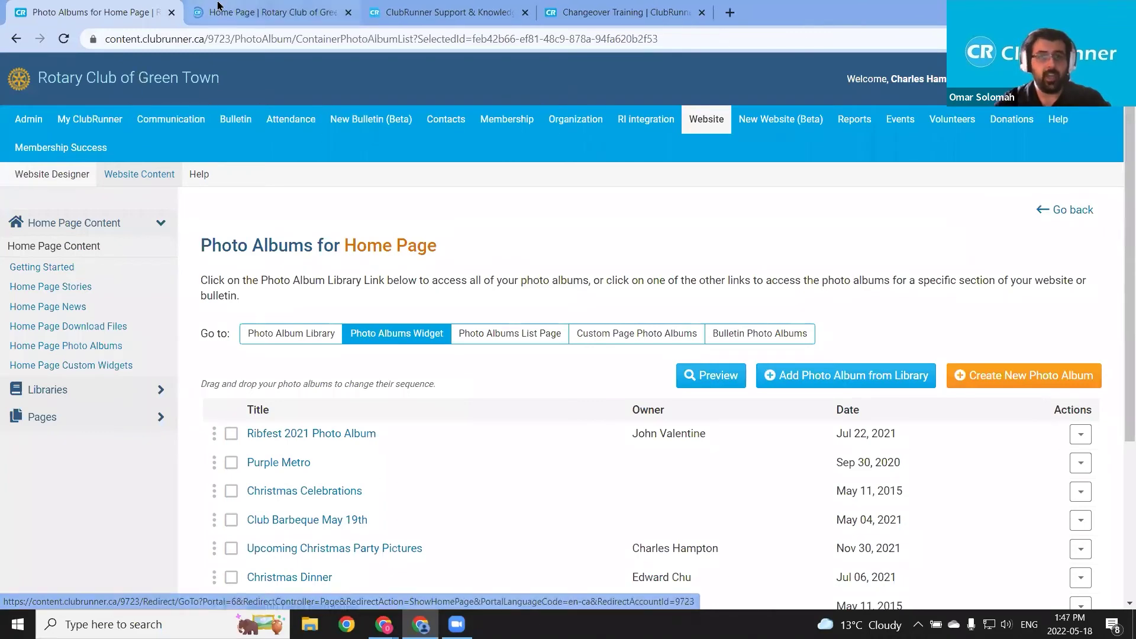
click(225, 12)
scroll(190, 180, down, 13)
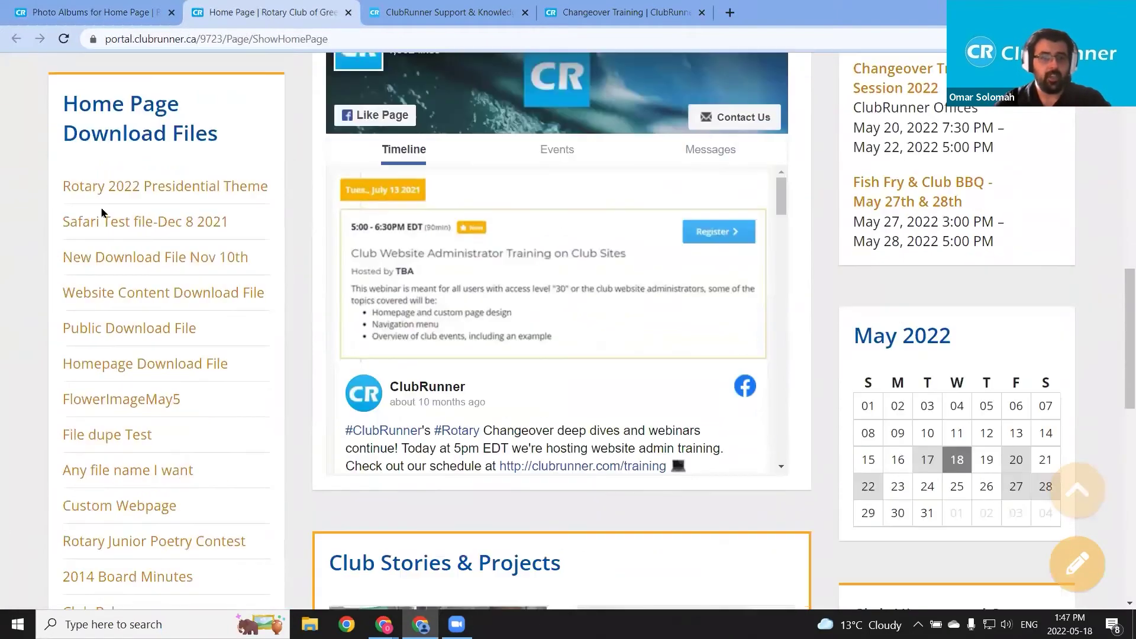
scroll(102, 213, down, 9)
drag(62, 283, 198, 290)
scroll(69, 190, down, 2)
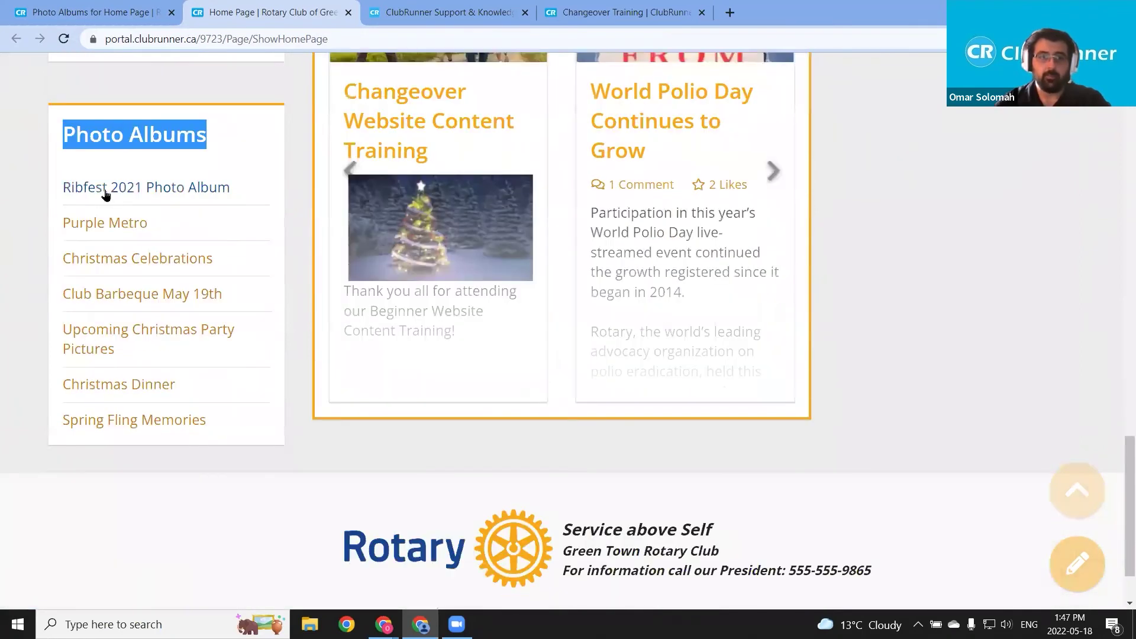
Return to the admin Photo Albums list and highlight the Ribfest 2021 Photo Album title
click(140, 10)
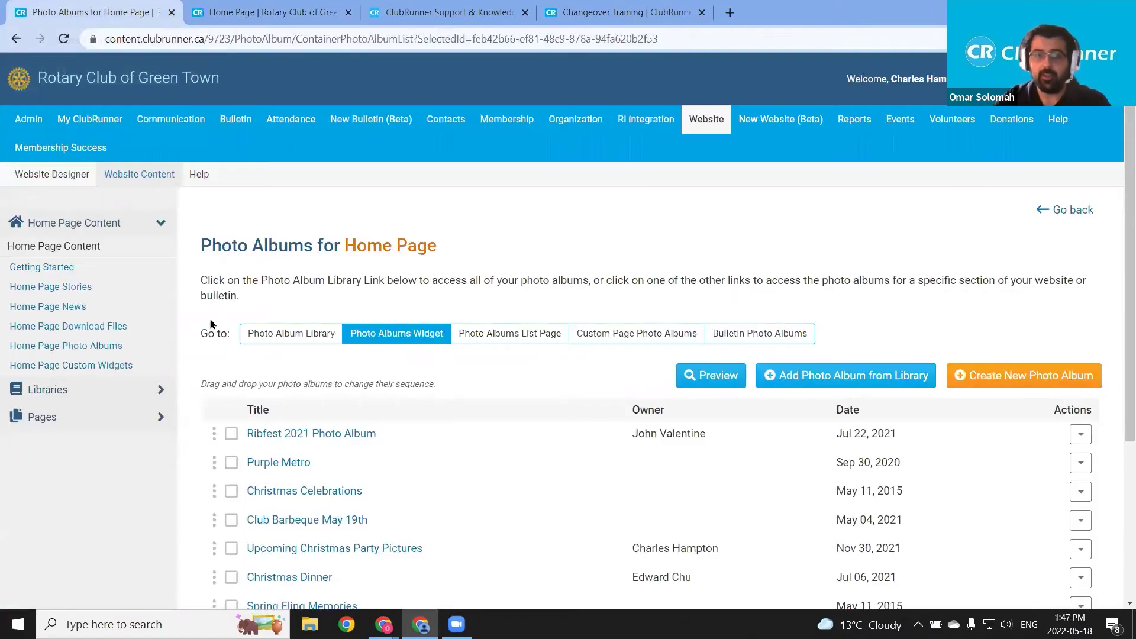
scroll(393, 268, down, 2)
drag(377, 285, 248, 285)
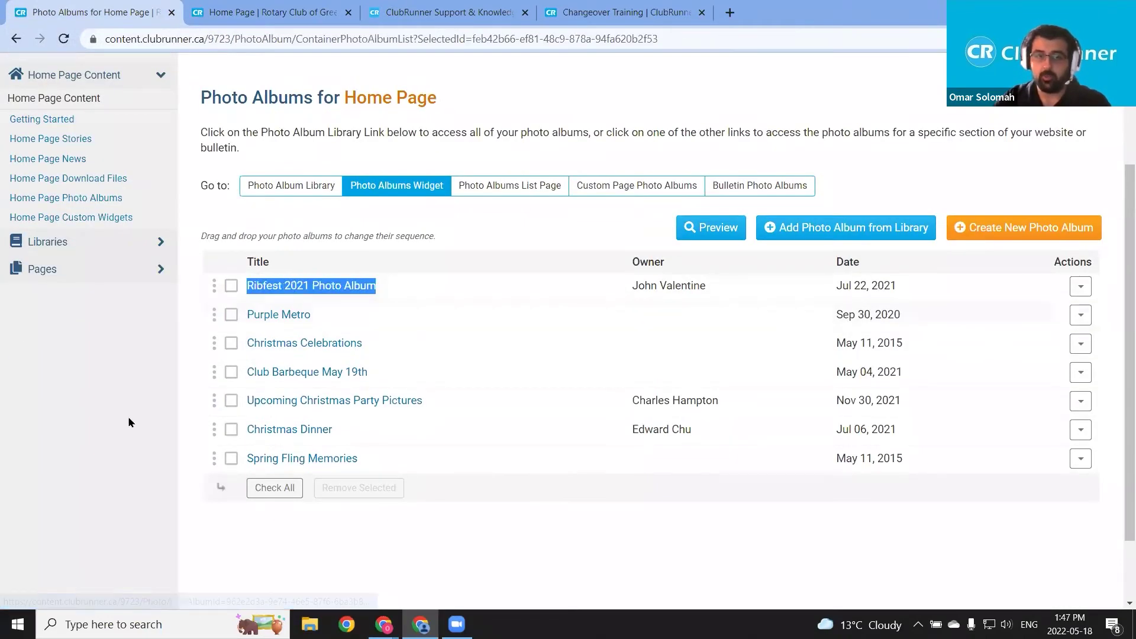
click(132, 418)
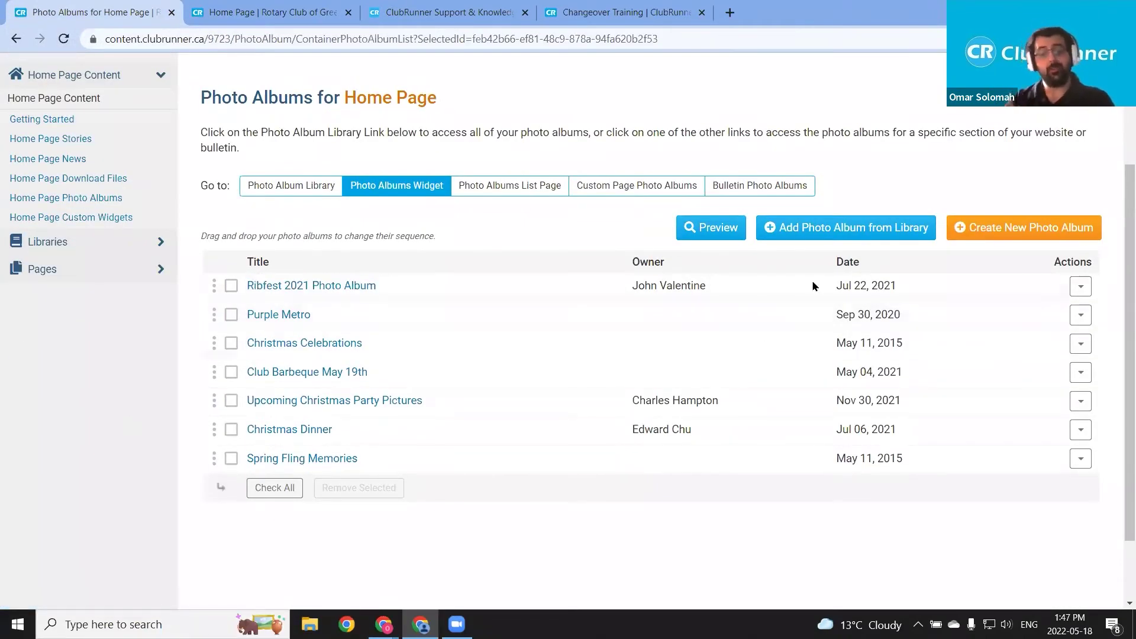
Start a new home page photo album titled 'May 18th Event Images' with permalink may-18th-event-images
click(1041, 228)
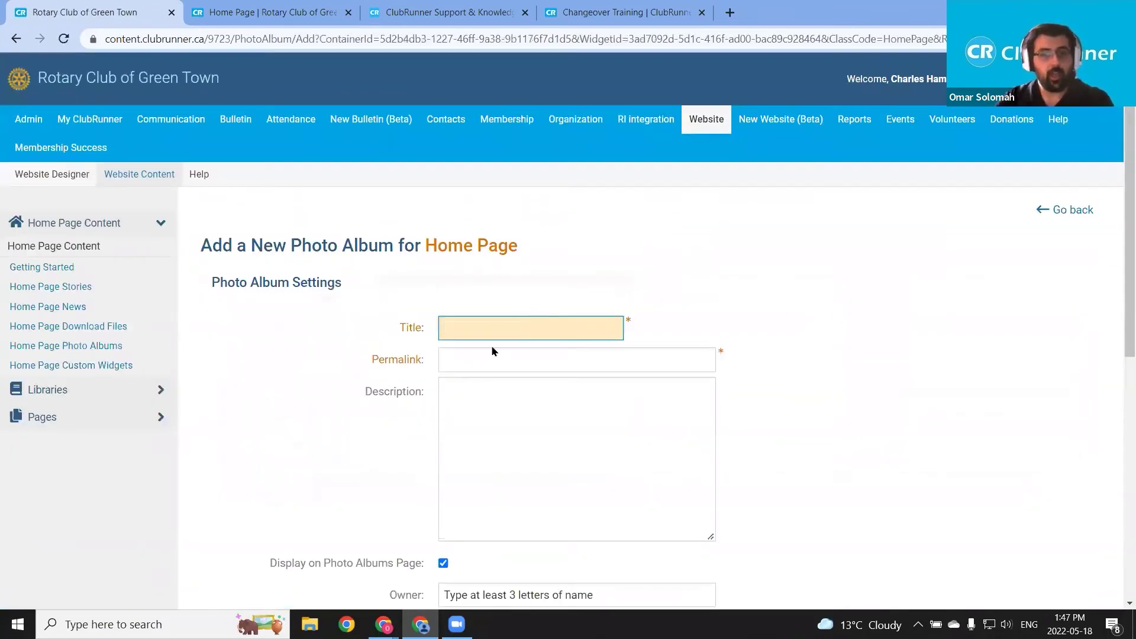
text(May 18th Event Images)
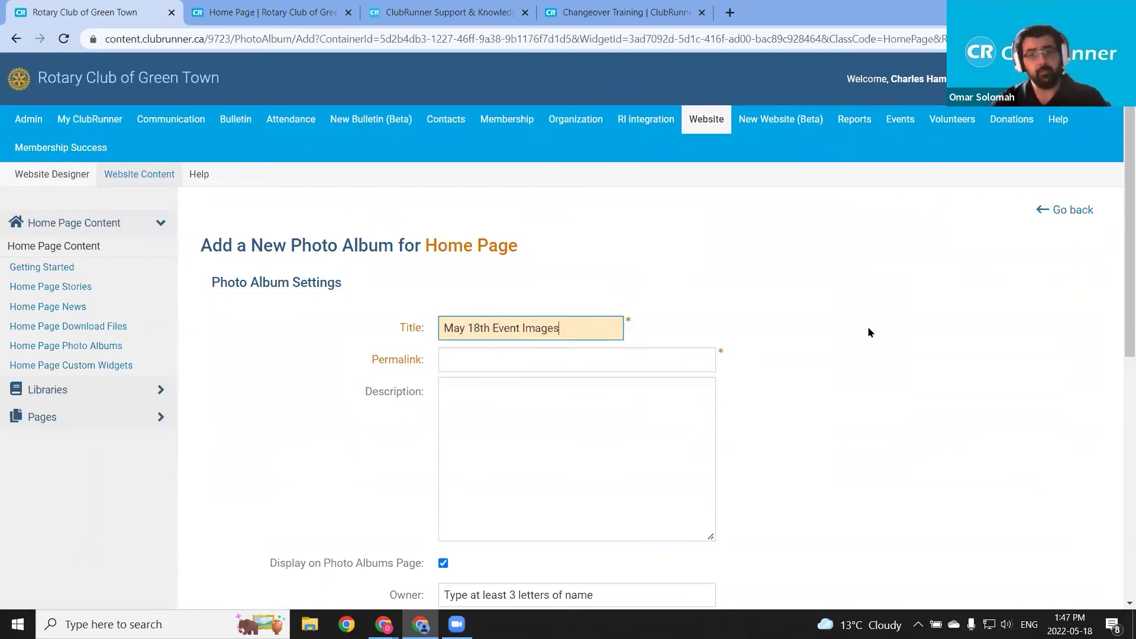
click(869, 333)
Choose apple-pass-300.jpg as the album logo
scroll(868, 329, down, 3)
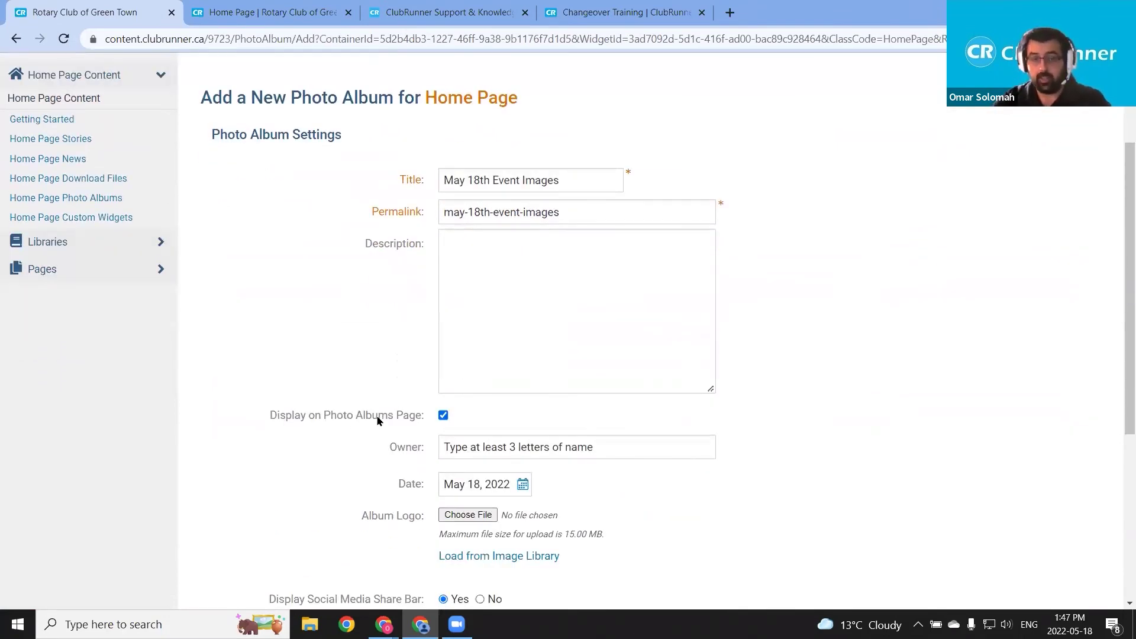
scroll(340, 417, down, 1)
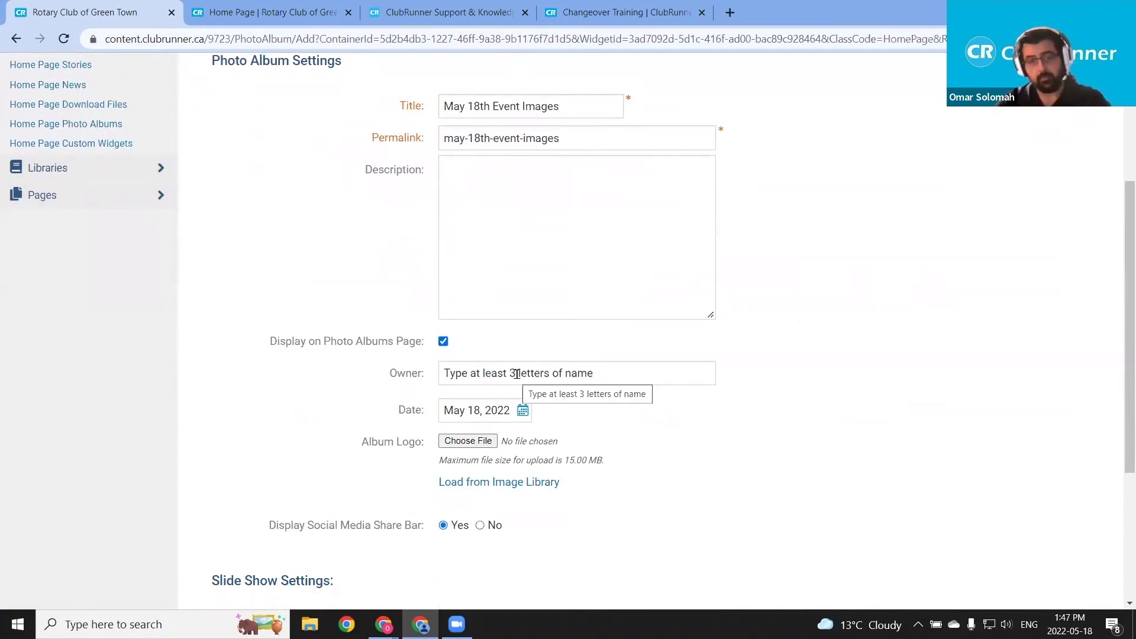
scroll(516, 374, down, 1)
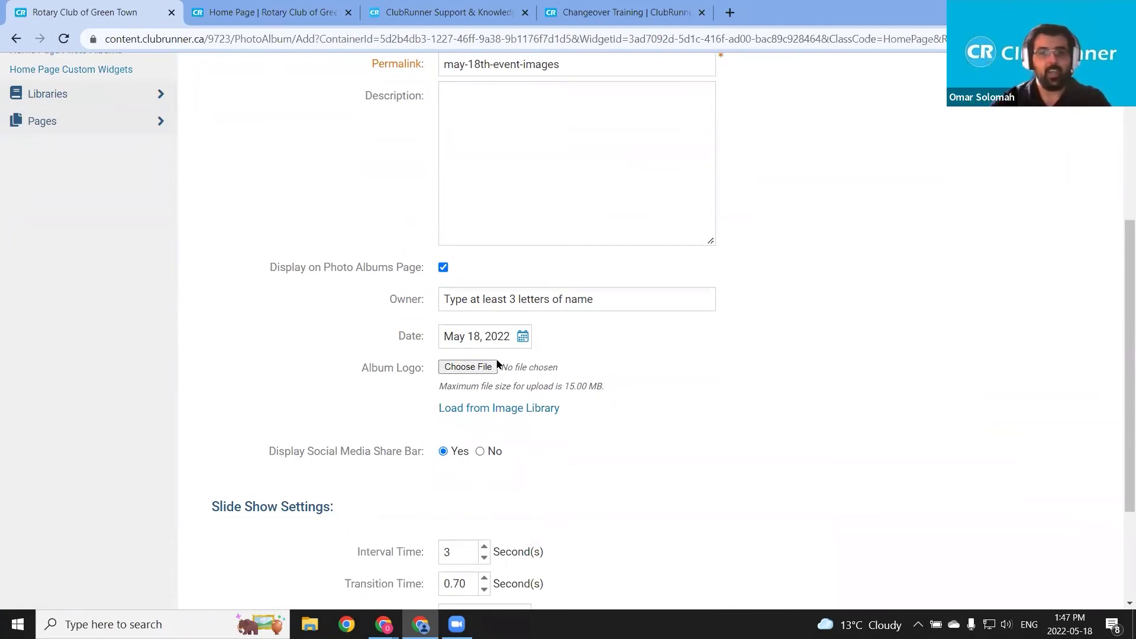
scroll(463, 370, down, 2)
click(465, 297)
click(399, 219)
Confirm the apple-pass-300.jpg logo and set slideshow interval 5, transition time 1.00, Slide Left effect
click(506, 366)
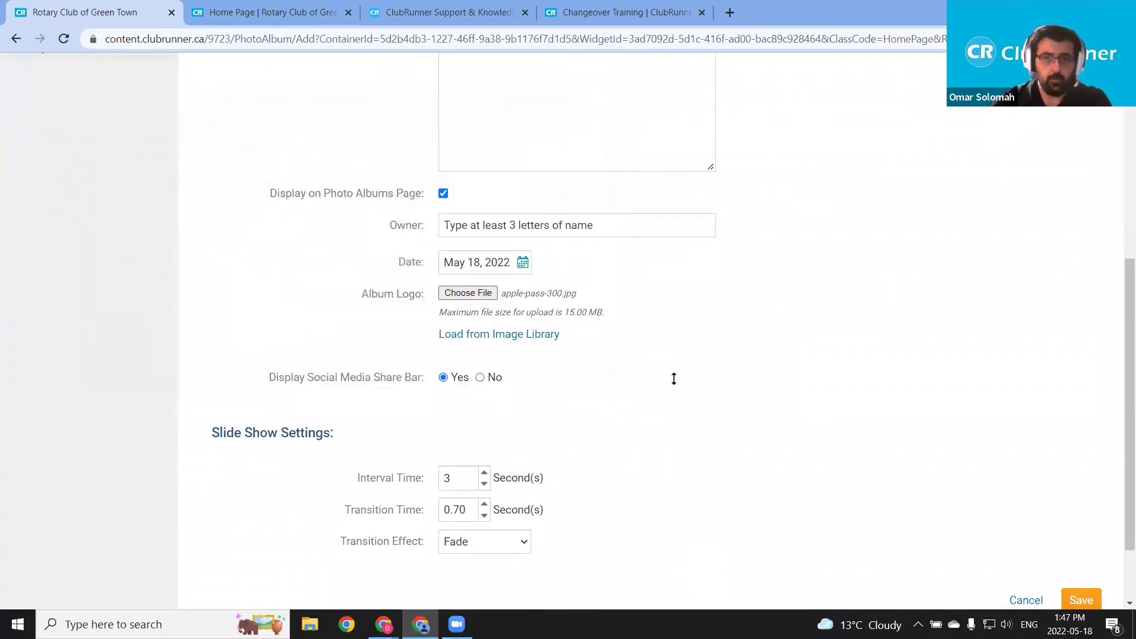
scroll(651, 376, down, 2)
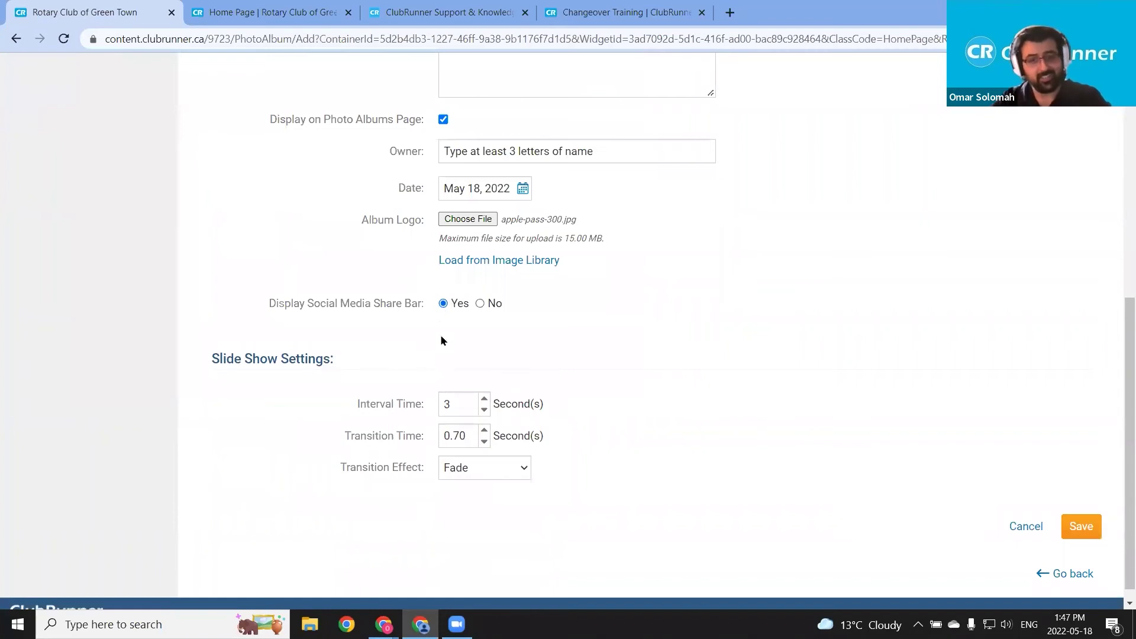
click(457, 401)
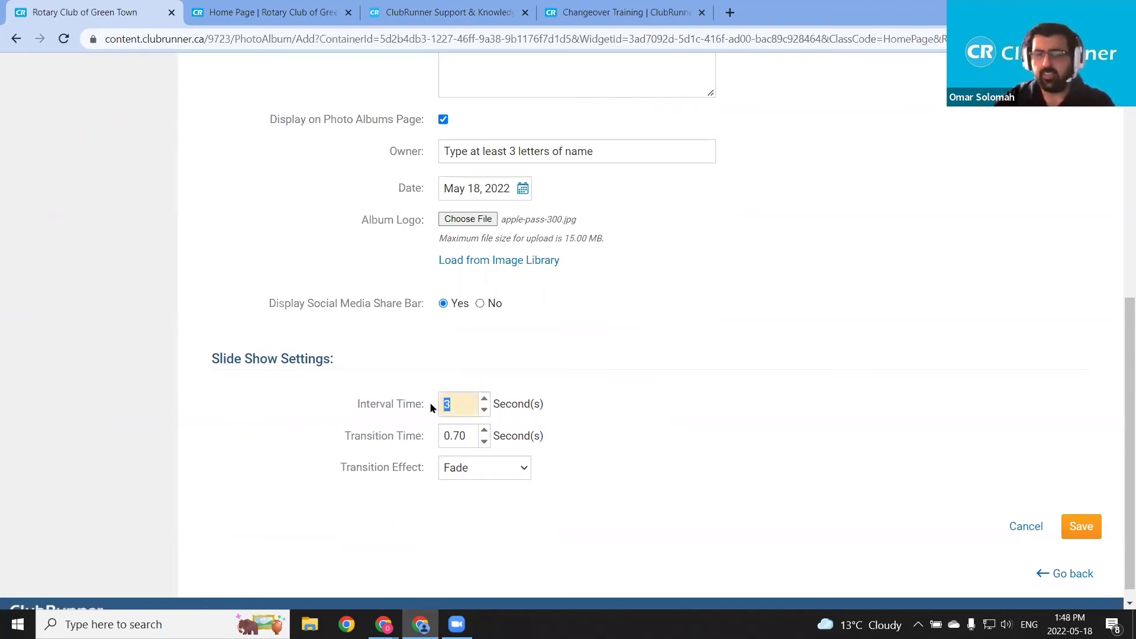
text(5)
click(464, 436)
text(1.00)
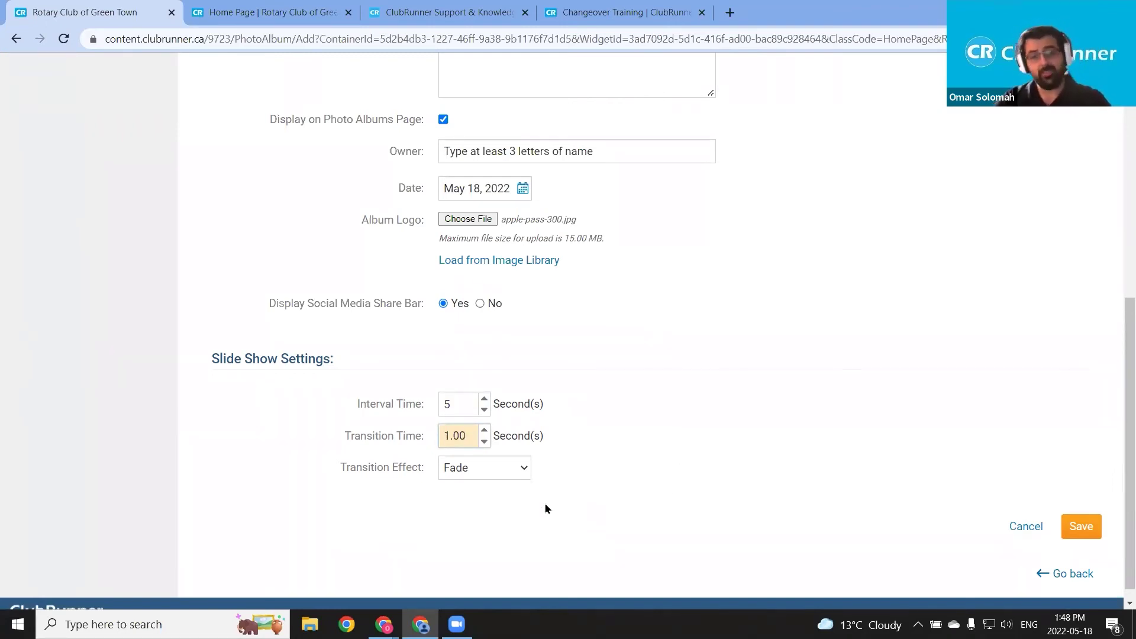
drag(342, 469, 409, 491)
click(472, 477)
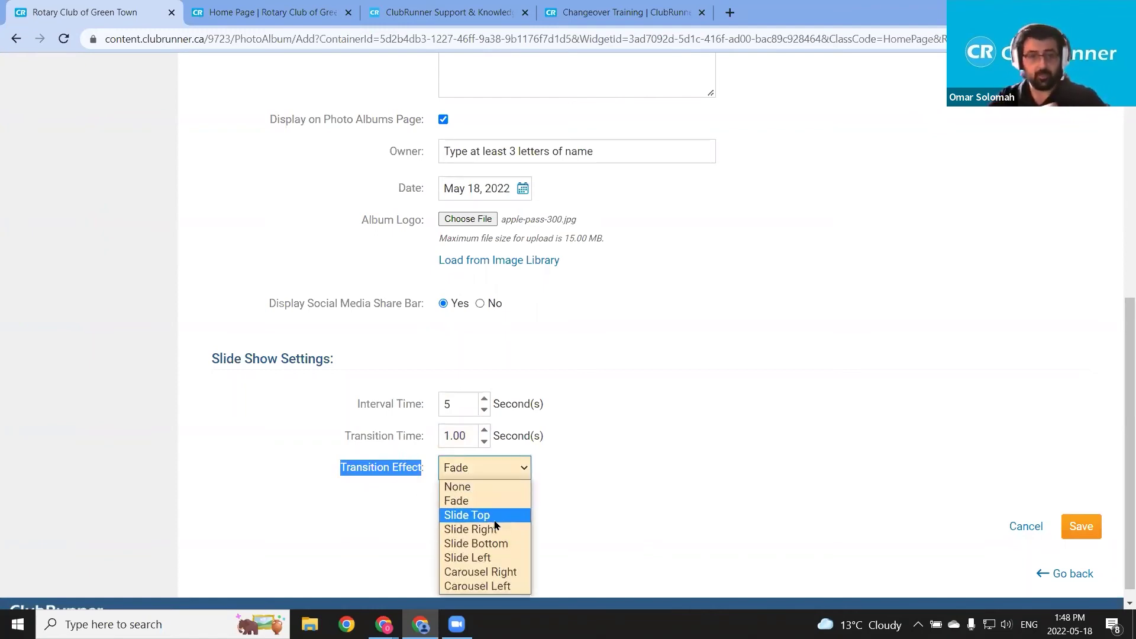
click(501, 557)
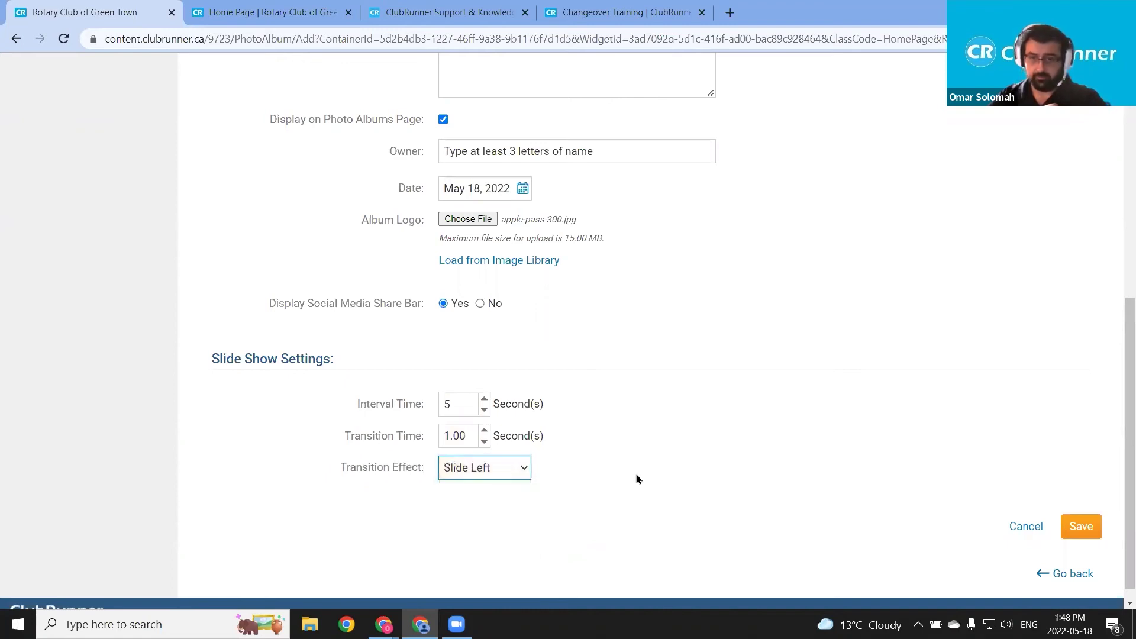
Save the new May 18th Event Images photo album
click(1086, 534)
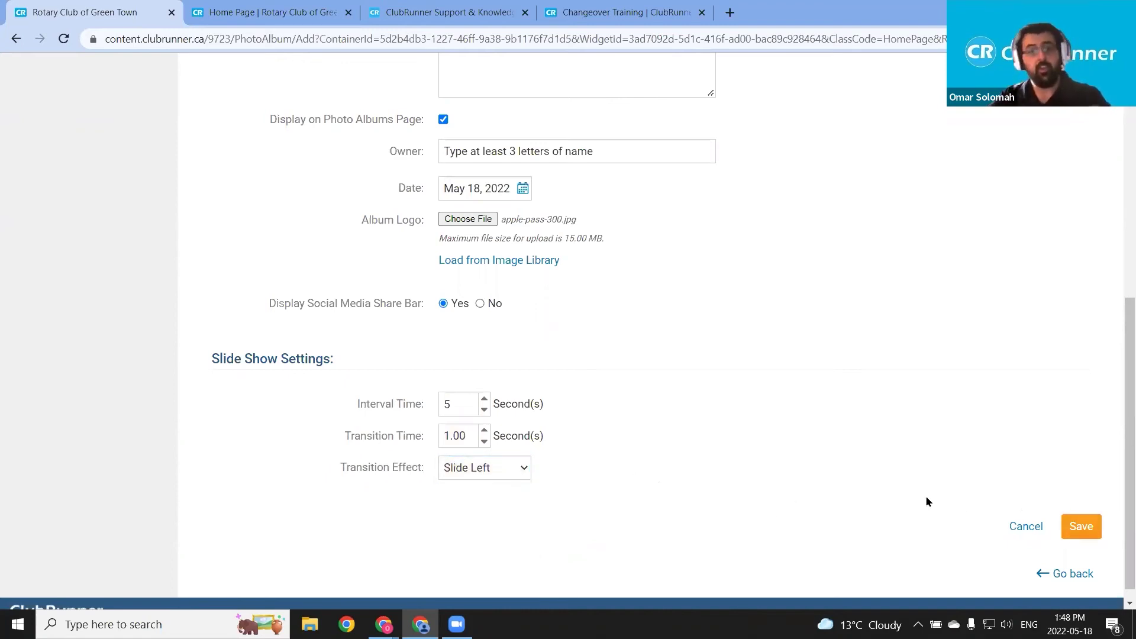
scroll(852, 385, down, 2)
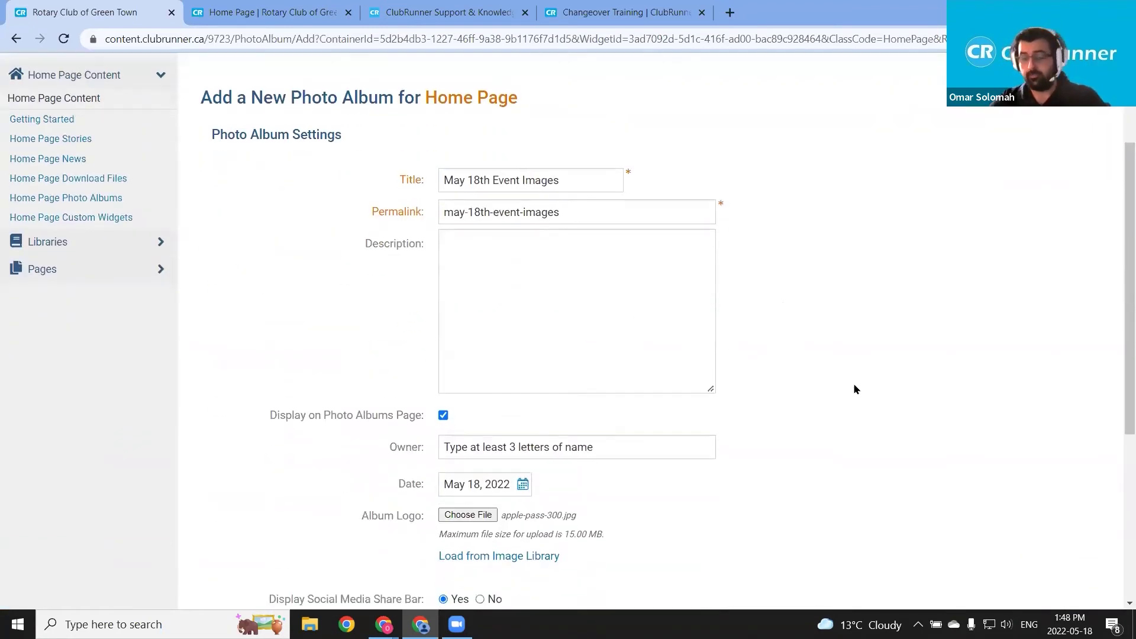
scroll(859, 386, down, 5)
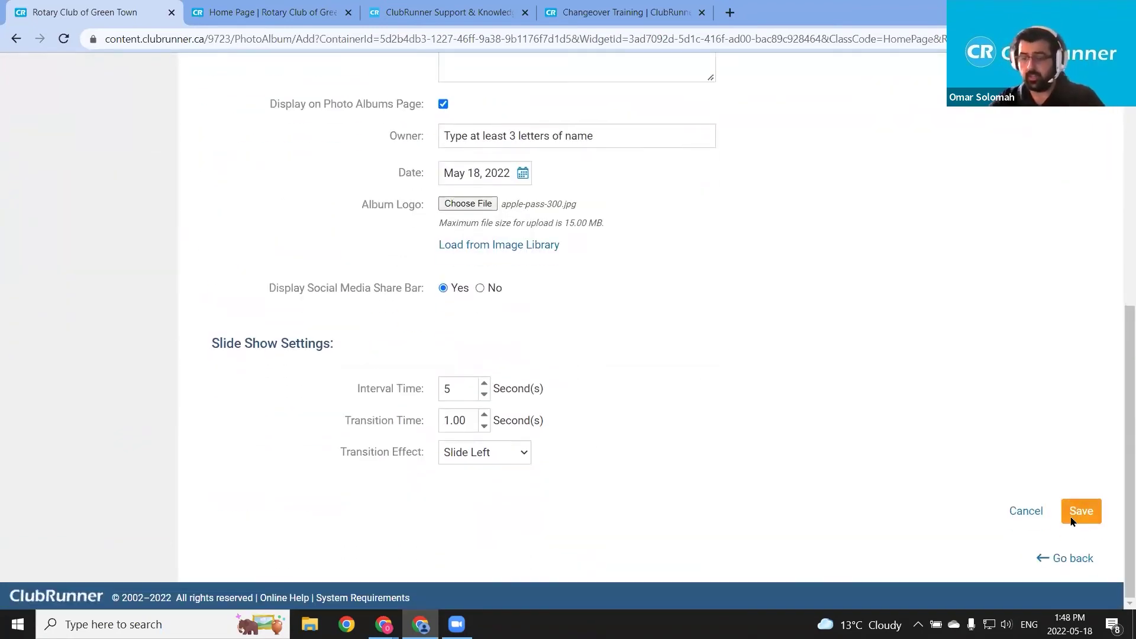
click(1076, 518)
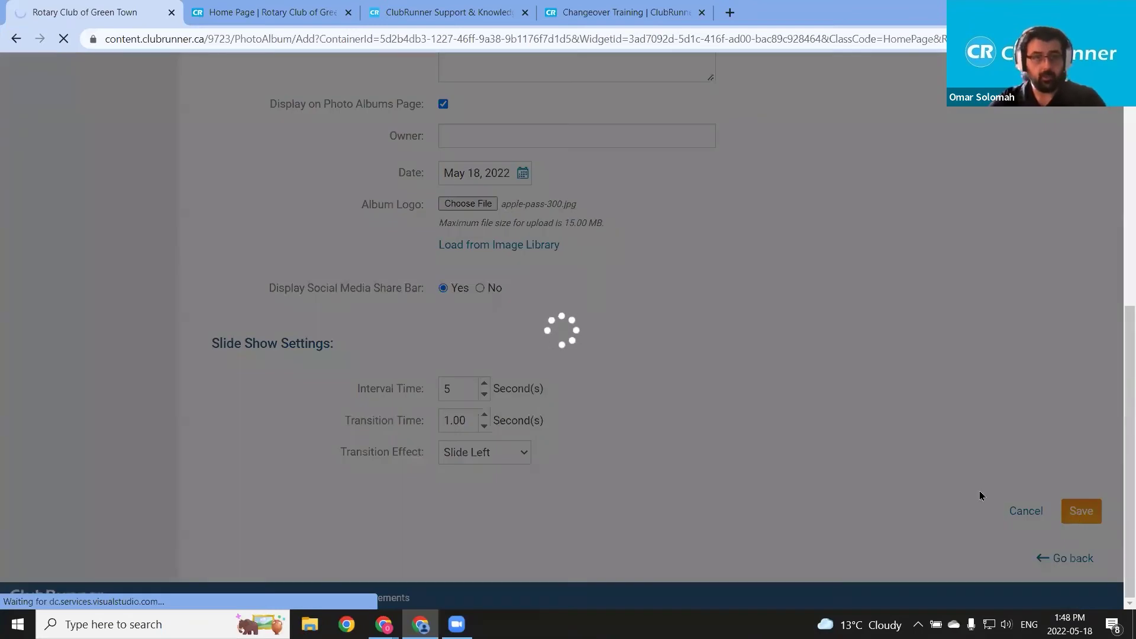
Review the saved album's properties via Actions > Edit Properties, then go back to the albums list
scroll(769, 419, down, 1)
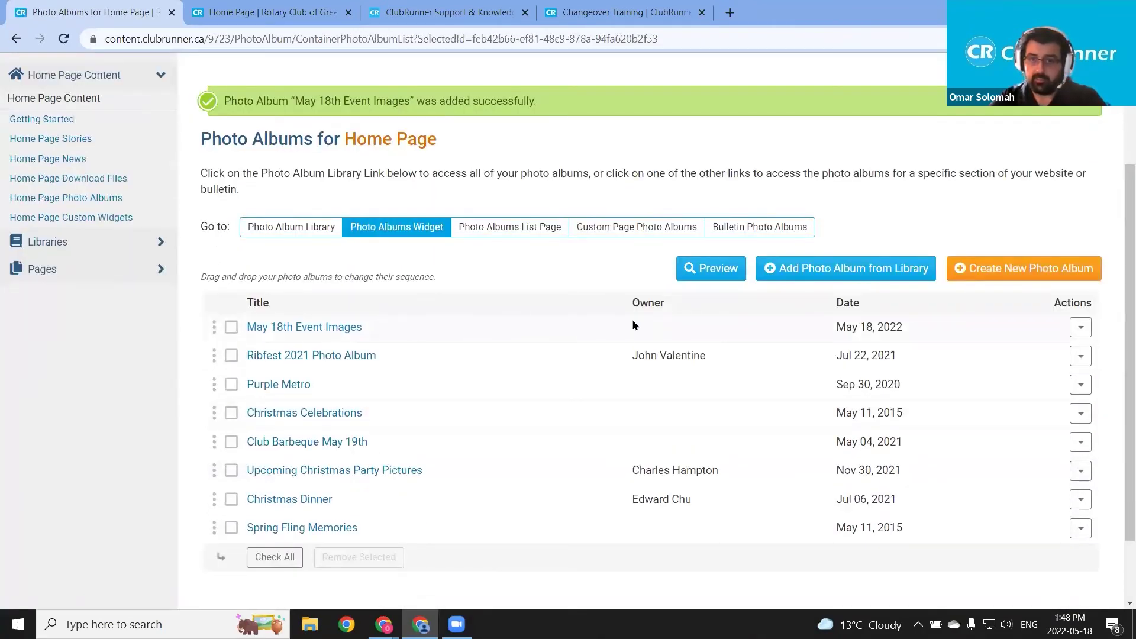
click(1082, 329)
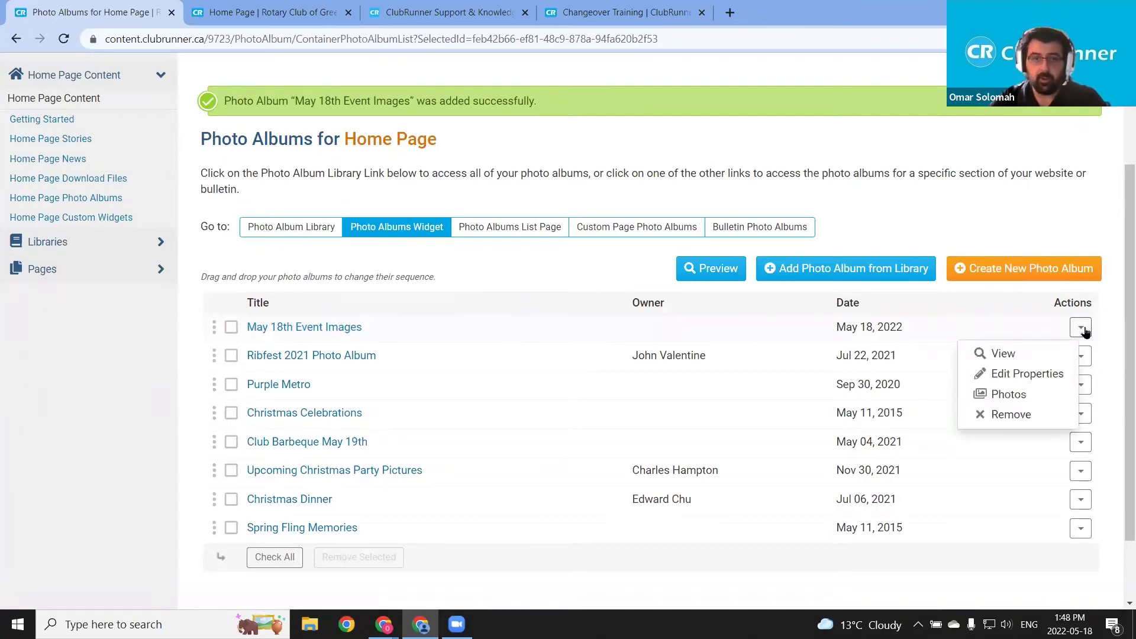
click(1031, 377)
scroll(613, 358, down, 5)
scroll(532, 393, down, 3)
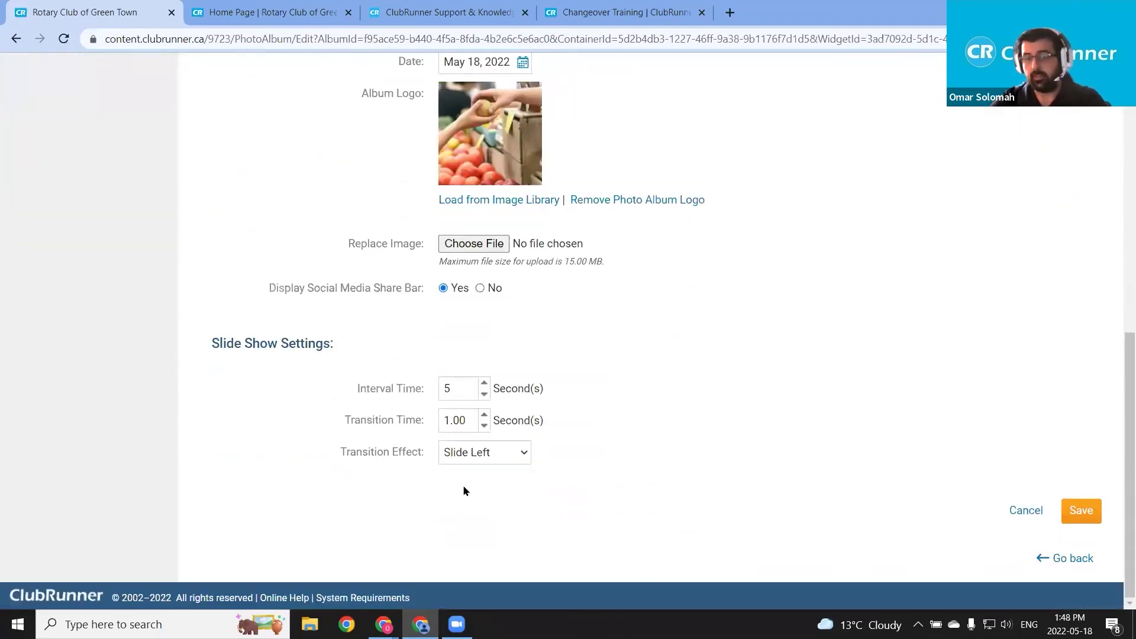
scroll(512, 459, up, 4)
scroll(967, 494, down, 4)
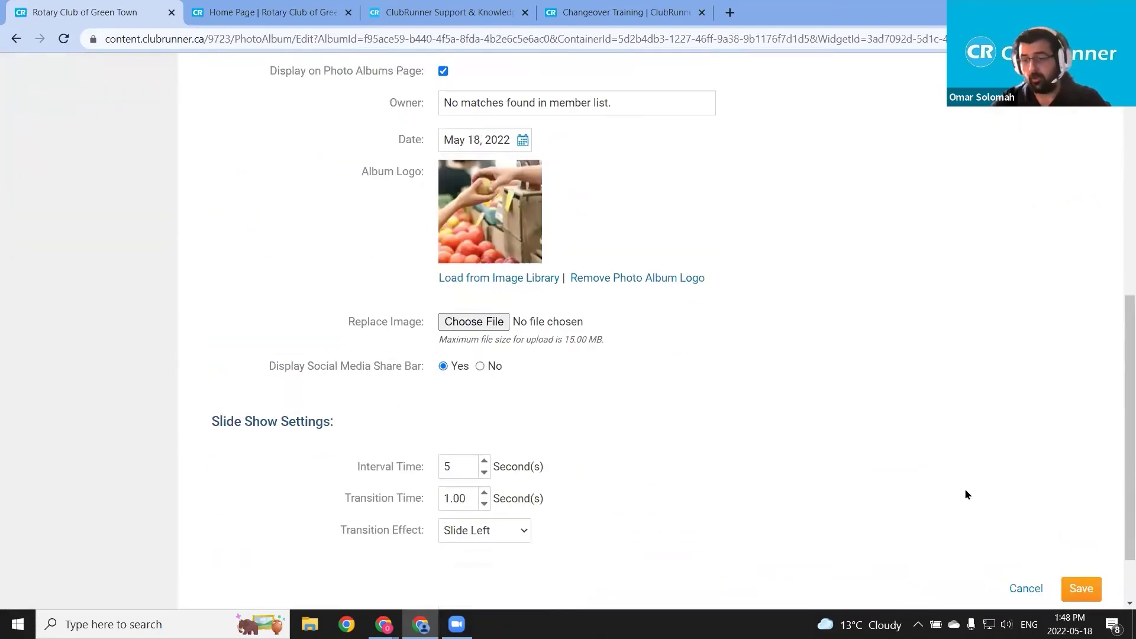
click(1067, 558)
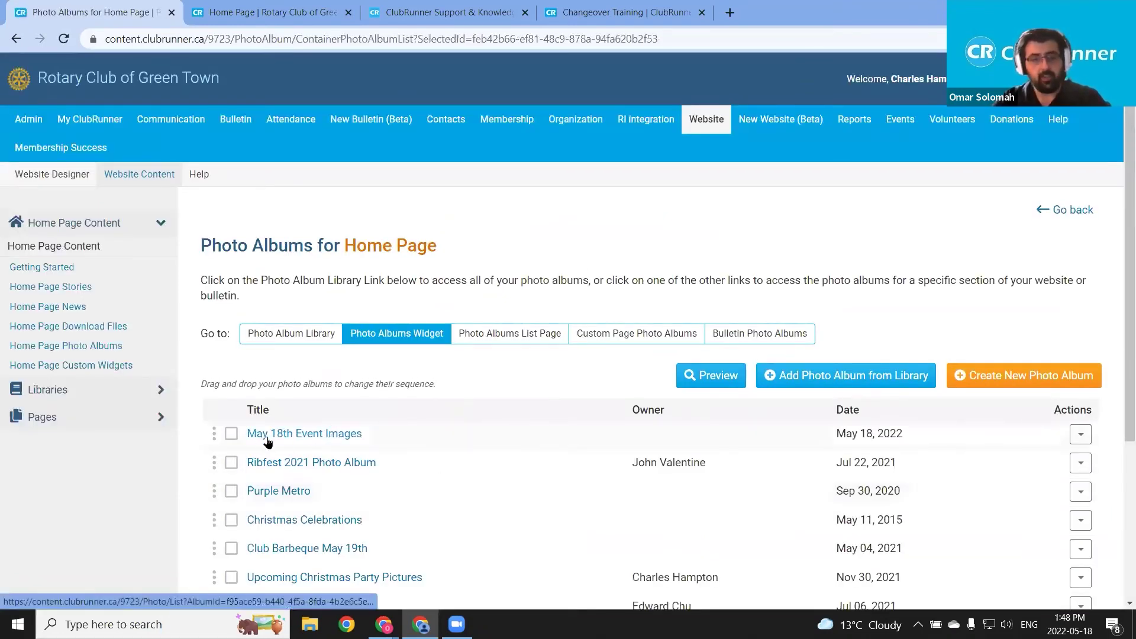
Open the Photo Album Library and sort it by date, newest first
click(318, 337)
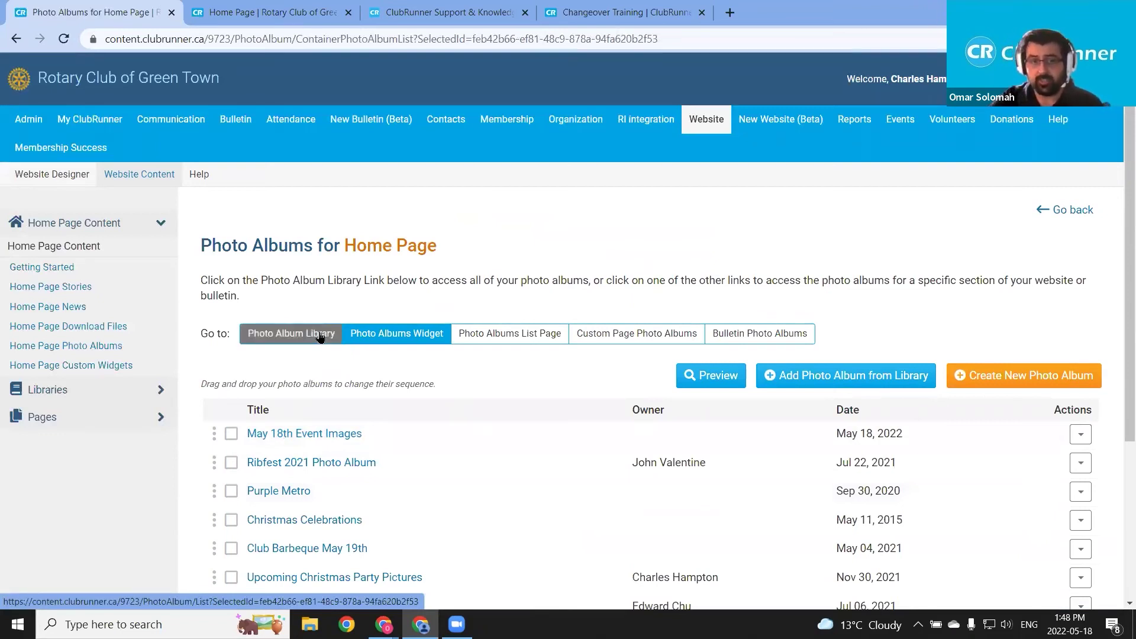
scroll(318, 273, down, 1)
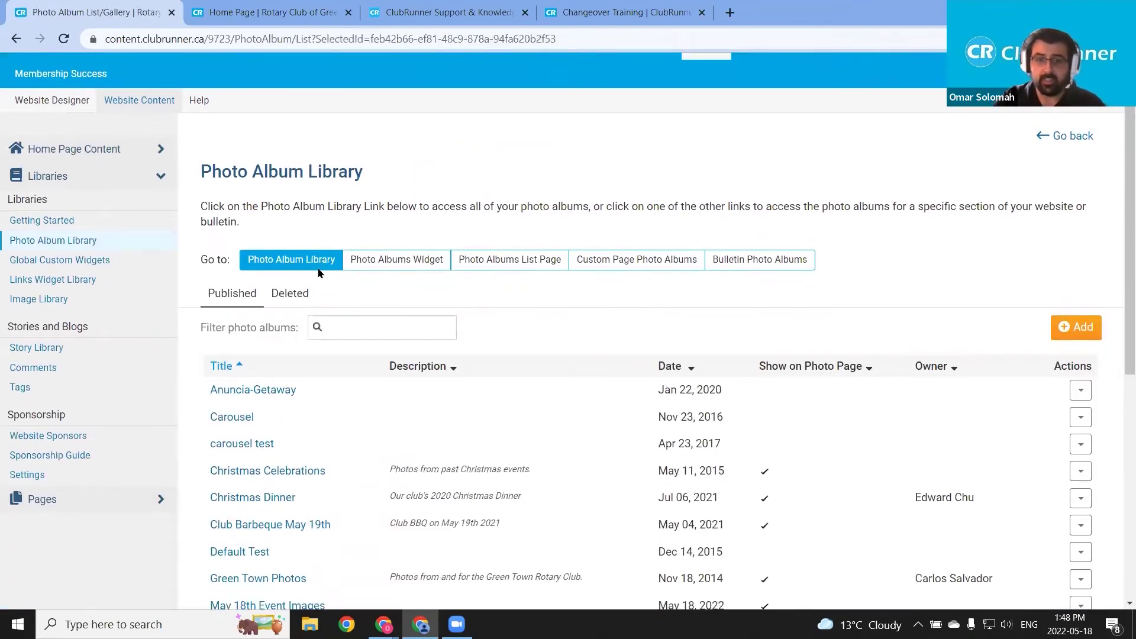
scroll(319, 273, down, 3)
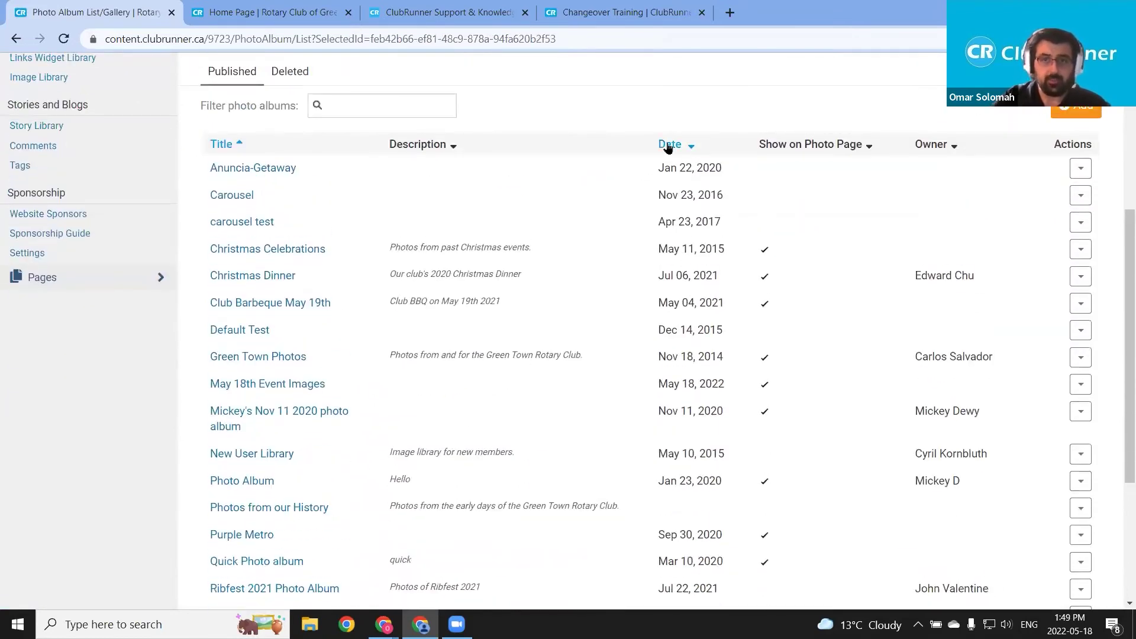
click(668, 146)
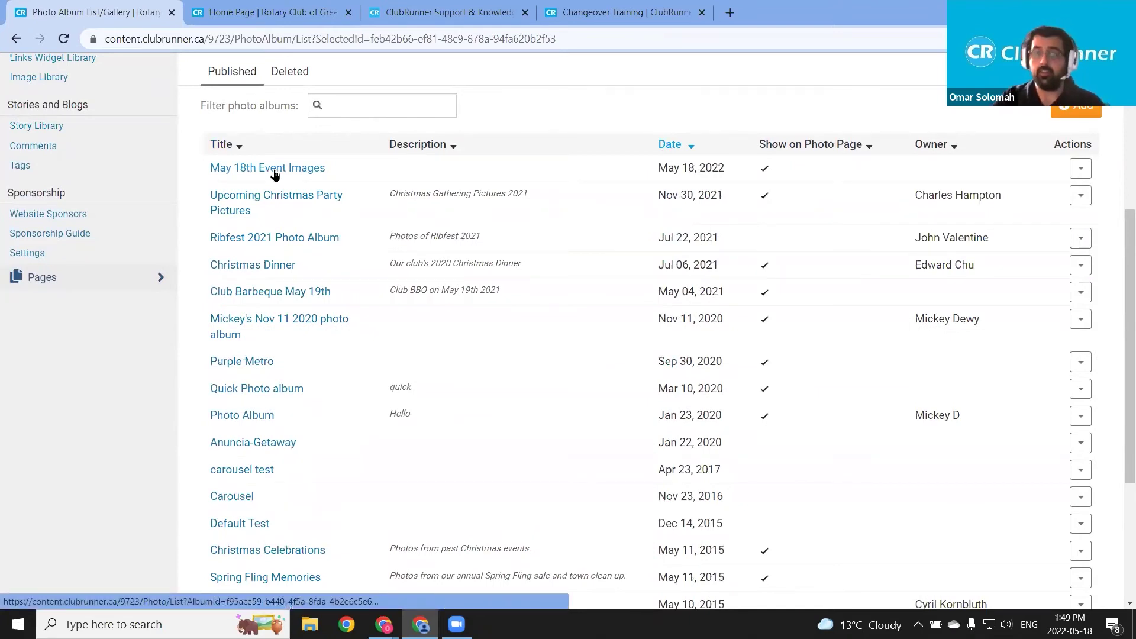
scroll(277, 179, up, 3)
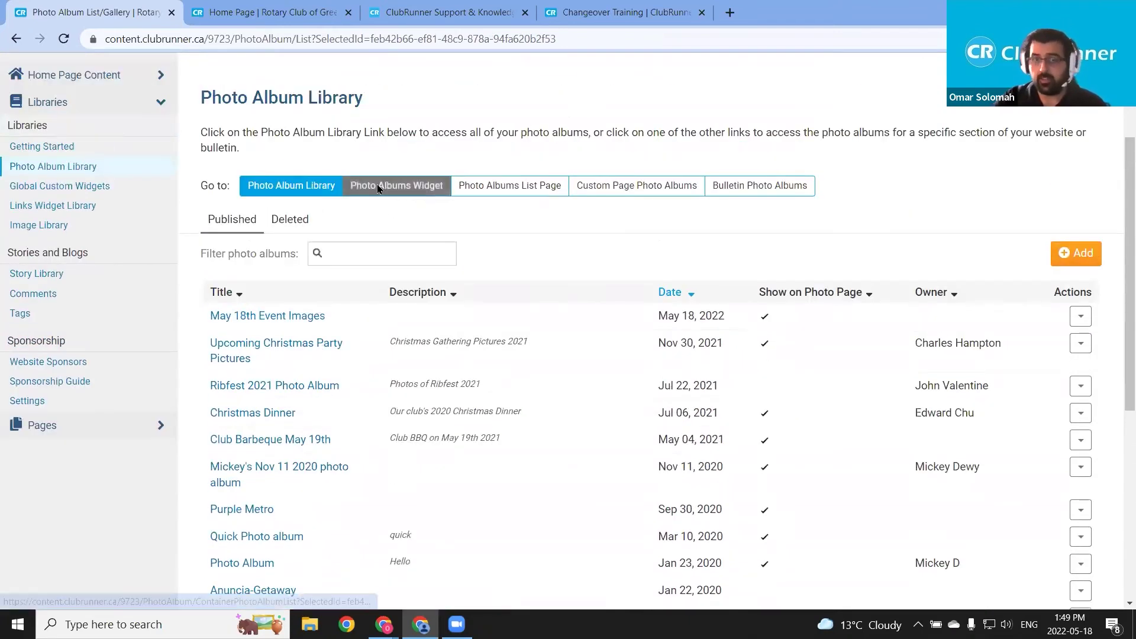
Open the May 18th Event Images album's Upload Photos page with its file picker
click(304, 317)
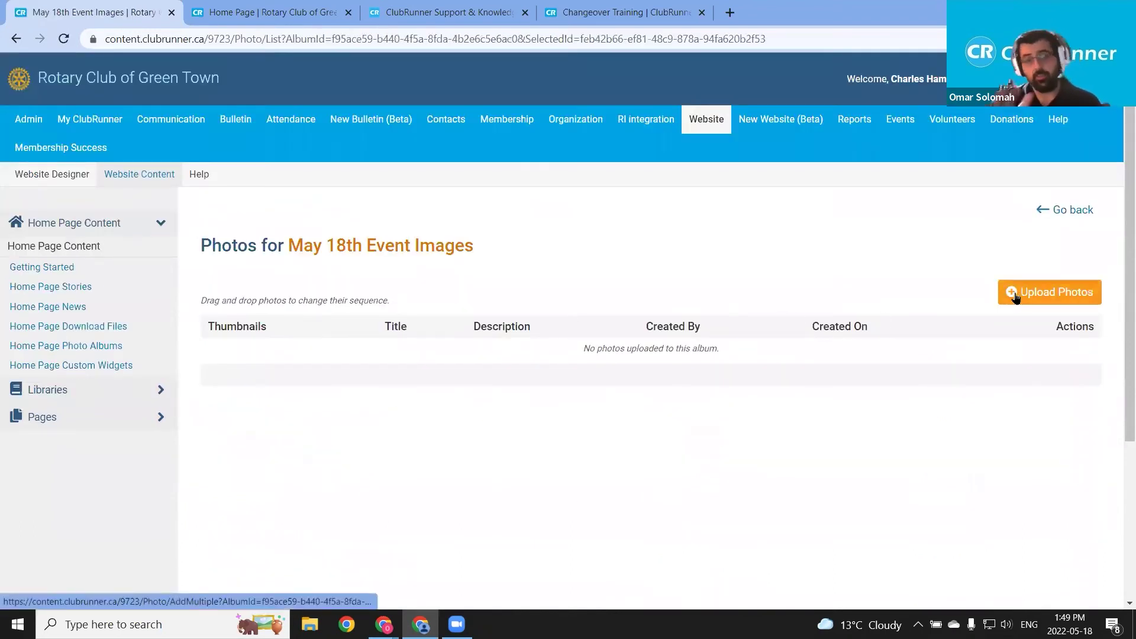
click(1061, 300)
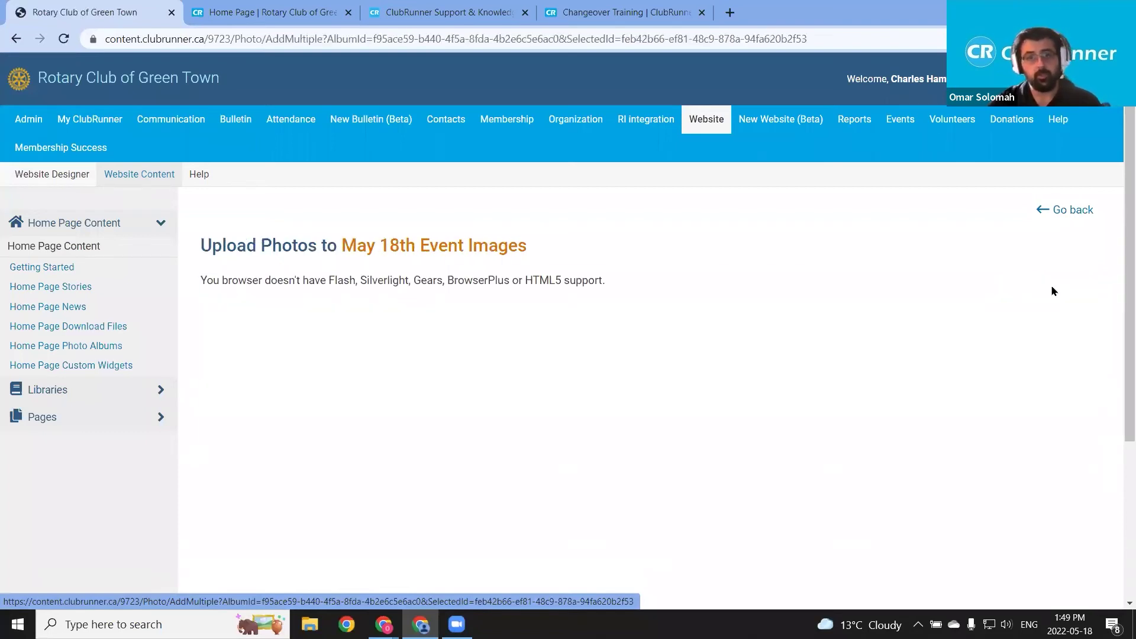
scroll(805, 285, down, 2)
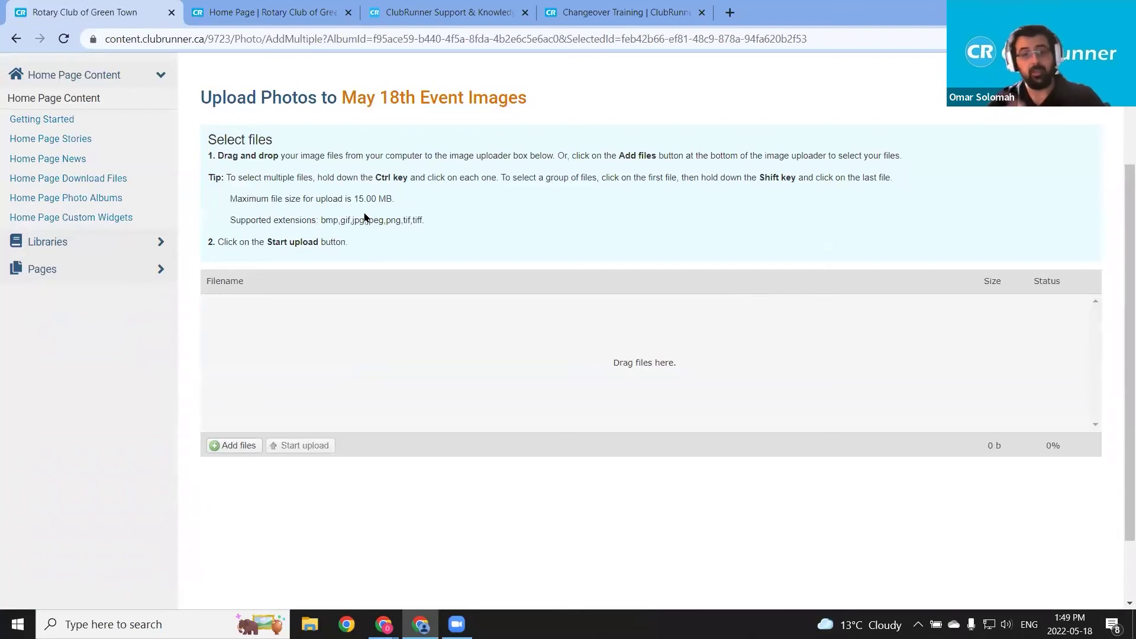
scroll(391, 190, up, 1)
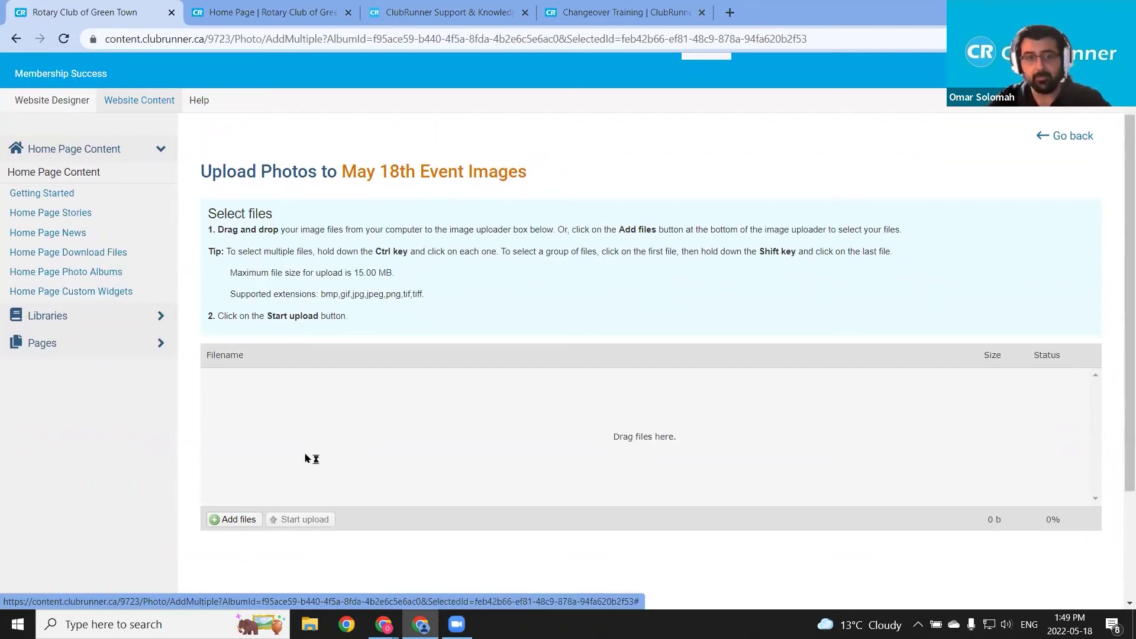
scroll(284, 272, down, 1)
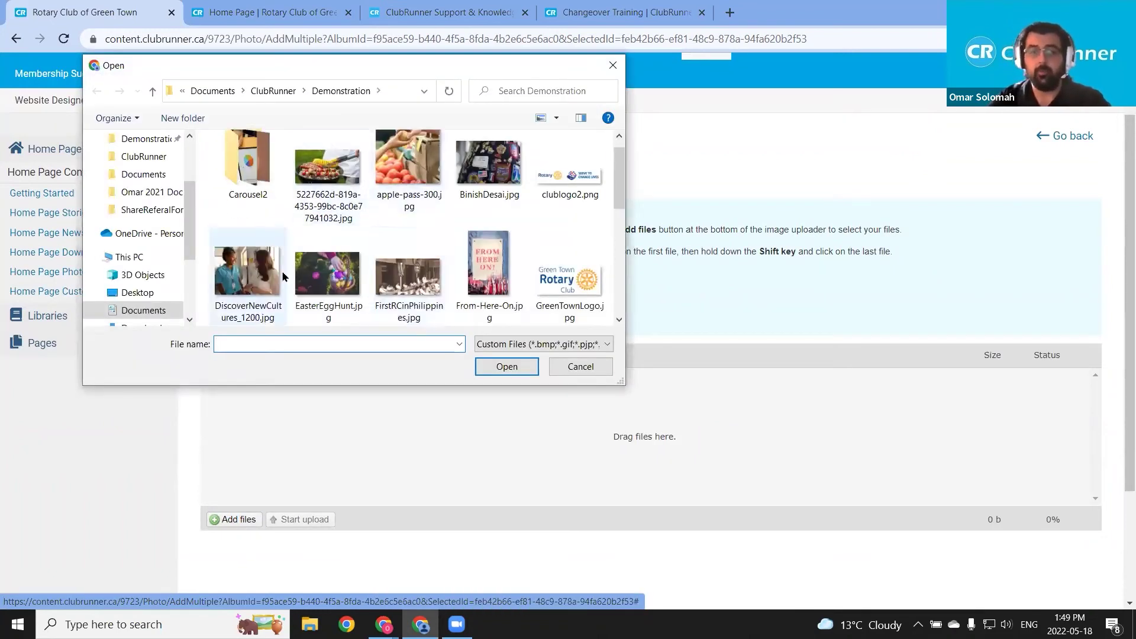
Select seven images, from BinishDesai.jpg to LightBG_your-logo-here.png, in the Demonstration folder
click(259, 279)
click(411, 169)
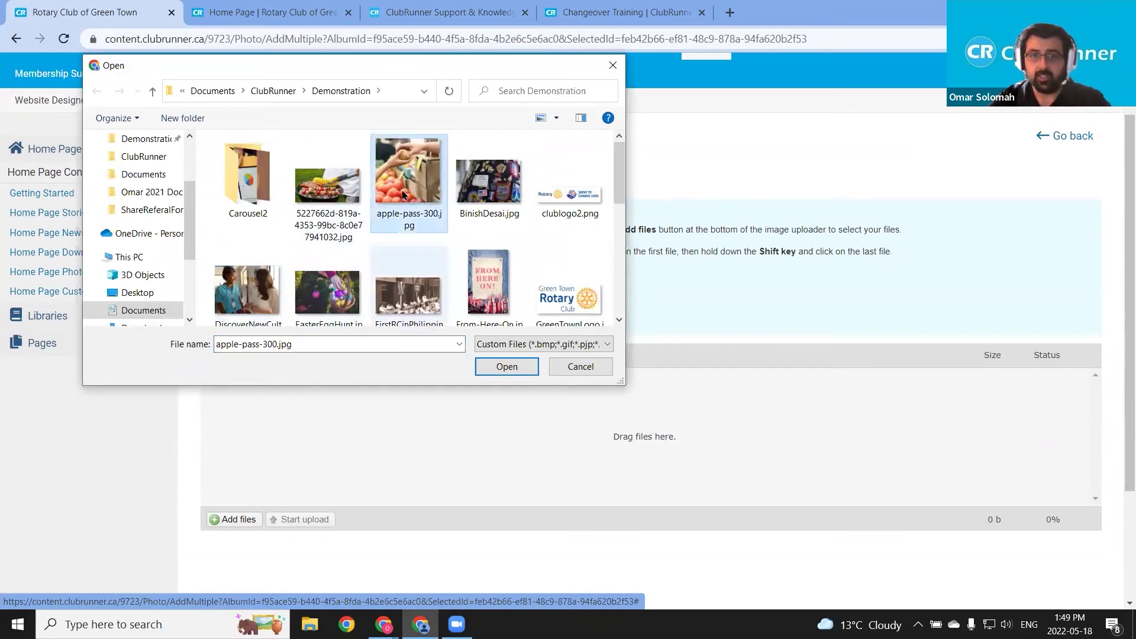
click(489, 219)
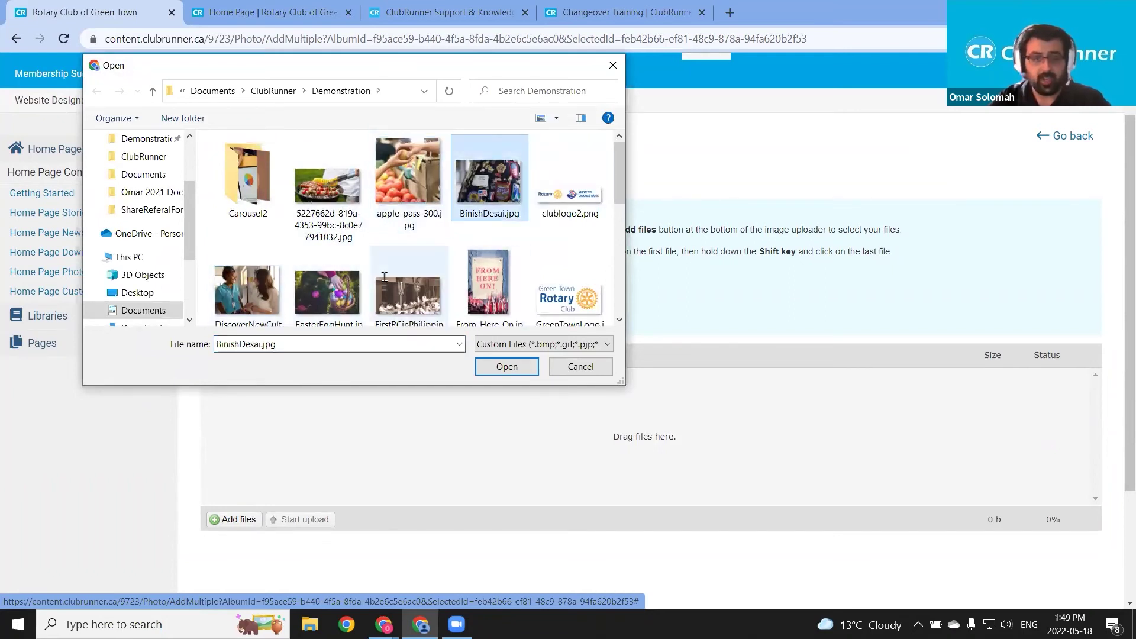
shift+click(327, 291)
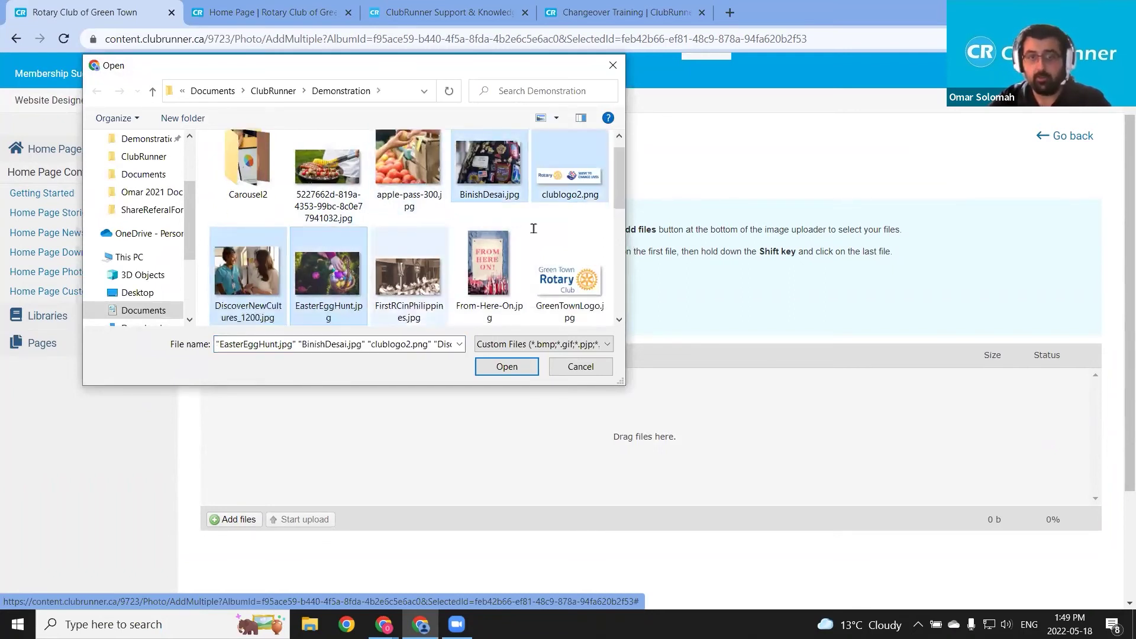
scroll(483, 213, down, 2)
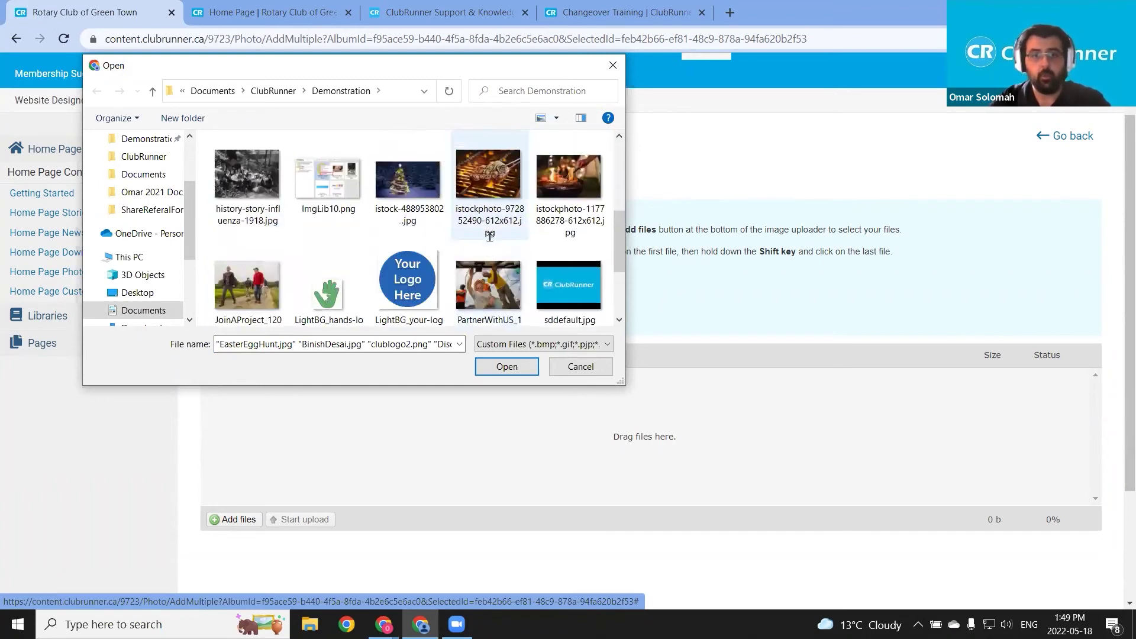
scroll(487, 213, up, 1)
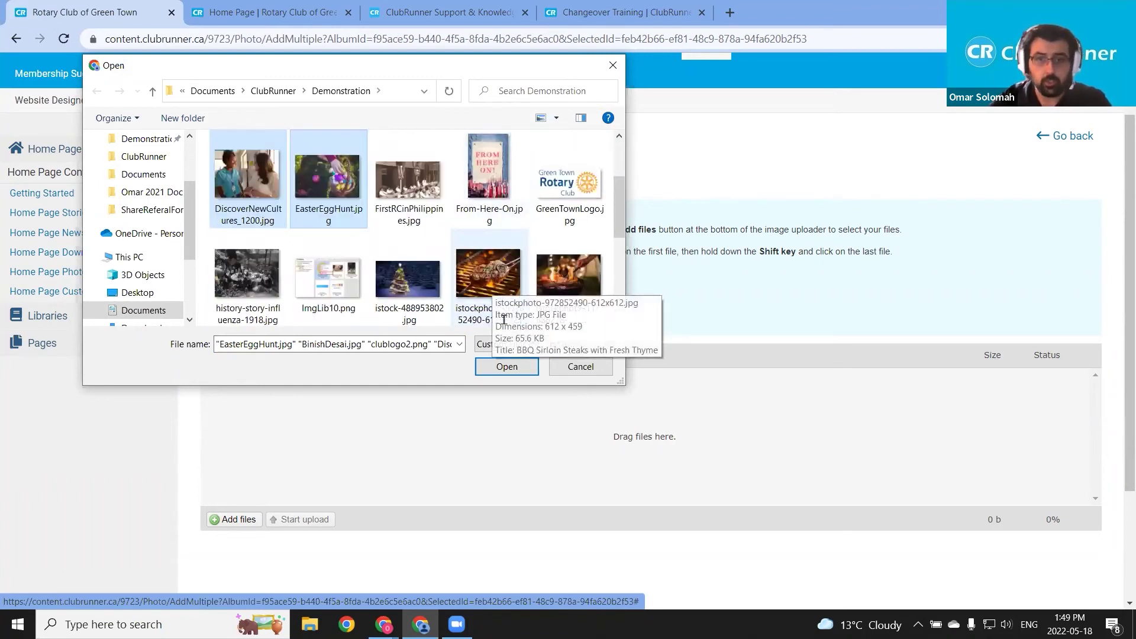
ctrl+click(492, 279)
ctrl+click(563, 272)
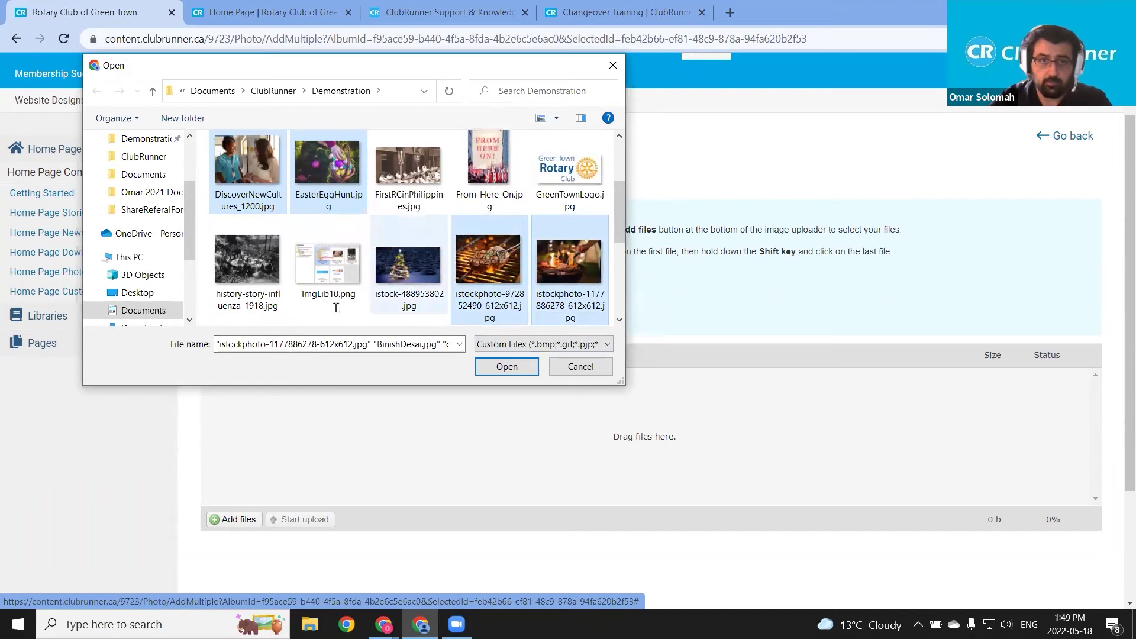
scroll(408, 270, down, 1)
ctrl+click(409, 269)
Queue the seven selected photos (630 KB) and start uploading them
scroll(447, 298, up, 1)
scroll(447, 298, up, 1)
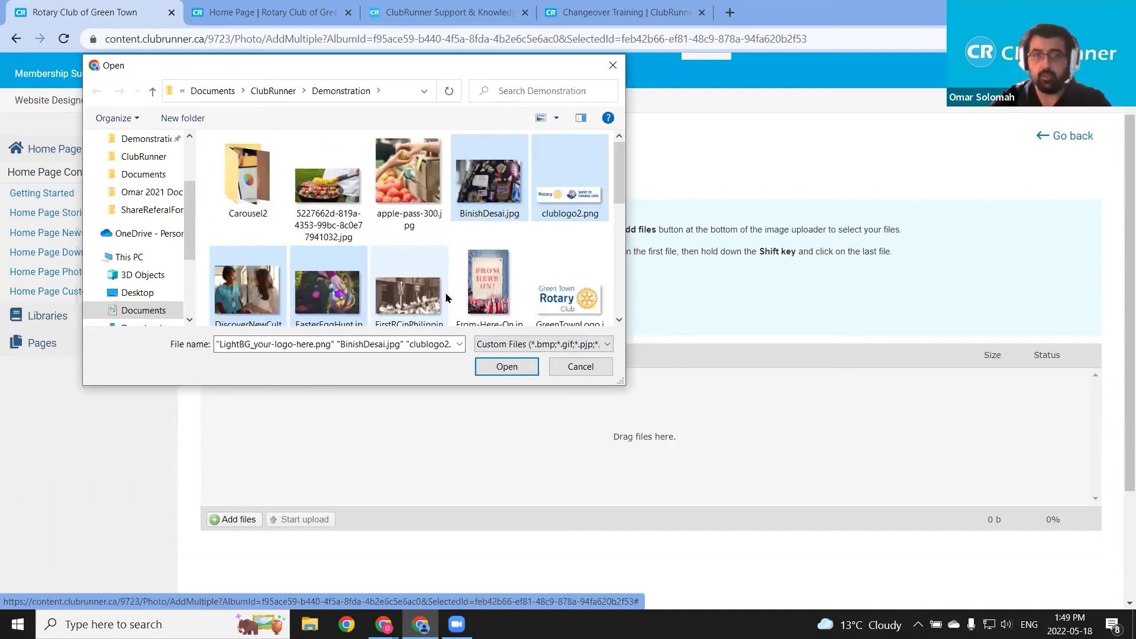
click(506, 367)
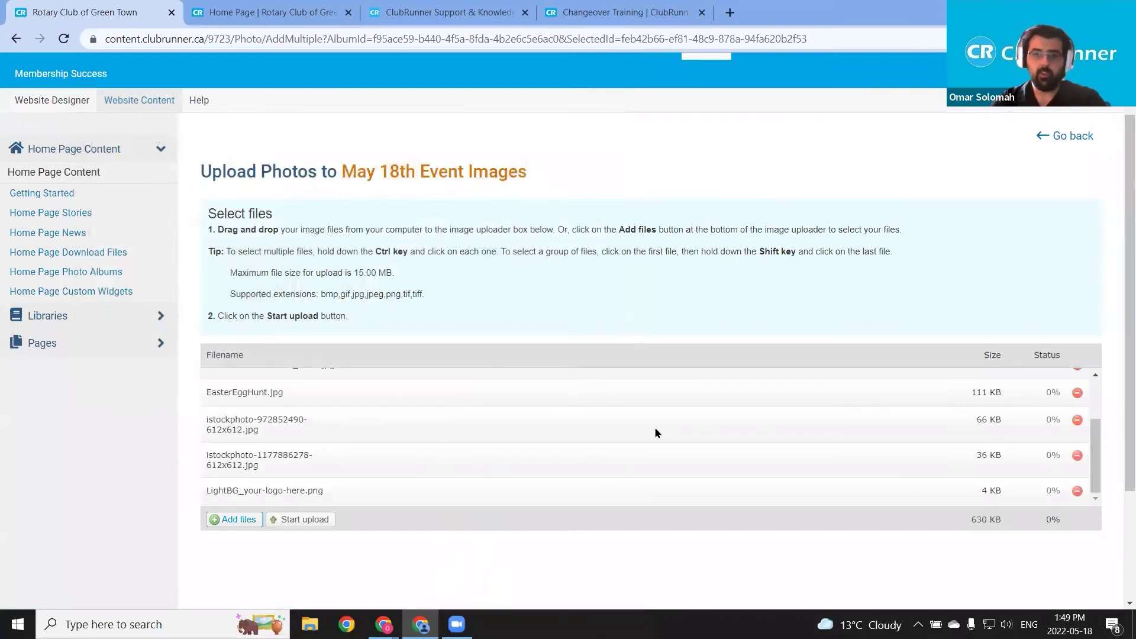
scroll(659, 428, up, 2)
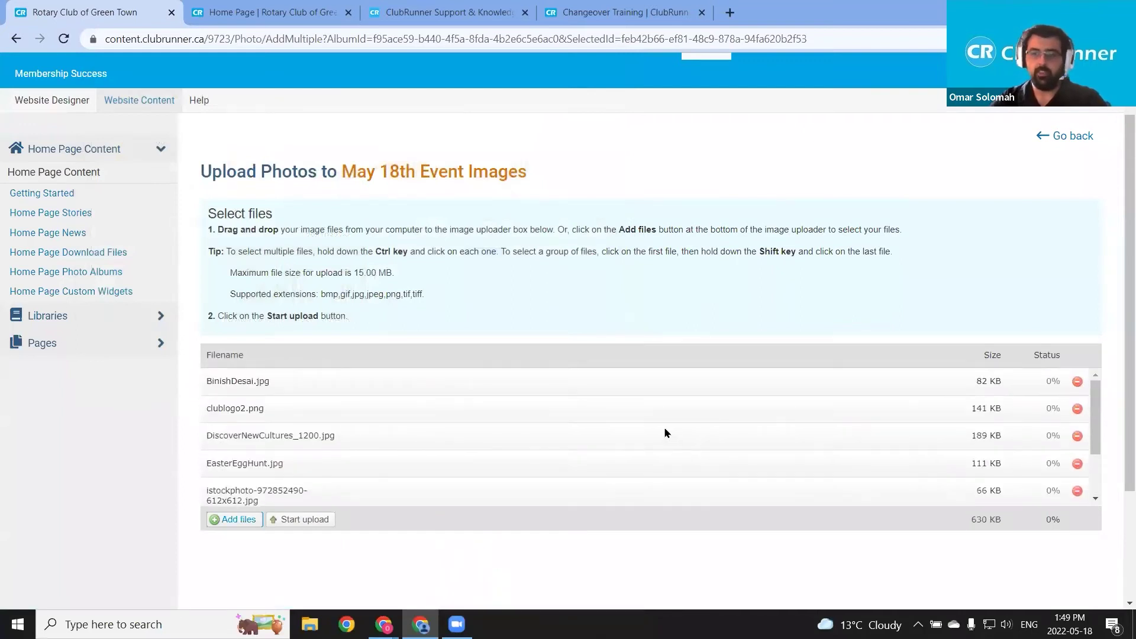
click(330, 523)
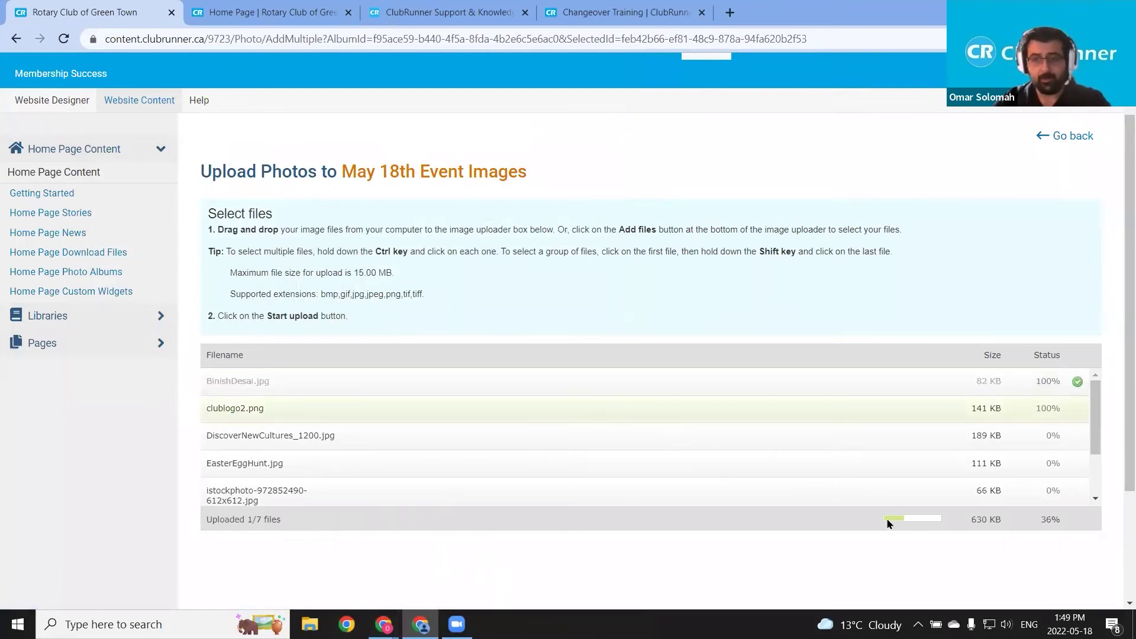
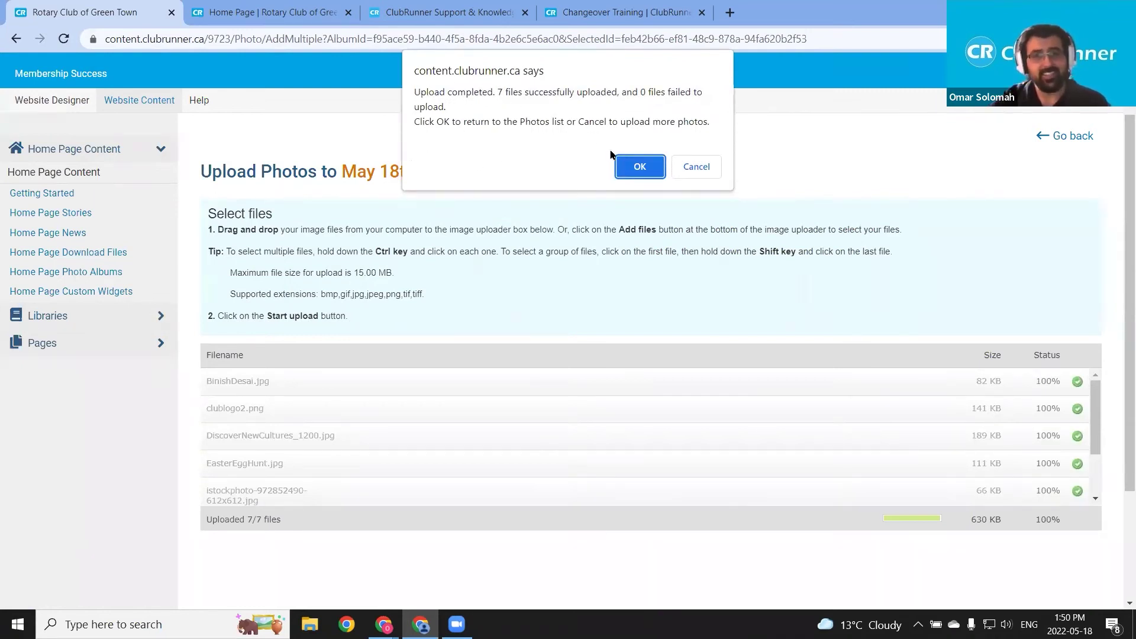
Dismiss the upload-complete alert and review the seven photos now in the May 18th Event Images album
click(640, 168)
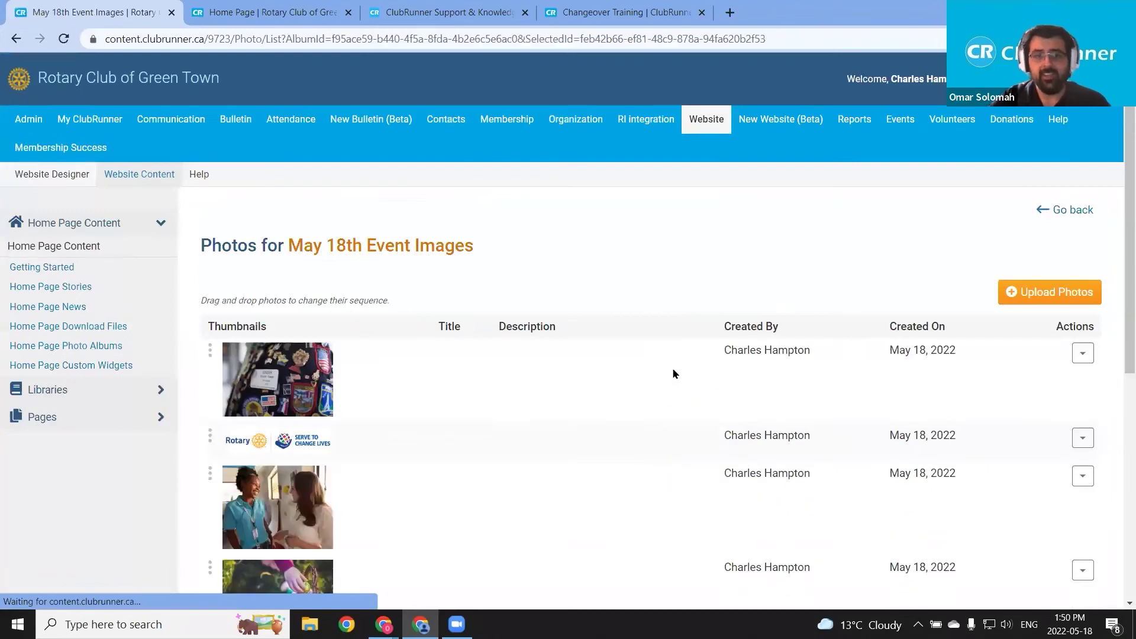
scroll(472, 251, down, 6)
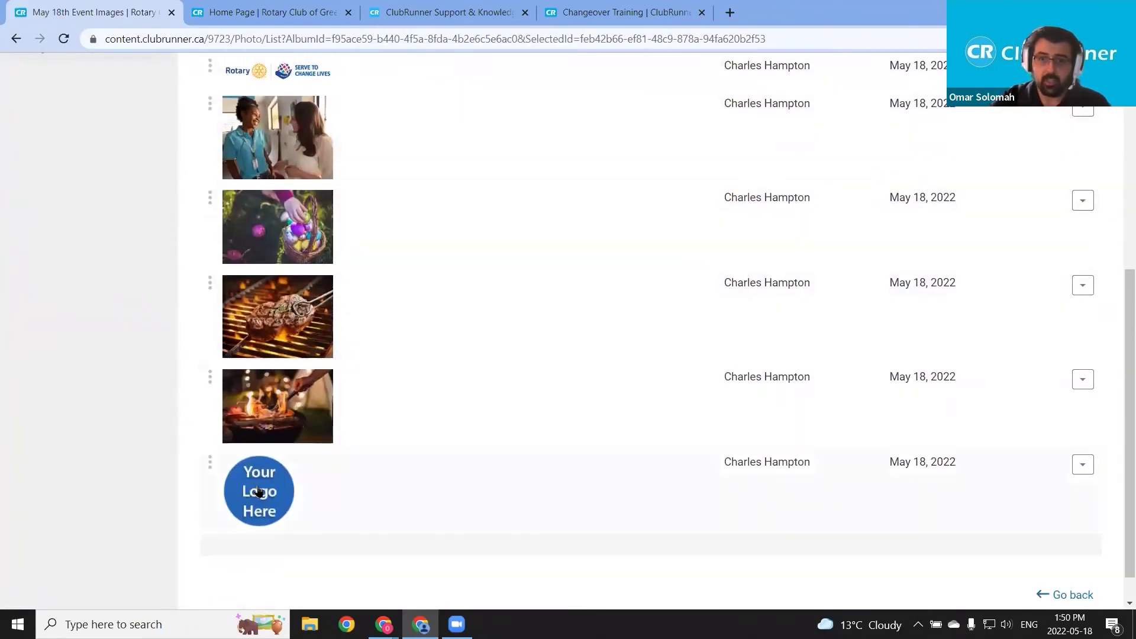
scroll(258, 491, up, 7)
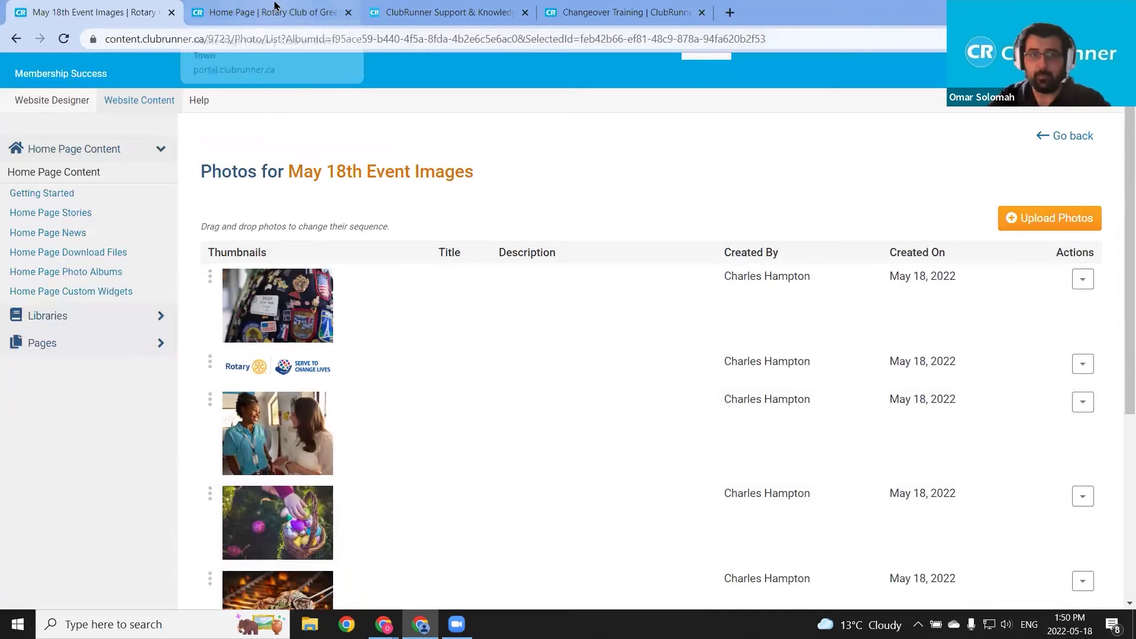
Reload the club's public home page so the new album appears
click(279, 6)
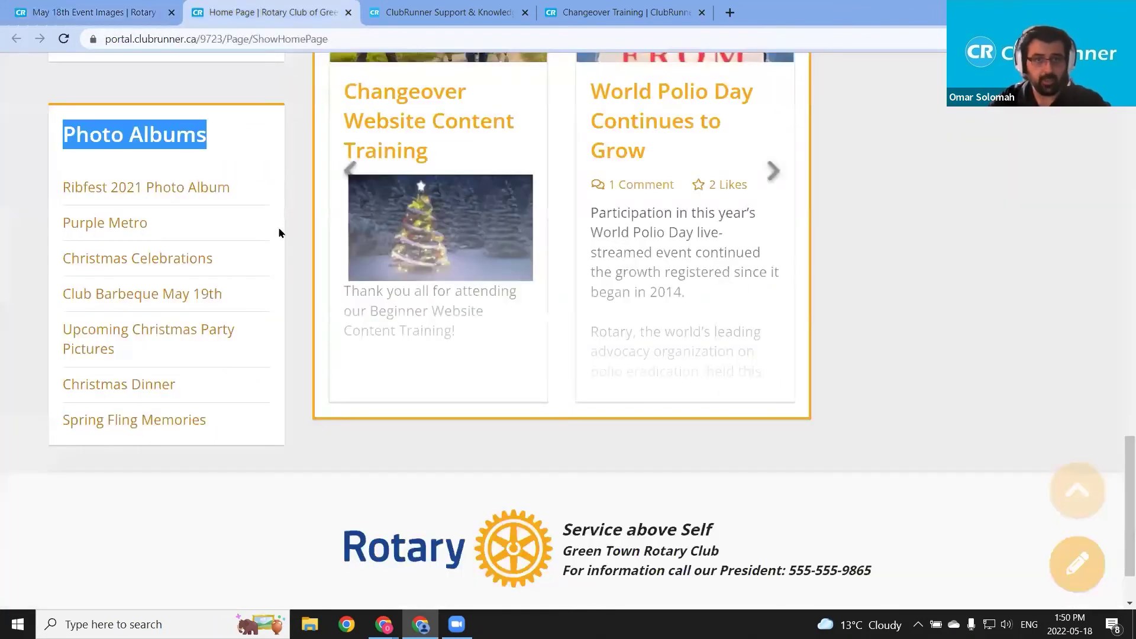
scroll(173, 320, up, 3)
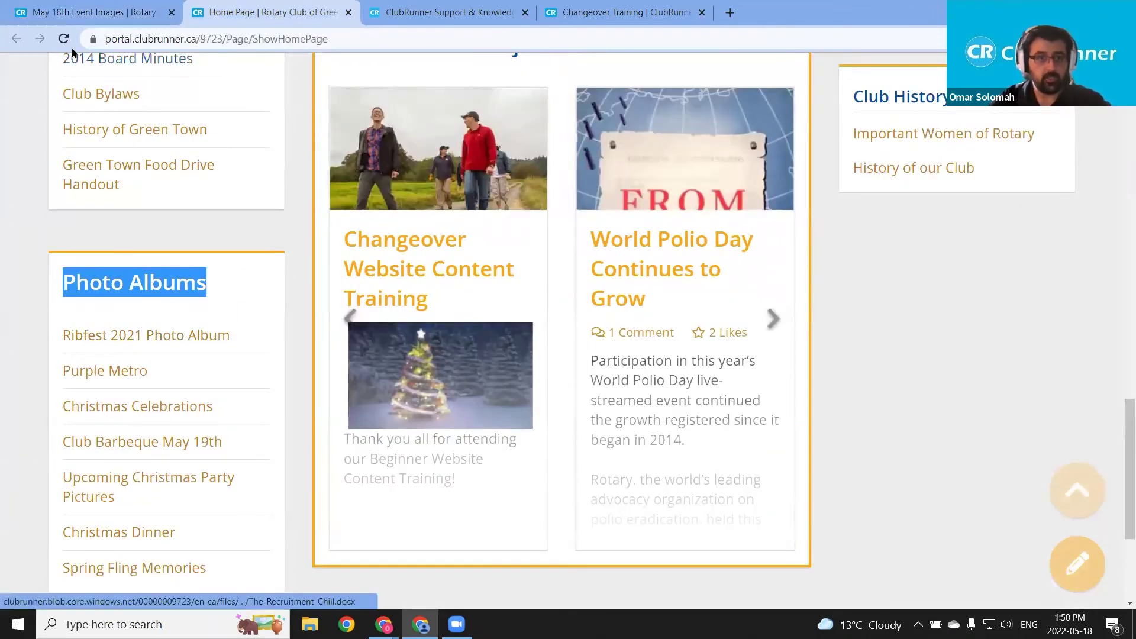
click(64, 41)
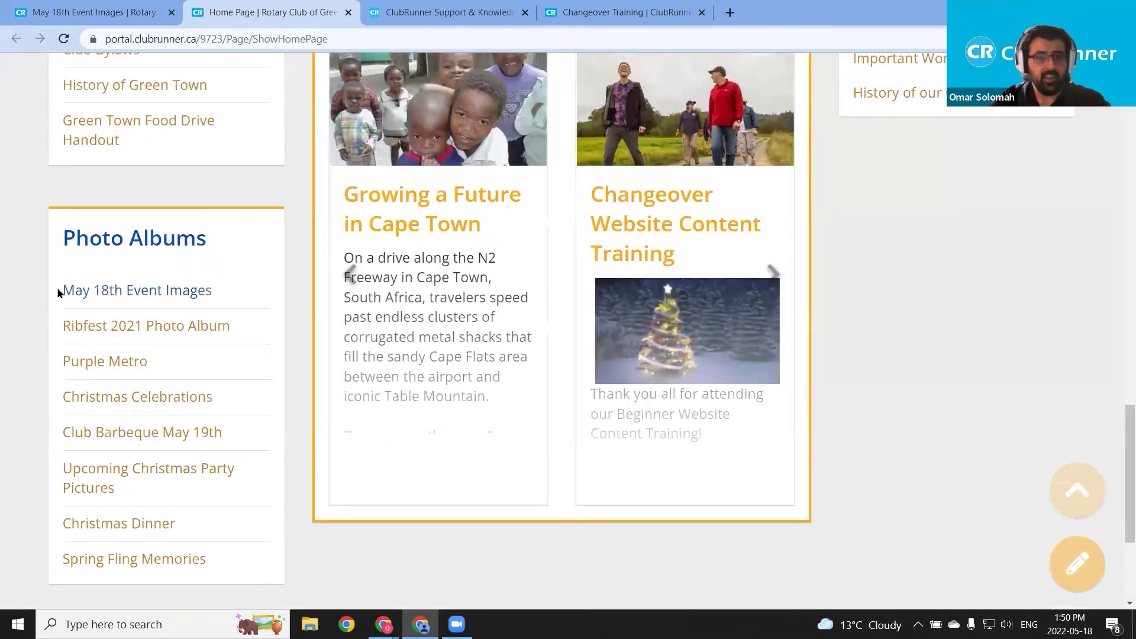
Open the May 18th Event Images album from Photo Albums and browse its seven photos
drag(229, 300, 14, 364)
click(12, 428)
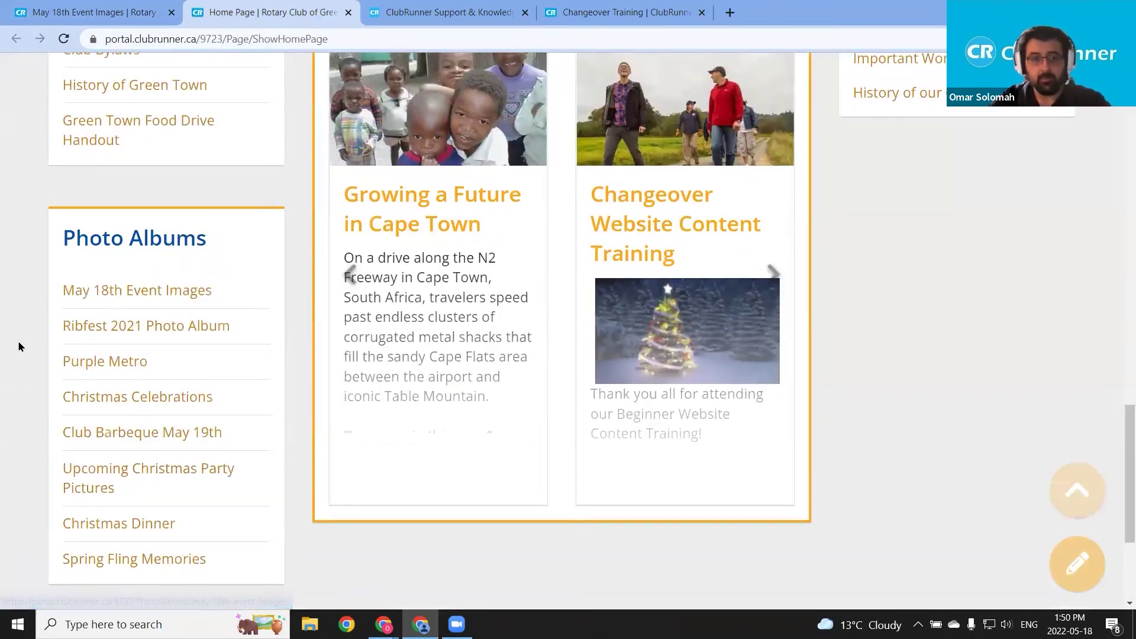
click(112, 294)
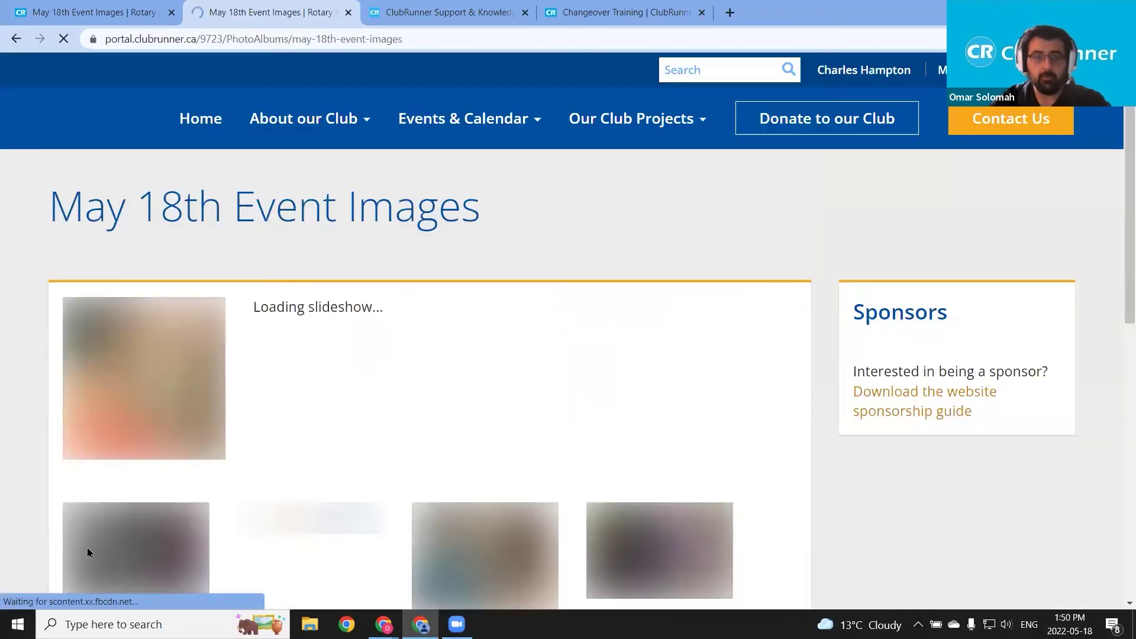
scroll(286, 350, down, 1)
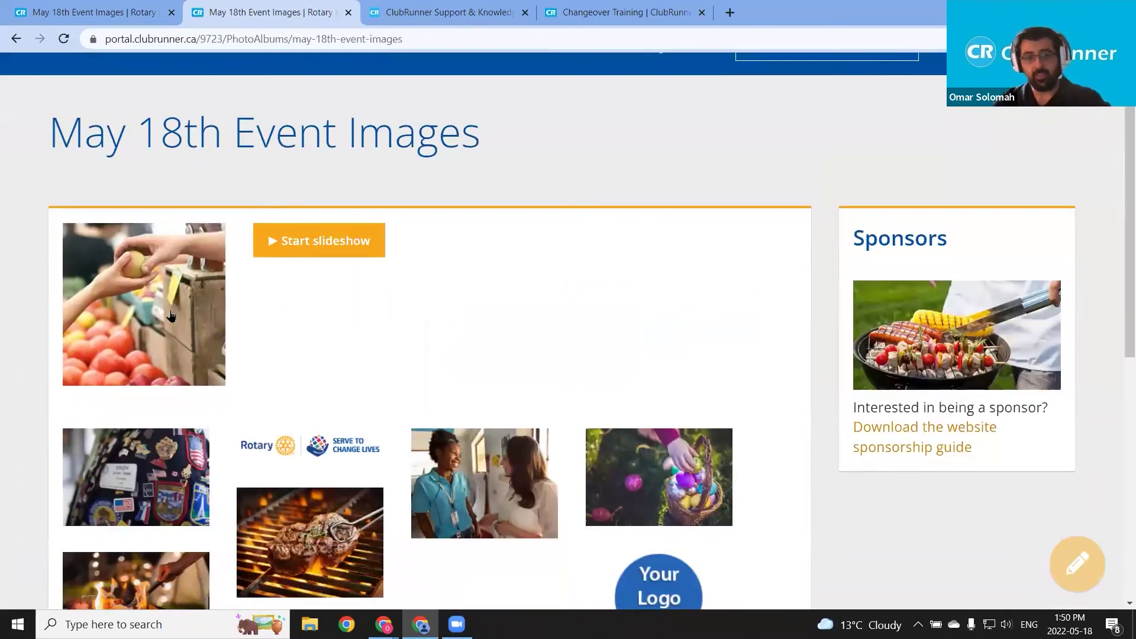
scroll(177, 318, down, 2)
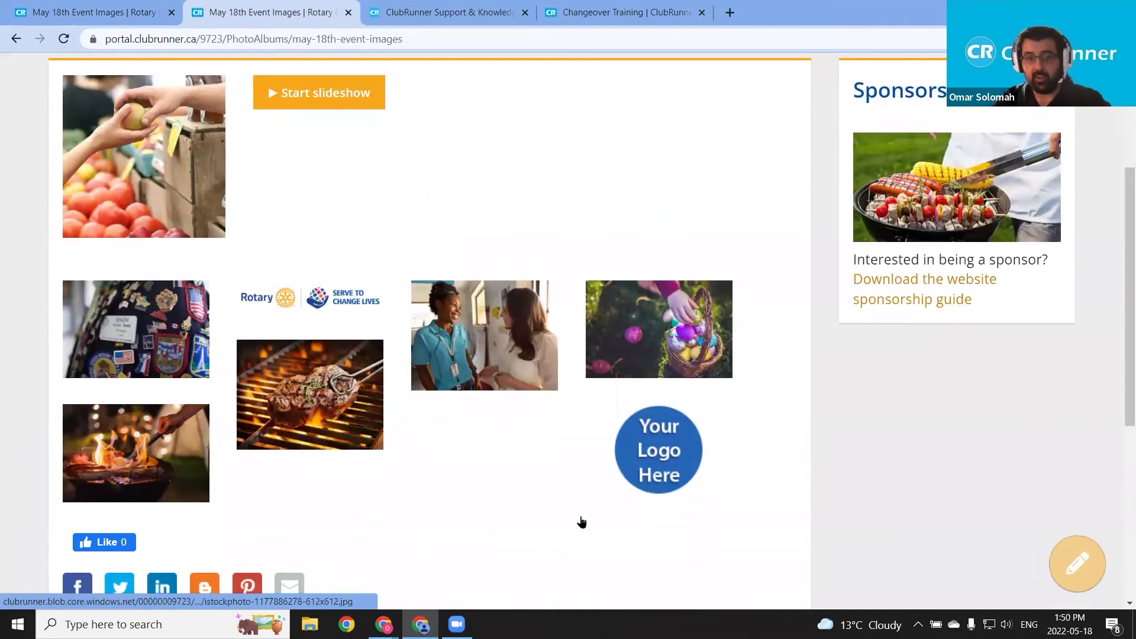
scroll(415, 384, up, 2)
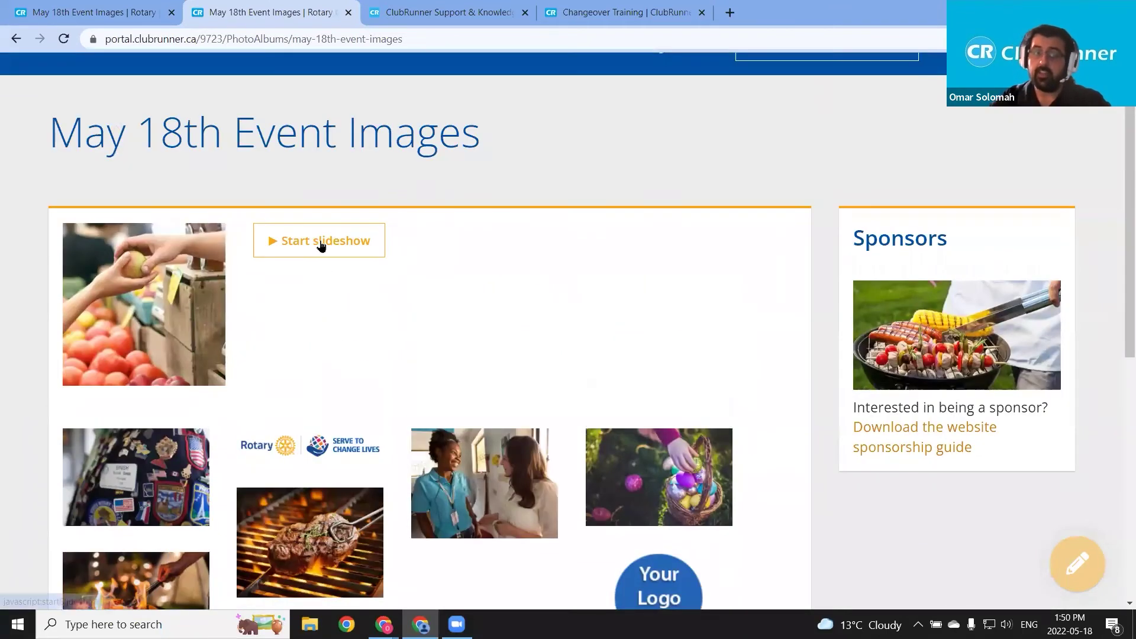
click(327, 248)
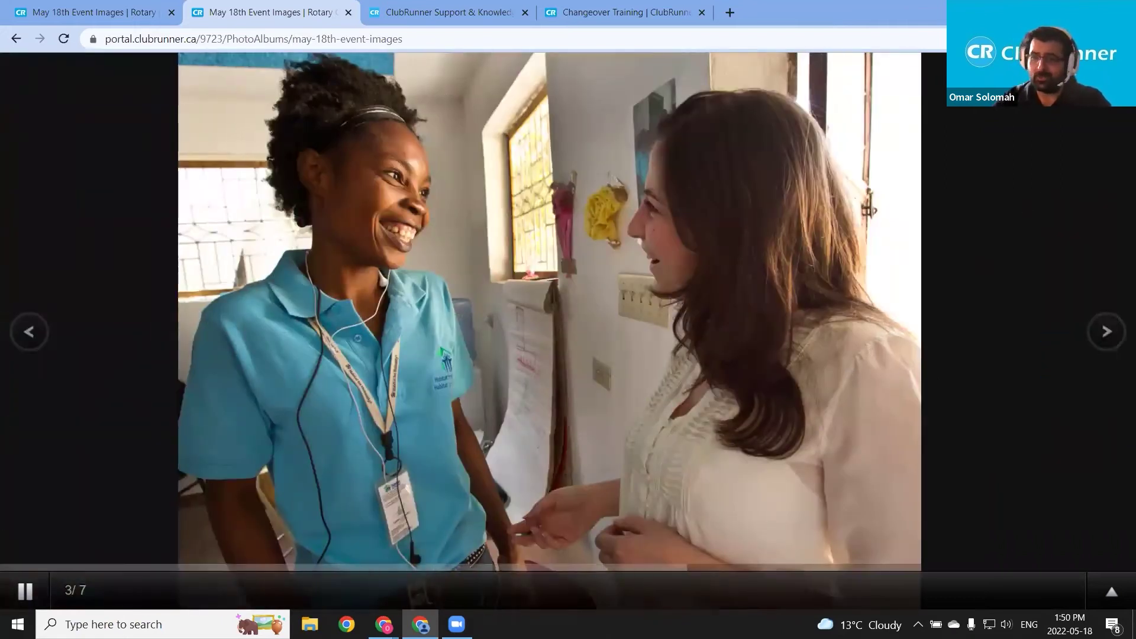
key(F5)
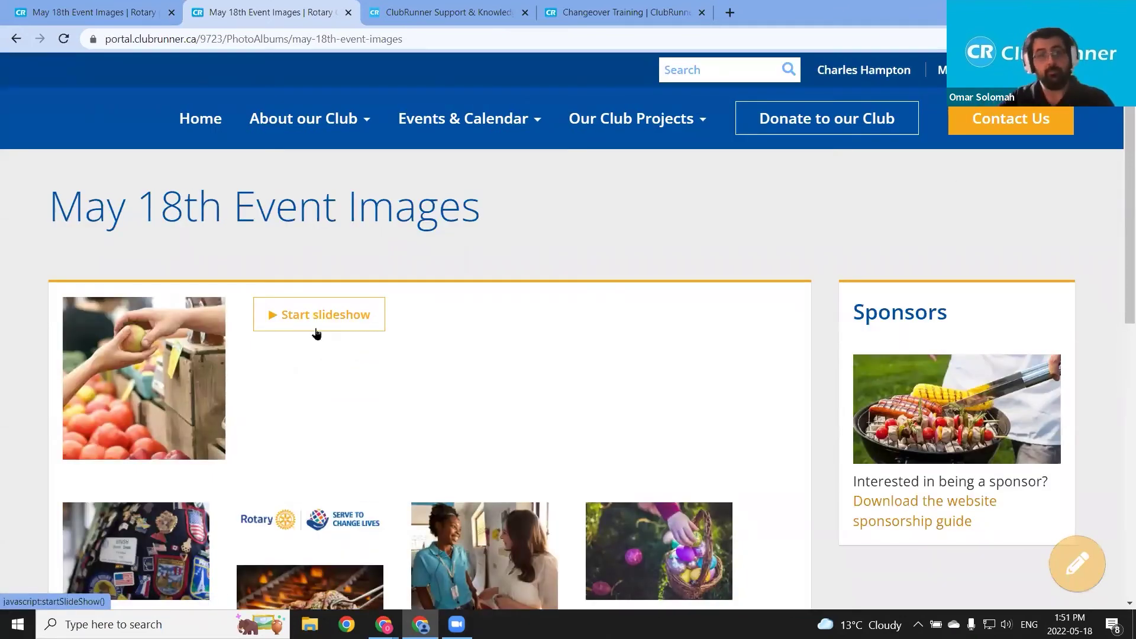
Return to the club home page and scroll through it
click(195, 117)
scroll(170, 406, down, 15)
scroll(170, 406, down, 8)
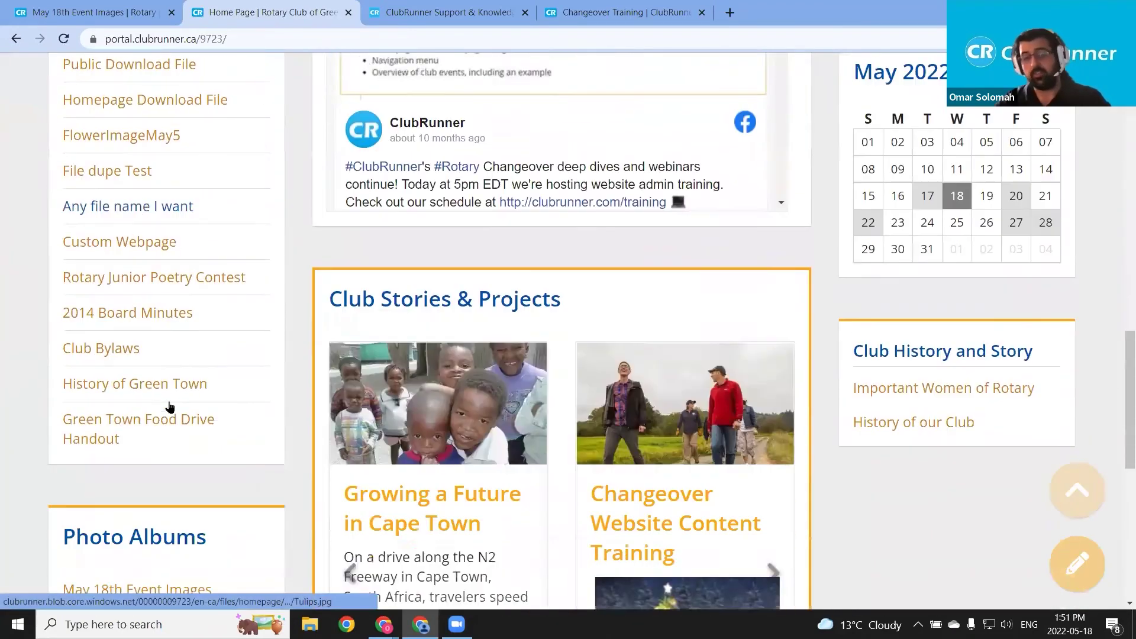
scroll(150, 536, up, 20)
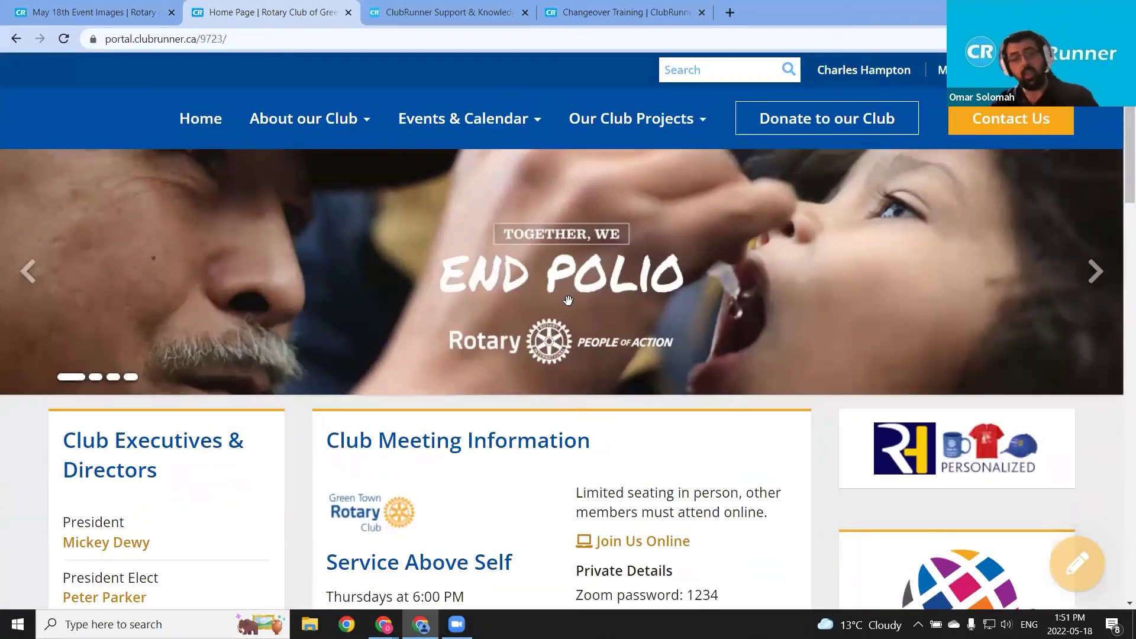
Open About our Club > Photo Albums and review the list, with May 18th Event Images at the top
mouse_move(628, 138)
mouse_move(352, 130)
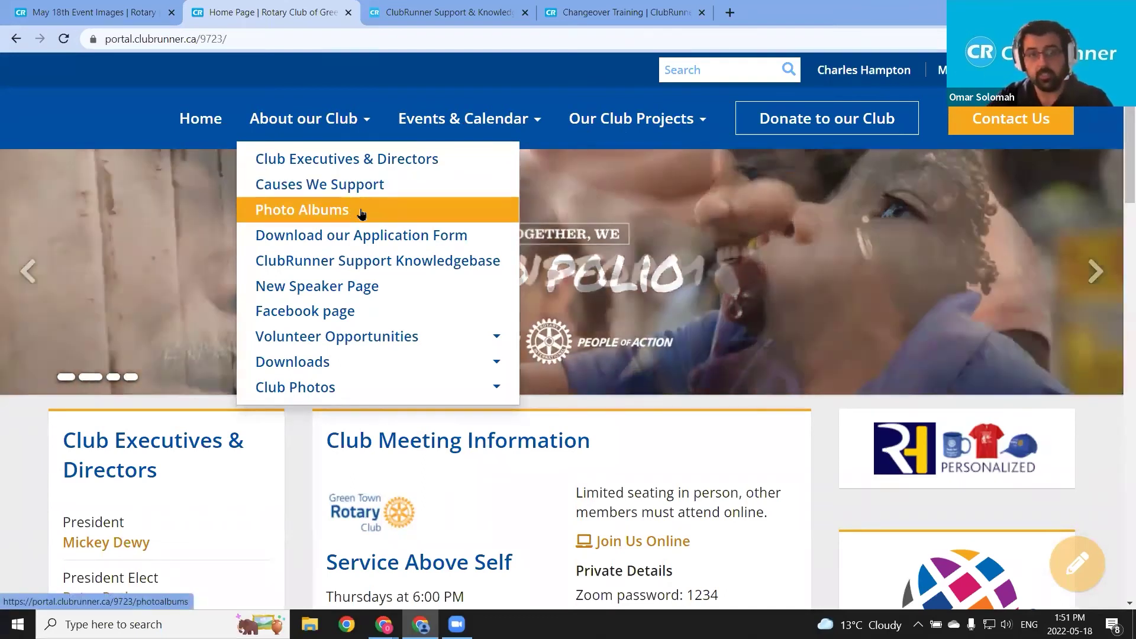
click(331, 219)
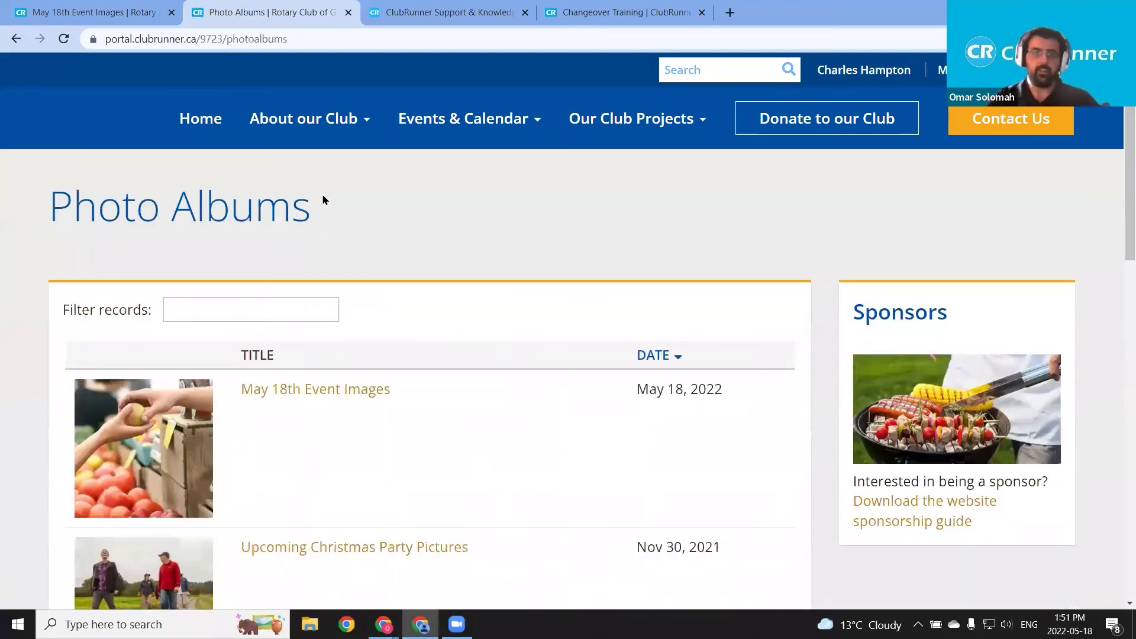
drag(289, 39, 224, 39)
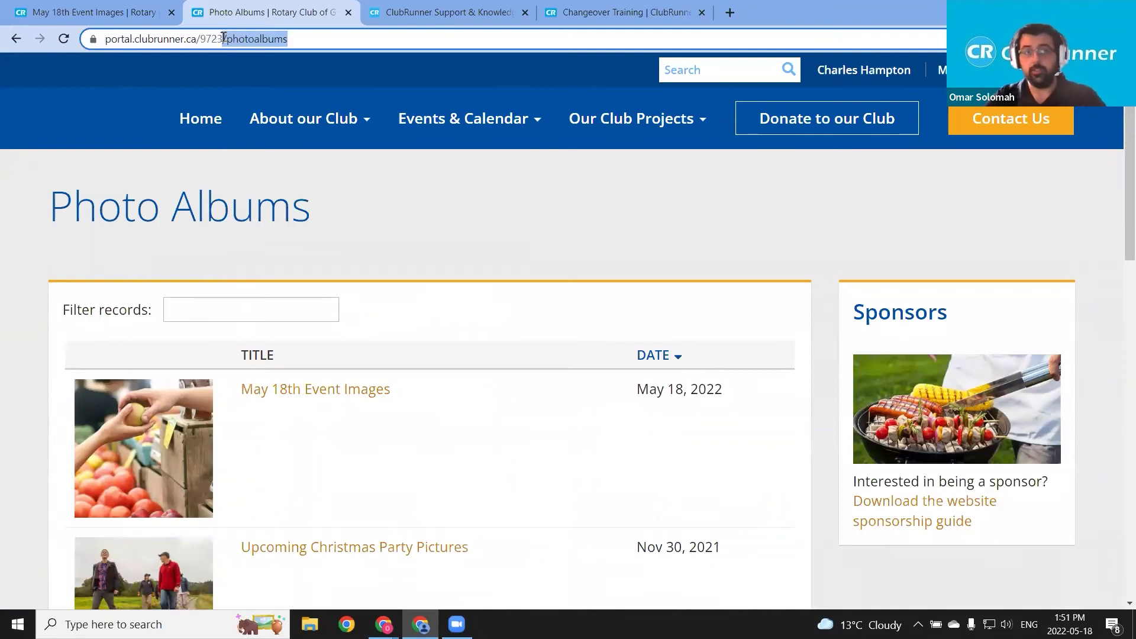
click(489, 155)
scroll(489, 155, down, 1)
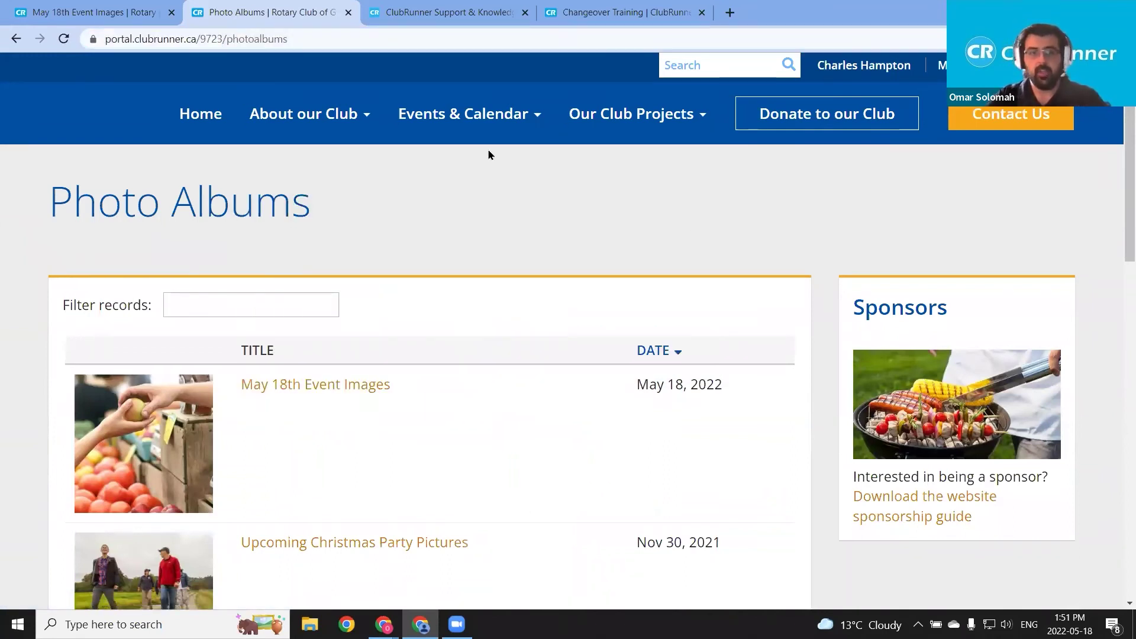
scroll(489, 155, down, 6)
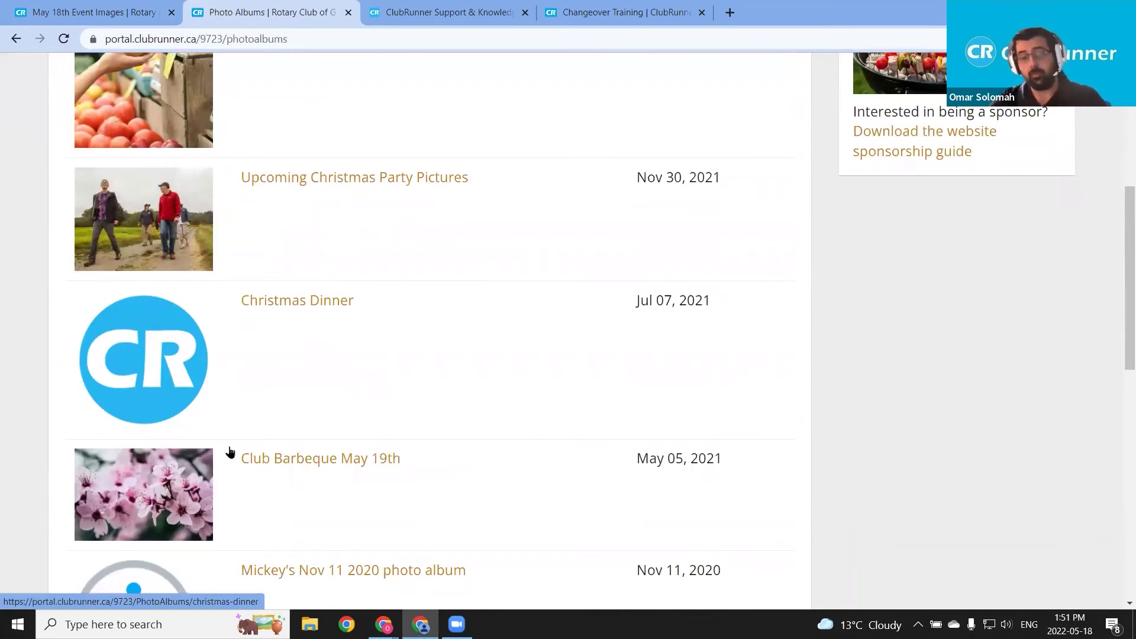
scroll(290, 471, up, 6)
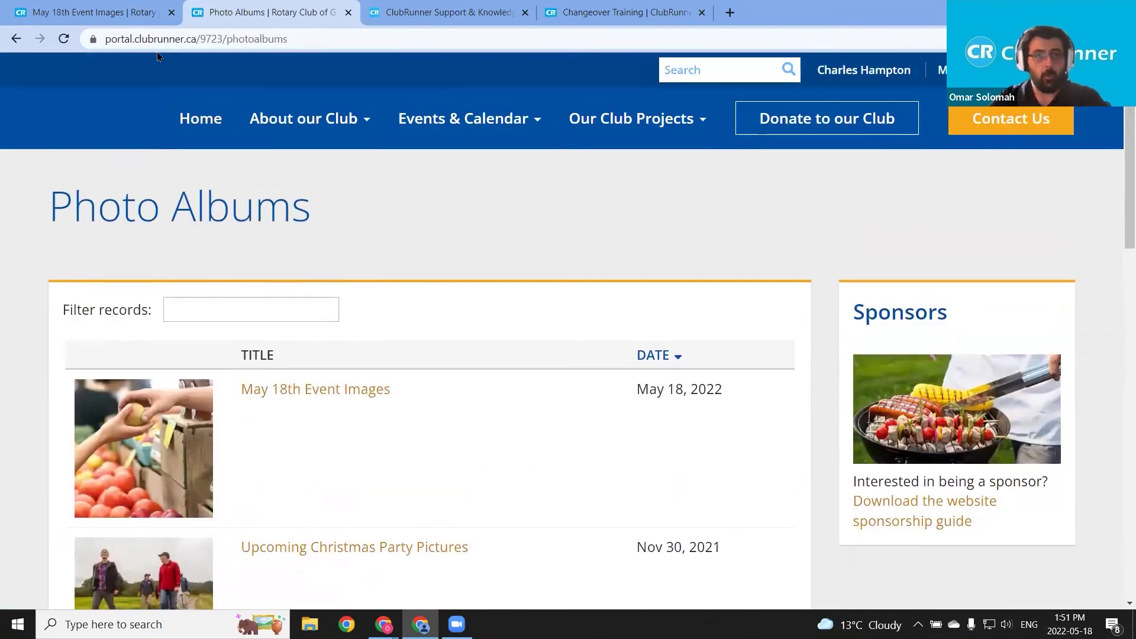
Go back from the album's admin photo list to the Photo Album Library
click(137, 14)
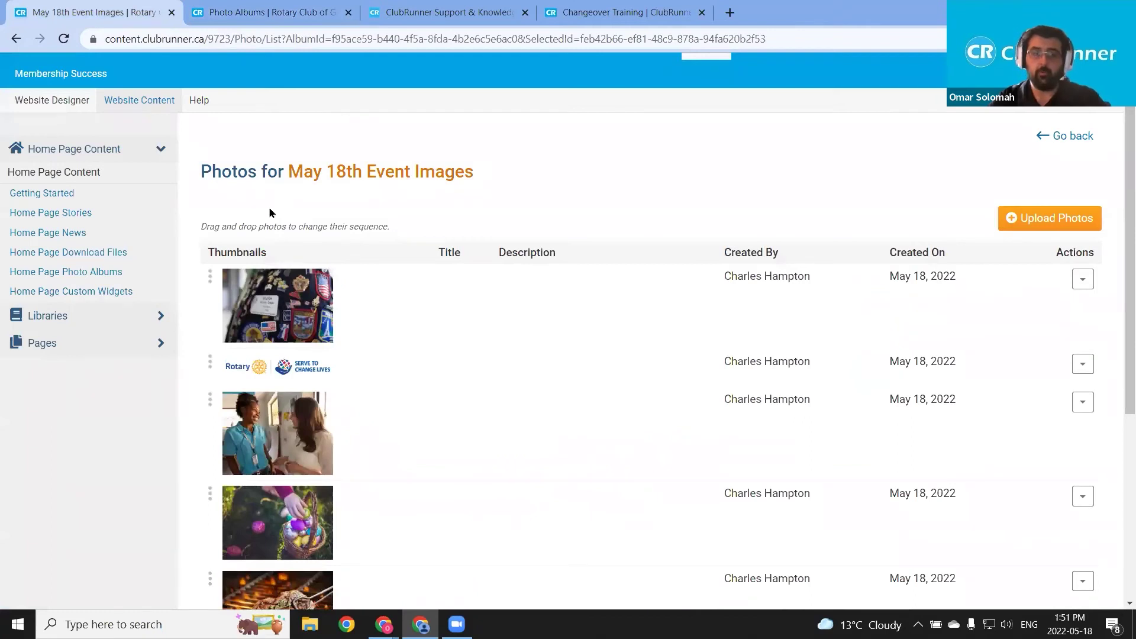
click(1050, 135)
scroll(713, 200, down, 1)
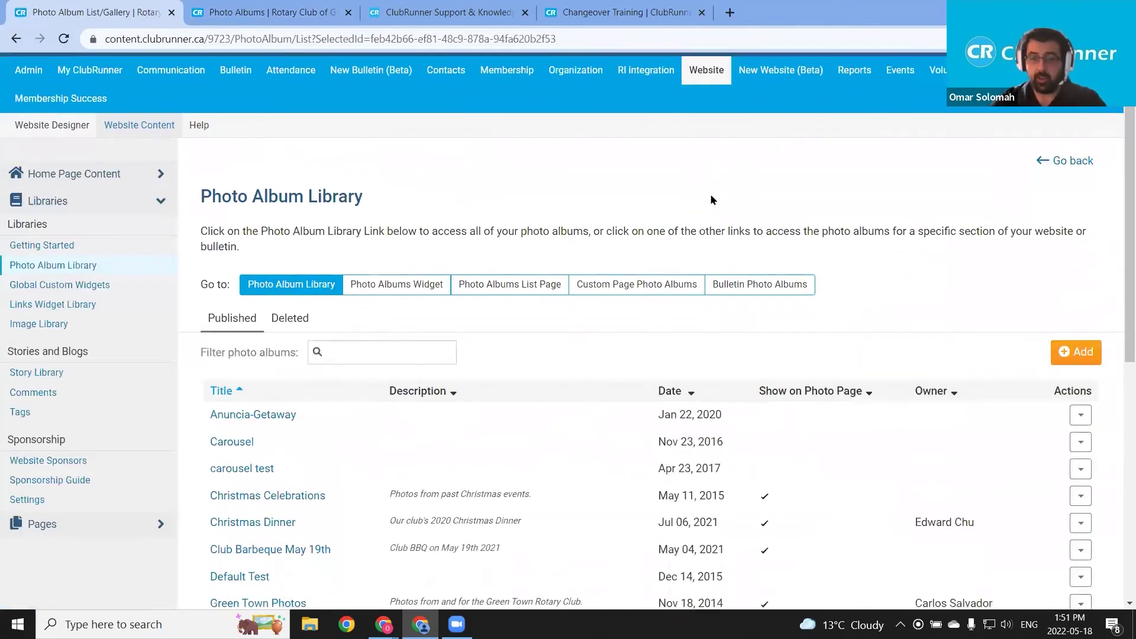
Open the Photo Albums List Page section and review its albums, including May 18th Event Images
click(515, 271)
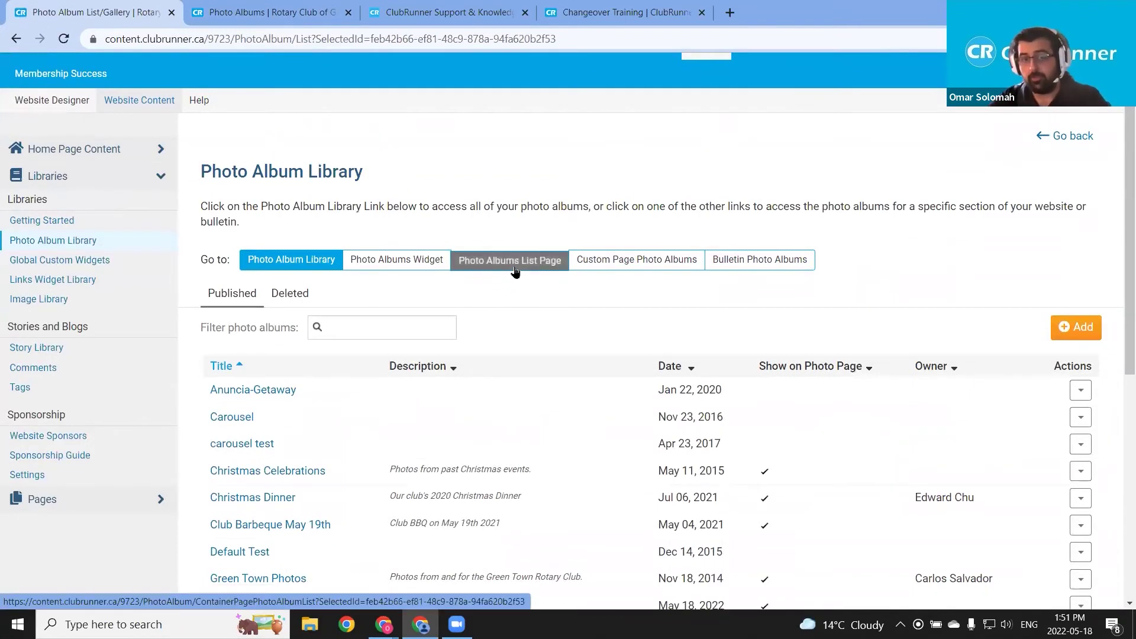
scroll(288, 277, down, 2)
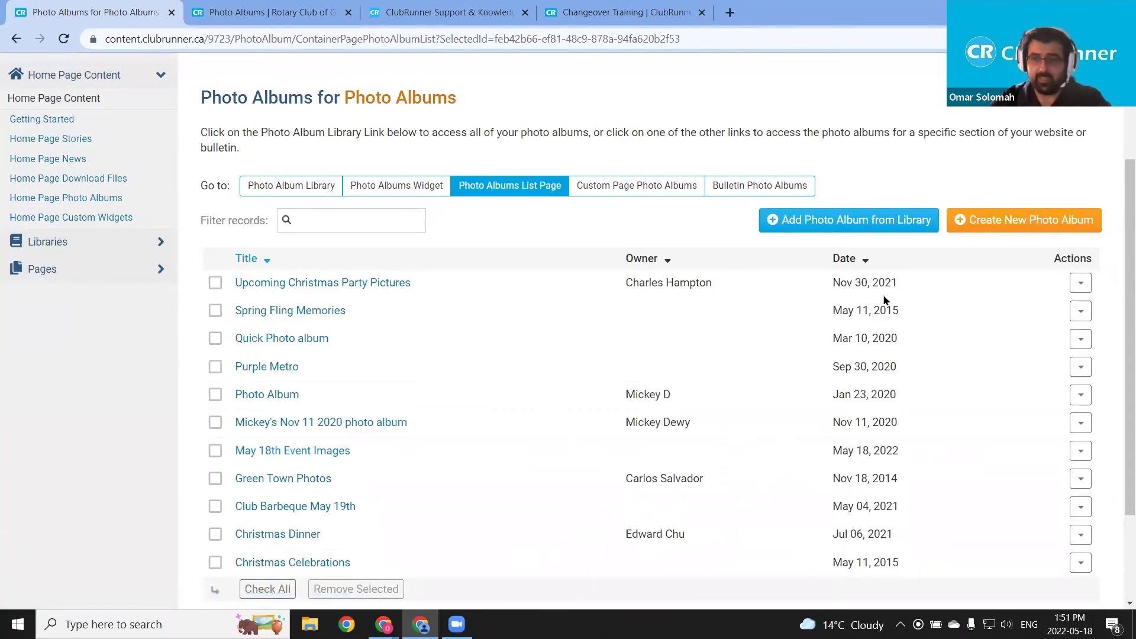
scroll(811, 430, up, 2)
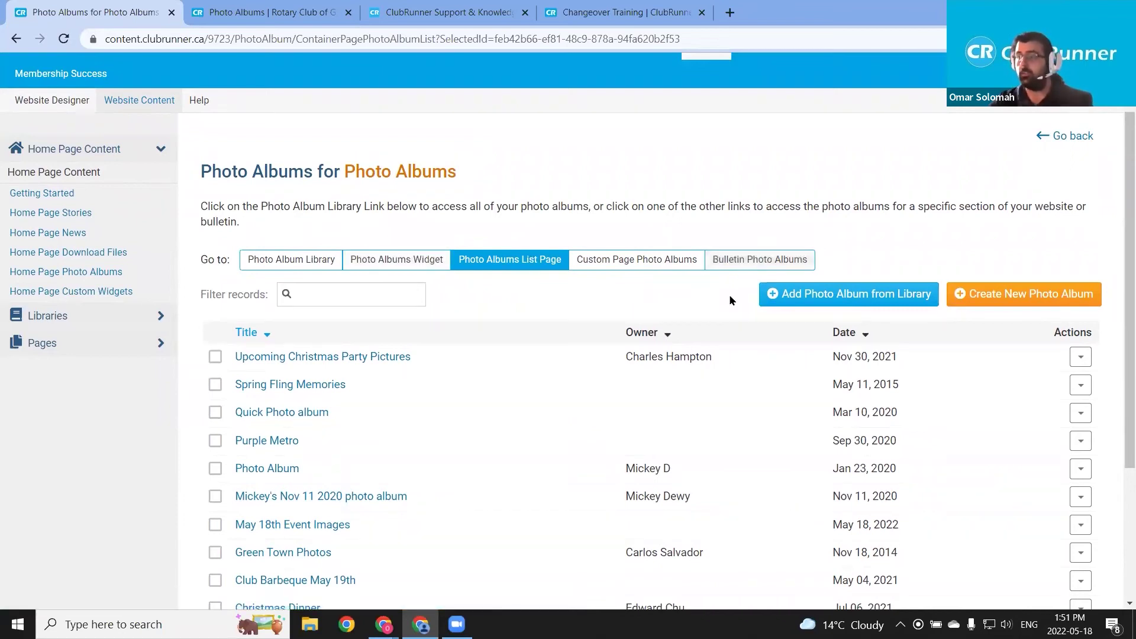
scroll(734, 303, up, 1)
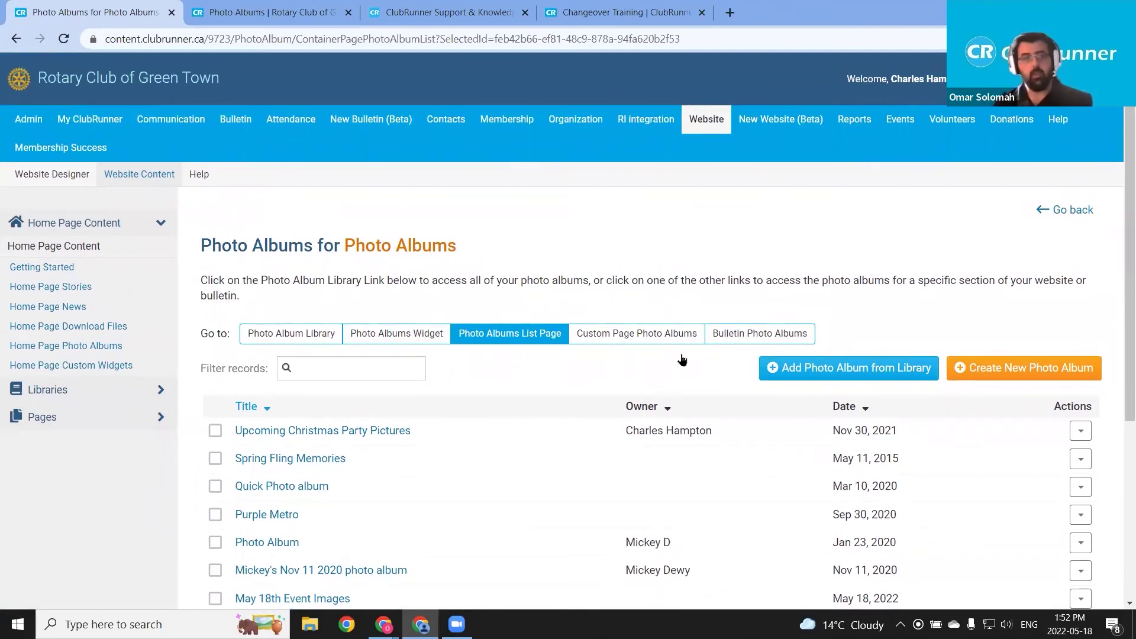
Open Events > Calendar Items (Recurring) to list the seven calendar items, including the Club Meetings
click(909, 124)
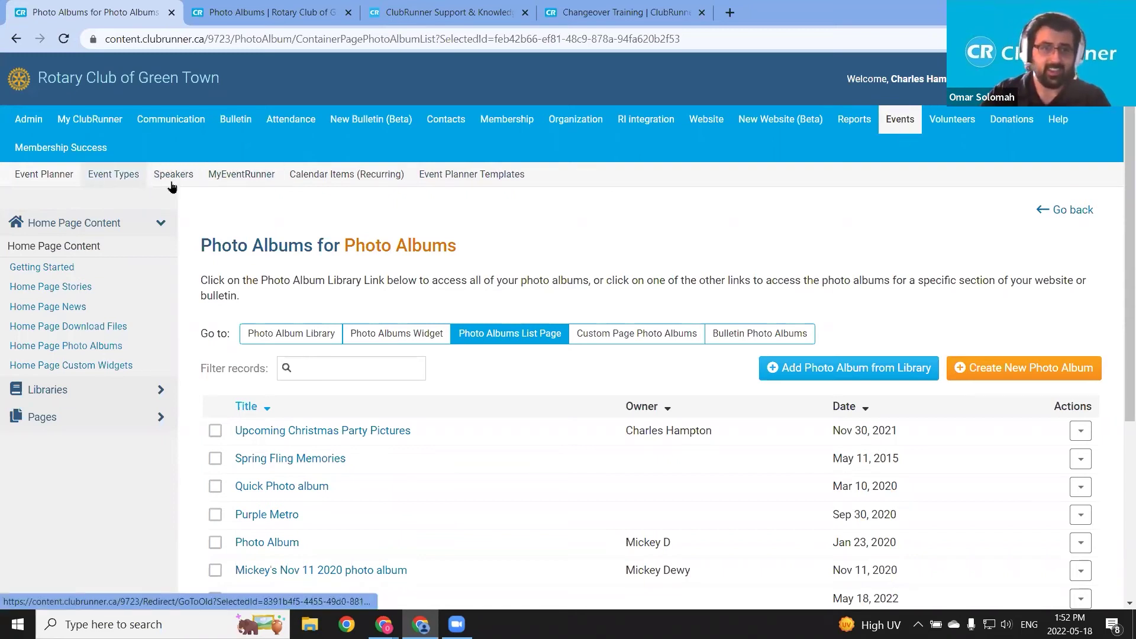
click(350, 179)
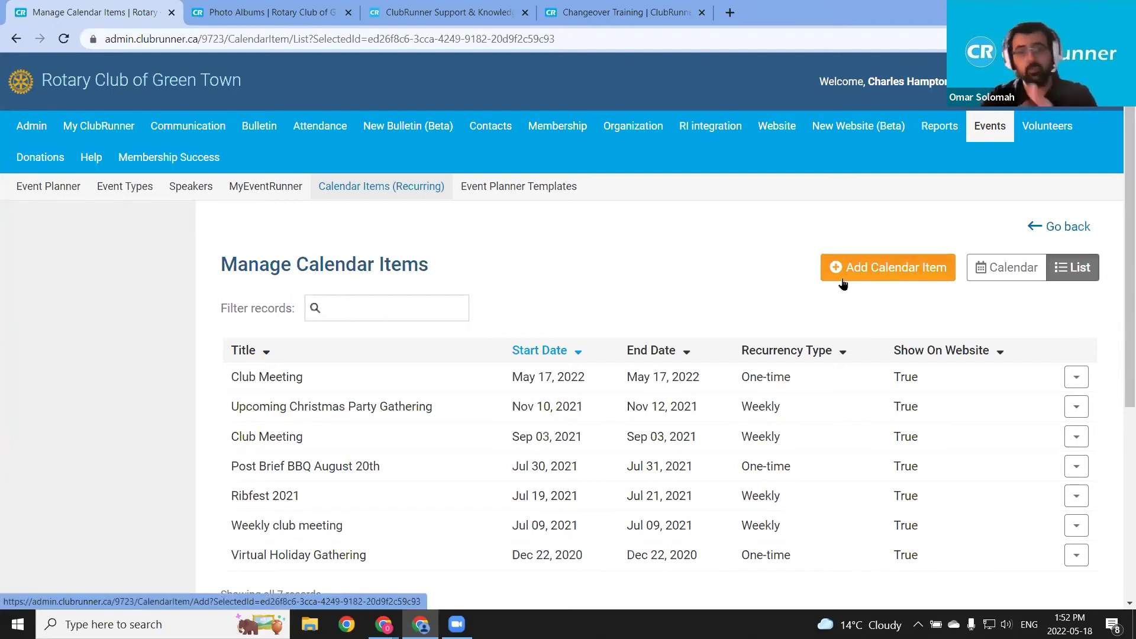
Start a new calendar item titled 'Event Upcoming on May 27th'
click(883, 278)
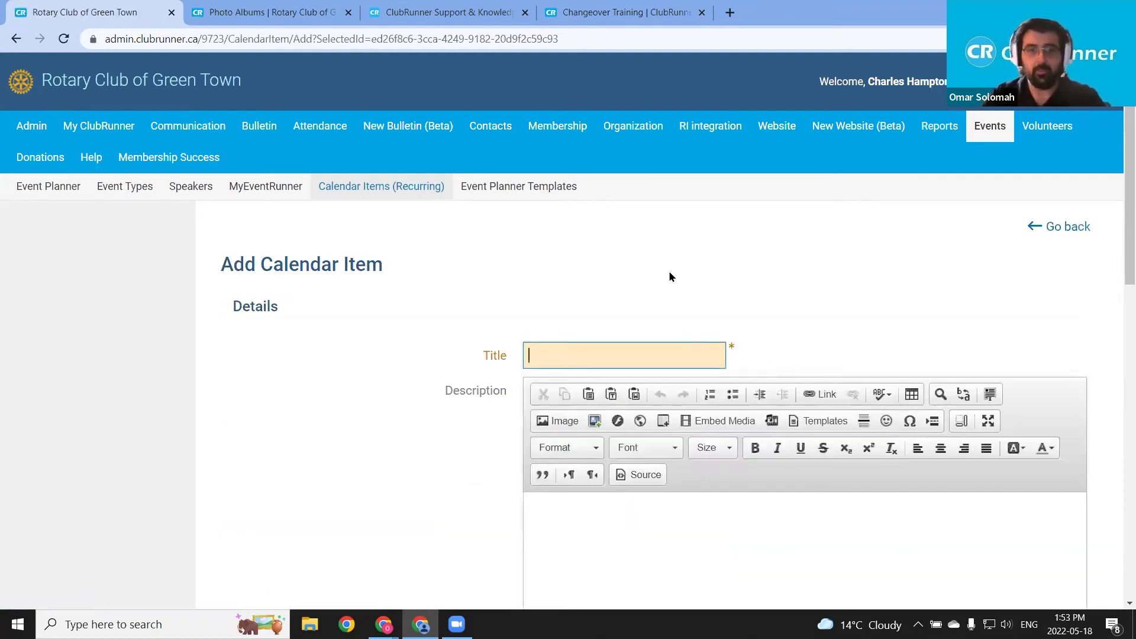
scroll(666, 267, down, 2)
text(M)
key(BackSpace)
text(Event o)
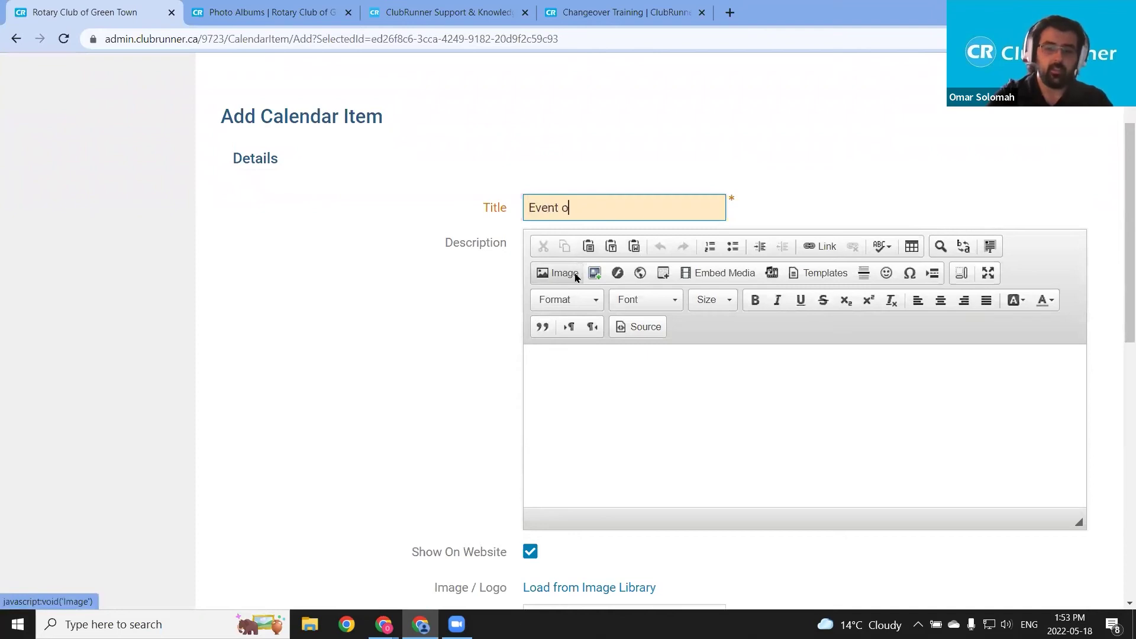
key(BackSpace)
text(Upcm)
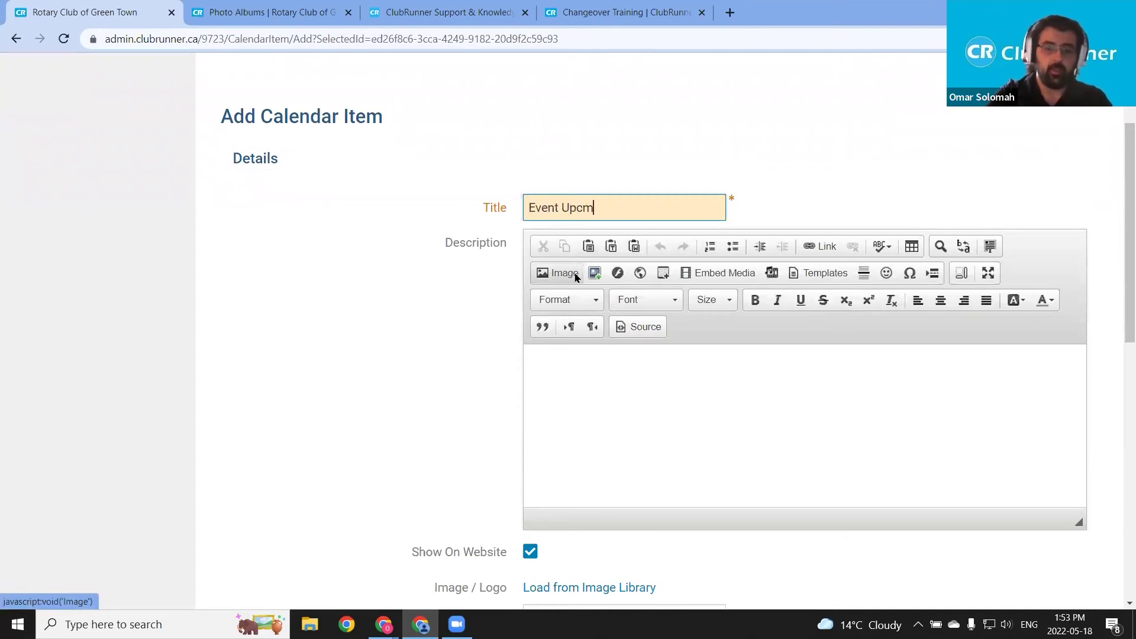
key(BackSpace)
text(oming on )
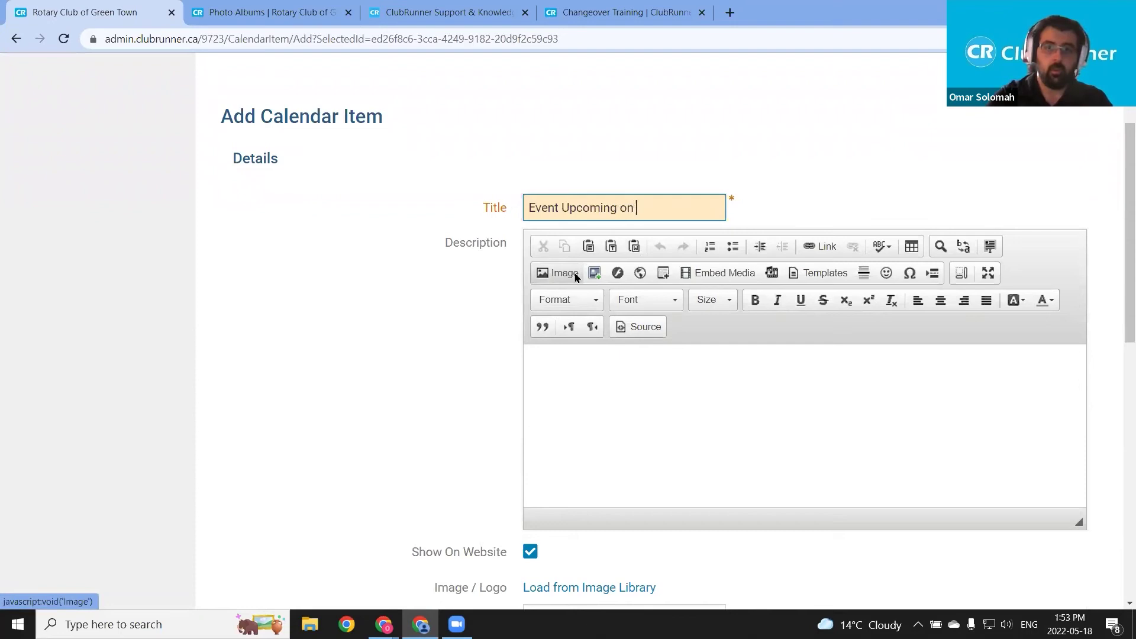
text(May 27th)
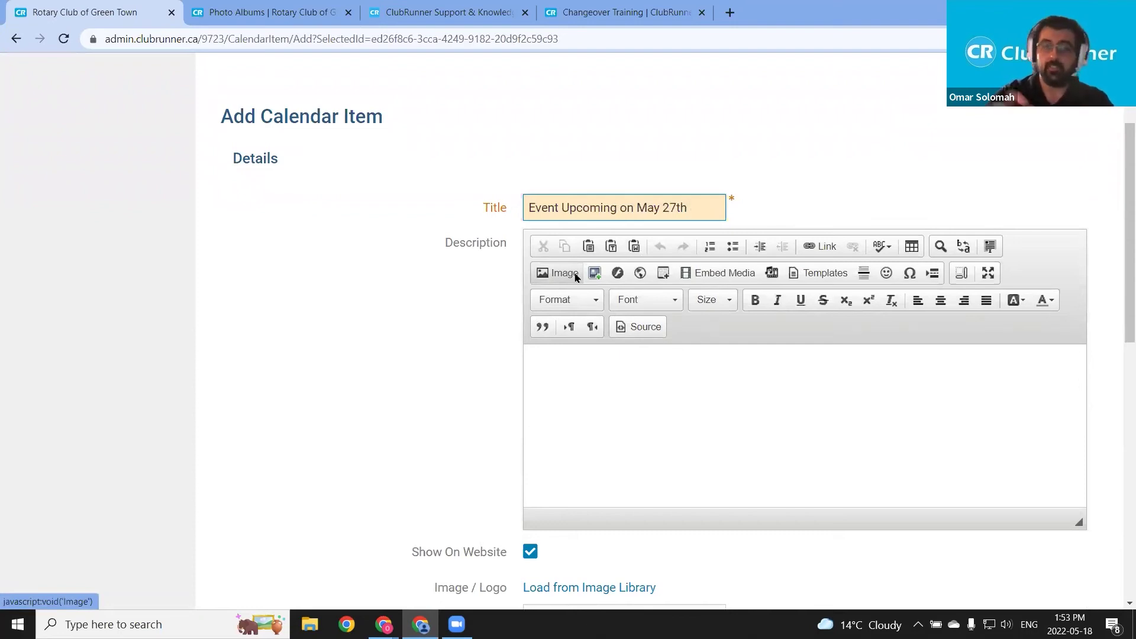
Write the description 'Be sure to check out our Fish Fry registration page here!' and select its end
click(634, 422)
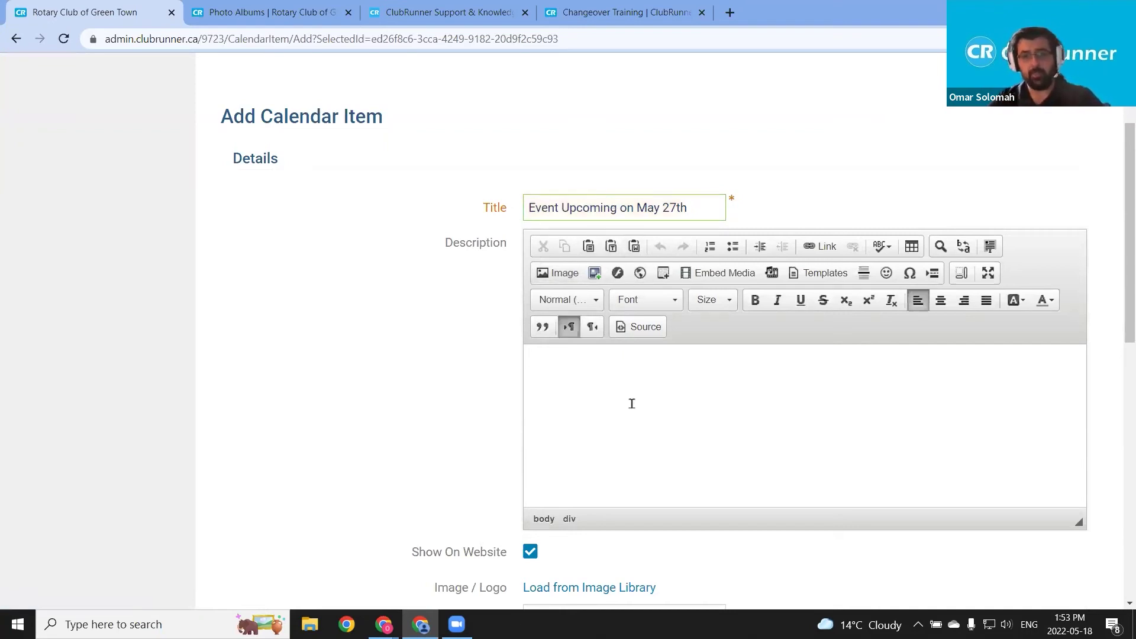
text(Be sure to check out)
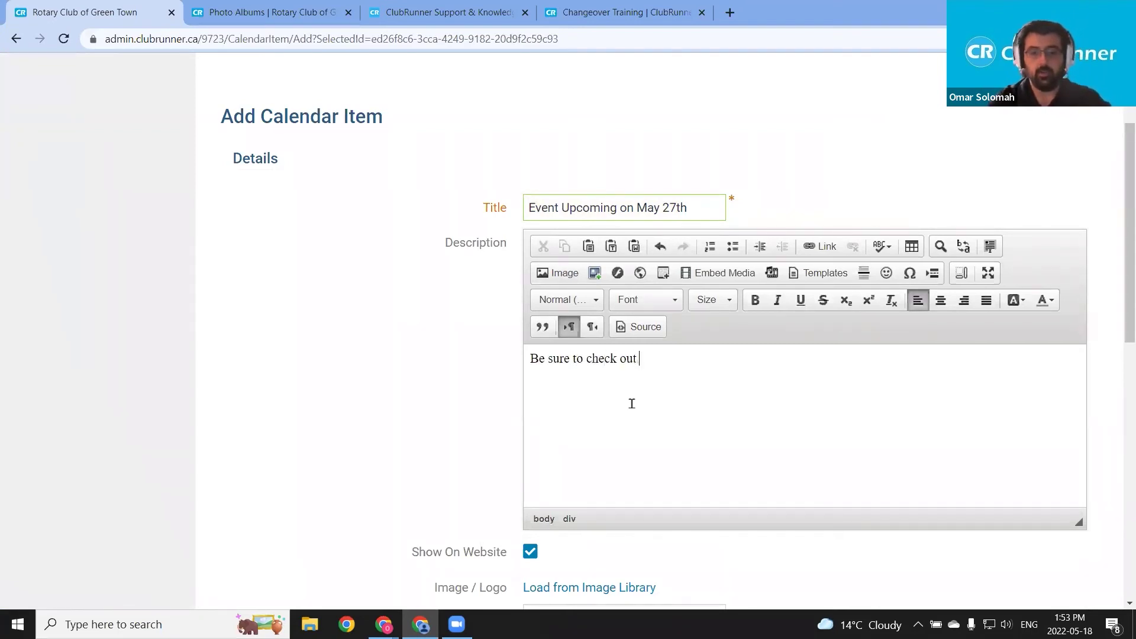
text( our Fis)
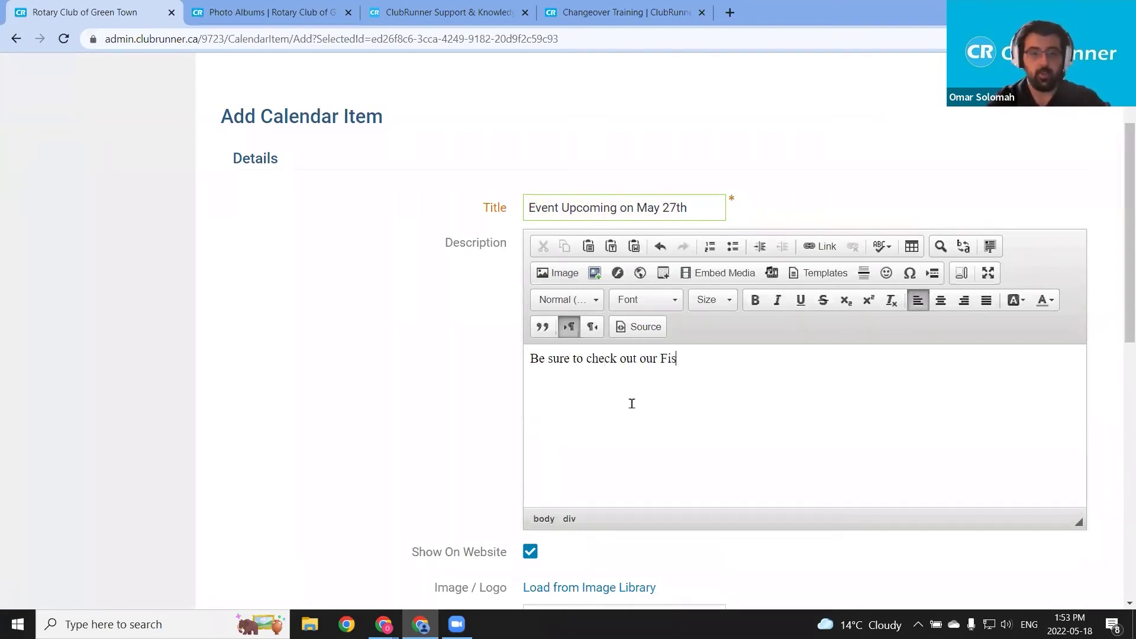
text(h Fry regist)
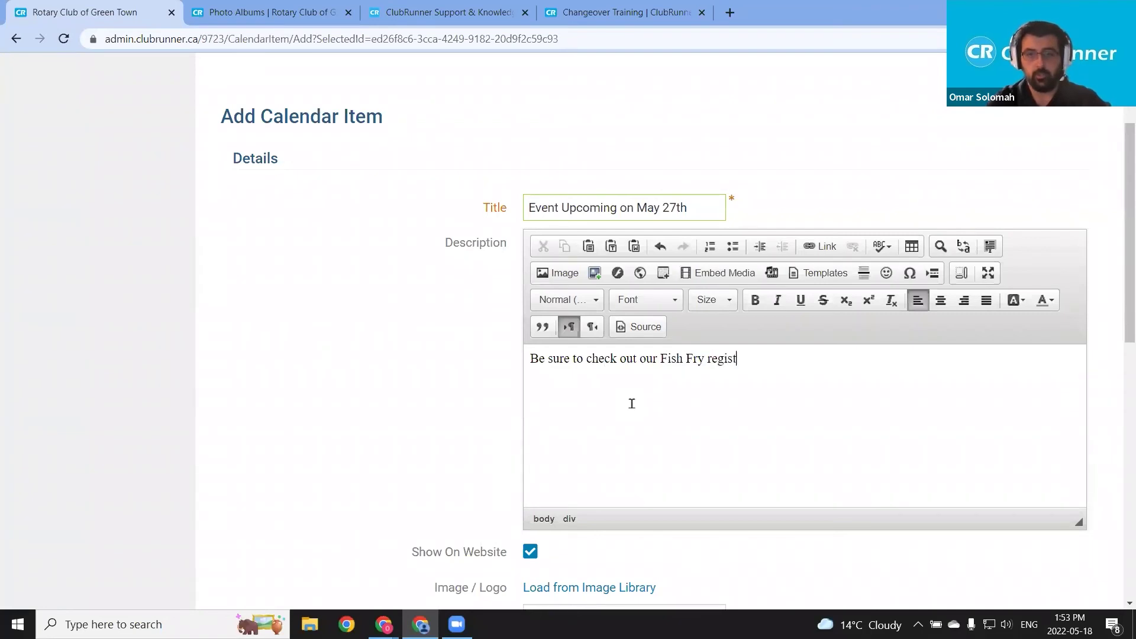
text(ration page here!)
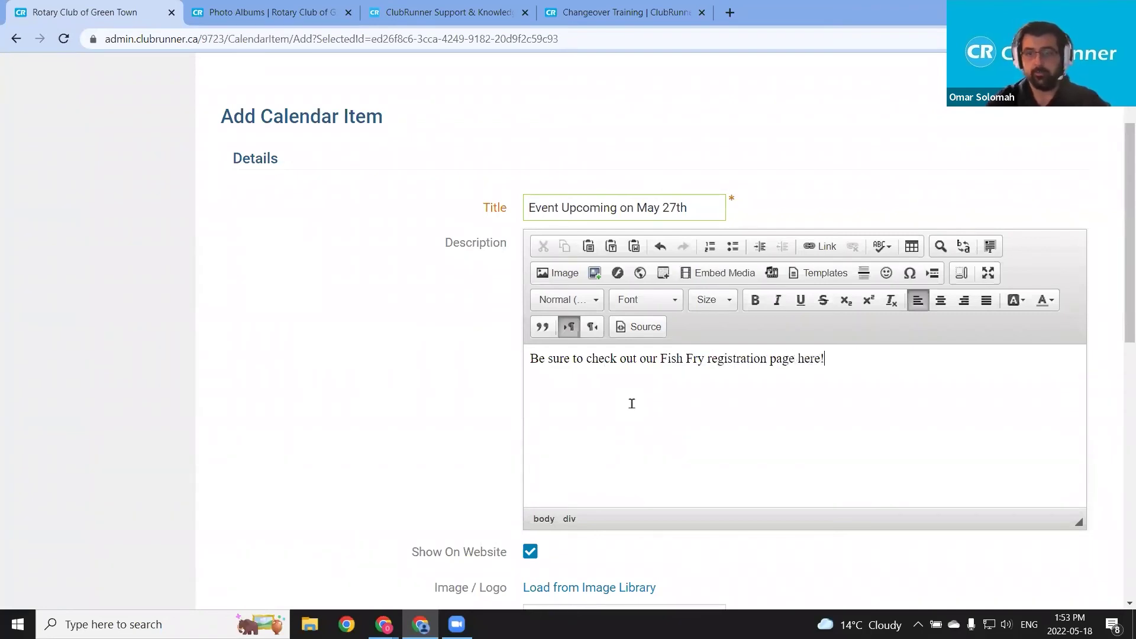
drag(827, 359, 586, 372)
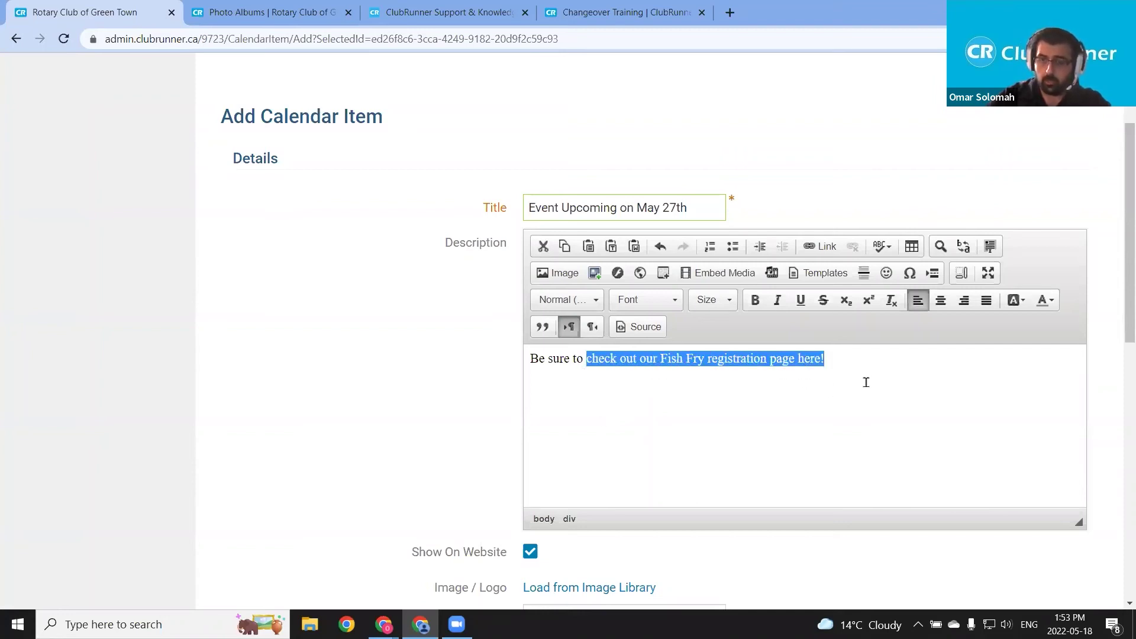
Link the selected text to the Fish Fry & Club BBQ event using an Event link type
click(823, 247)
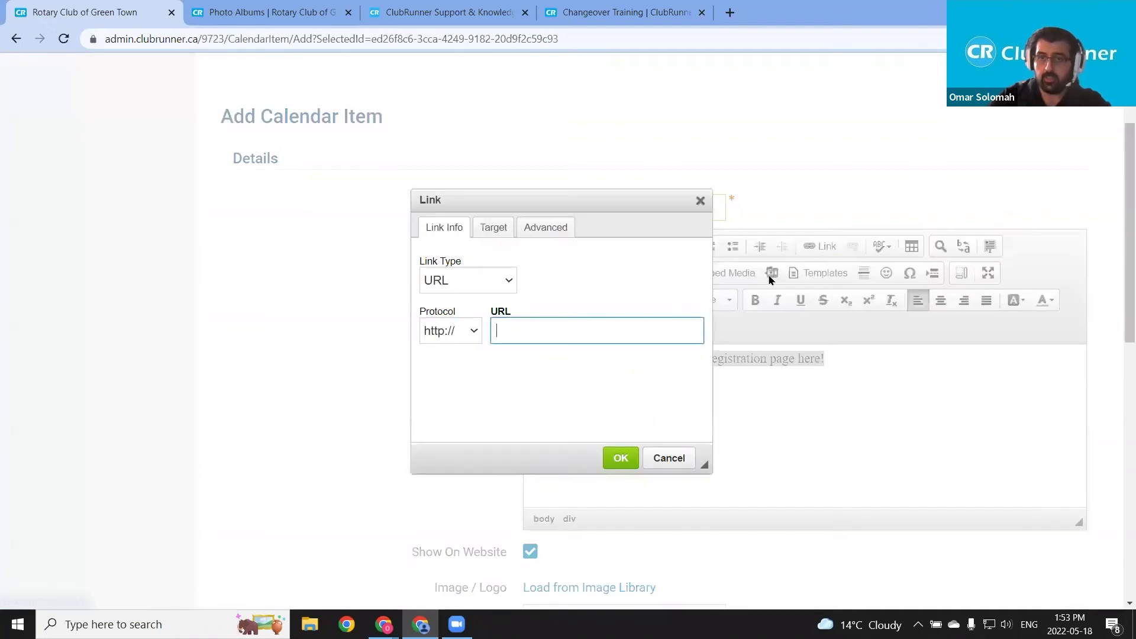
drag(528, 203, 265, 122)
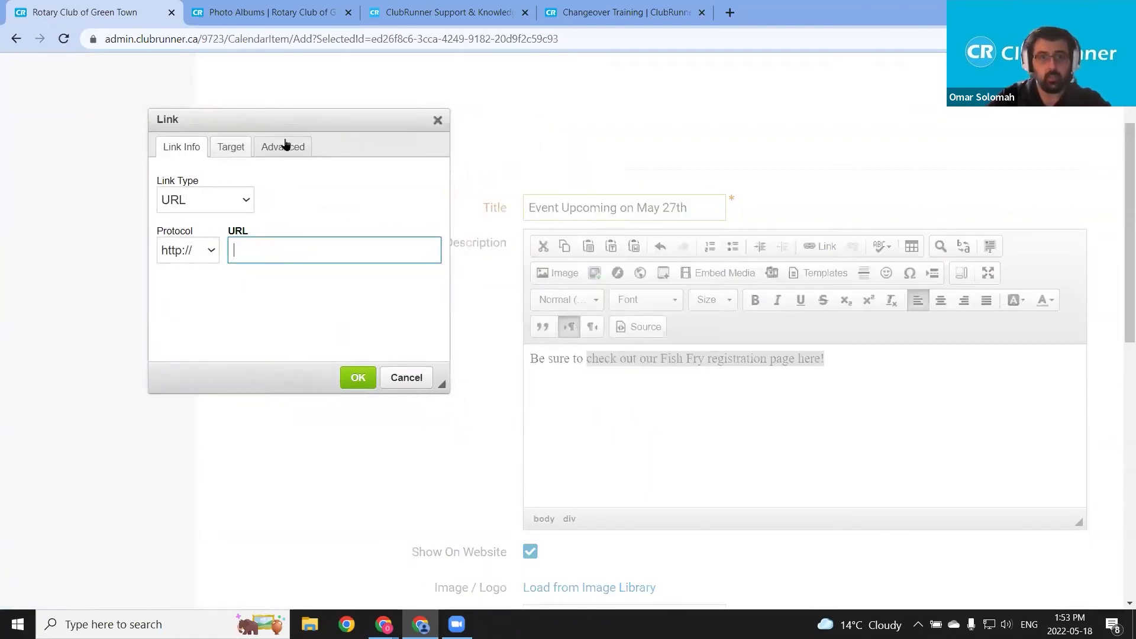
click(218, 197)
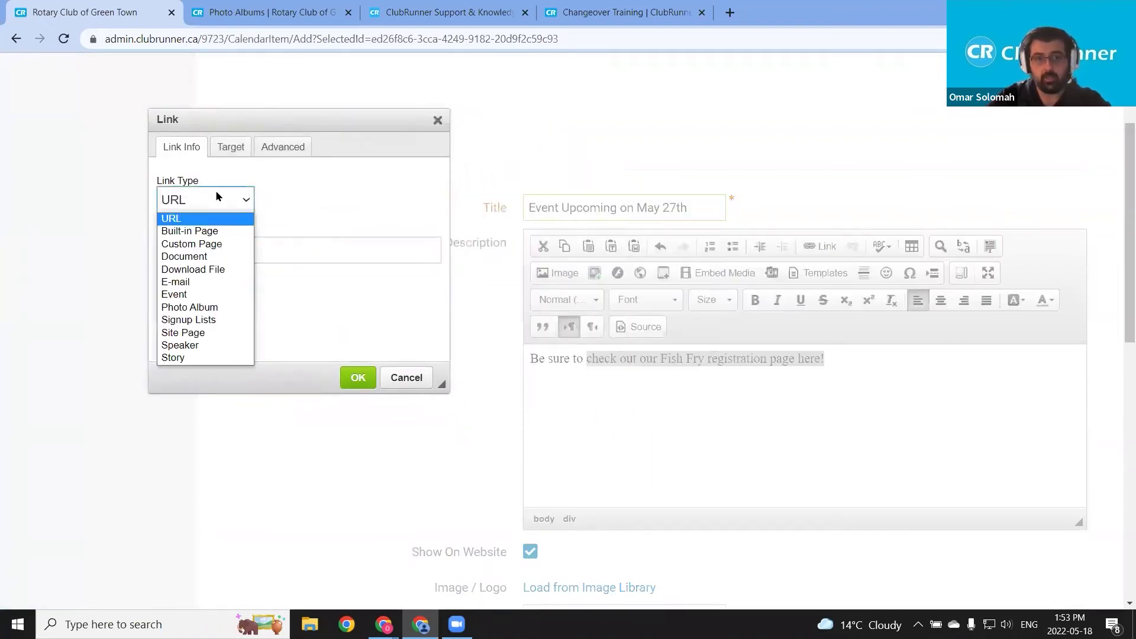
click(201, 294)
click(209, 255)
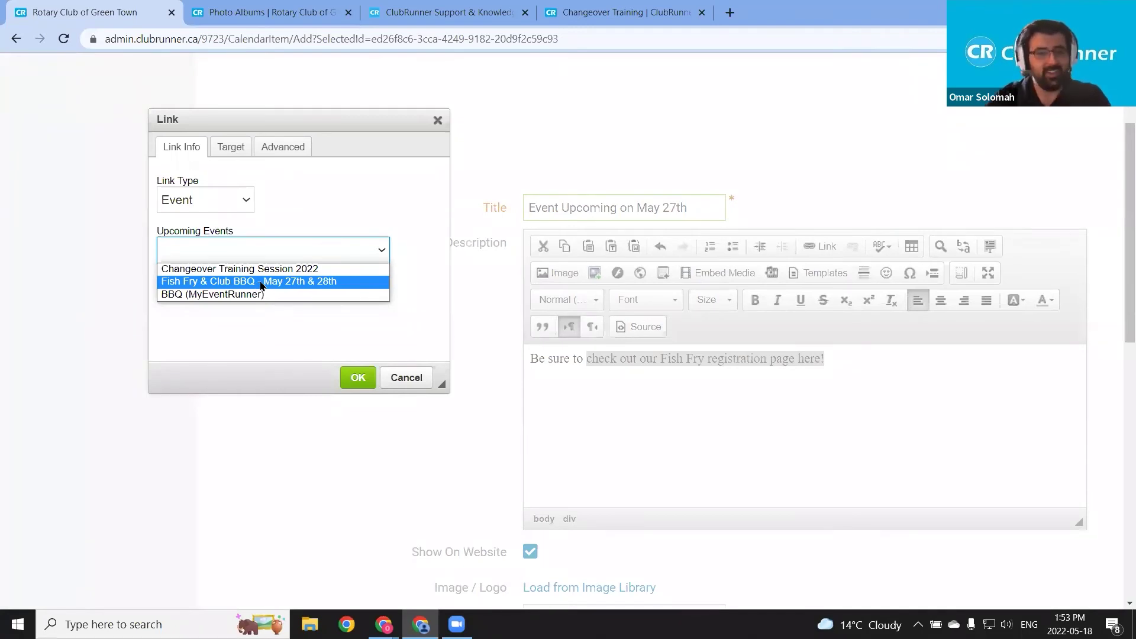
click(260, 283)
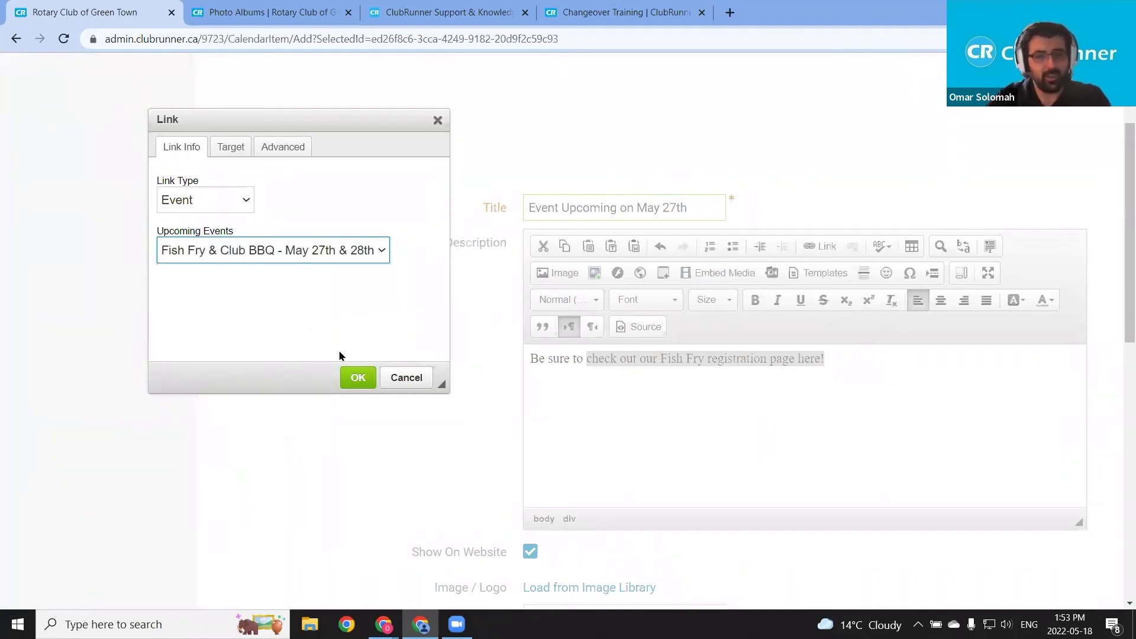
click(358, 377)
Add a line below the linked sentence and blank lines above the description text
drag(874, 362, 582, 359)
click(682, 409)
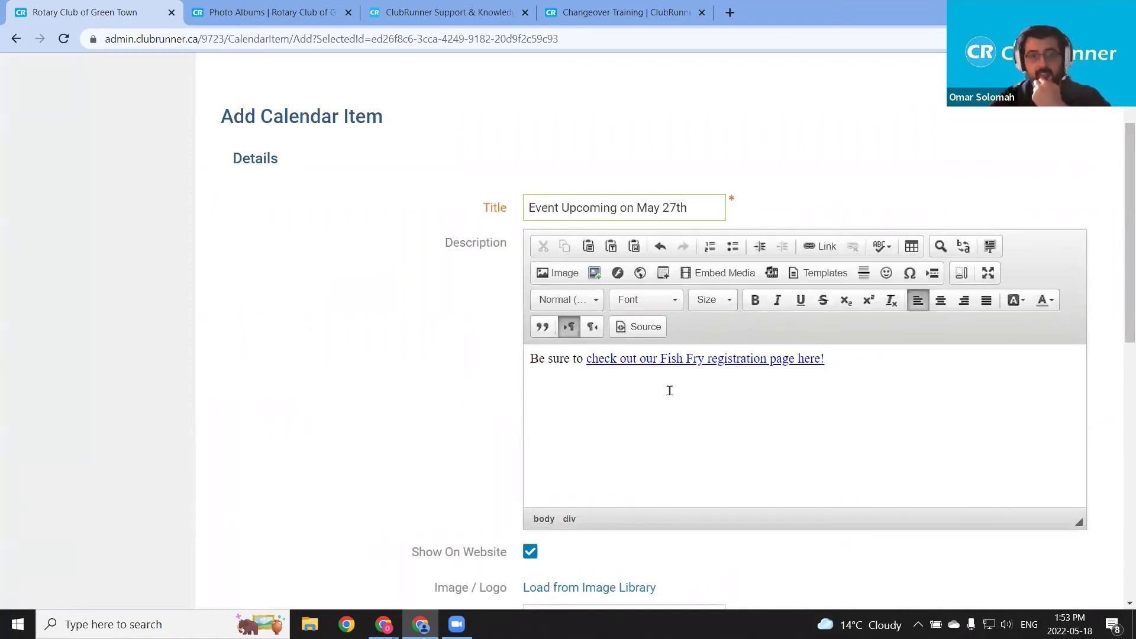
click(870, 365)
key(Return)
click(534, 366)
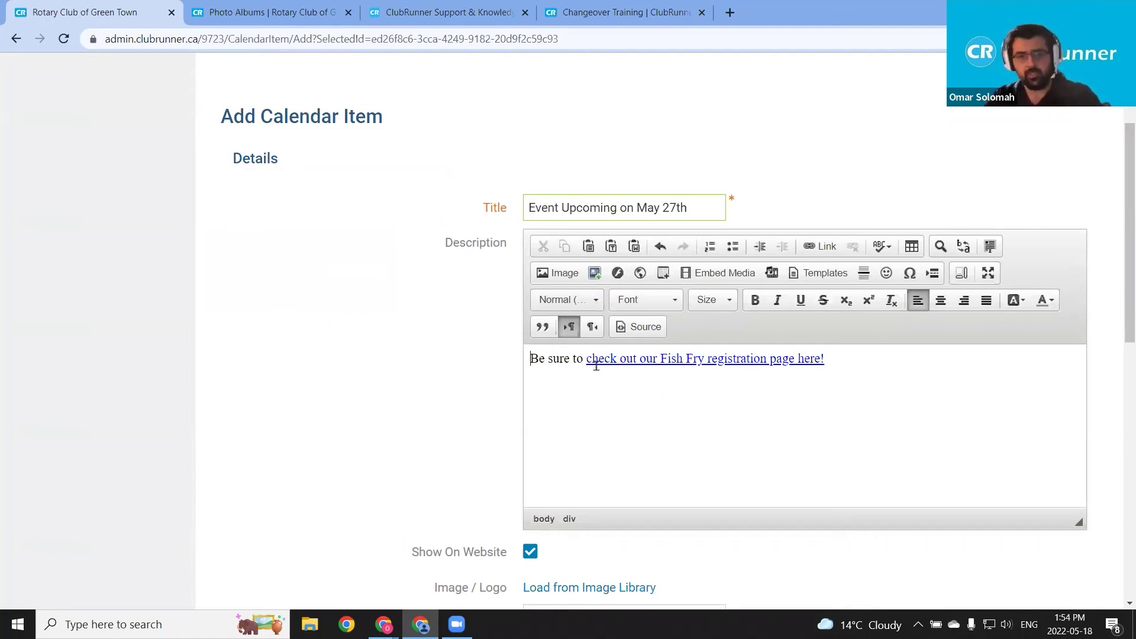
key(Return)
key(Return)
key(Return)
key(Return)
On the empty first line, choose the grilled steak istockphoto image from My Images, sized 612 by 459
click(546, 360)
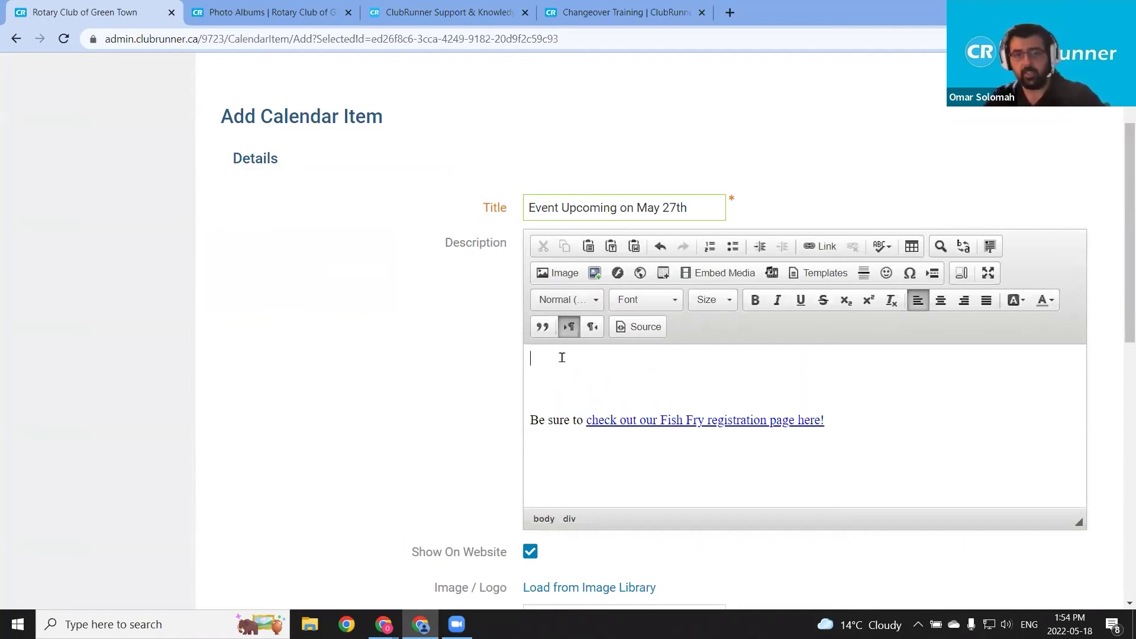
click(557, 273)
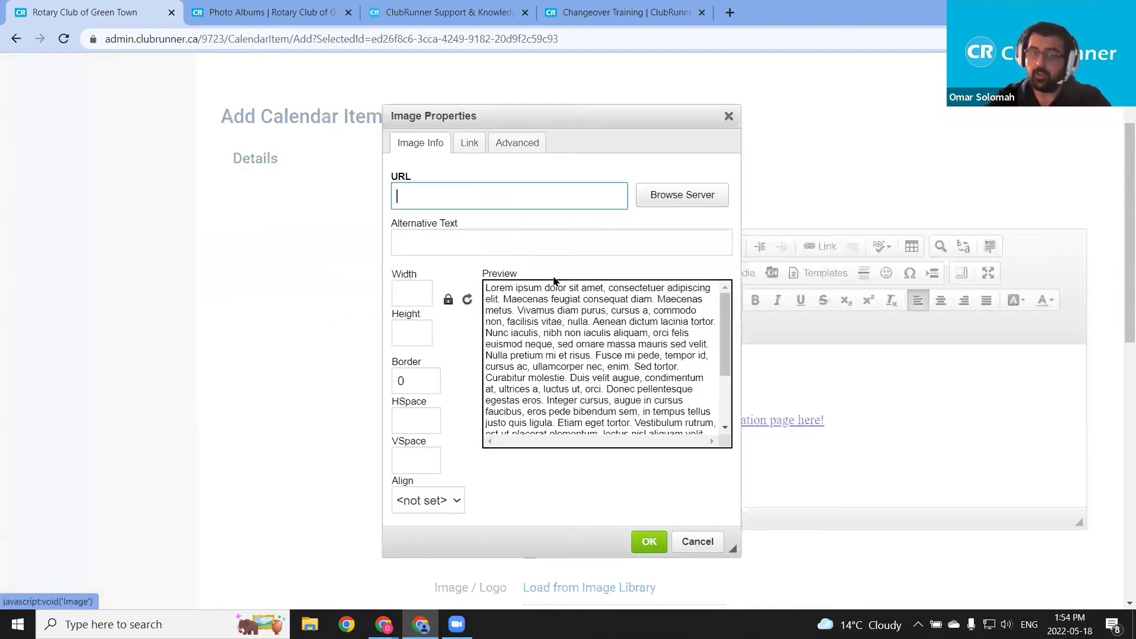
click(686, 201)
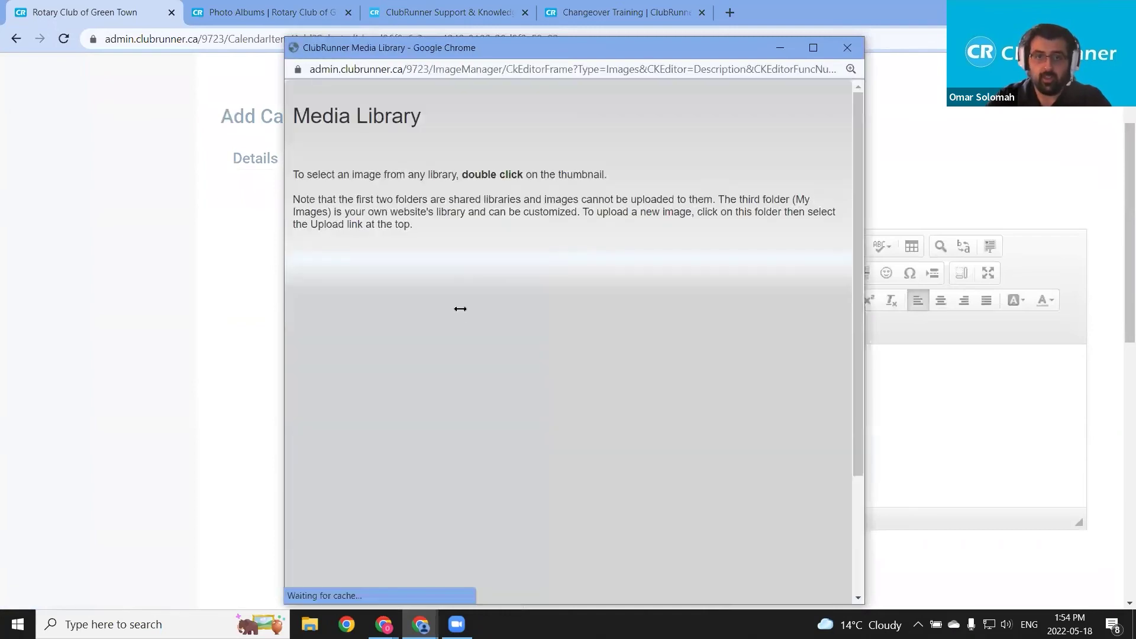
scroll(655, 421, down, 4)
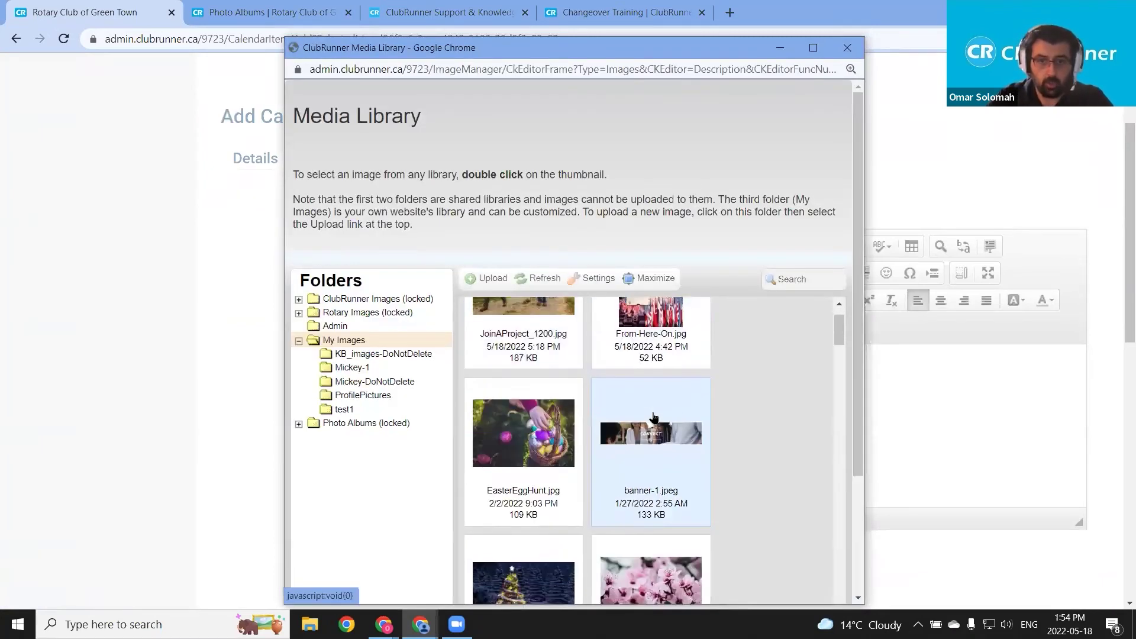
scroll(678, 429, down, 10)
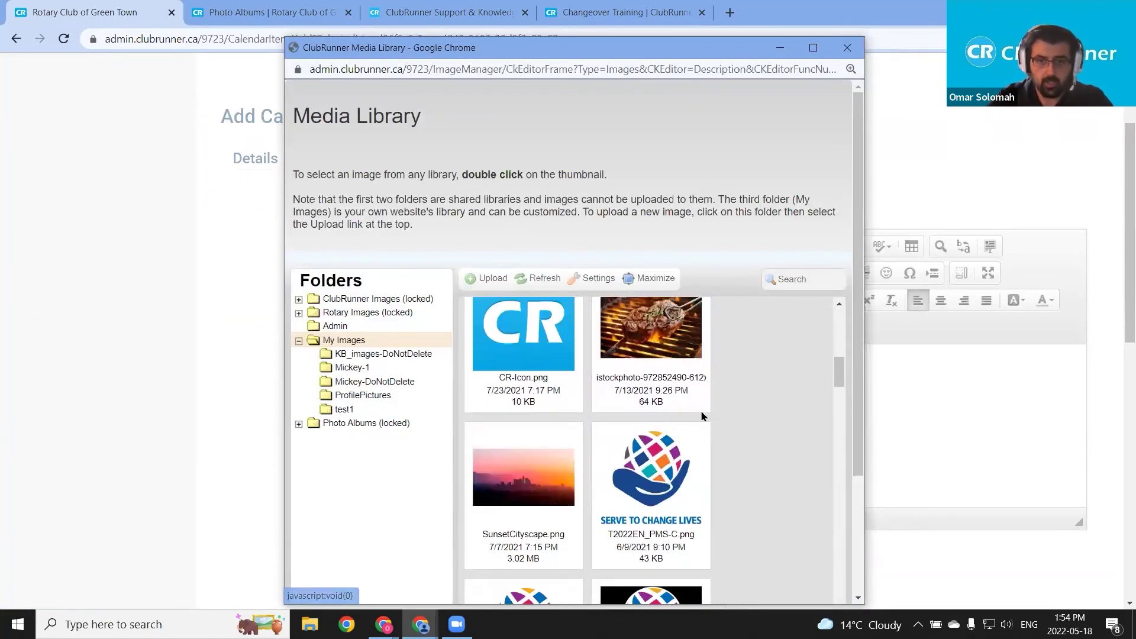
scroll(702, 405, down, 15)
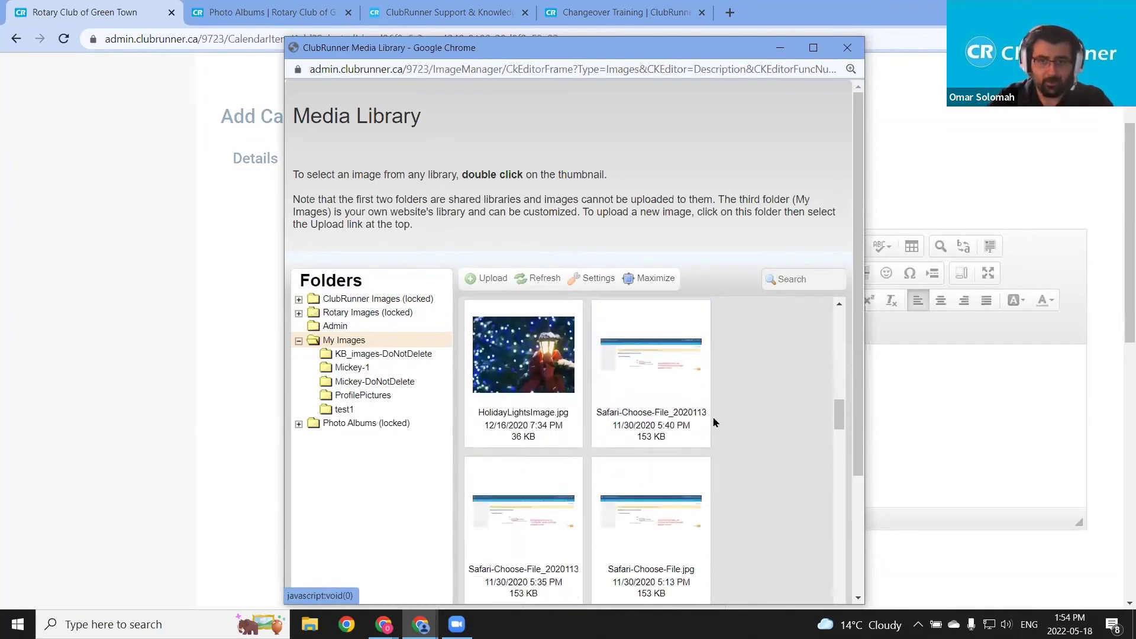
scroll(710, 439, down, 10)
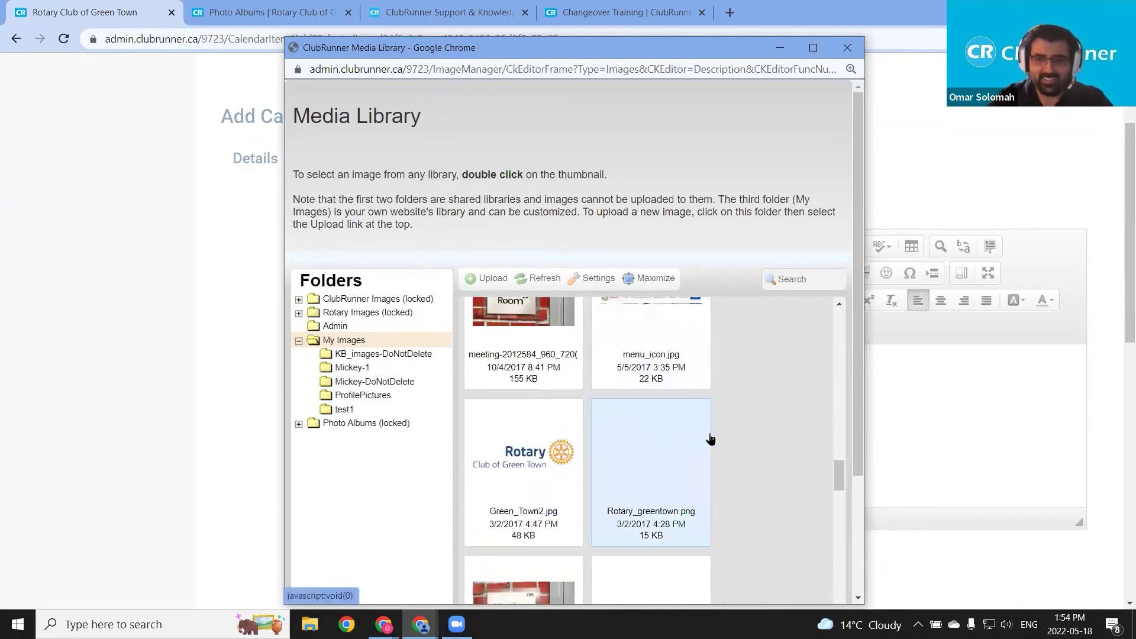
scroll(734, 468, down, 10)
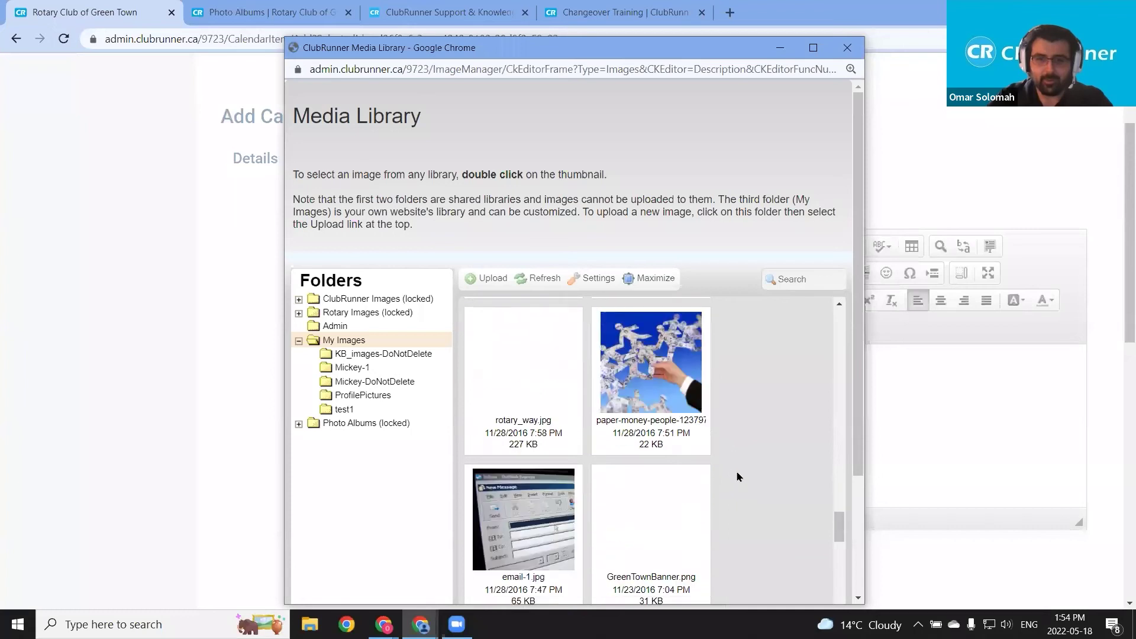
scroll(751, 480, down, 12)
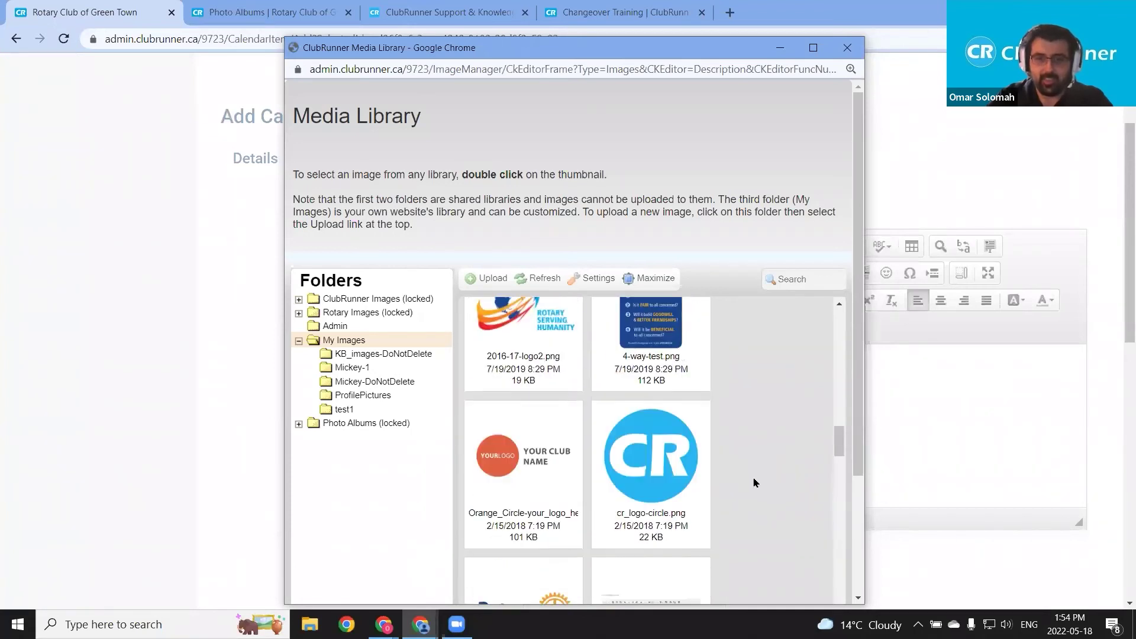
scroll(710, 509, up, 6)
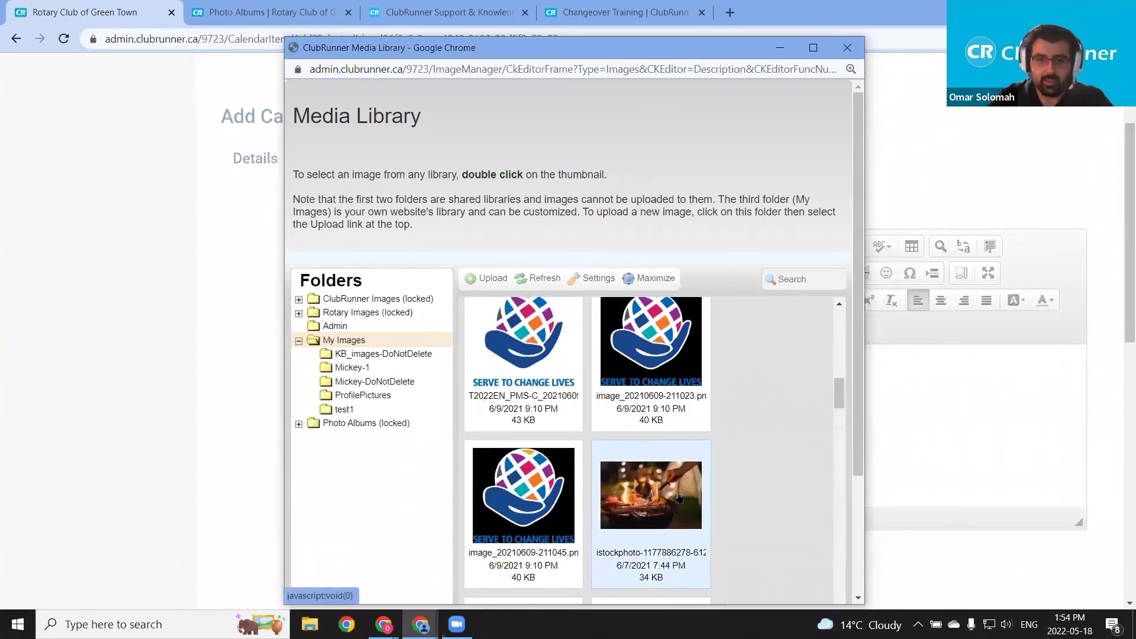
scroll(656, 532, down, 1)
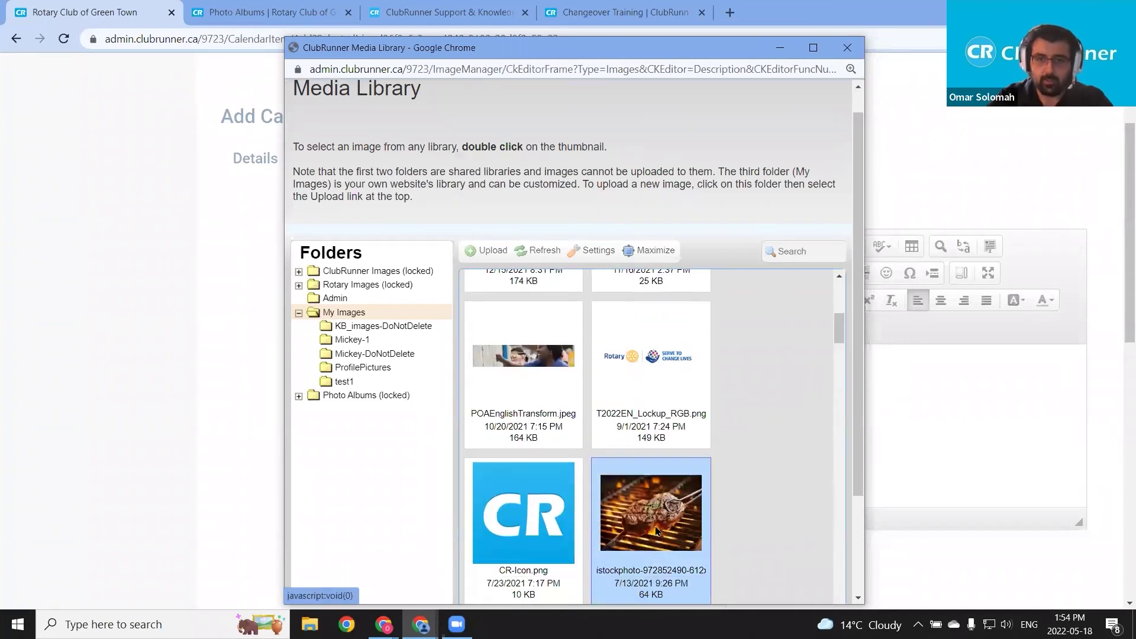
double_click(655, 531)
double_click(421, 296)
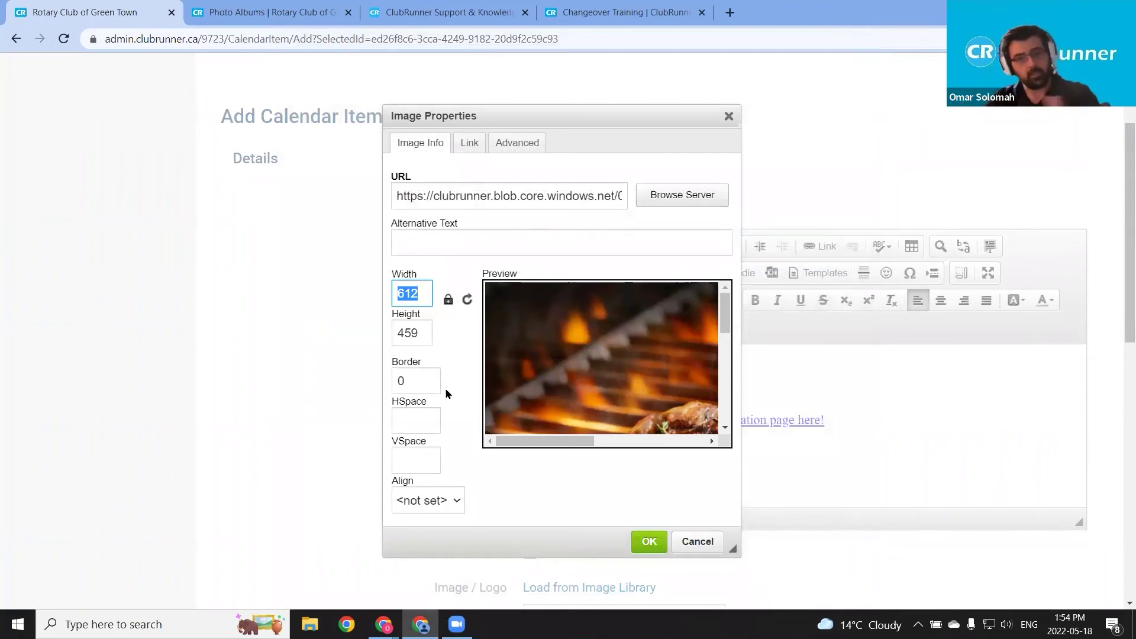
Insert the steak picture into the description, aligned left
click(443, 498)
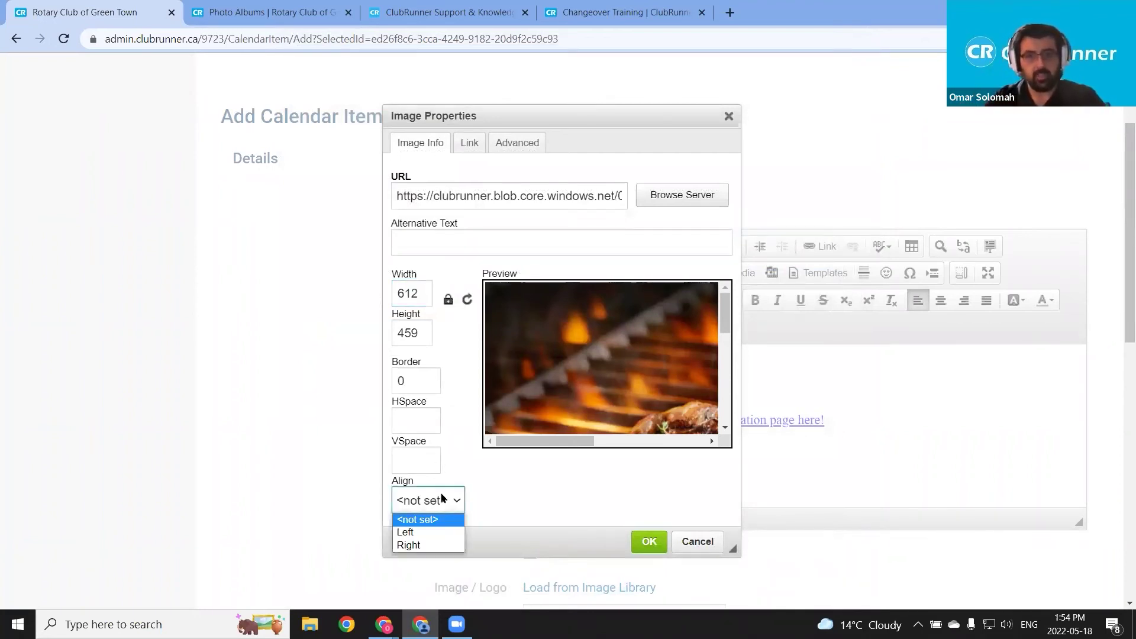
click(428, 533)
click(650, 542)
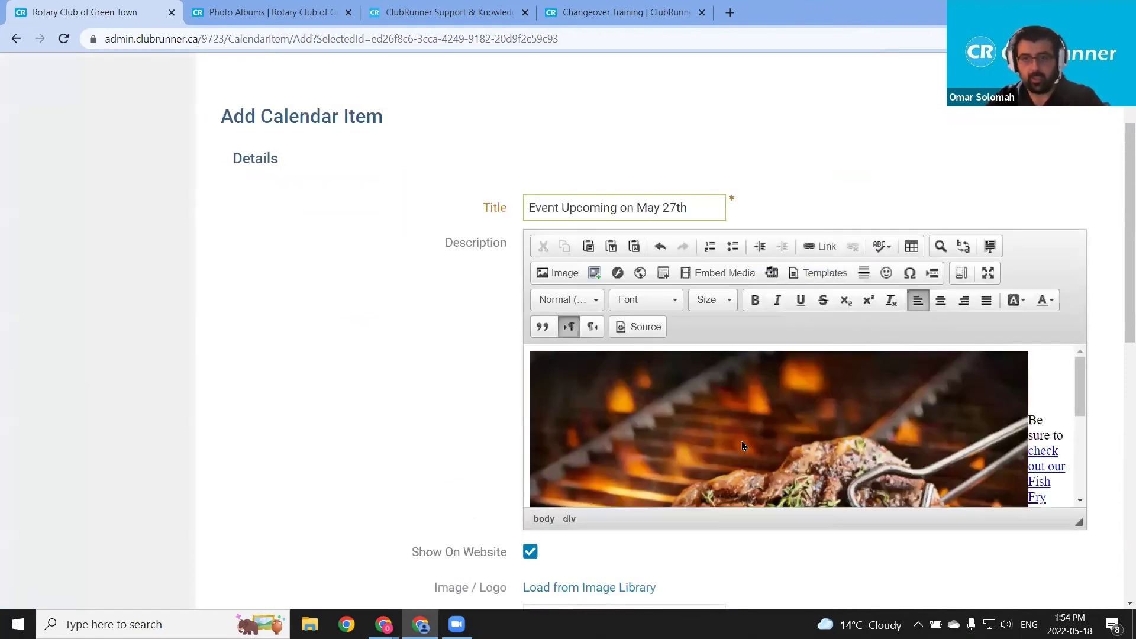
scroll(943, 435, up, 5)
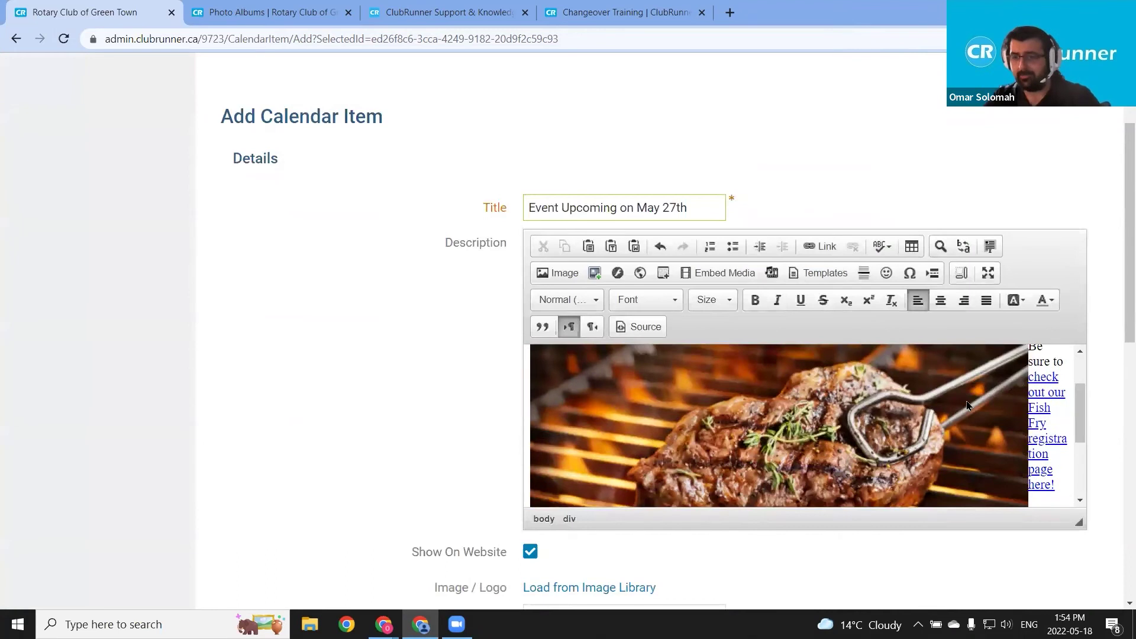
scroll(947, 430, up, 2)
drag(1036, 420, 1060, 452)
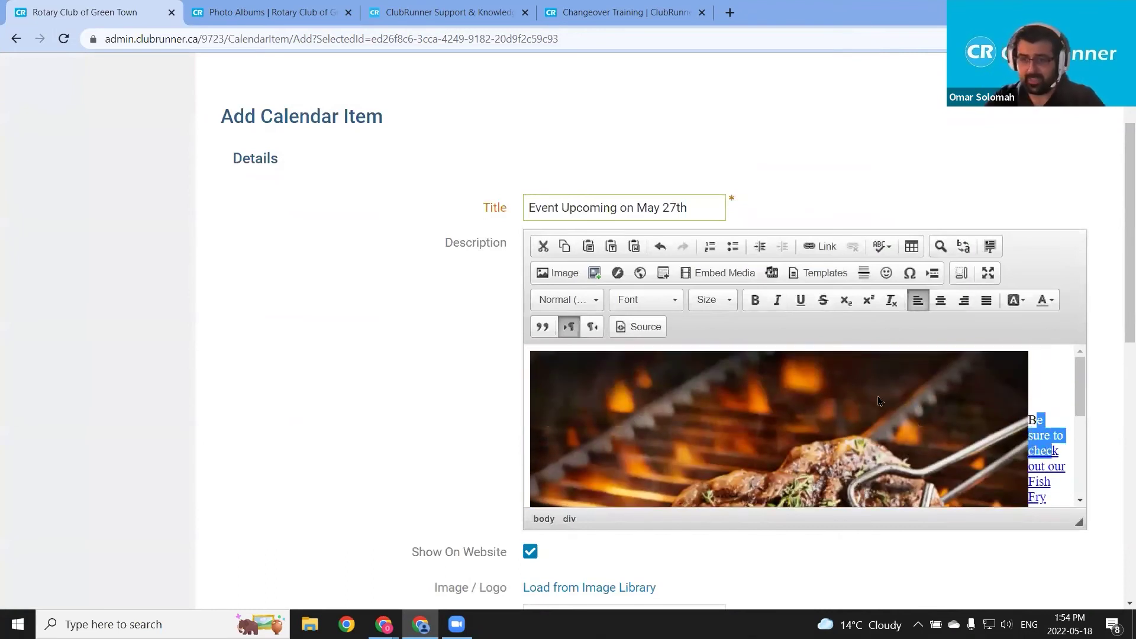
Change the picture's alignment to <not set> in Image Properties
double_click(878, 401)
click(453, 496)
click(448, 519)
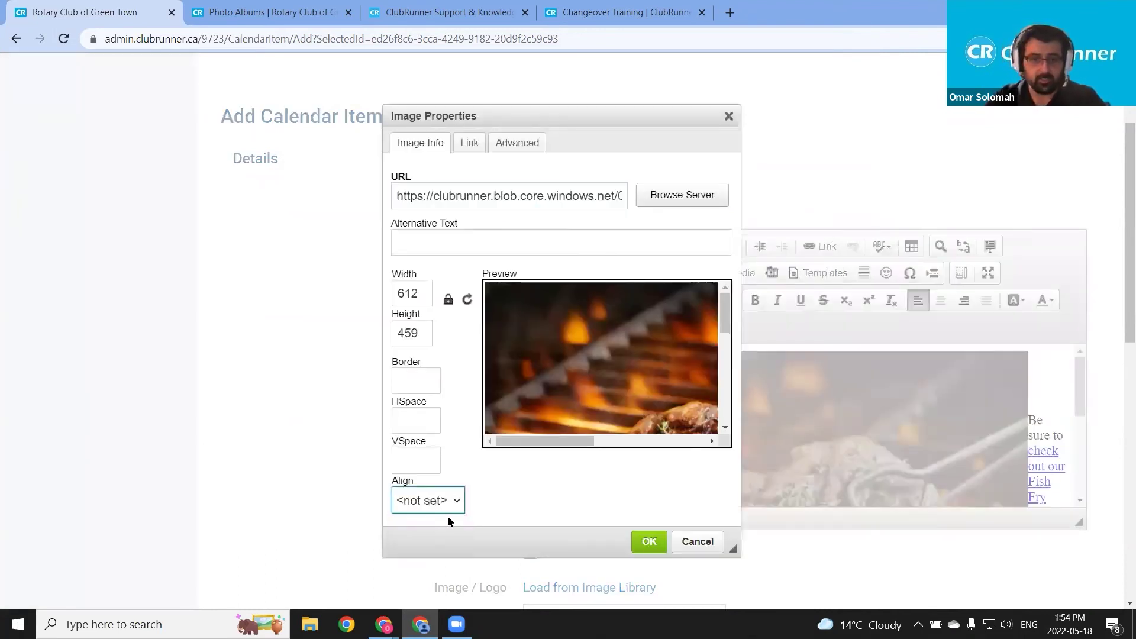
click(649, 542)
Make the description editor taller by dragging its resize handle down
scroll(1006, 407, down, 2)
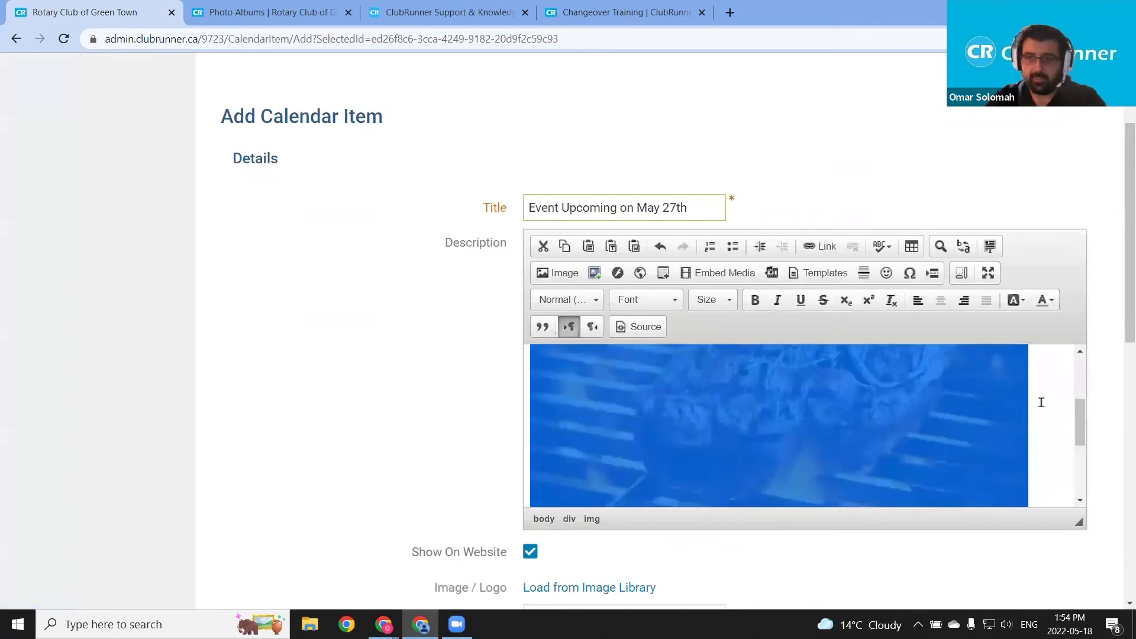
click(1042, 402)
scroll(1040, 413, down, 2)
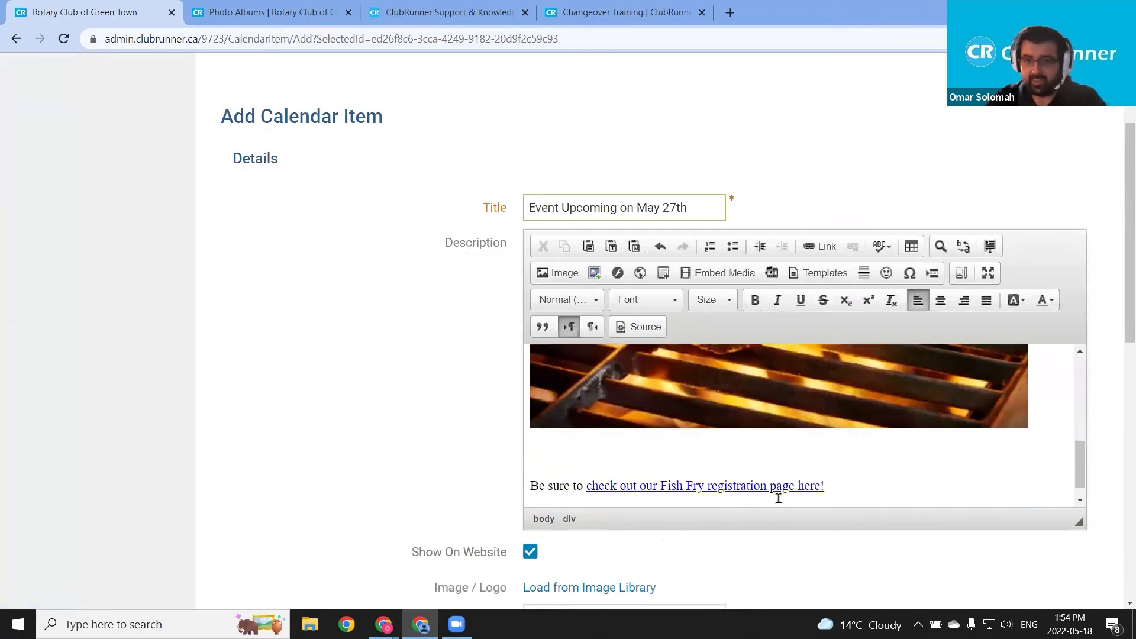
drag(1079, 522, 1072, 597)
scroll(680, 450, up, 4)
scroll(432, 391, down, 6)
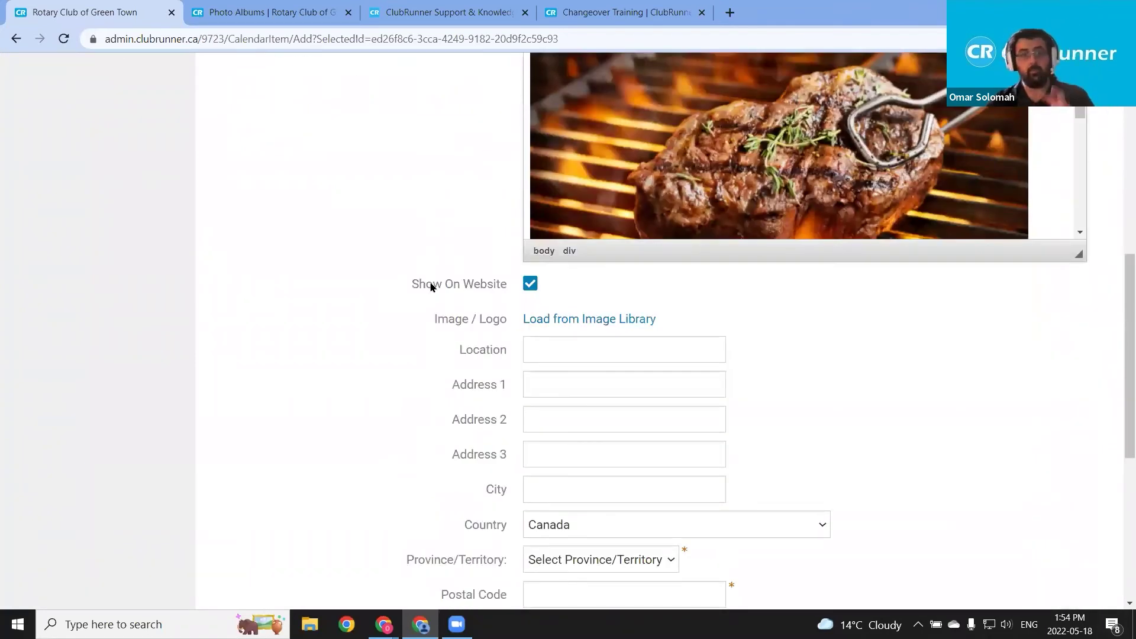
Enter the event's street address in the Location field
scroll(527, 313, down, 1)
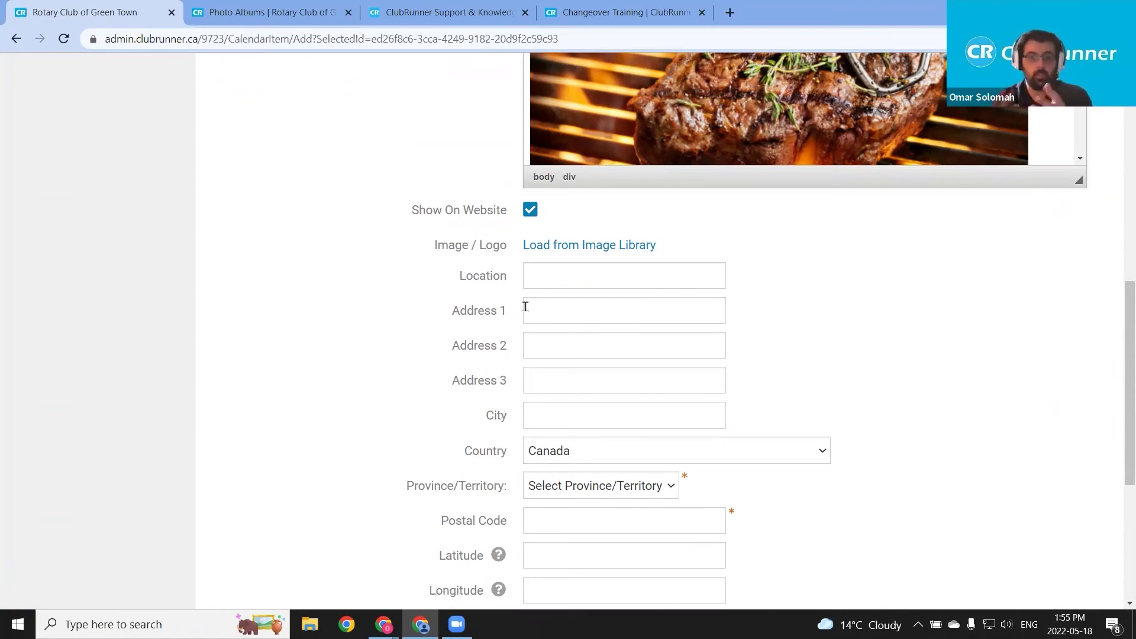
drag(609, 257, 603, 269)
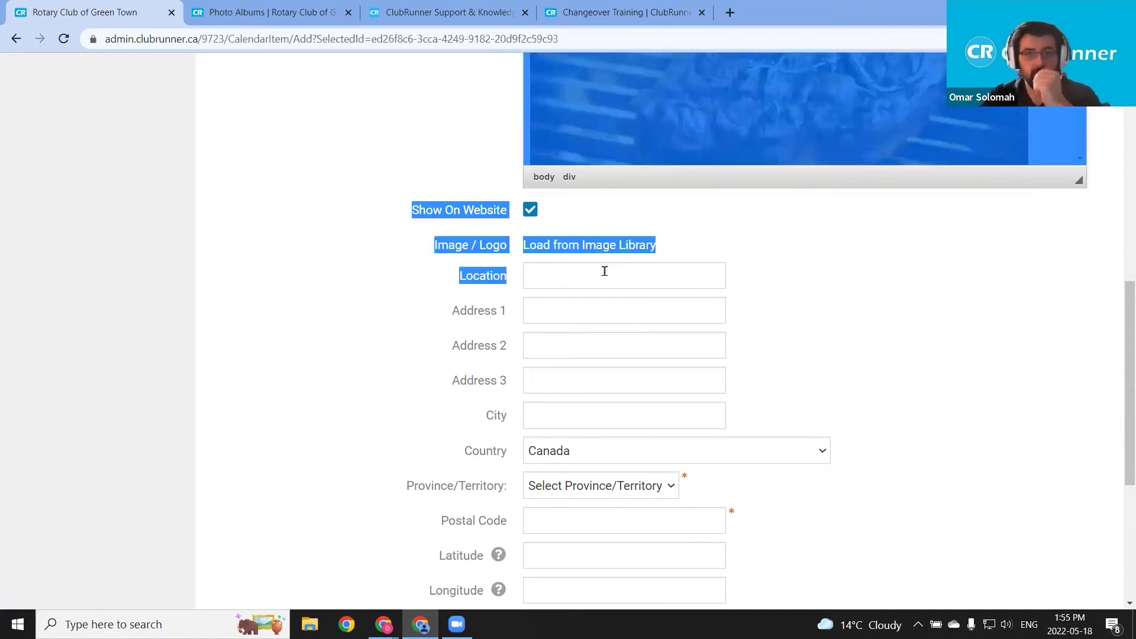
click(604, 269)
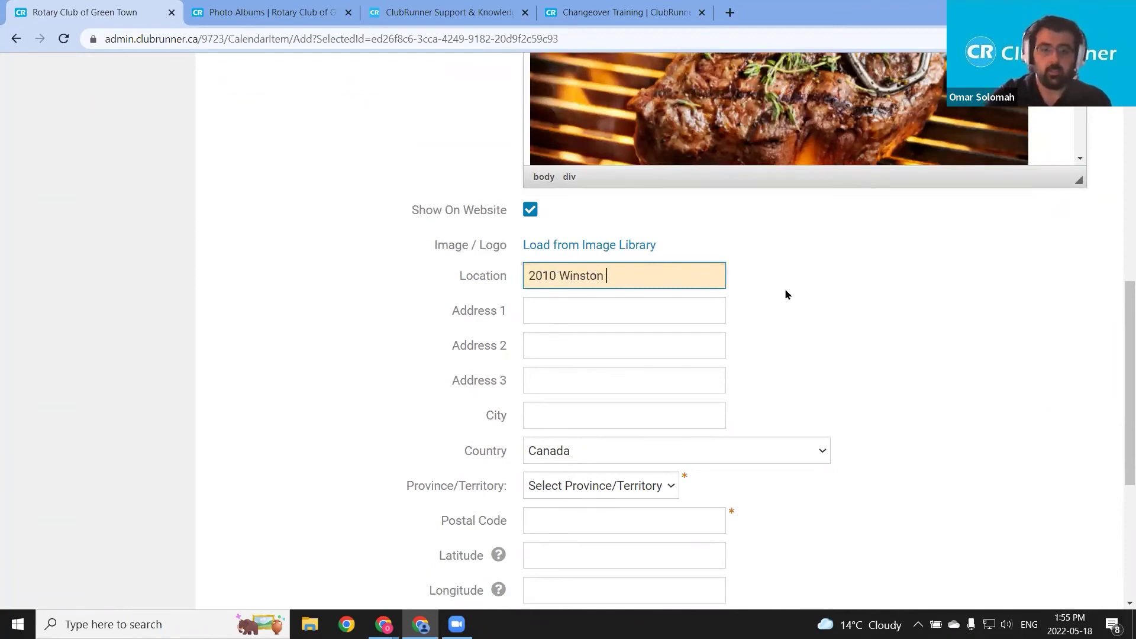
key(Tab)
key(Tab)
key(Tab)
Set the city to Oakville and the province to Ontario
click(572, 414)
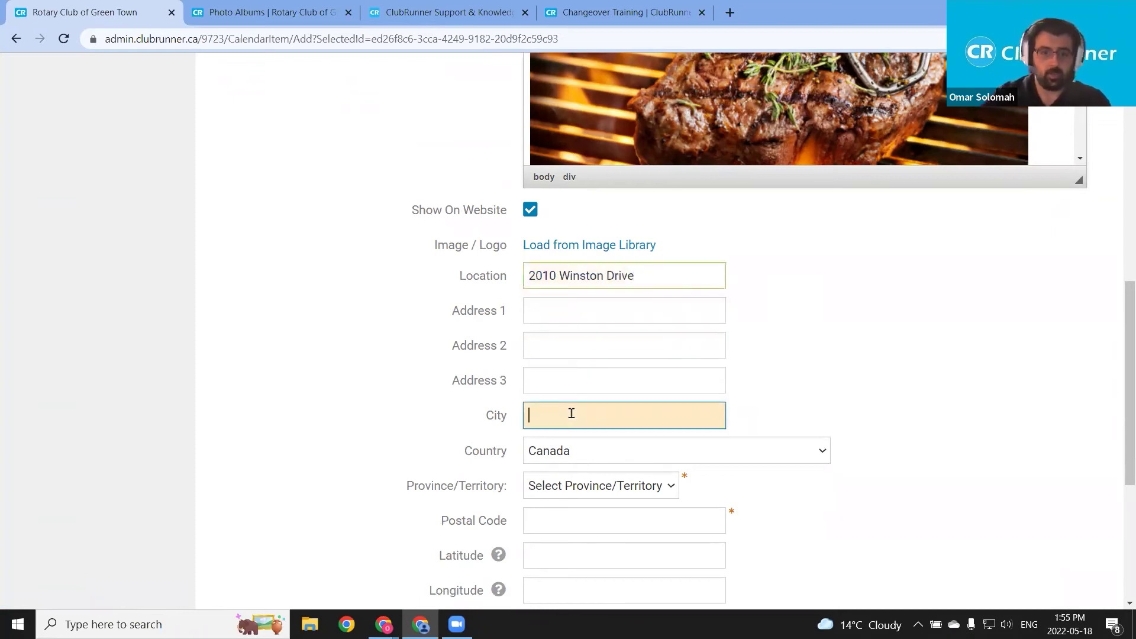
text(Oakville)
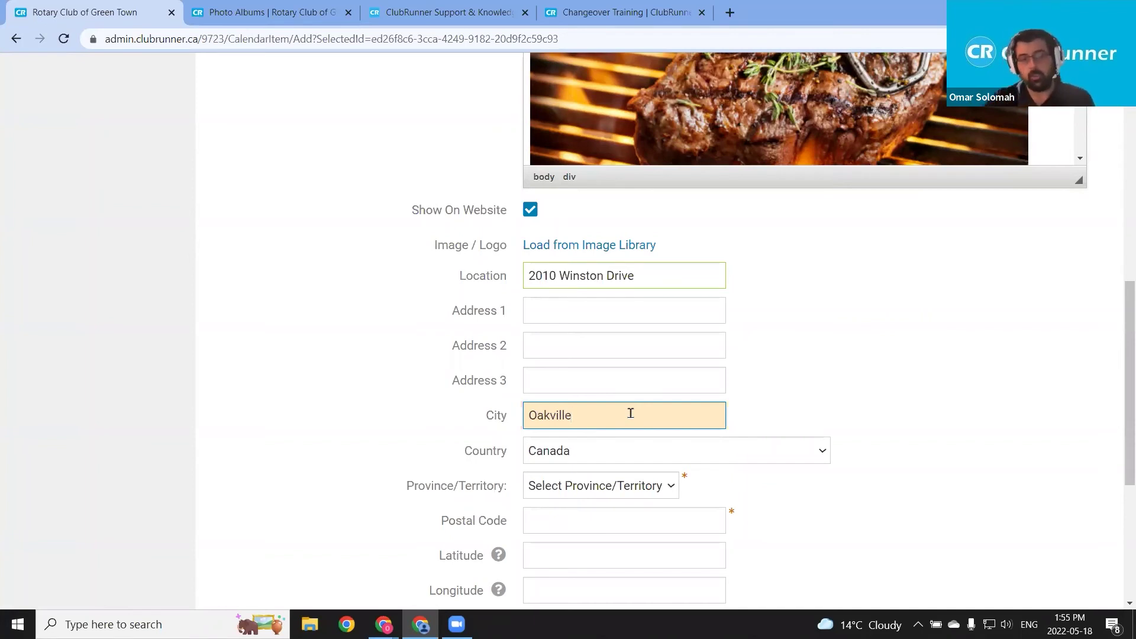
click(626, 487)
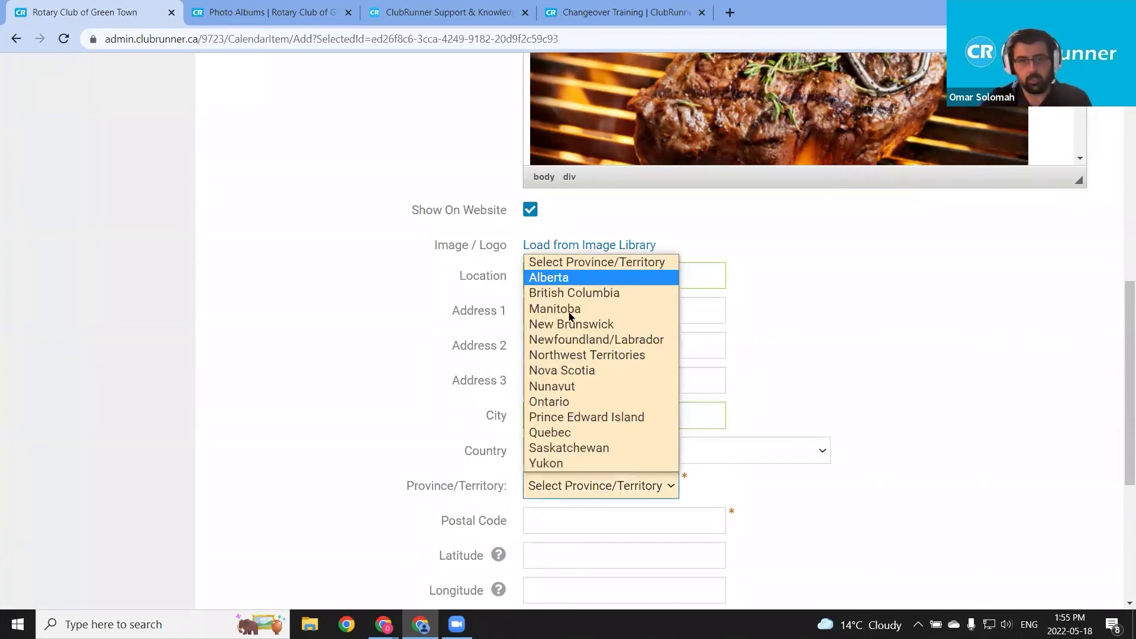
click(580, 402)
Paste the copied postal code into the Postal Code field
click(583, 519)
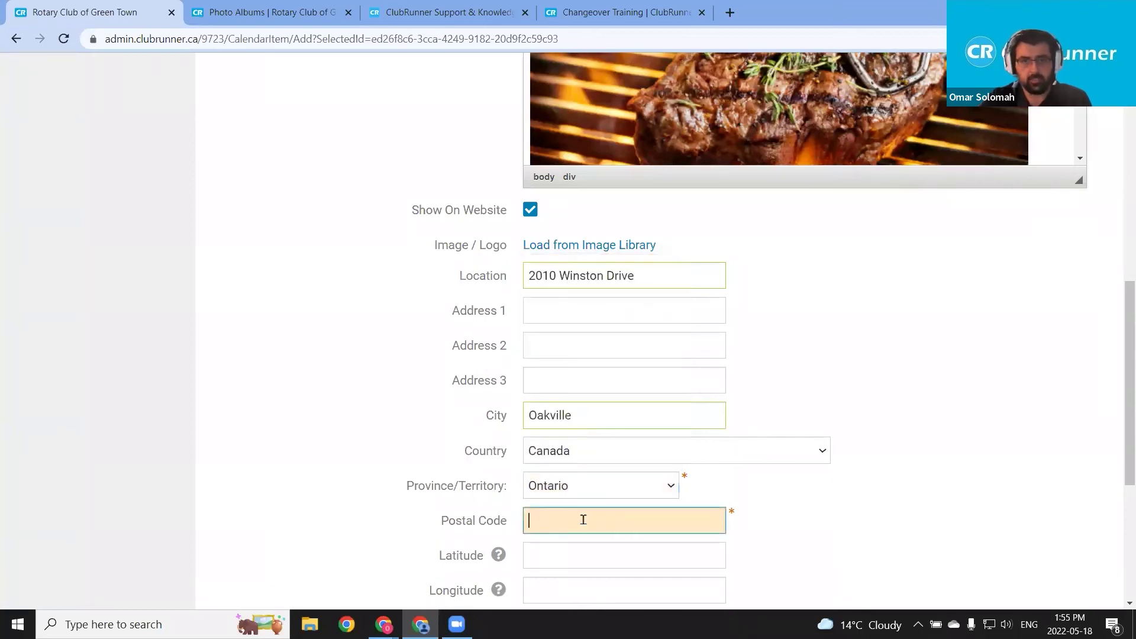
key(alt+Tab)
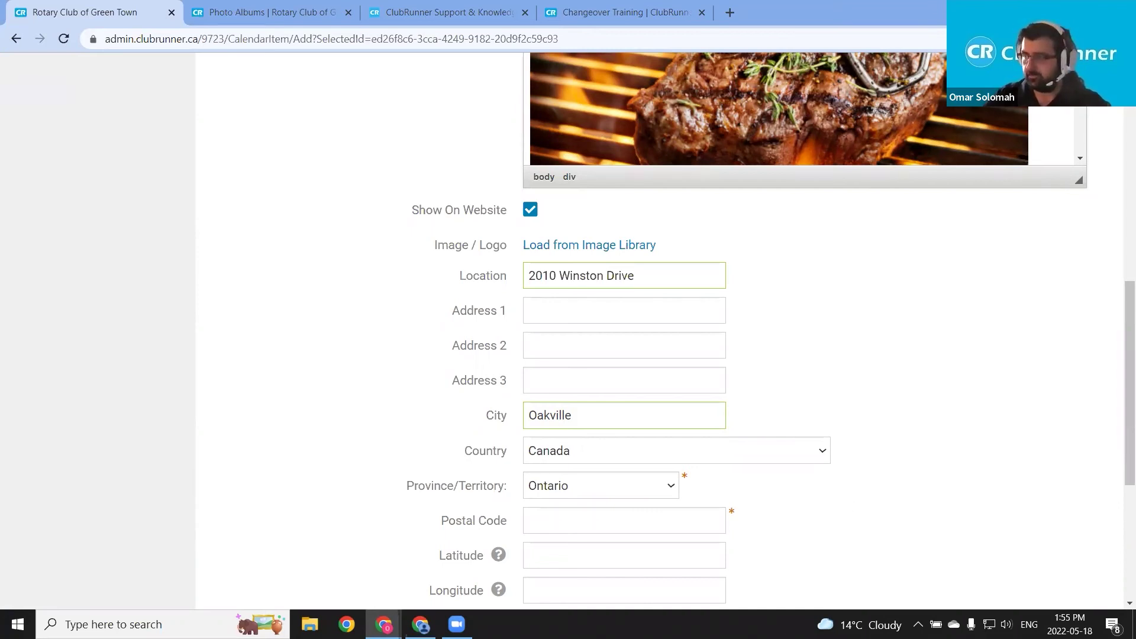
click(552, 519)
right_click(550, 521)
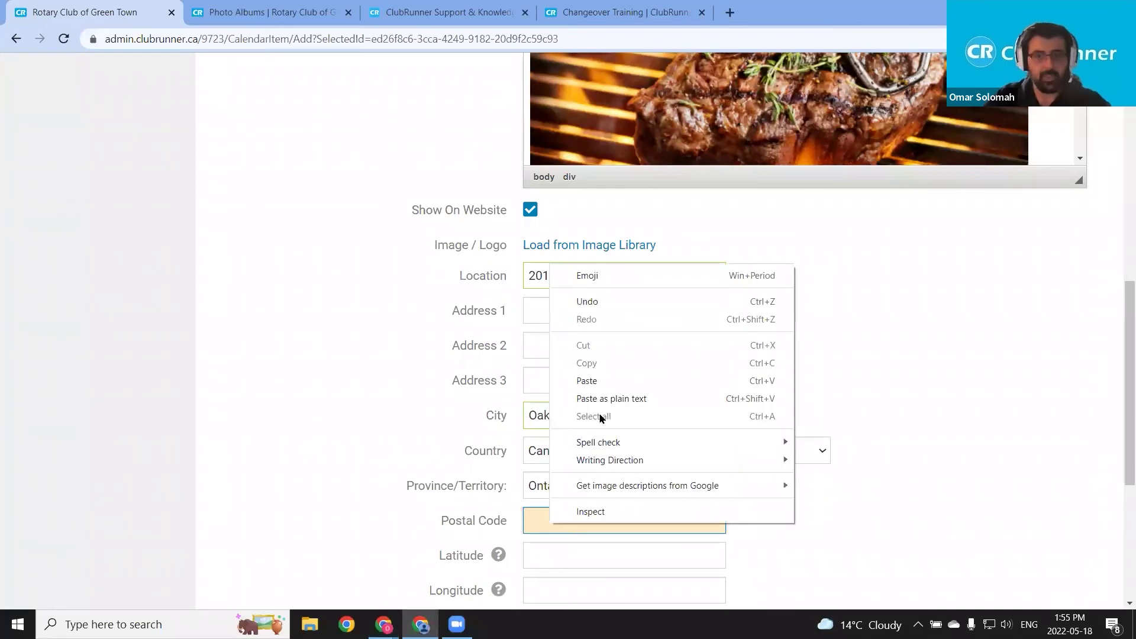
click(610, 382)
click(959, 399)
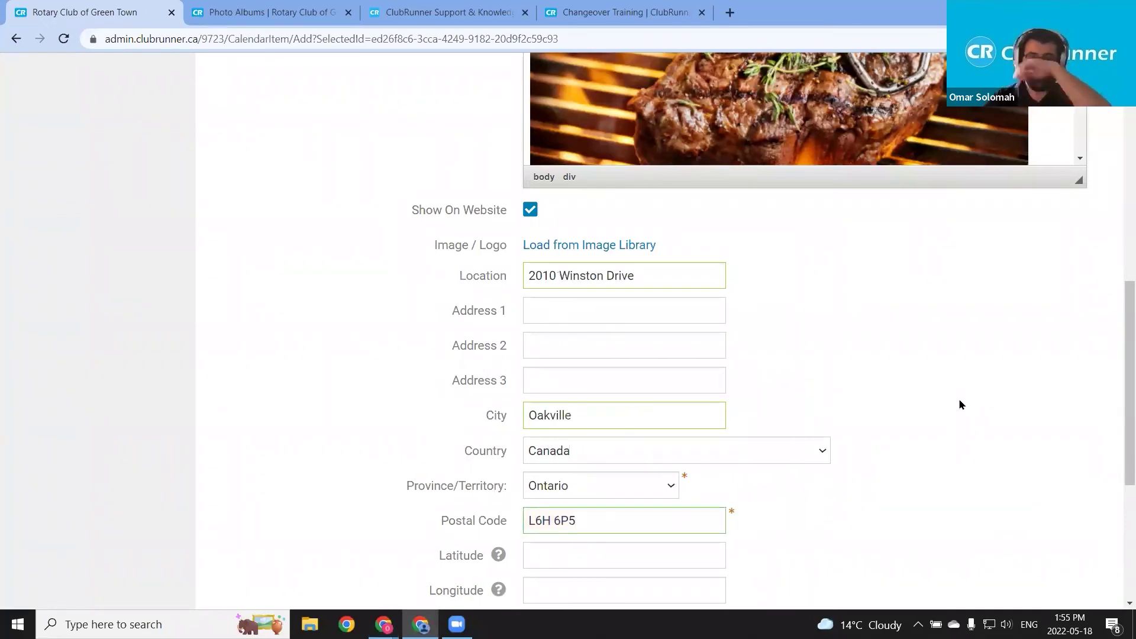
scroll(950, 414, down, 1)
scroll(953, 398, down, 1)
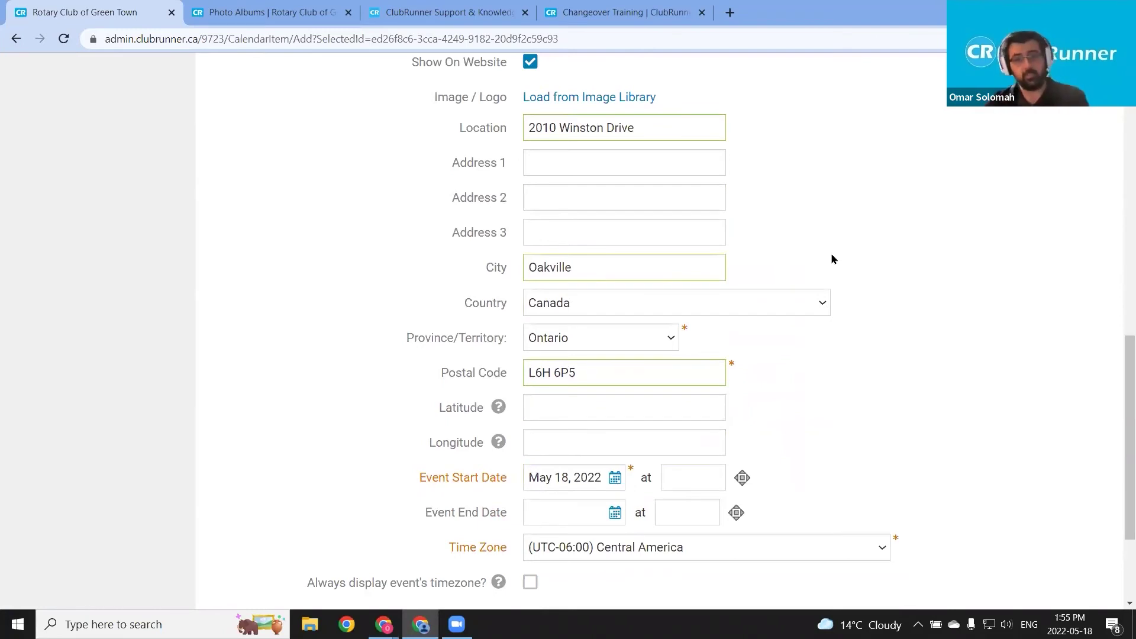
Set the event's start date to May 27, 2022 and end date to May 28, 2022
scroll(832, 256, down, 1)
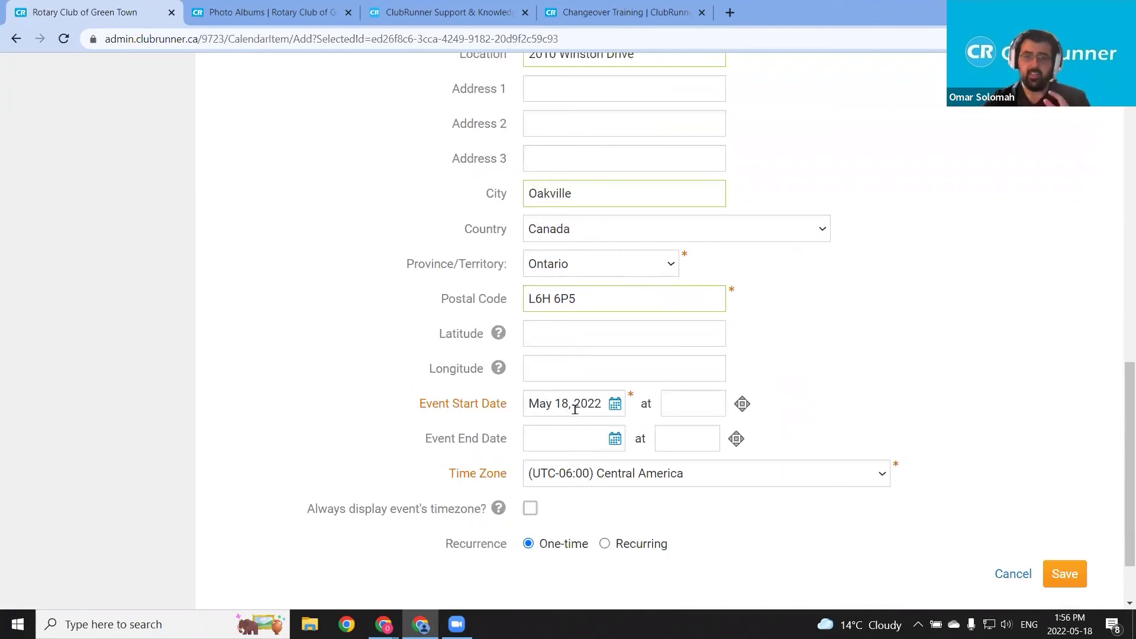
scroll(647, 406, up, 10)
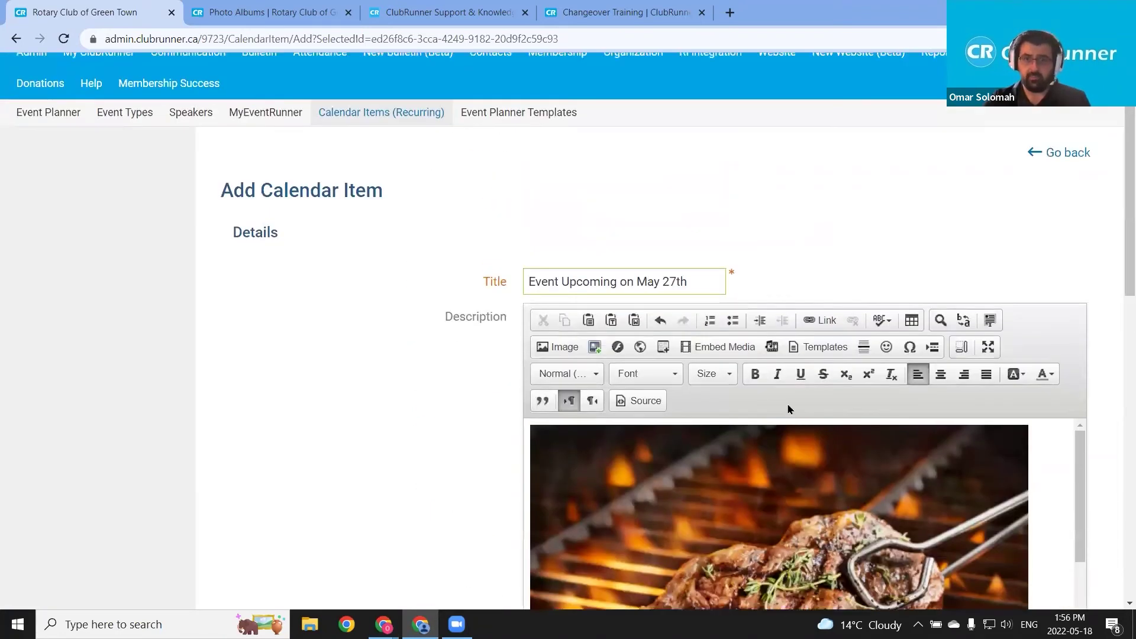
scroll(817, 414, down, 9)
scroll(840, 422, down, 3)
click(612, 321)
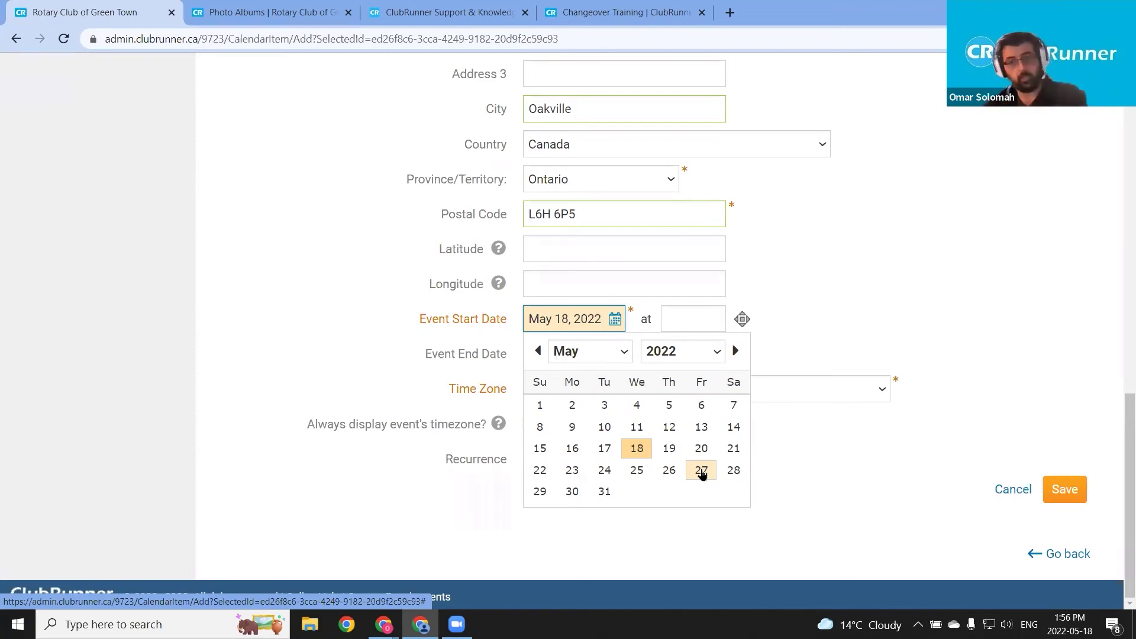
click(703, 473)
click(616, 354)
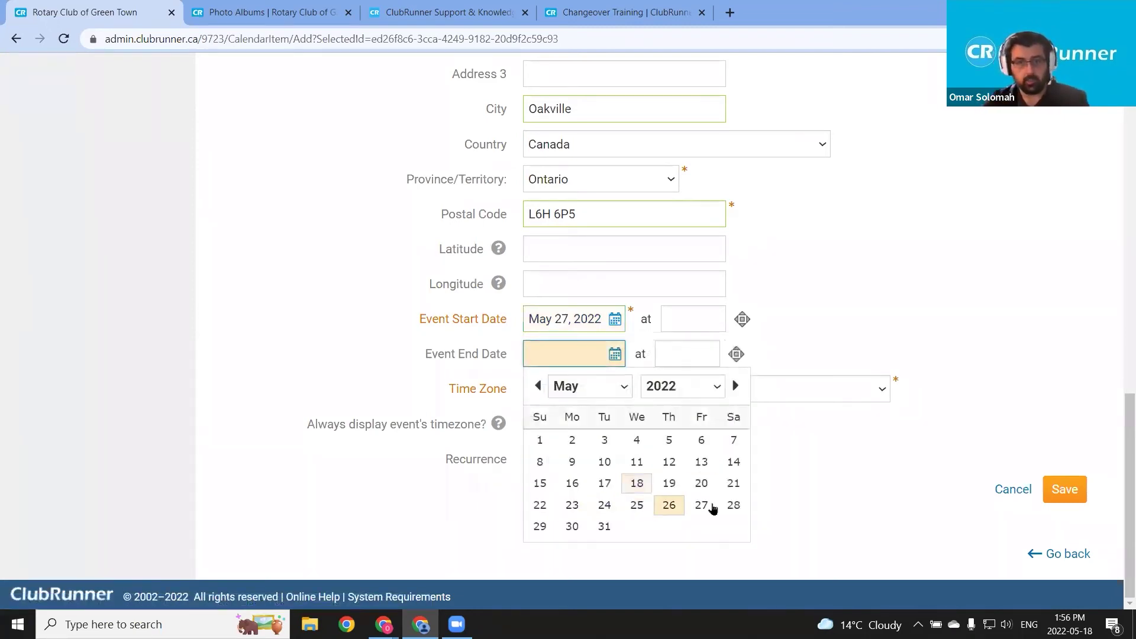
click(734, 505)
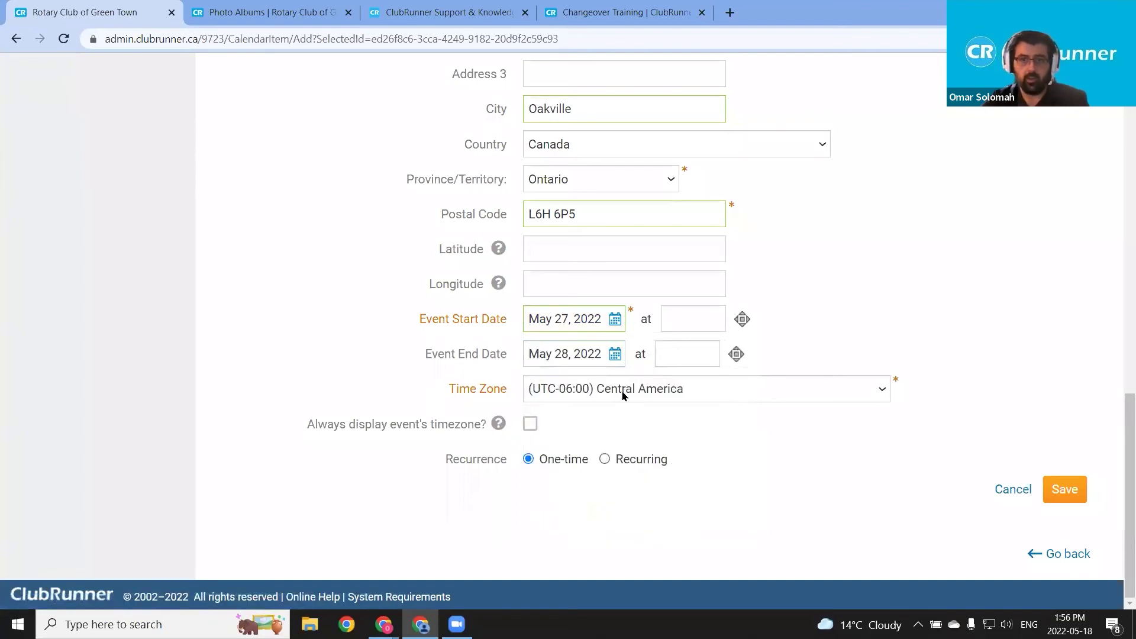
Keep the (UTC-06:00) Central America time zone and turn on always displaying the event's time zone
click(623, 395)
click(628, 398)
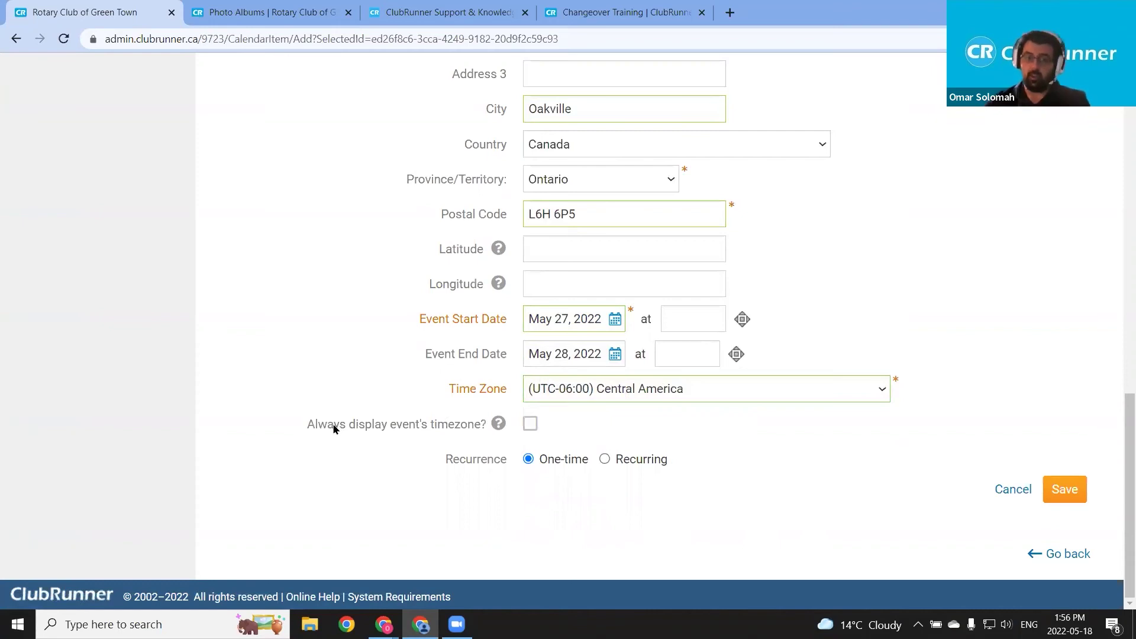
mouse_move(499, 426)
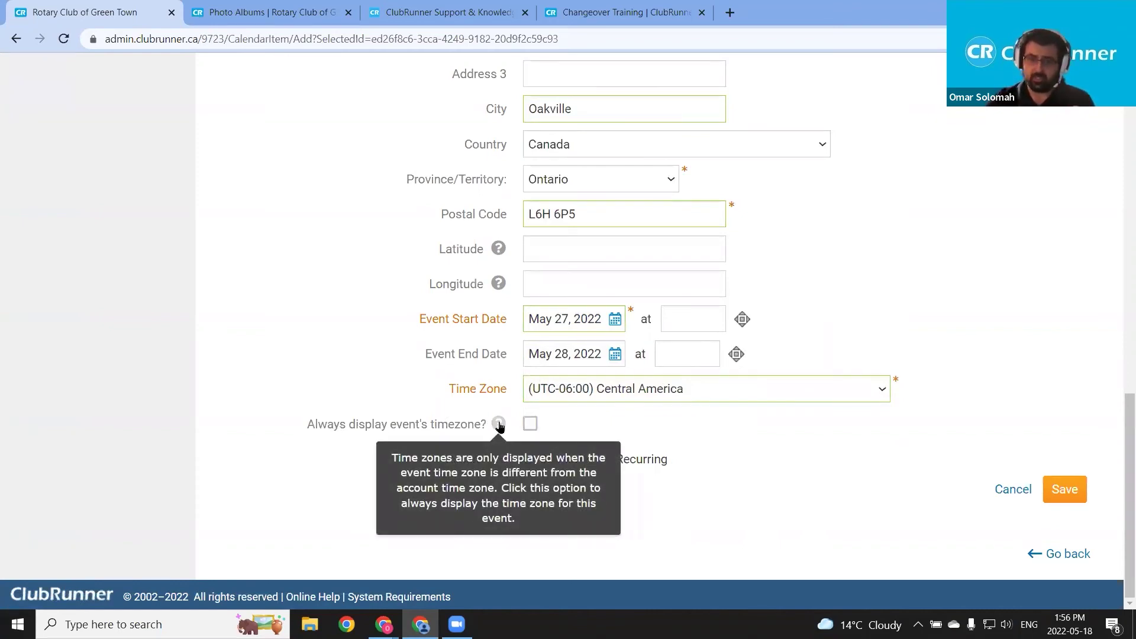
click(529, 425)
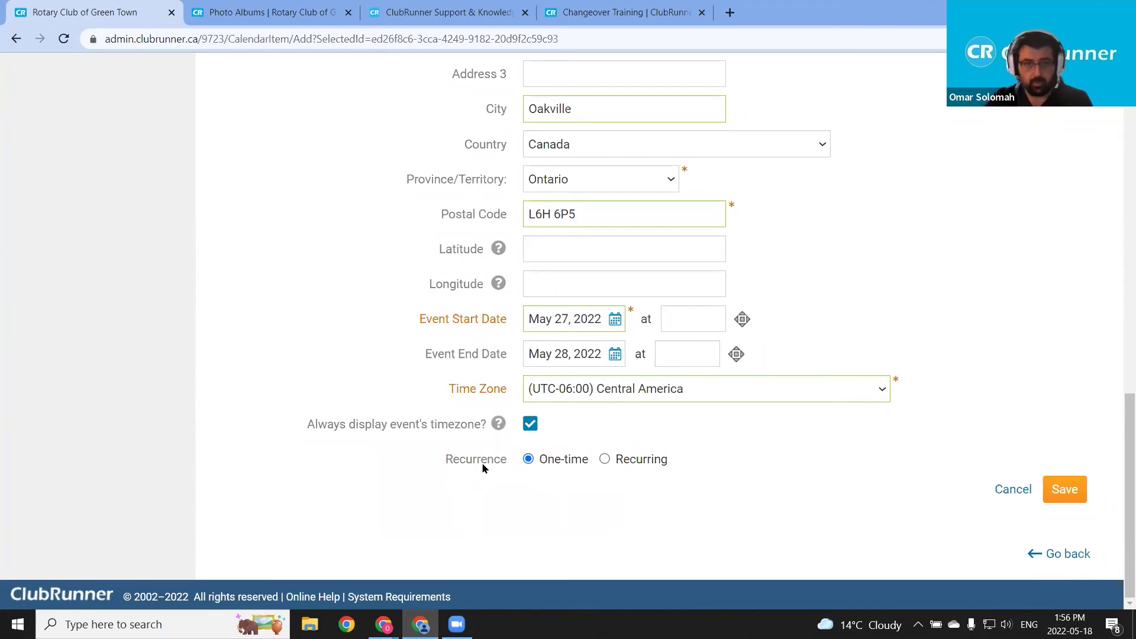
click(605, 460)
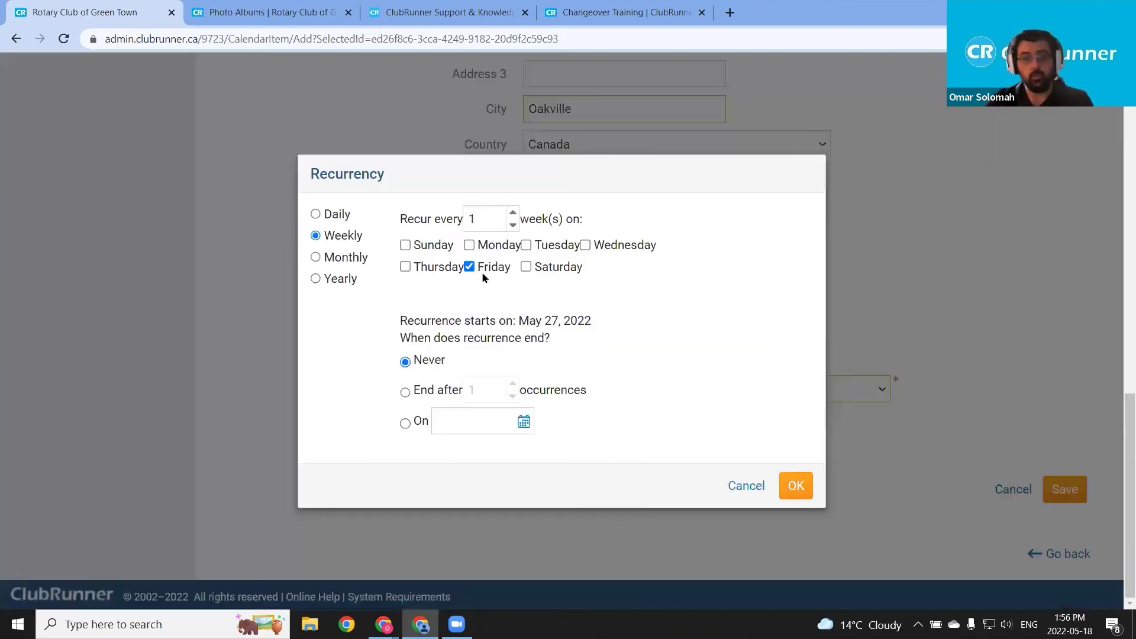
click(315, 213)
click(335, 237)
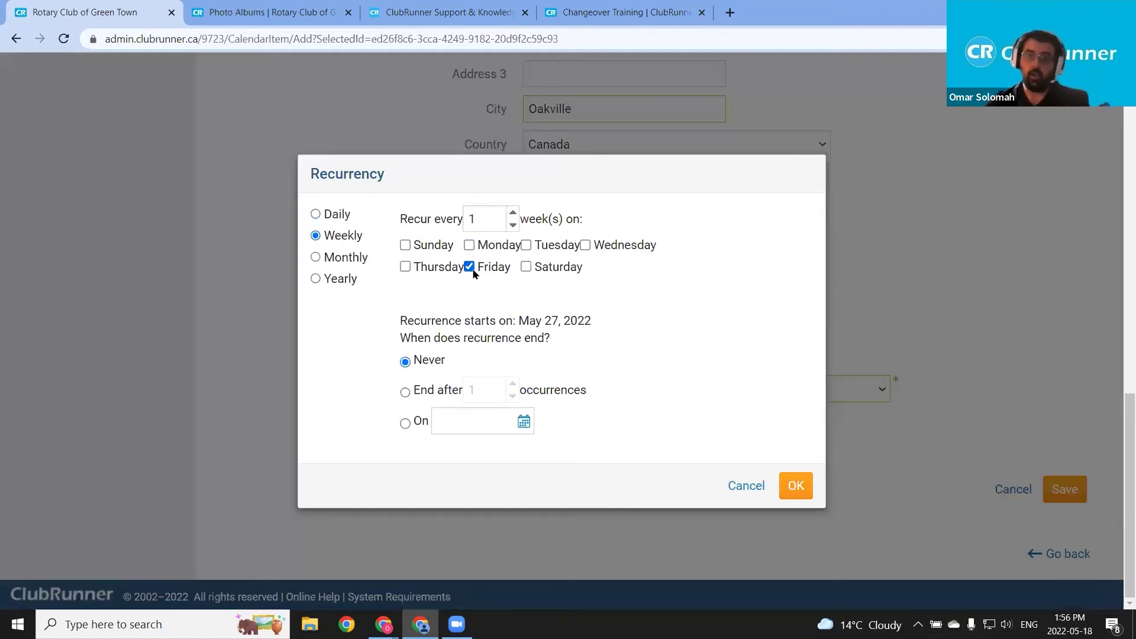
click(316, 257)
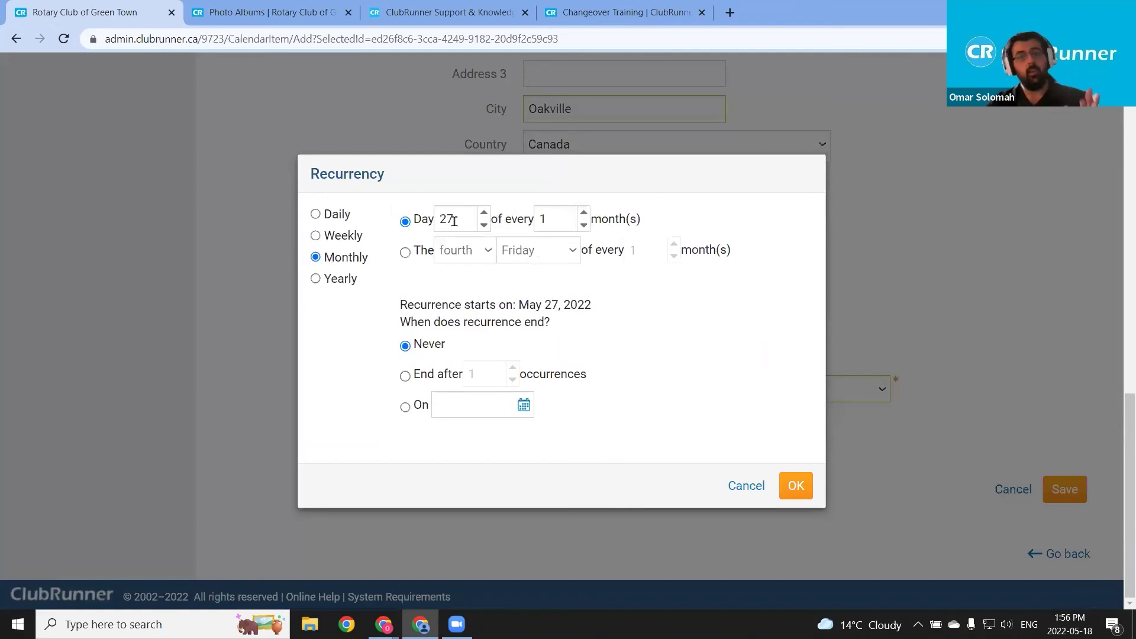
click(406, 253)
click(463, 251)
click(460, 286)
click(537, 252)
click(758, 289)
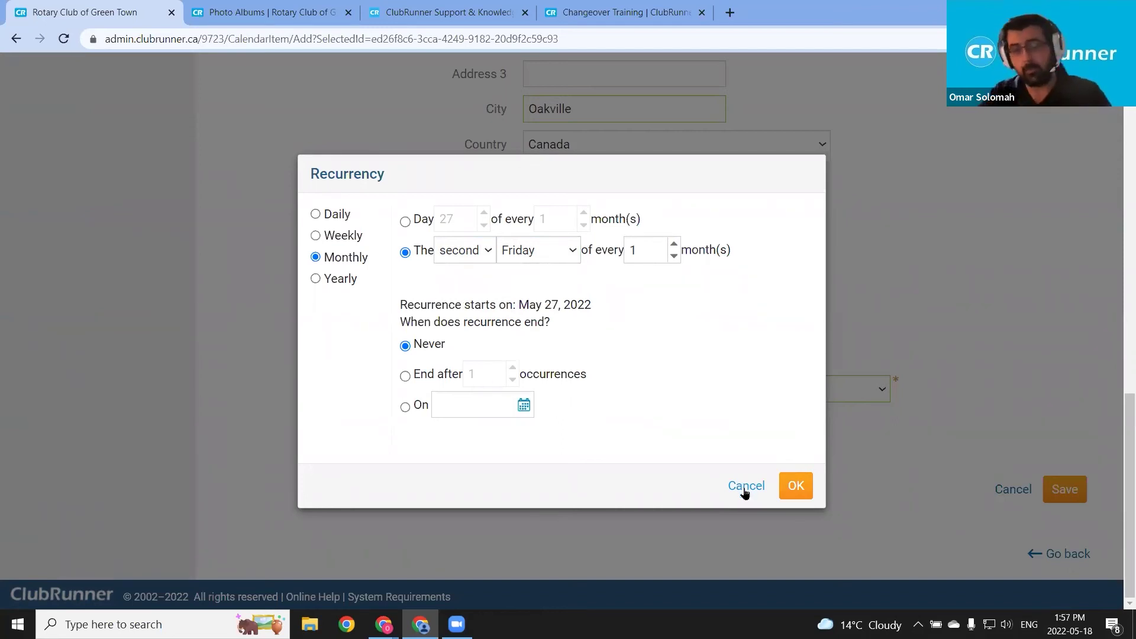
click(746, 489)
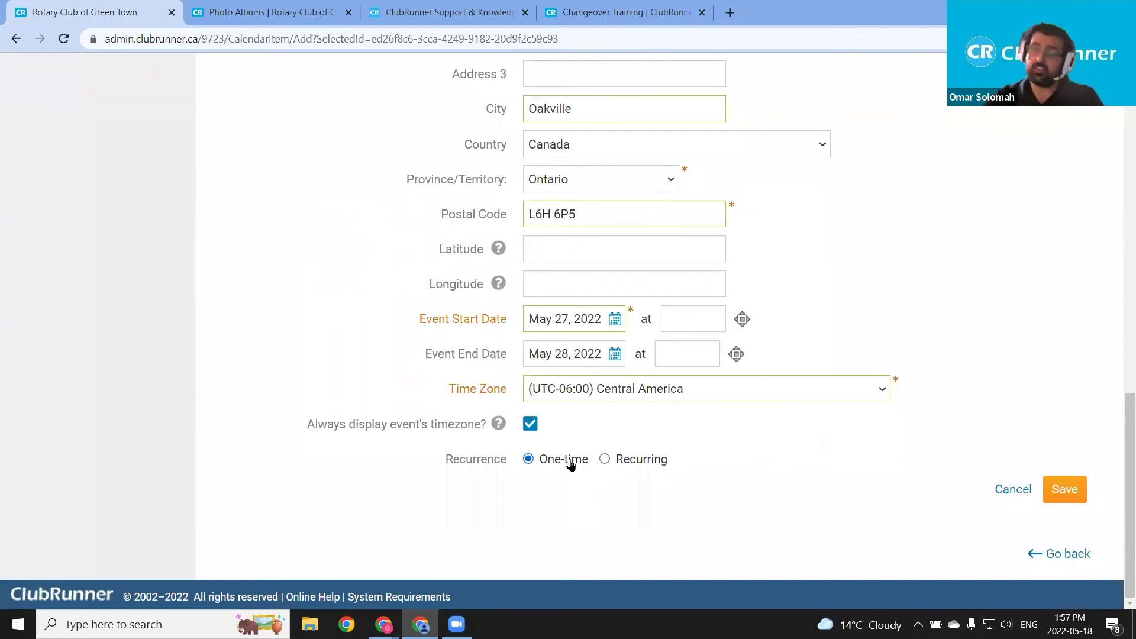
Save the new May 27–28 calendar event
click(1066, 490)
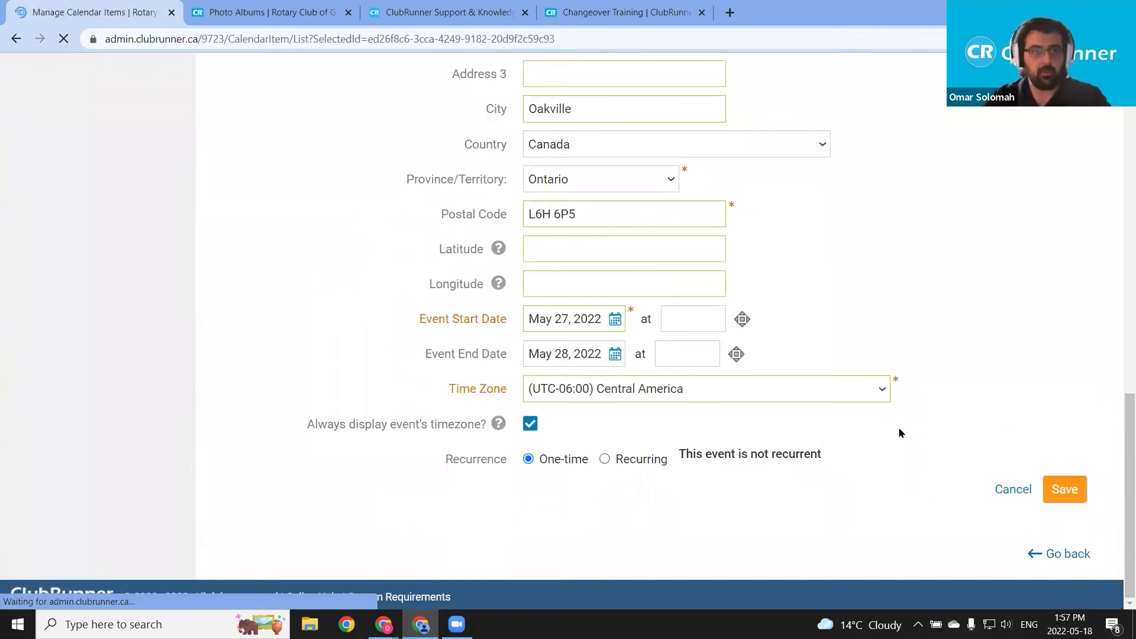
scroll(834, 407, down, 1)
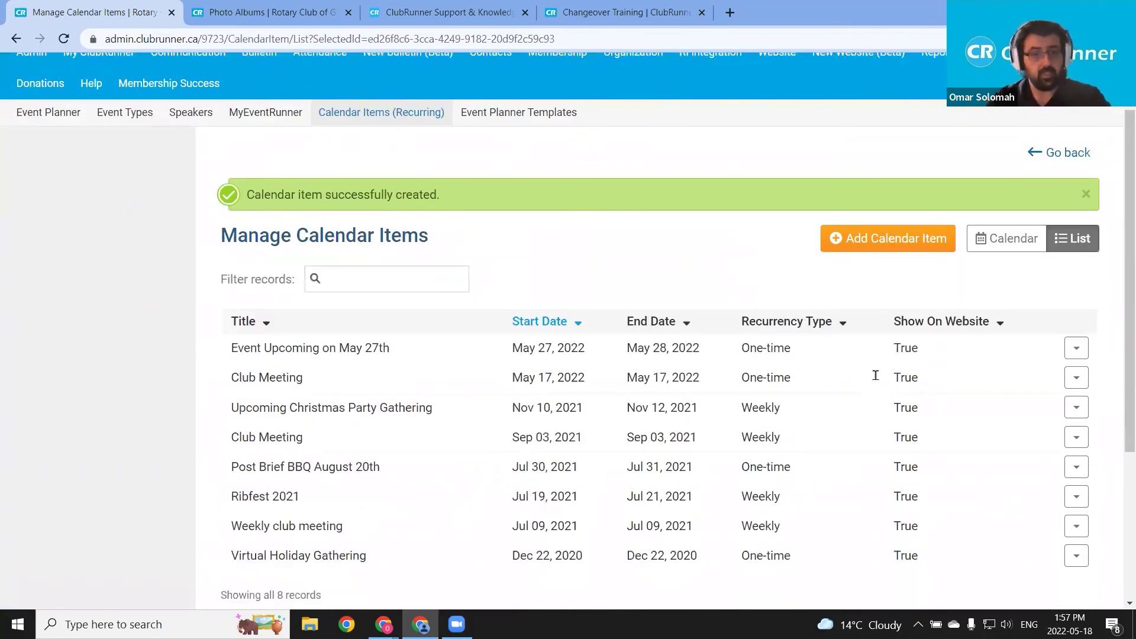
double_click(906, 348)
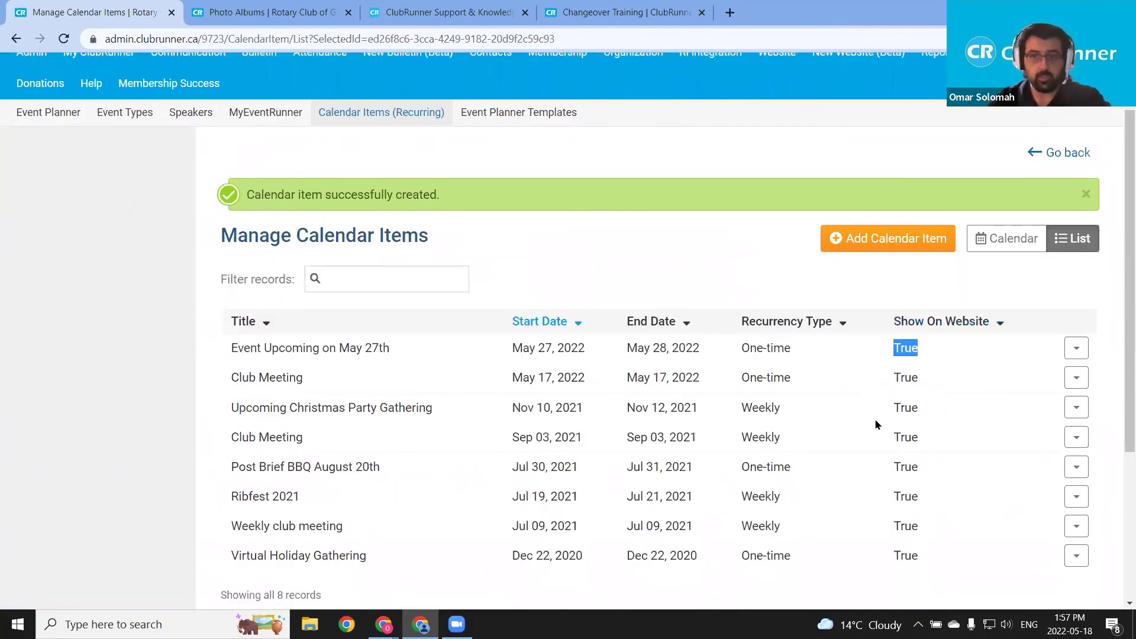
scroll(906, 409, up, 1)
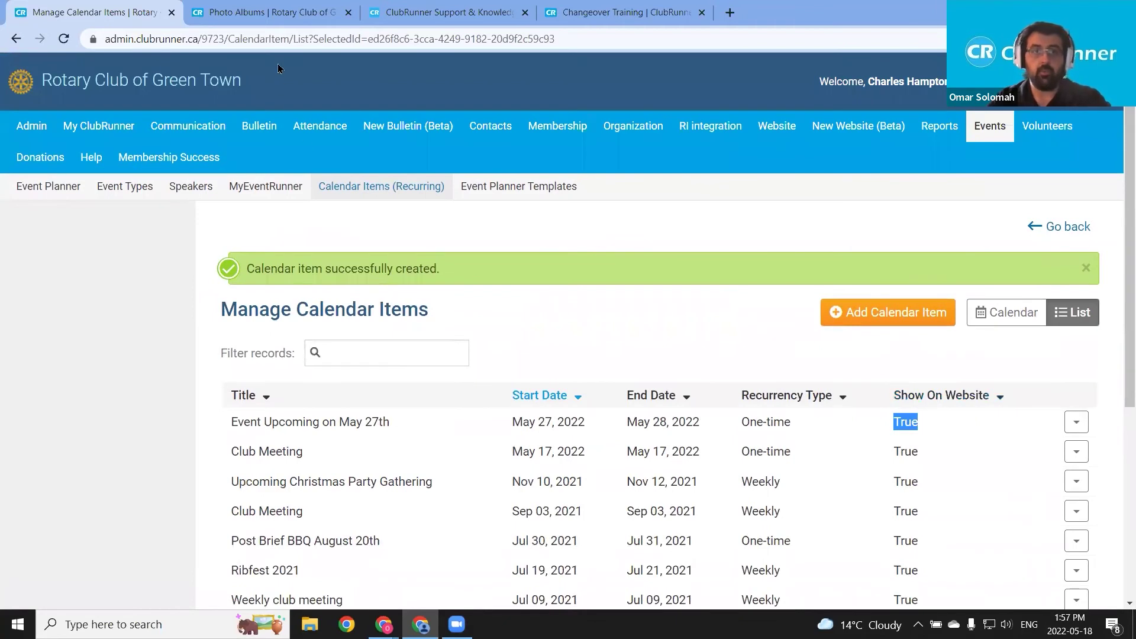
Show the public website's May 2022 calendar and open the May 27th event
click(282, 13)
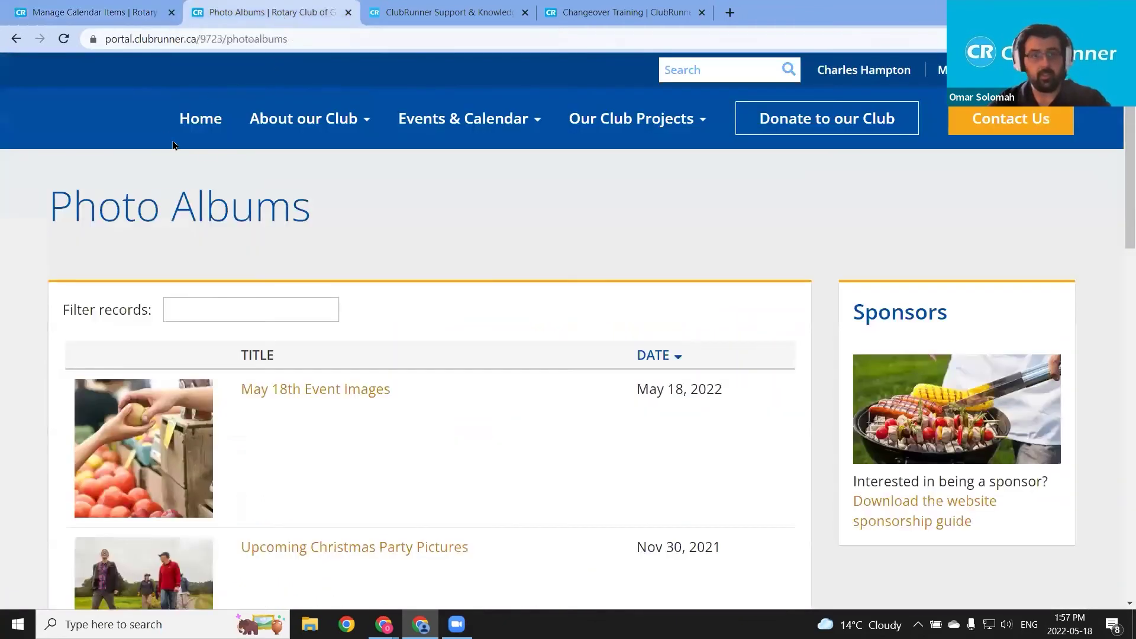
mouse_move(479, 124)
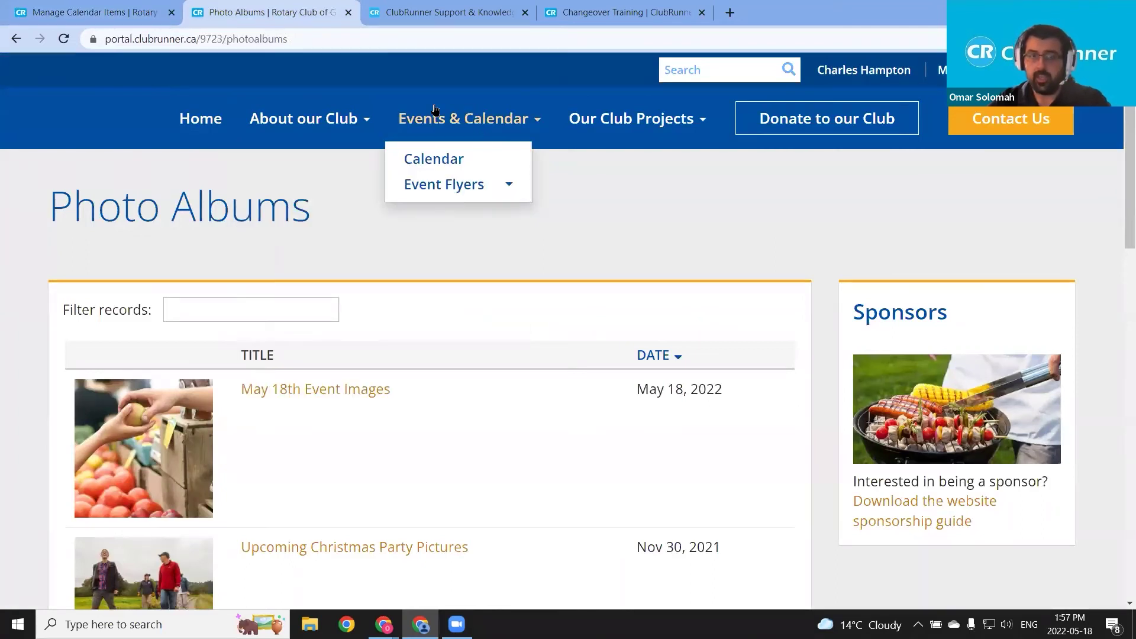
click(433, 161)
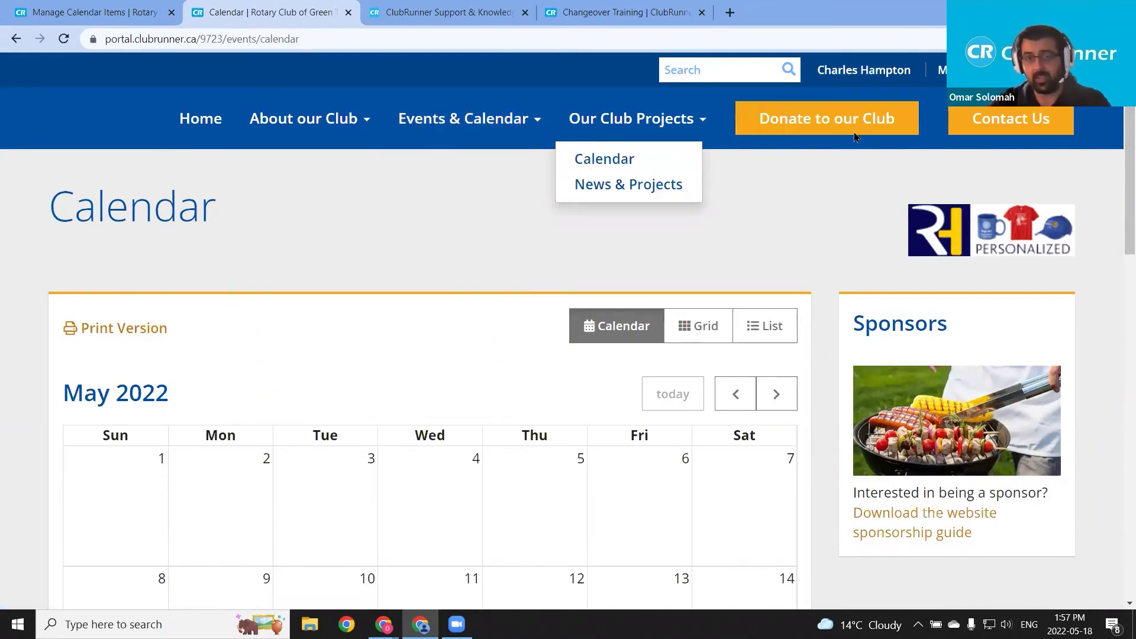
scroll(456, 201, down, 1)
scroll(456, 203, down, 5)
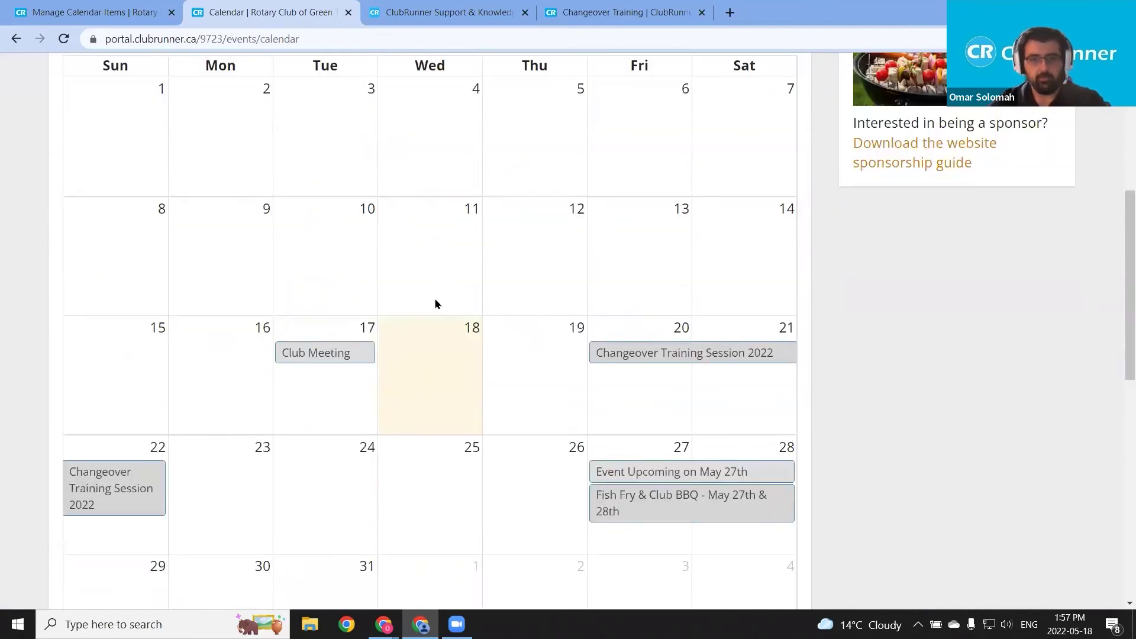
scroll(436, 304, down, 1)
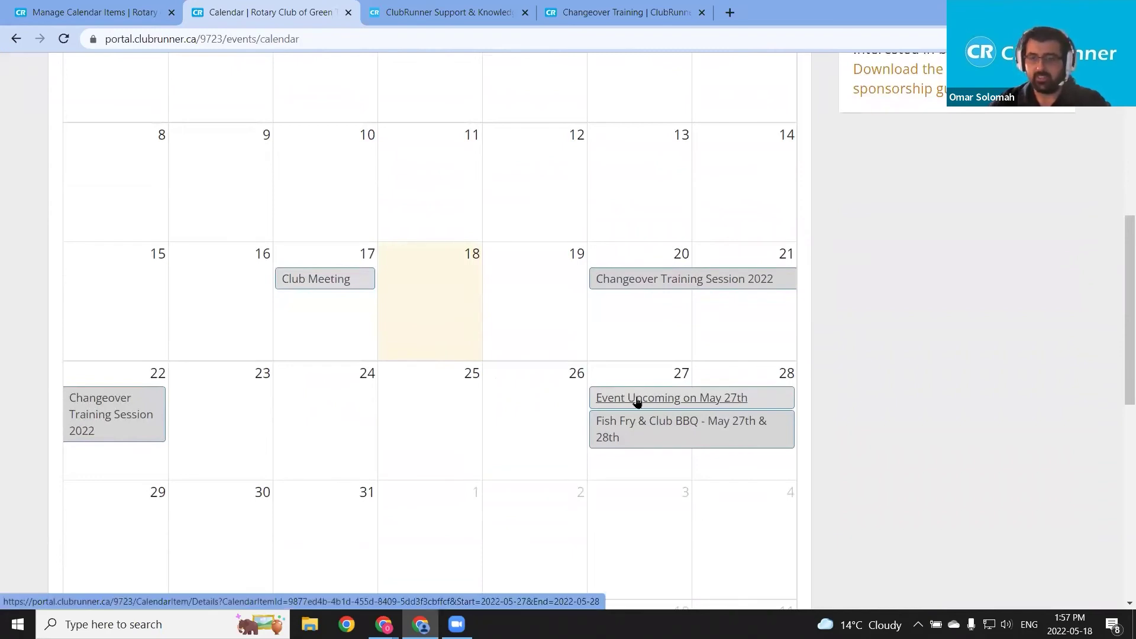
click(638, 400)
Open the Fish Fry & Club BBQ registration page and review its May 27–28 times and $30 fee
scroll(502, 320, down, 4)
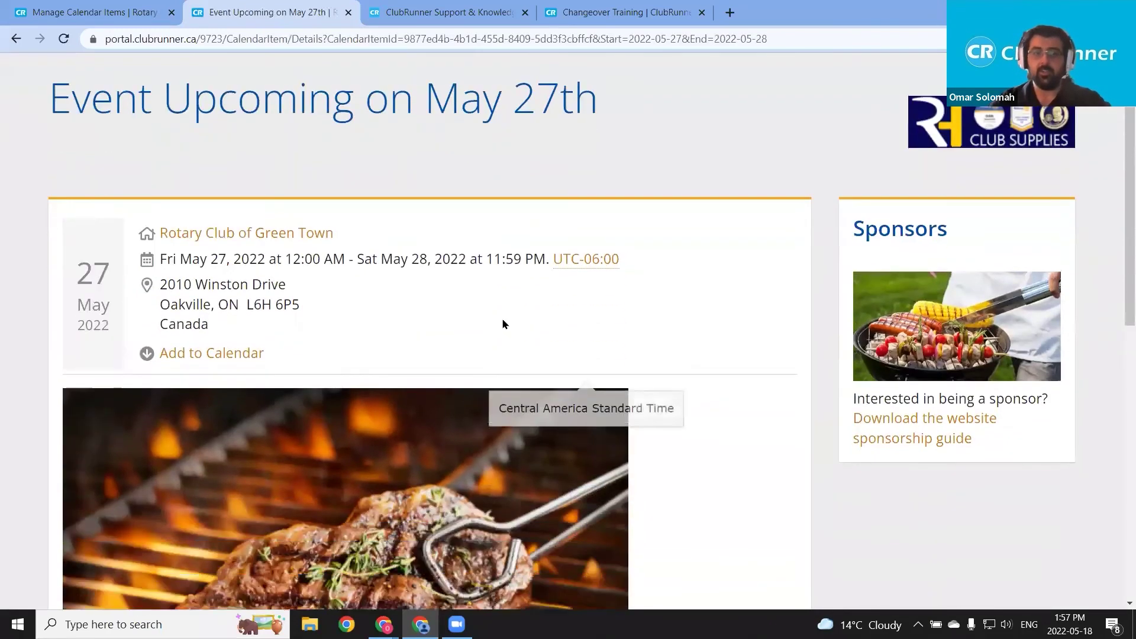
scroll(514, 239, down, 5)
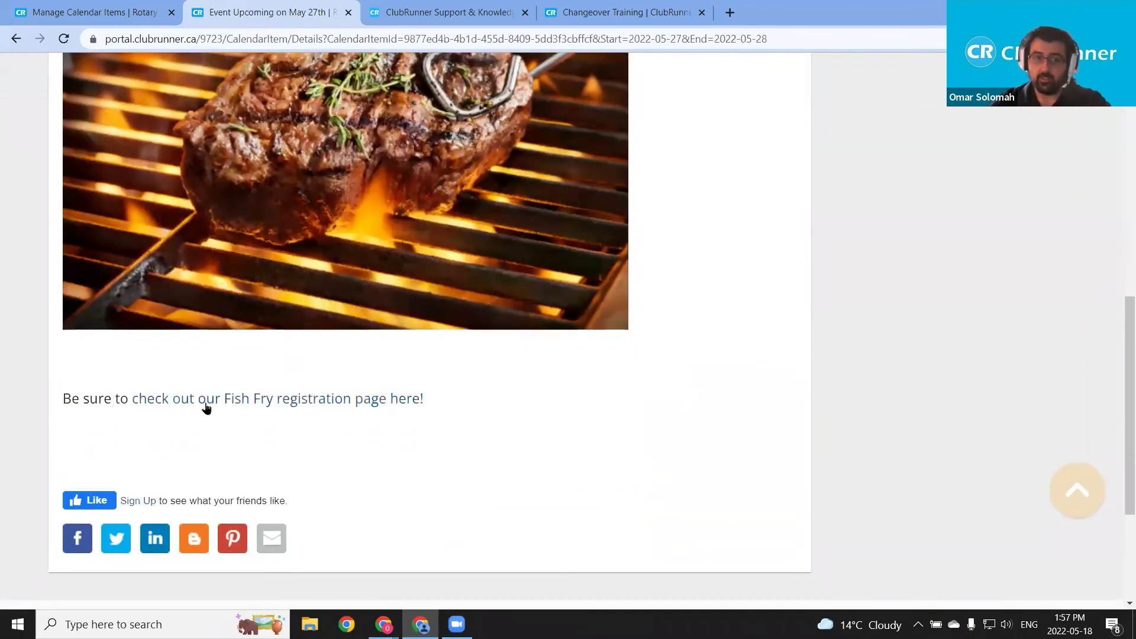
scroll(381, 350, up, 6)
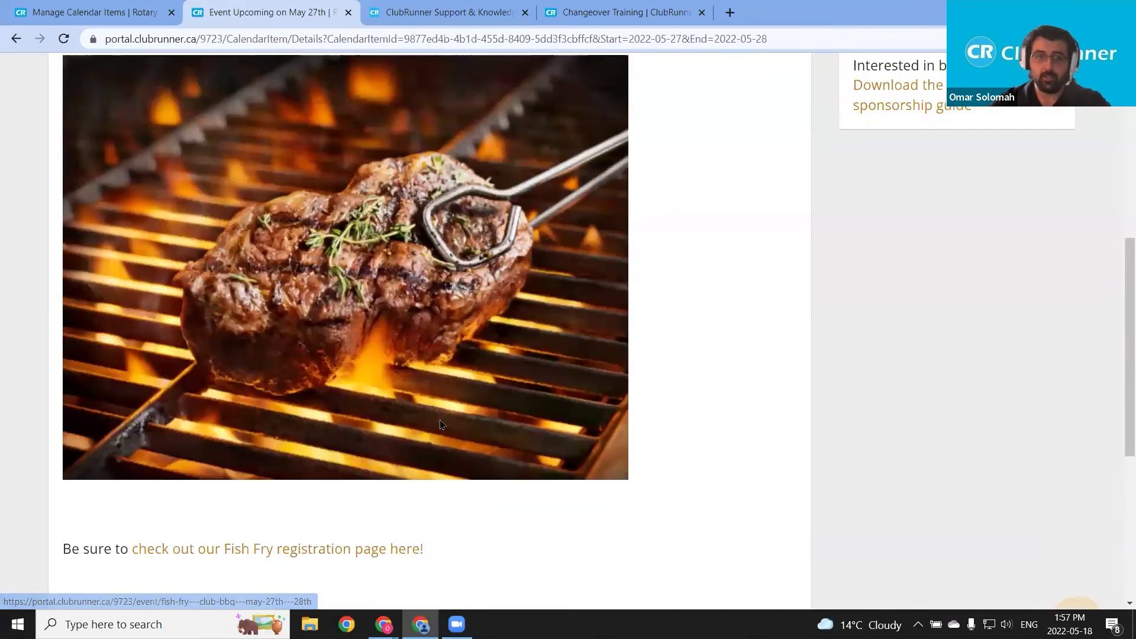
scroll(382, 350, up, 2)
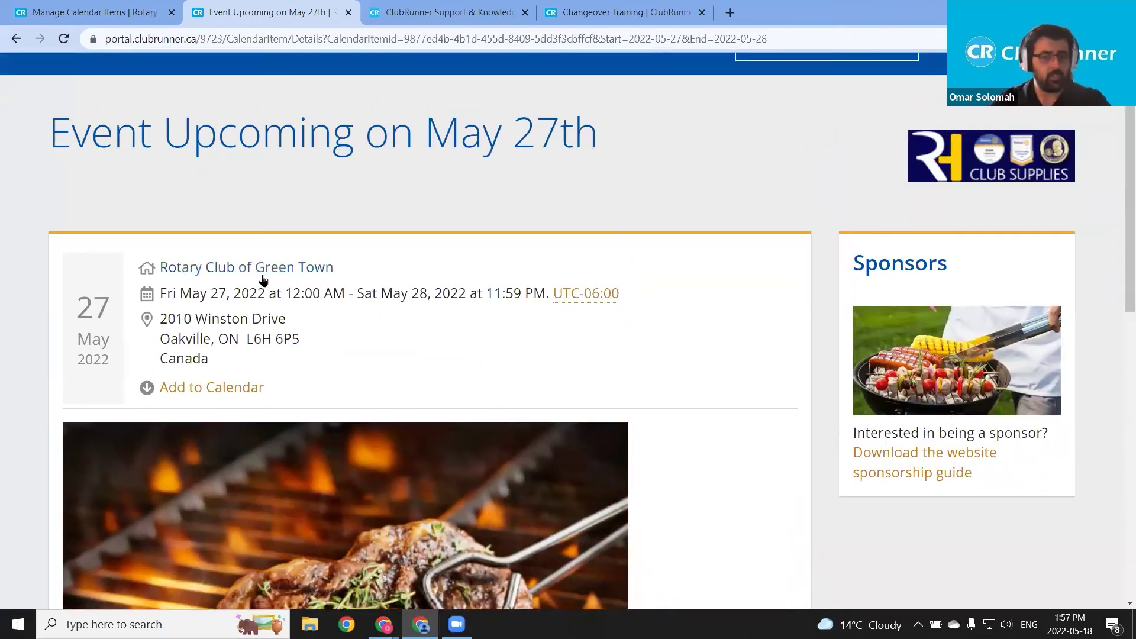
scroll(267, 285, down, 7)
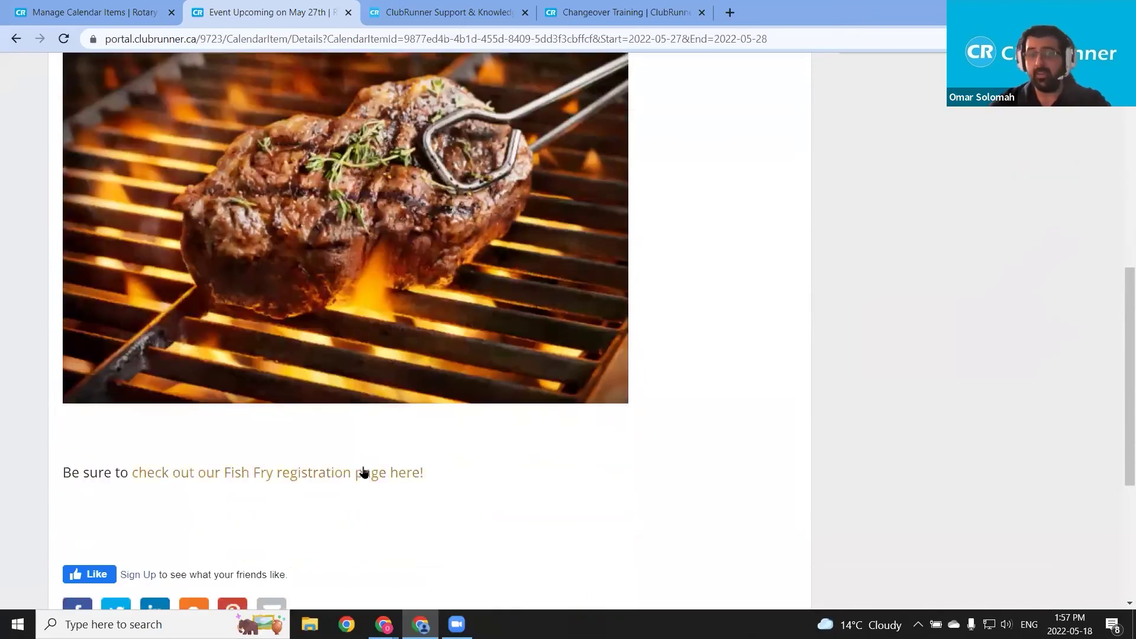
click(351, 473)
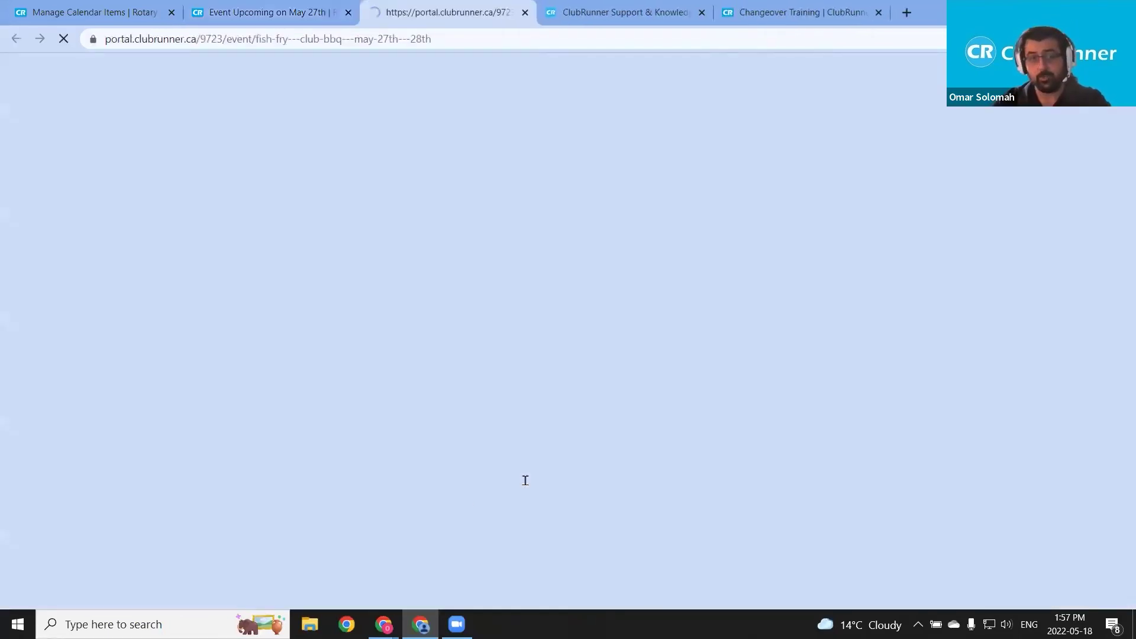
scroll(535, 373, down, 5)
scroll(536, 373, up, 3)
scroll(592, 360, up, 1)
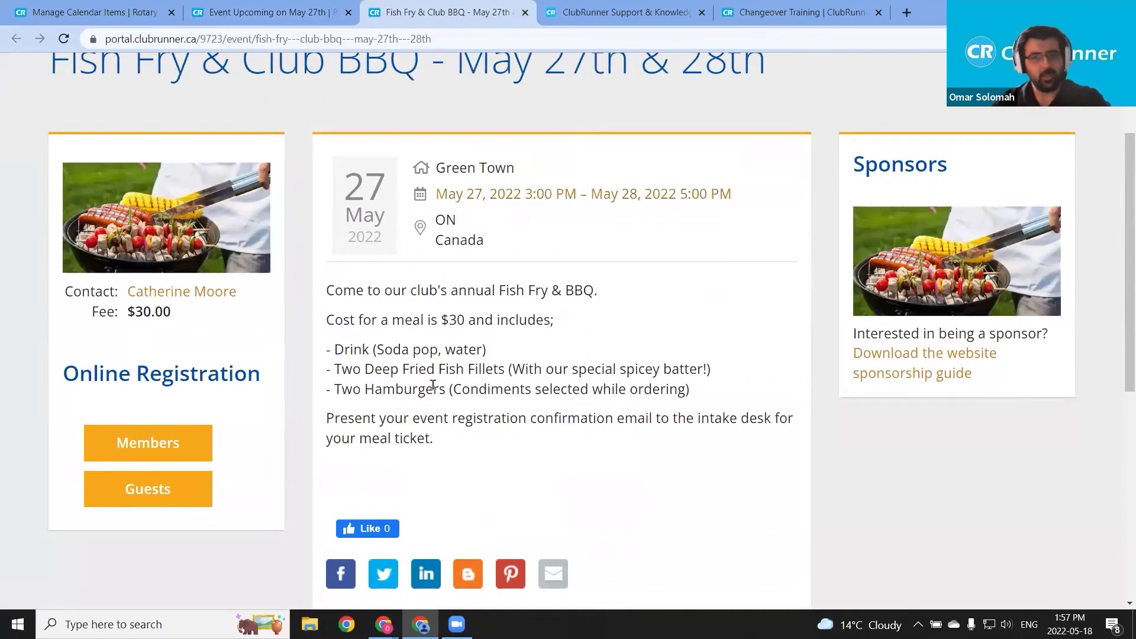
scroll(452, 469, down, 1)
scroll(488, 345, up, 1)
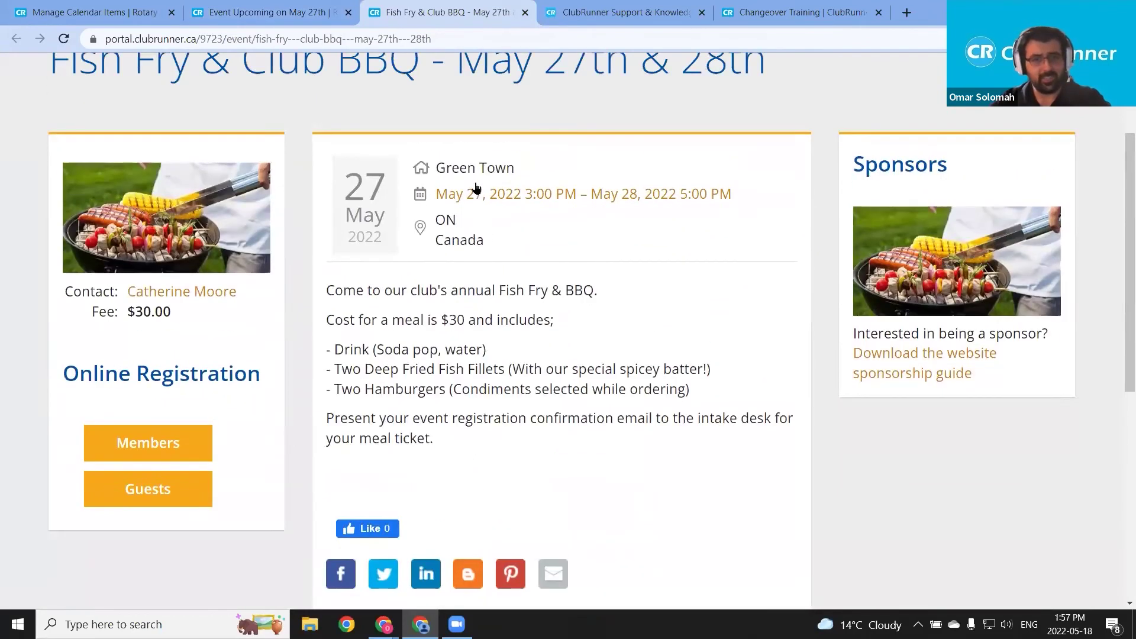
scroll(686, 523, down, 2)
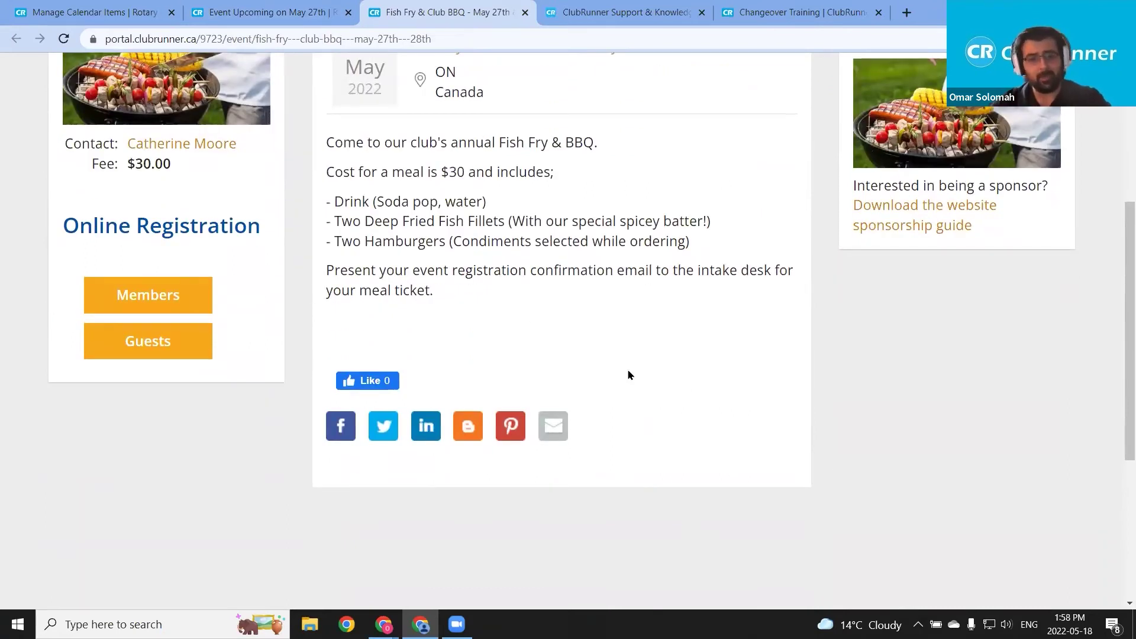
scroll(629, 375, up, 1)
scroll(606, 361, up, 3)
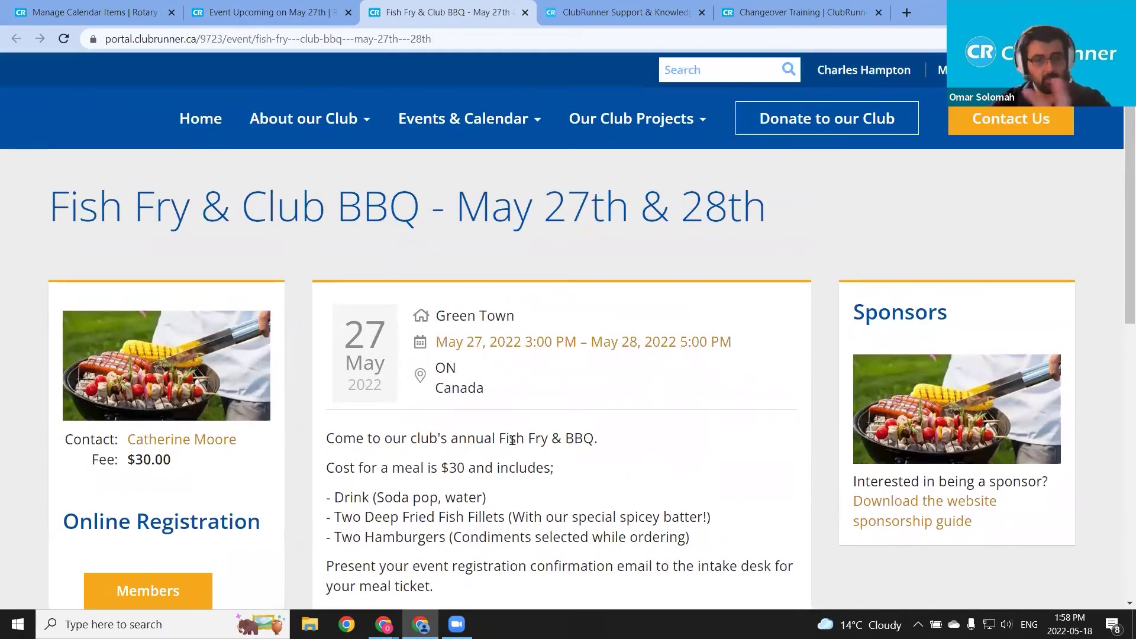
scroll(509, 436, down, 3)
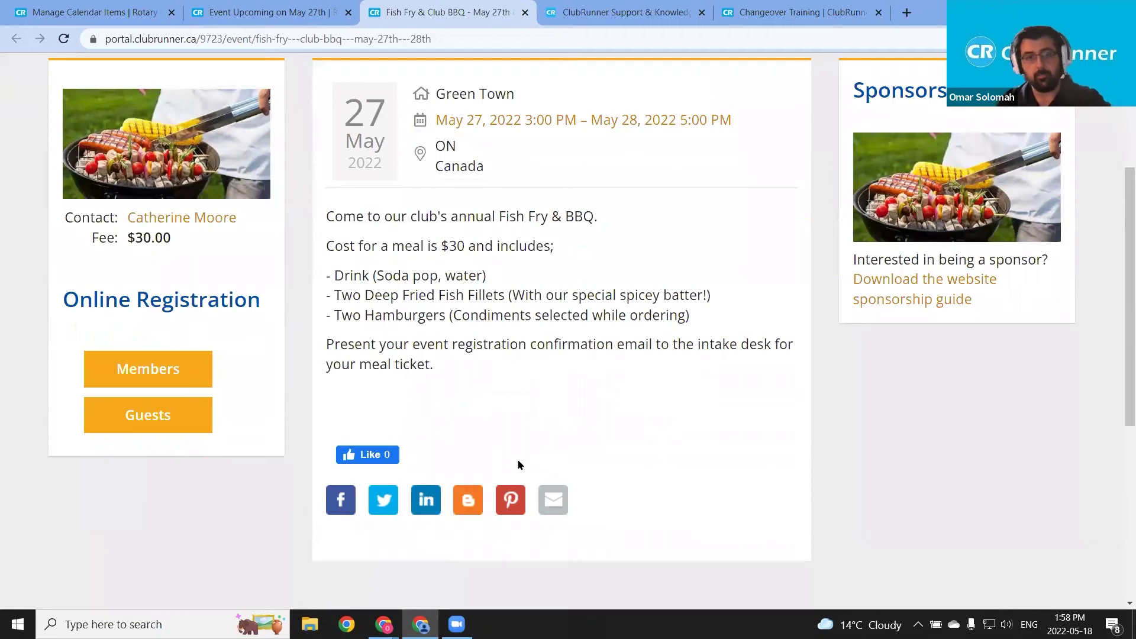
scroll(517, 459, up, 1)
scroll(429, 523, up, 1)
scroll(390, 521, down, 2)
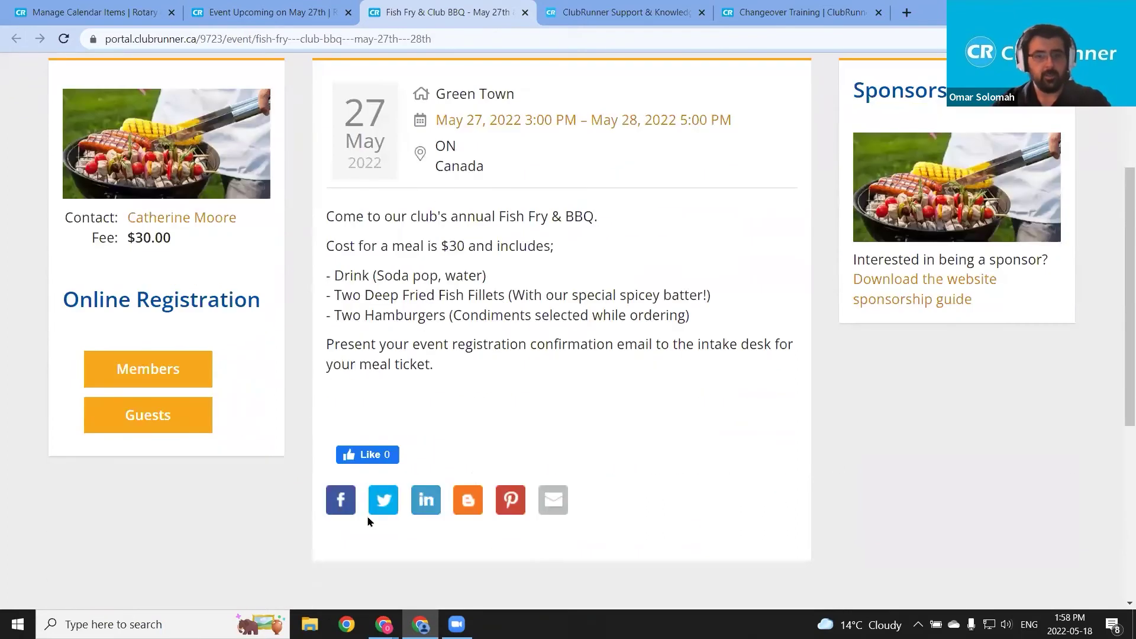
scroll(503, 417, up, 3)
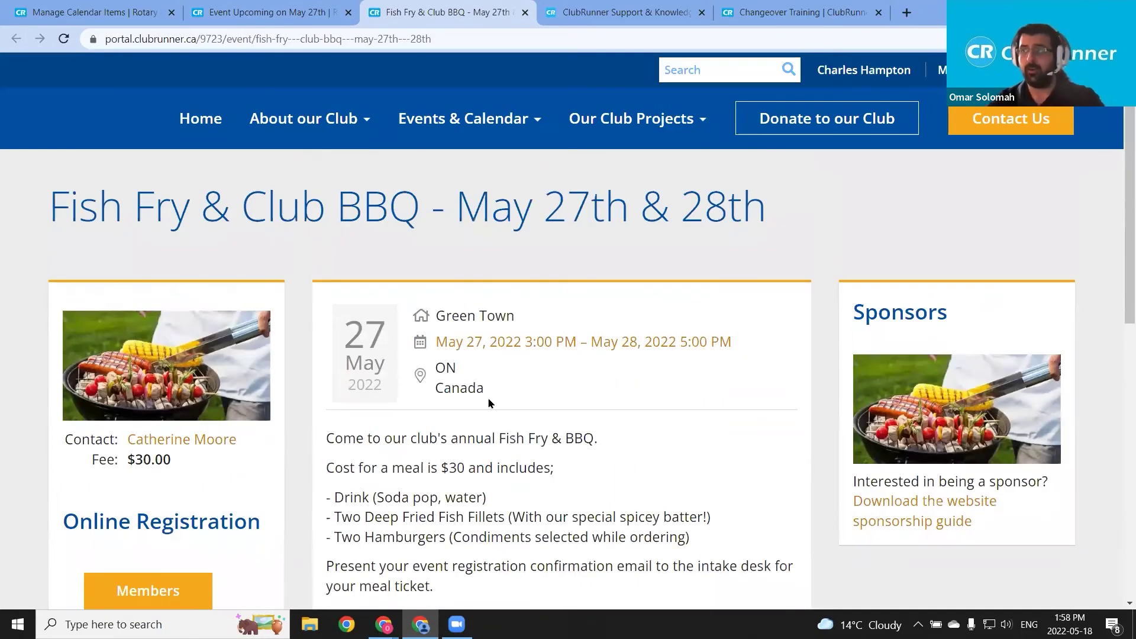
scroll(489, 403, down, 3)
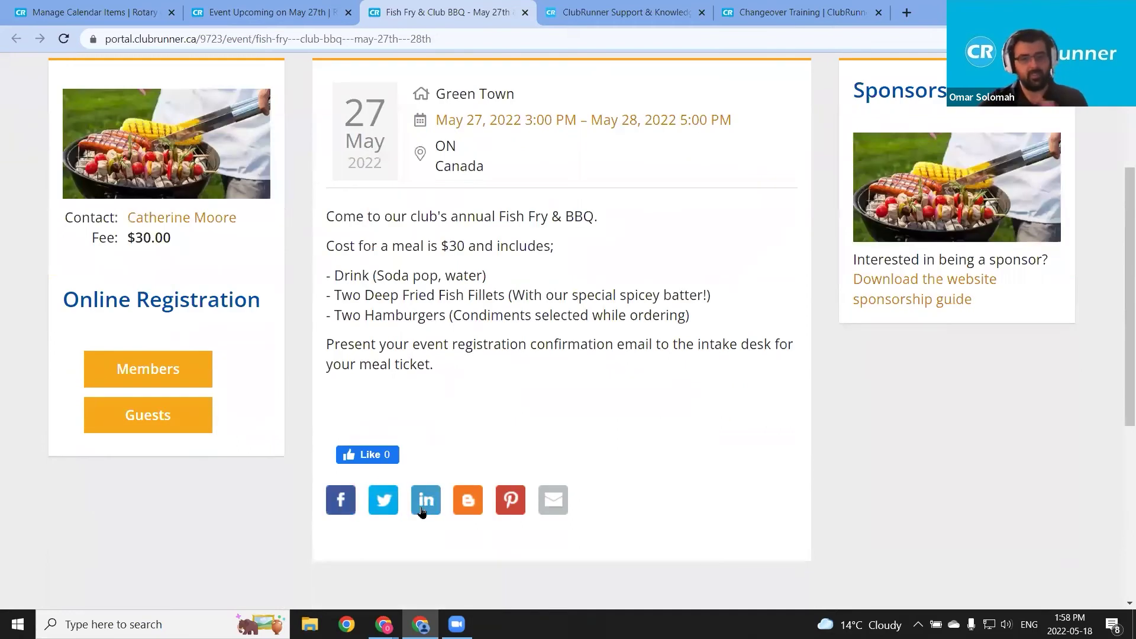
scroll(399, 512, up, 3)
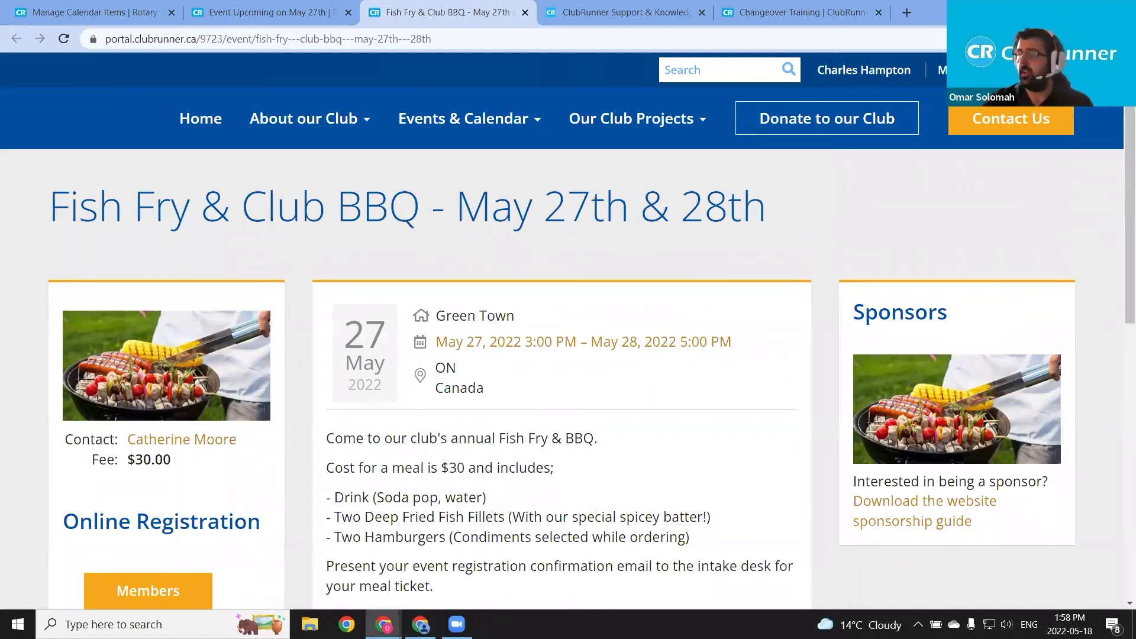
mouse_move(363, 122)
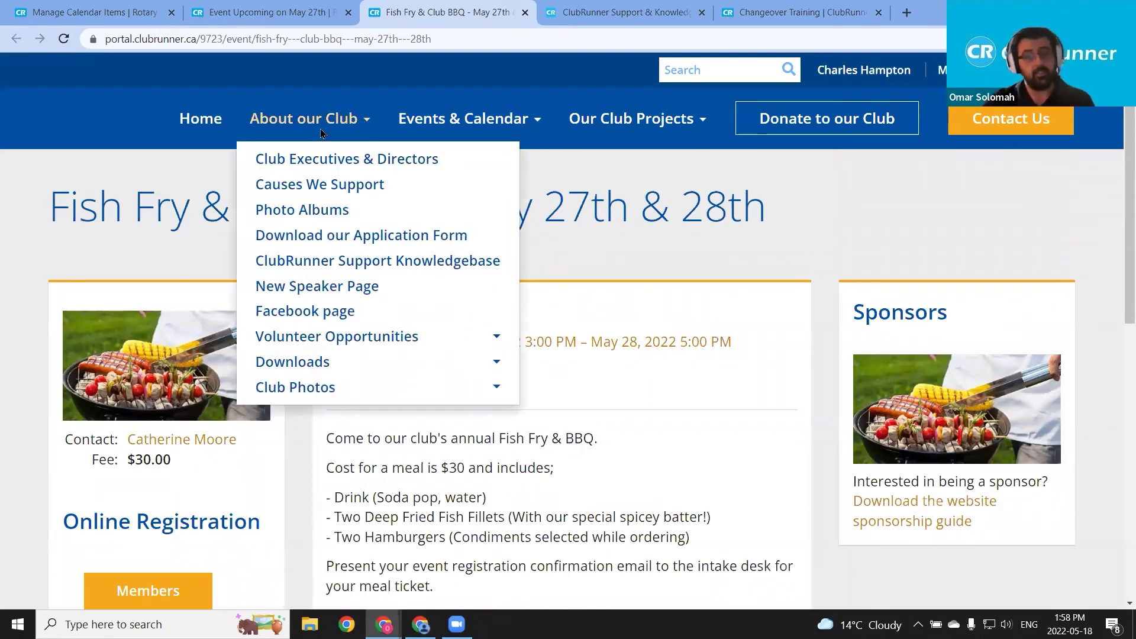
Go to the admin dashboard and open the Events > Speakers list of 13 past speakers
click(942, 70)
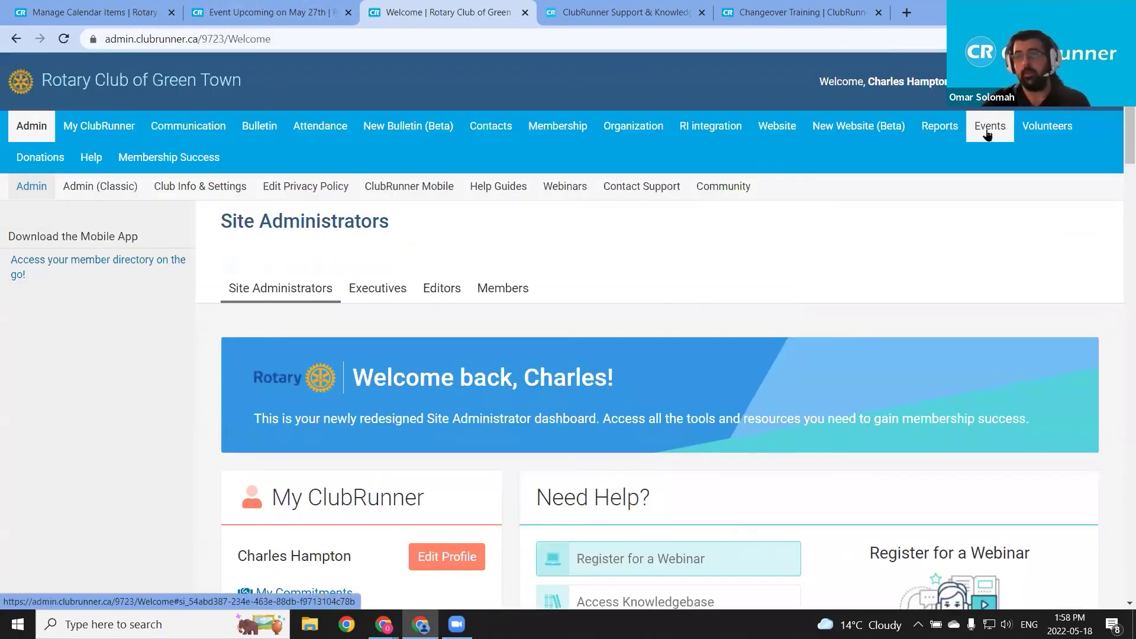
mouse_move(988, 135)
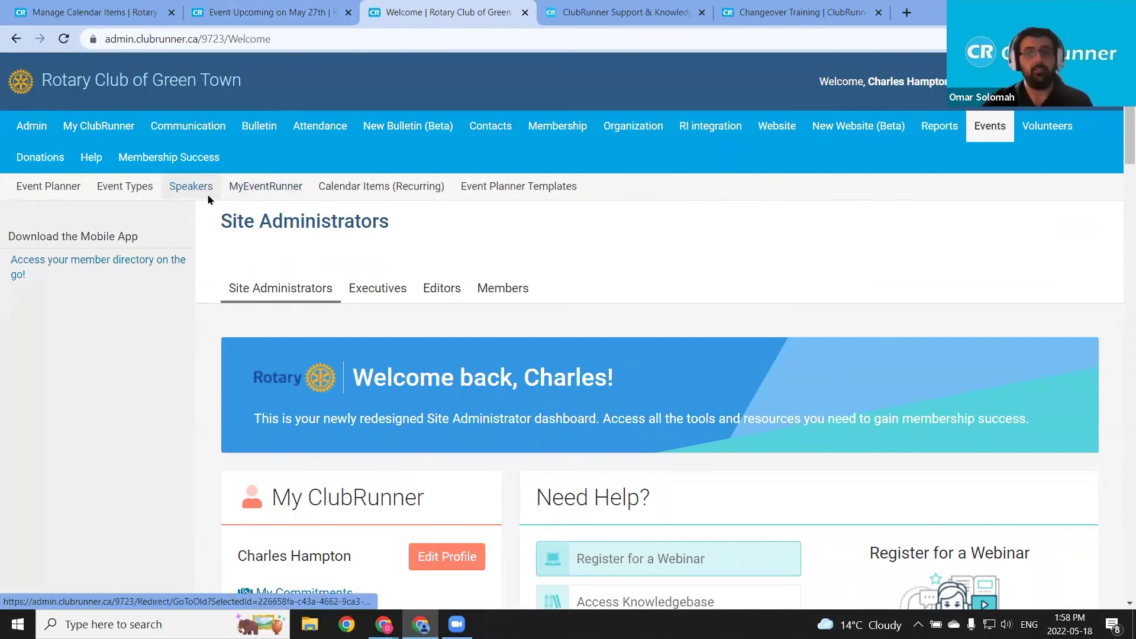
click(209, 199)
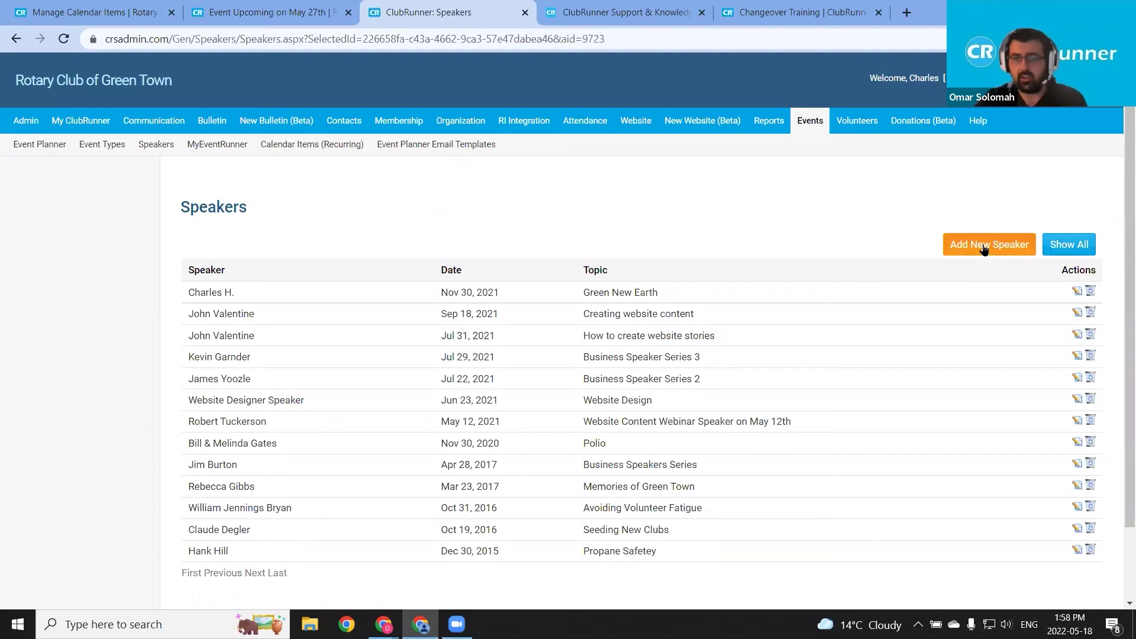
drag(235, 296, 428, 198)
Start a new speaker entry and enter the speaker's name
click(264, 282)
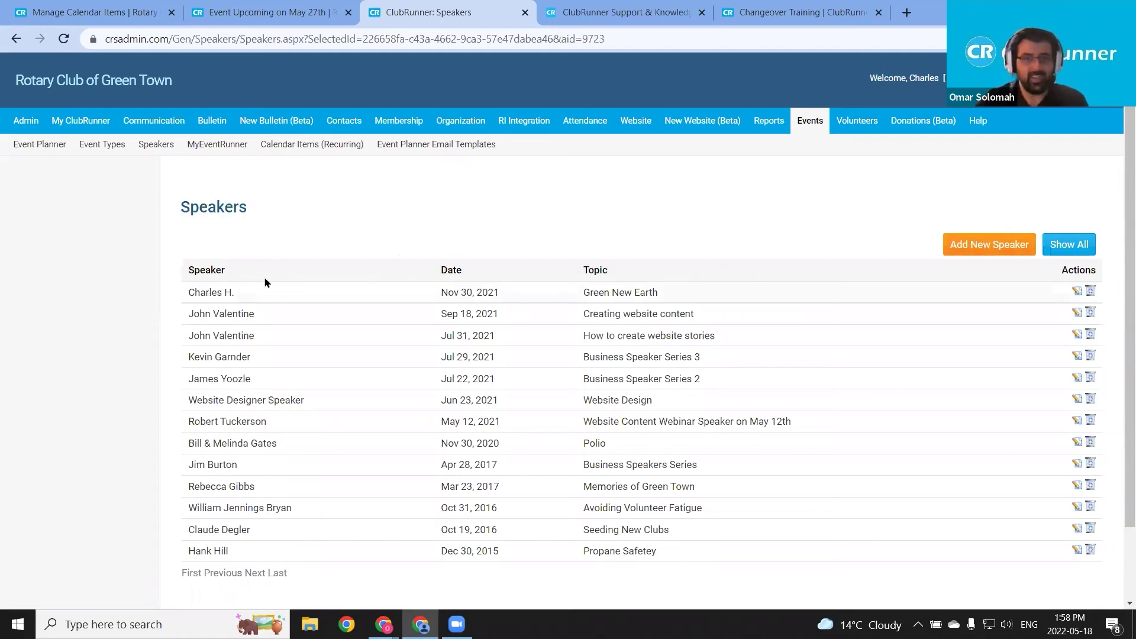
click(1016, 256)
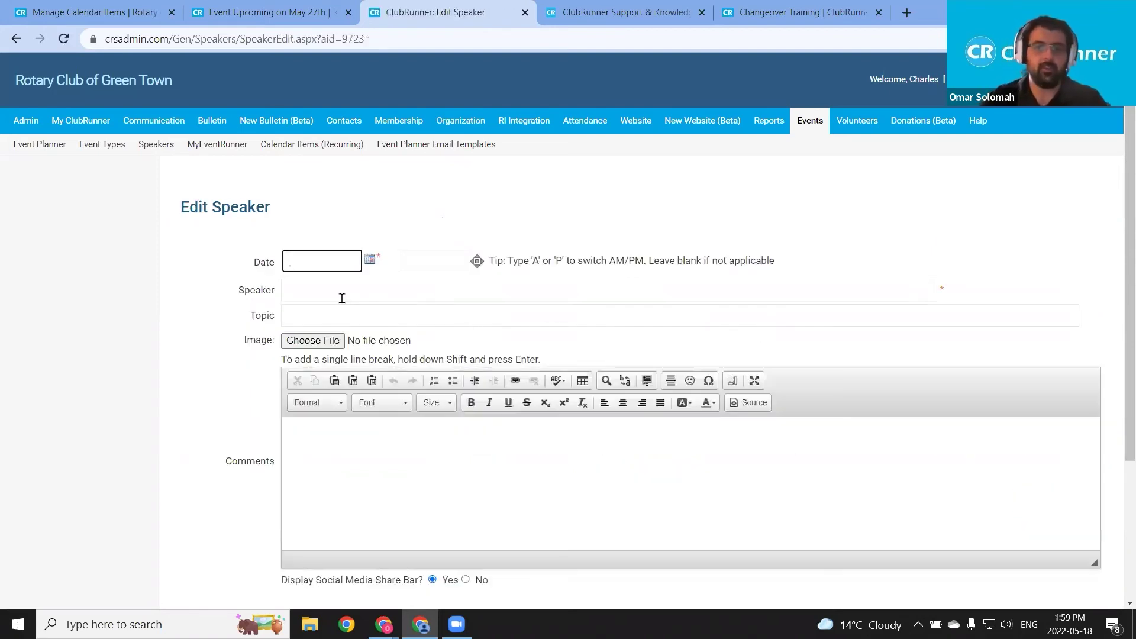
click(337, 289)
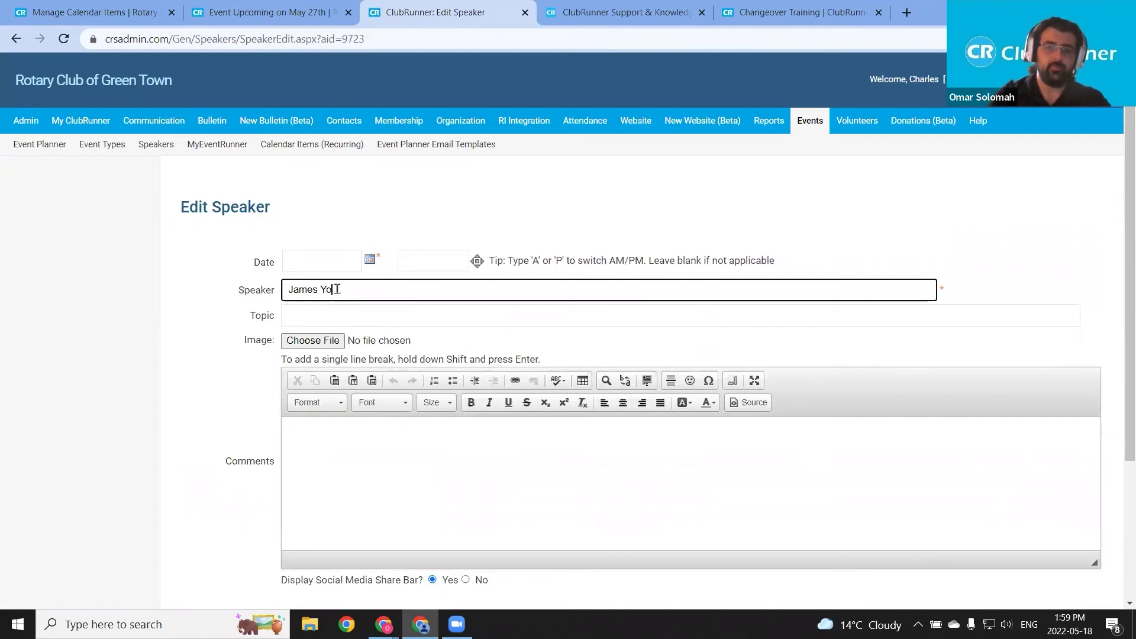
Set the talk date to Jun 09, 2022 at 12:00 PM
click(291, 261)
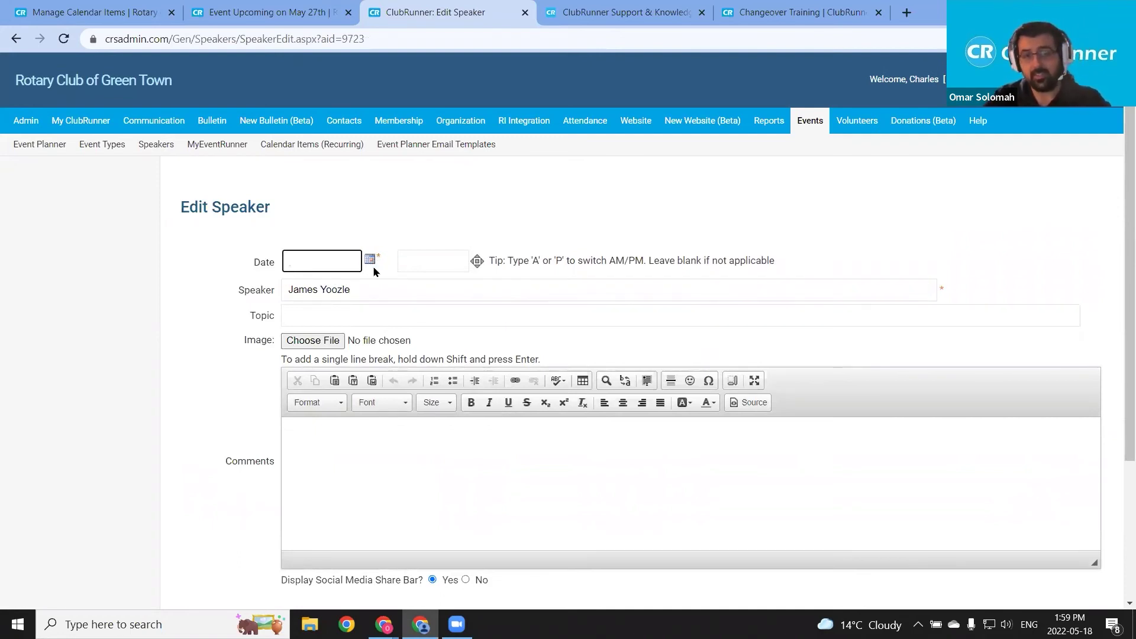
click(371, 263)
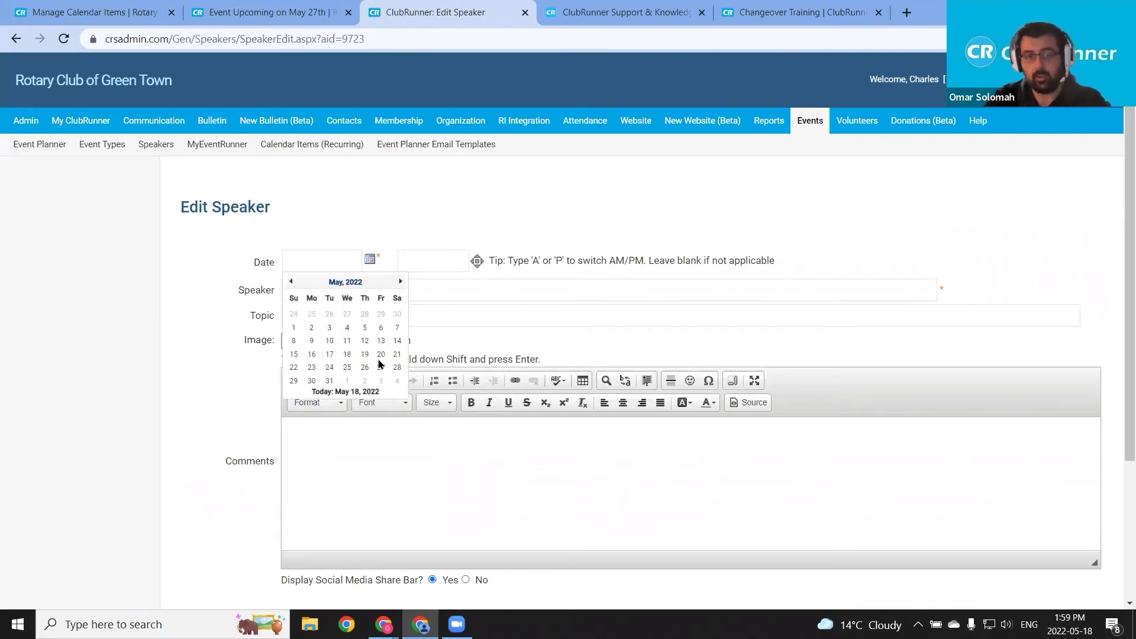
click(401, 282)
click(365, 330)
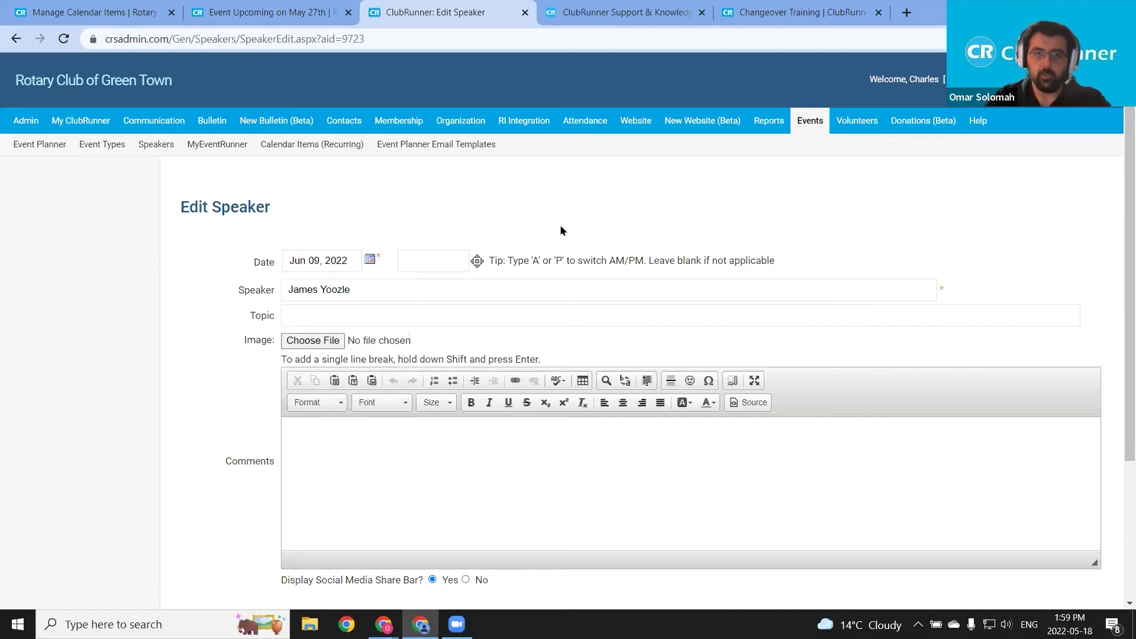
click(457, 259)
click(464, 261)
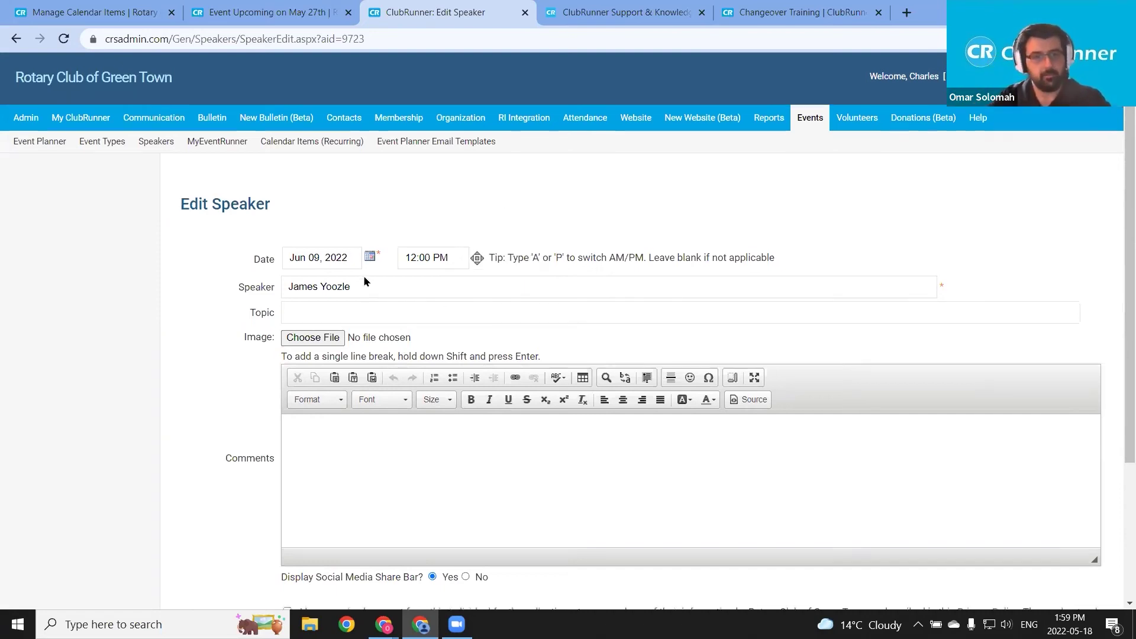
scroll(314, 305, down, 1)
Enter Earth Day as the talk topic
click(305, 250)
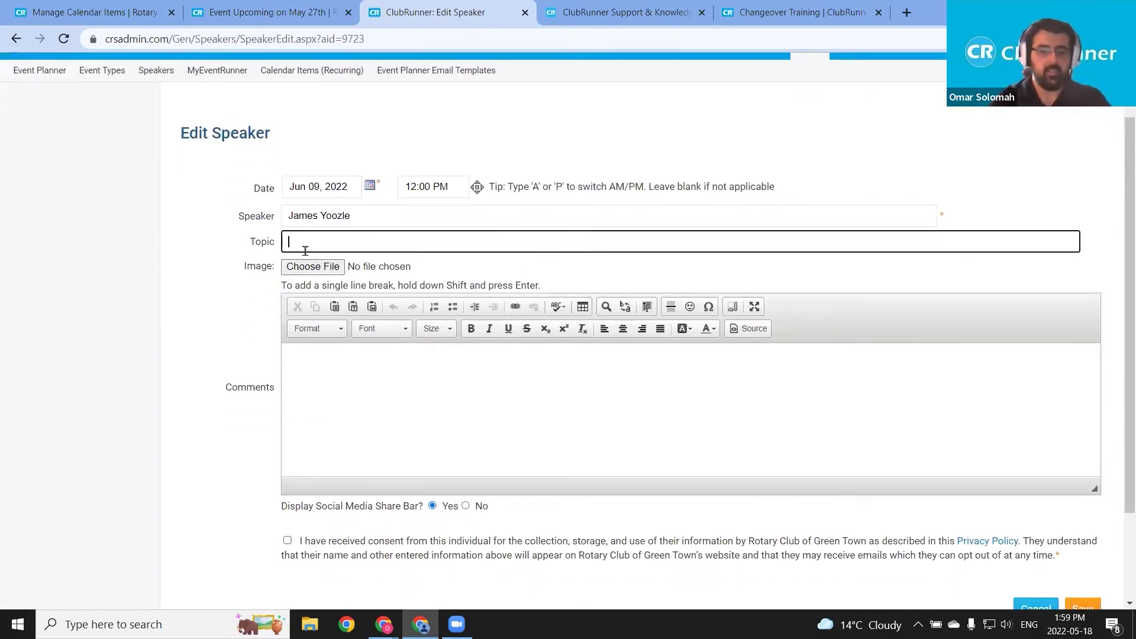
text(event)
key(BackSpace)
key(BackSpace)
key(BackSpace)
key(BackSpace)
key(BackSpace)
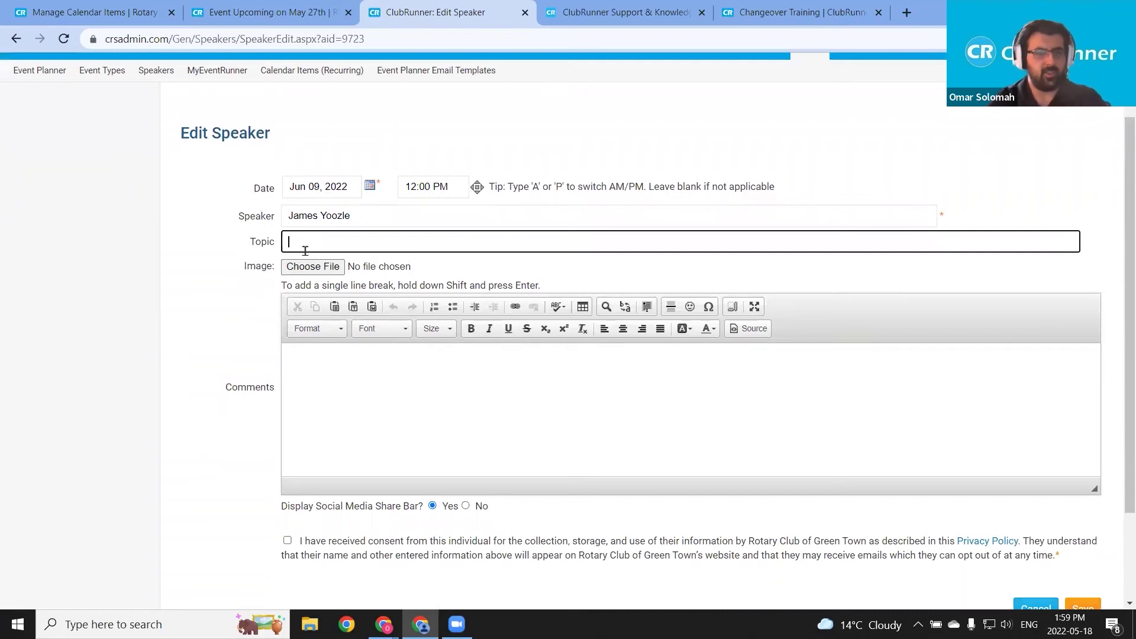
text(Earth Day)
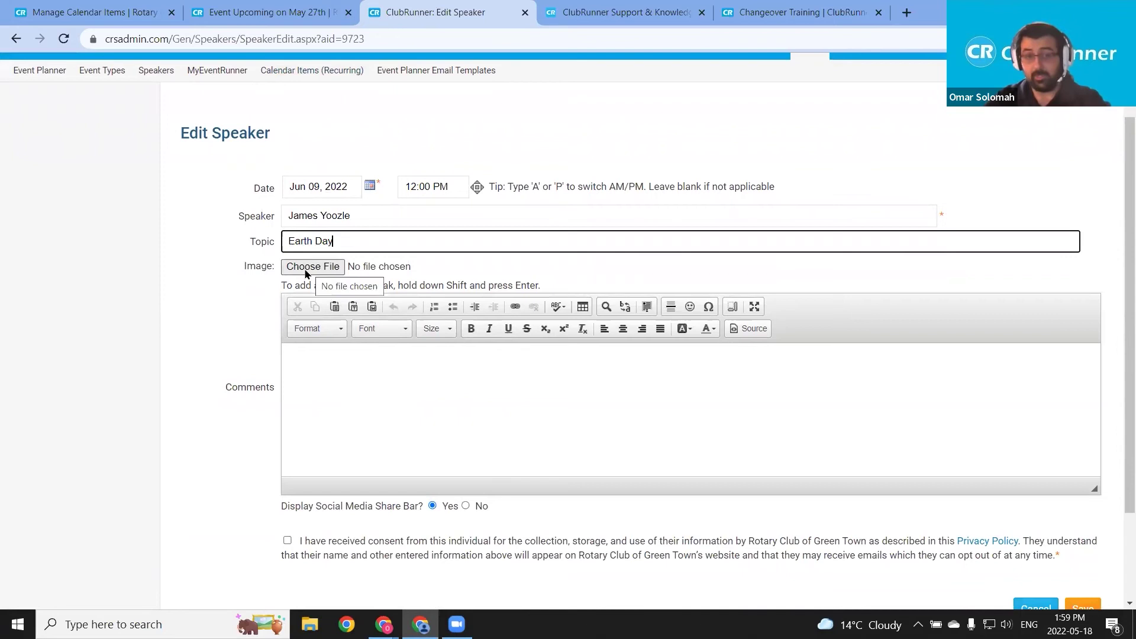
Attach DiscoverNewCultures_1200.jpg as the speaker image
click(341, 270)
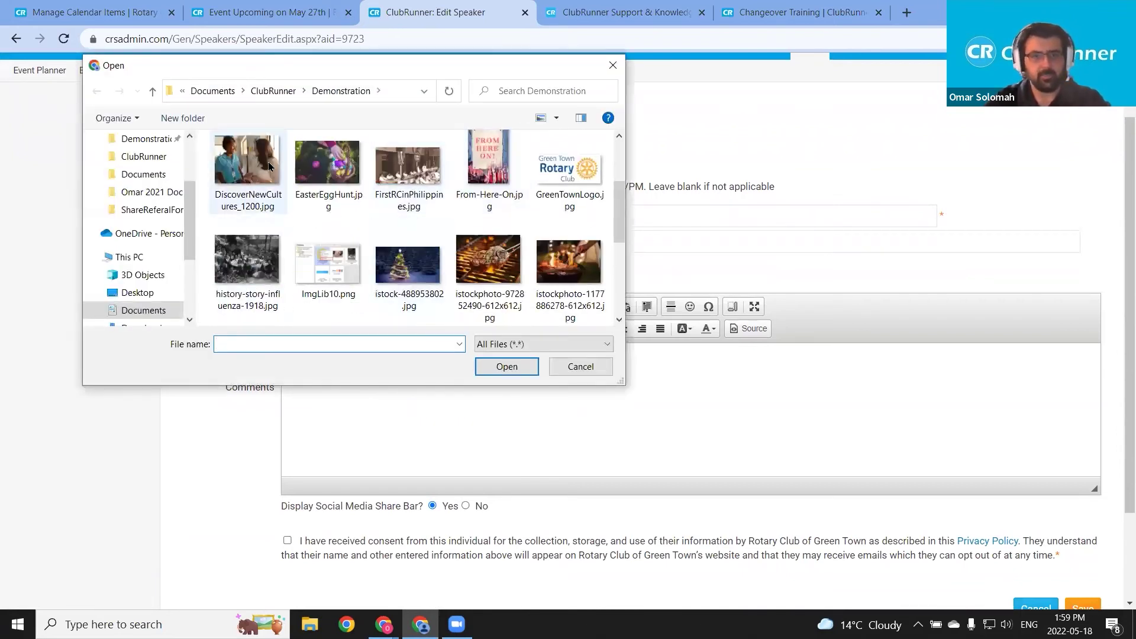
scroll(459, 272, down, 2)
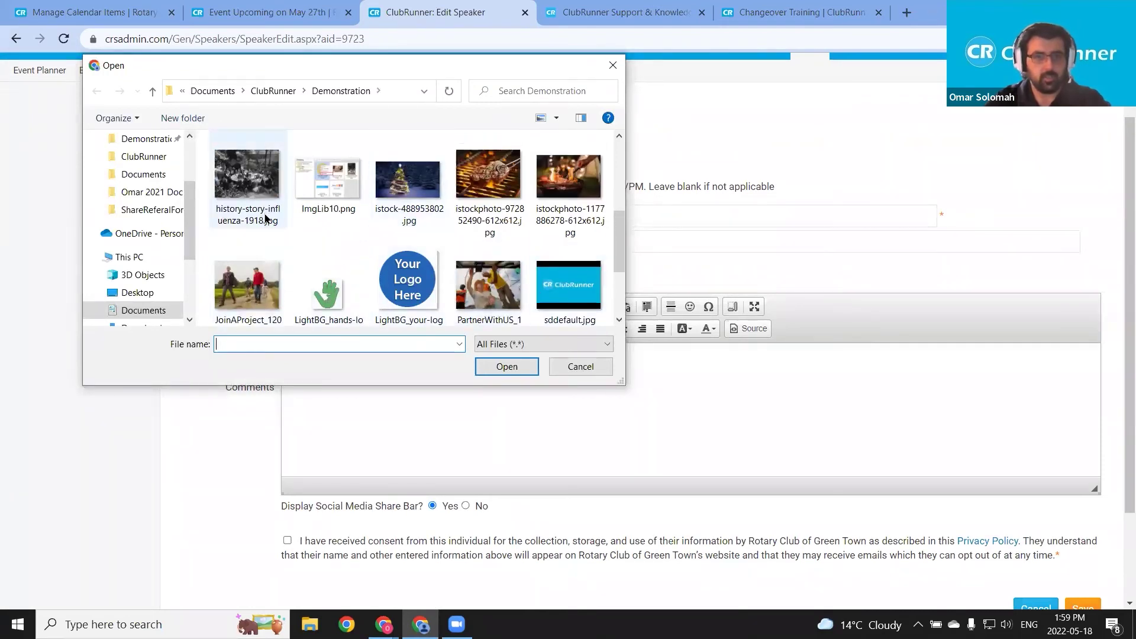
scroll(265, 261, up, 2)
scroll(265, 280, up, 2)
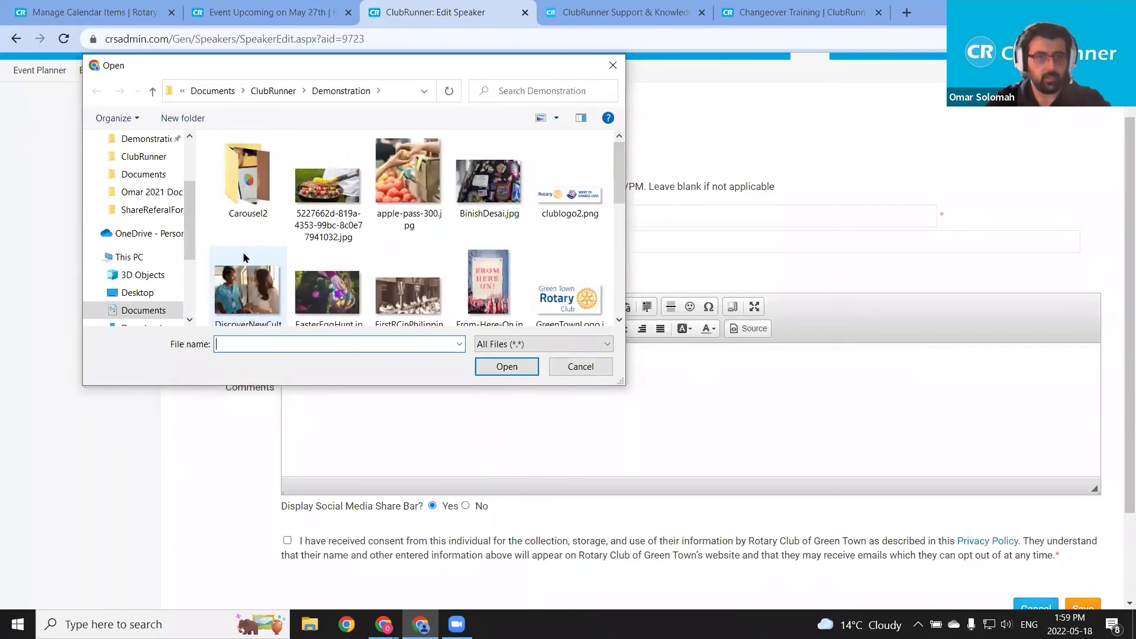
click(255, 292)
double_click(255, 293)
scroll(317, 237, down, 2)
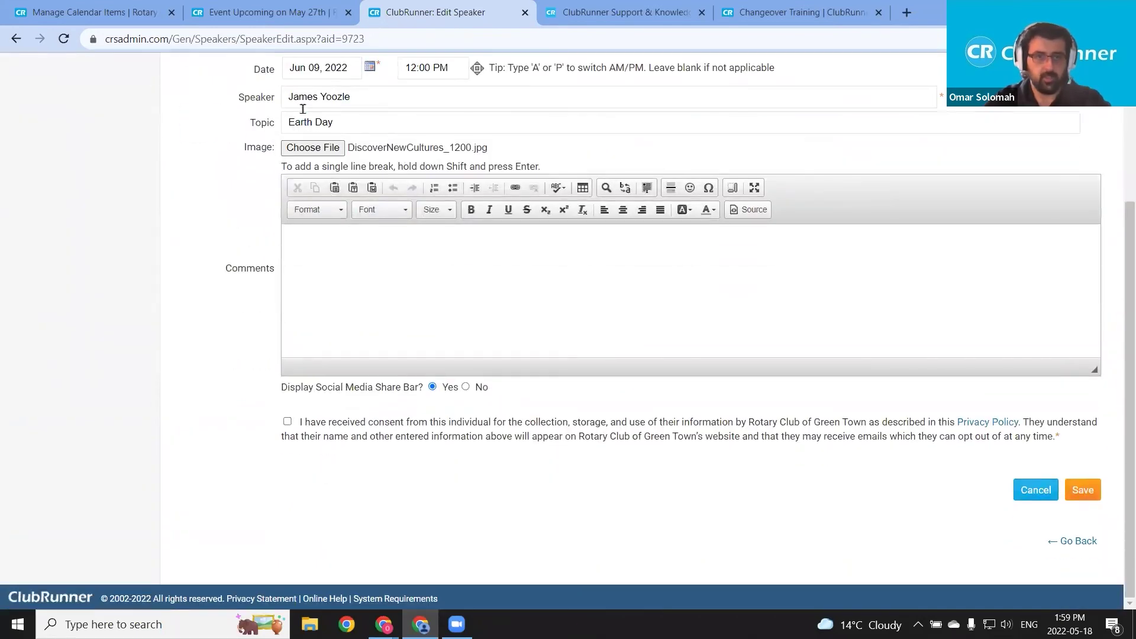
click(316, 238)
Write a comment announcing the speaker's June 9th talk about saving our planet
text(Join us on Ma)
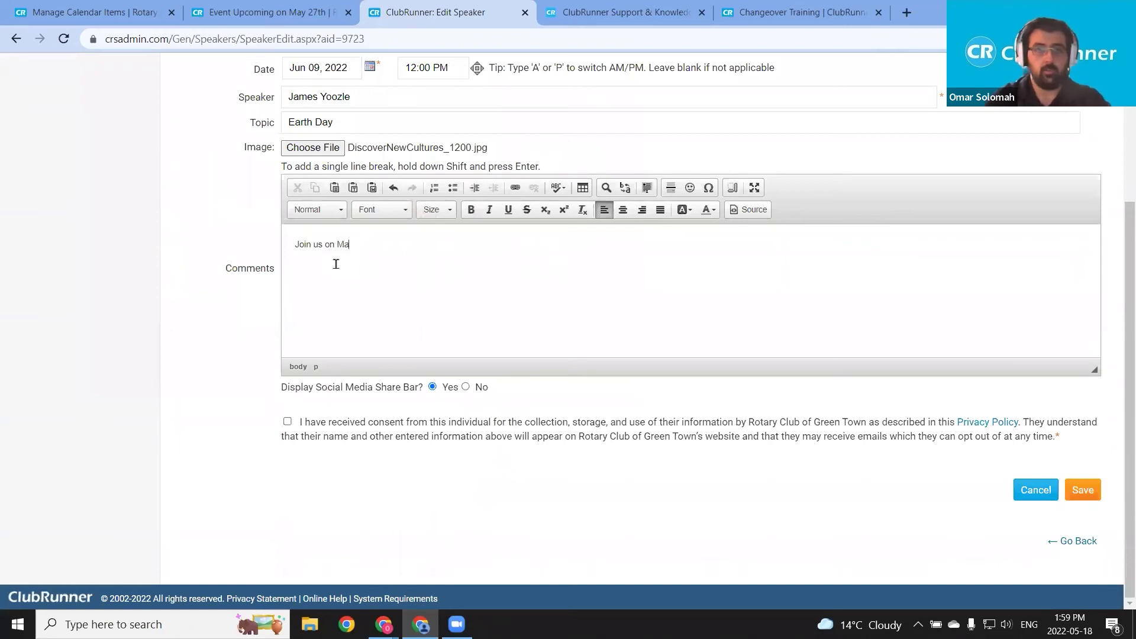
key(BackSpace)
key(BackSpace)
text(June 9)
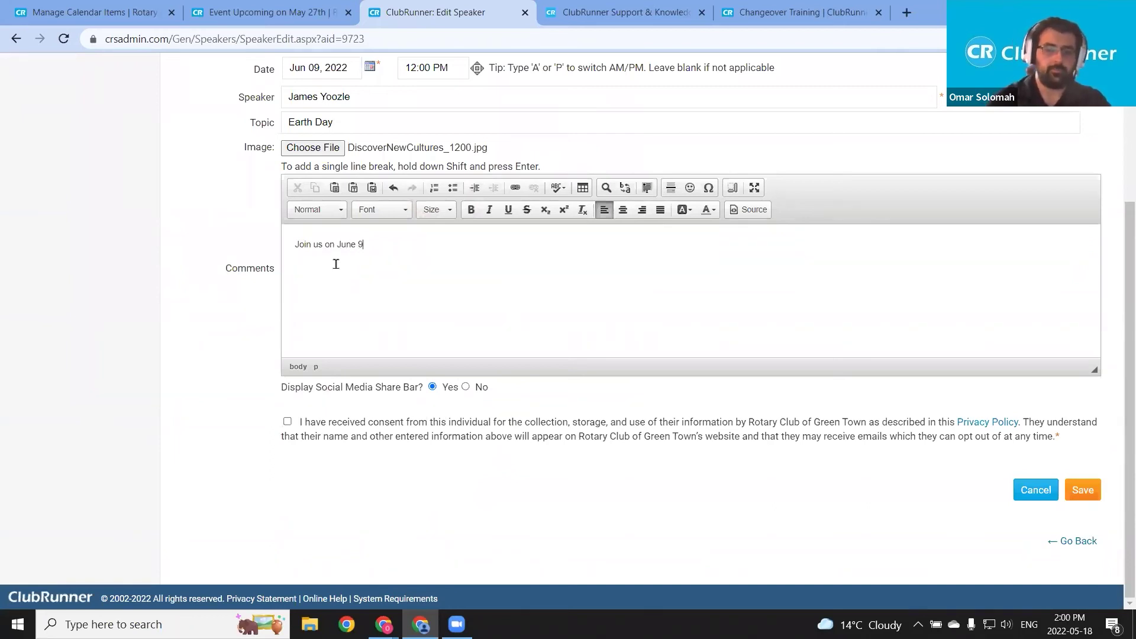
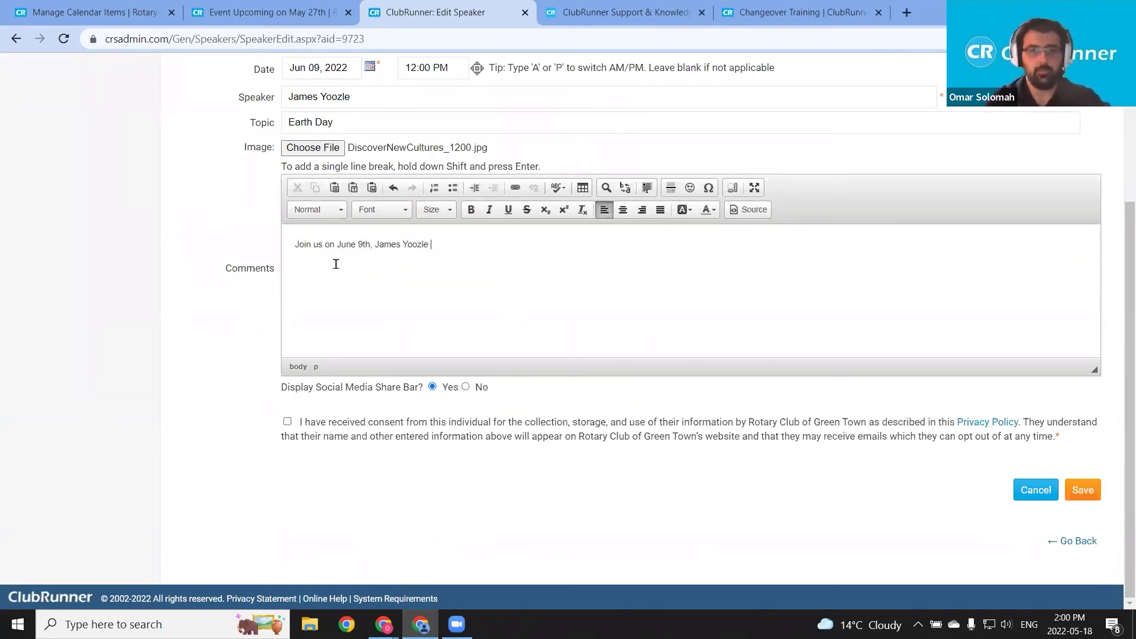
text(will be speaking about )
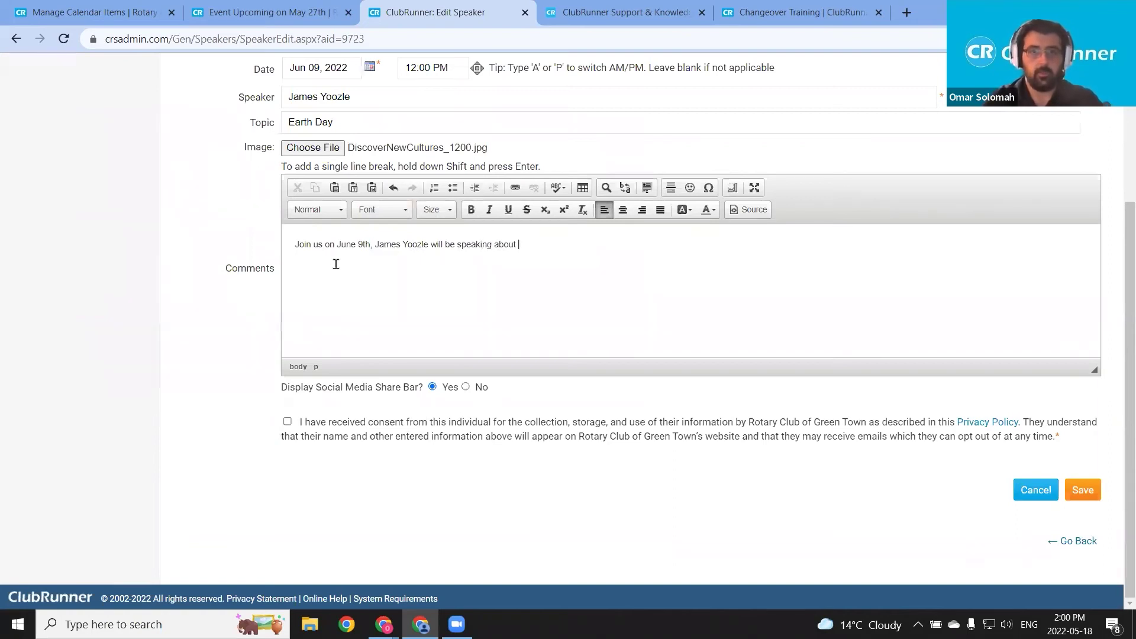
text(saving our planet!)
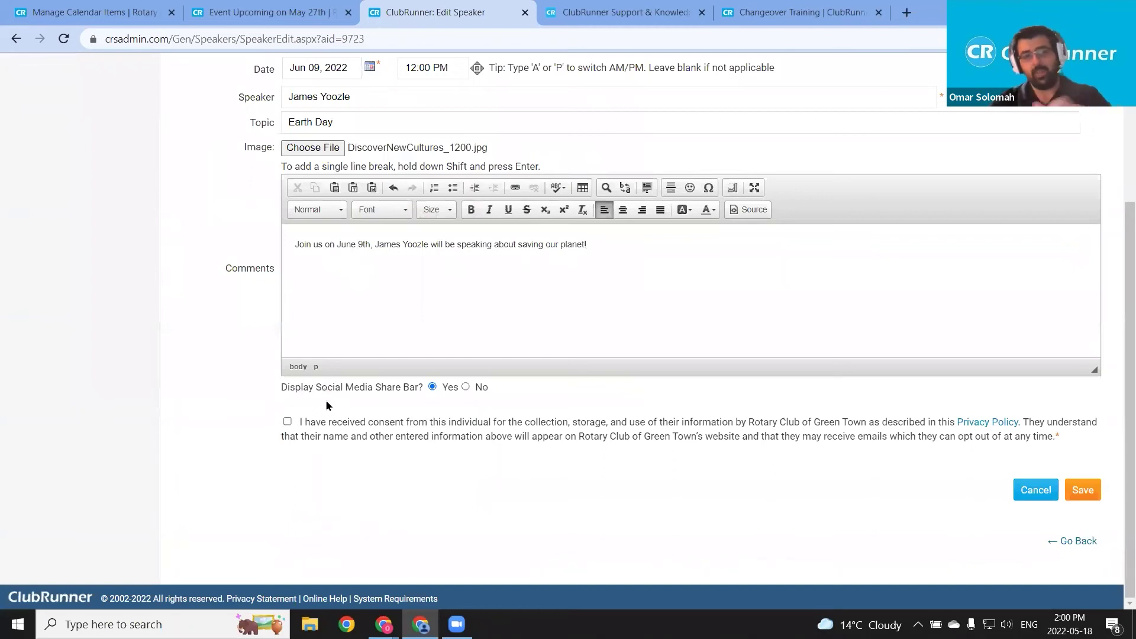
drag(273, 388, 419, 389)
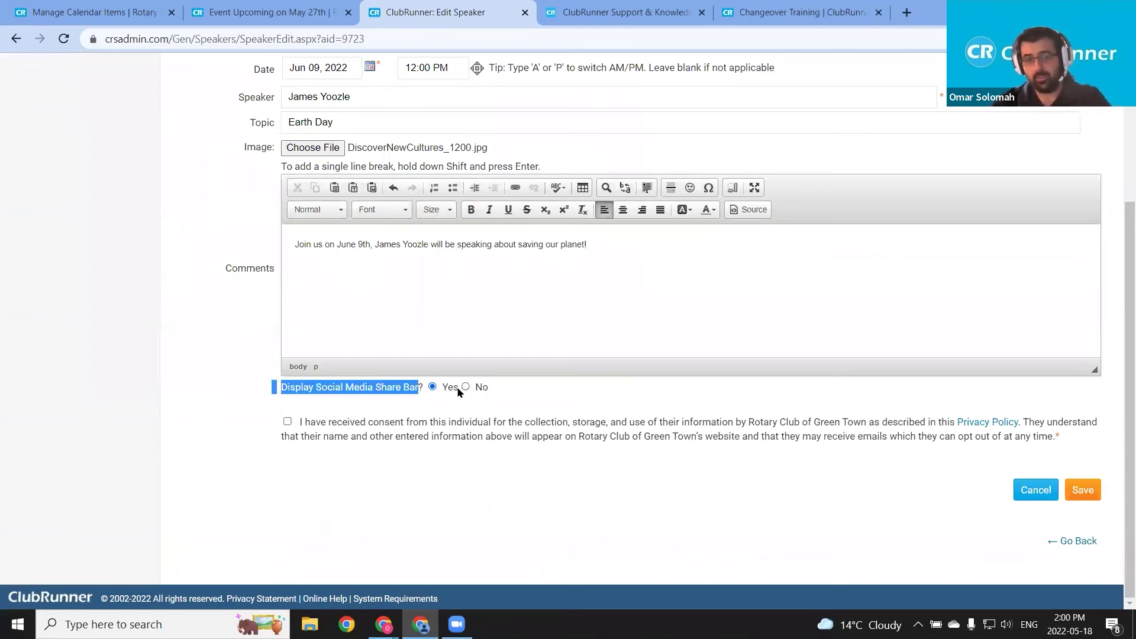
click(439, 502)
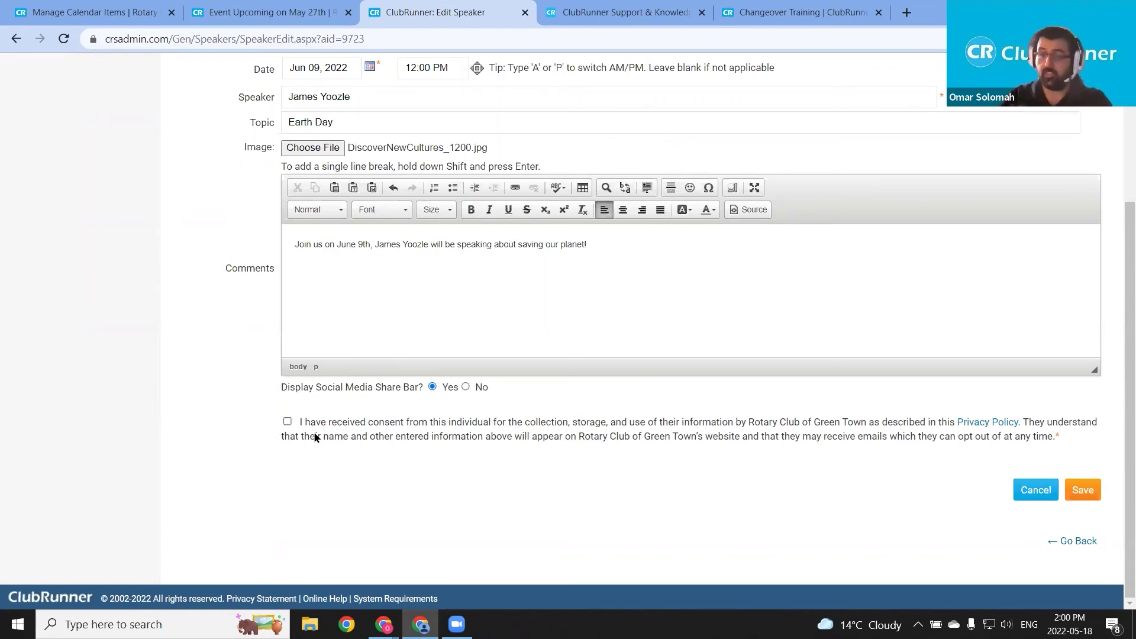
Confirm publishing consent and save the speaker entry, now first at Jun 09, 2022
scroll(287, 514, up, 1)
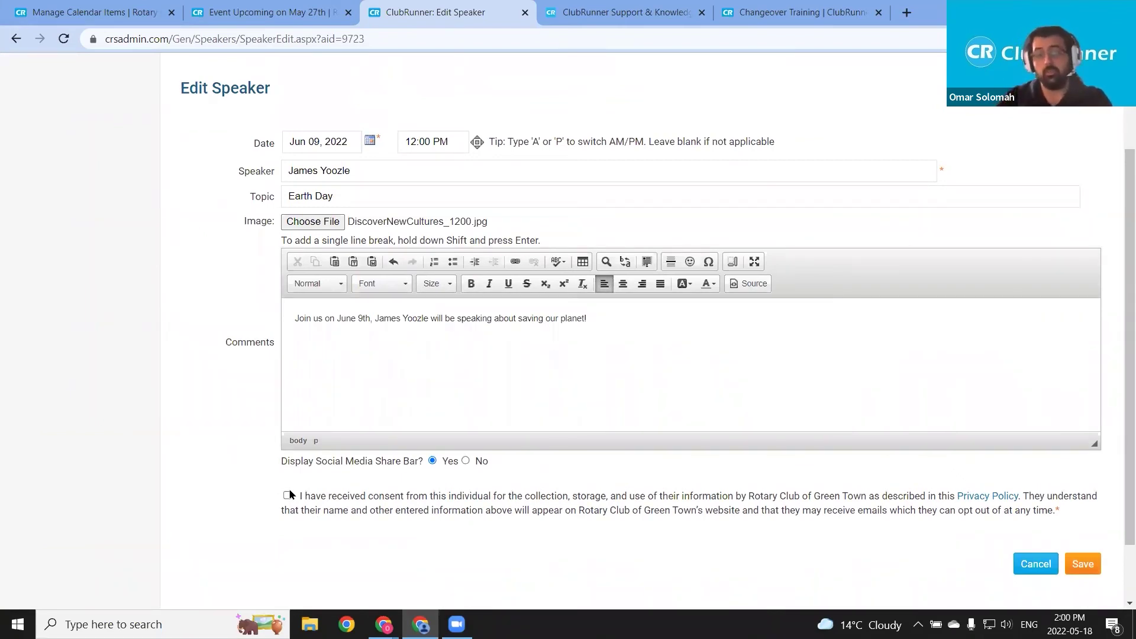
click(287, 496)
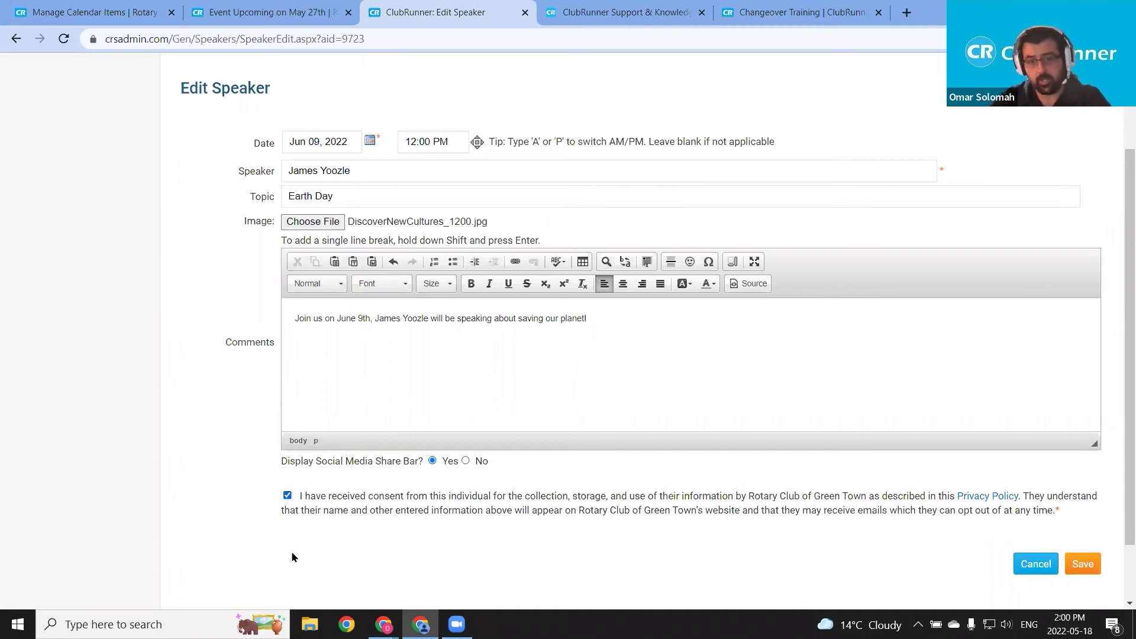
click(1085, 560)
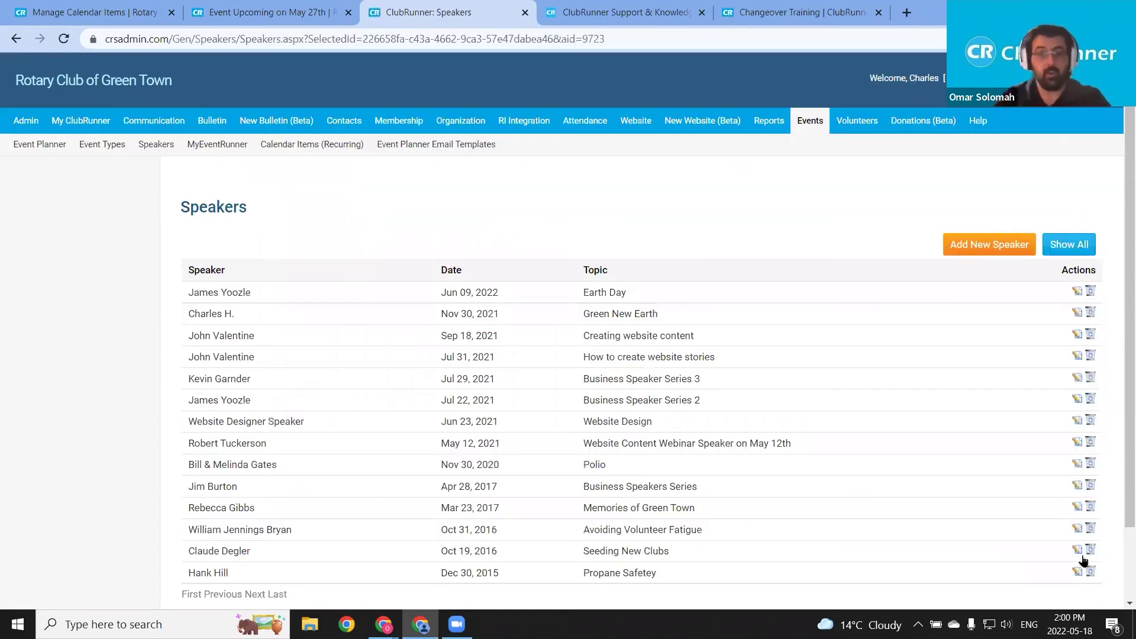
drag(522, 293, 439, 295)
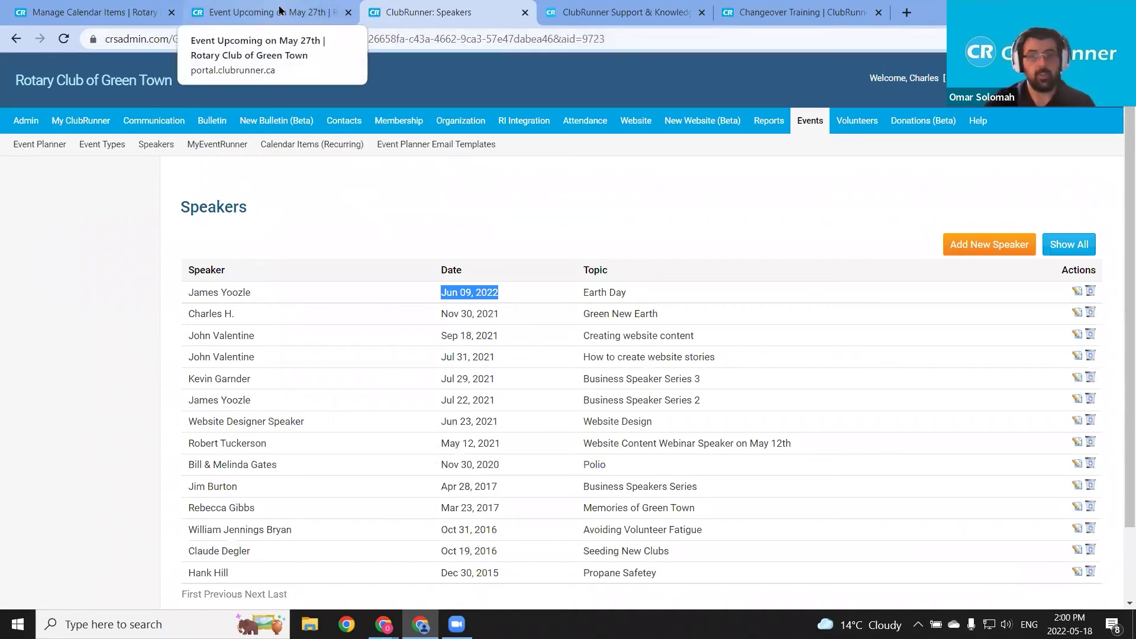
On the public club website, open Events & Calendar > Calendar and advance it to June 2022
click(283, 8)
scroll(380, 345, up, 10)
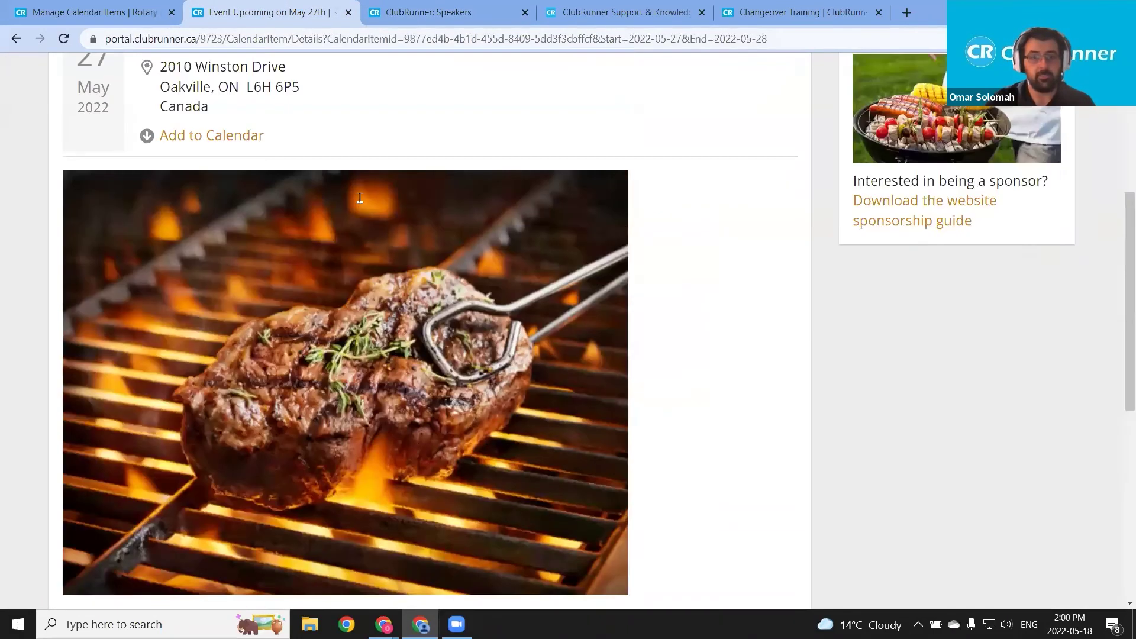
mouse_move(515, 119)
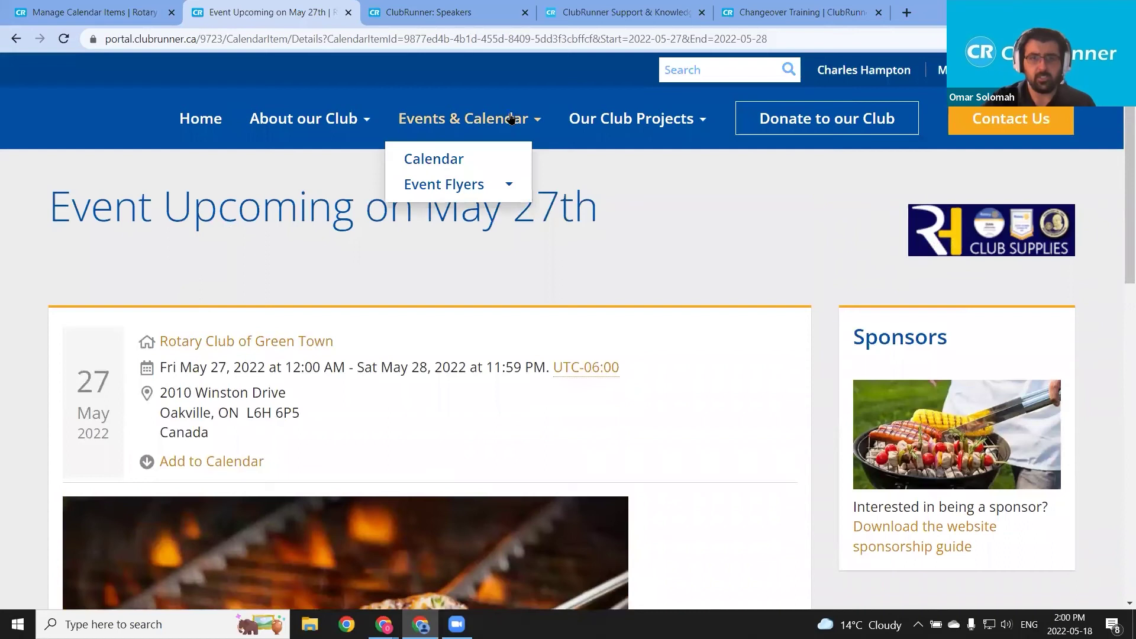
click(460, 164)
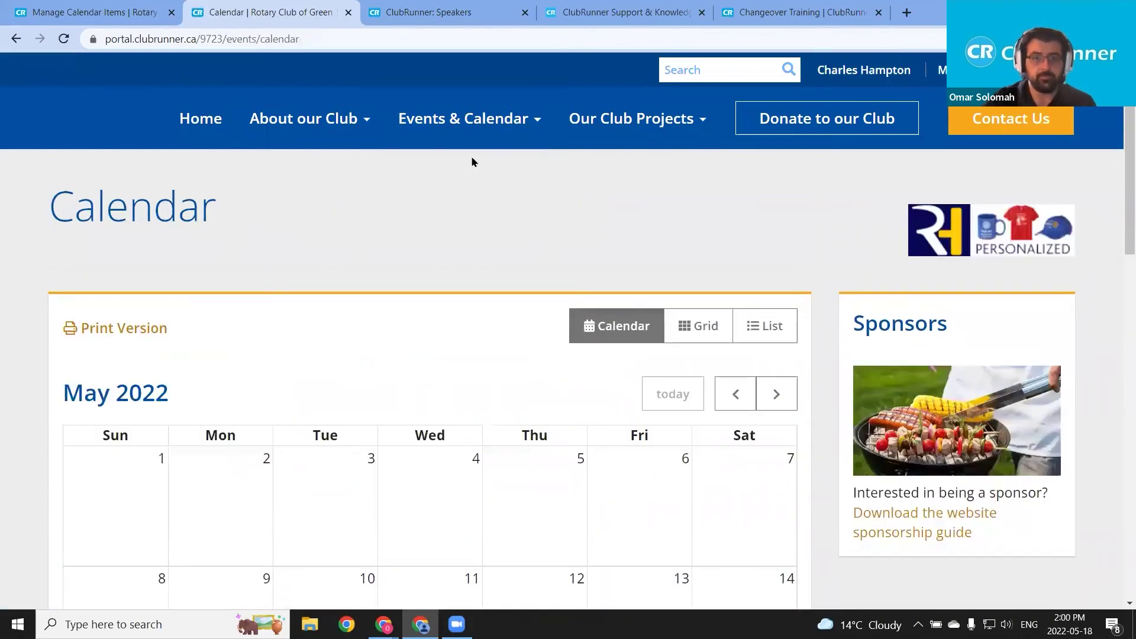
scroll(459, 165, down, 5)
scroll(499, 218, down, 1)
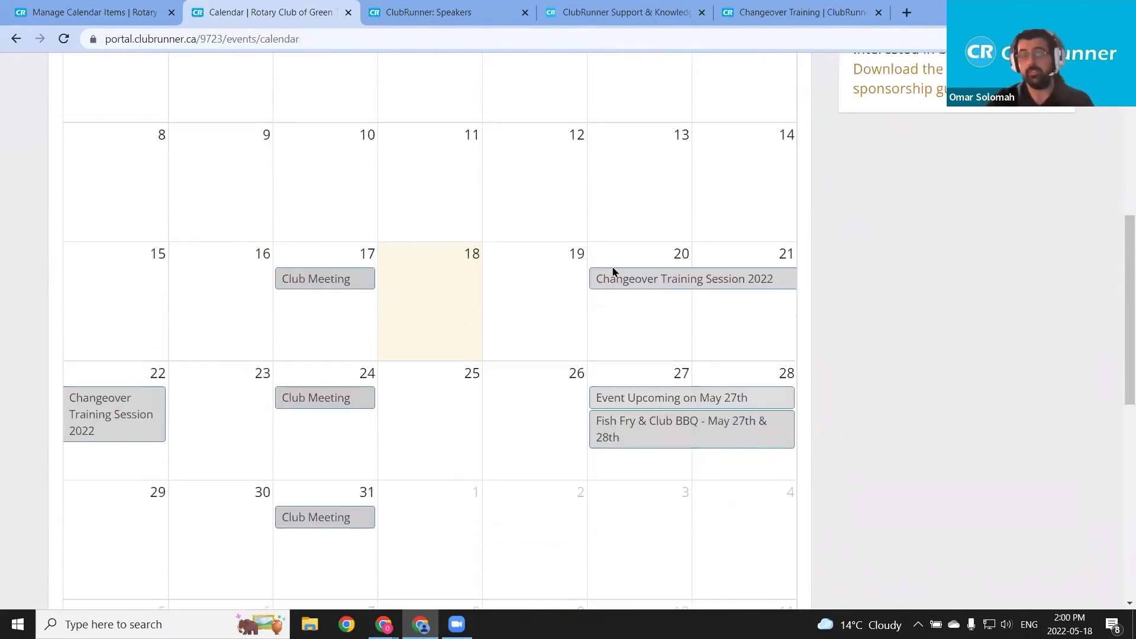
scroll(639, 311, down, 1)
scroll(653, 326, down, 1)
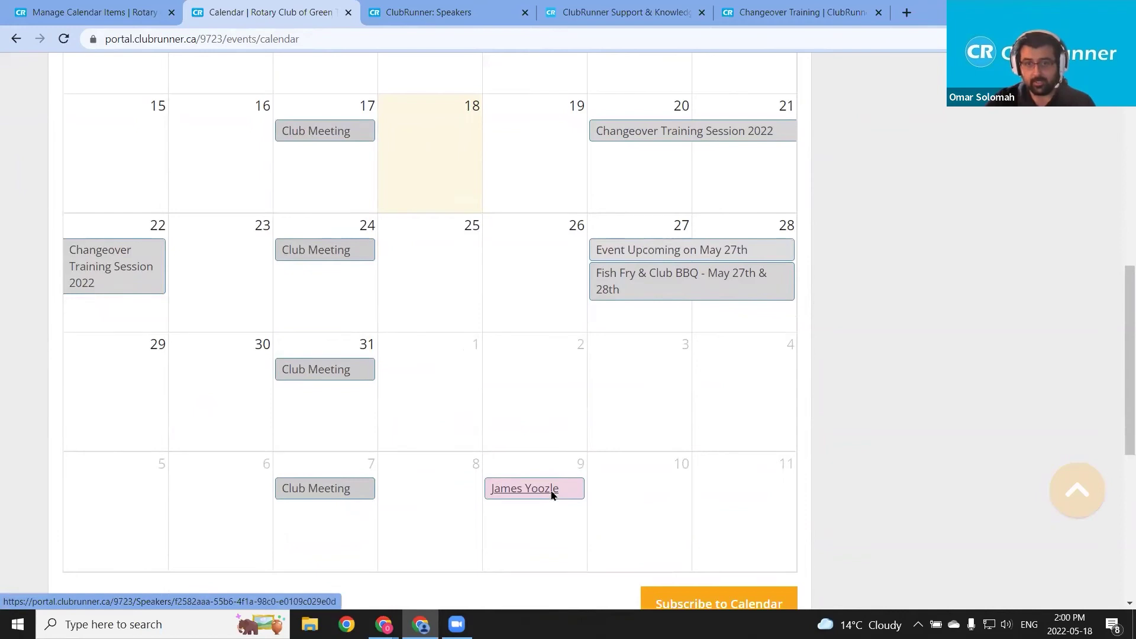
scroll(581, 487, up, 8)
click(777, 394)
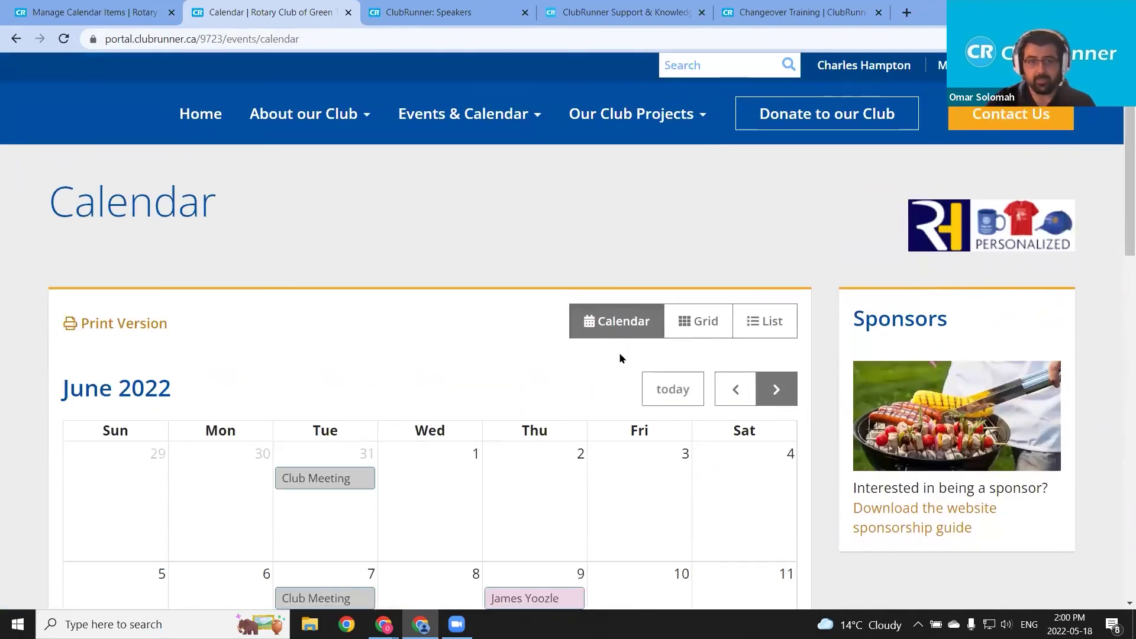
scroll(620, 356, down, 3)
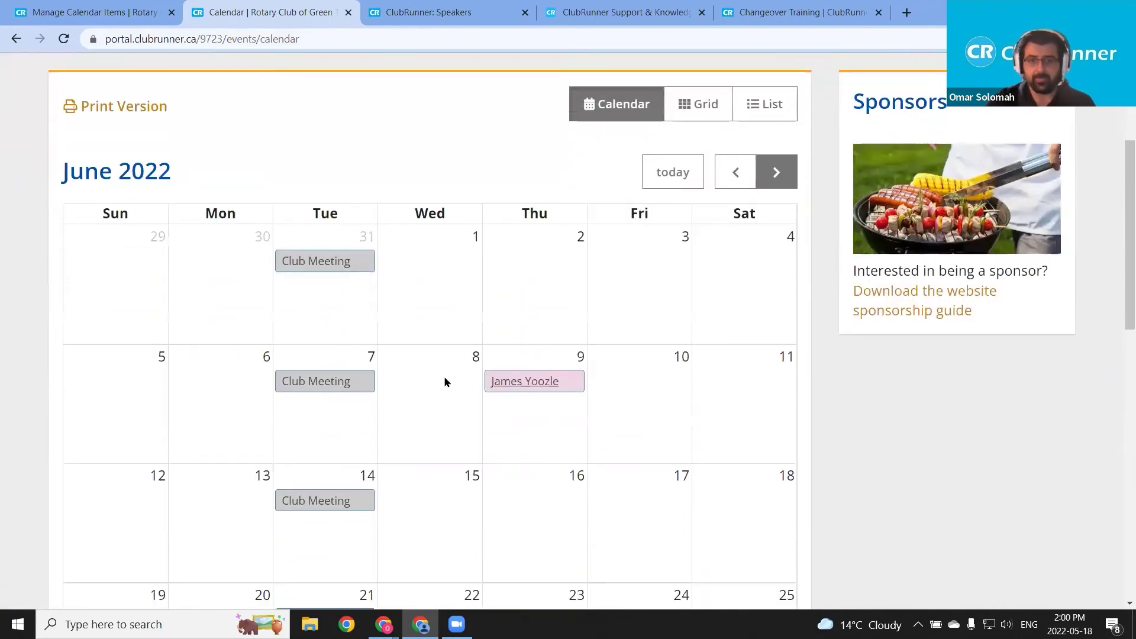
Open the June 9 Earth Day speaker event and review its description, speaker and date
click(533, 388)
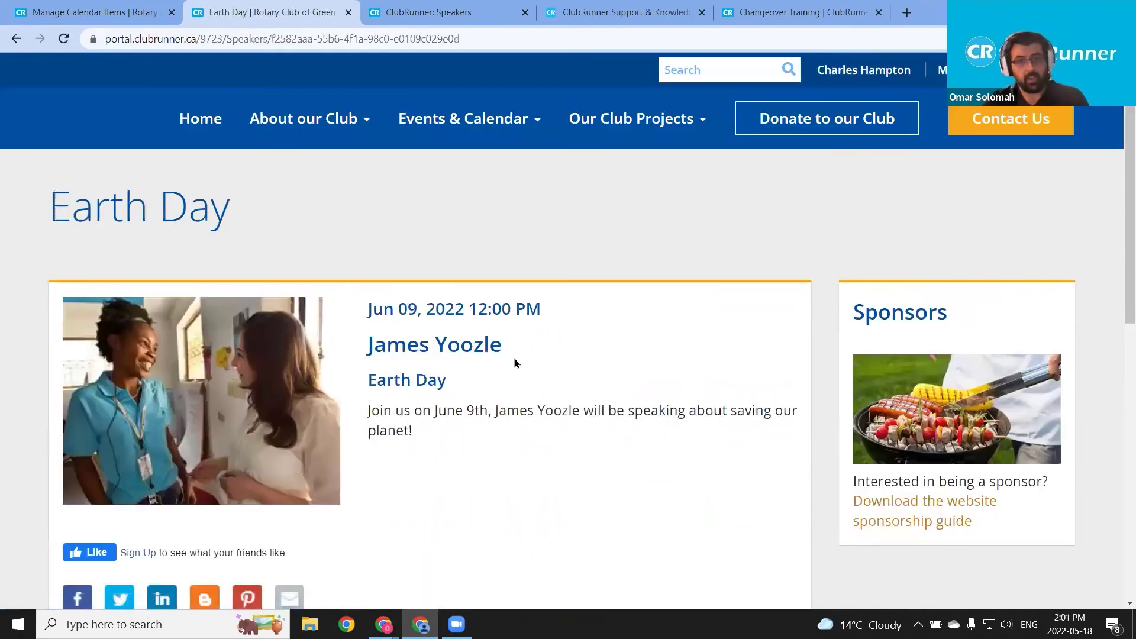
scroll(514, 357, down, 3)
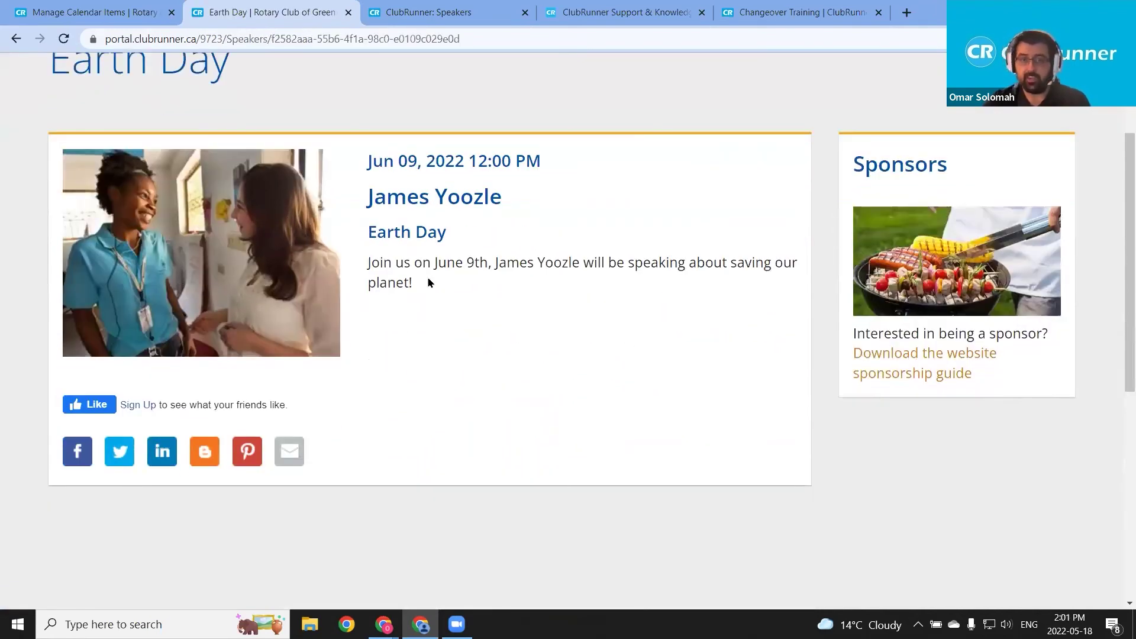
drag(409, 282, 369, 263)
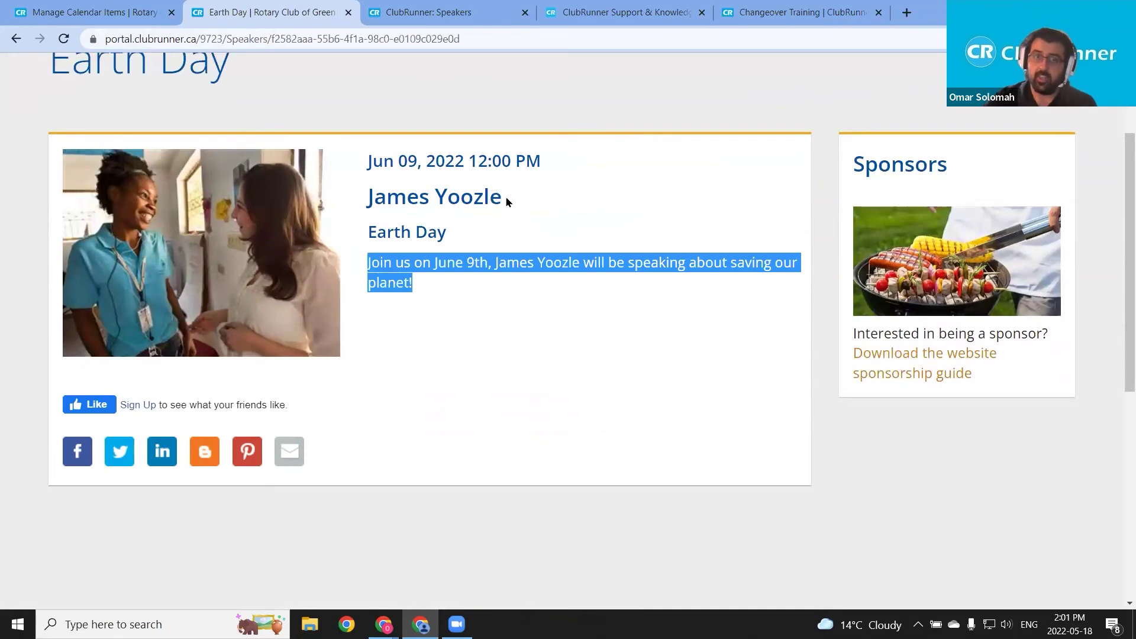
drag(503, 196, 370, 196)
drag(526, 161, 395, 168)
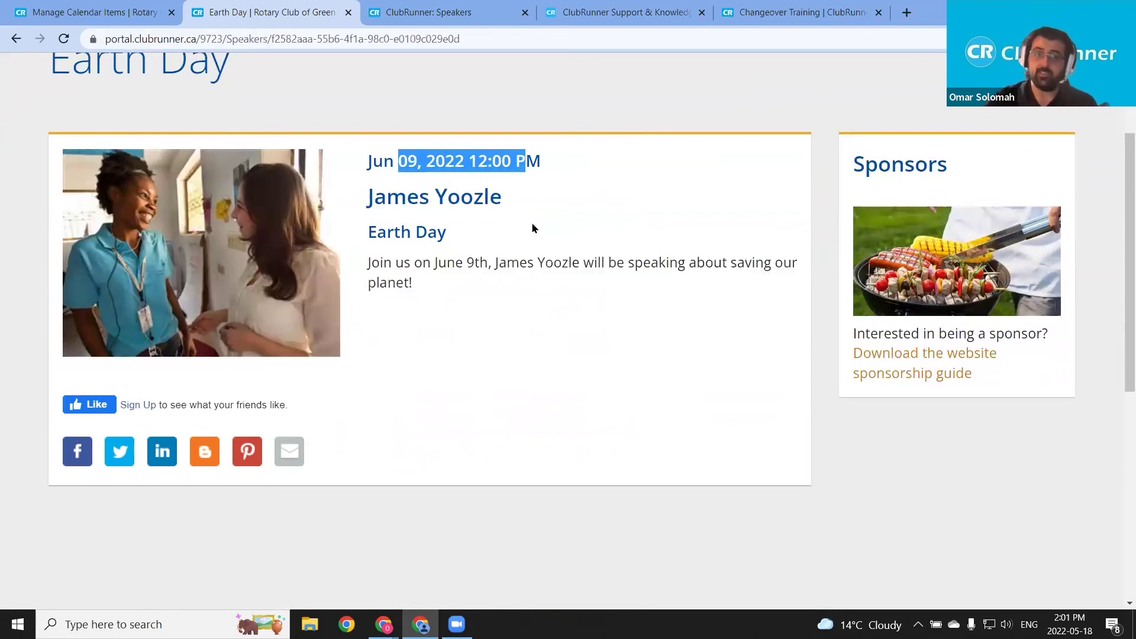
click(554, 256)
scroll(559, 289, up, 3)
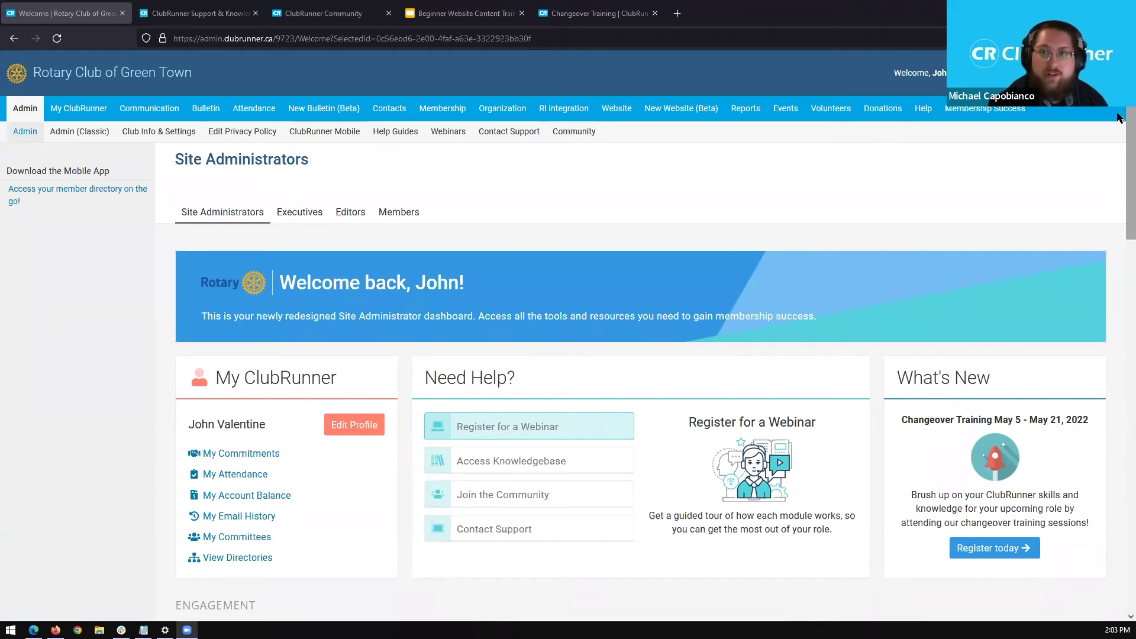
Open the Story Library under Website Content, led by Changeover Website Content Training (May 18, 2022)
scroll(1111, 247, down, 7)
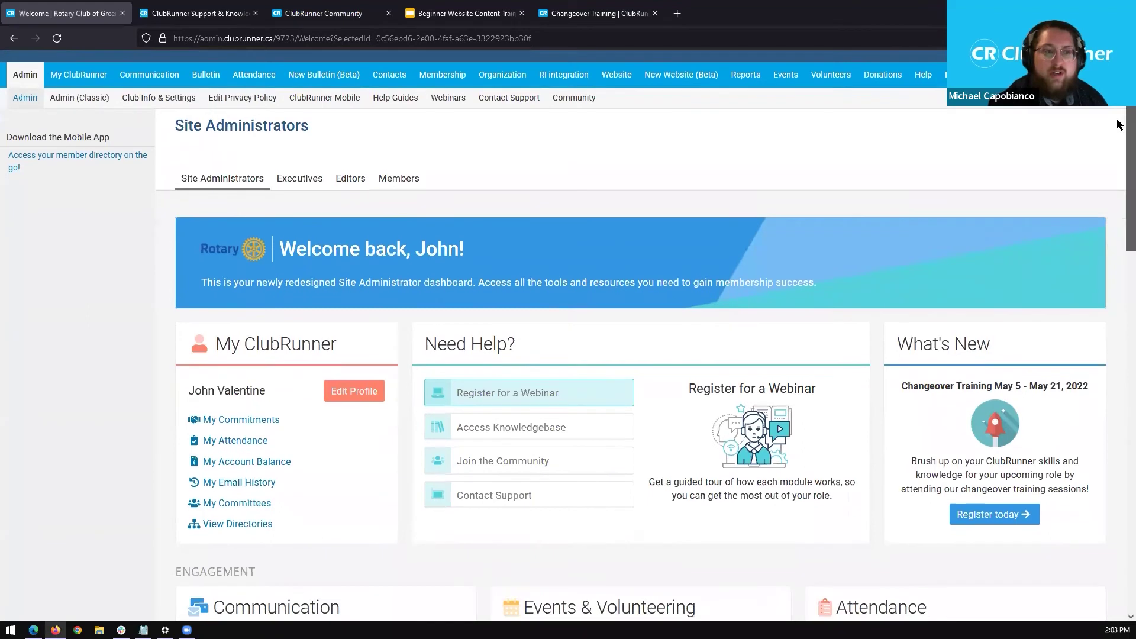
scroll(1111, 247, down, 8)
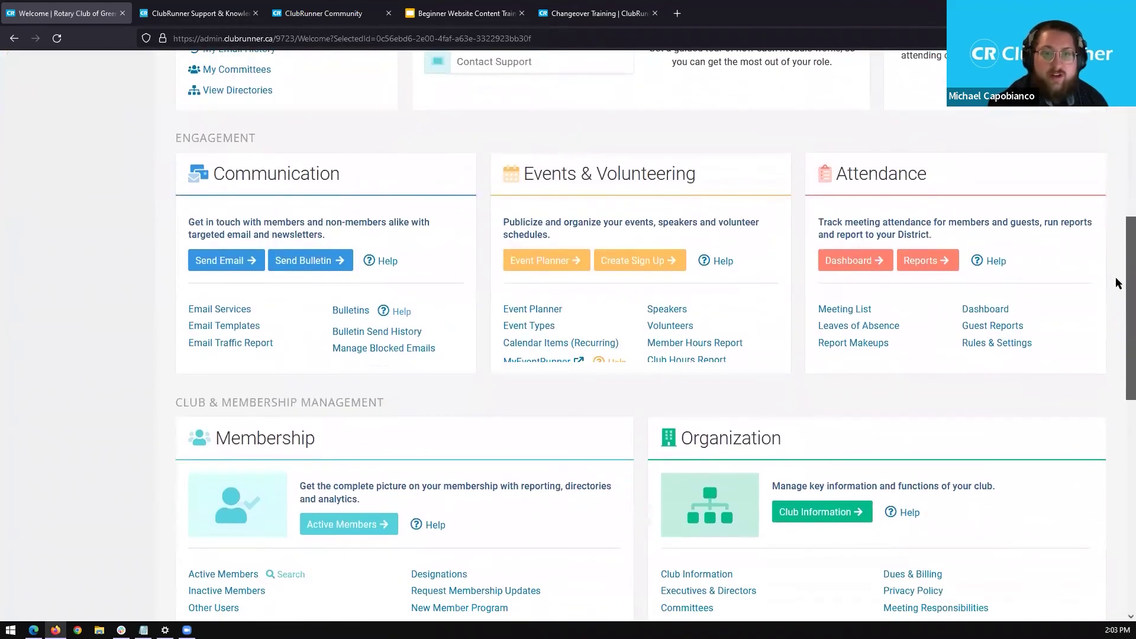
scroll(1119, 444, down, 4)
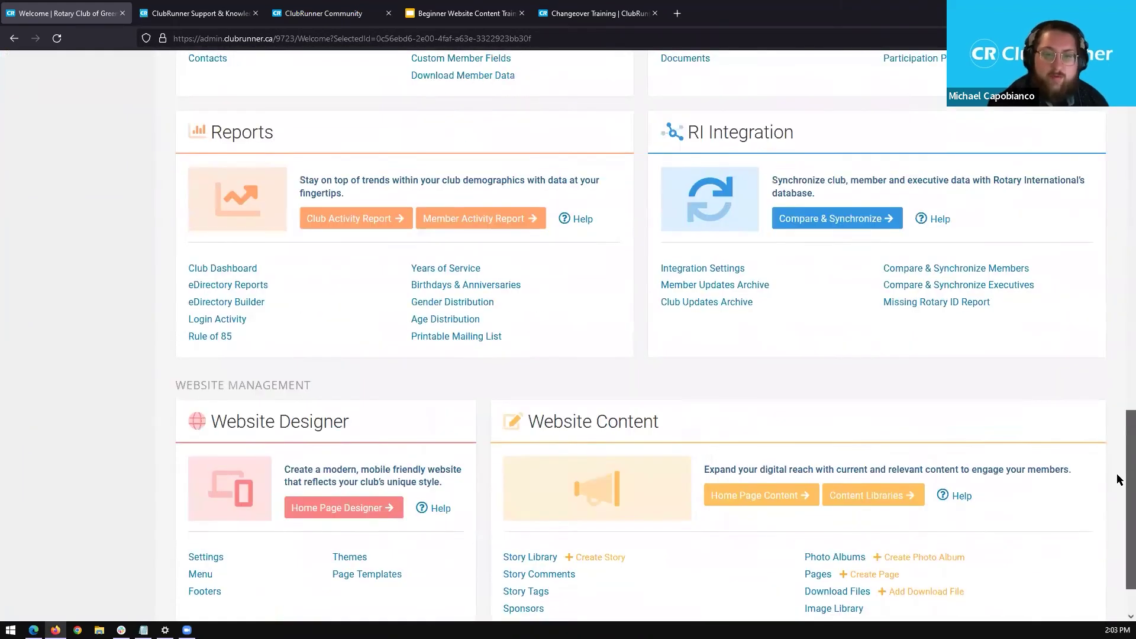
drag(528, 359, 673, 367)
click(674, 362)
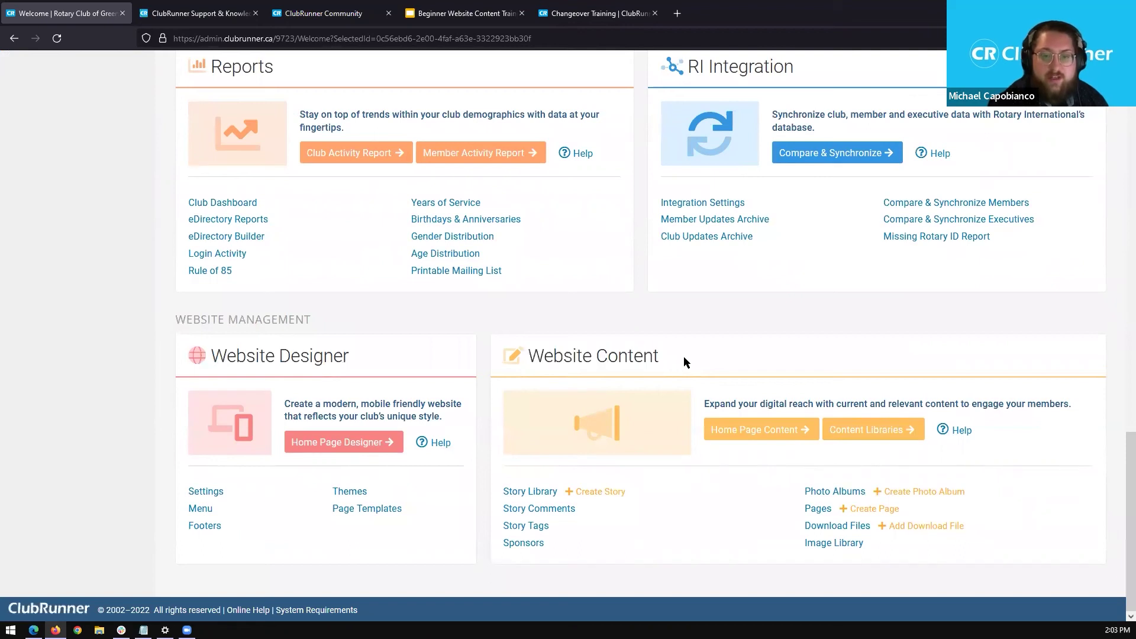
click(530, 493)
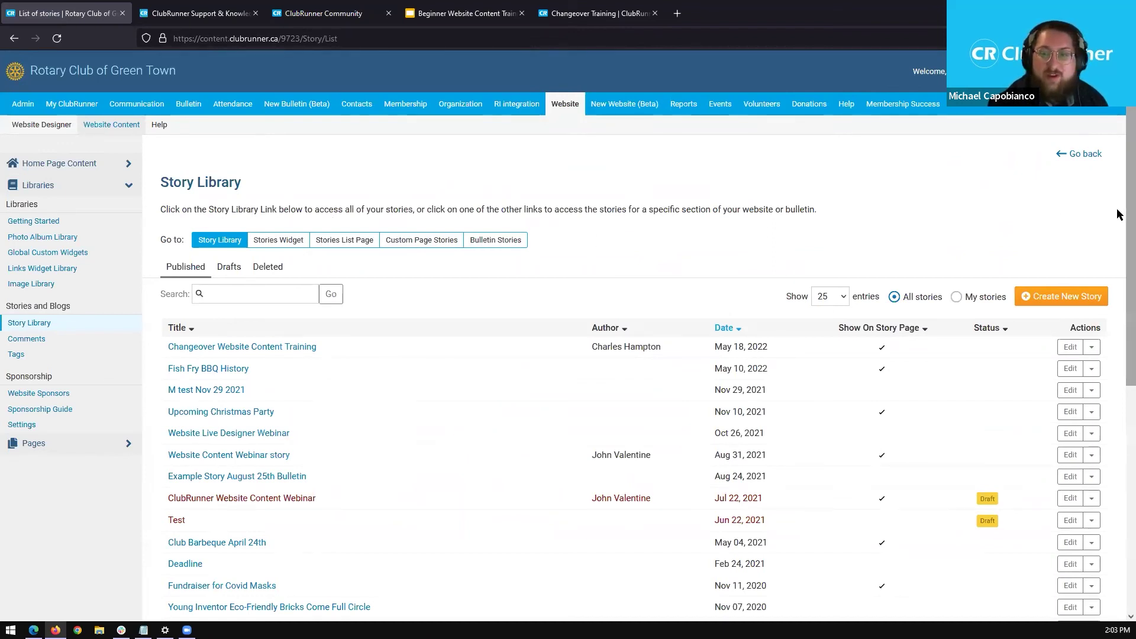
scroll(1120, 200, down, 2)
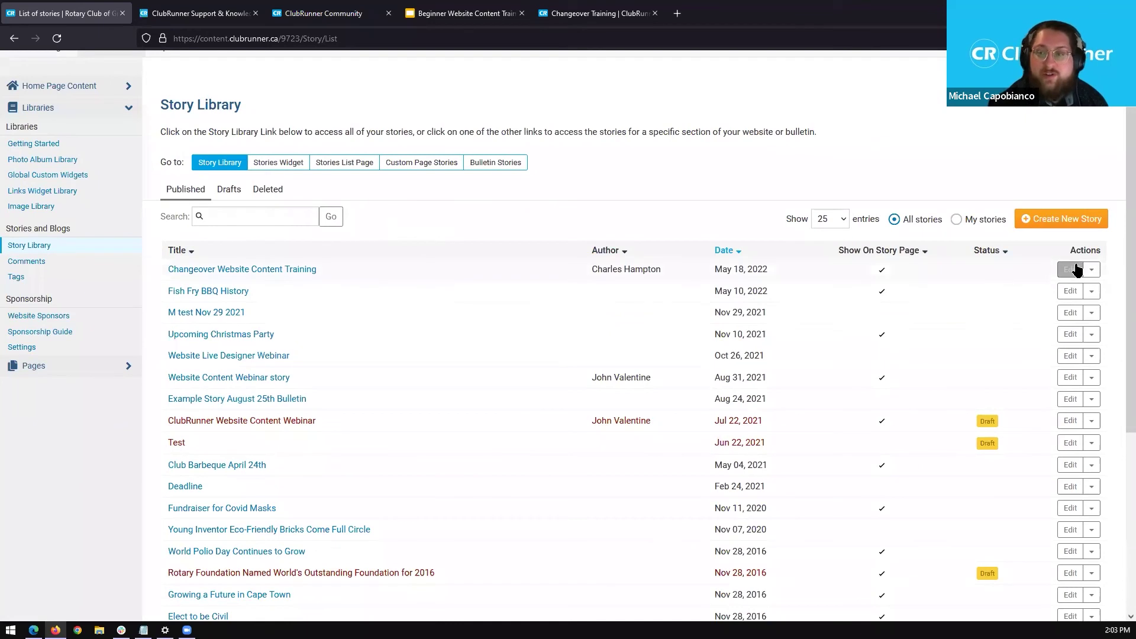
drag(1066, 251, 1099, 252)
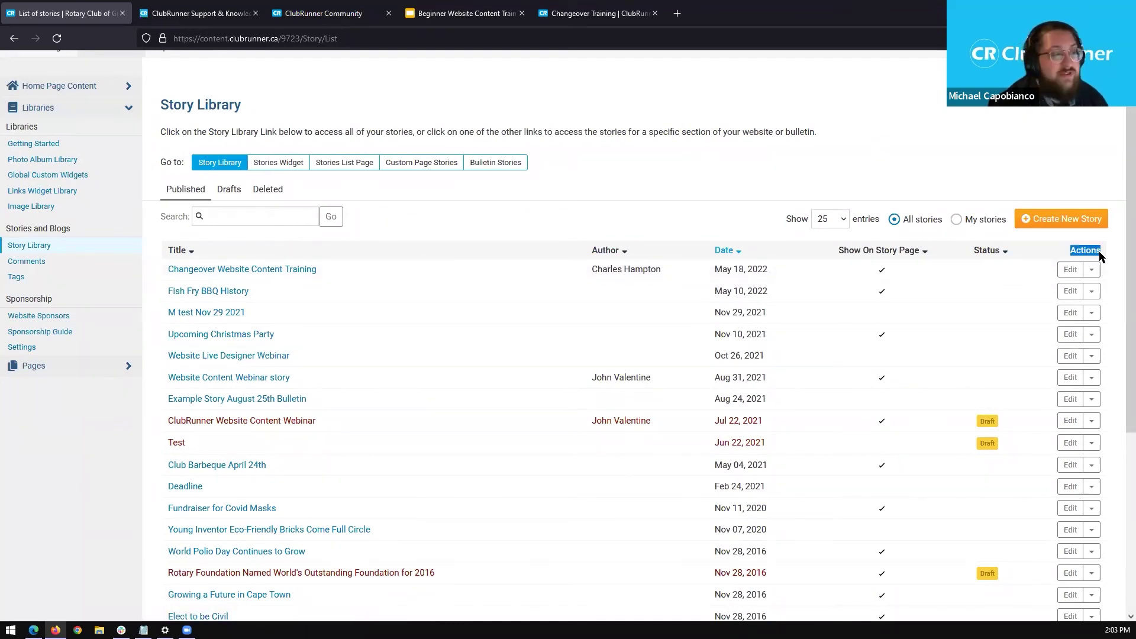
click(1071, 271)
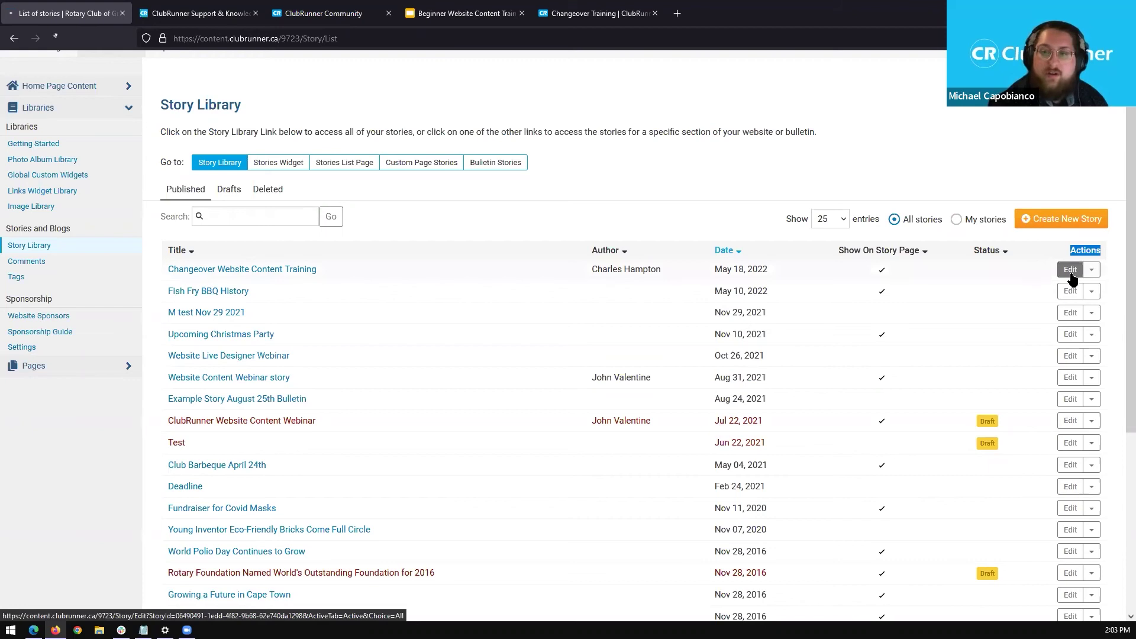
scroll(1119, 178, down, 4)
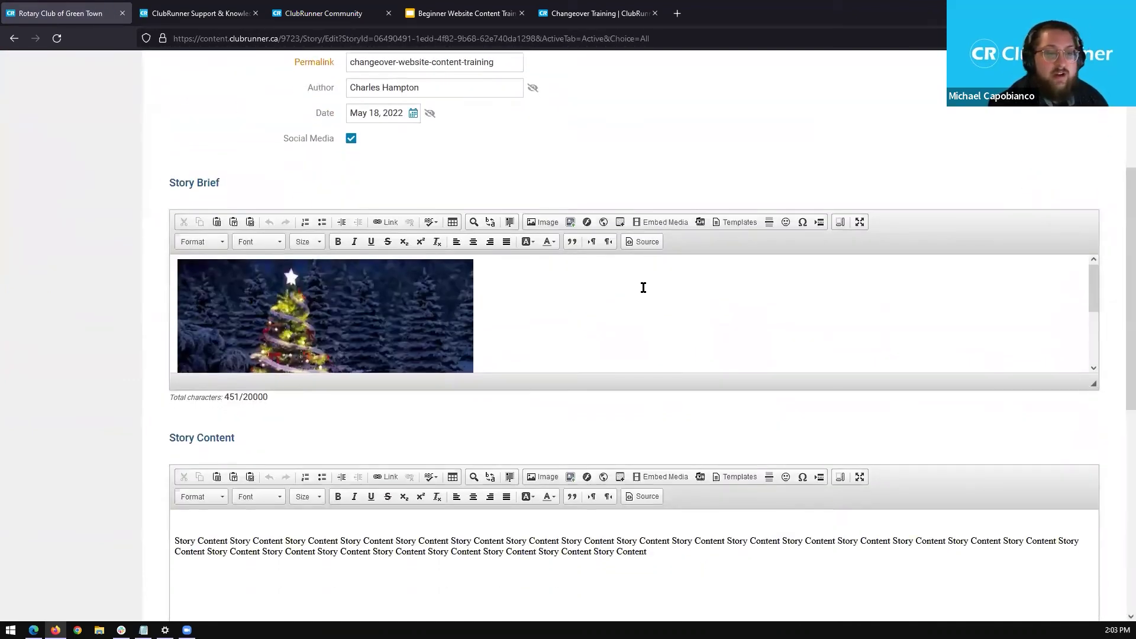
click(524, 298)
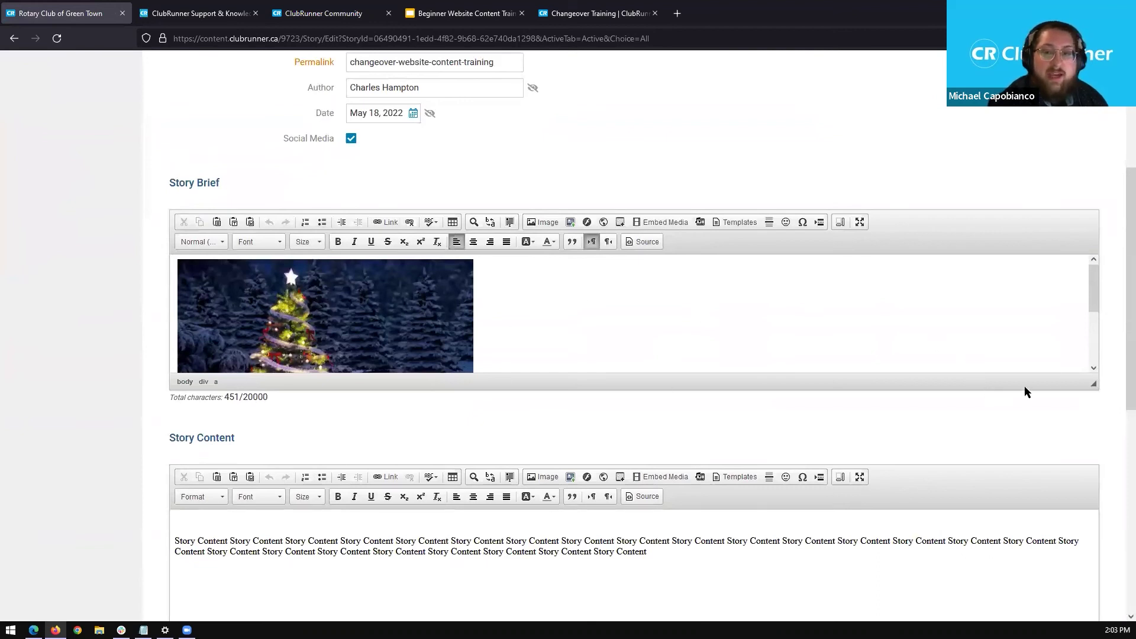
scroll(834, 342, down, 3)
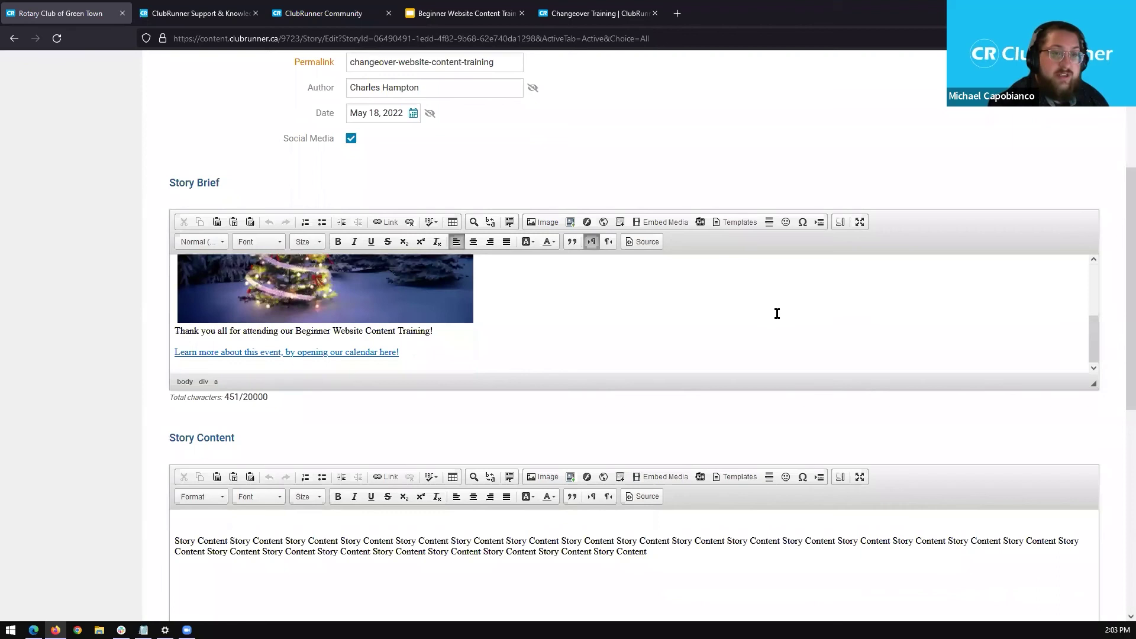
scroll(959, 236, up, 3)
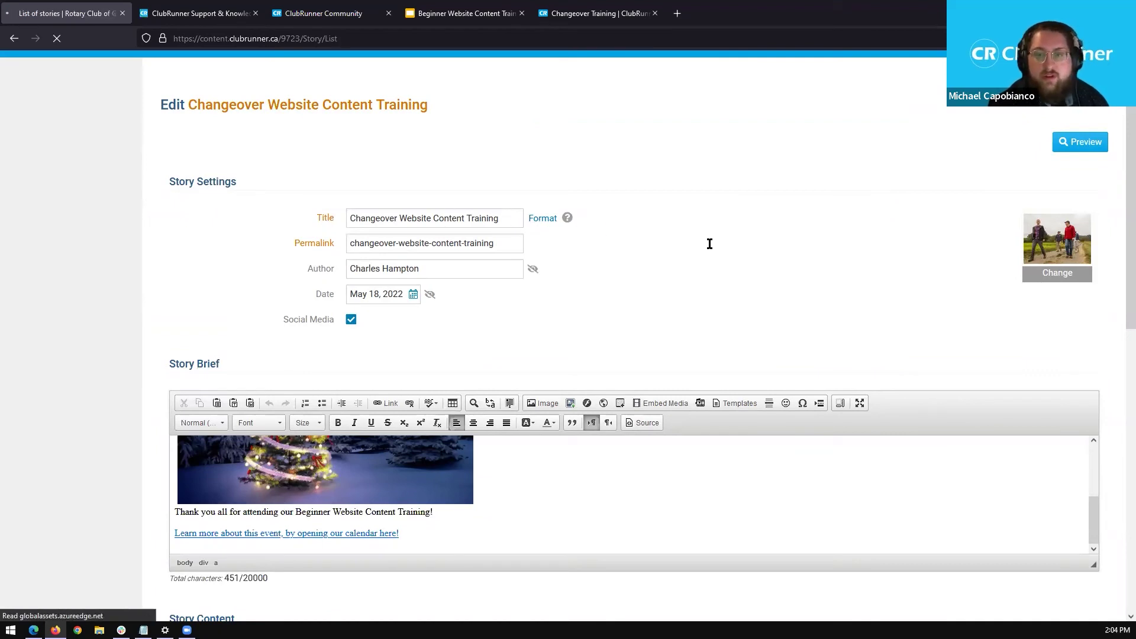
scroll(1116, 208, down, 3)
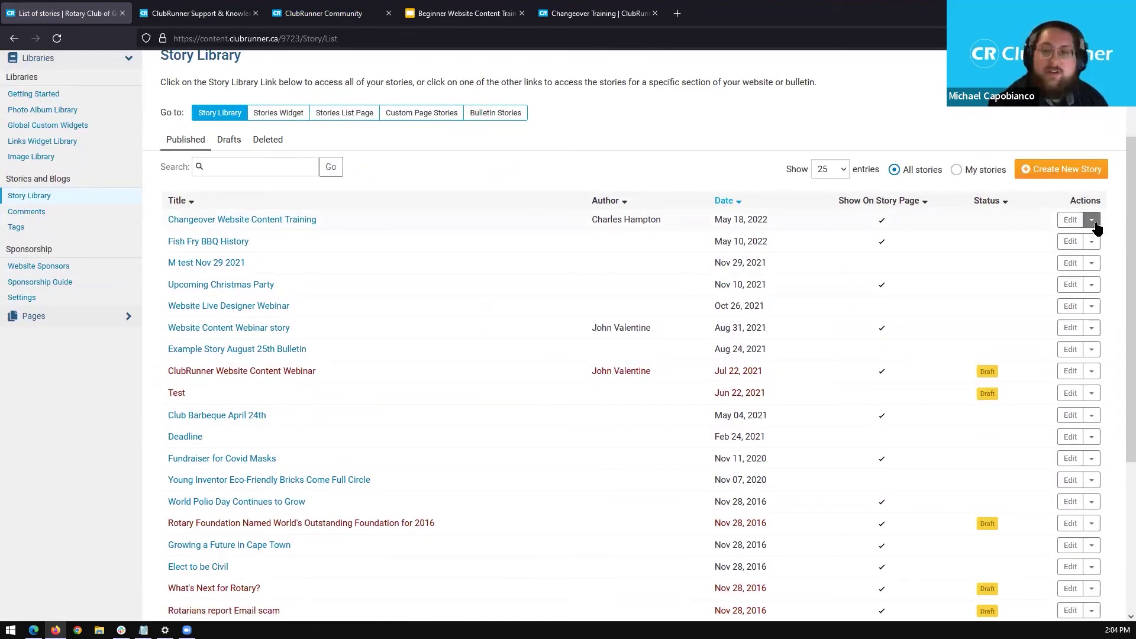
click(1095, 226)
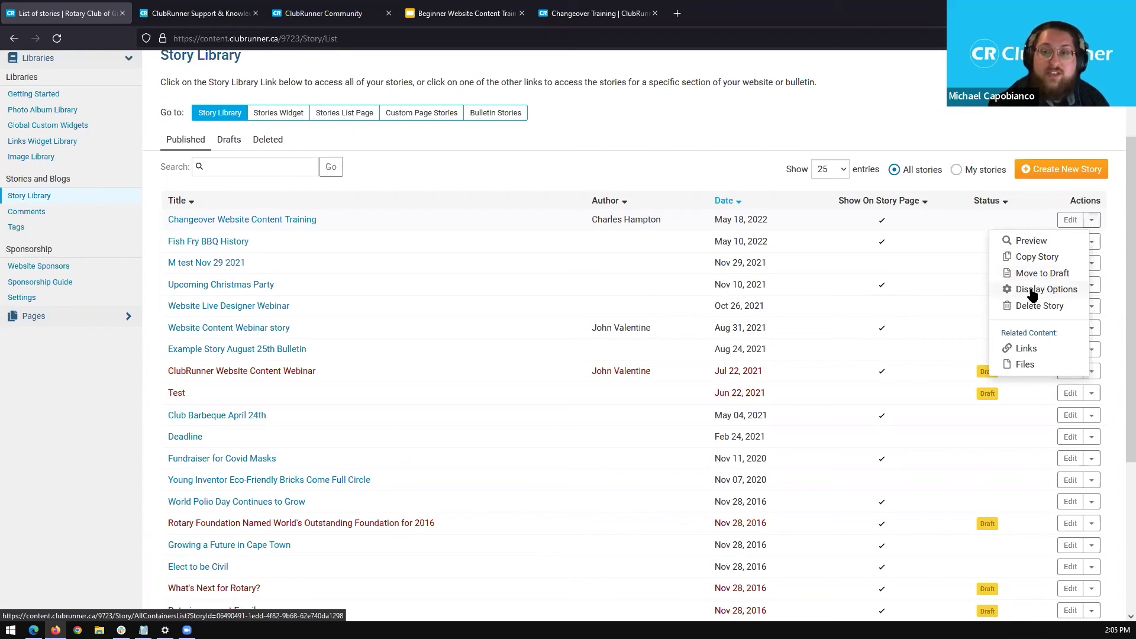
click(1031, 290)
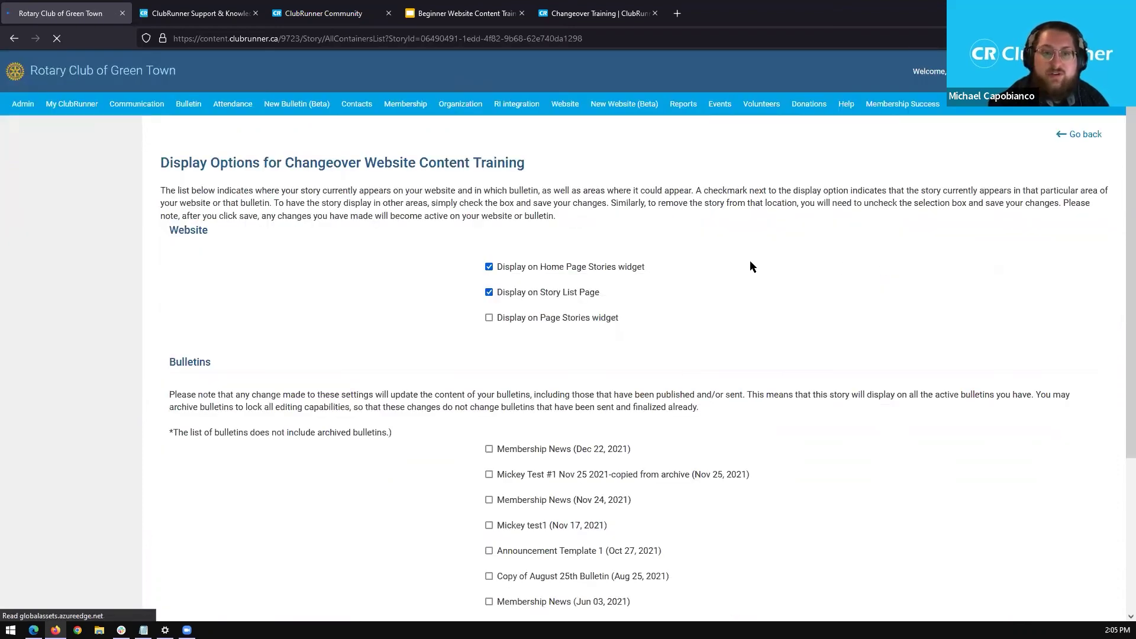
scroll(1117, 247, down, 2)
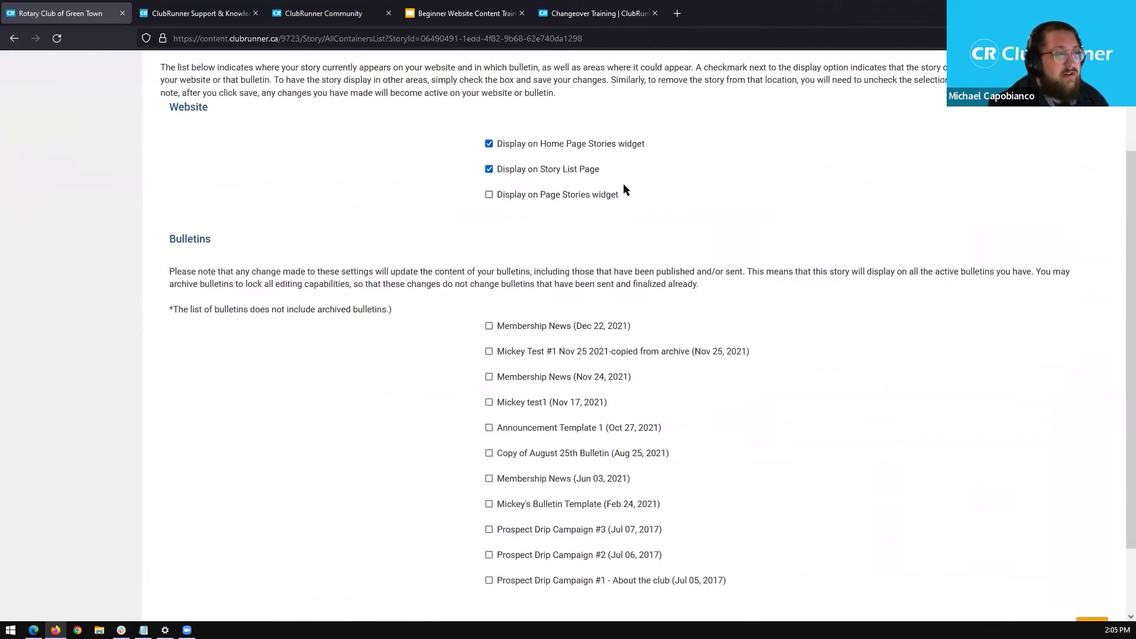
scroll(1111, 232, down, 1)
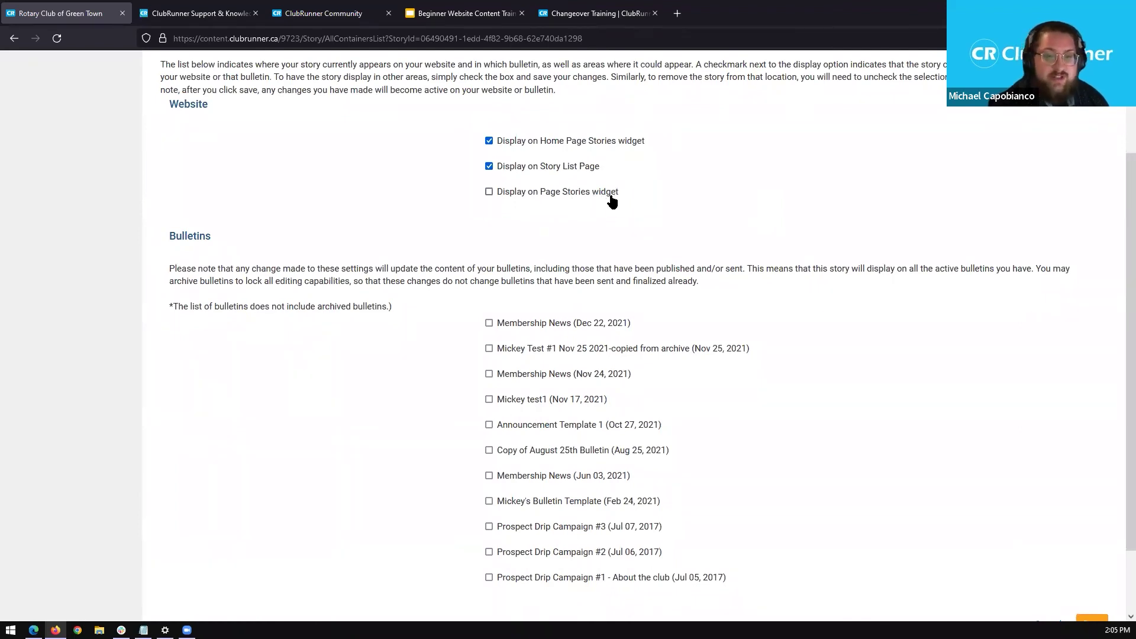
scroll(1118, 261, down, 1)
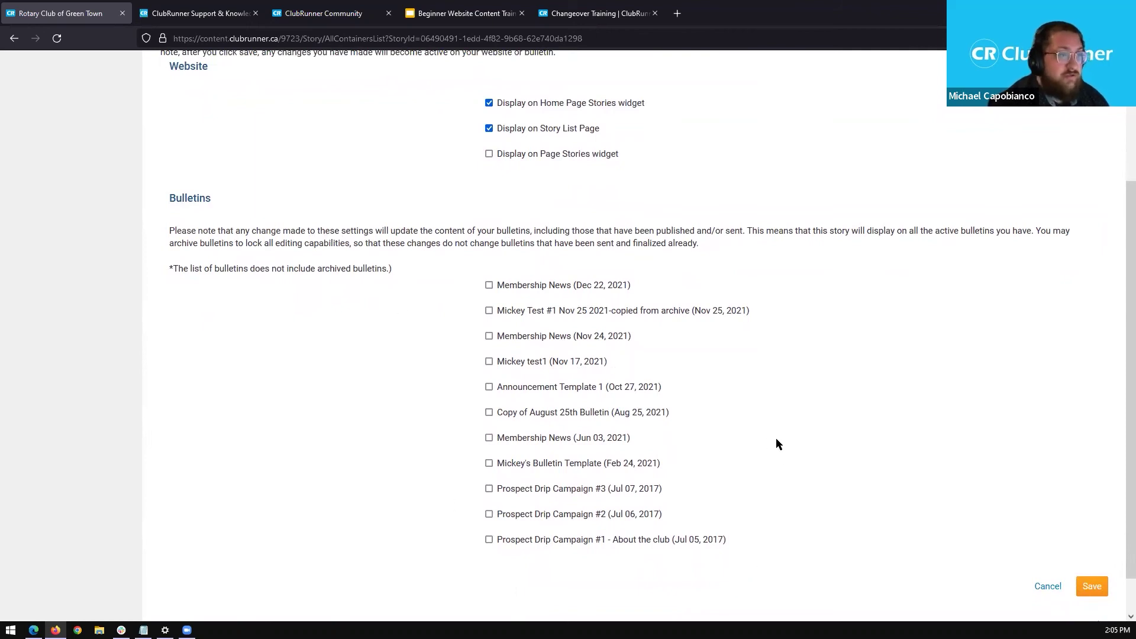
scroll(764, 355, up, 3)
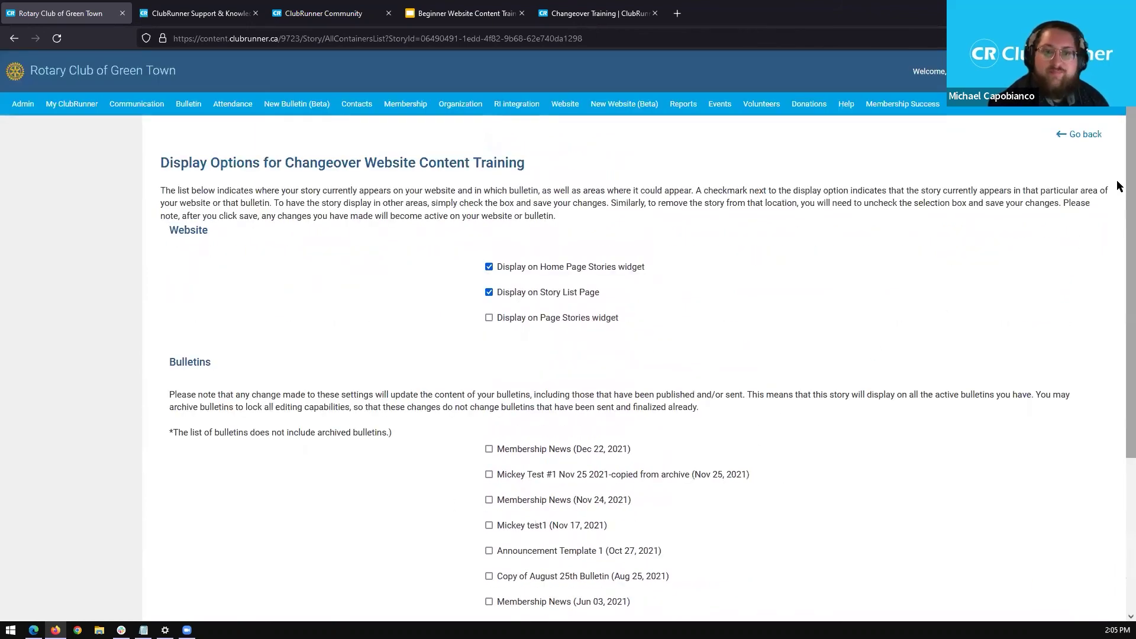
scroll(1119, 140, down, 3)
click(1080, 607)
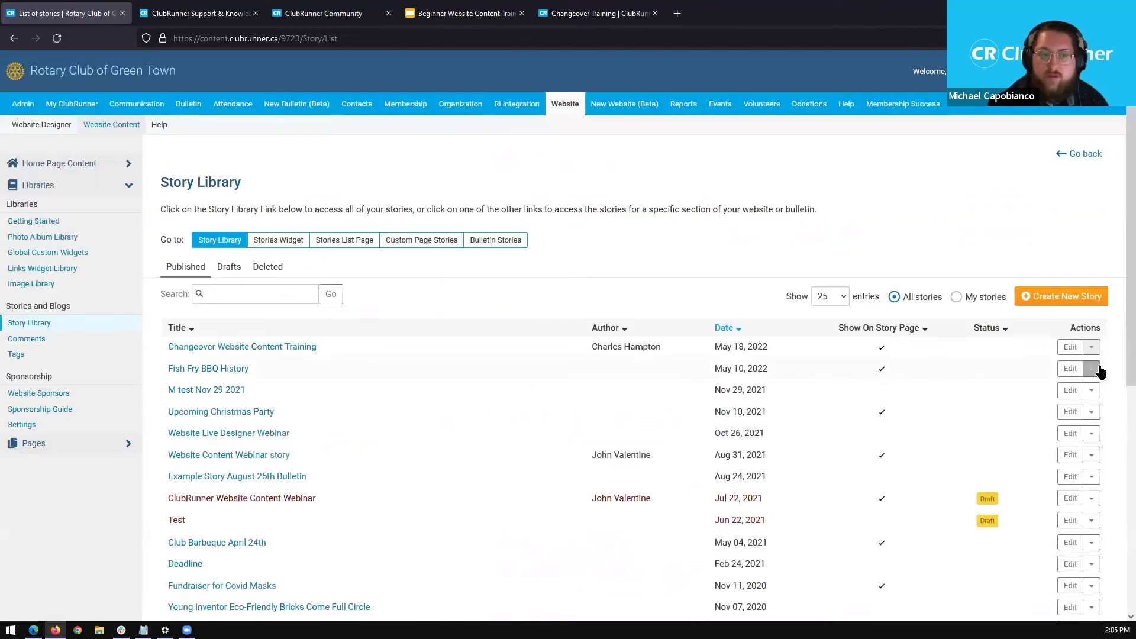
click(1092, 347)
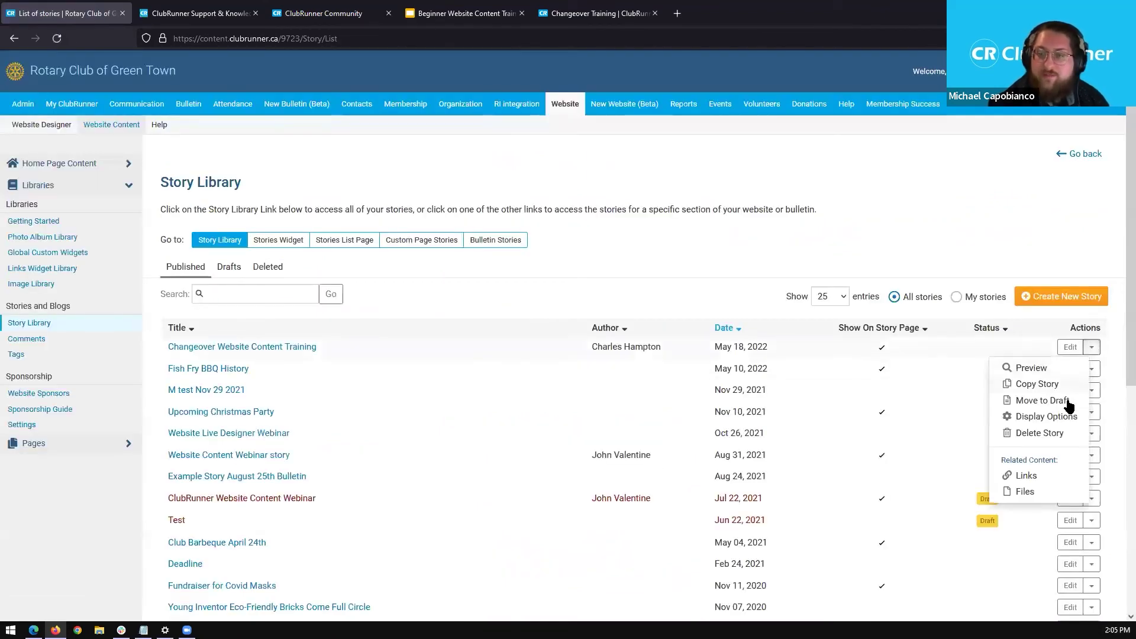
click(1023, 435)
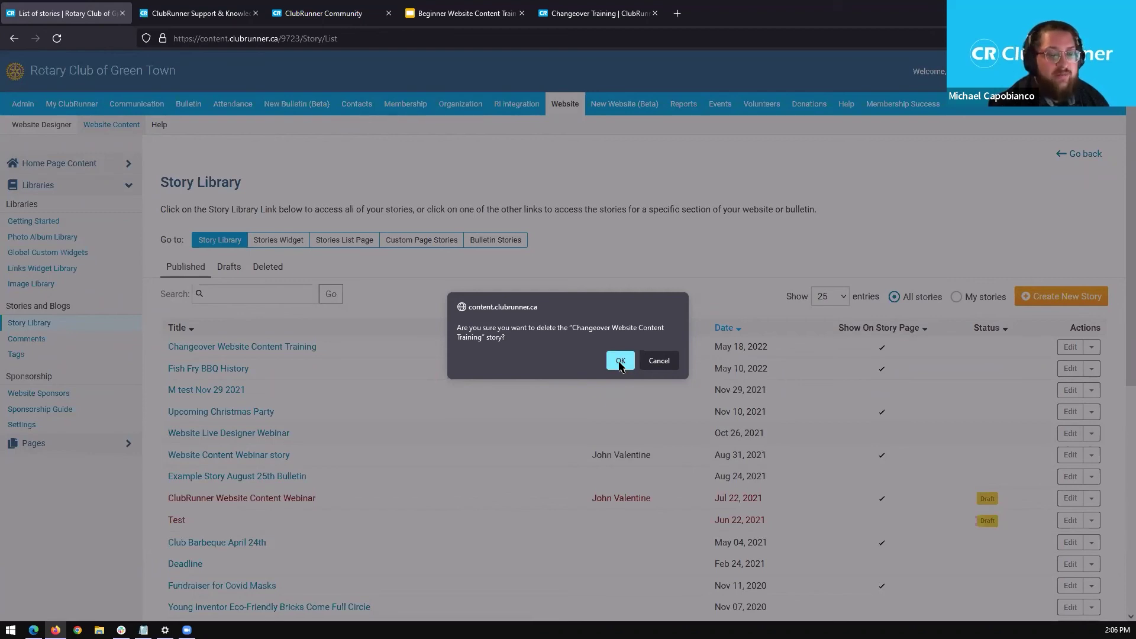
click(669, 362)
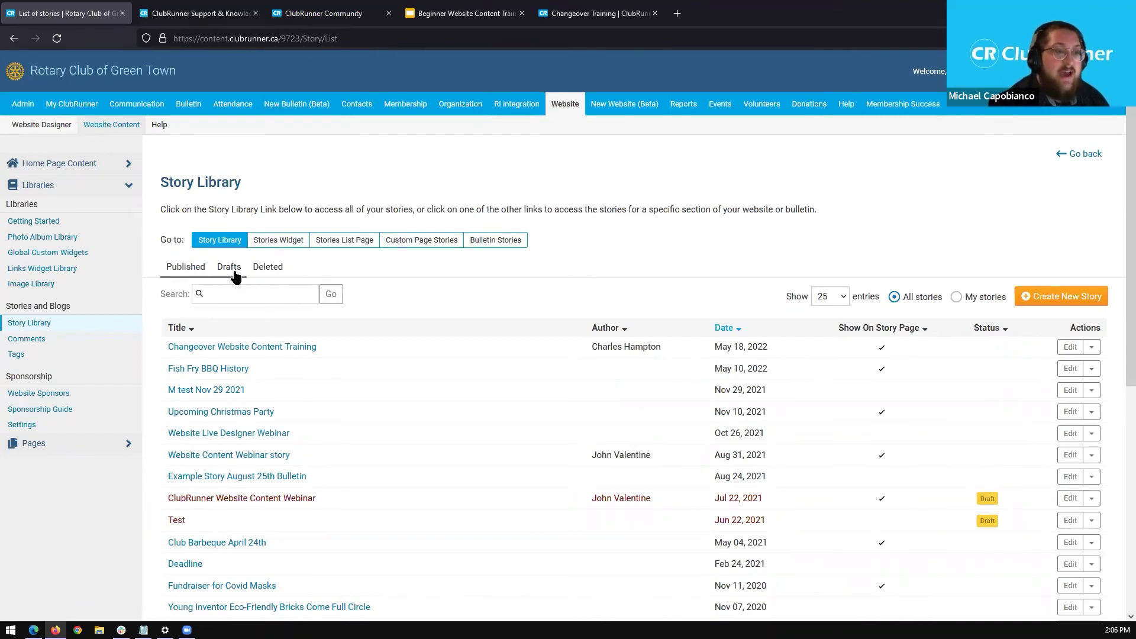
click(273, 273)
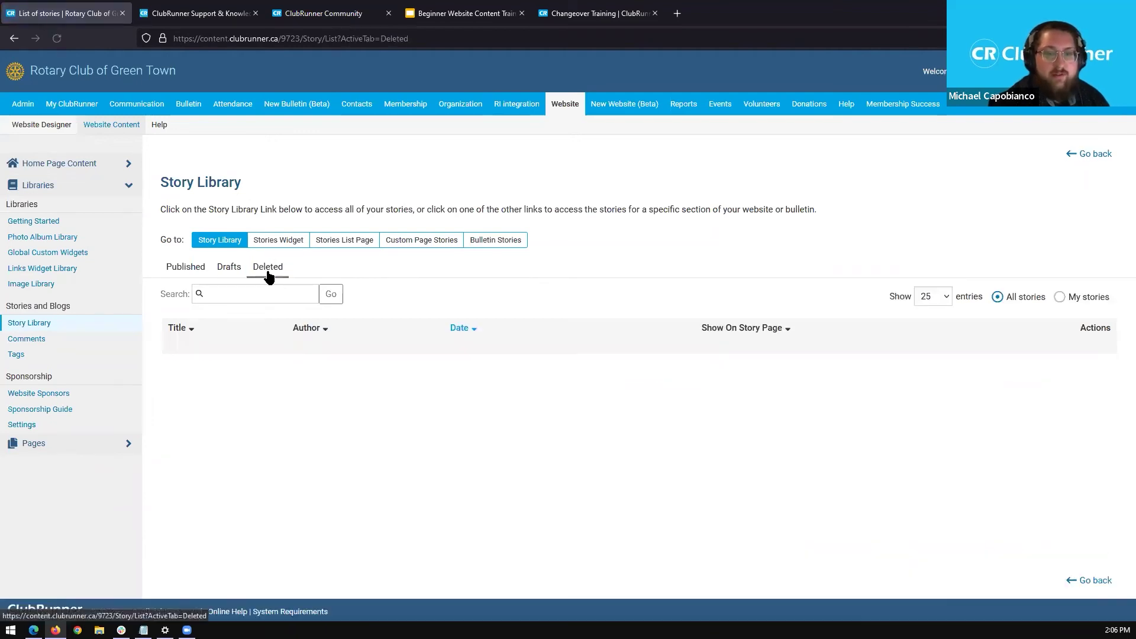
click(182, 272)
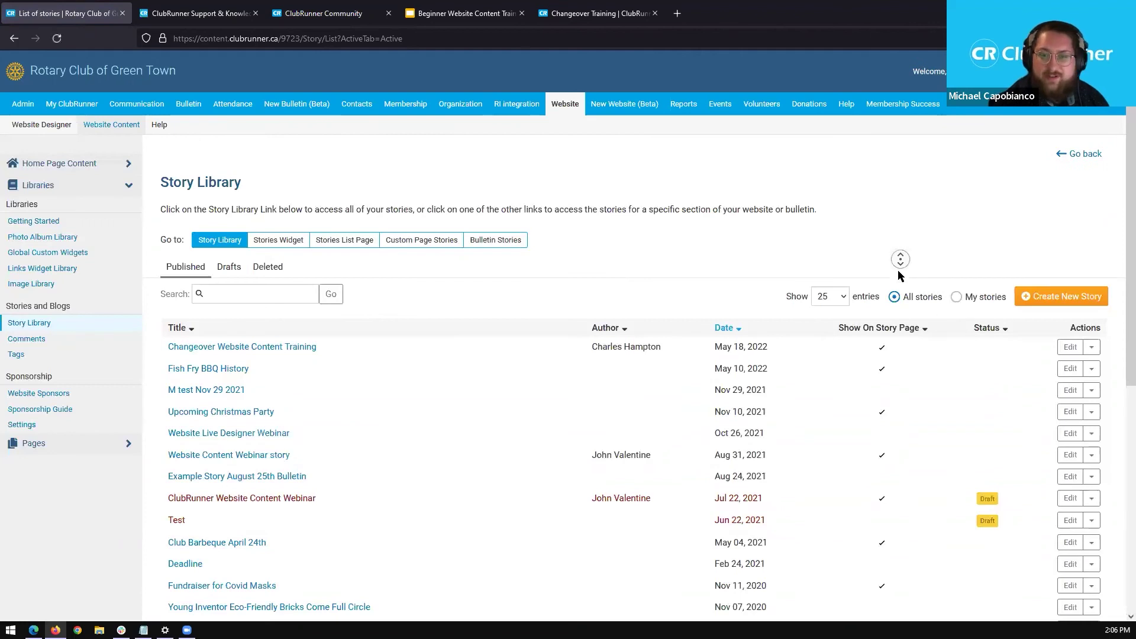
scroll(899, 275, down, 2)
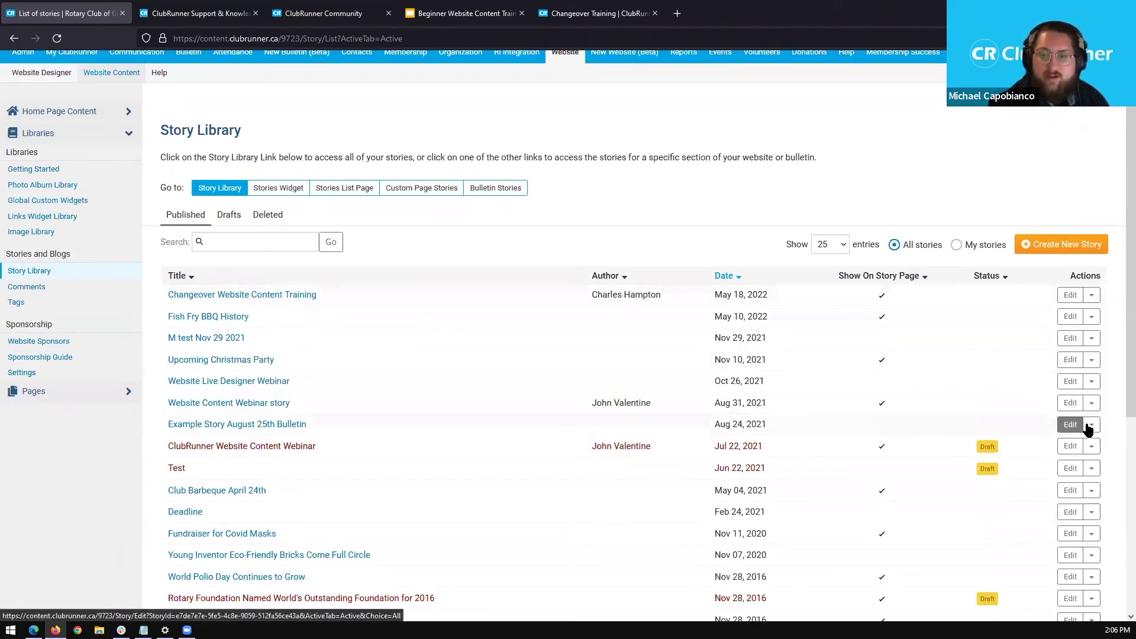
Delete the Upcoming Christmas Party story
click(1092, 361)
click(1050, 445)
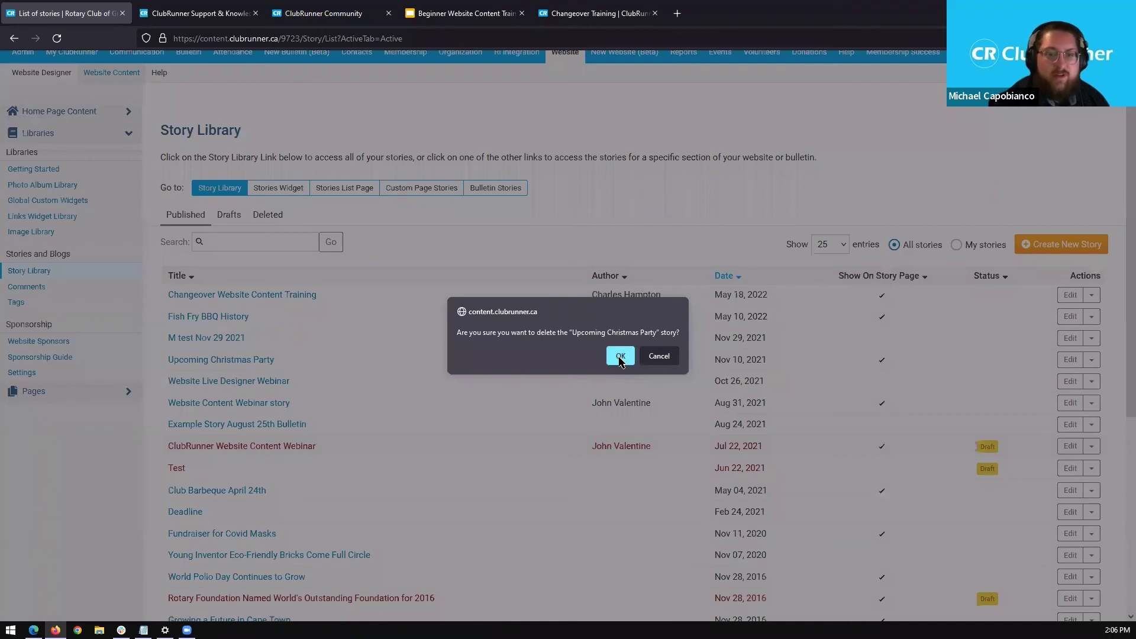
click(620, 356)
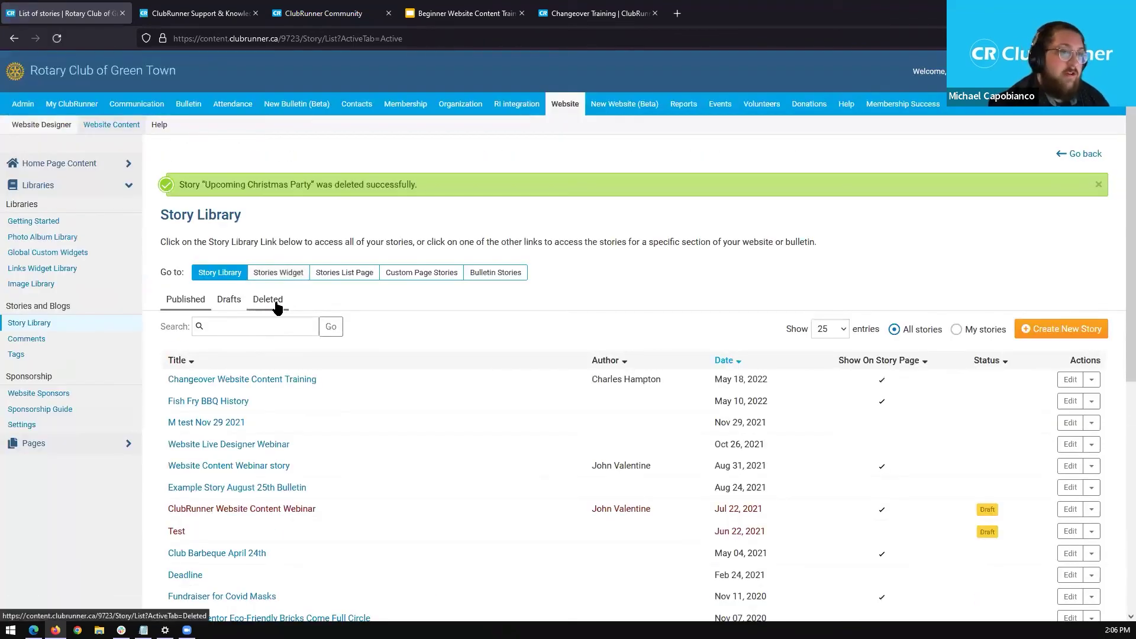
Restore Upcoming Christmas Party from the Deleted stories as a draft
click(276, 304)
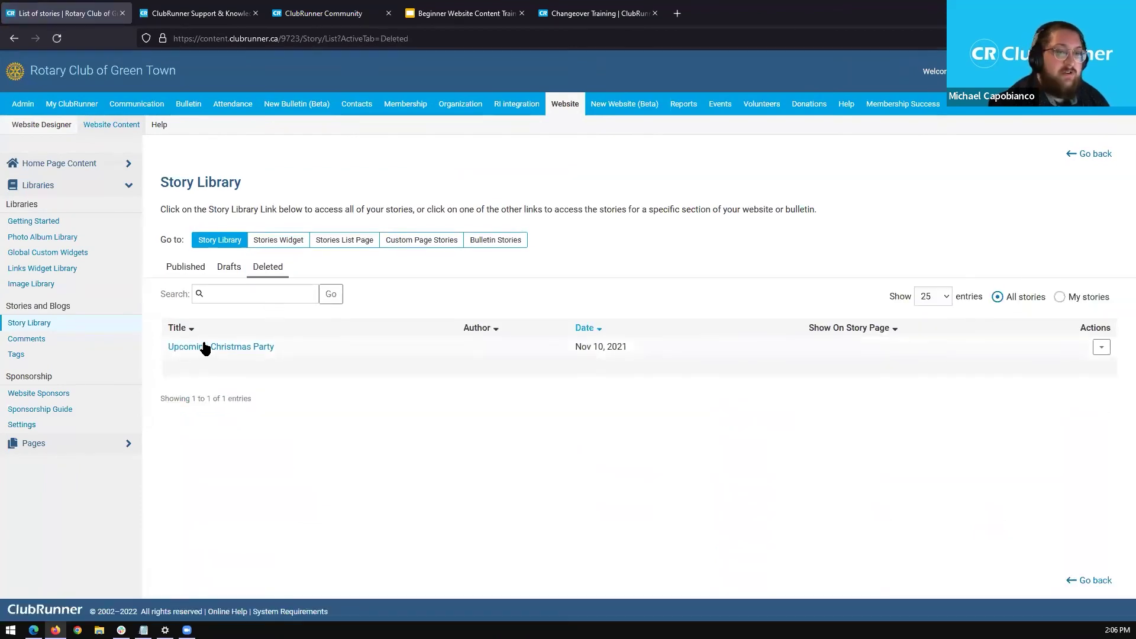
click(1104, 350)
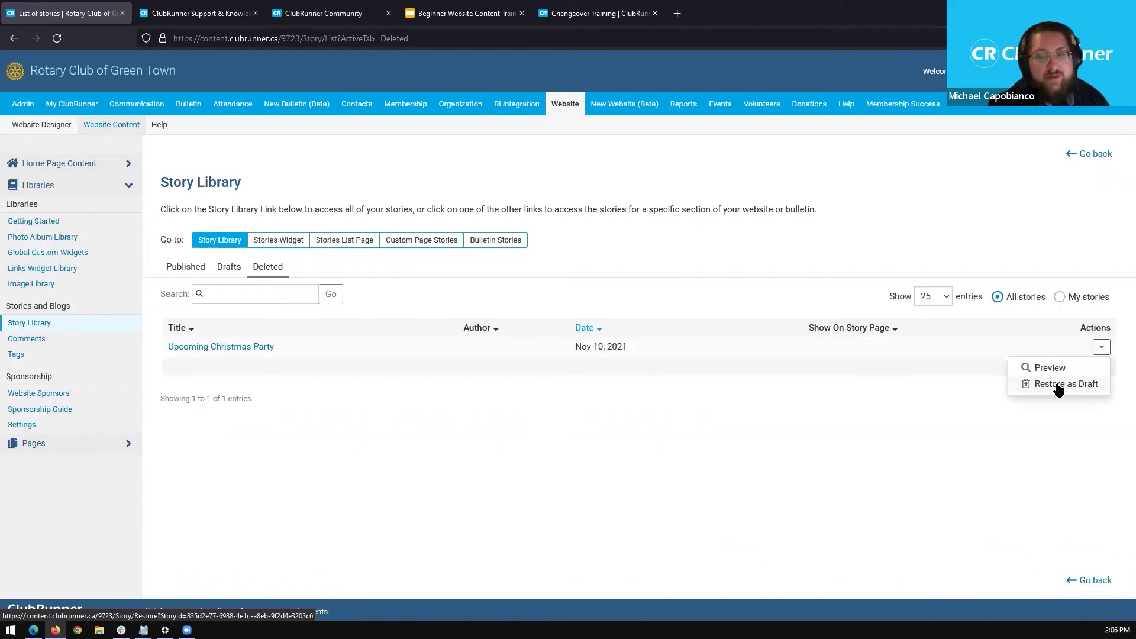
click(1059, 385)
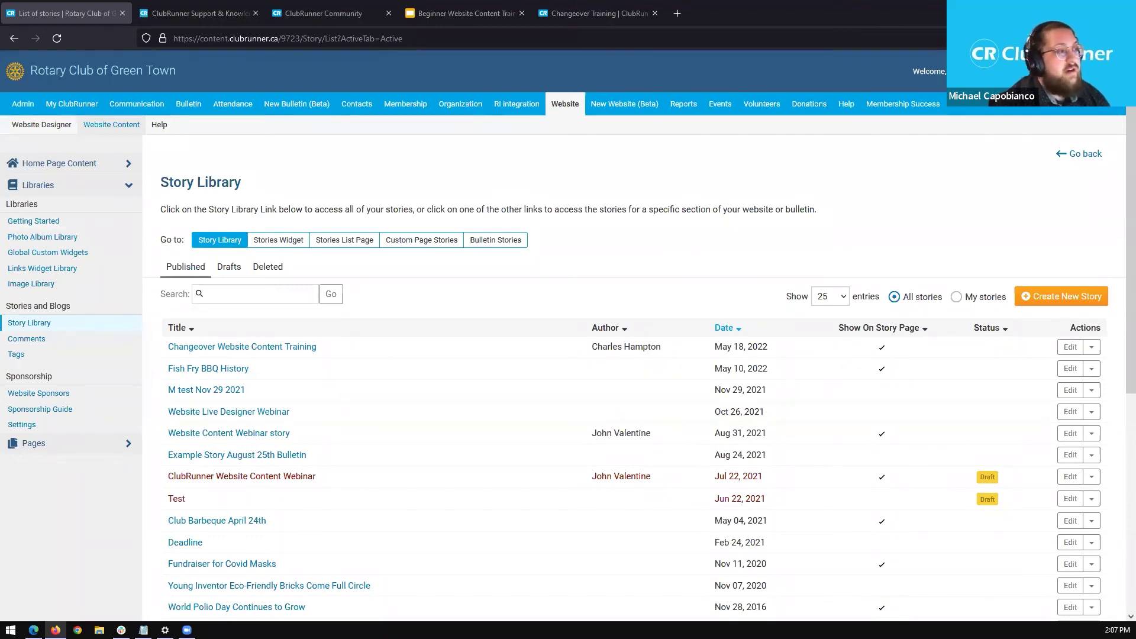
key(alt+Tab)
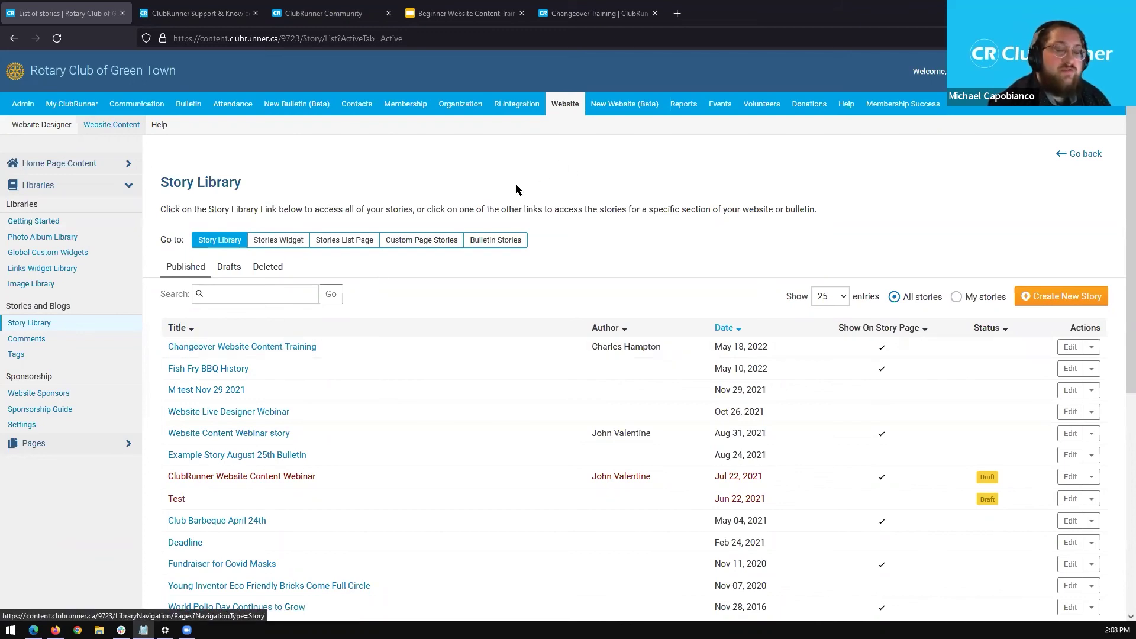
click(677, 13)
On YouTube, search for clubrunner and open the ClubRunner Tutorials playlist
text(youtube.com/)
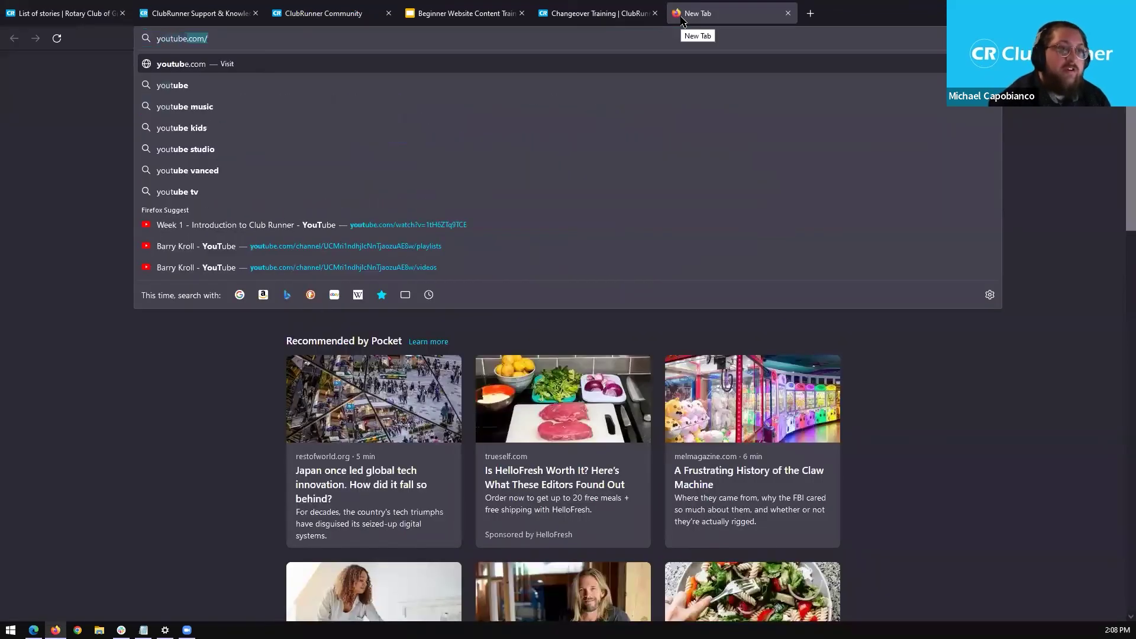
key(Return)
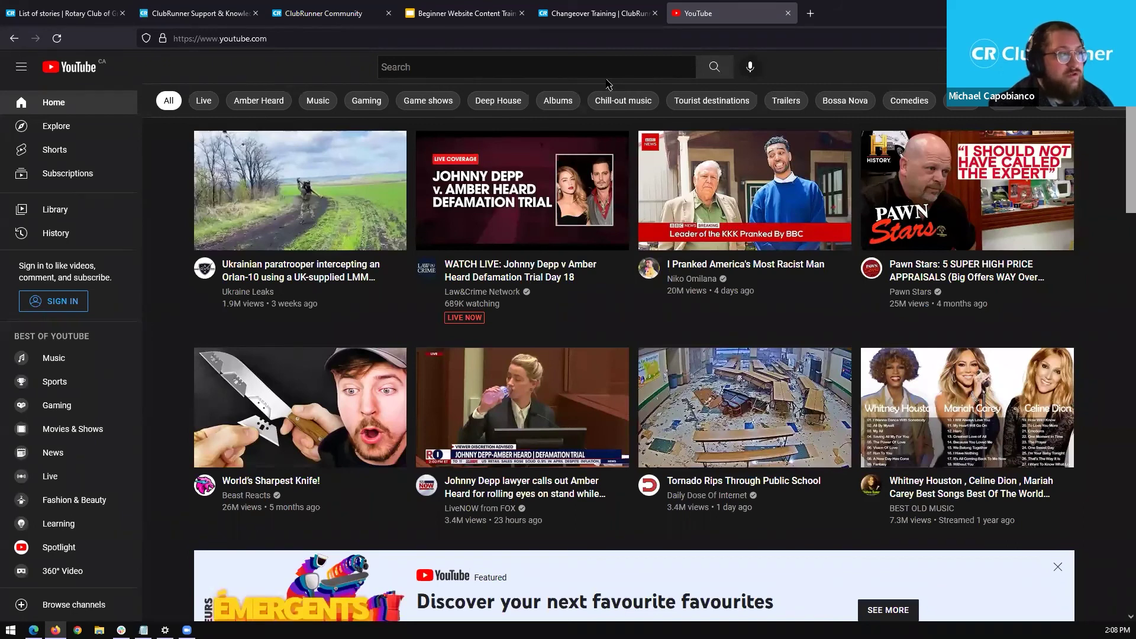
click(540, 67)
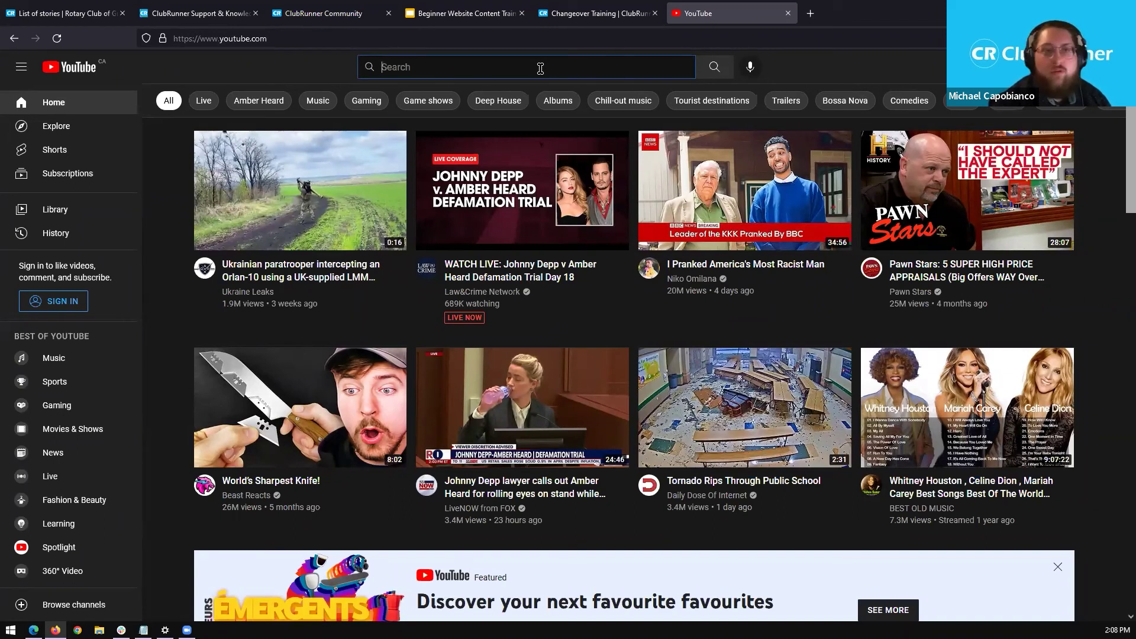
text(clubrunner)
key(Return)
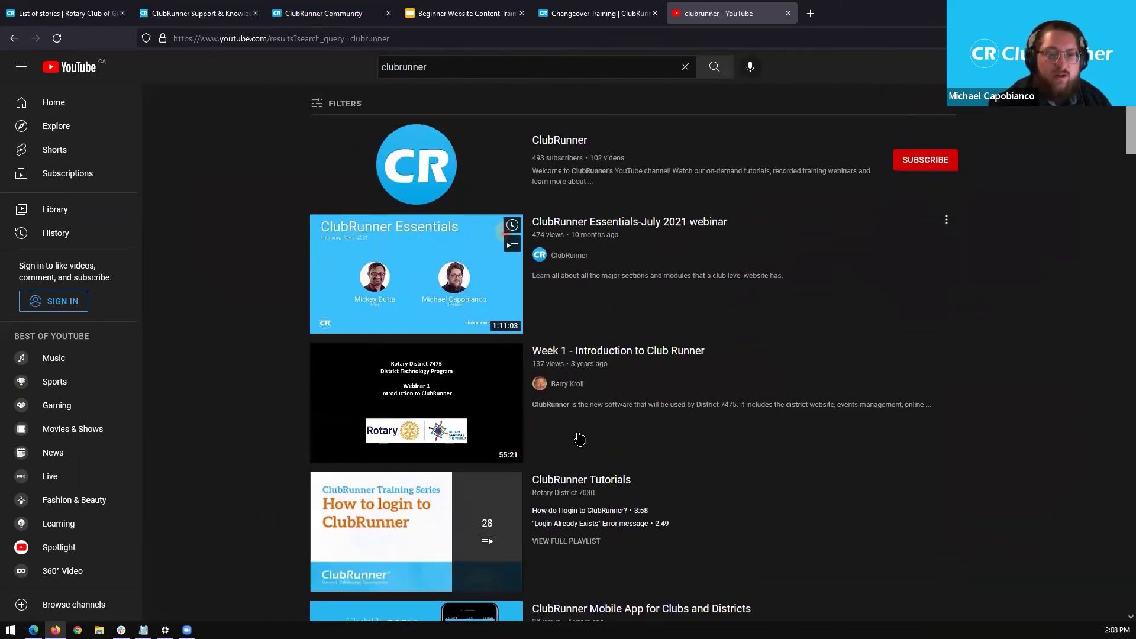
scroll(580, 439, down, 2)
click(600, 394)
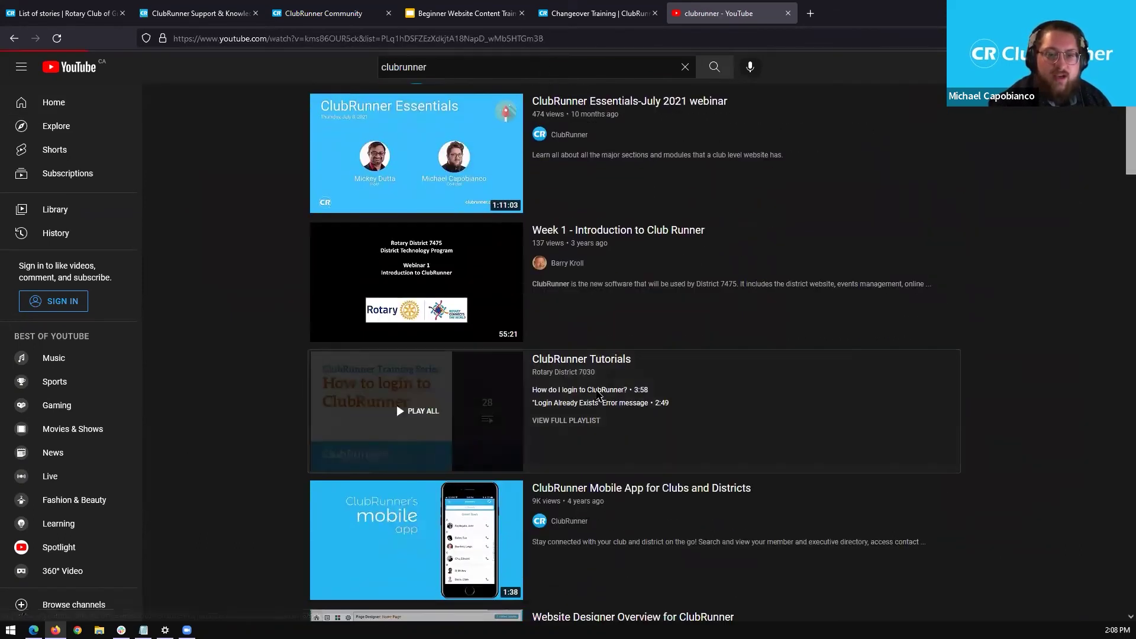
Copy the embed code of the "How do I login to ClubRunner?" video
click(550, 318)
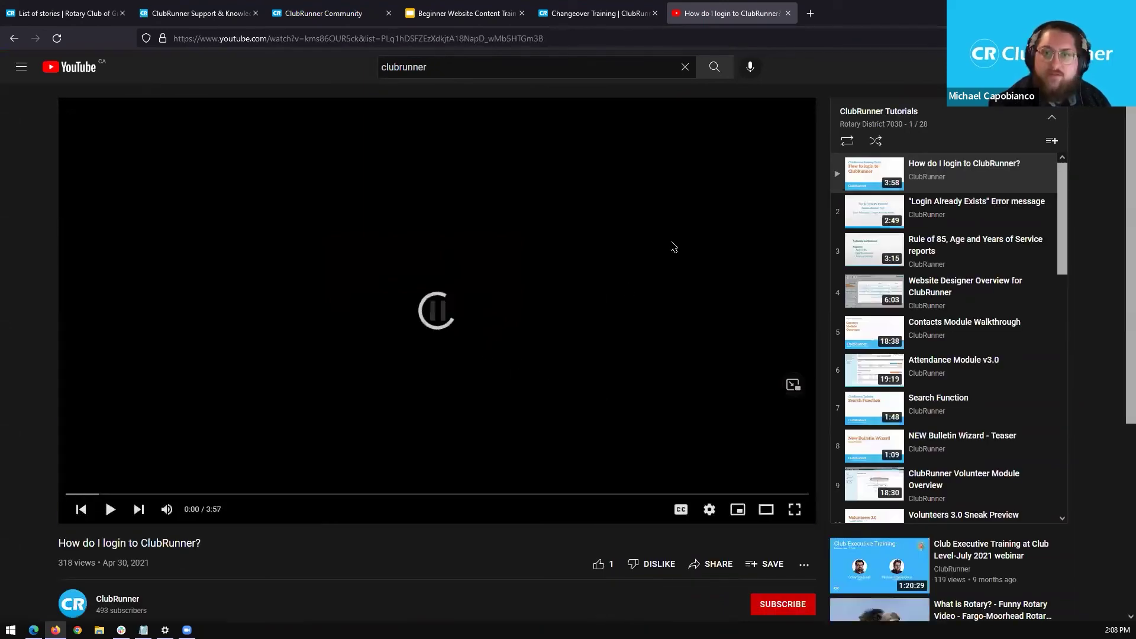
scroll(1070, 227, down, 1)
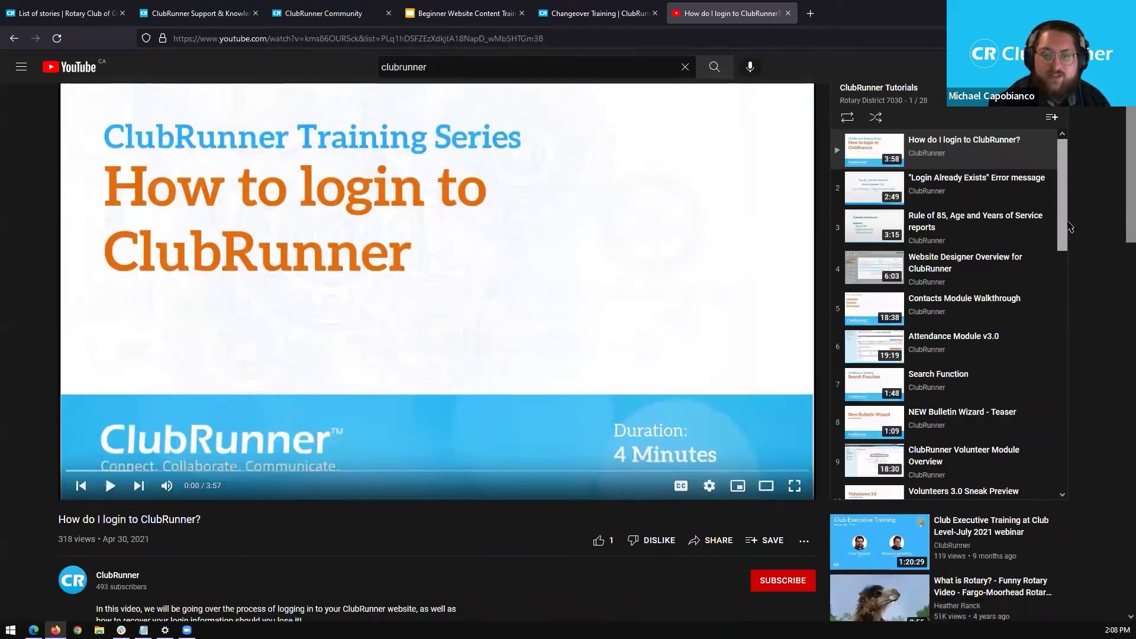
click(710, 540)
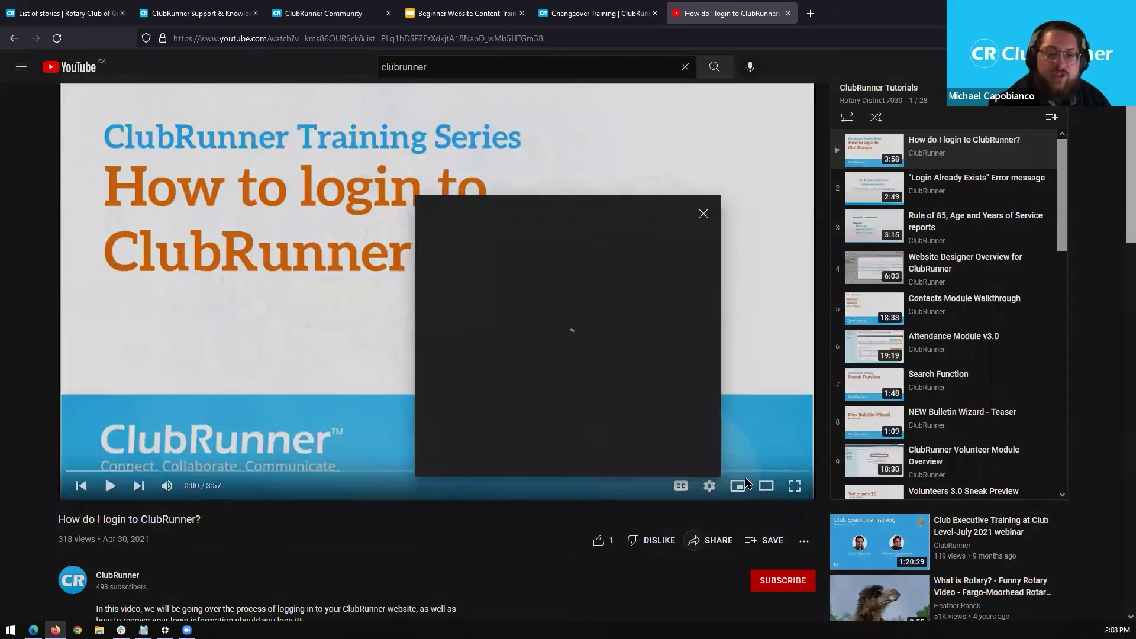
click(450, 299)
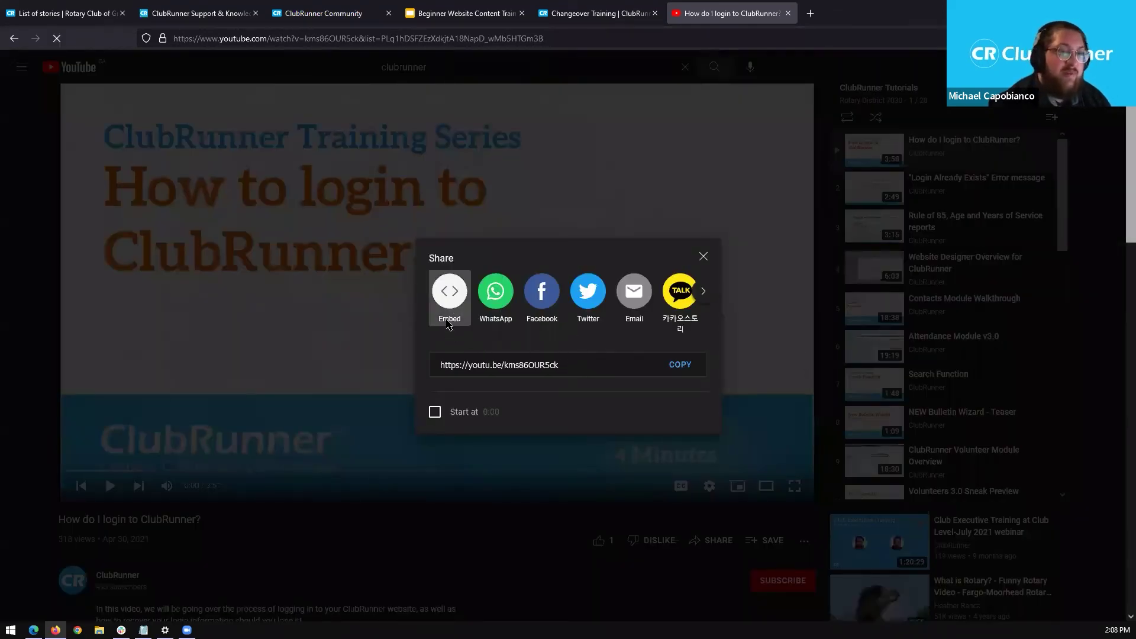
click(449, 292)
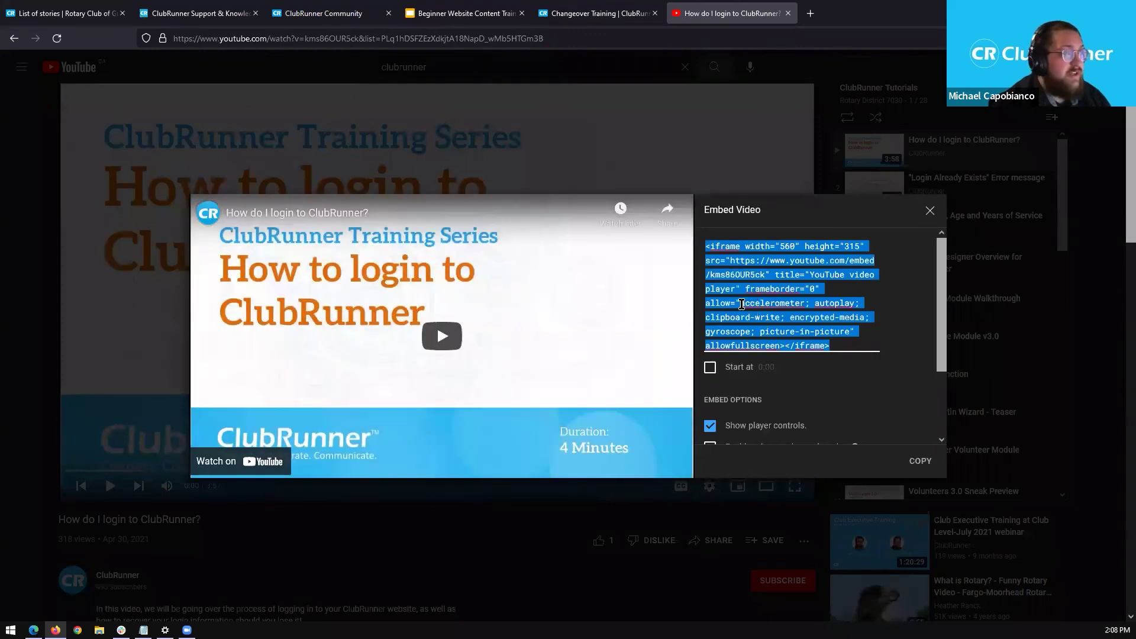
click(919, 465)
click(598, 13)
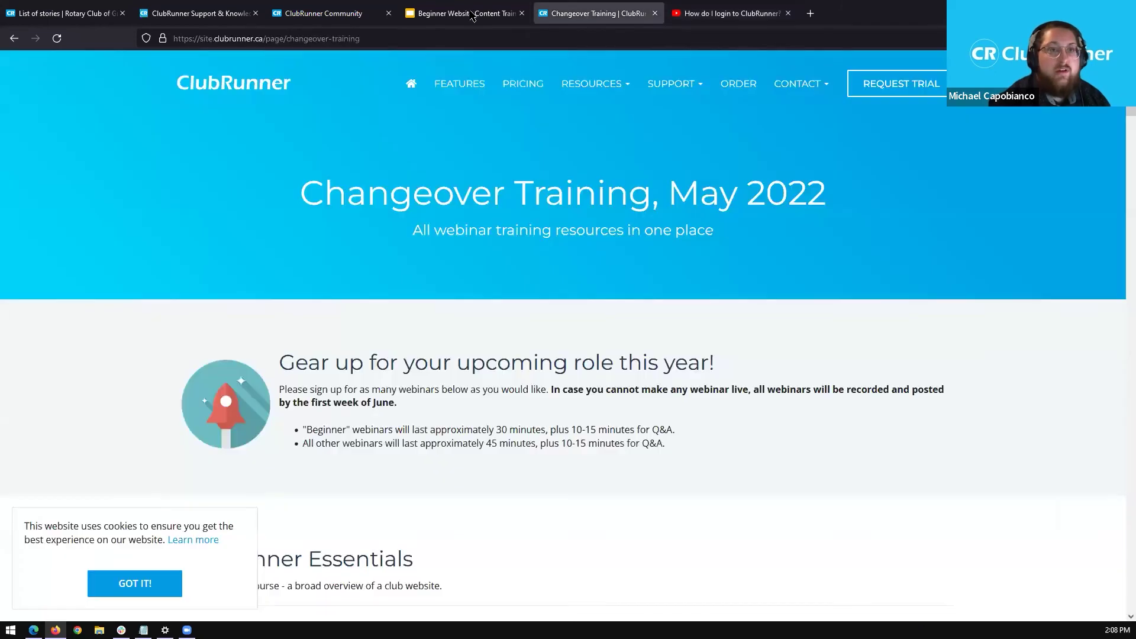
Open the Changeover Website Content Training story for editing from the List of stories
click(465, 13)
click(326, 13)
key(ctrl+1)
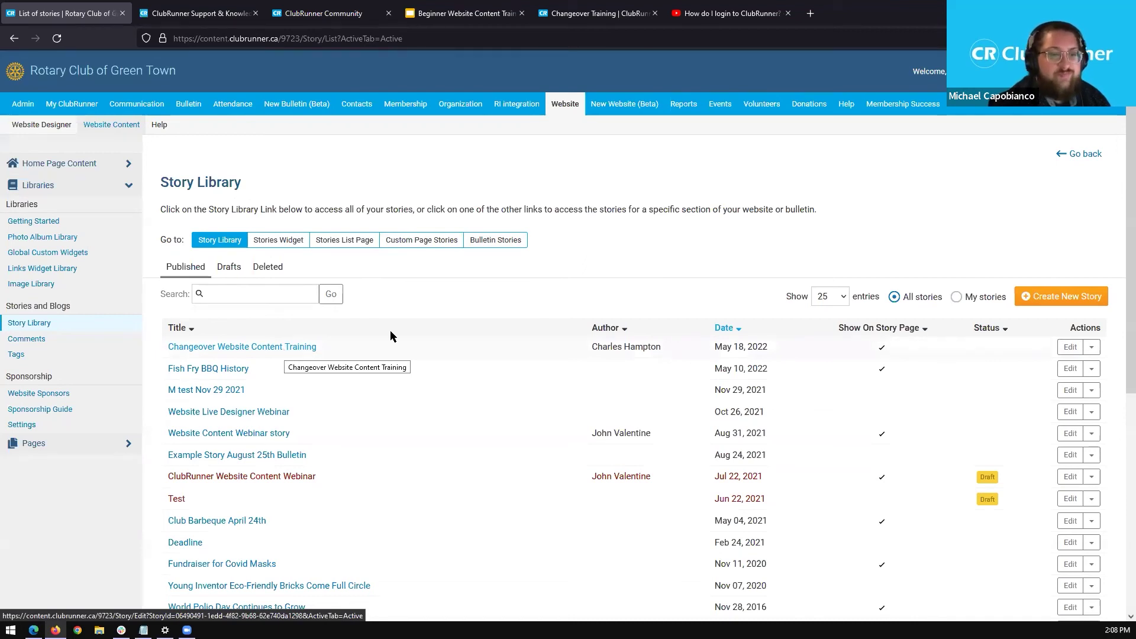
click(261, 350)
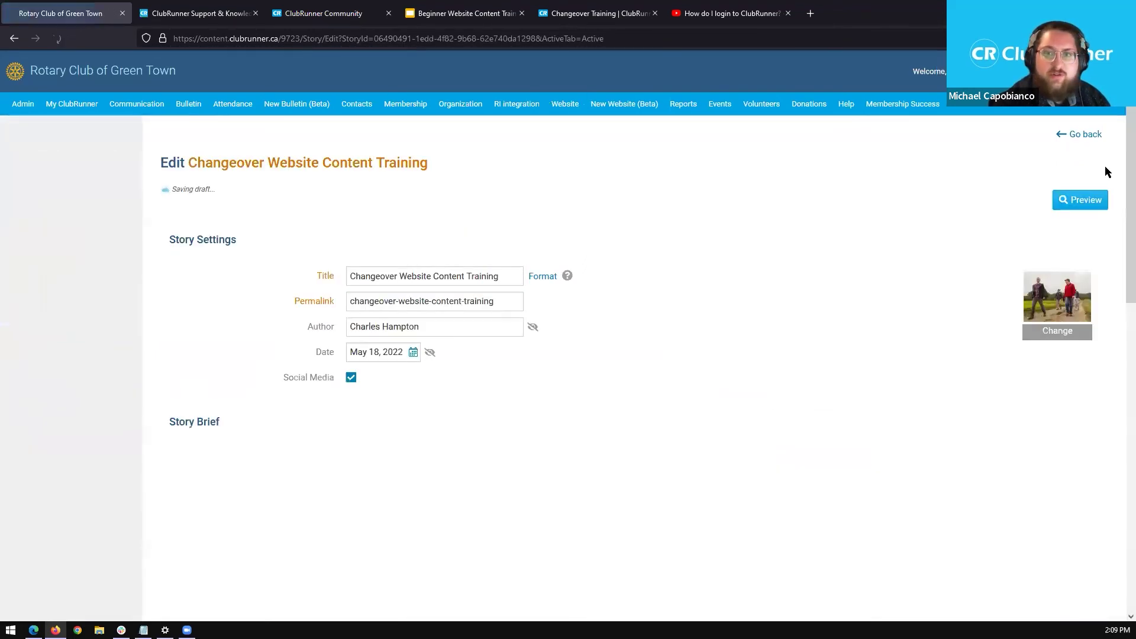
Add a new blank line below the Story Content text
scroll(1118, 224, down, 3)
scroll(1119, 251, down, 3)
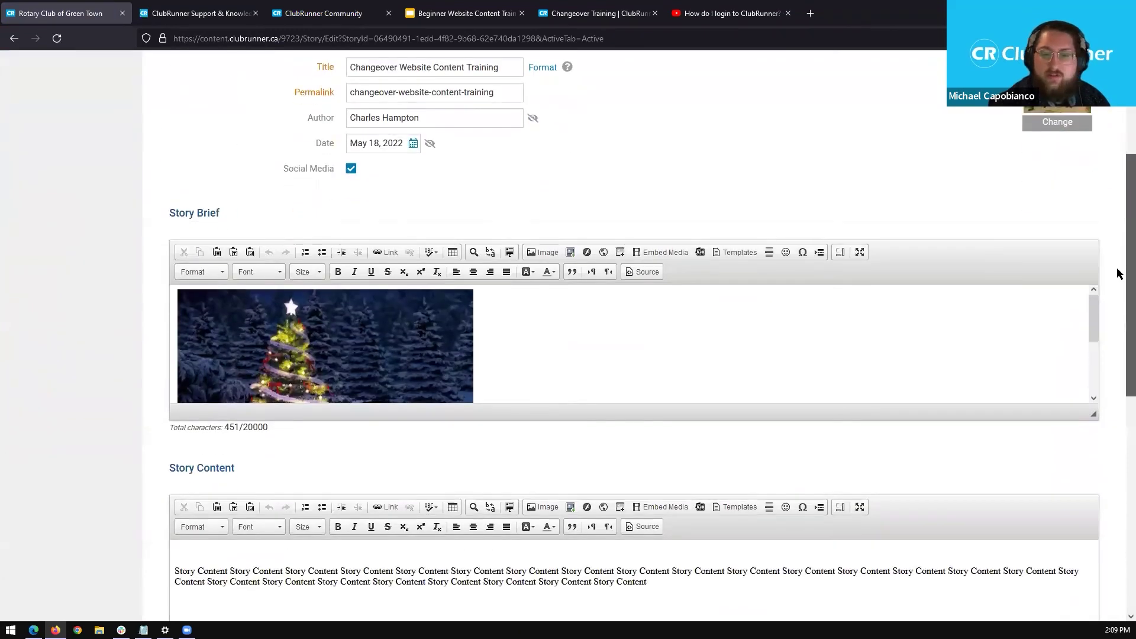
scroll(539, 216, up, 1)
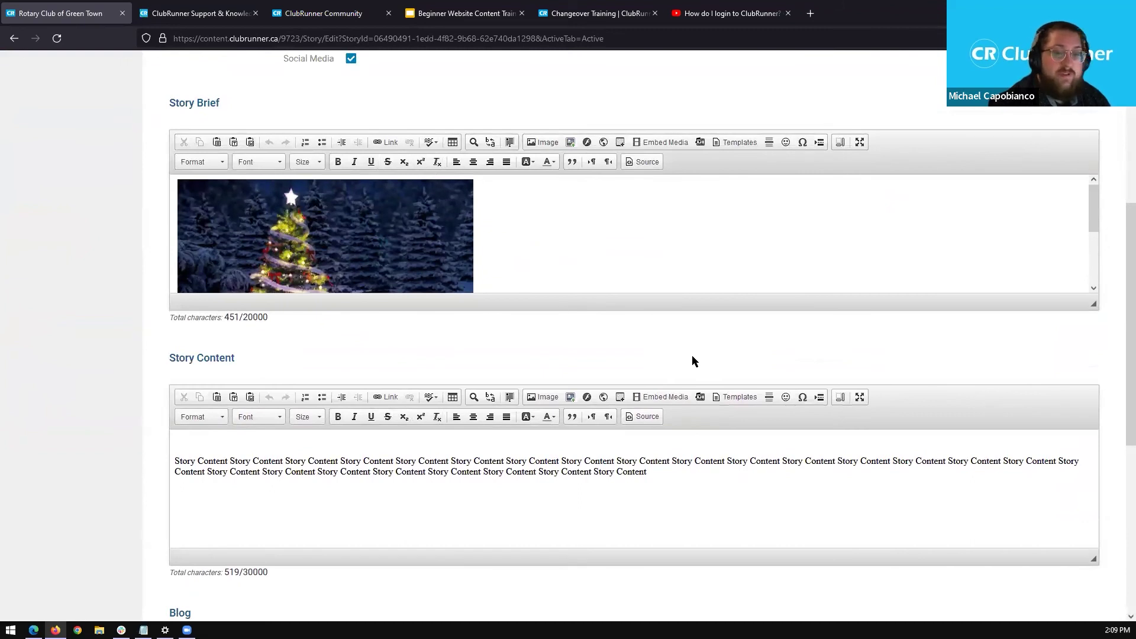
click(645, 493)
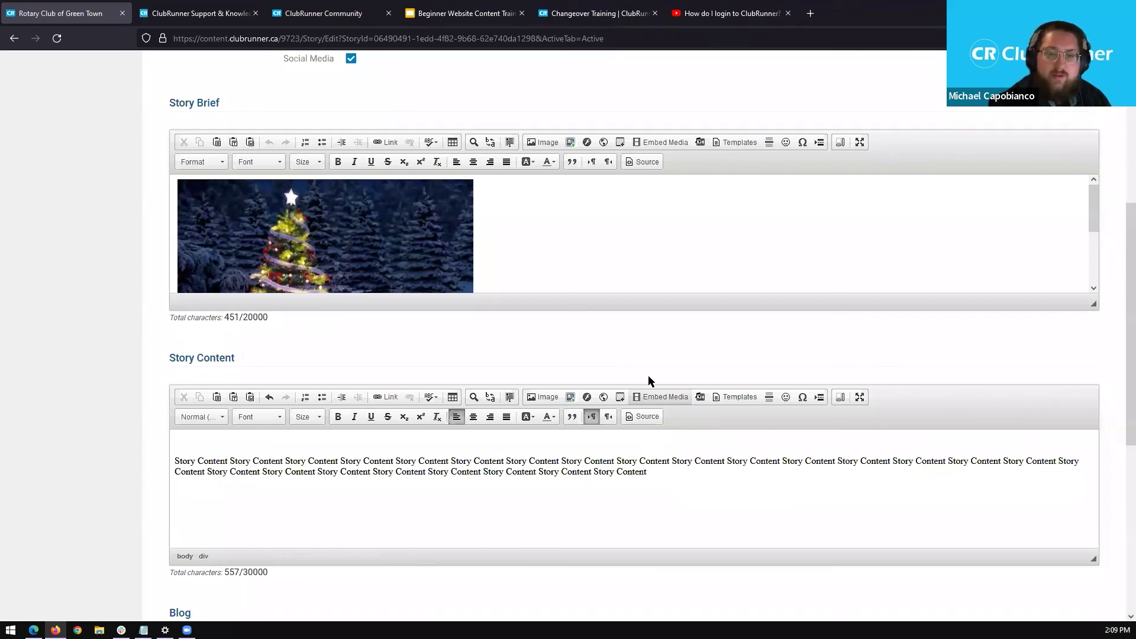
click(652, 399)
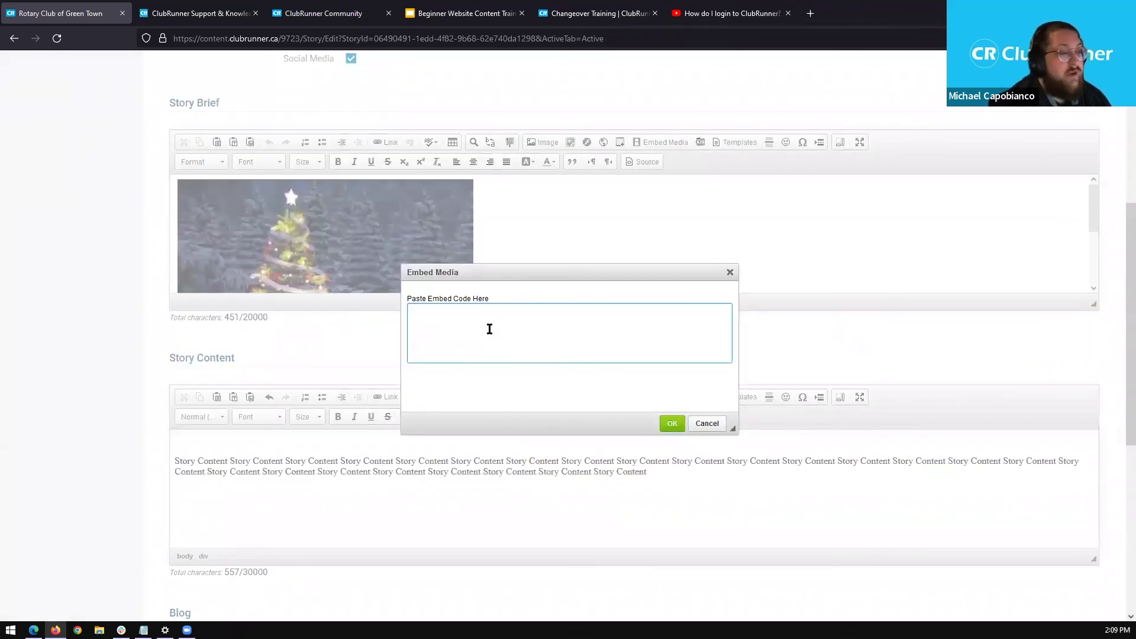
Embed the copied 'How do I login to ClubRunner?' YouTube iframe code into the story content
key(ctrl+v)
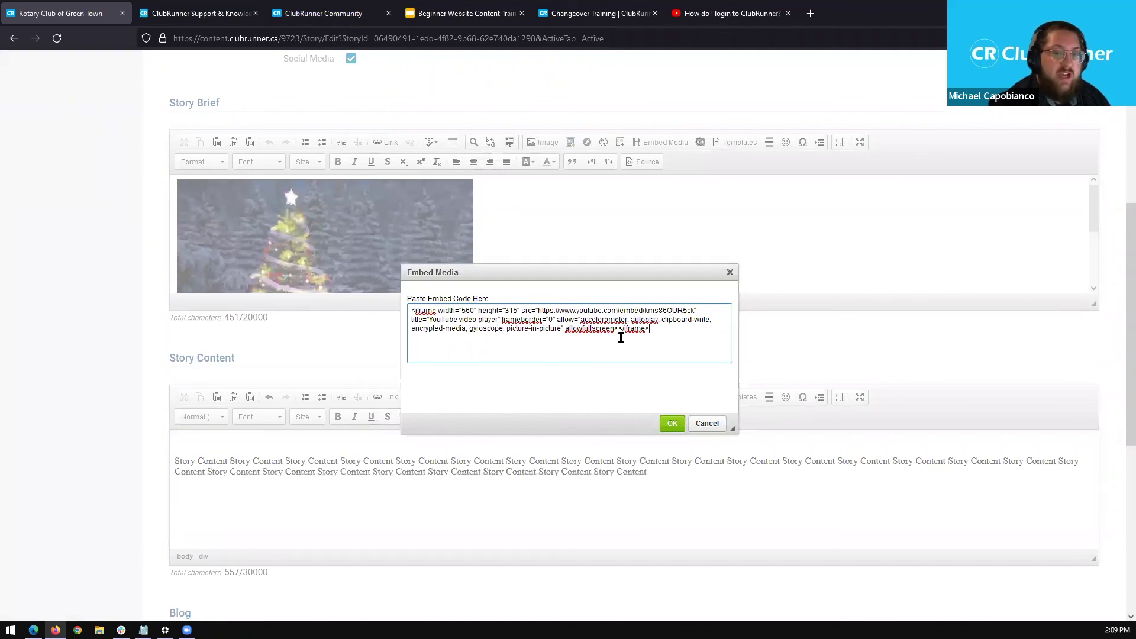
right_click(666, 332)
click(547, 338)
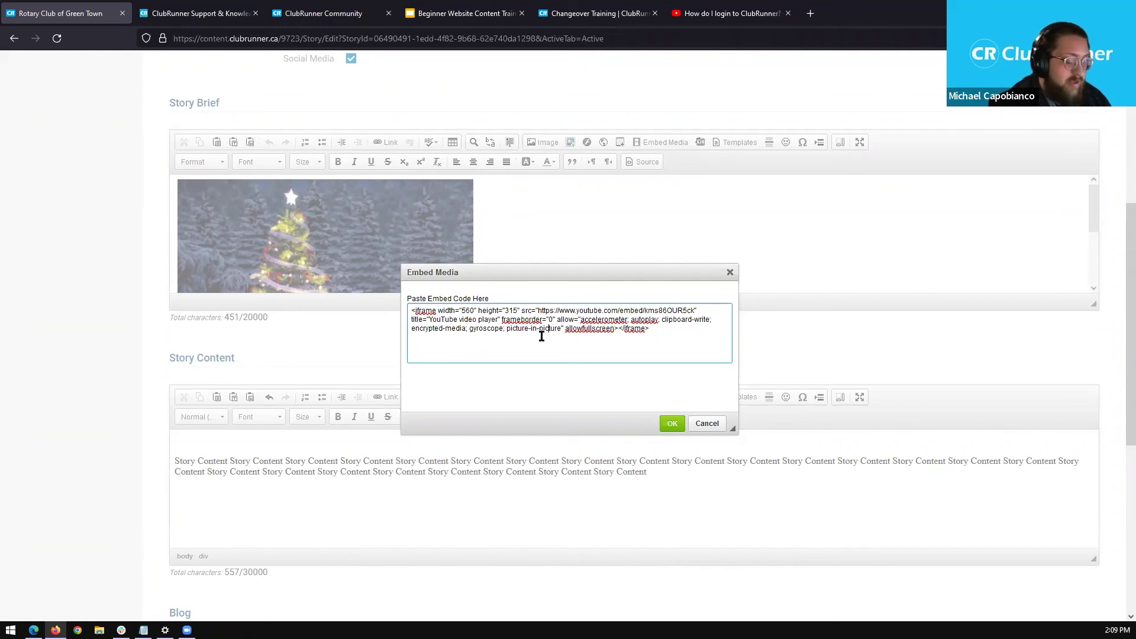
click(675, 424)
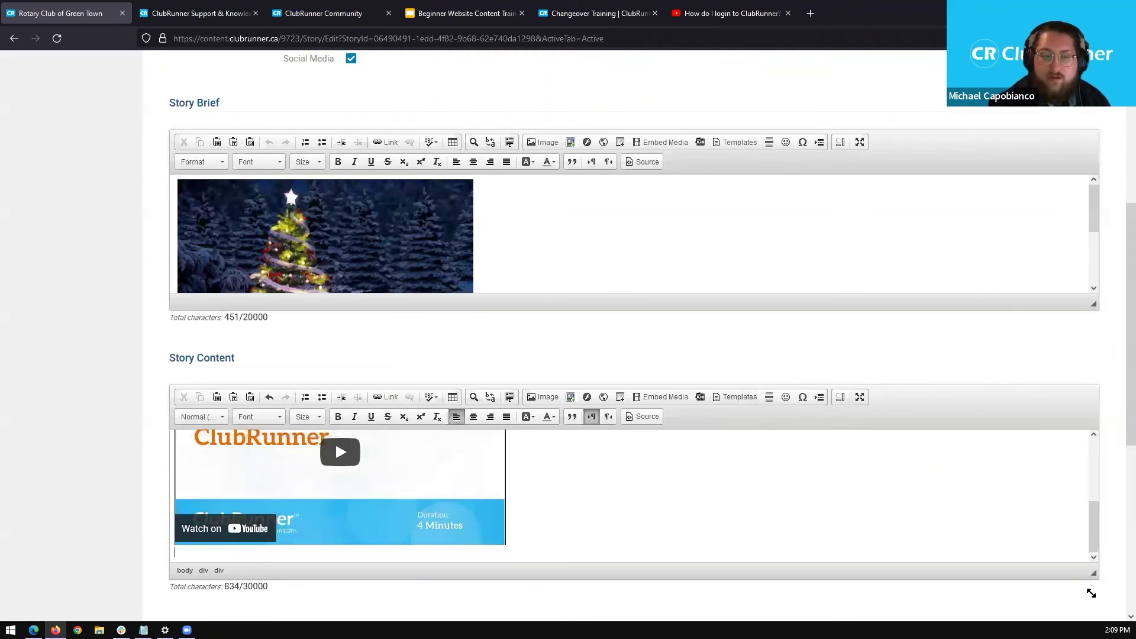
Save and publish the updated Changeover Website Content Training story
scroll(846, 435, down, 2)
drag(1091, 464, 1092, 460)
scroll(750, 243, down, 2)
click(1083, 576)
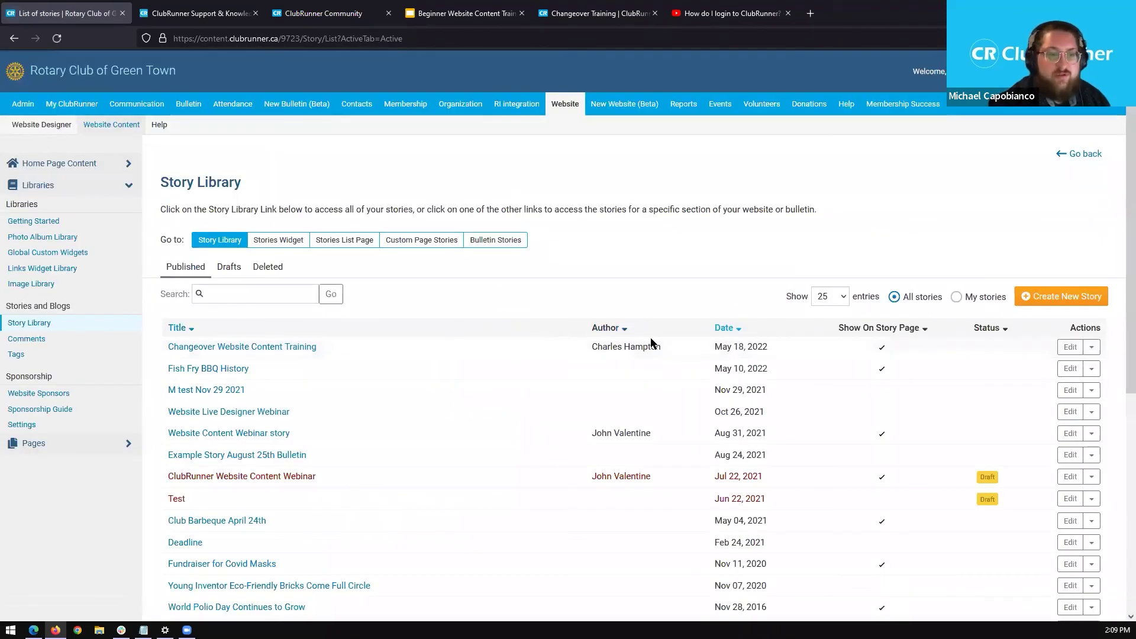
Preview the Changeover story from its row's Actions menu, then close the preview
click(1092, 346)
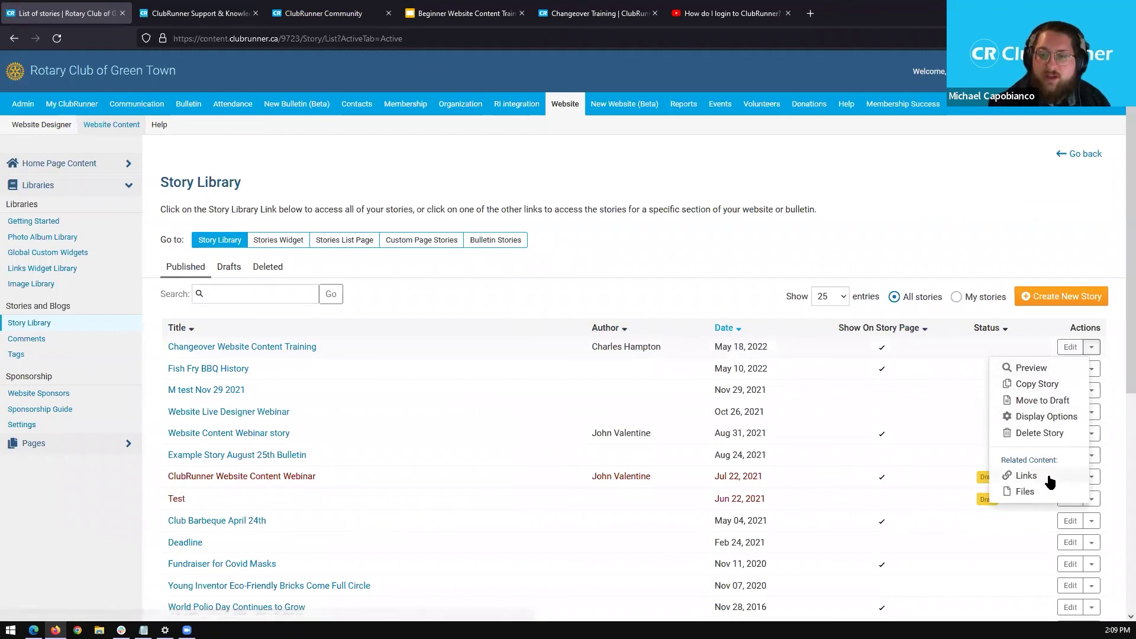
click(1031, 368)
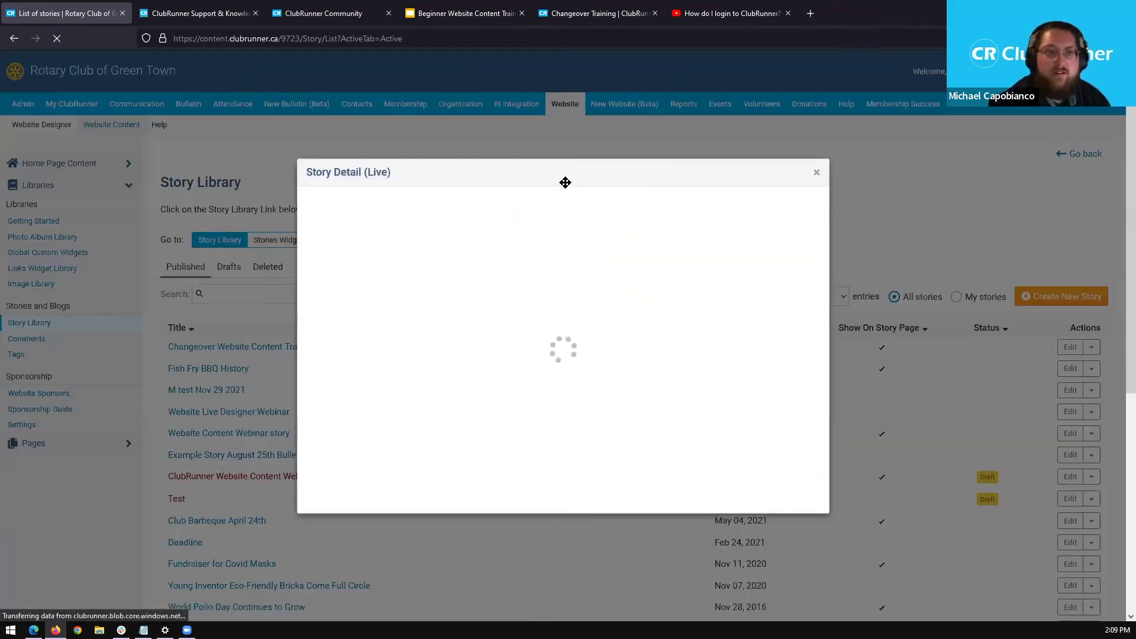
click(816, 172)
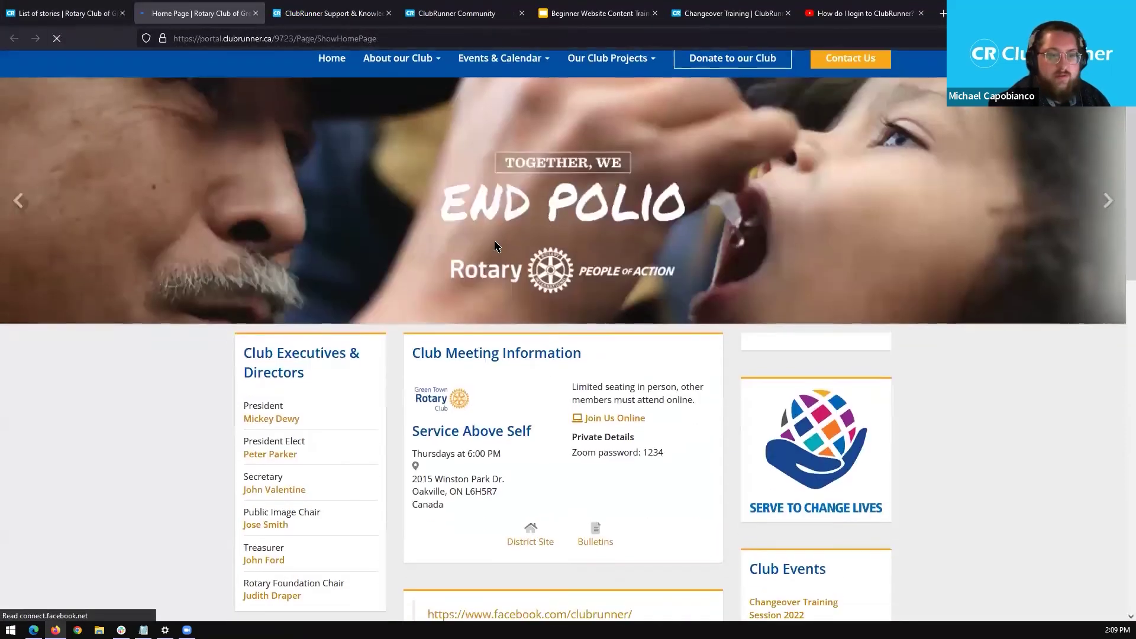
Open the public Changeover Website Content Training story and view its embedded login video
scroll(515, 242, down, 10)
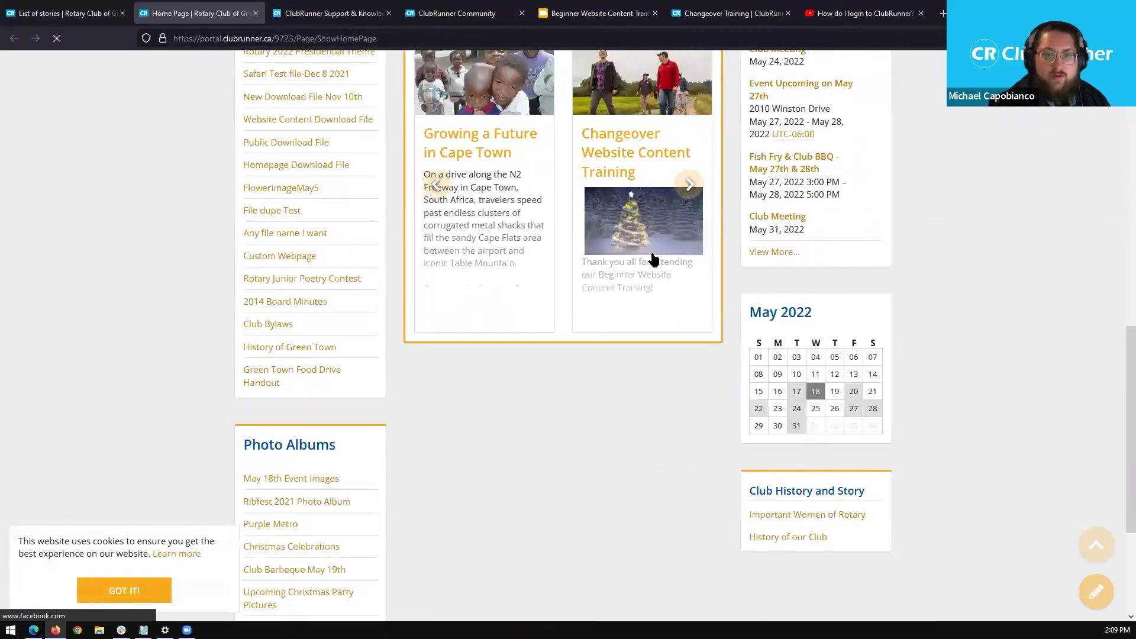
scroll(612, 178, down, 3)
click(611, 232)
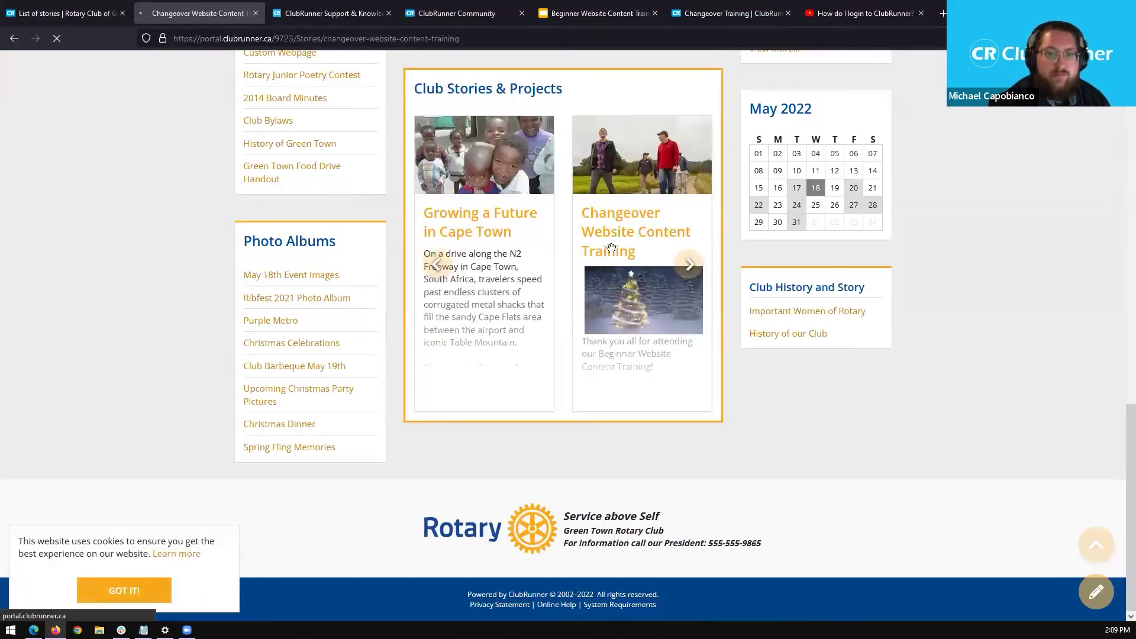
scroll(545, 251, down, 4)
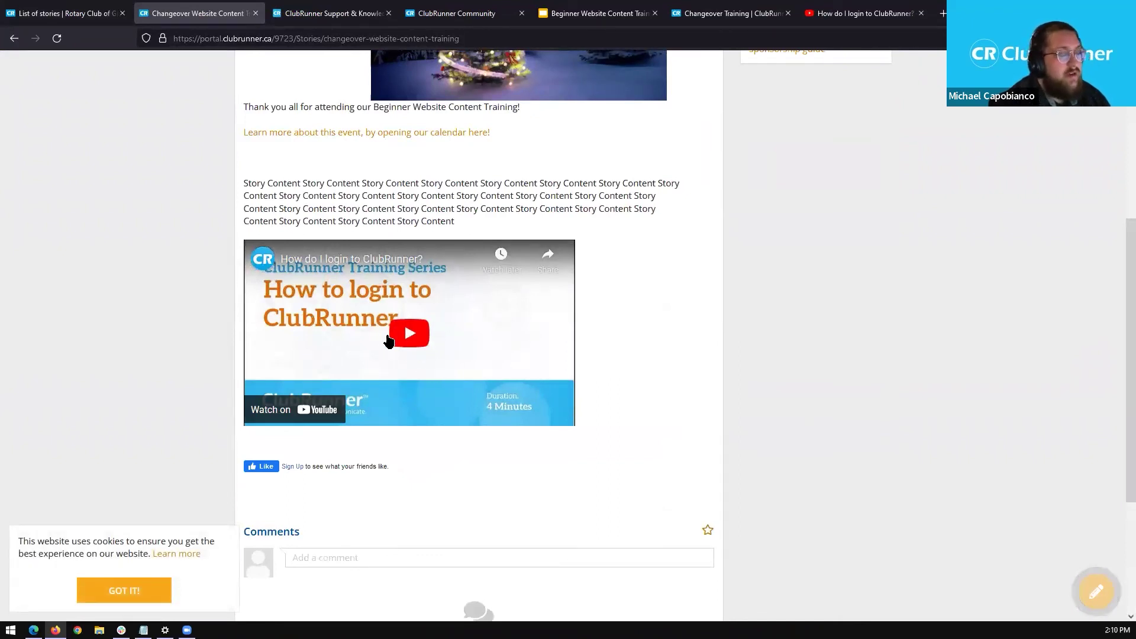
scroll(414, 319, up, 1)
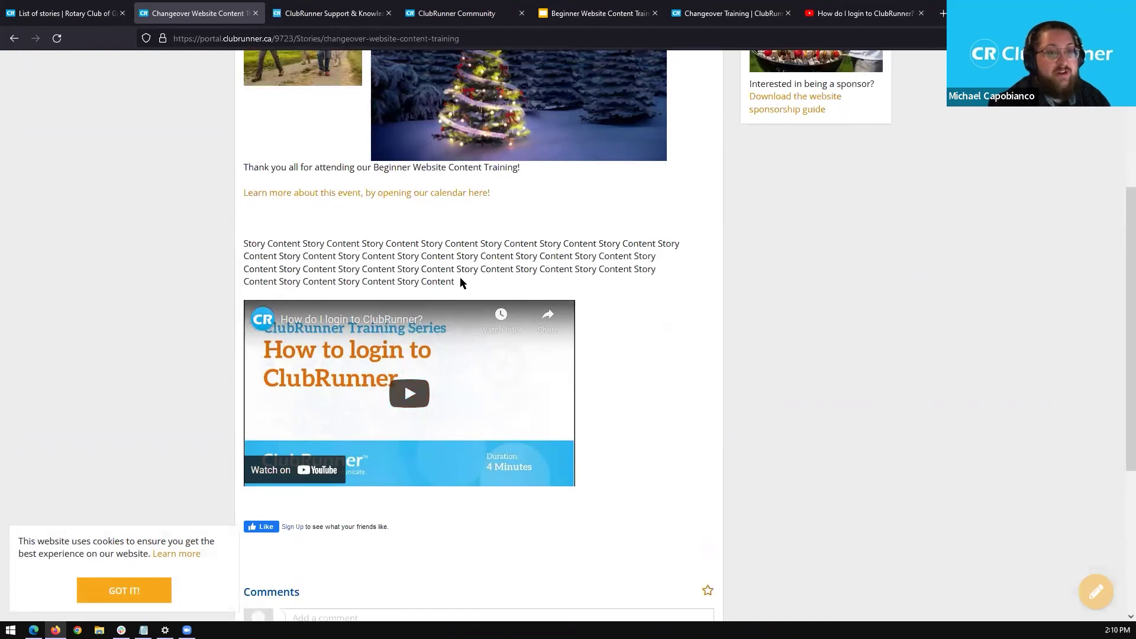
scroll(424, 278, up, 2)
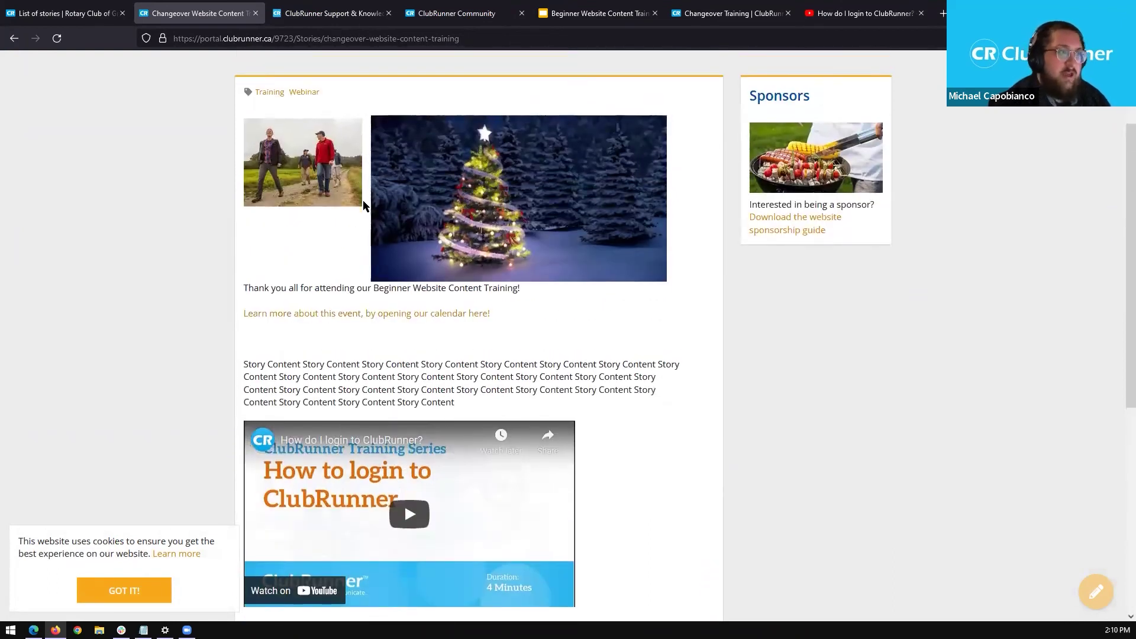
scroll(367, 195, up, 1)
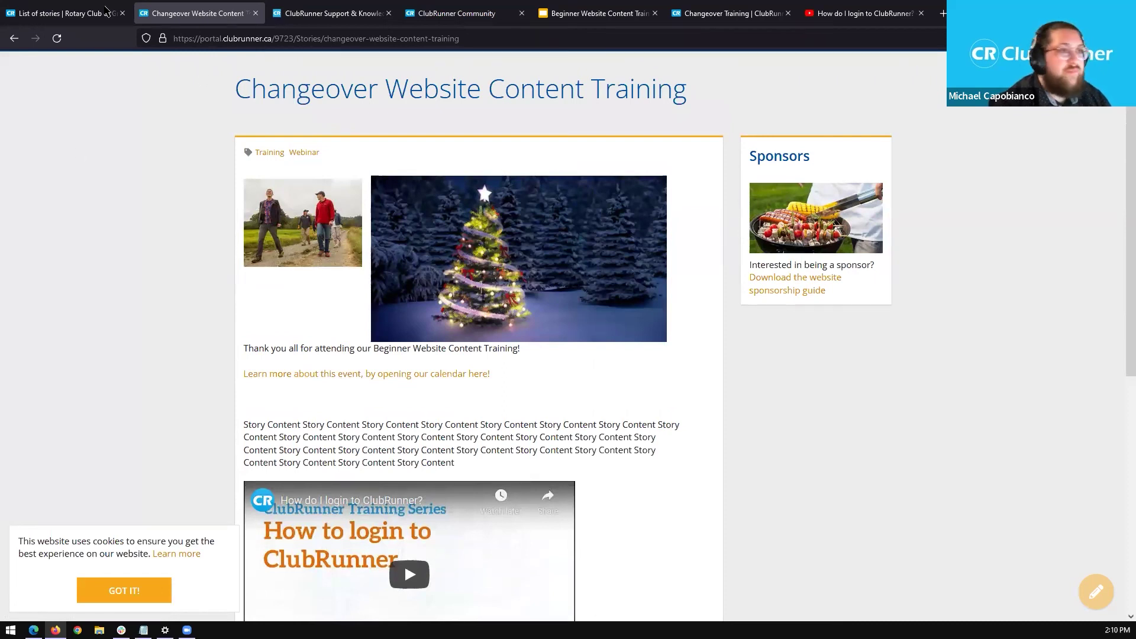
drag(227, 81, 740, 93)
click(654, 83)
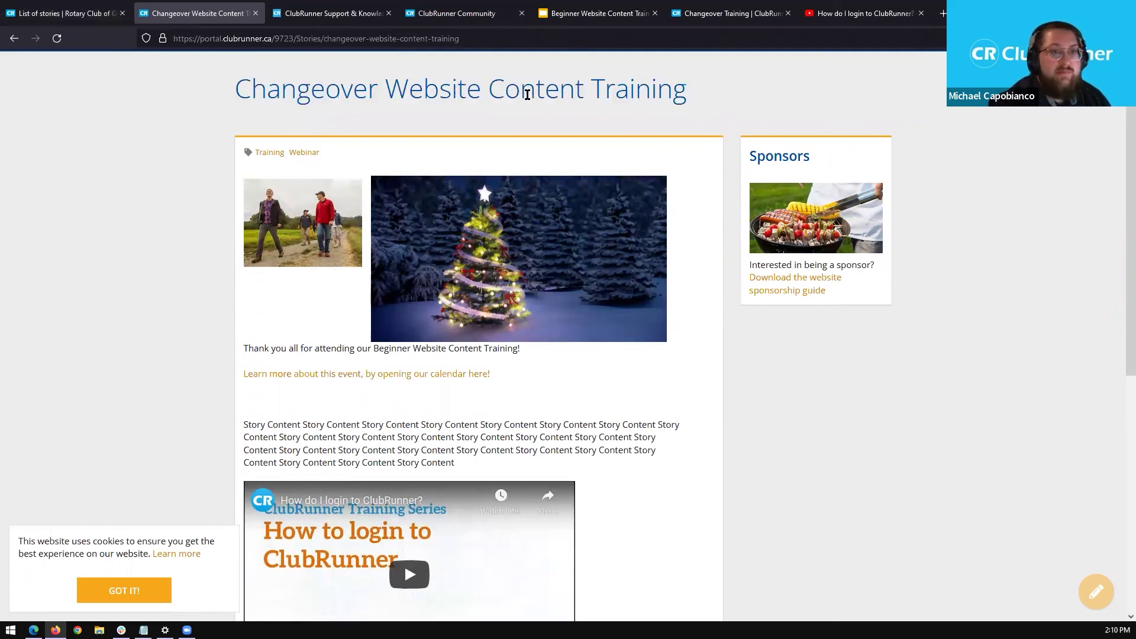
scroll(651, 135, down, 3)
scroll(659, 135, down, 3)
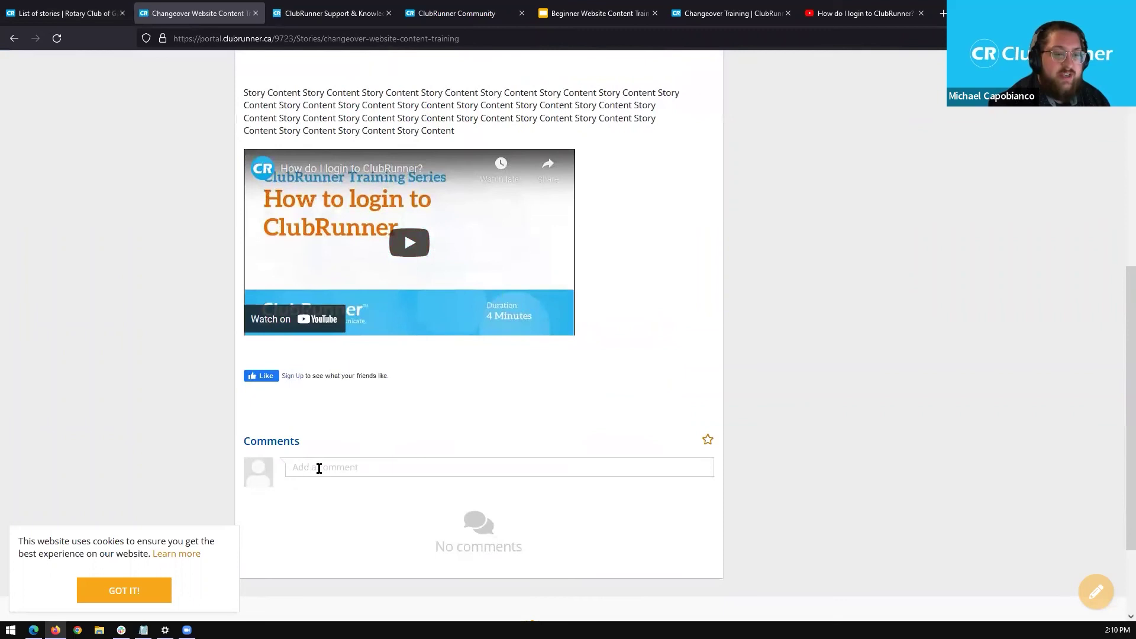
Post the comment 'Great story!' on the Changeover story
click(319, 468)
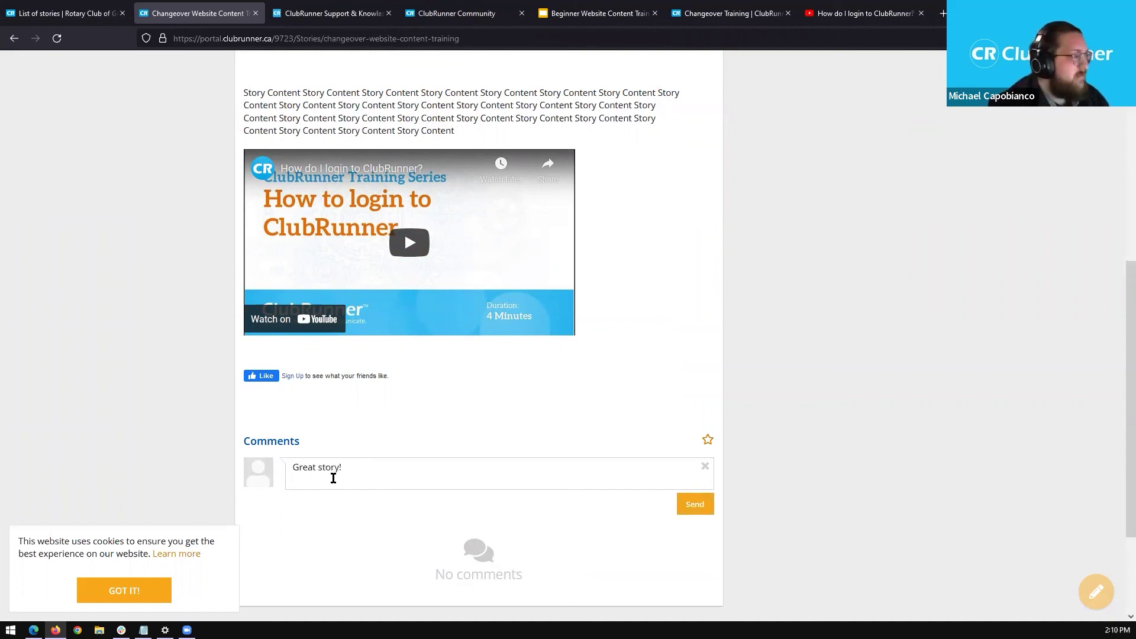
click(704, 505)
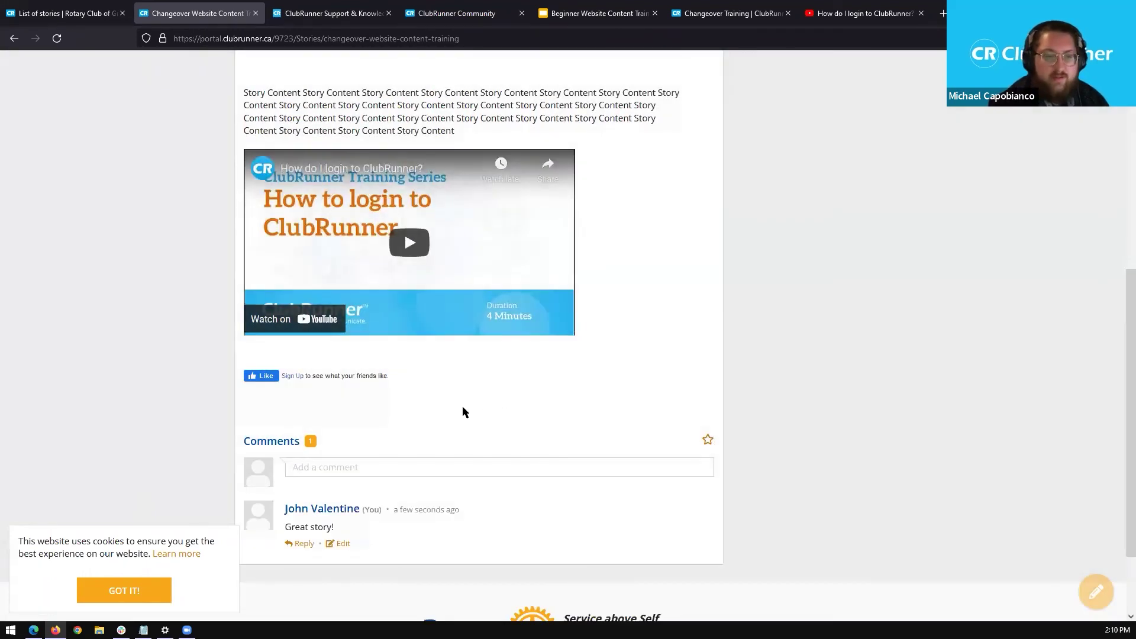
scroll(378, 456, down, 2)
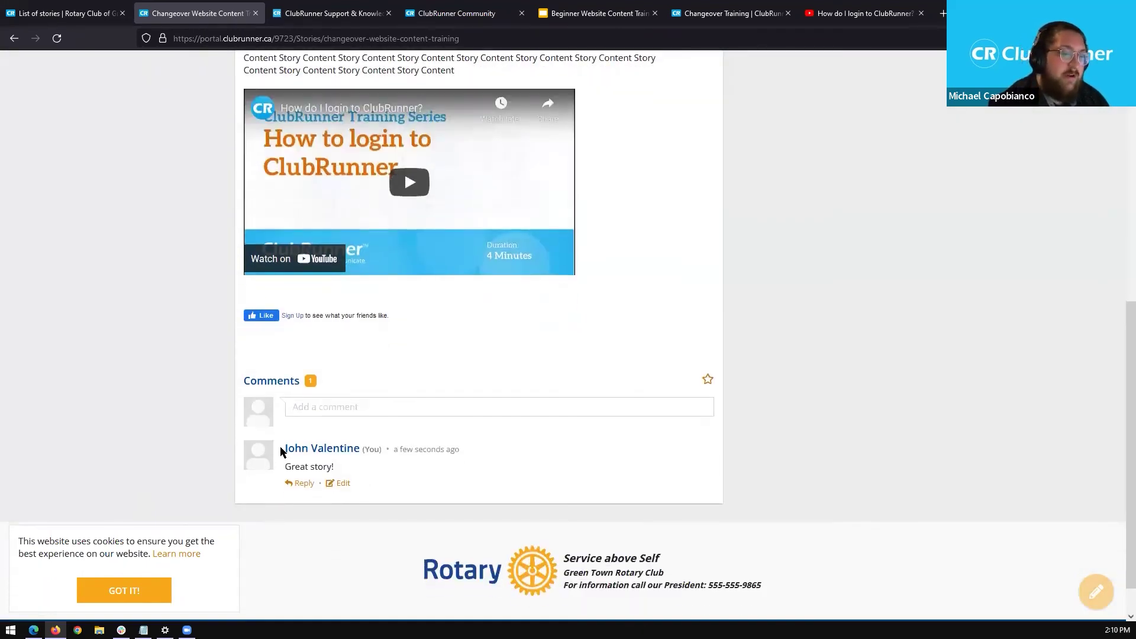
drag(280, 449, 345, 464)
click(360, 470)
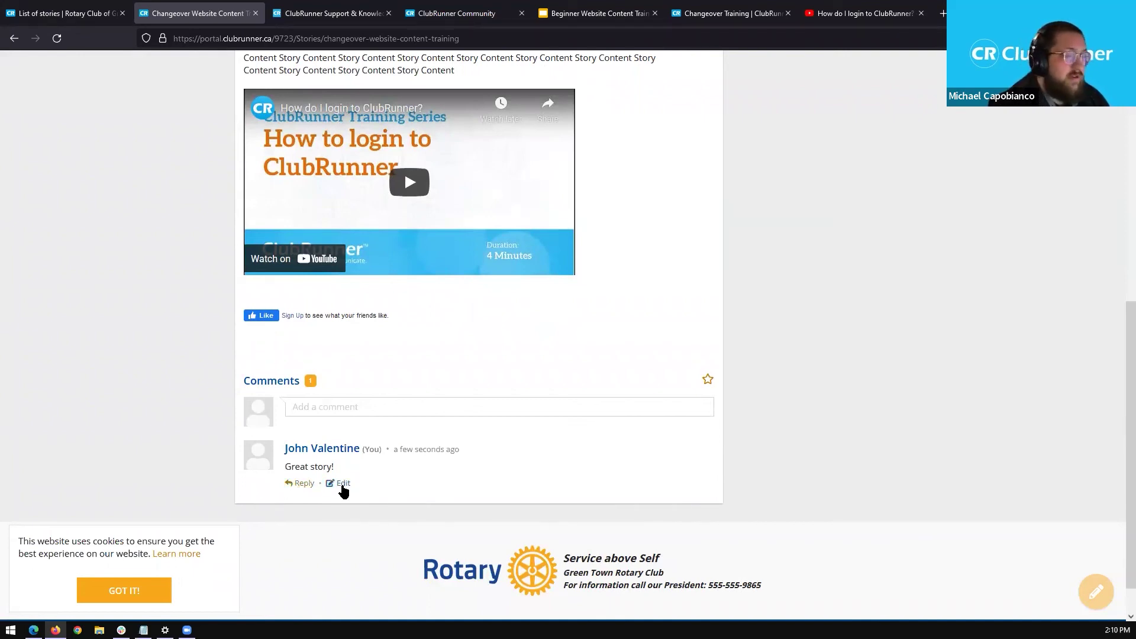
Edit the comment to append 'This comment has now been edited.' and save it
click(342, 485)
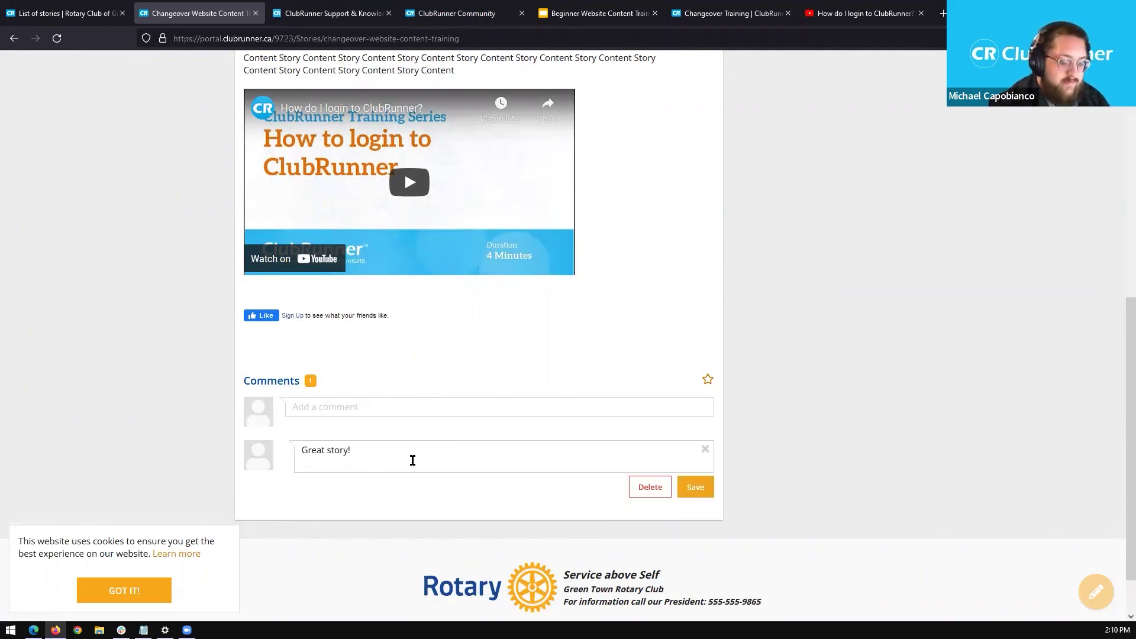
text(This comment has now been edited.)
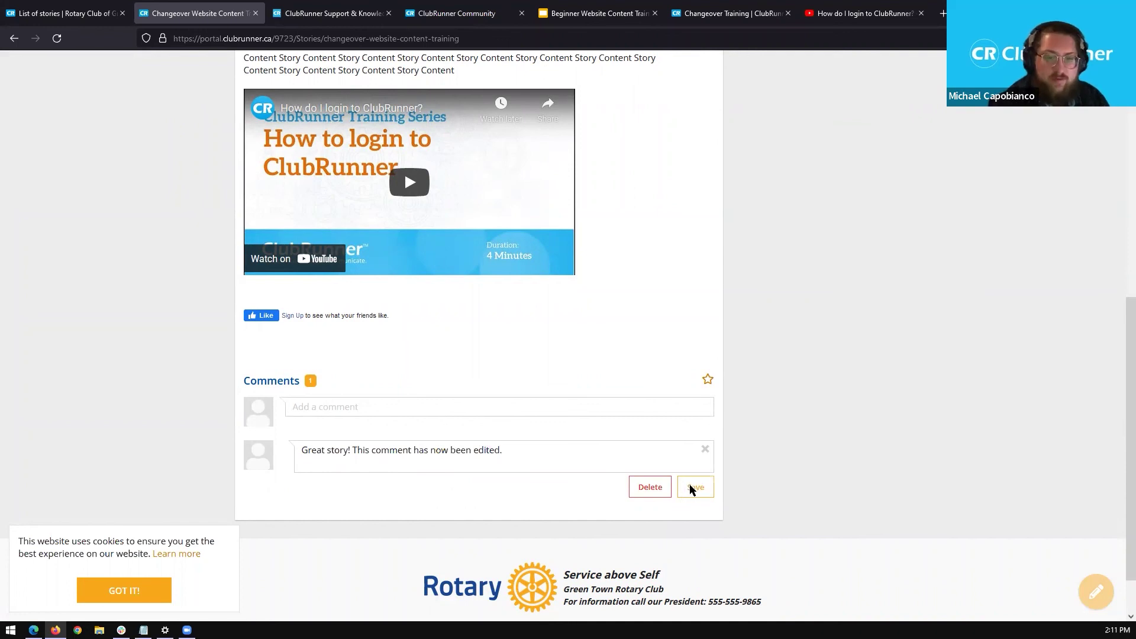
click(694, 488)
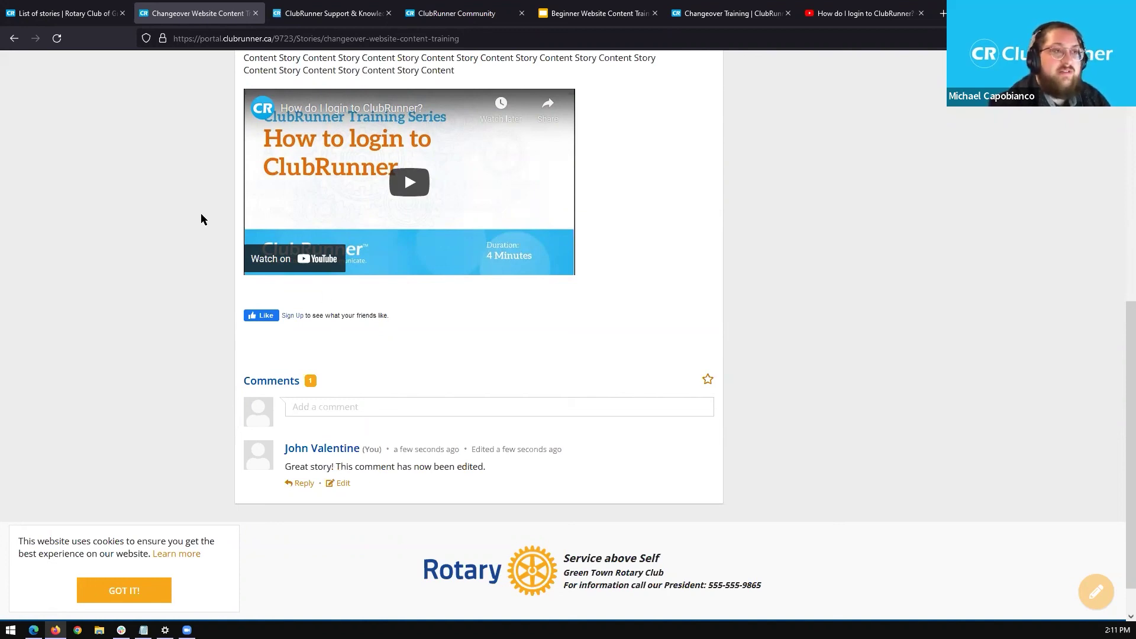
Go through Website Content > Libraries to Comments under Stories and Blogs
click(73, 14)
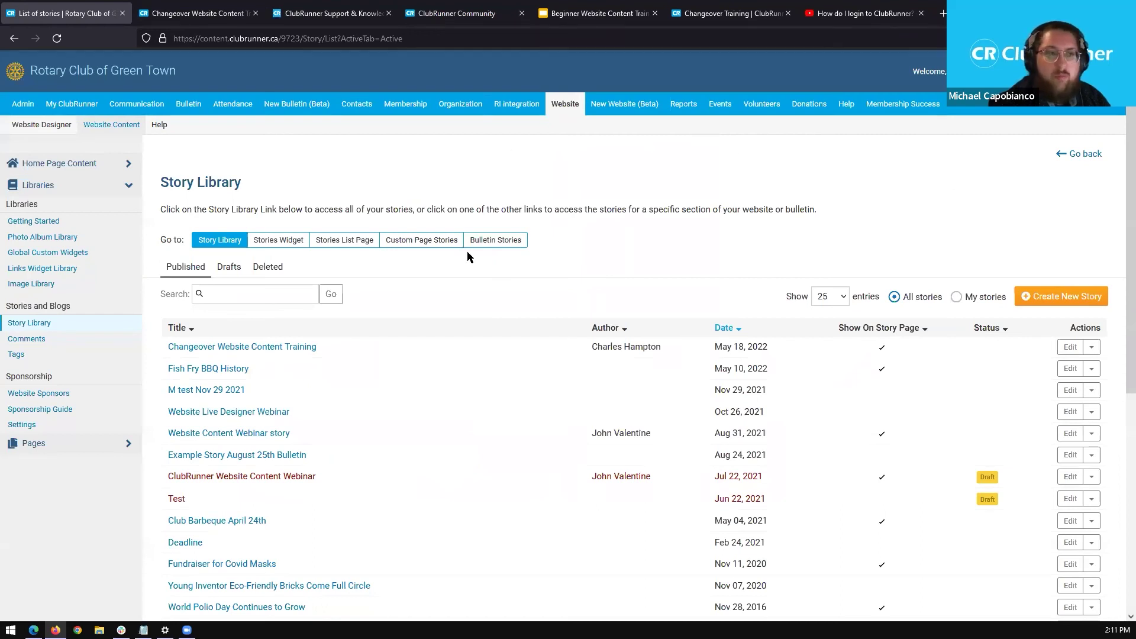
click(122, 128)
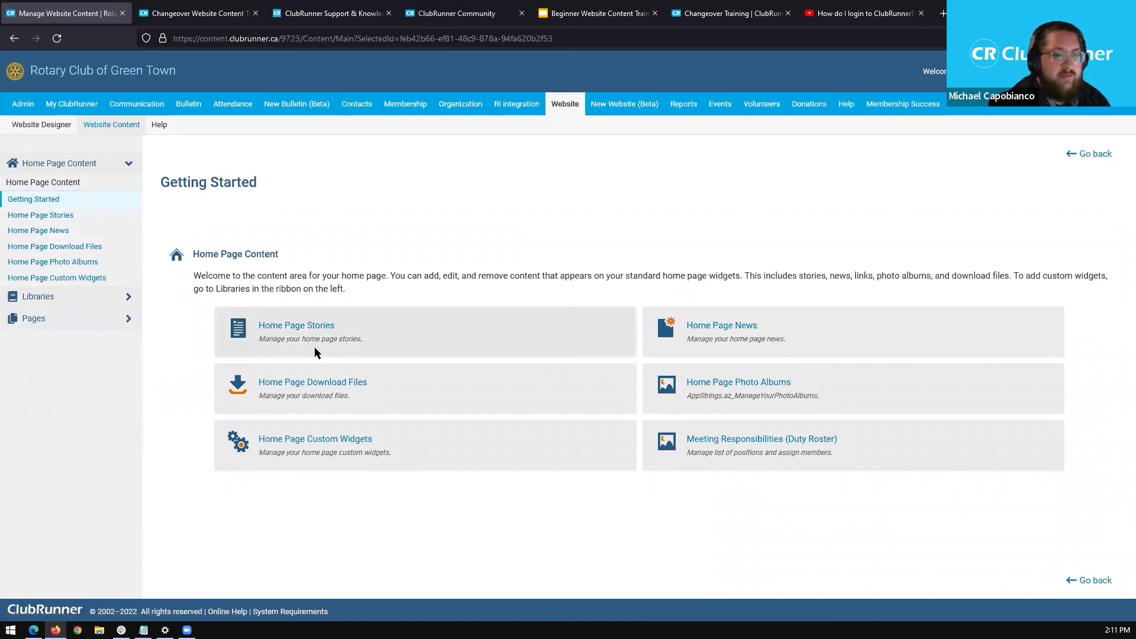
click(106, 305)
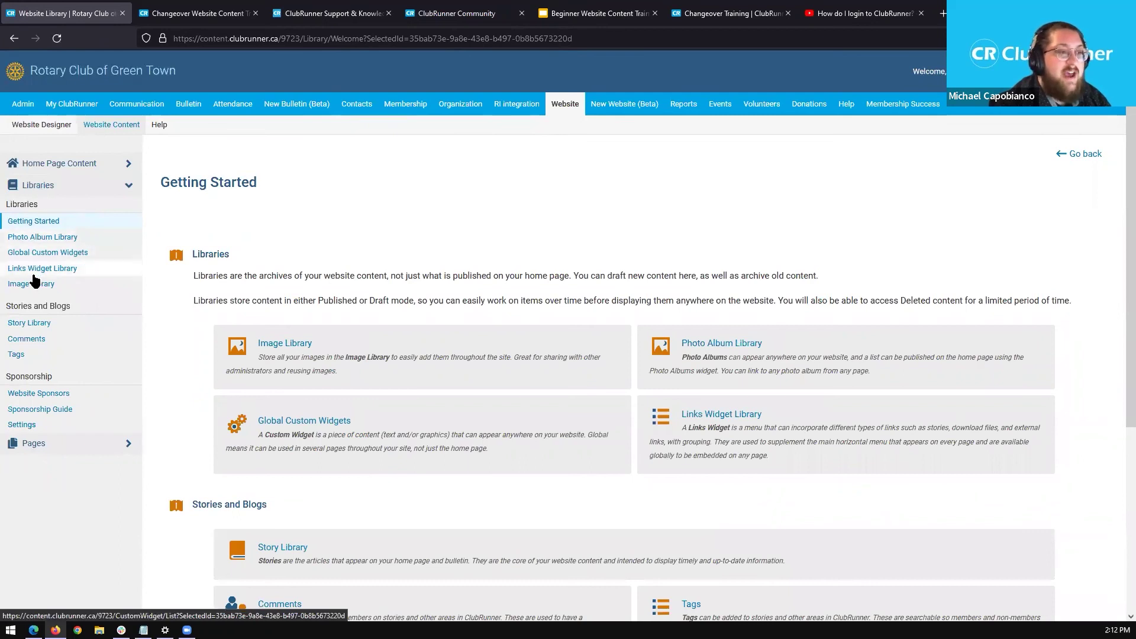
drag(6, 306, 97, 309)
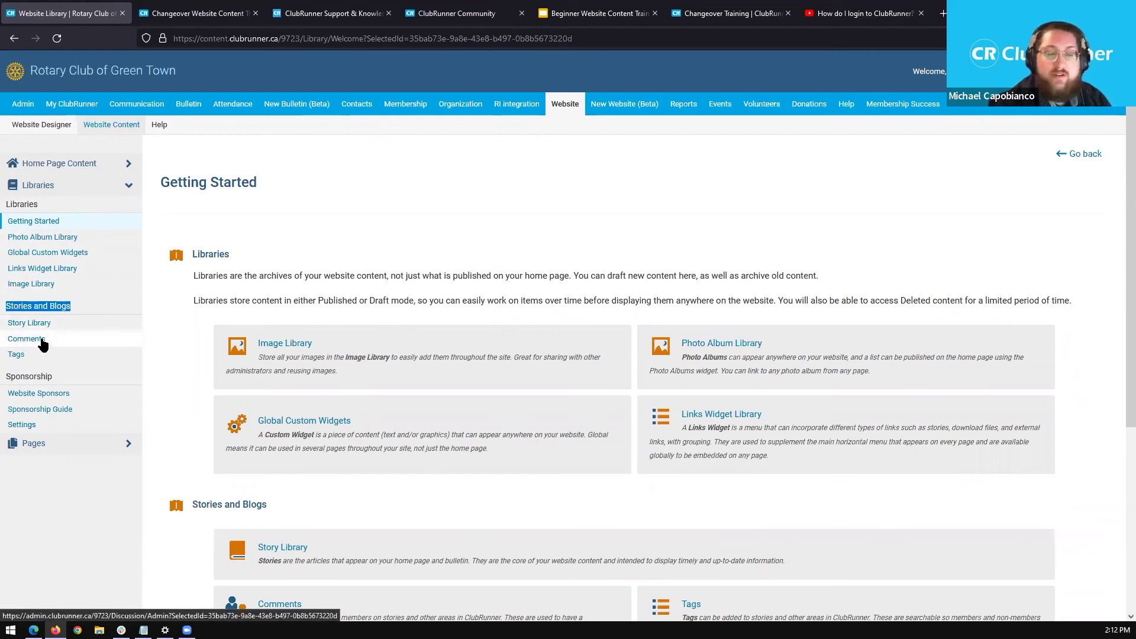
click(41, 342)
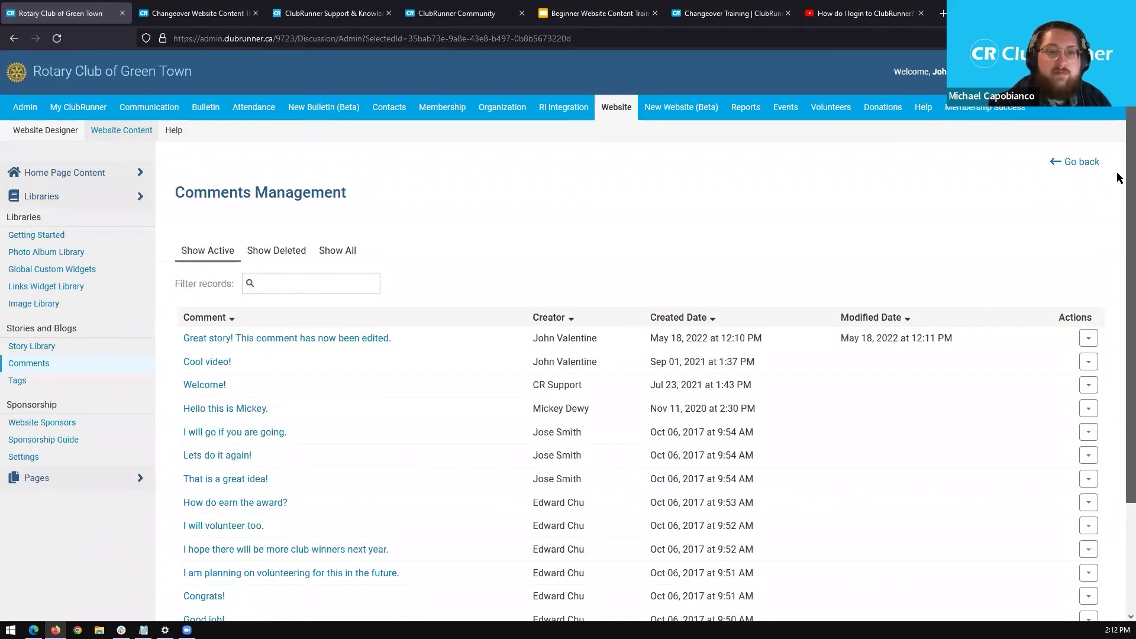
Delete the 'Great story! This comment has now been edited.' comment via its Actions menu
scroll(1119, 190, down, 2)
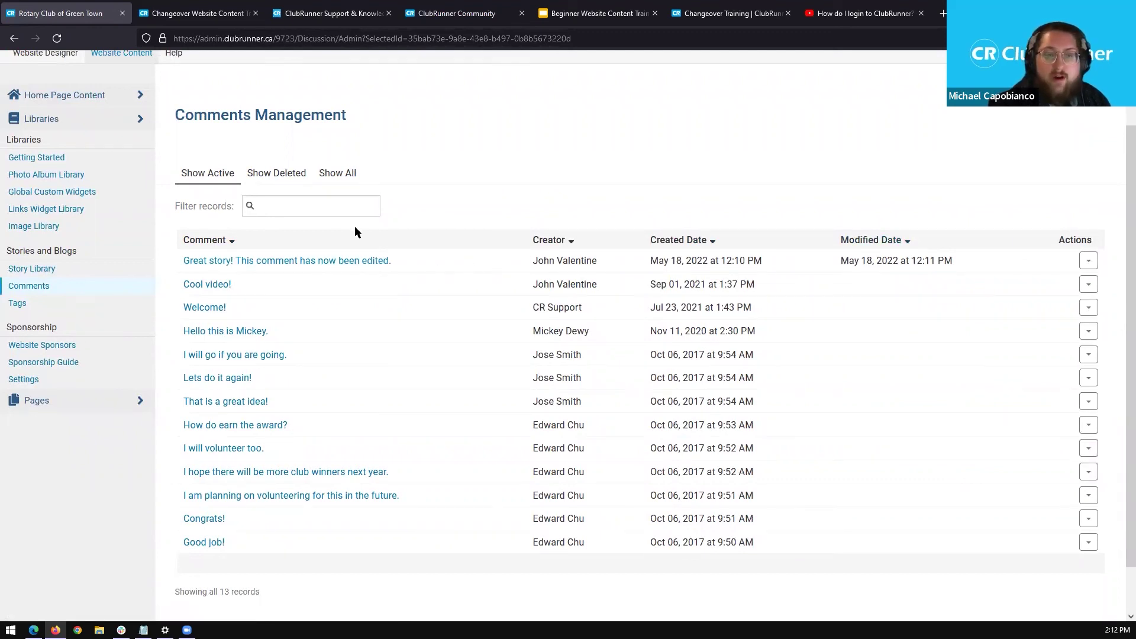
click(1088, 262)
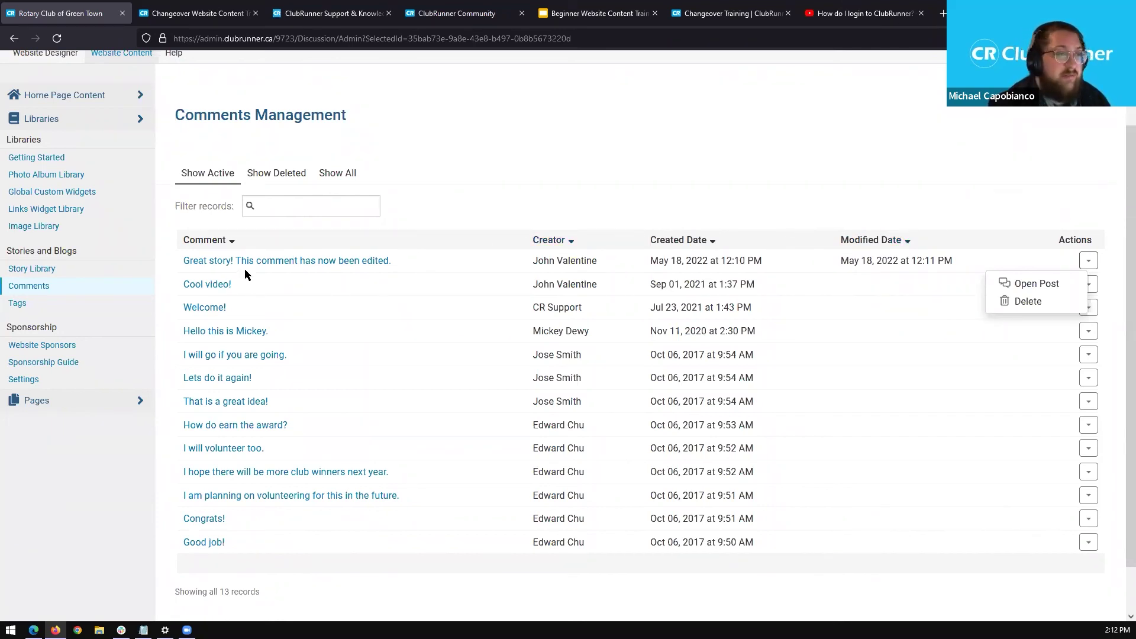
click(1024, 301)
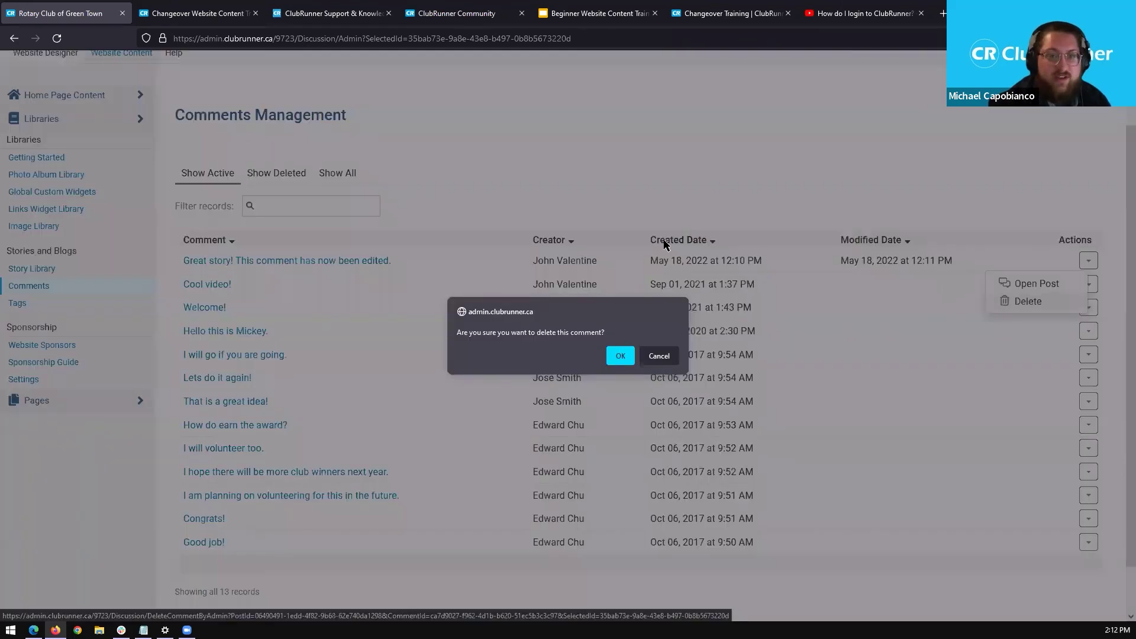
click(619, 357)
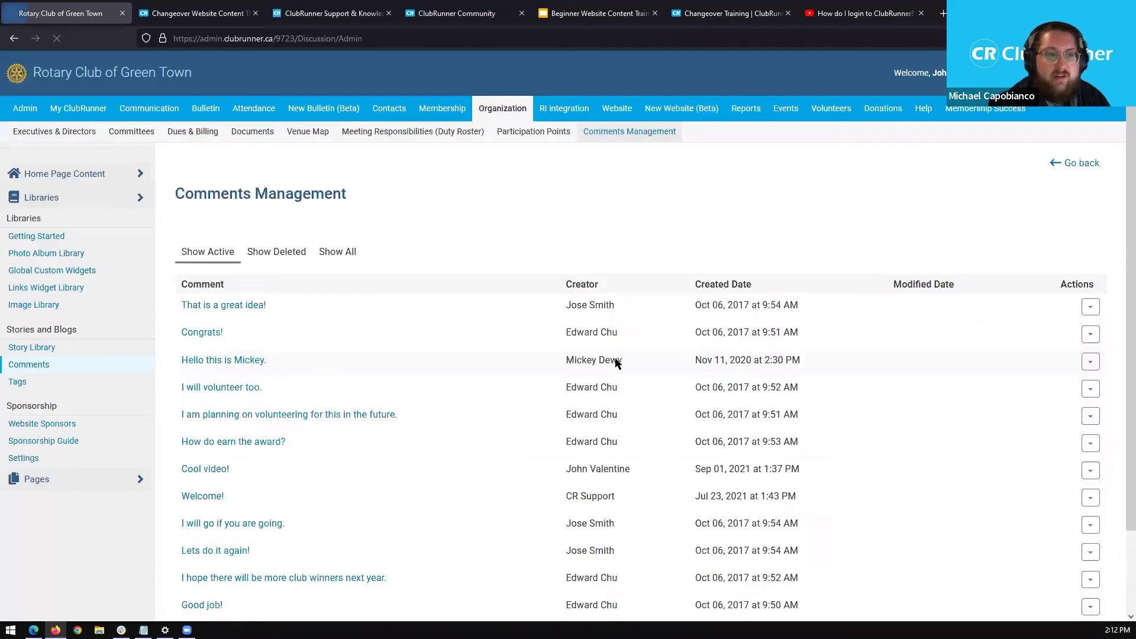
scroll(536, 260, down, 1)
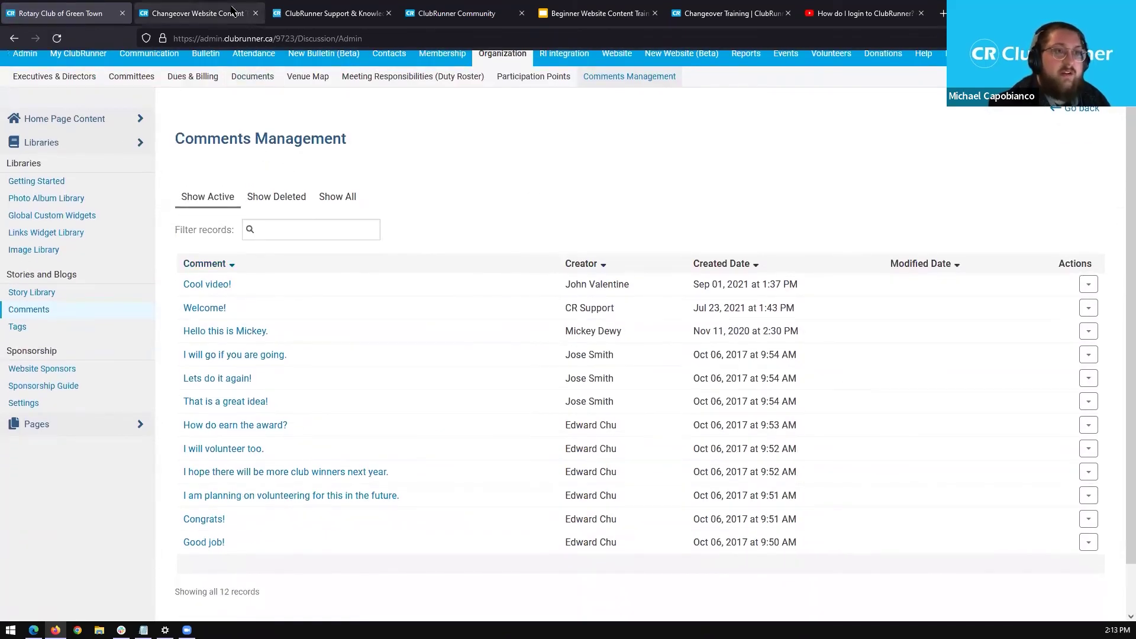
Reload the public Changeover story page and confirm its comments section is empty
click(203, 13)
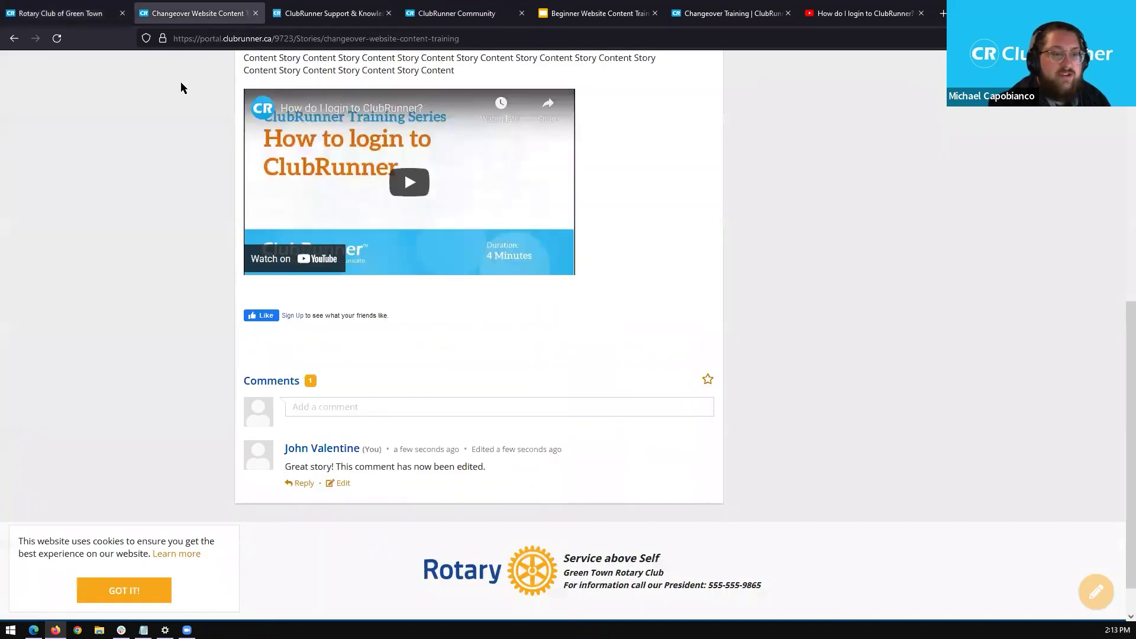
scroll(182, 249, up, 1)
click(57, 38)
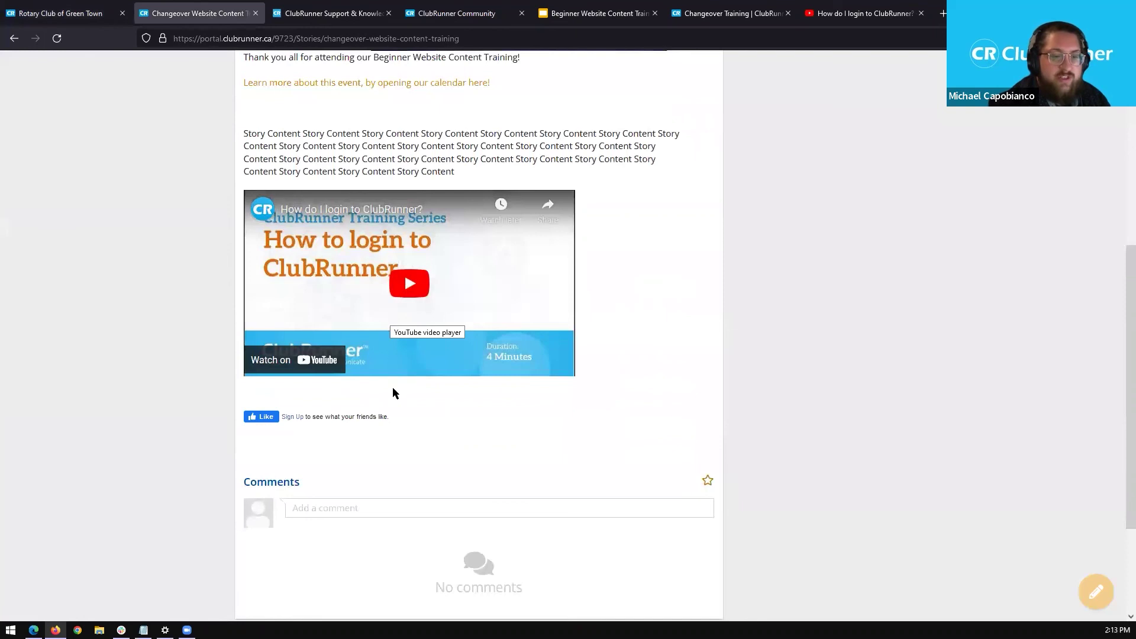
scroll(538, 485, down, 2)
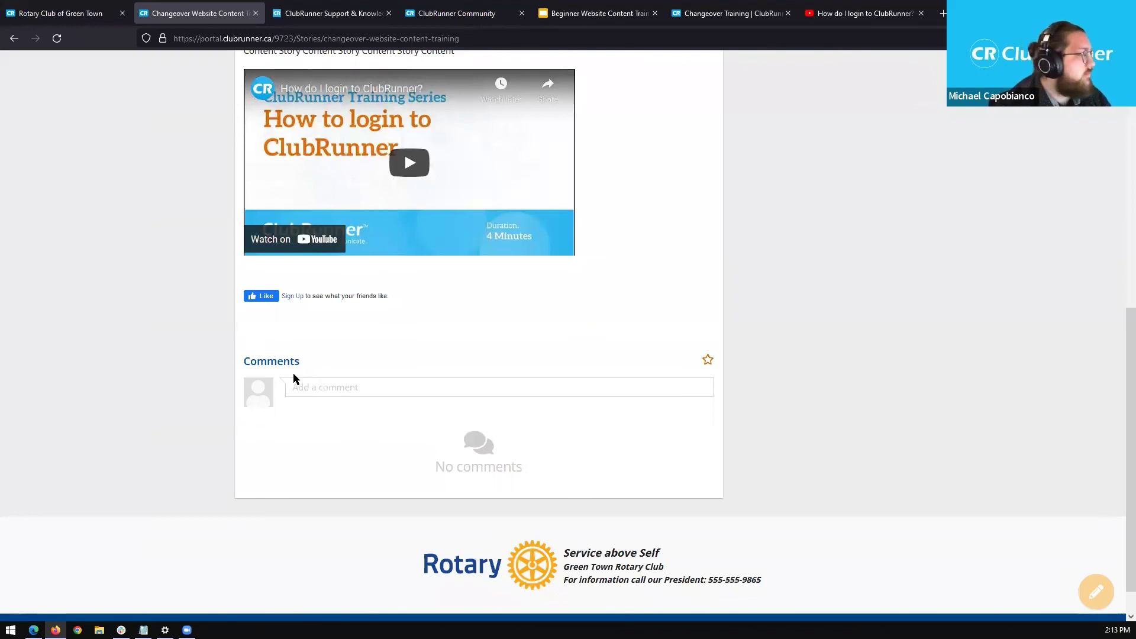
scroll(187, 391, up, 1)
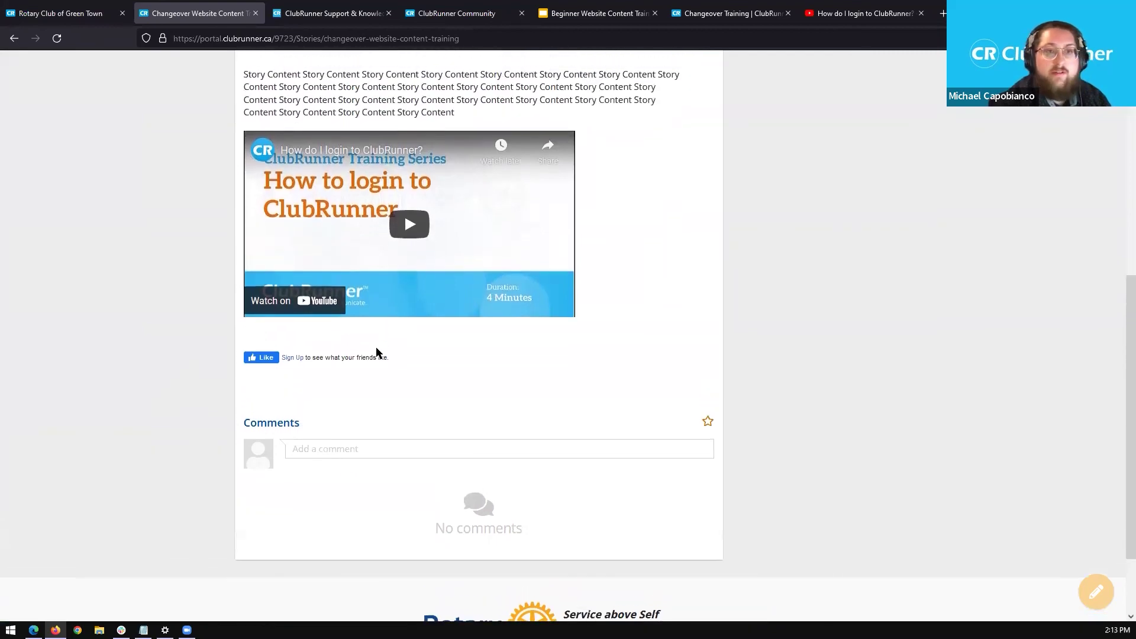
scroll(1119, 253, up, 3)
scroll(1119, 252, up, 5)
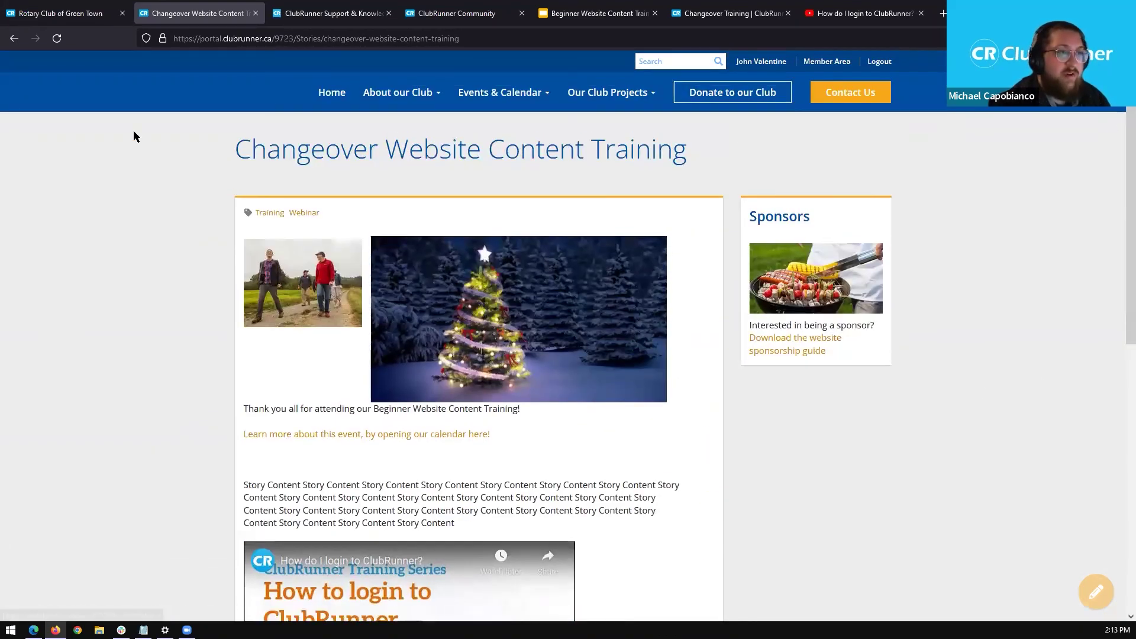
Open the public Events & Calendar page and view the May 17 Club Meeting details
mouse_move(479, 94)
click(490, 120)
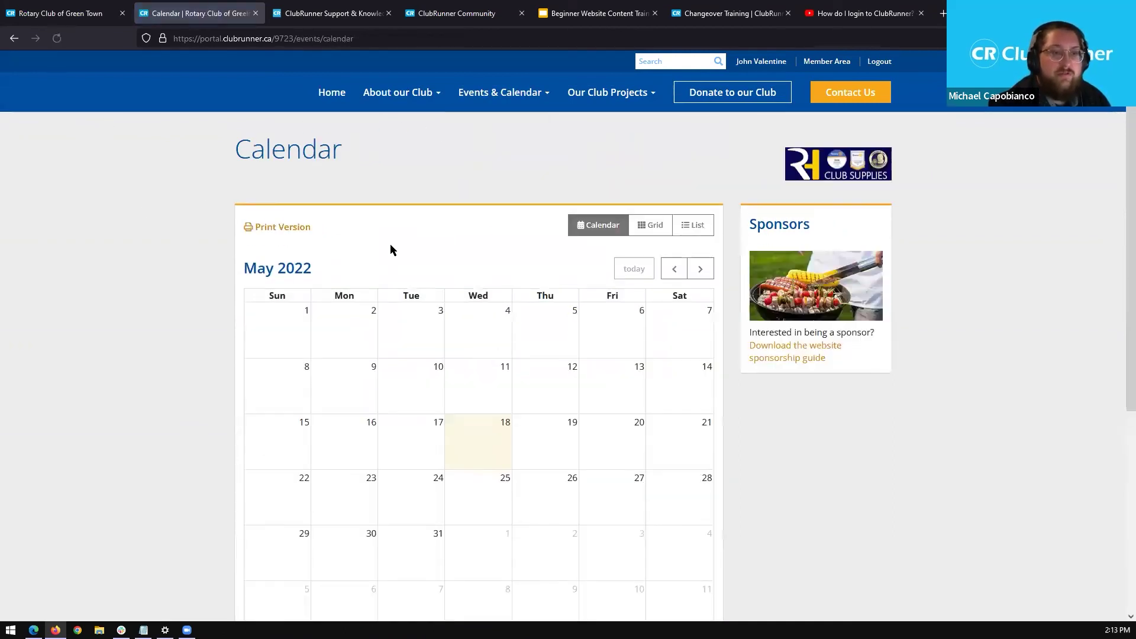
scroll(1119, 195, down, 5)
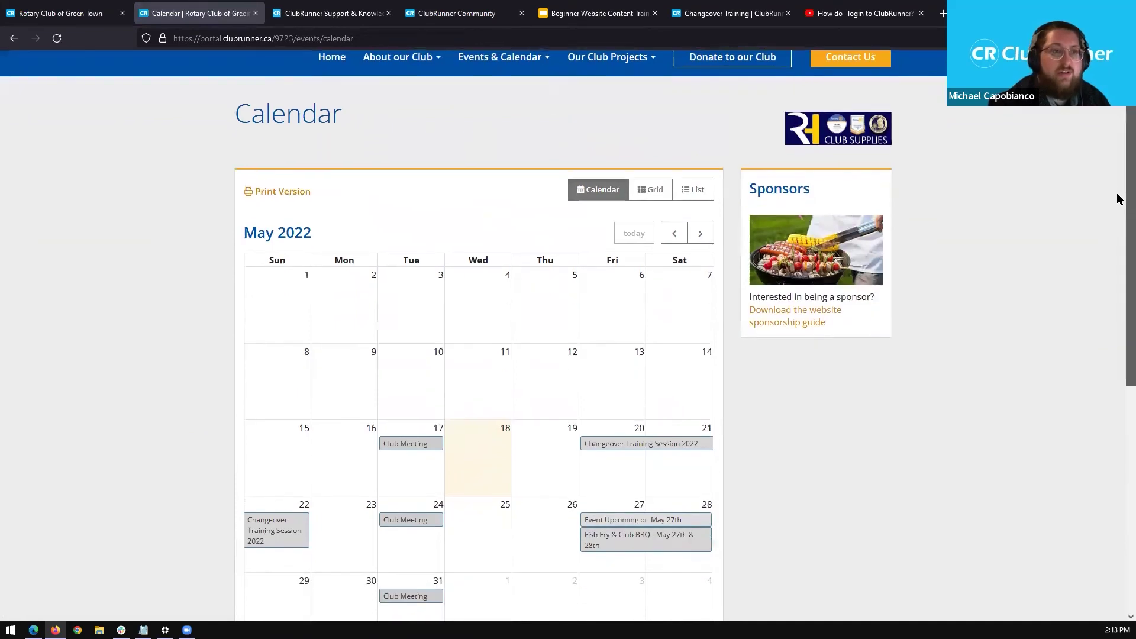
scroll(1119, 264, down, 1)
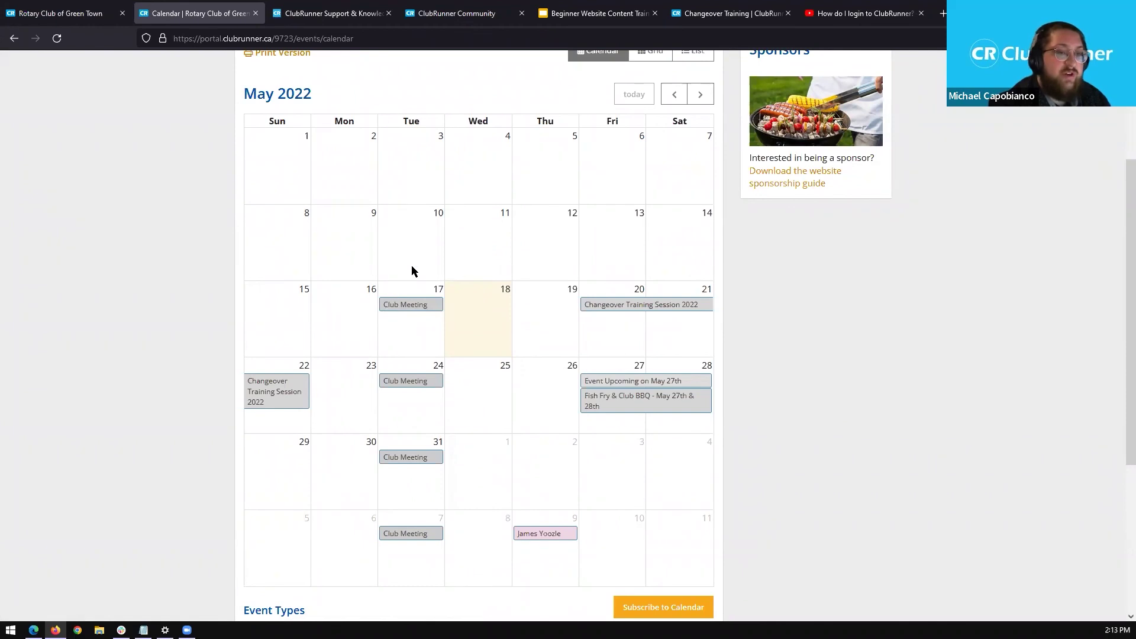
click(403, 307)
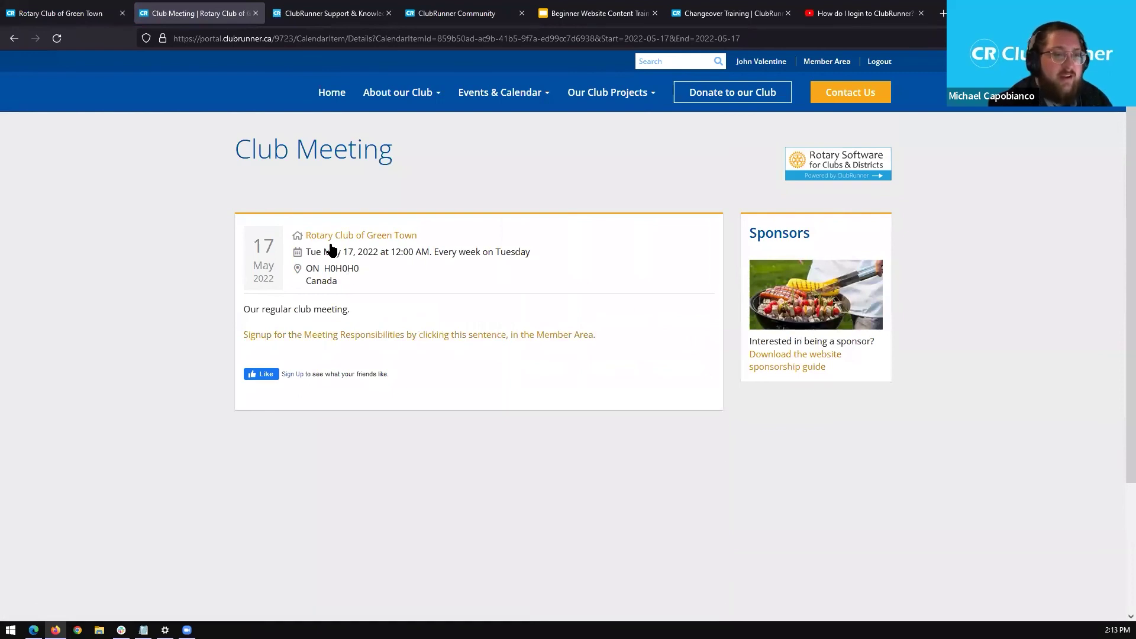
click(13, 38)
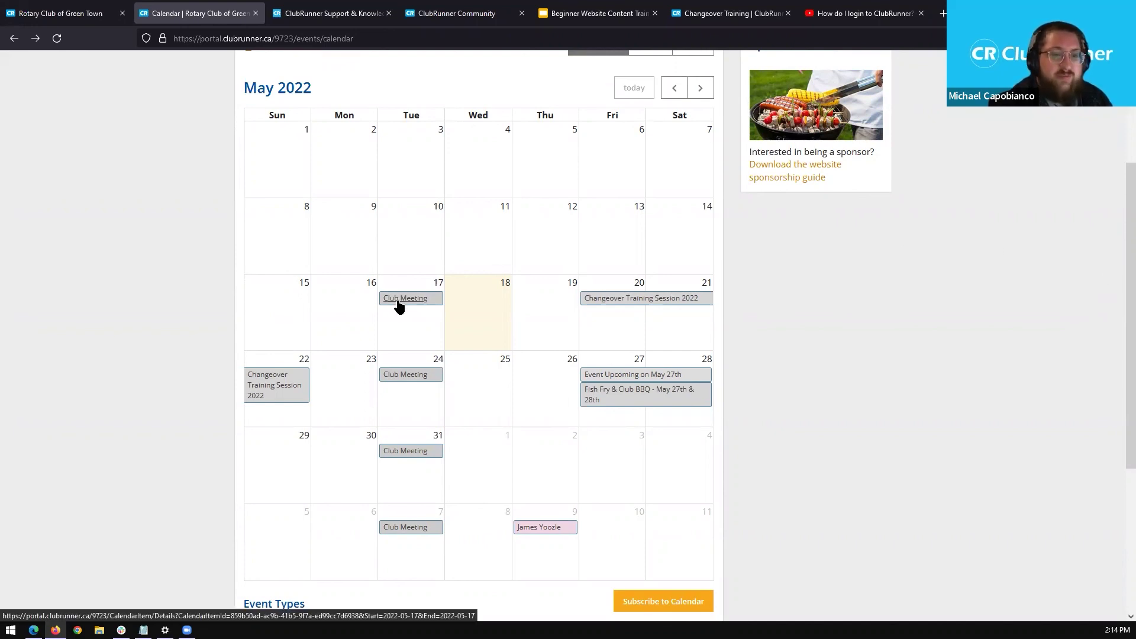
Page the calendar forward to August 2022 and back to May, then return to the admin site
click(702, 88)
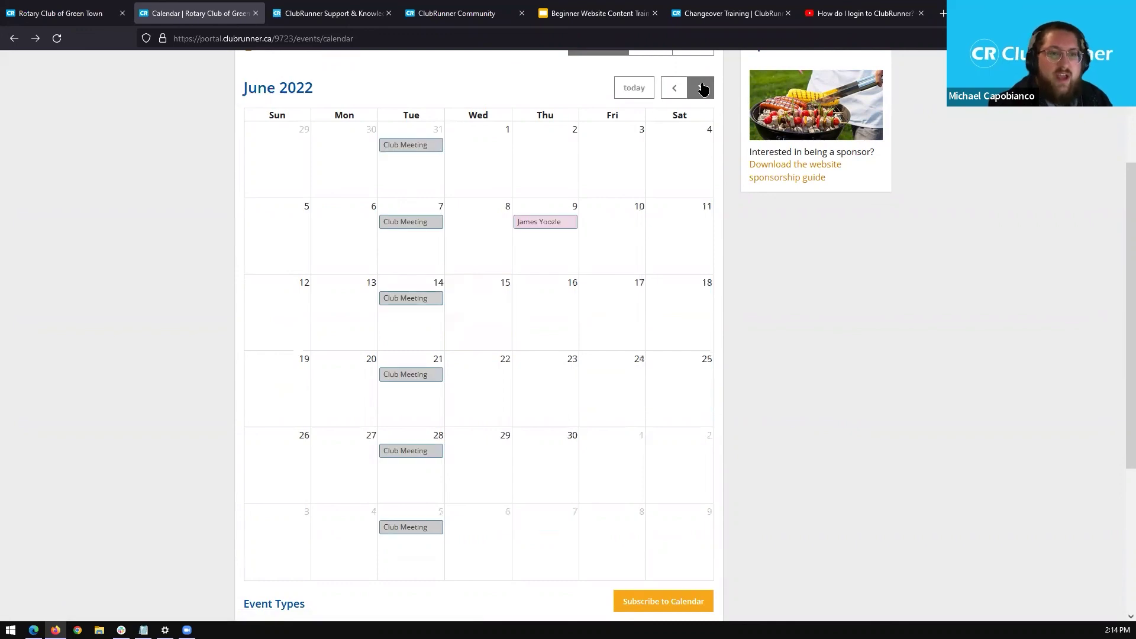
click(703, 89)
click(701, 87)
click(674, 89)
click(674, 88)
click(674, 88)
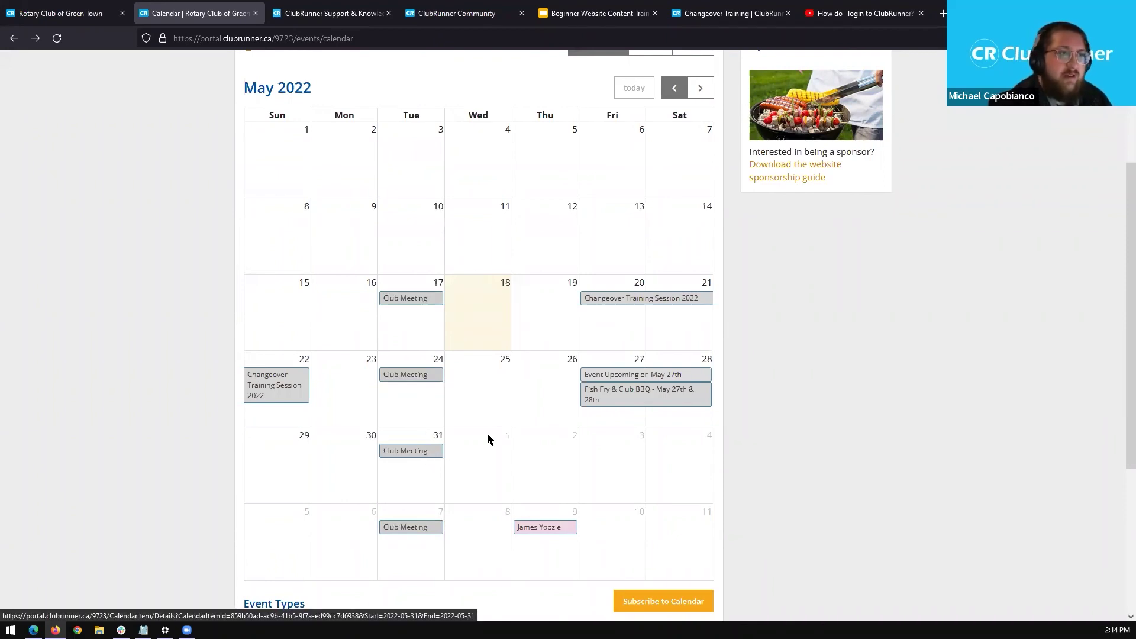
click(85, 13)
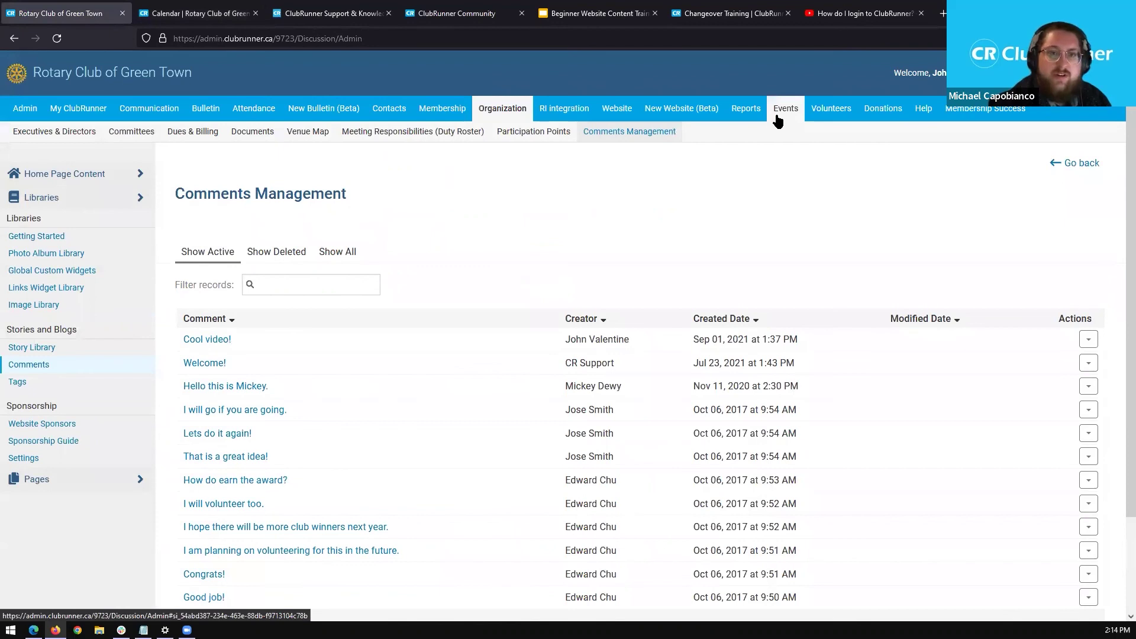
Open Calendar Items (Recurring), check the May 17 Club Meeting's Actions, then choose Calendar view
mouse_move(789, 119)
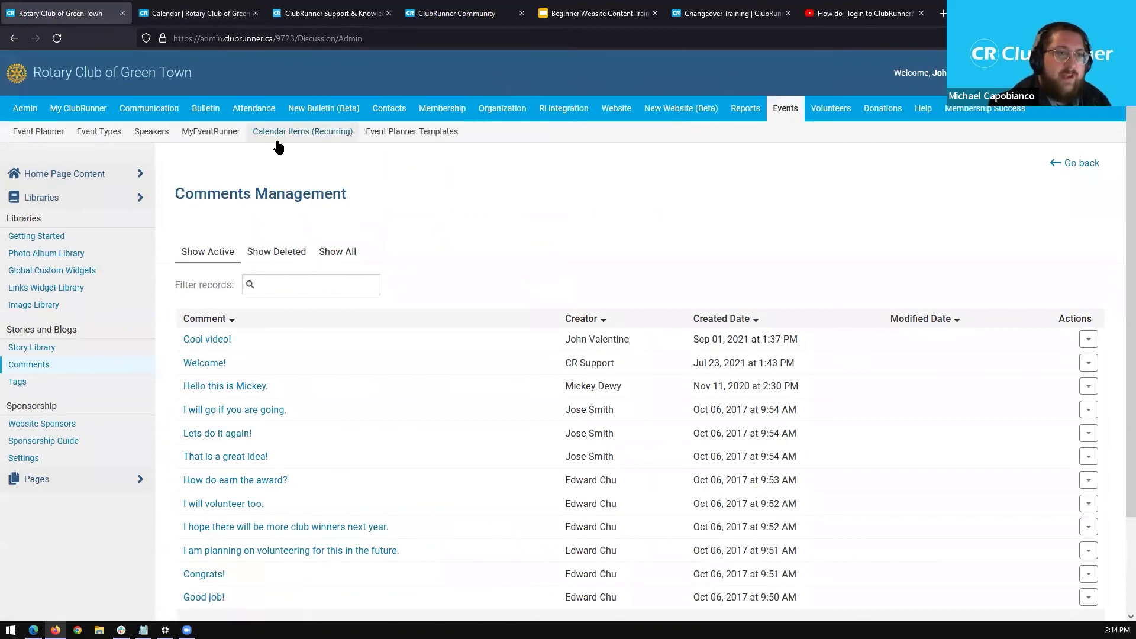
click(296, 138)
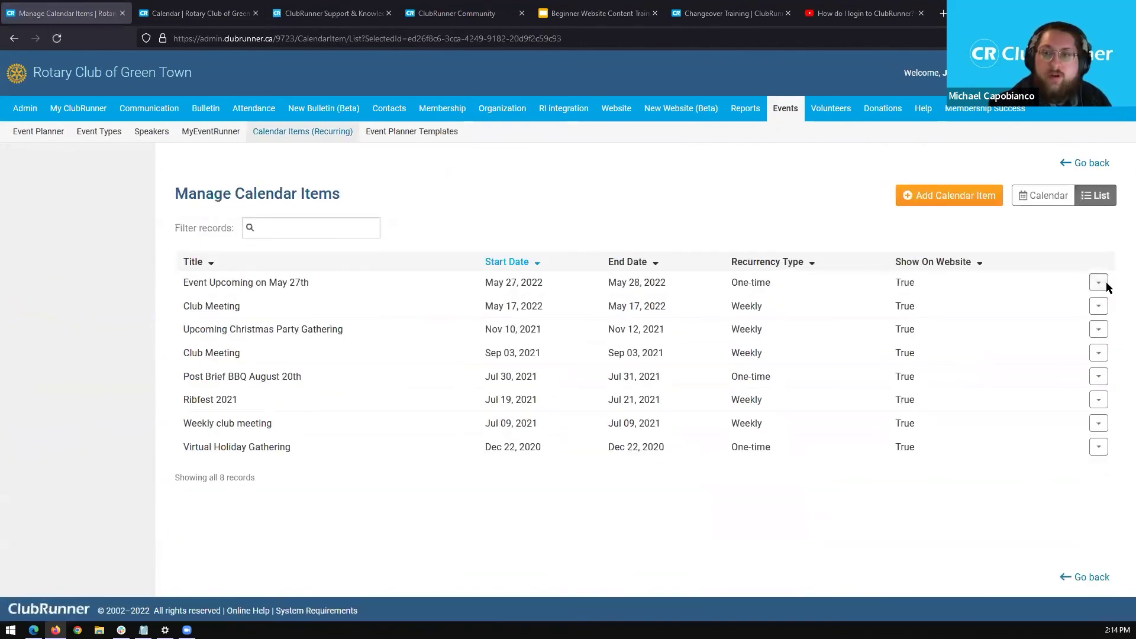
drag(266, 305, 164, 306)
click(1099, 306)
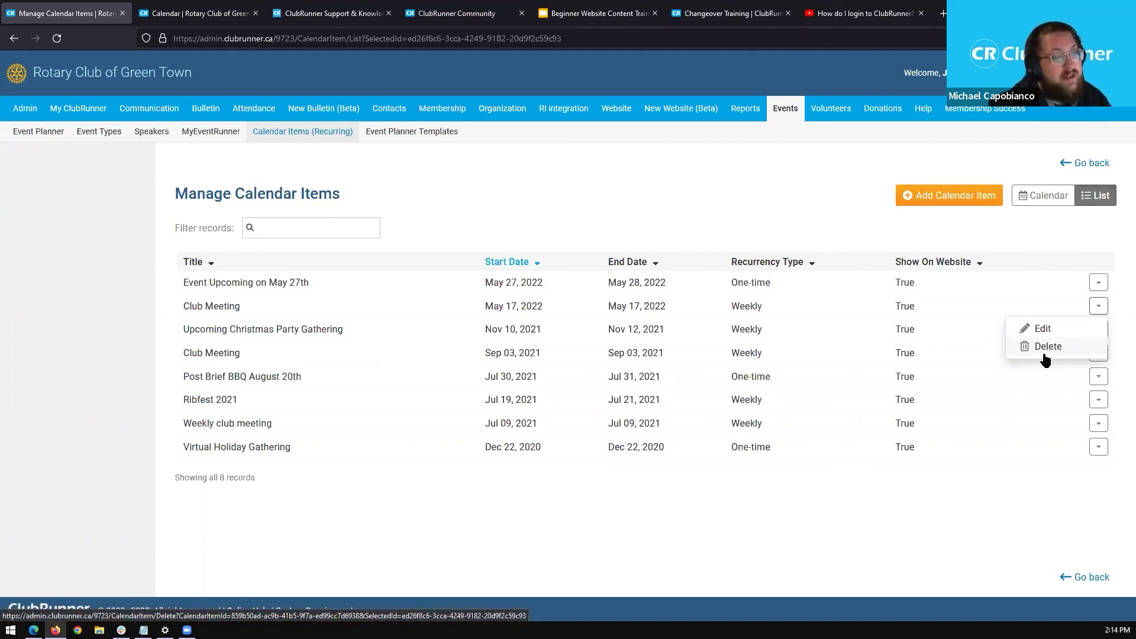
click(717, 308)
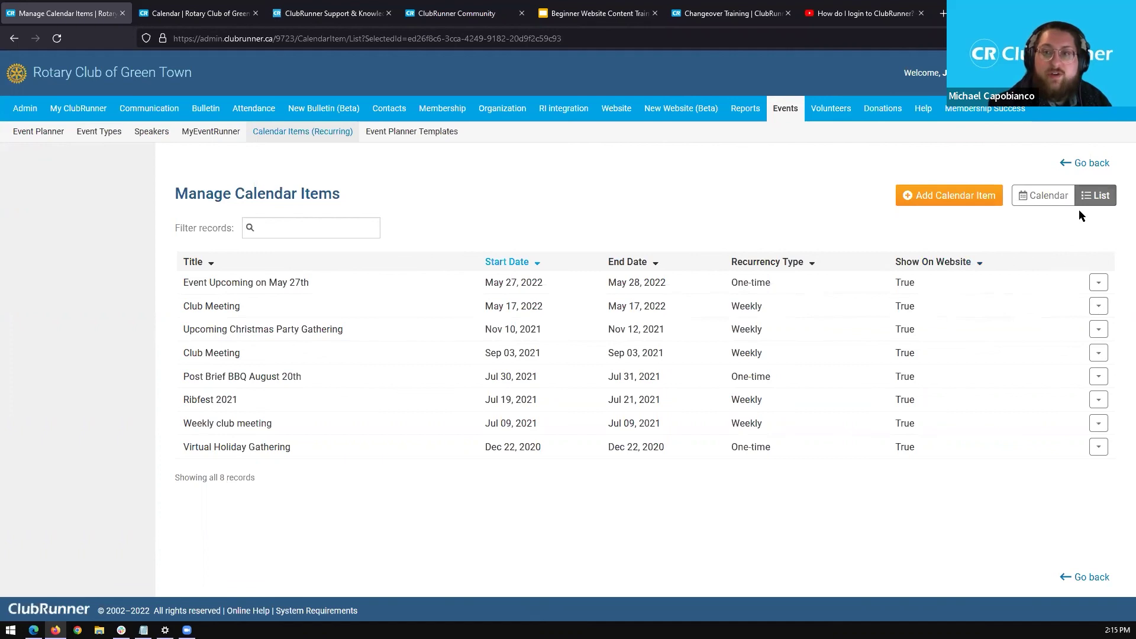
click(1051, 203)
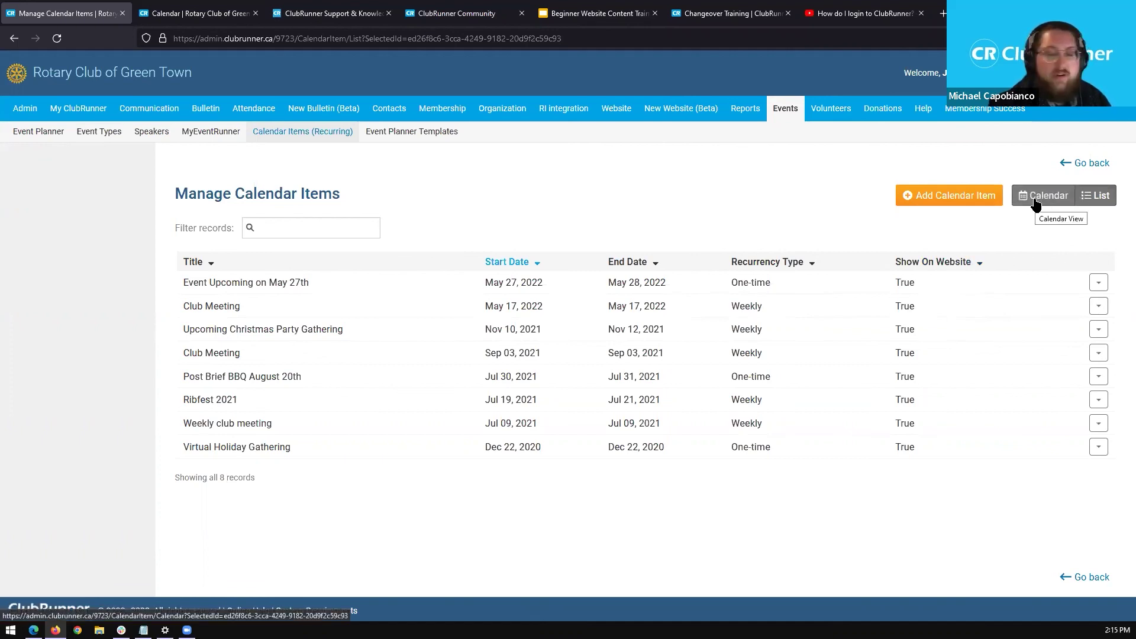
Open the May 31 Club Meeting in the month calendar and review its weekly Tuesday recurrence
click(1036, 204)
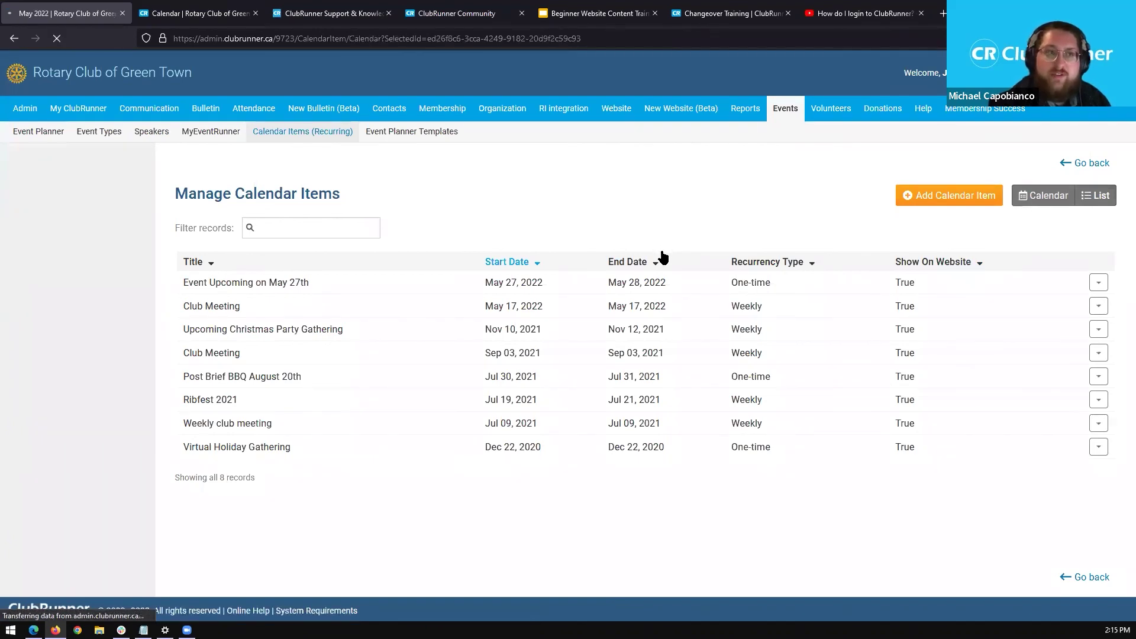
scroll(1118, 225, down, 5)
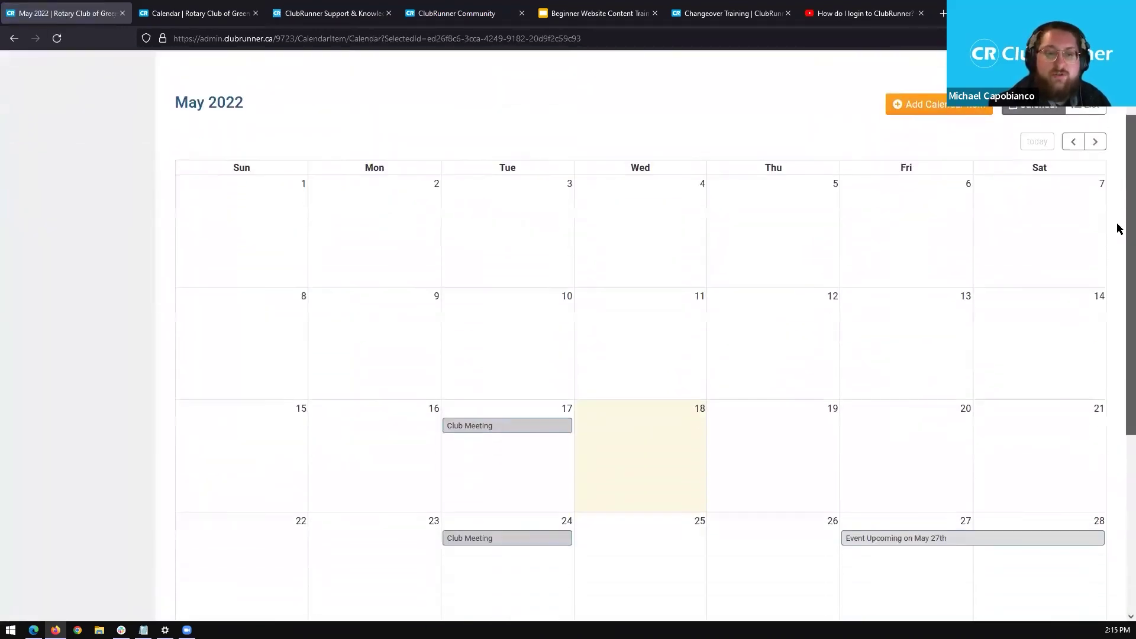
scroll(1120, 282, up, 1)
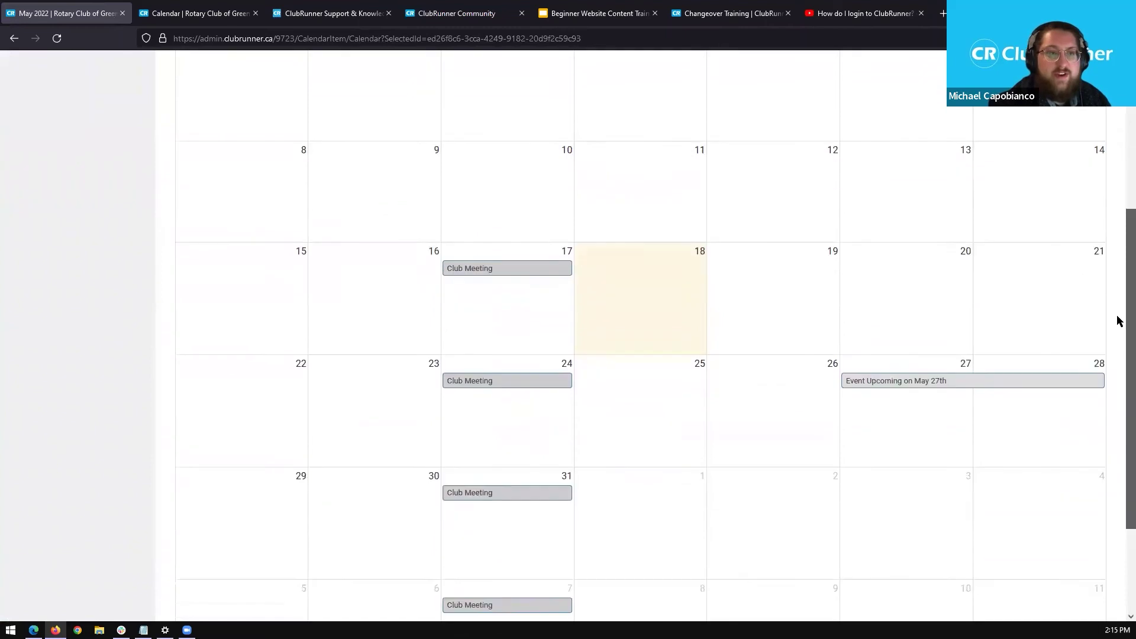
scroll(1117, 315, down, 2)
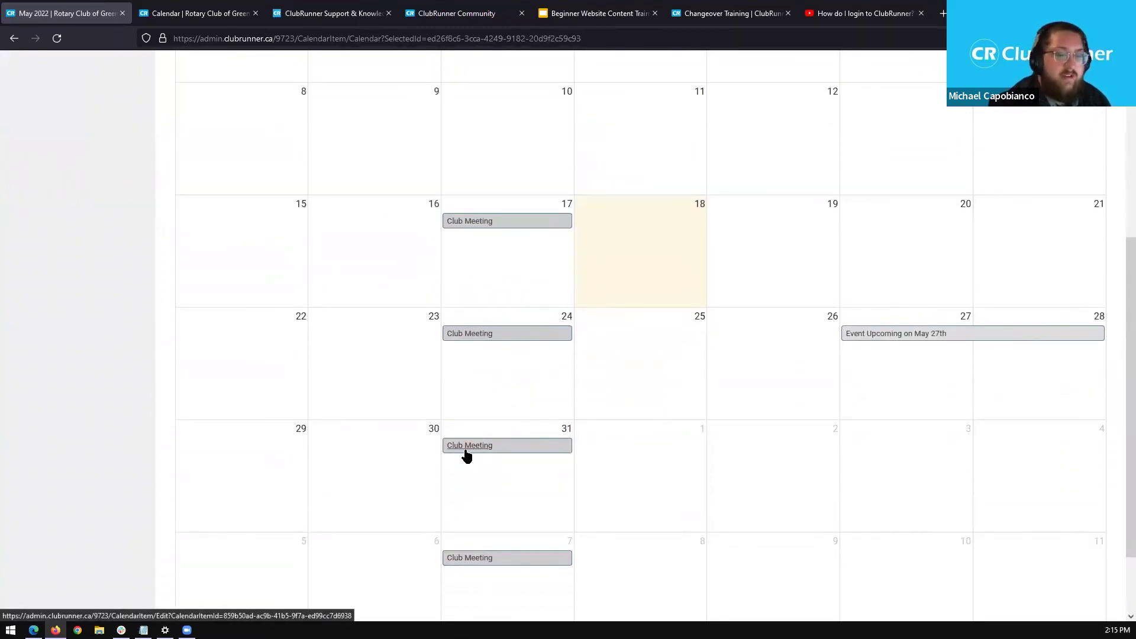
click(464, 453)
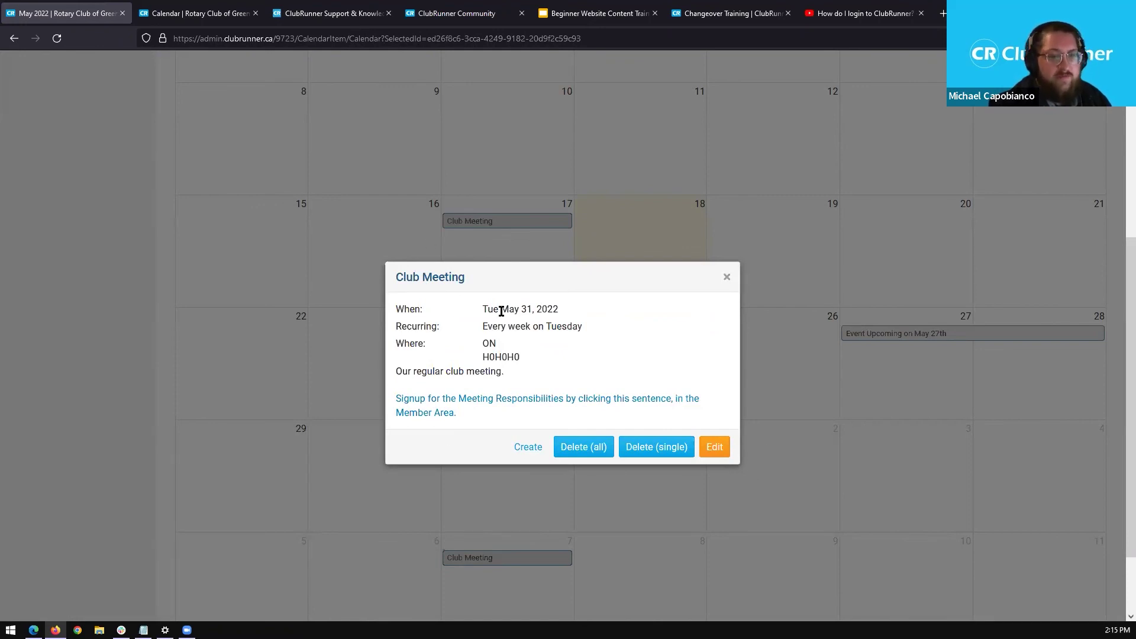
drag(483, 327, 599, 330)
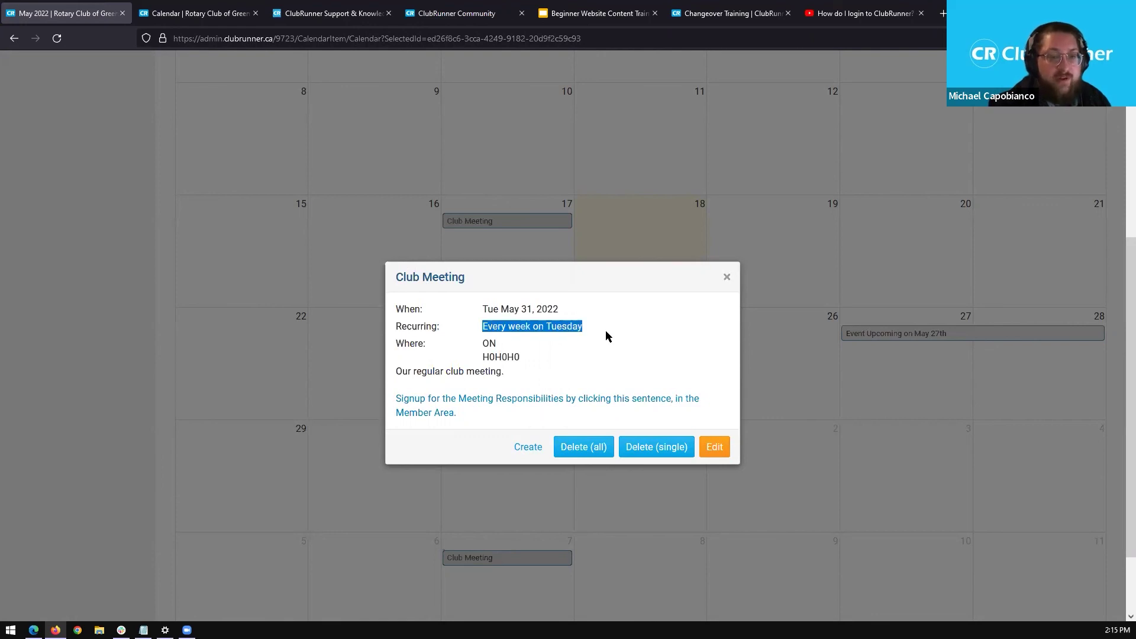
drag(532, 360, 454, 349)
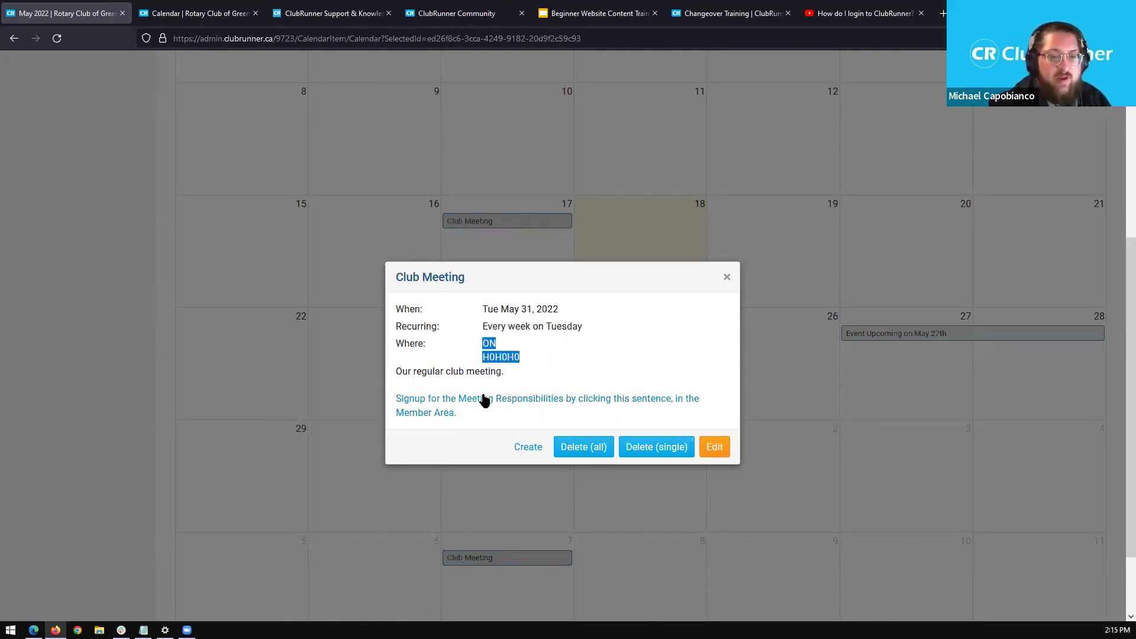
click(563, 419)
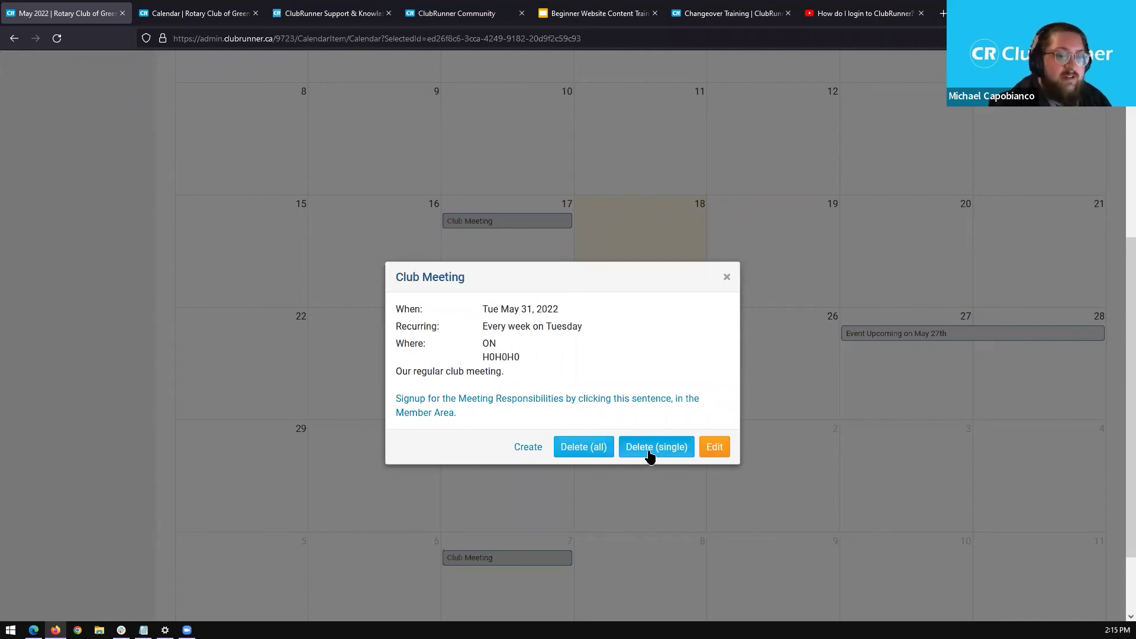
Delete only the May 31 Club Meeting occurrence and confirm
click(650, 454)
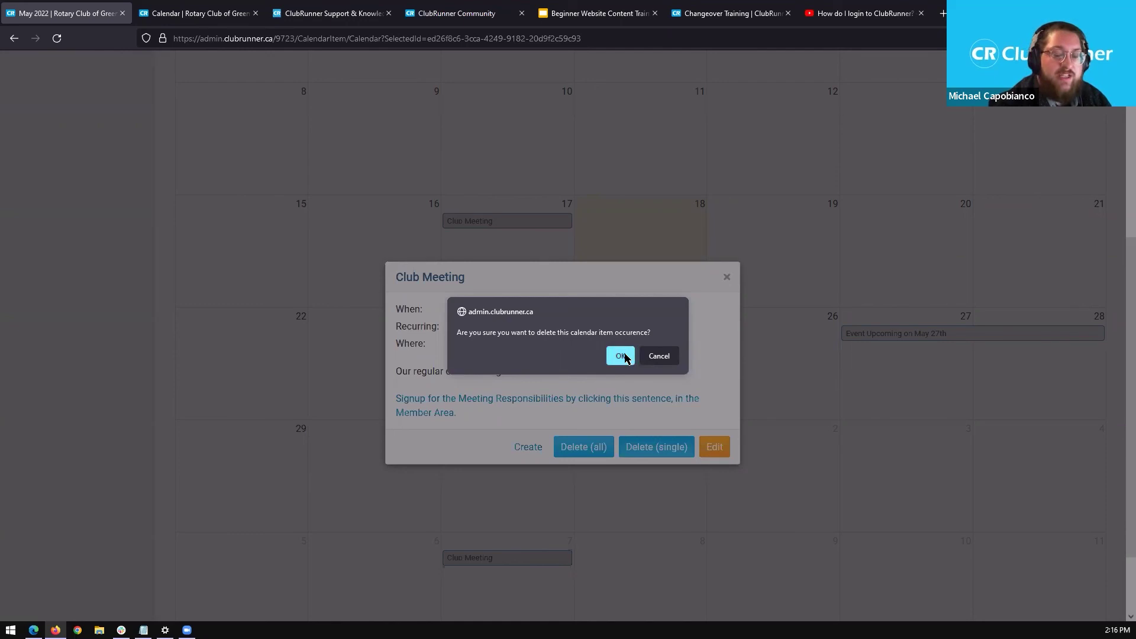
click(623, 357)
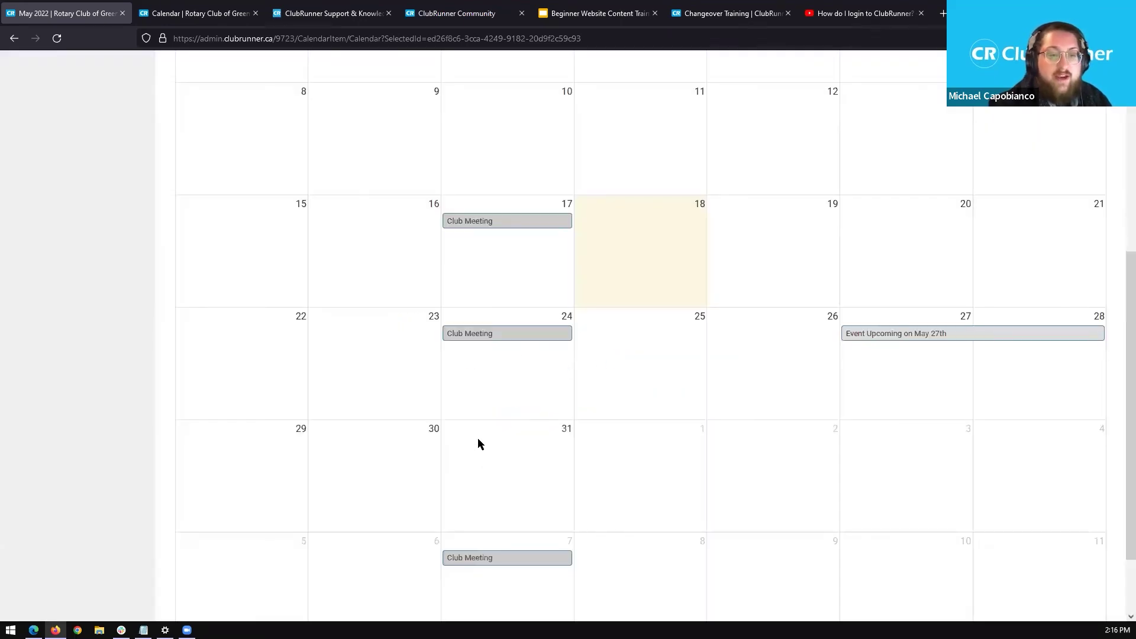
scroll(528, 397, down, 2)
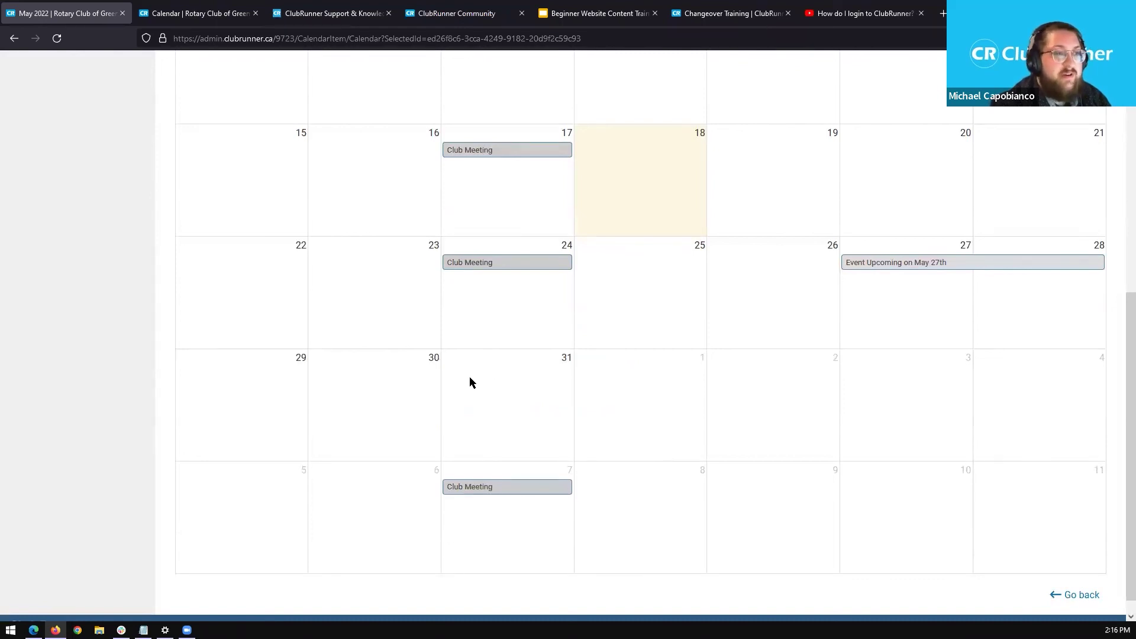
Reload the public calendar to confirm May 31 has no Club Meeting, then view the Support & Knowledgebase site
click(184, 14)
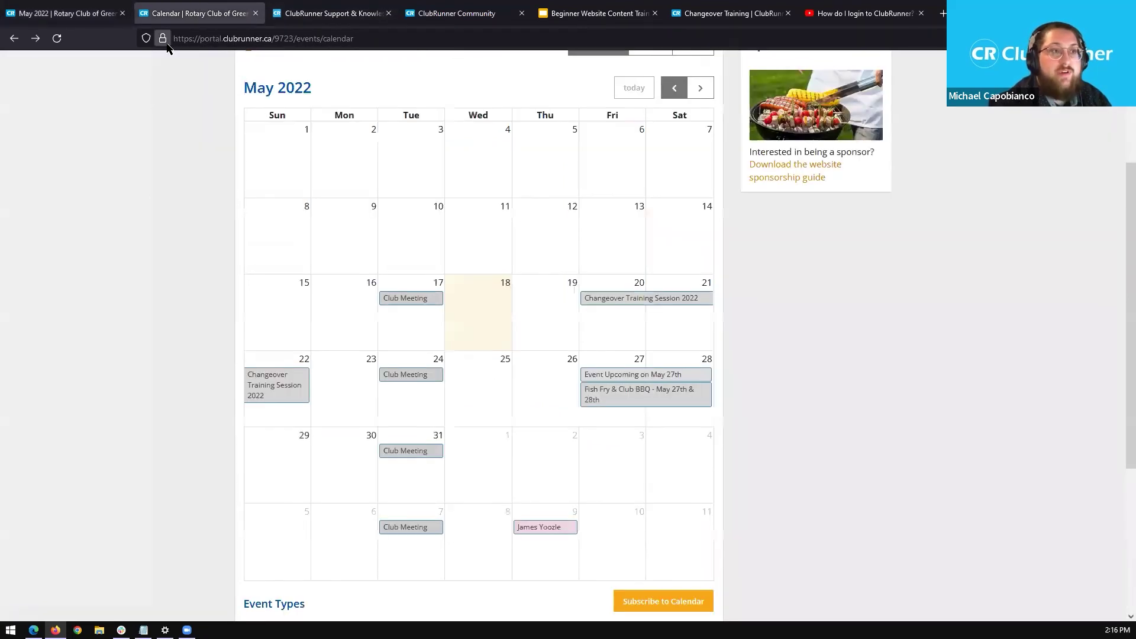
click(56, 39)
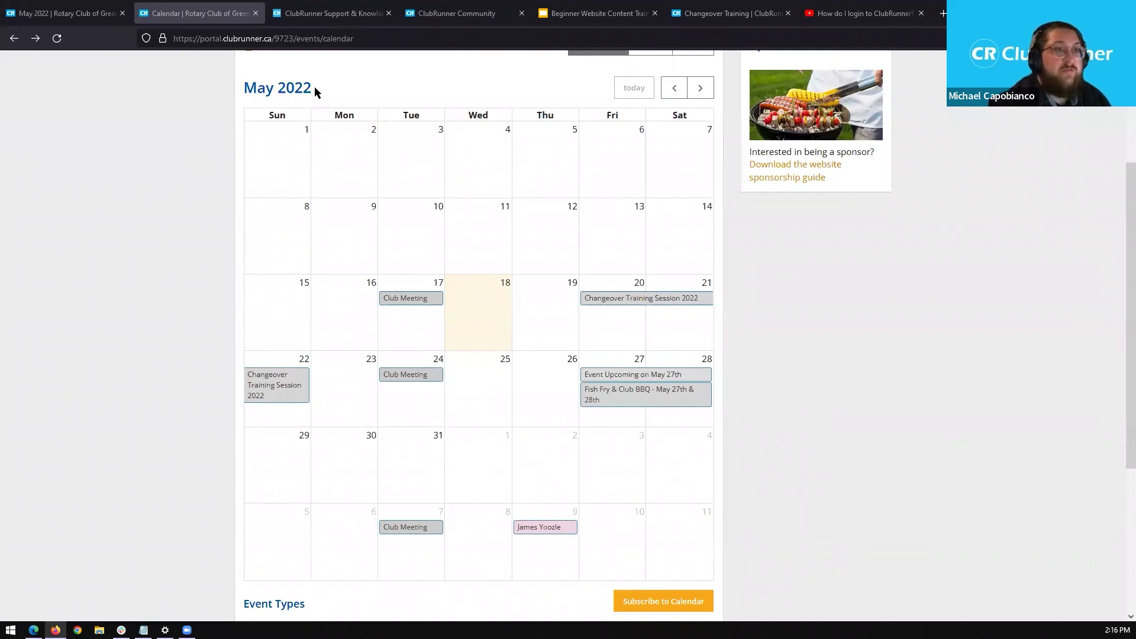
click(335, 23)
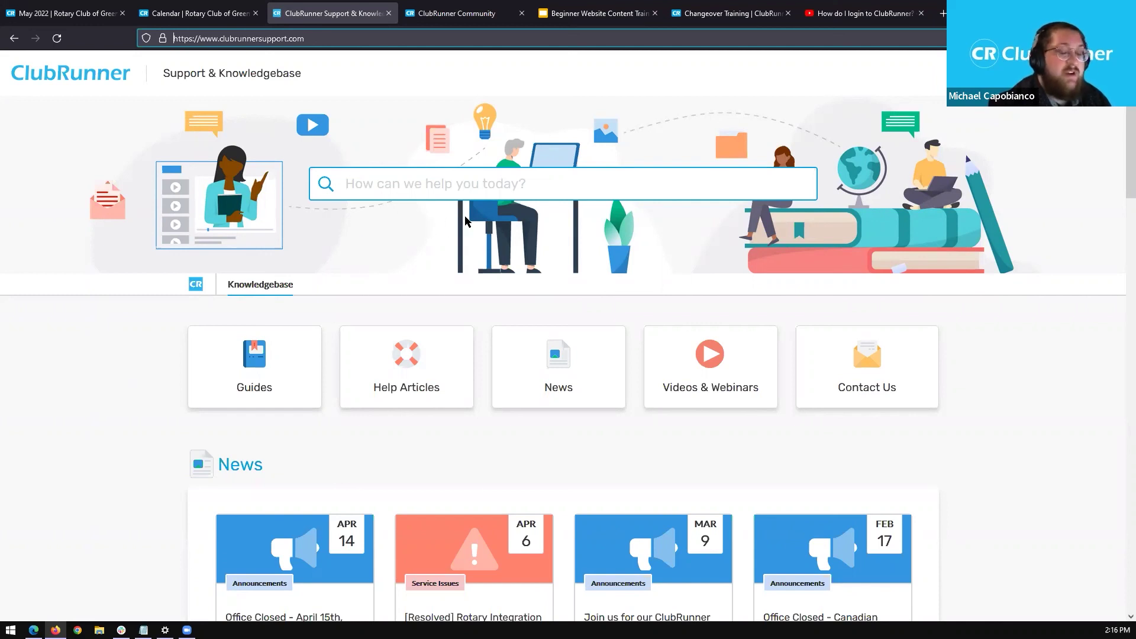
Highlight the Club Help and Rotary International Integration categories on the support homepage
scroll(1119, 178, down, 5)
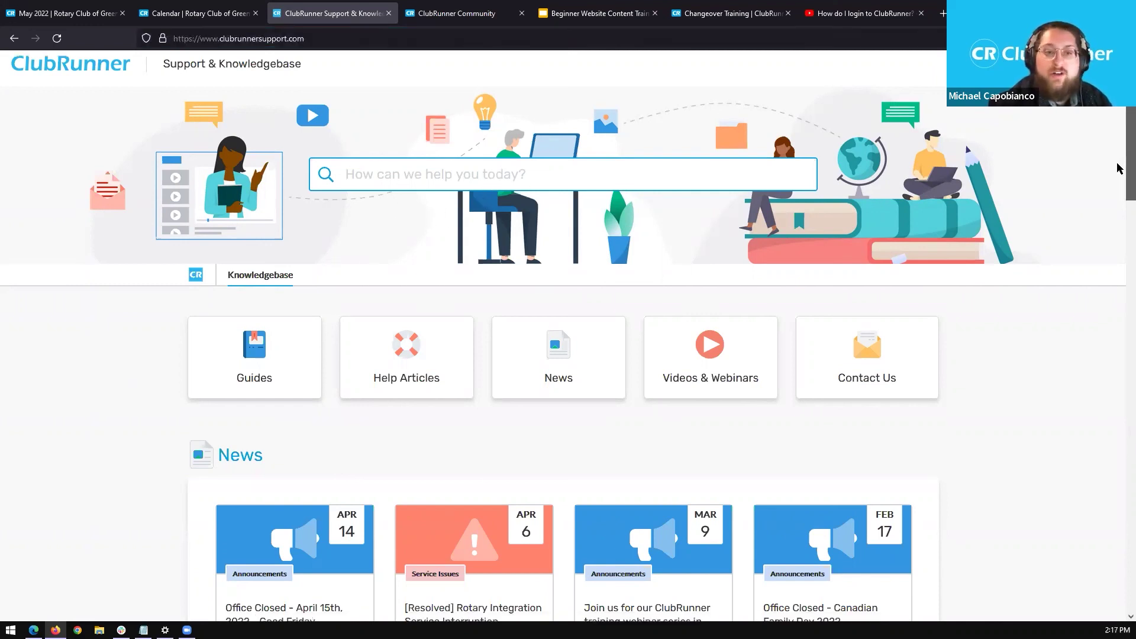
scroll(1119, 222, up, 1)
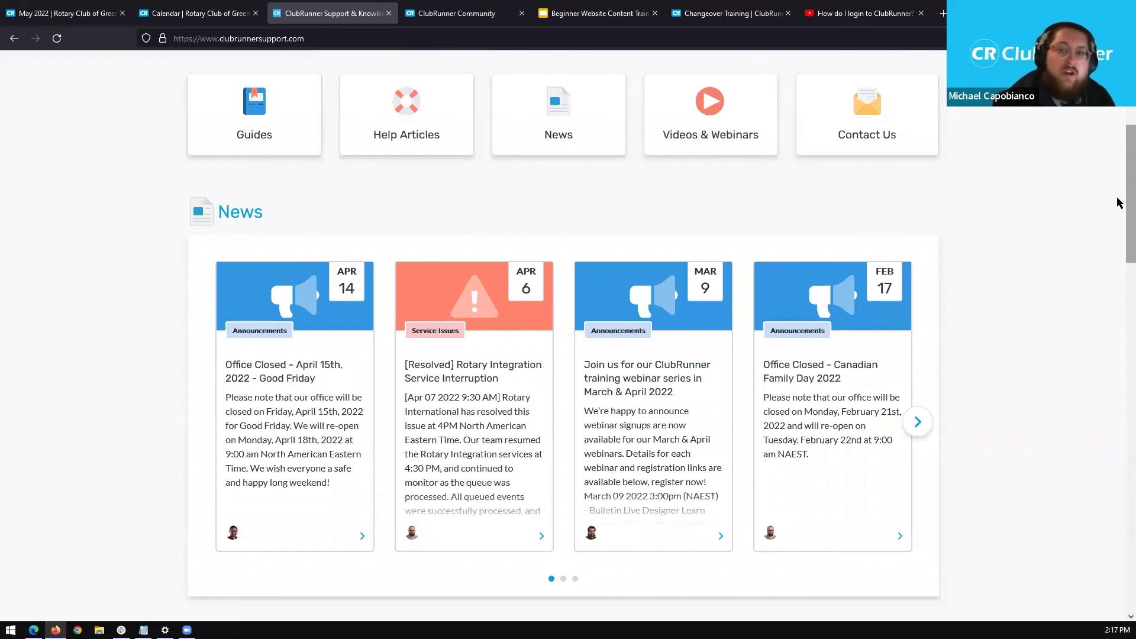
scroll(985, 255, down, 10)
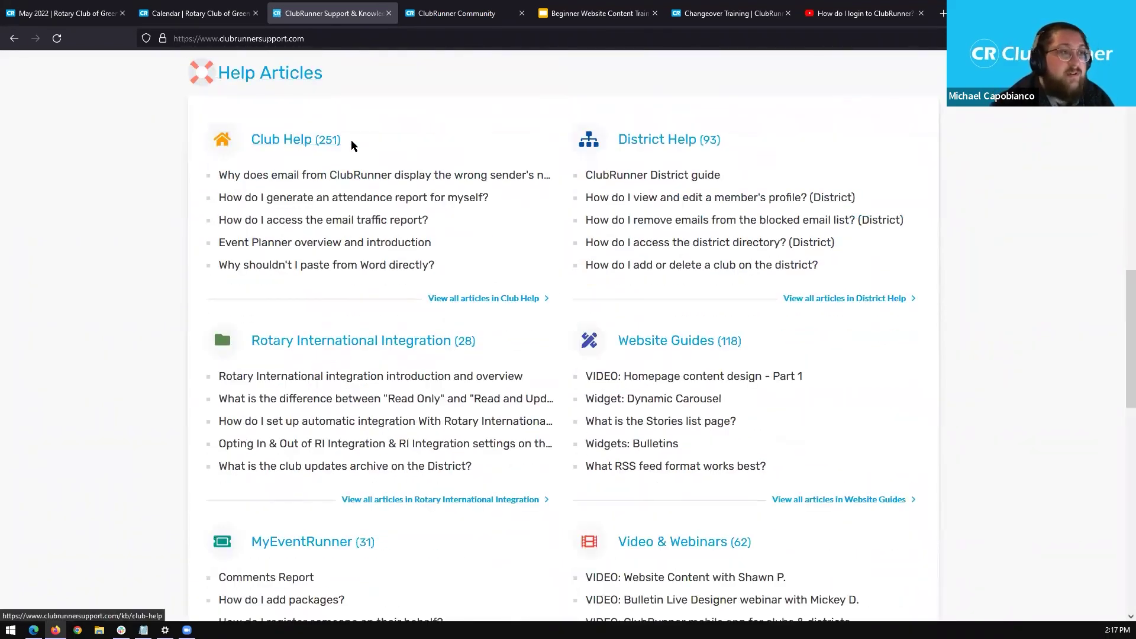
drag(347, 147, 252, 152)
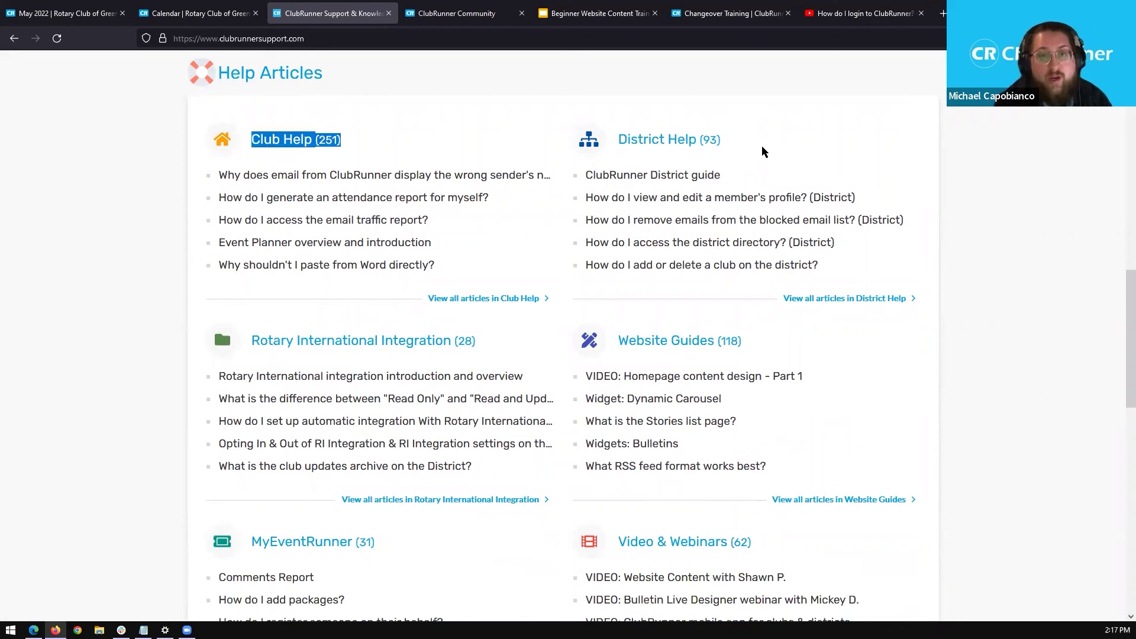
scroll(1119, 311, down, 1)
scroll(1118, 311, down, 3)
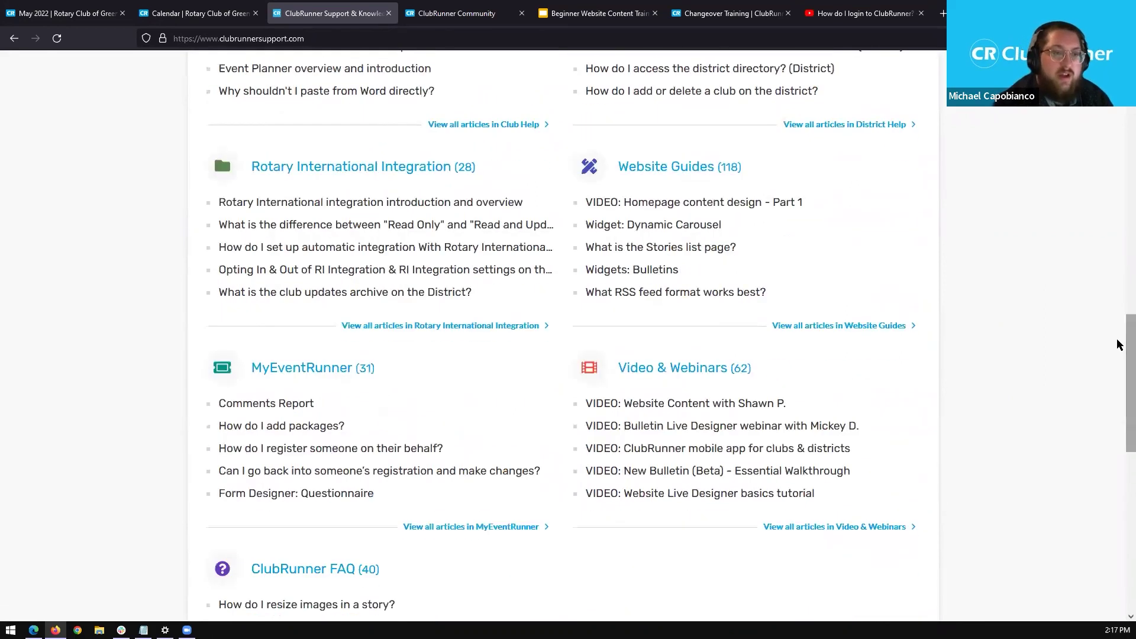
drag(494, 174, 261, 172)
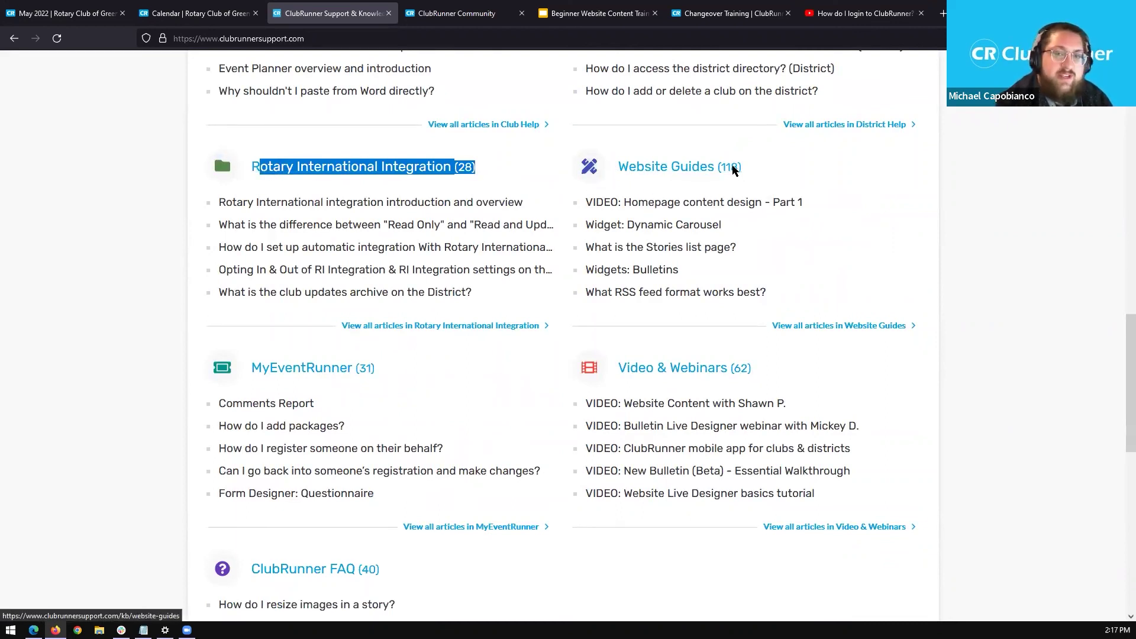
Highlight the Website Guides and Video & Webinars categories, then open Video & Webinars (62)
click(819, 173)
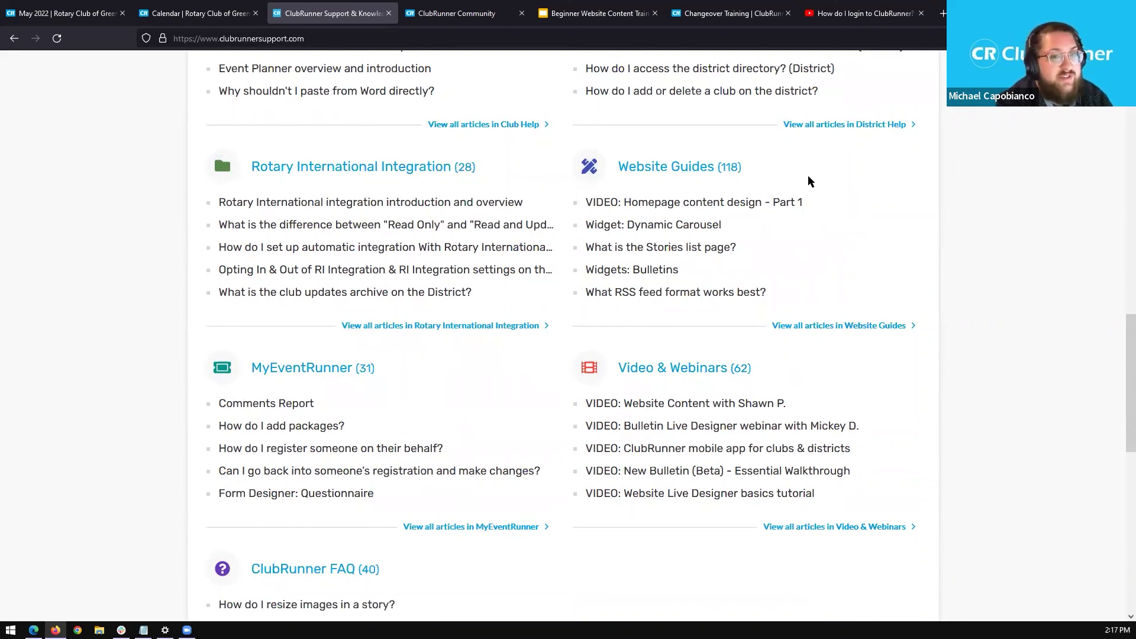
drag(795, 174, 618, 175)
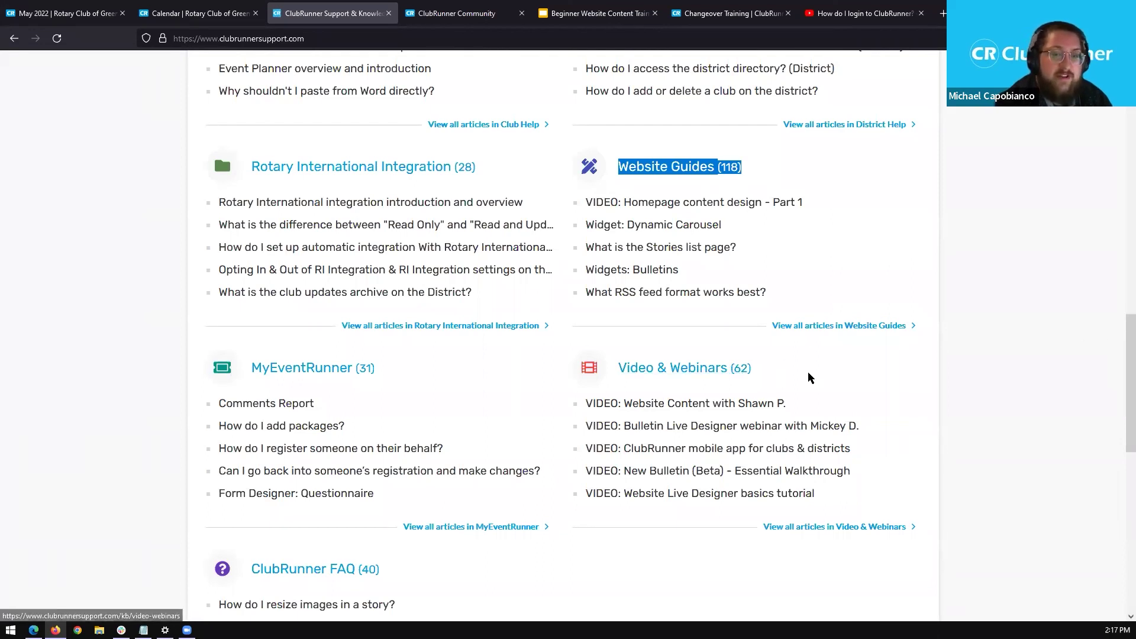
drag(753, 371, 617, 371)
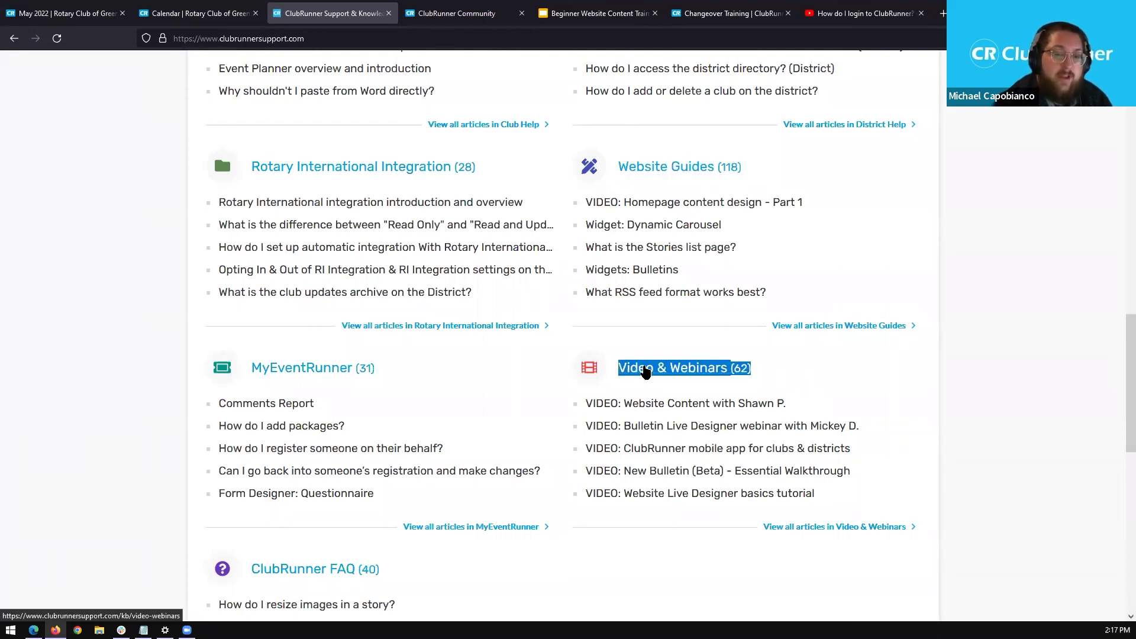
click(645, 377)
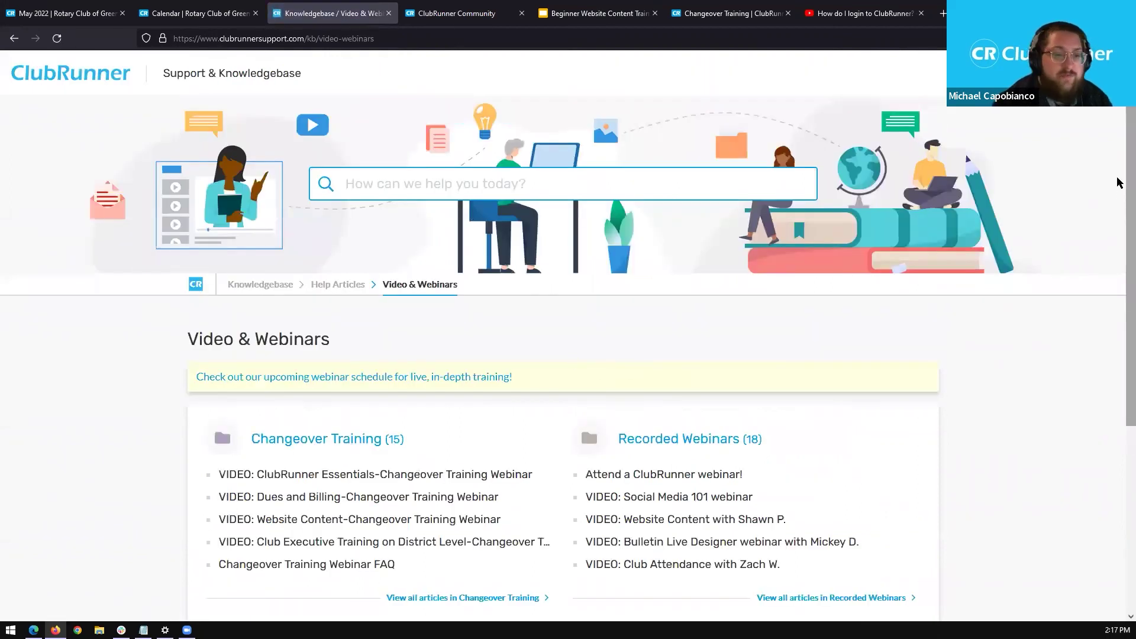
Open the Changeover Training category and browse its list of training webinar videos
scroll(1118, 181, down, 2)
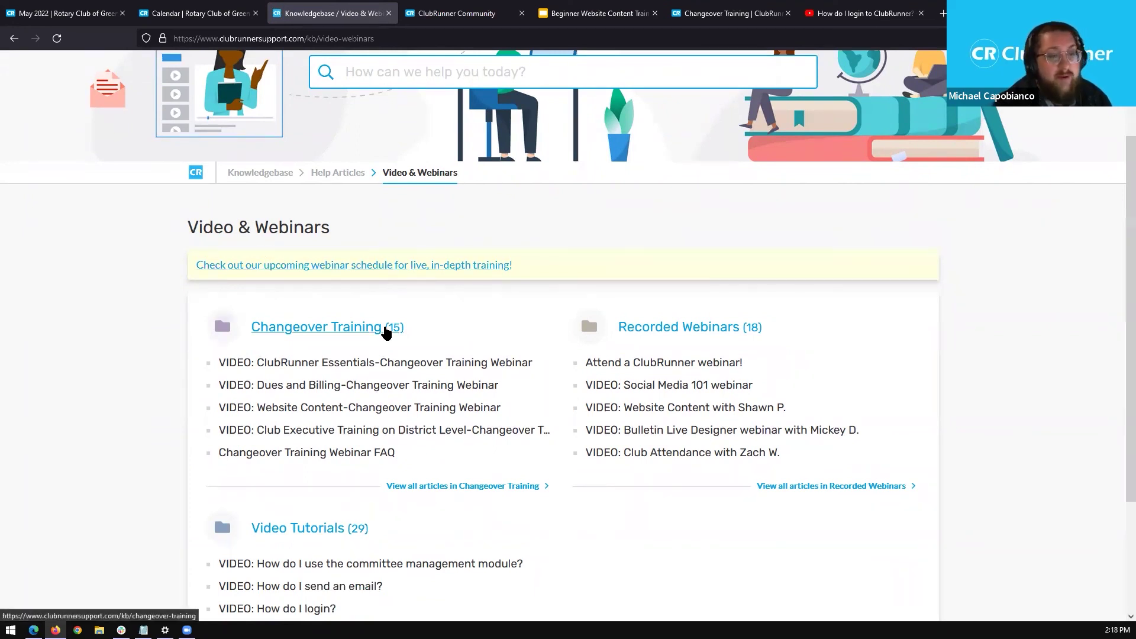
click(361, 332)
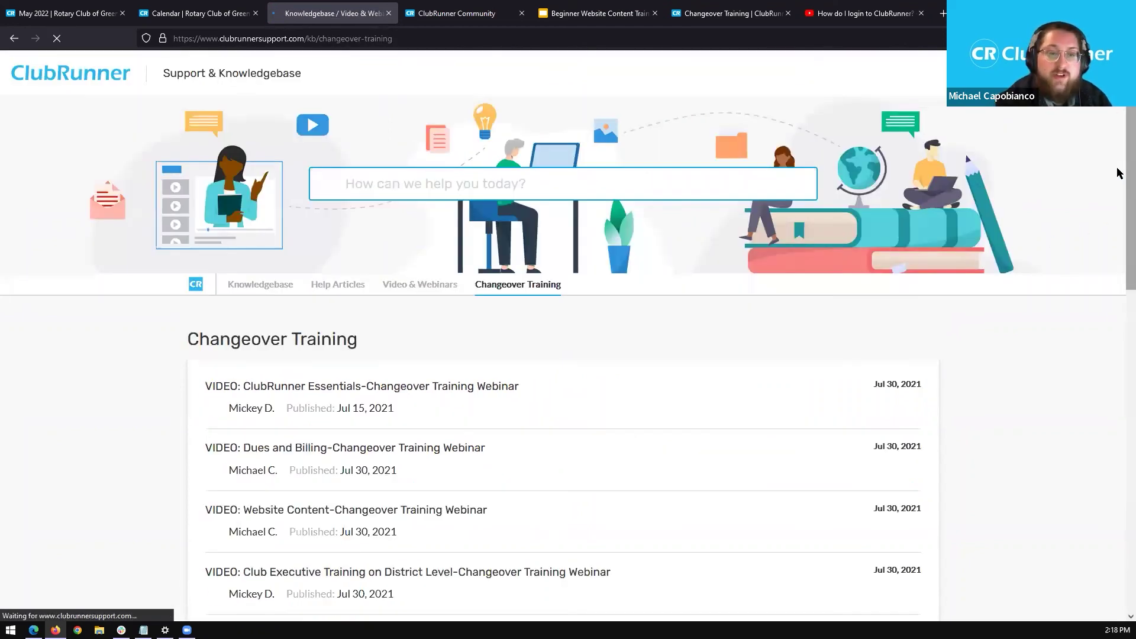
scroll(1118, 233, down, 3)
scroll(1117, 237, down, 2)
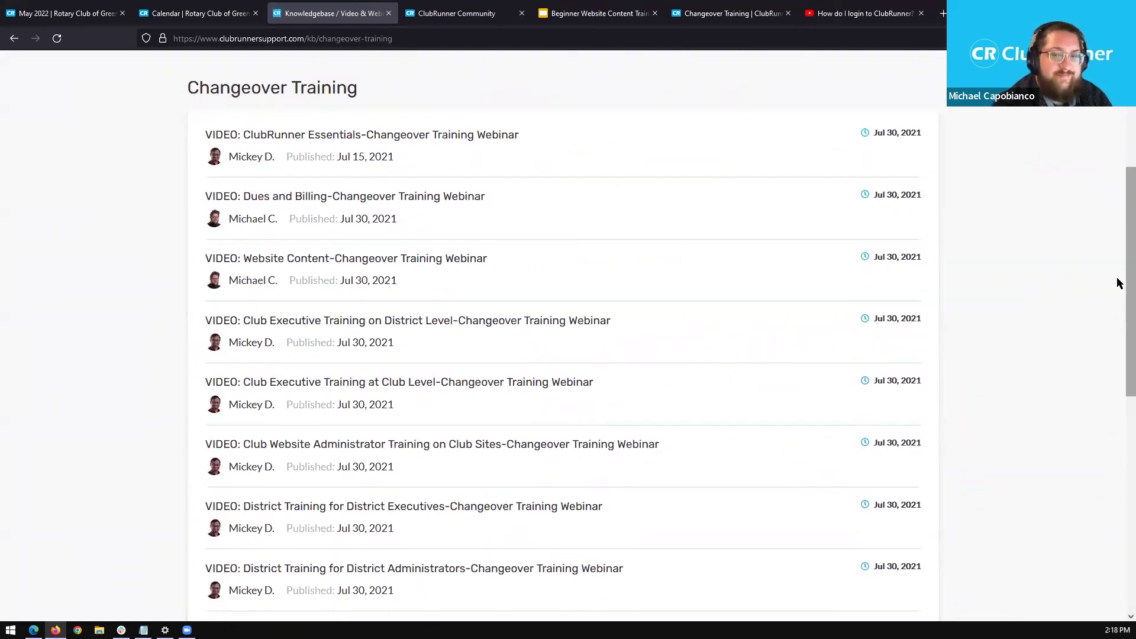
scroll(1118, 272, up, 3)
scroll(1118, 190, up, 2)
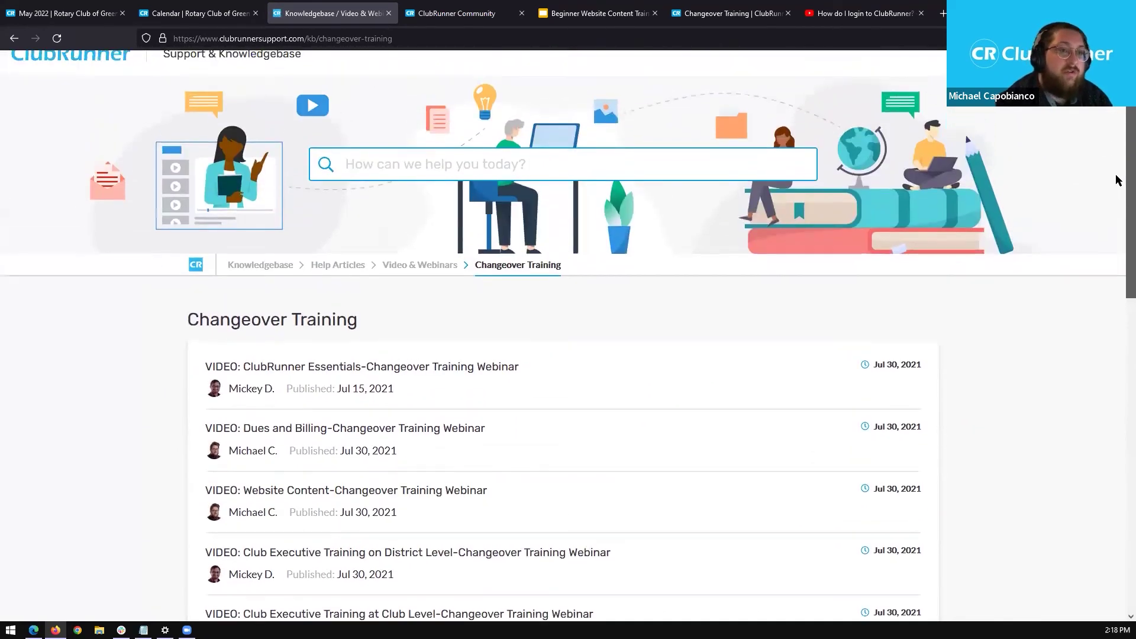
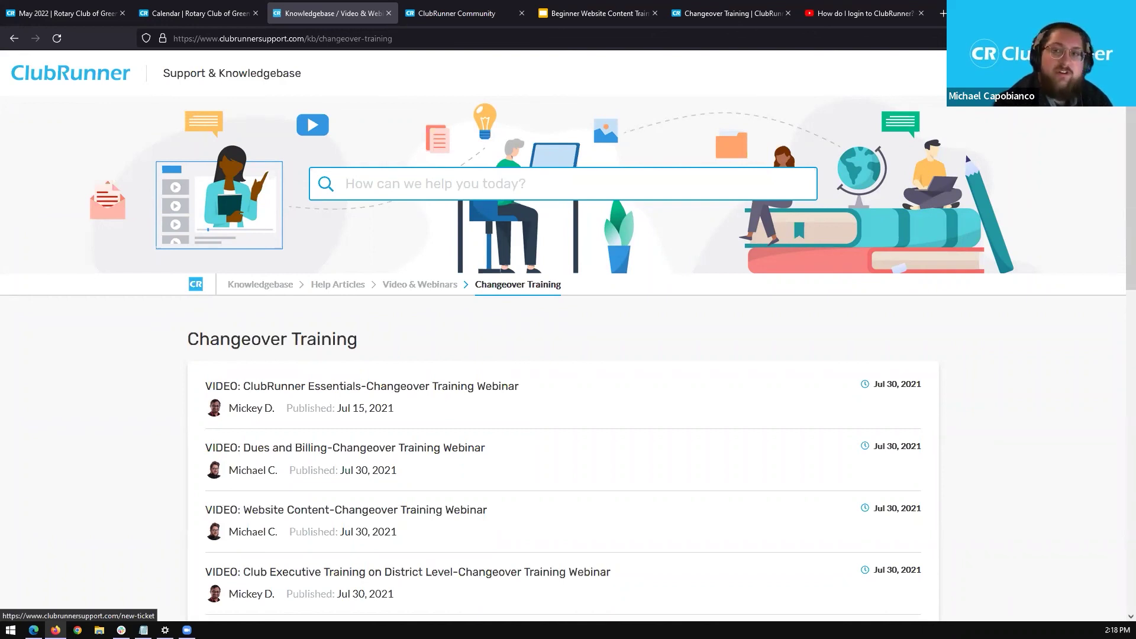
Open the Contact Us ticket form (Department: Support - Club) and scroll through its fields to Submit
click(1042, 73)
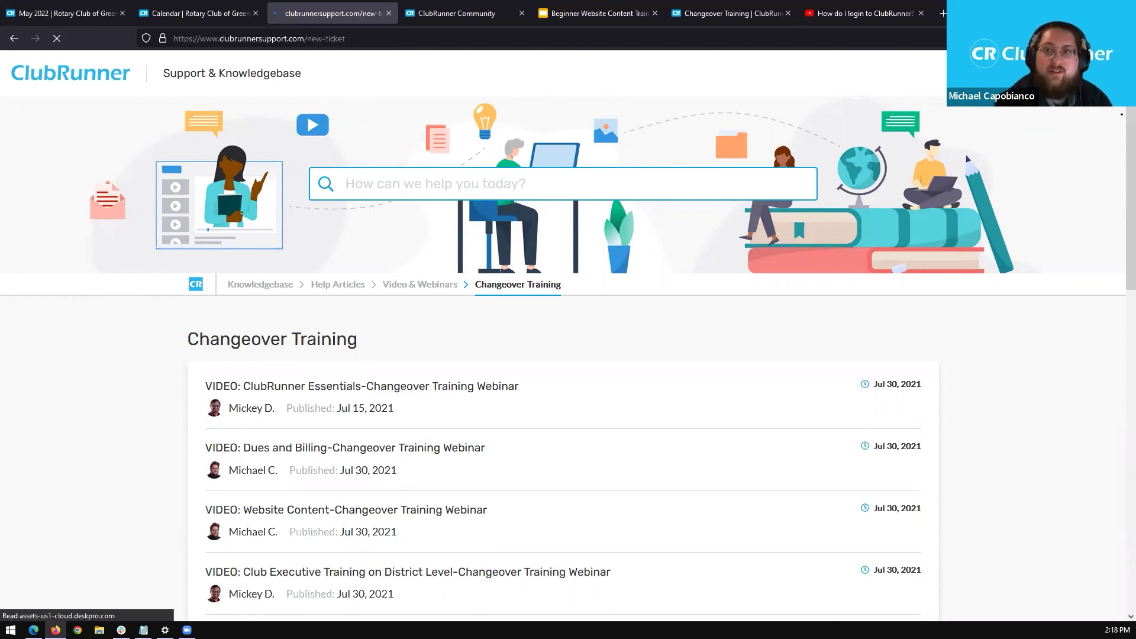
scroll(1119, 177, down, 3)
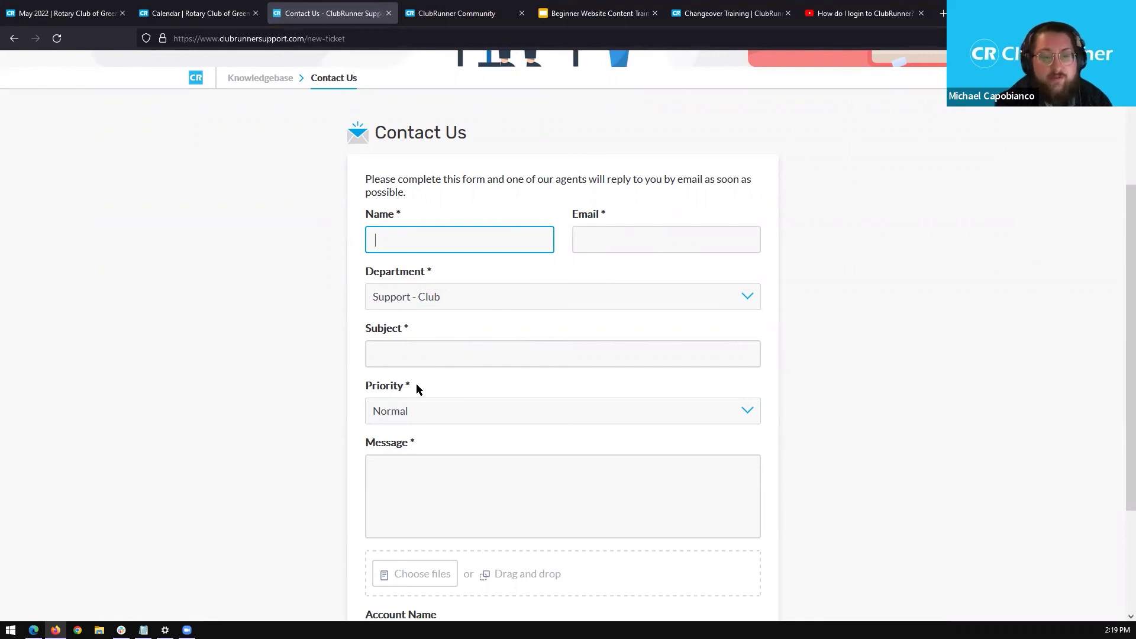
scroll(994, 379, down, 2)
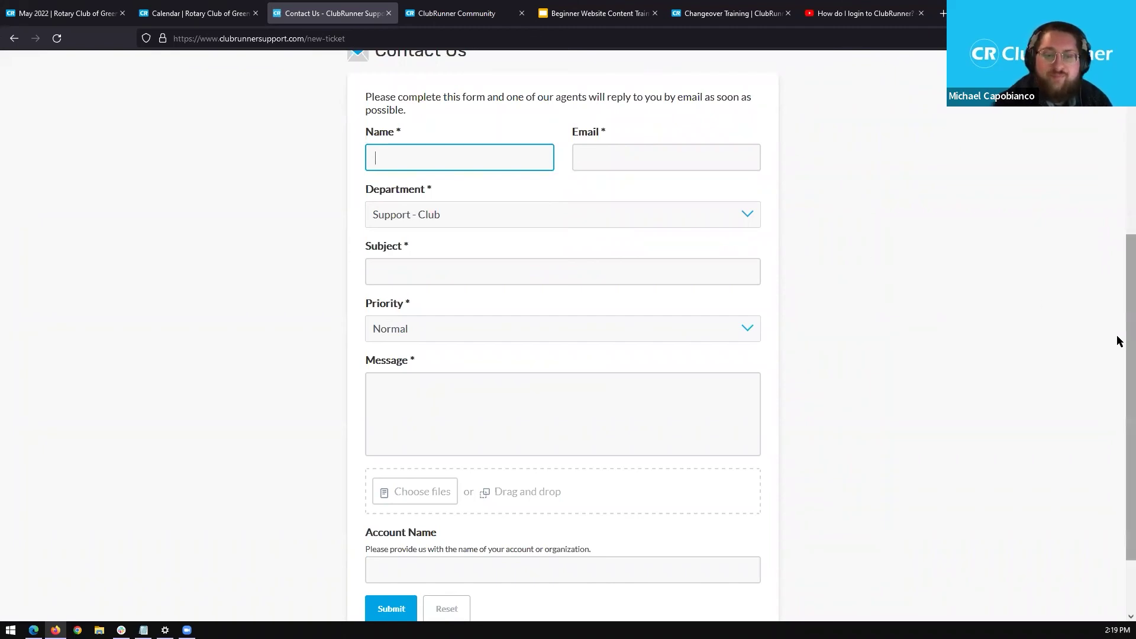
drag(1119, 336, 1116, 148)
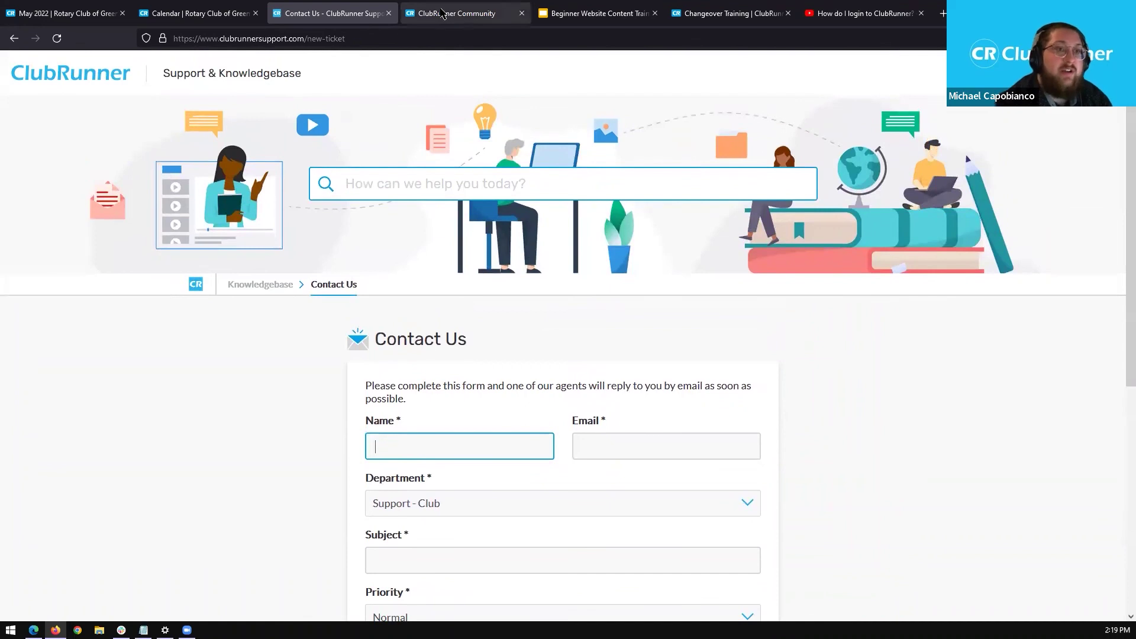
Switch to the ClubRunner Community forum tab and select its web address
click(444, 13)
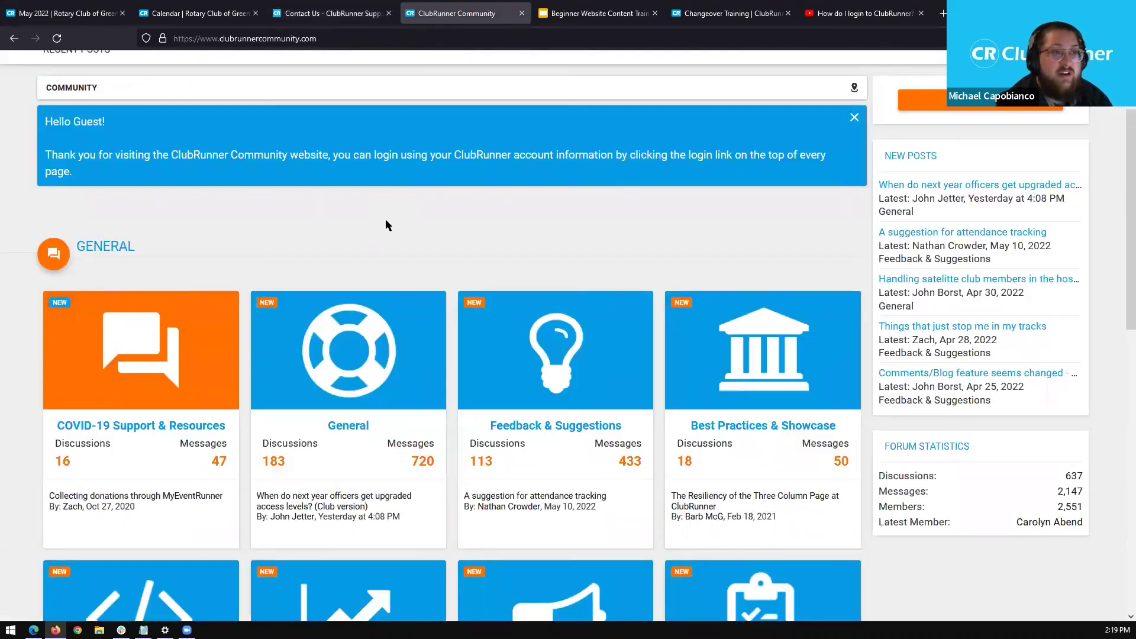
scroll(381, 225, up, 2)
click(195, 38)
drag(195, 38, 161, 39)
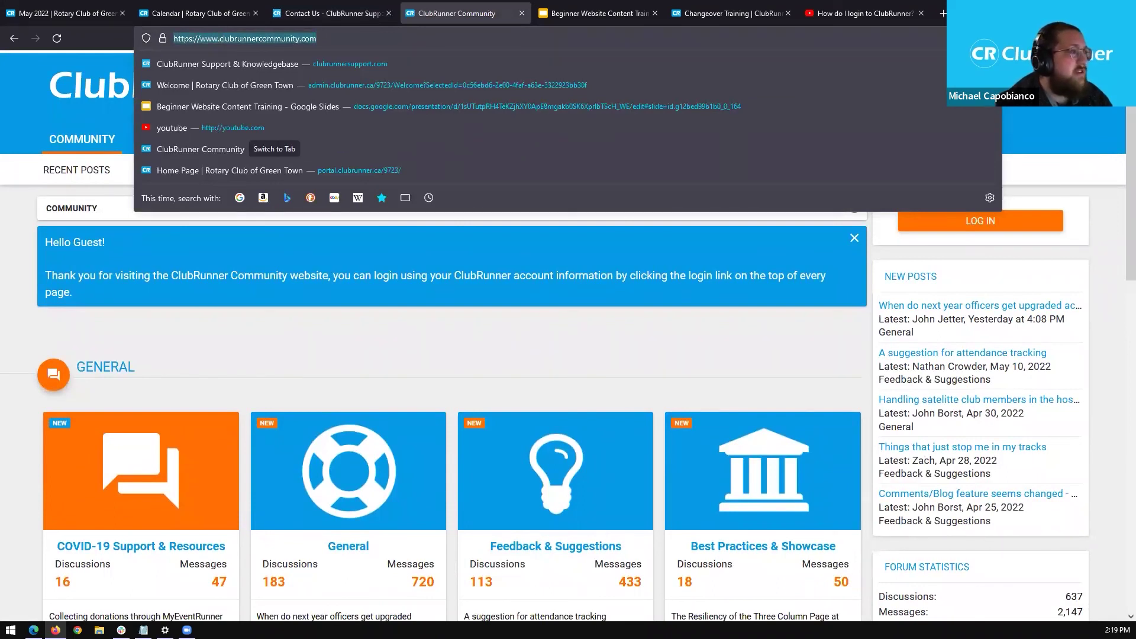
key(Escape)
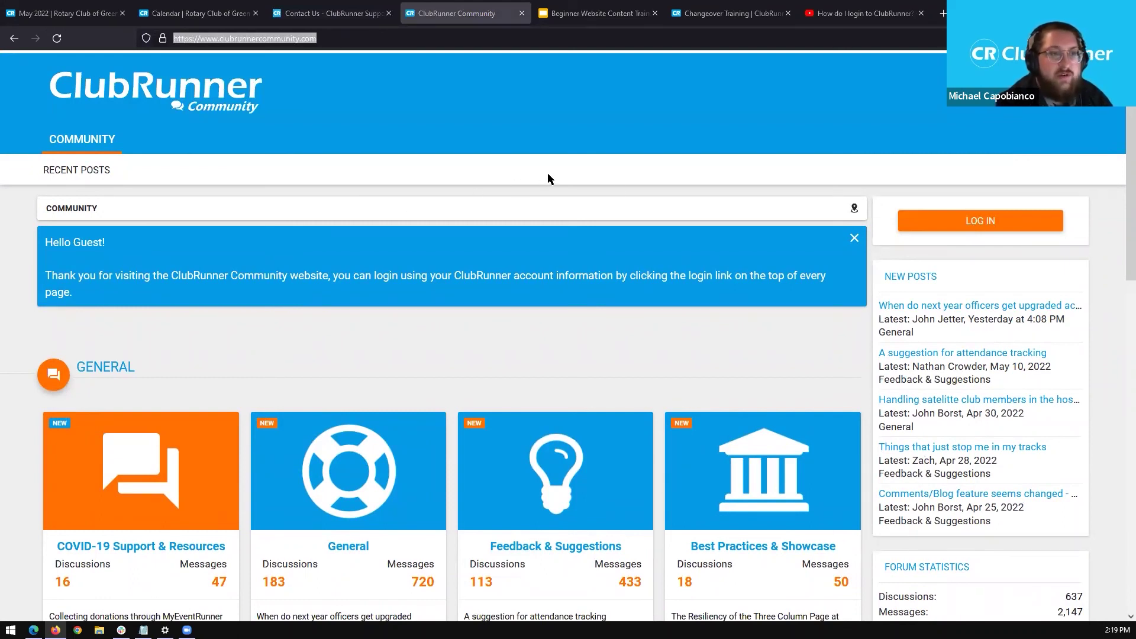
Revisit the Contact Us tab to select the support site address, then return to the Community forum
click(332, 13)
click(464, 13)
click(379, 37)
click(331, 13)
click(313, 37)
key(Escape)
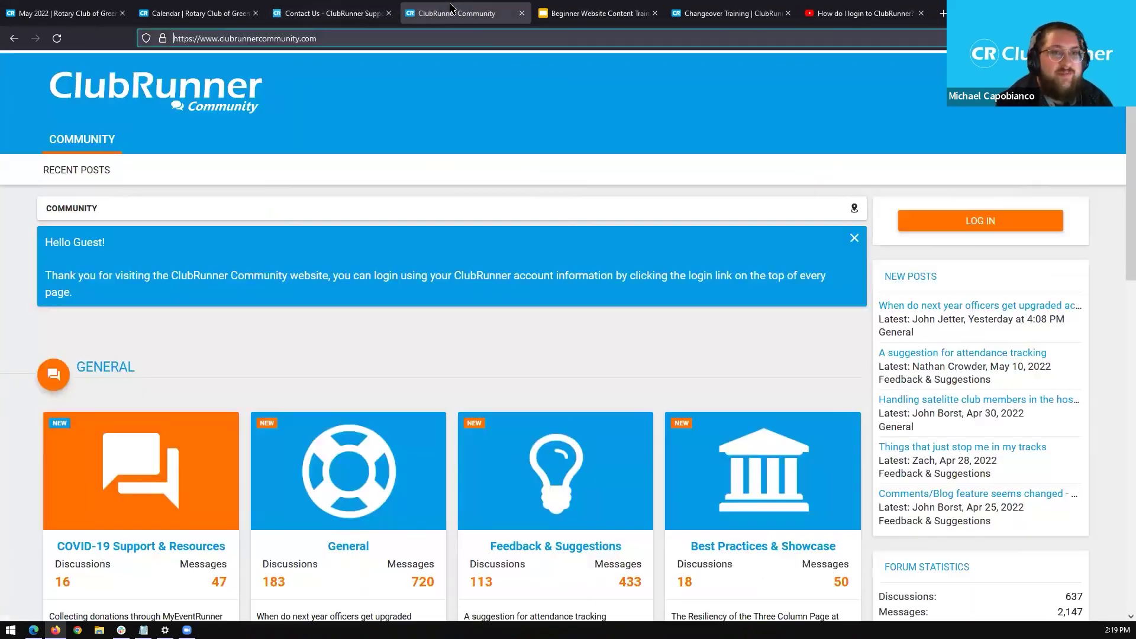
click(453, 10)
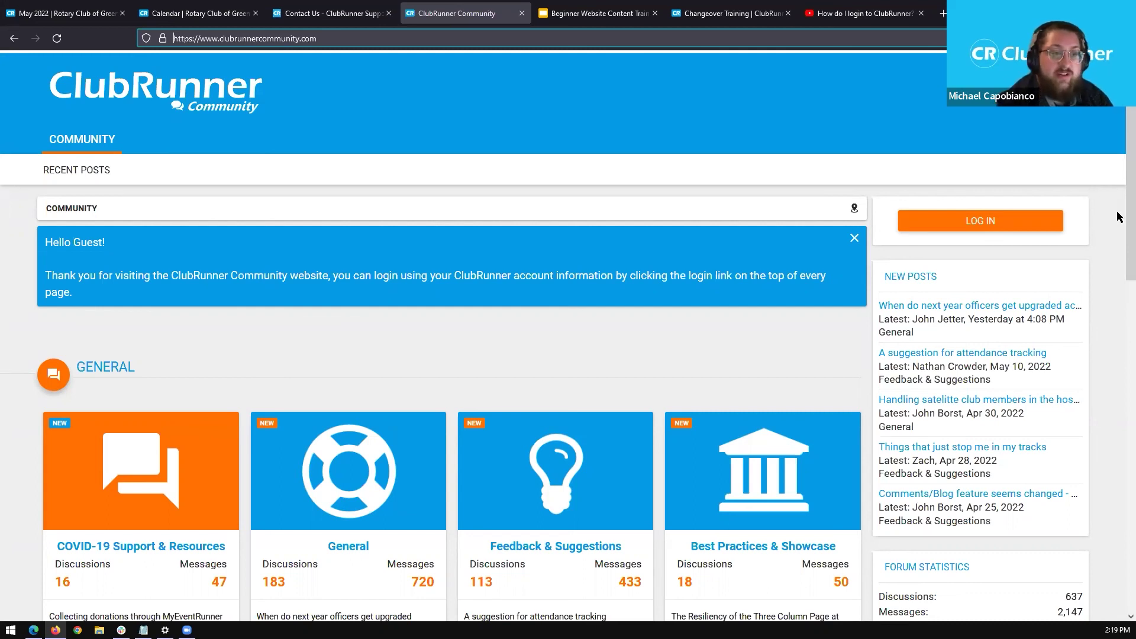
scroll(1119, 150, down, 5)
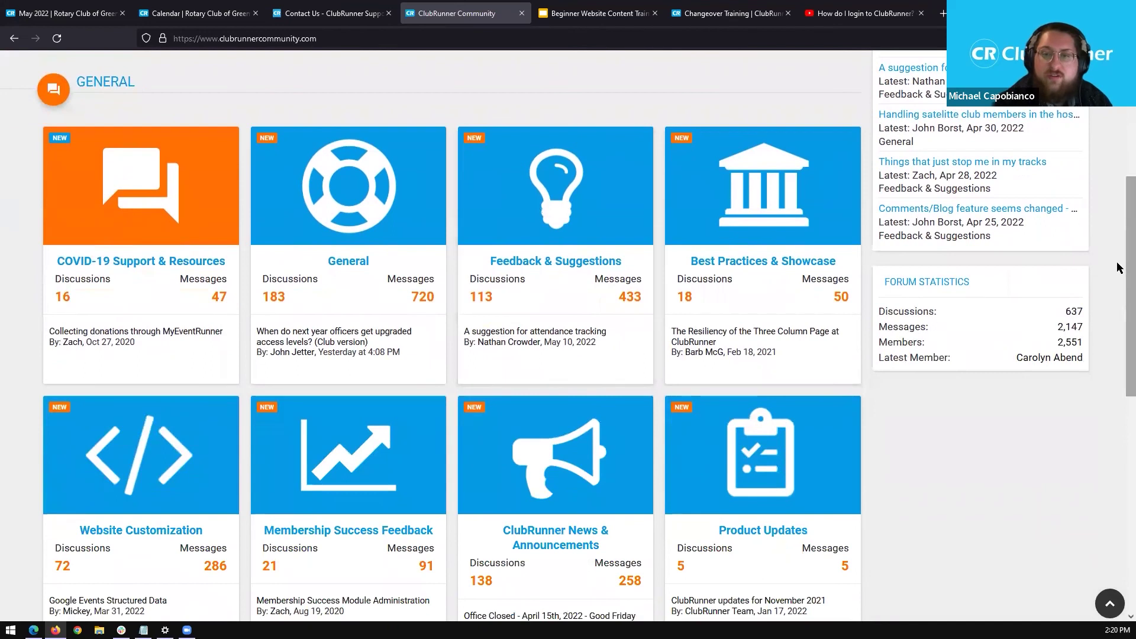
scroll(1118, 290, down, 2)
scroll(1118, 290, down, 3)
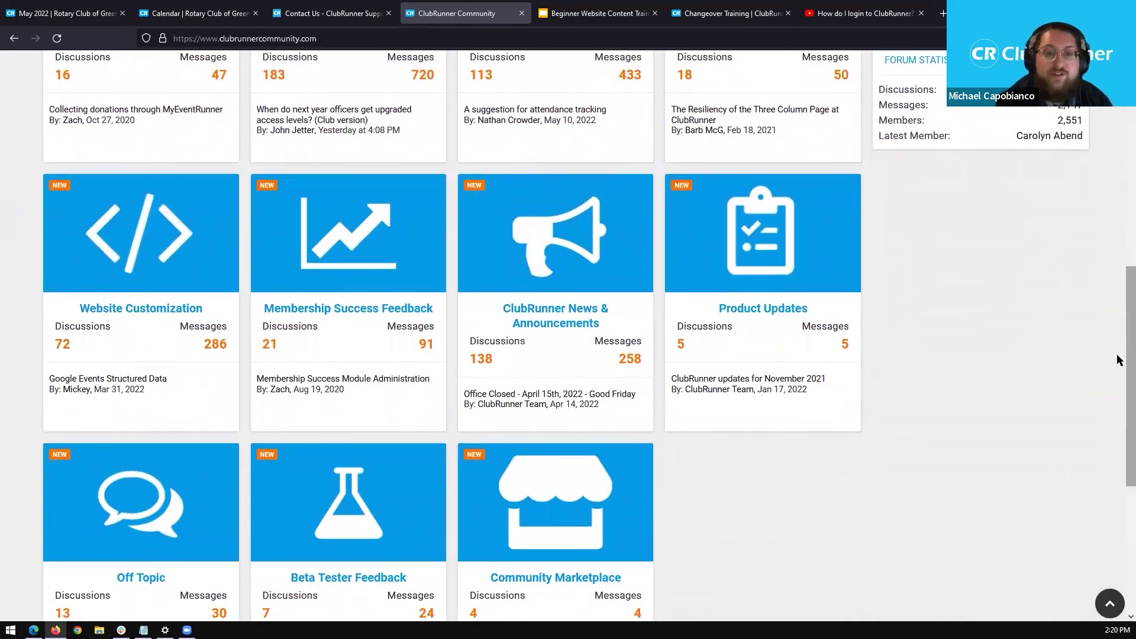
drag(1120, 360, 1119, 275)
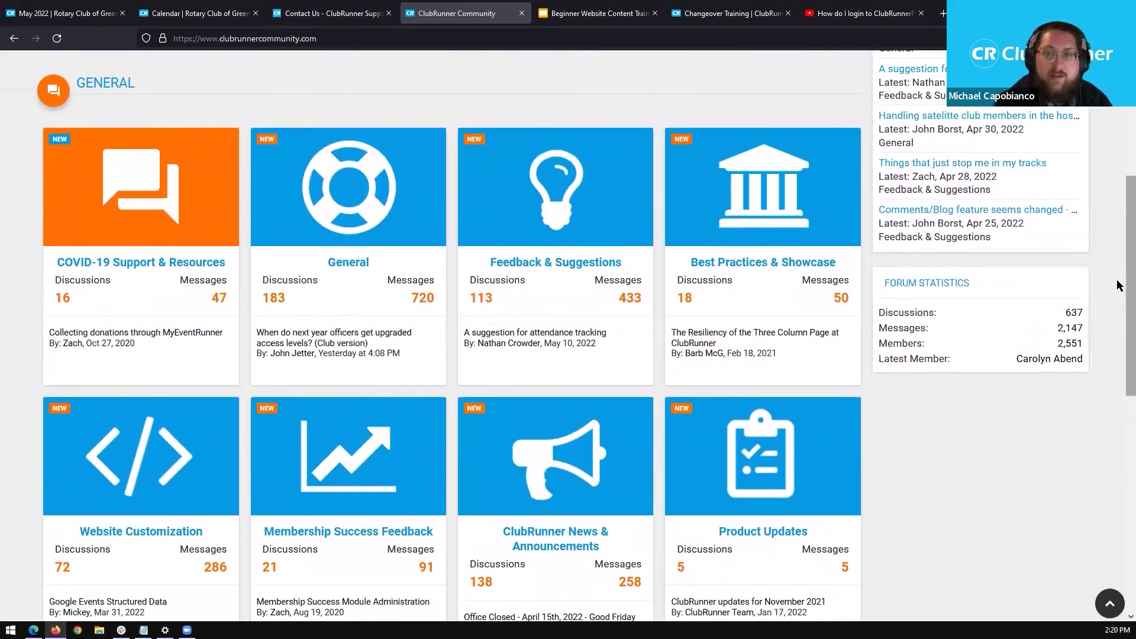
scroll(1119, 248, up, 3)
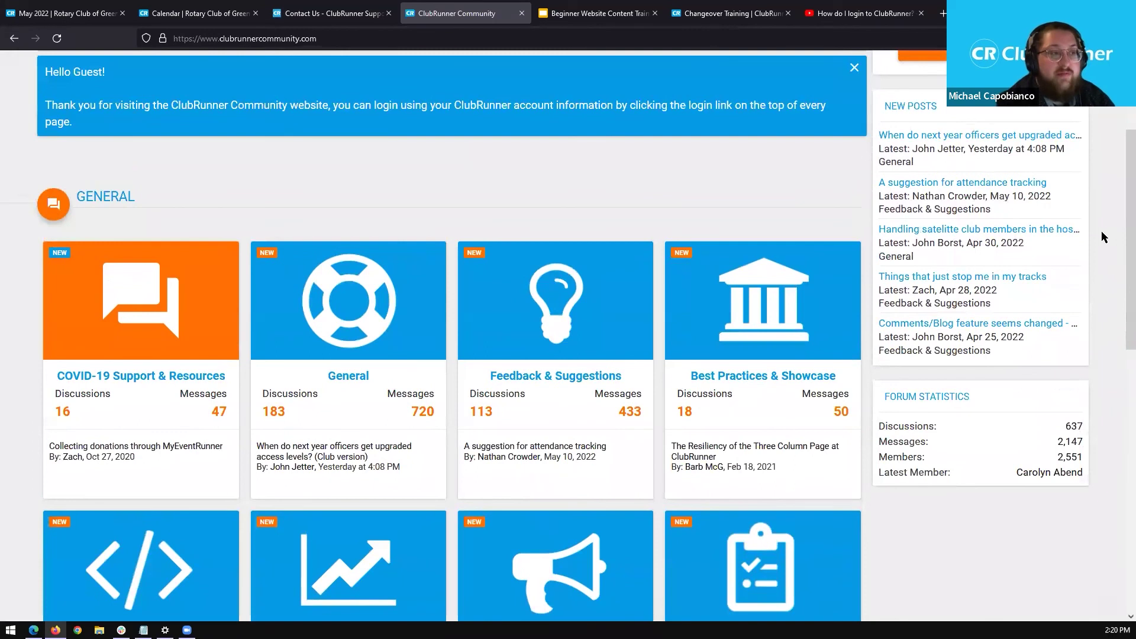